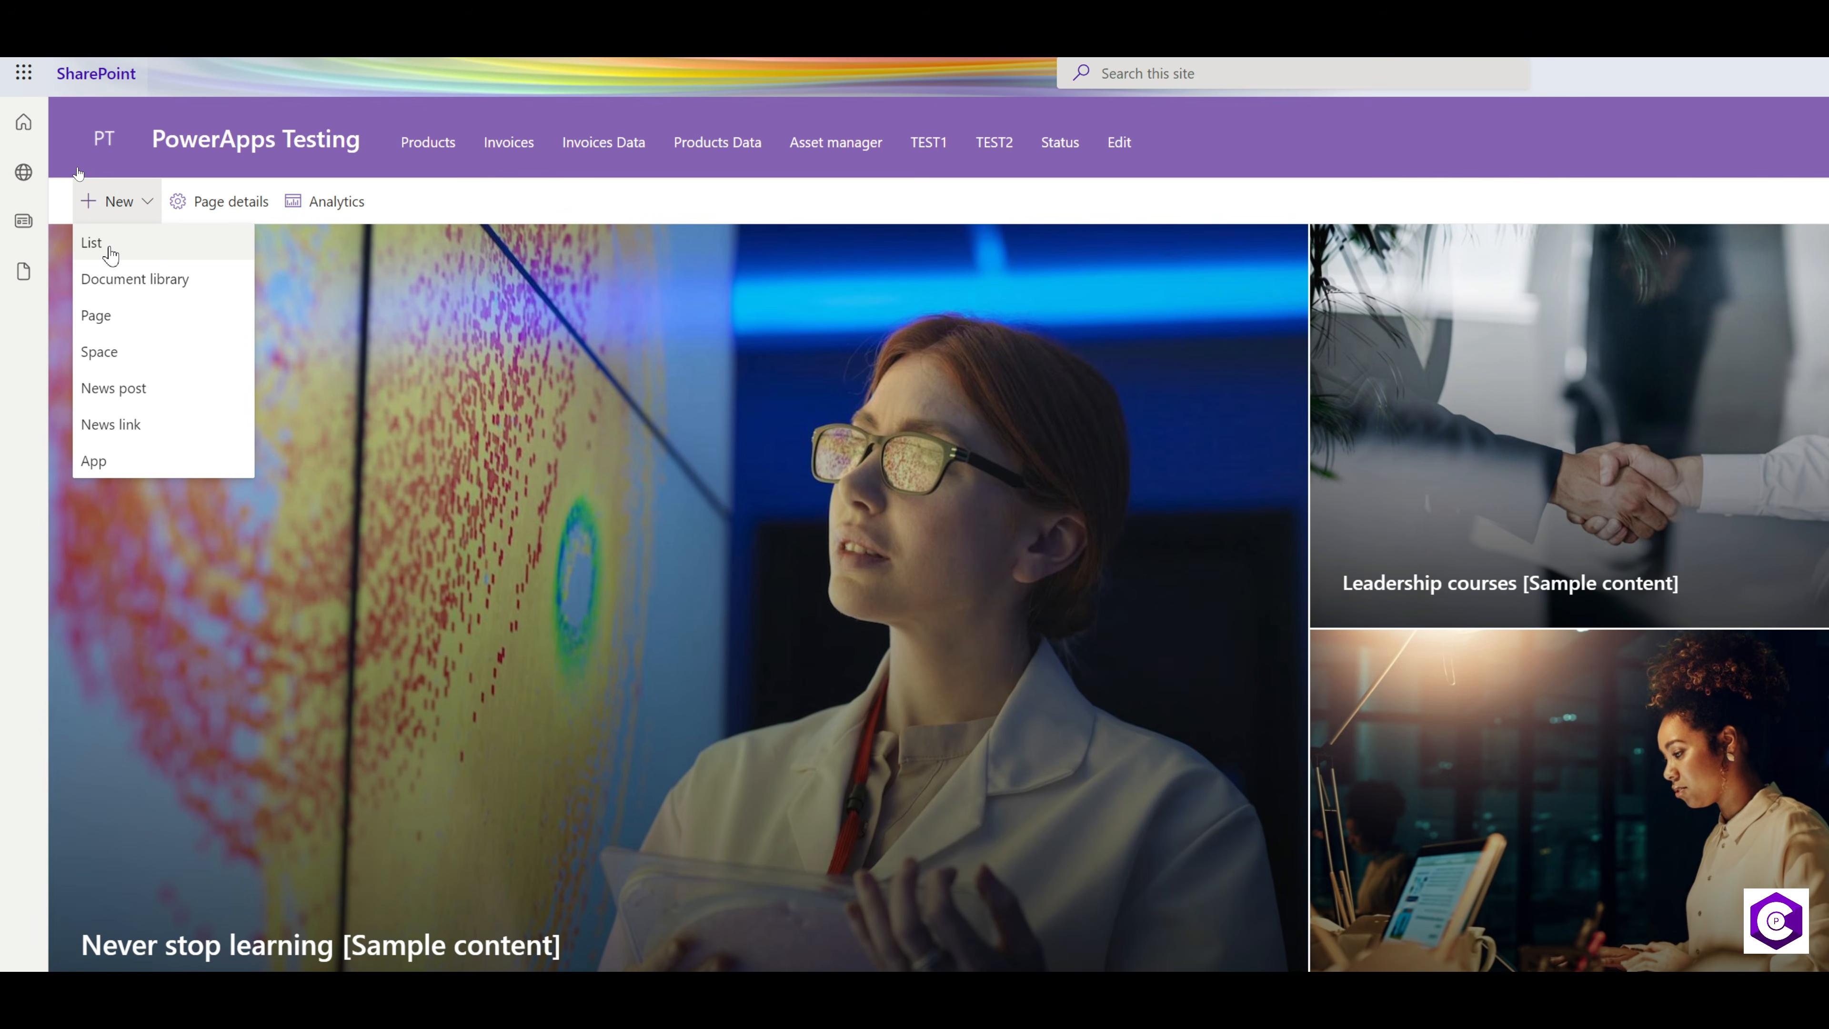
- Start a new list from the Excel file data, using Table1 and its suggested column types
left_click(108, 249)
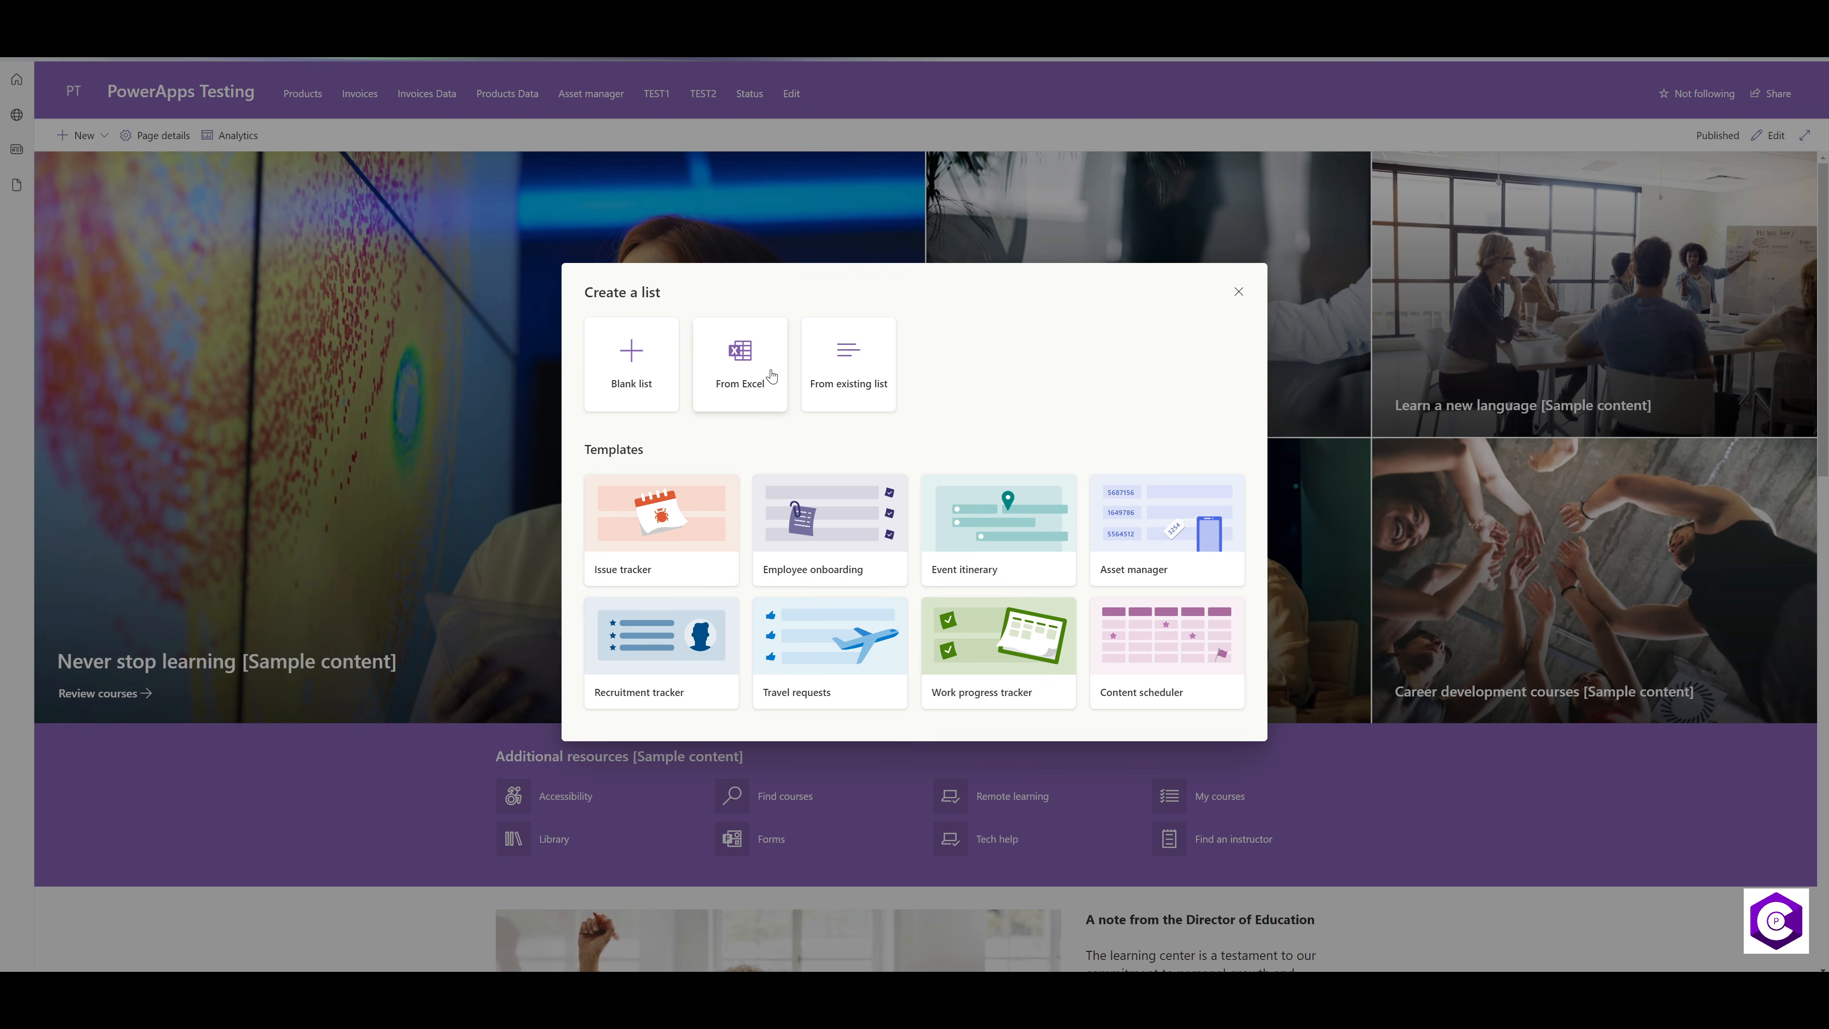
left_click(772, 375)
left_click(739, 364)
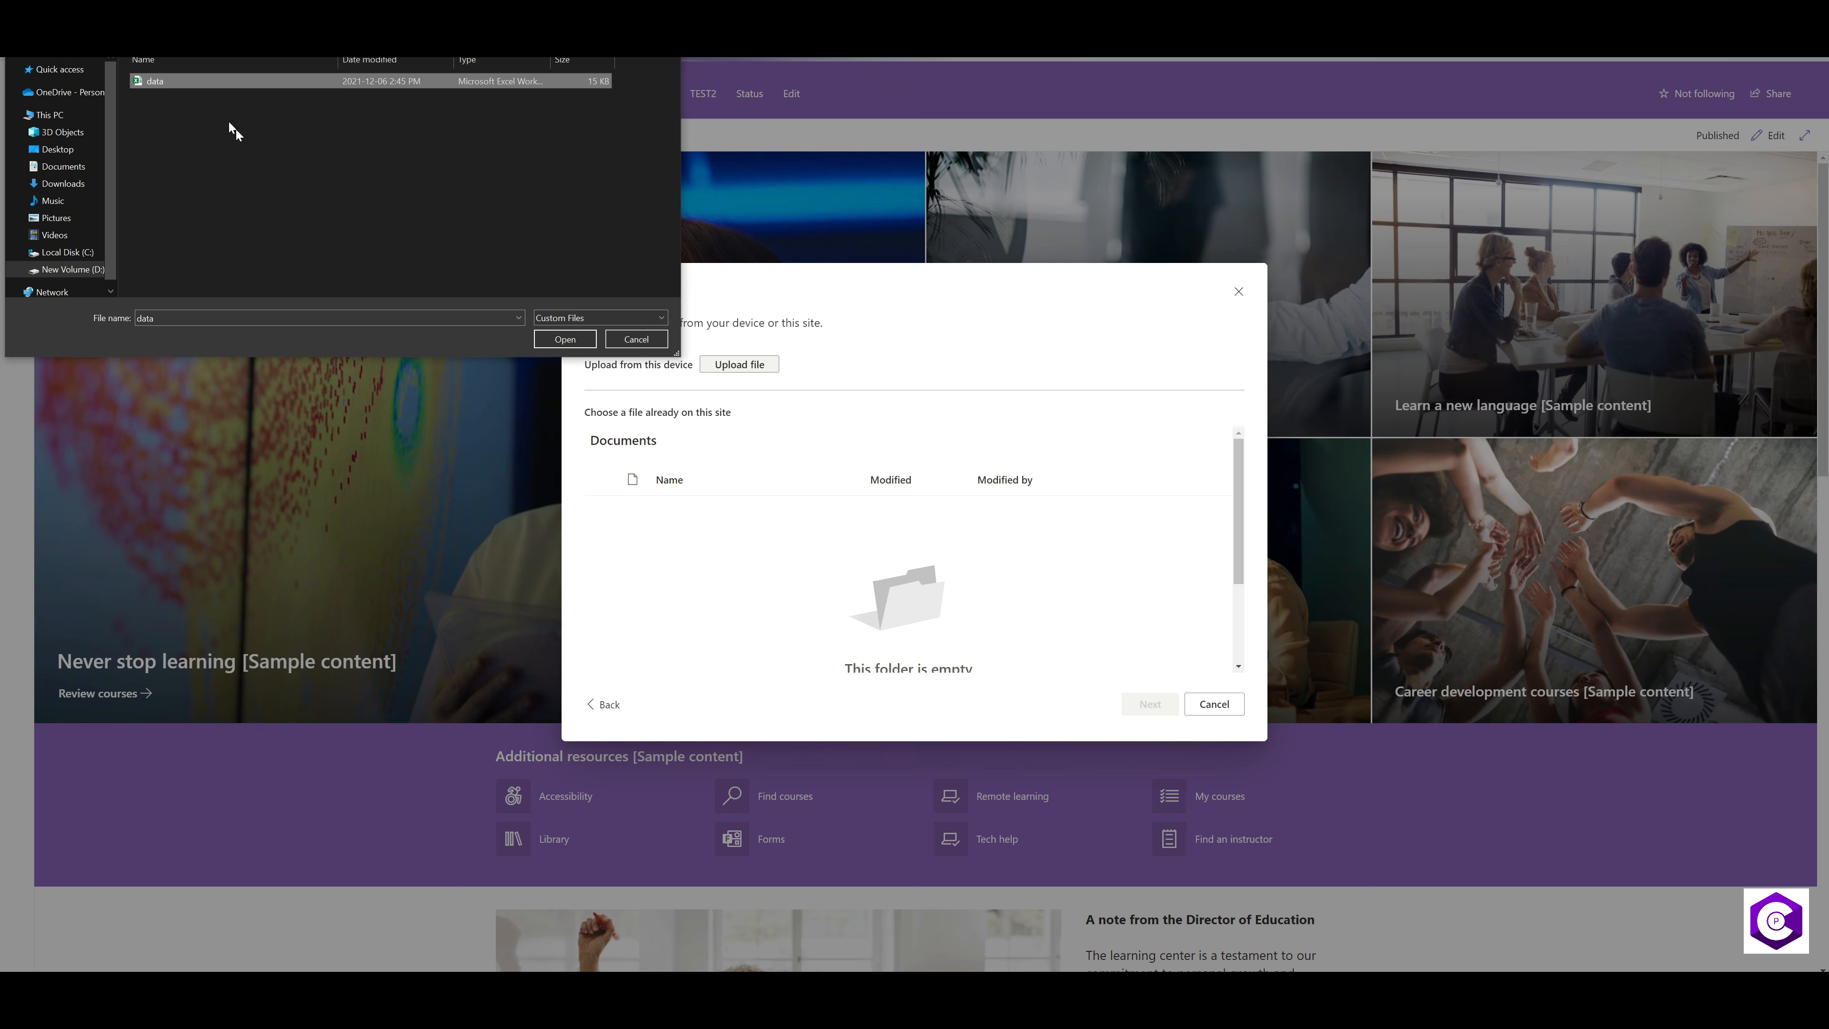
left_click(567, 339)
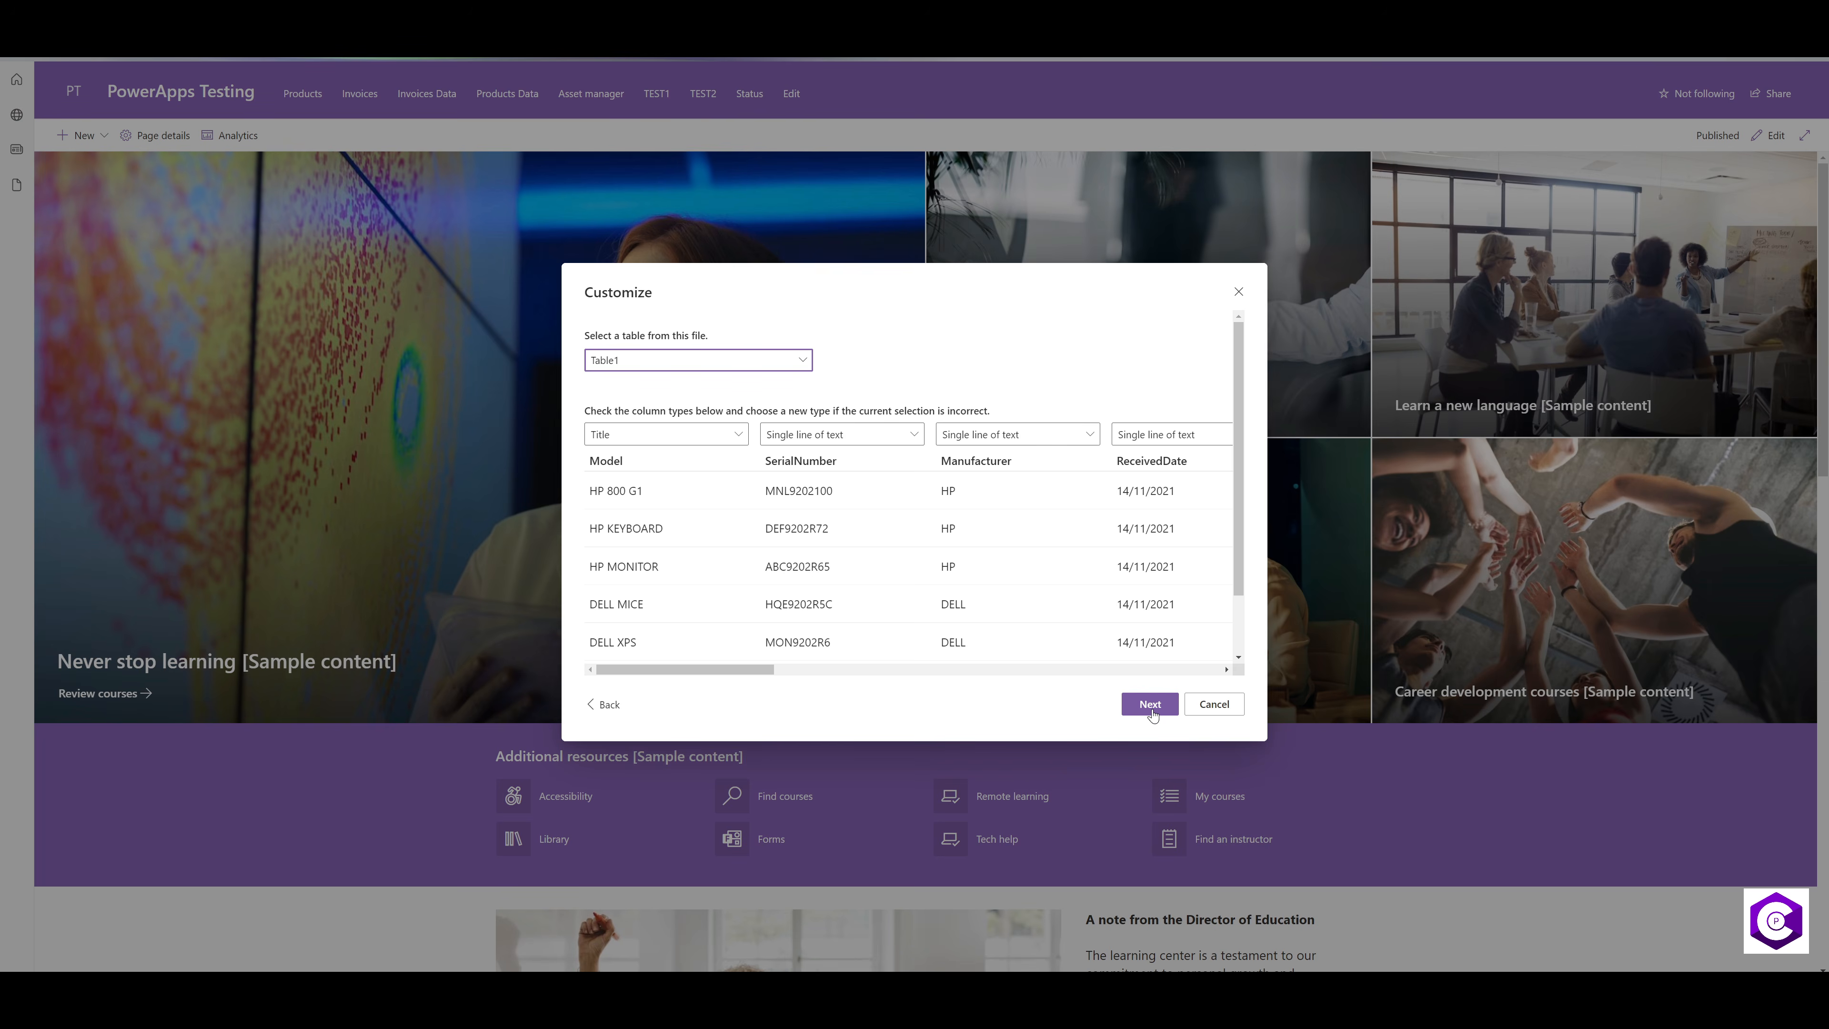
left_click(1149, 704)
- Name the new list Inventory and create it with site navigation display kept on
double_click(818, 445)
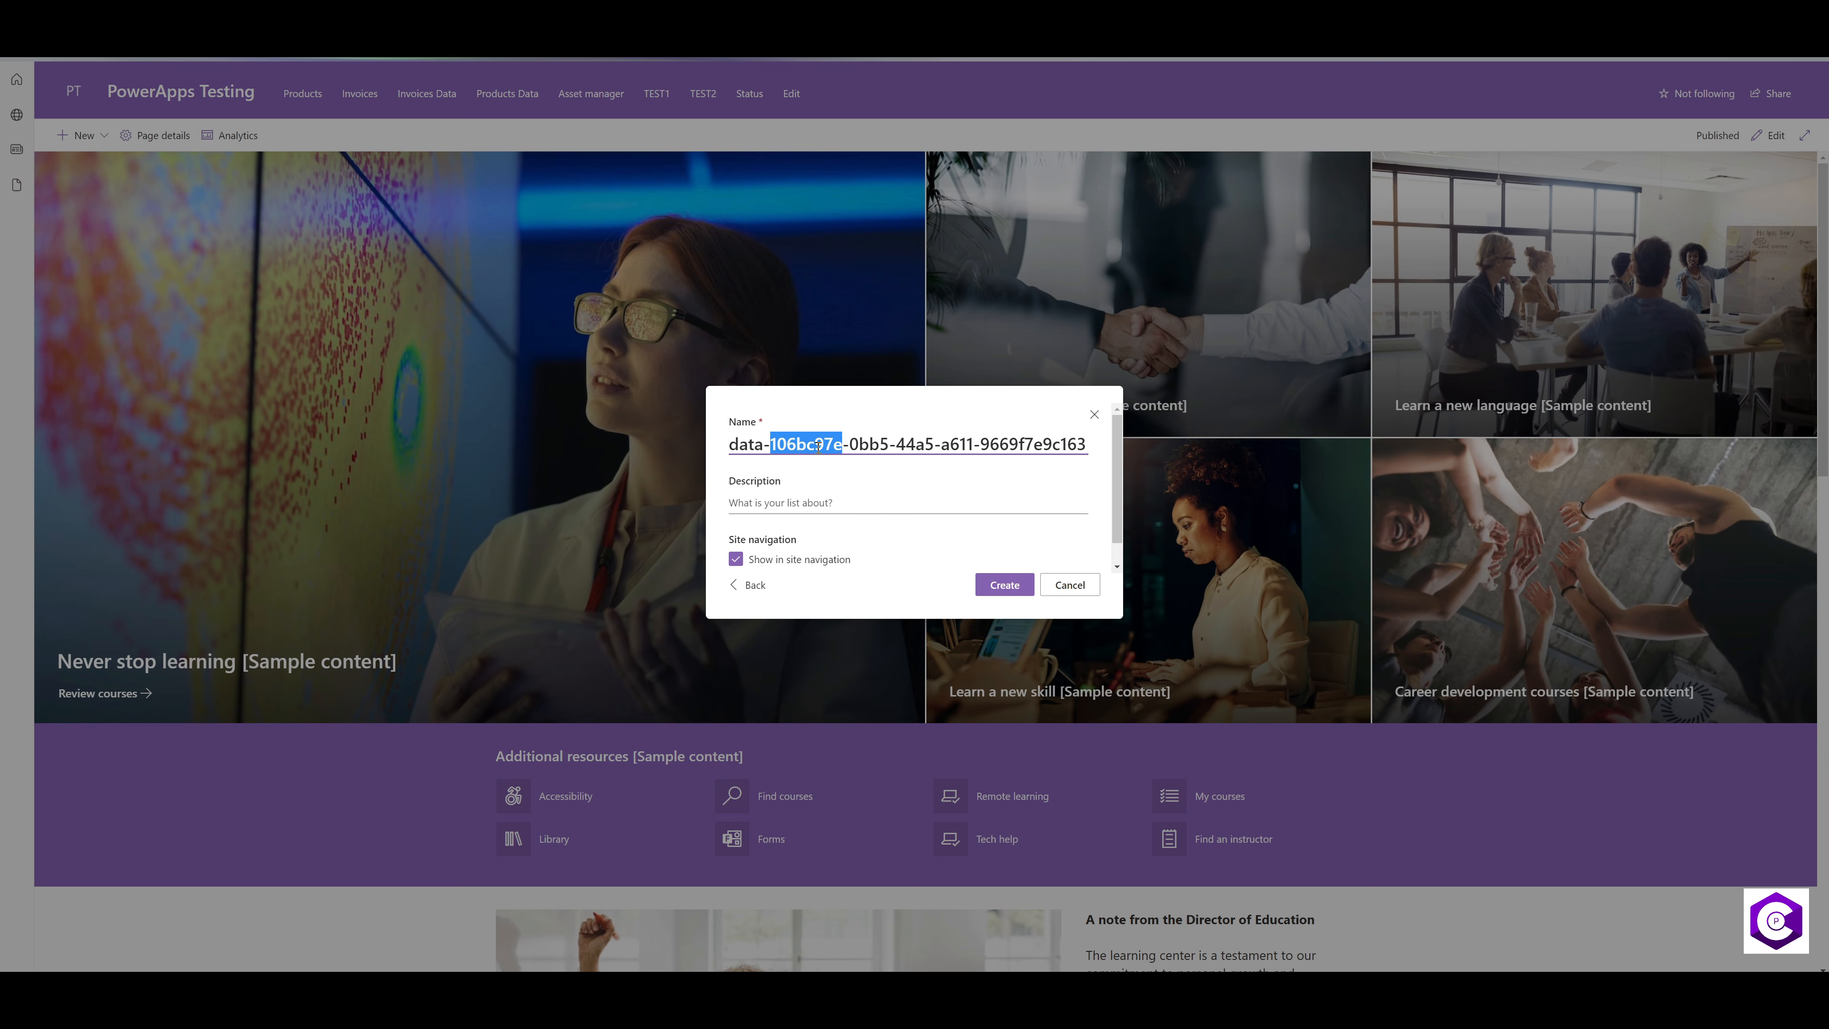
key("ctrl+a")
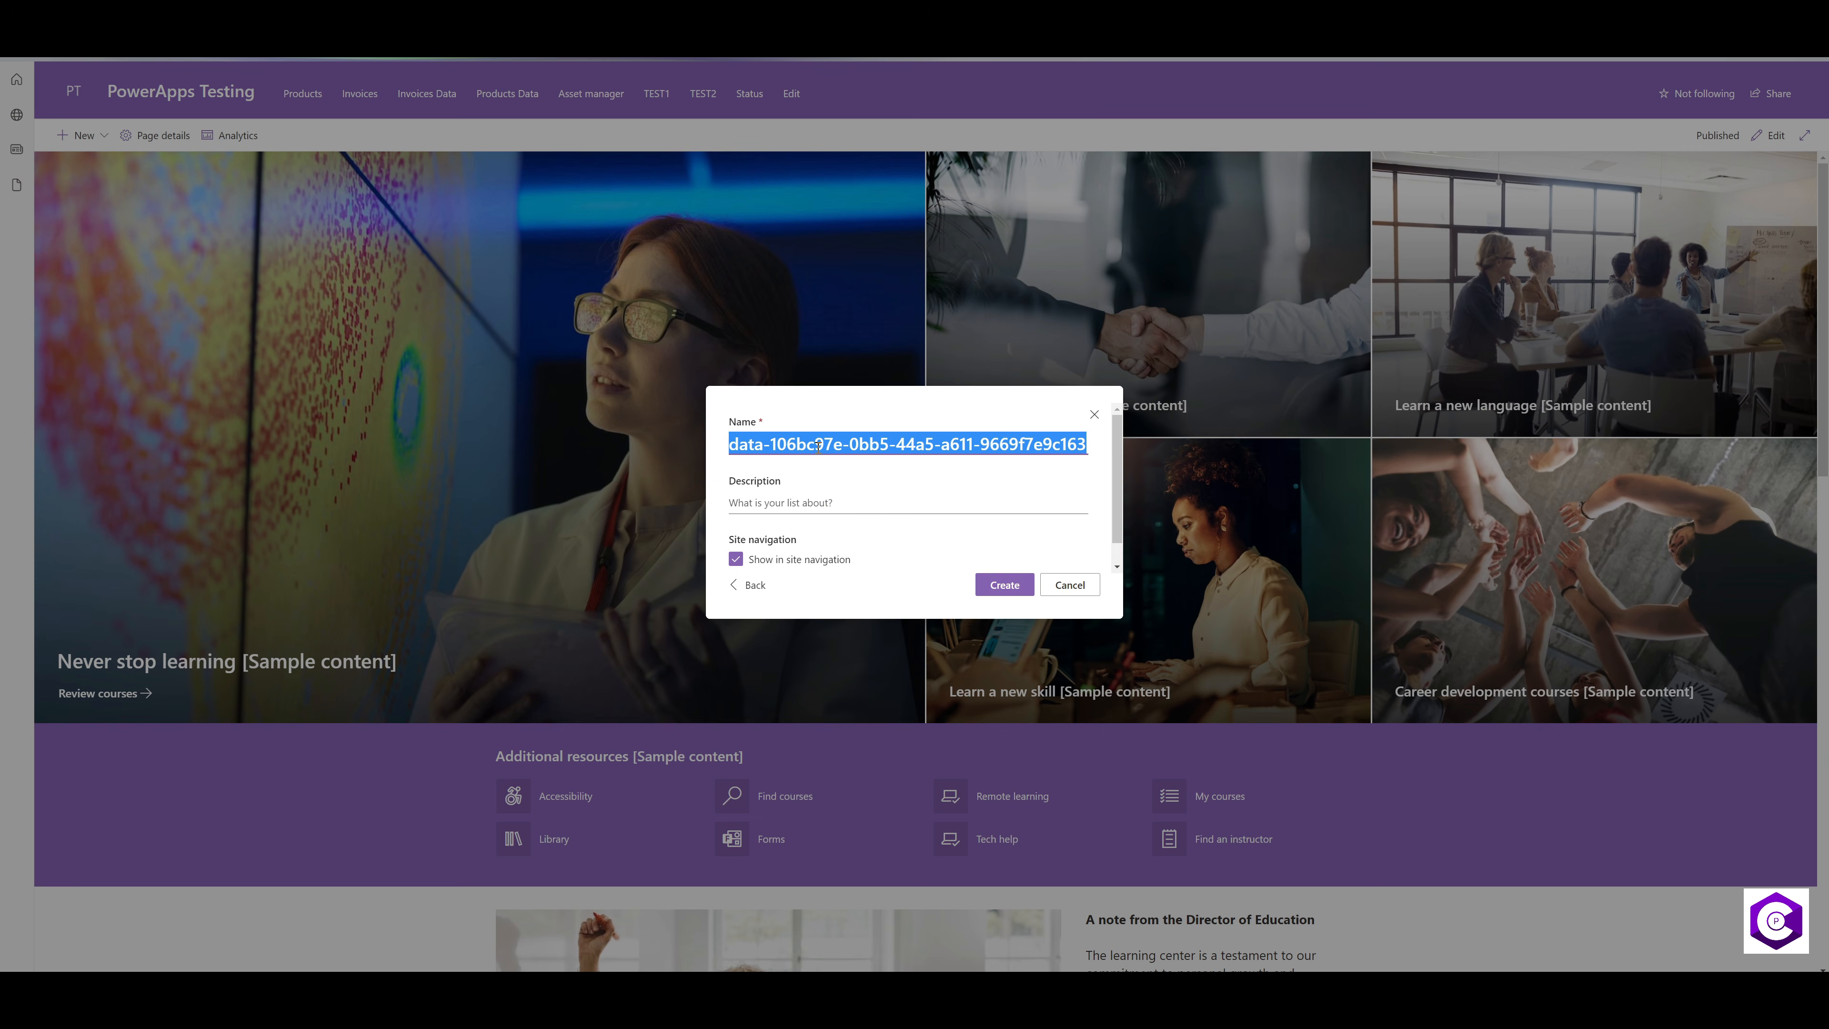
key("BackSpace")
key("Caps_Lock")
type("Inven")
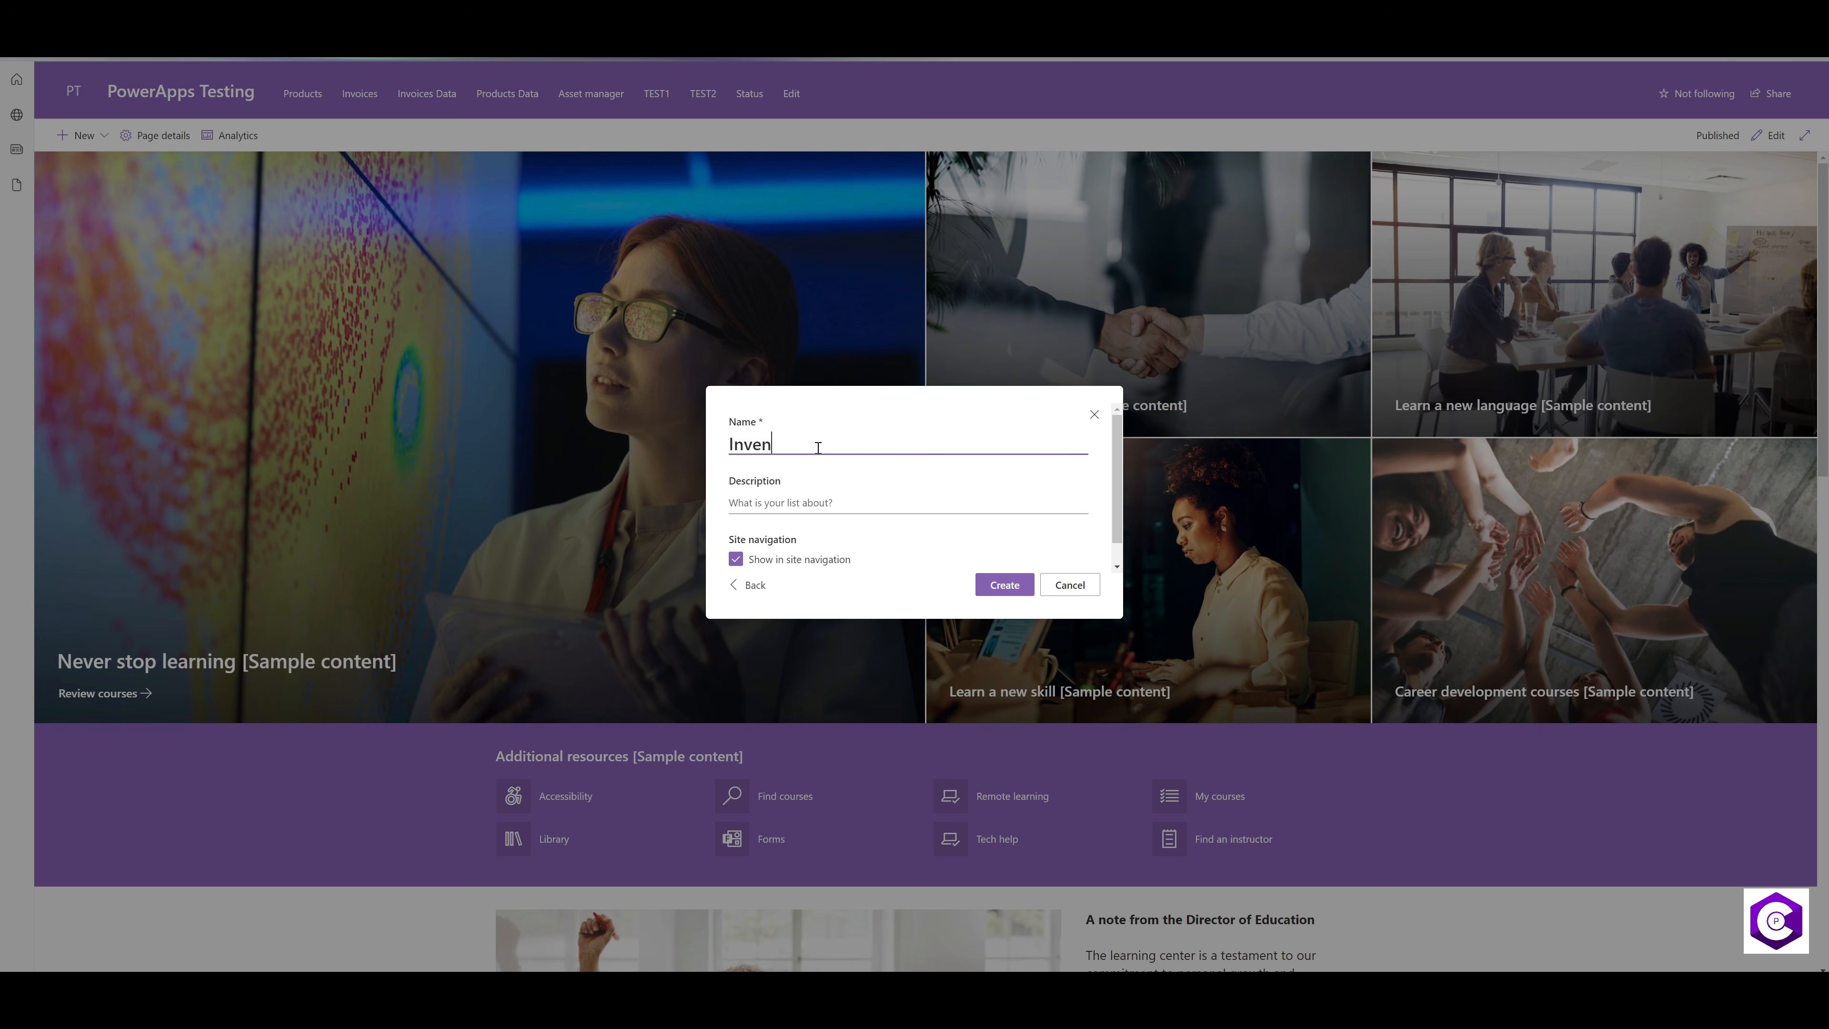
type("tory")
left_click(1003, 585)
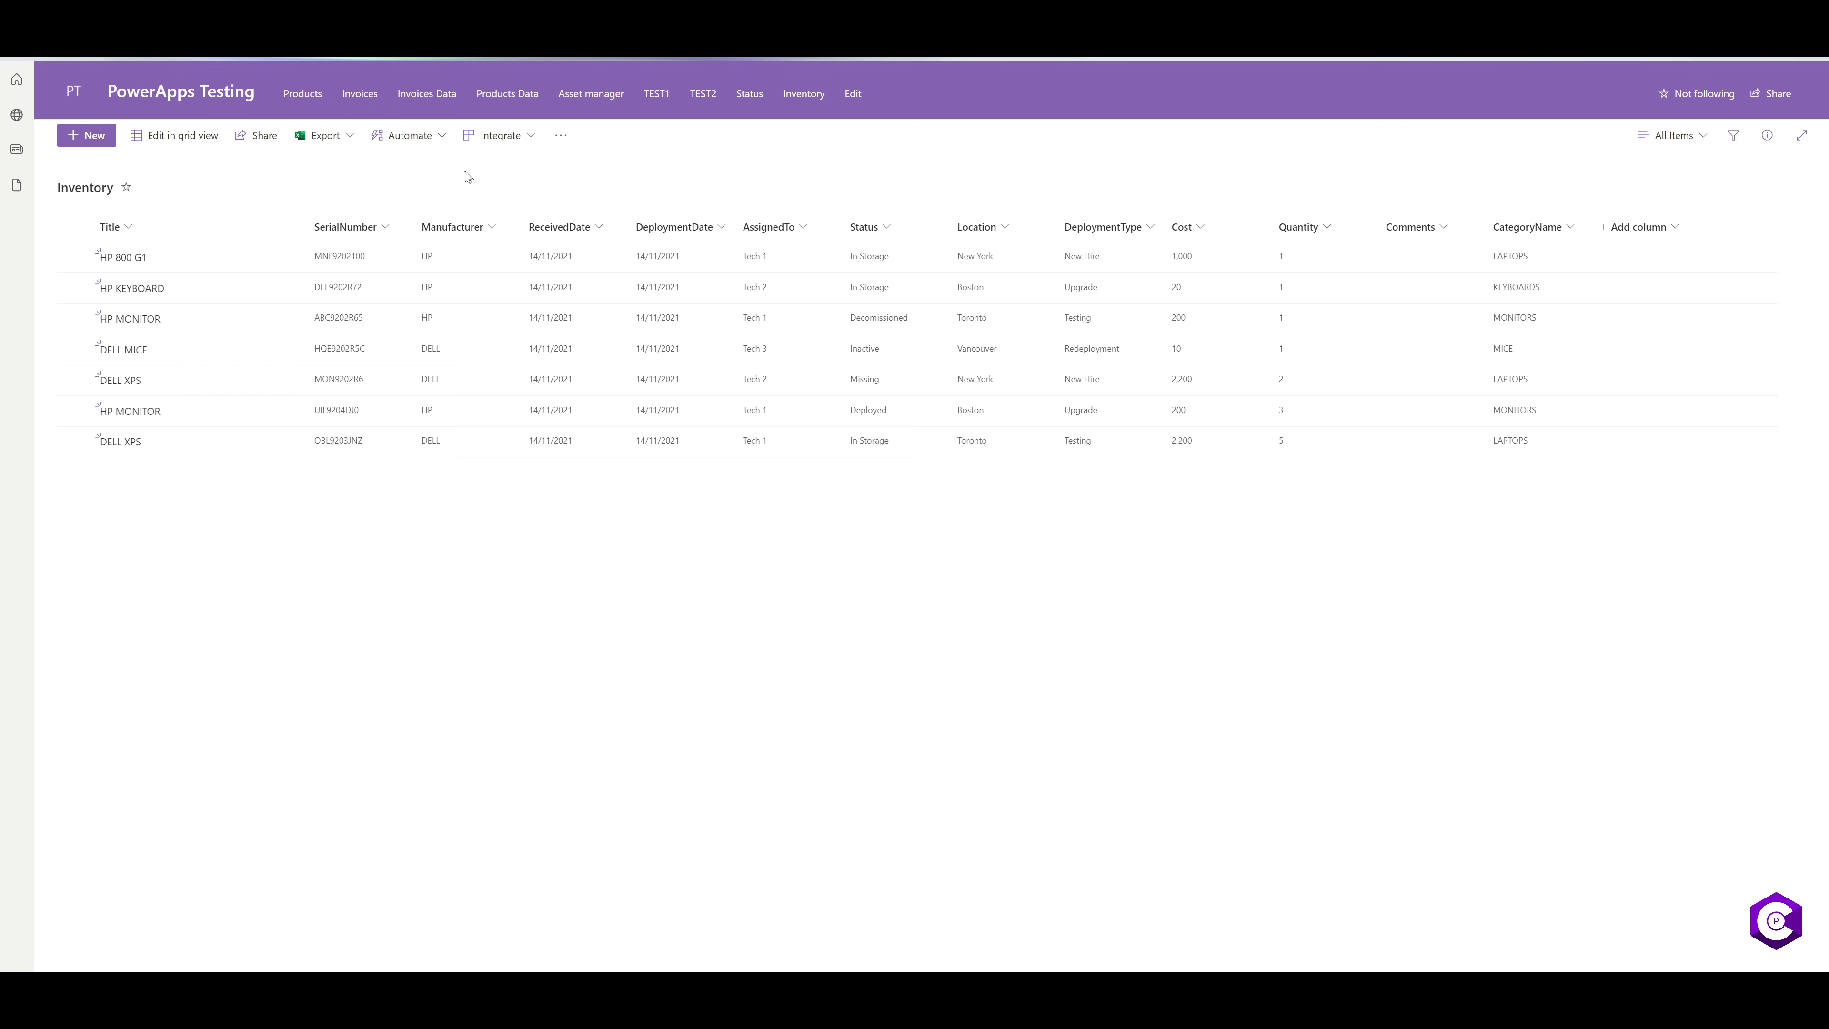
- Create a Power Apps app named Cloud Inventory App from the Inventory list
left_click(532, 137)
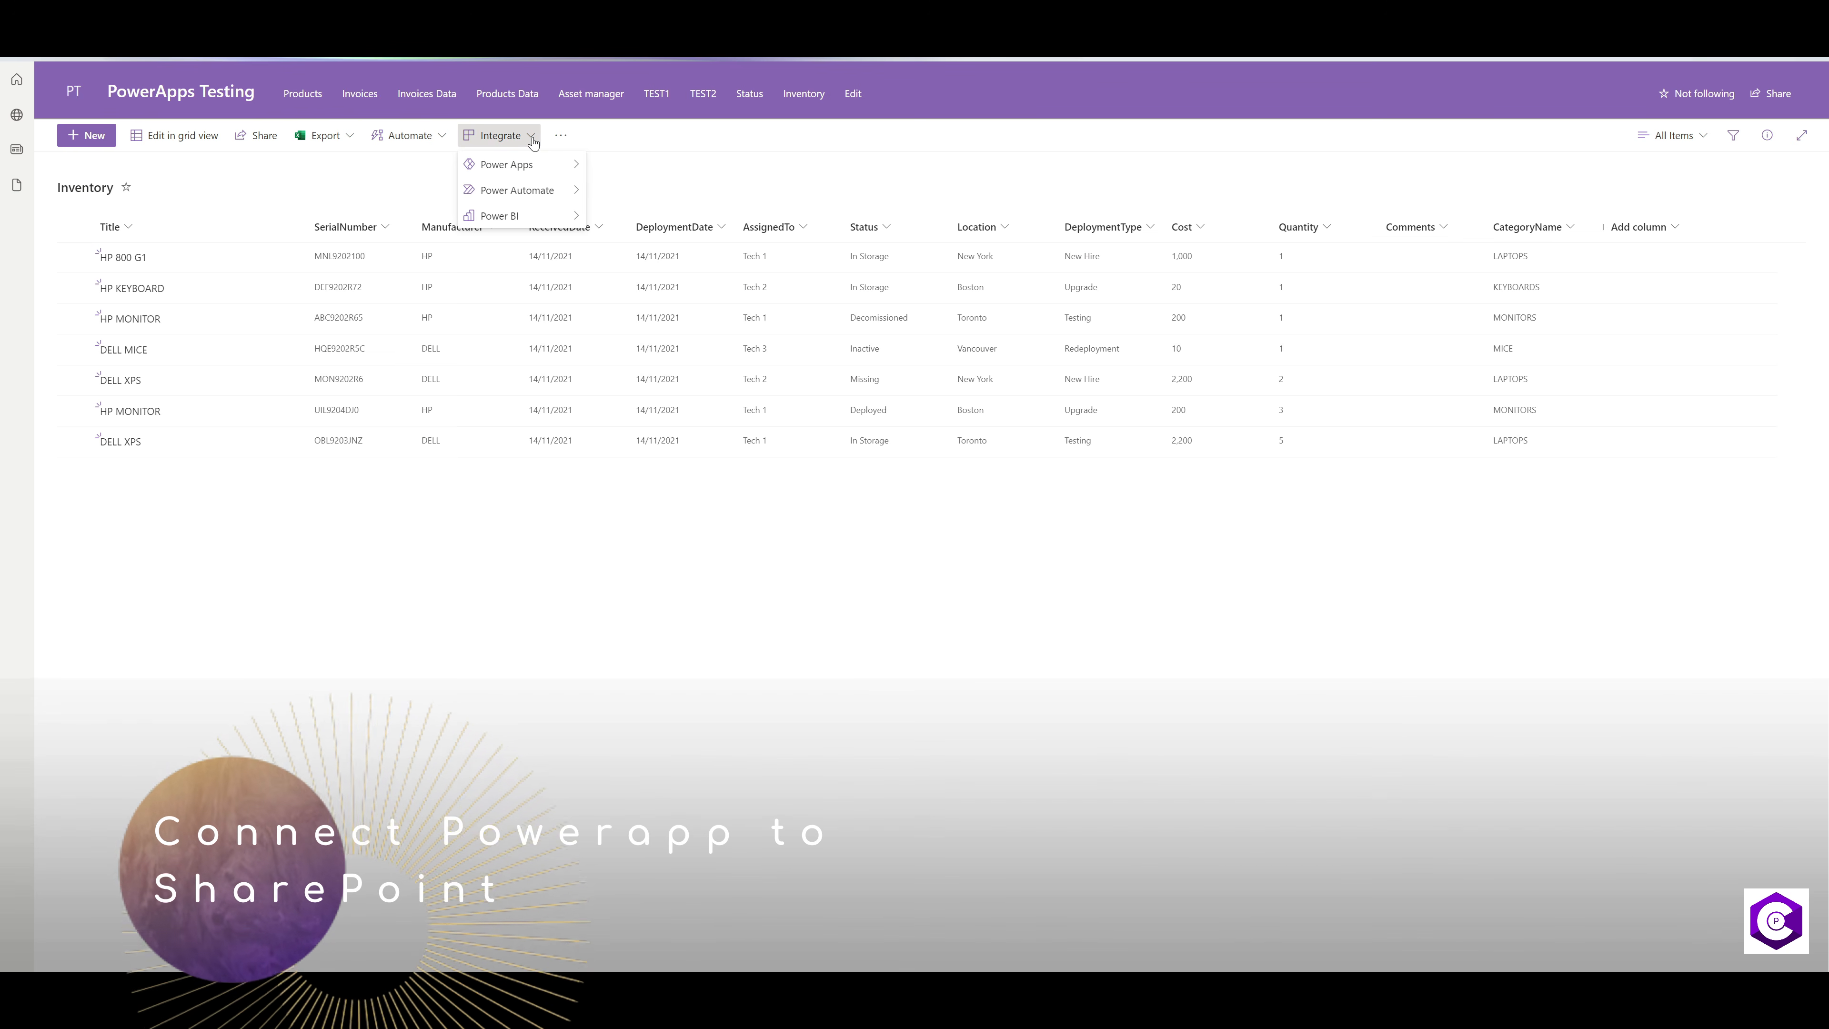
mouse_move(543, 165)
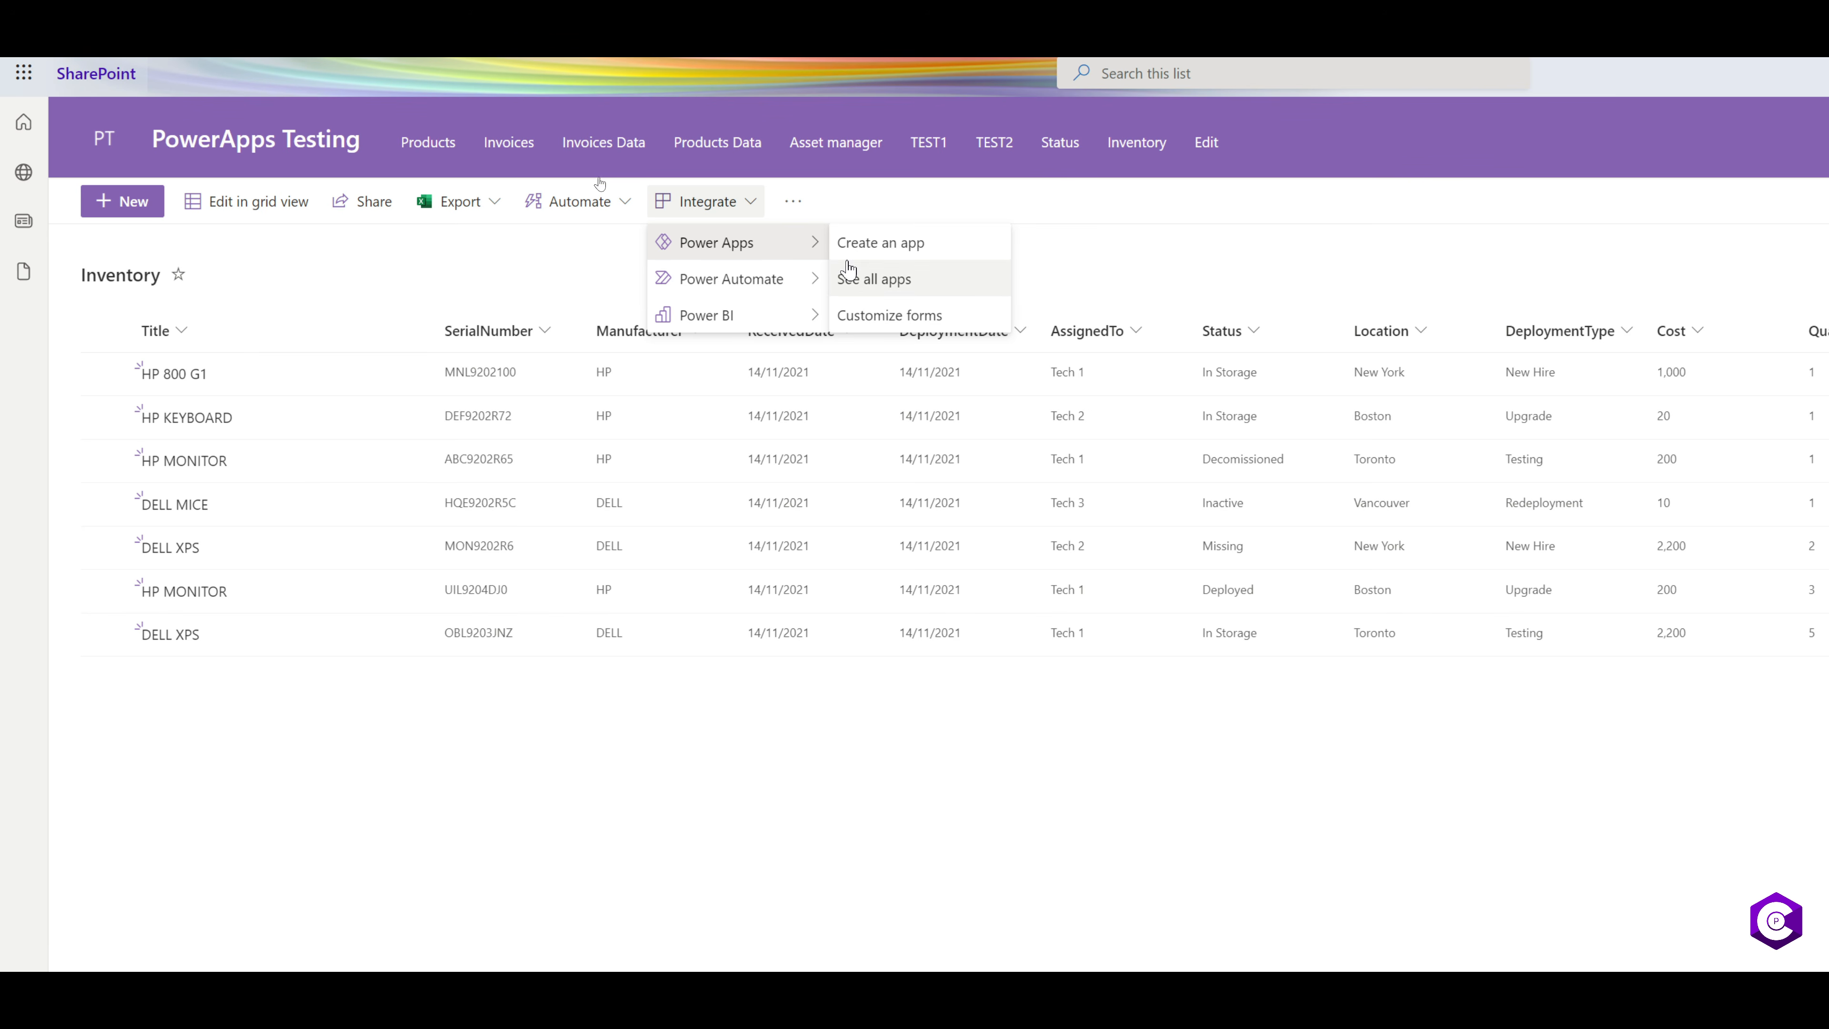
left_click(885, 249)
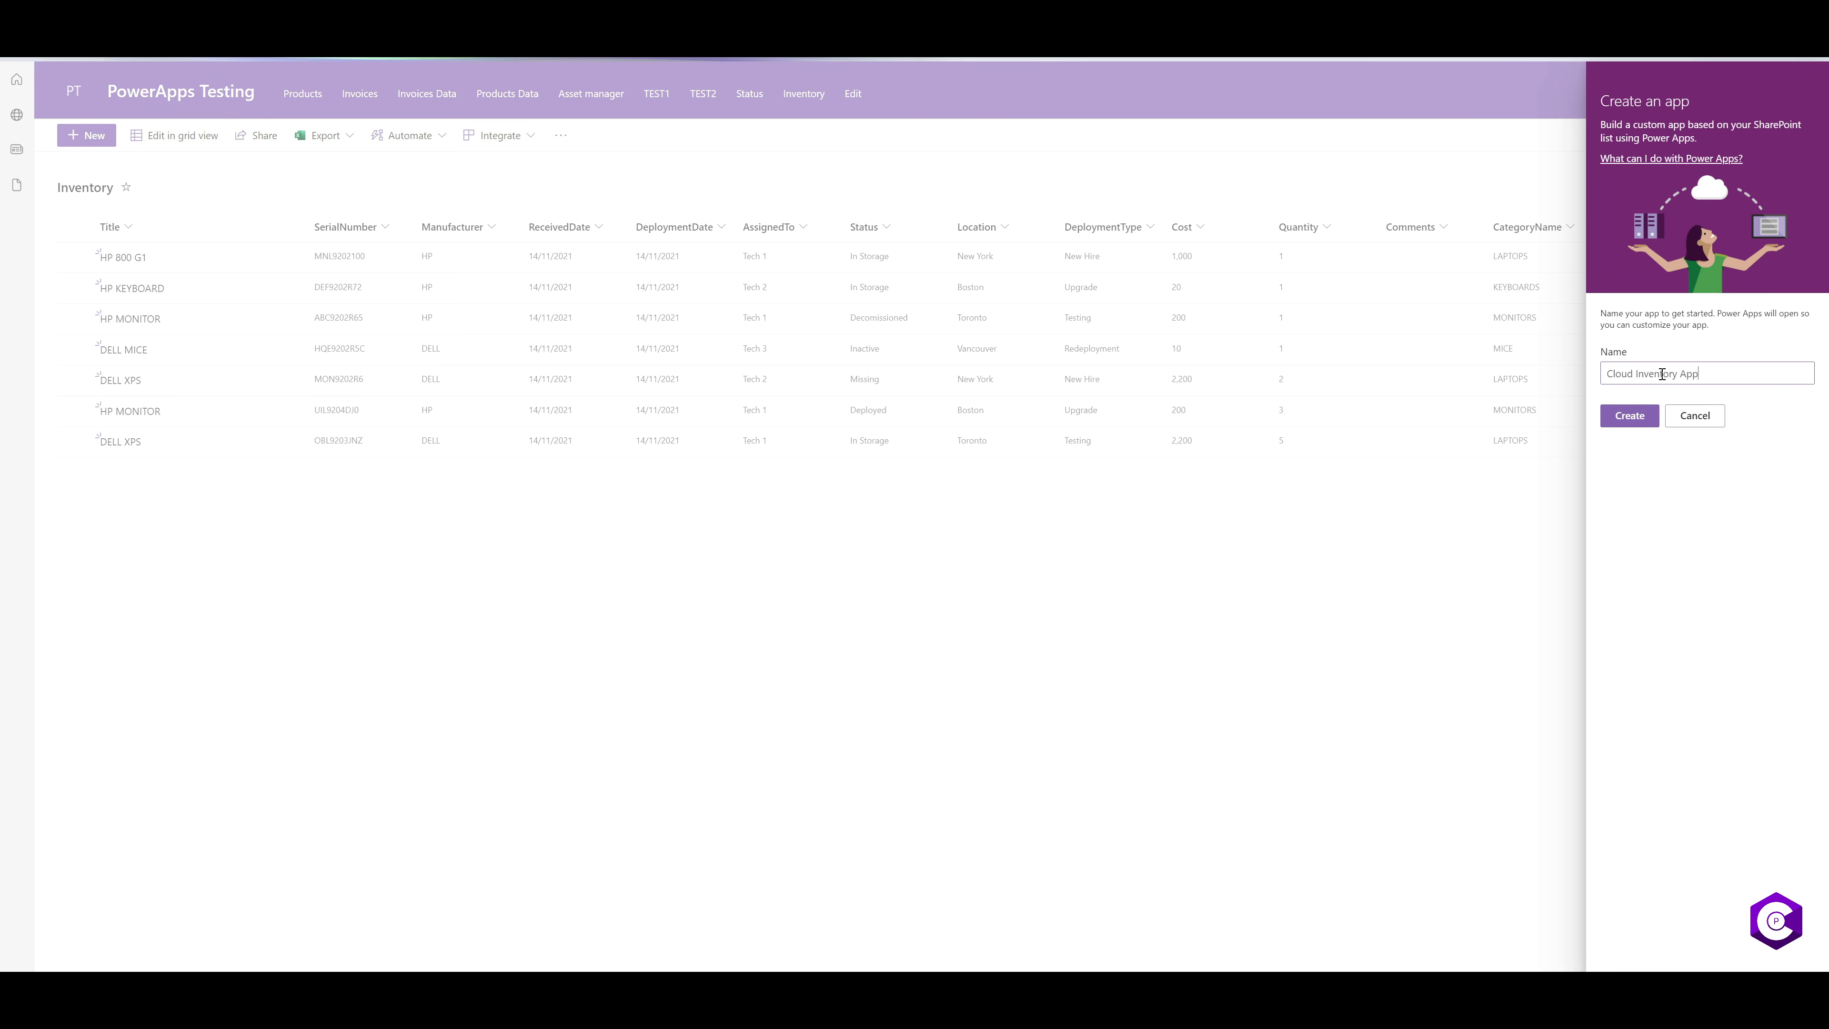
left_click(1630, 417)
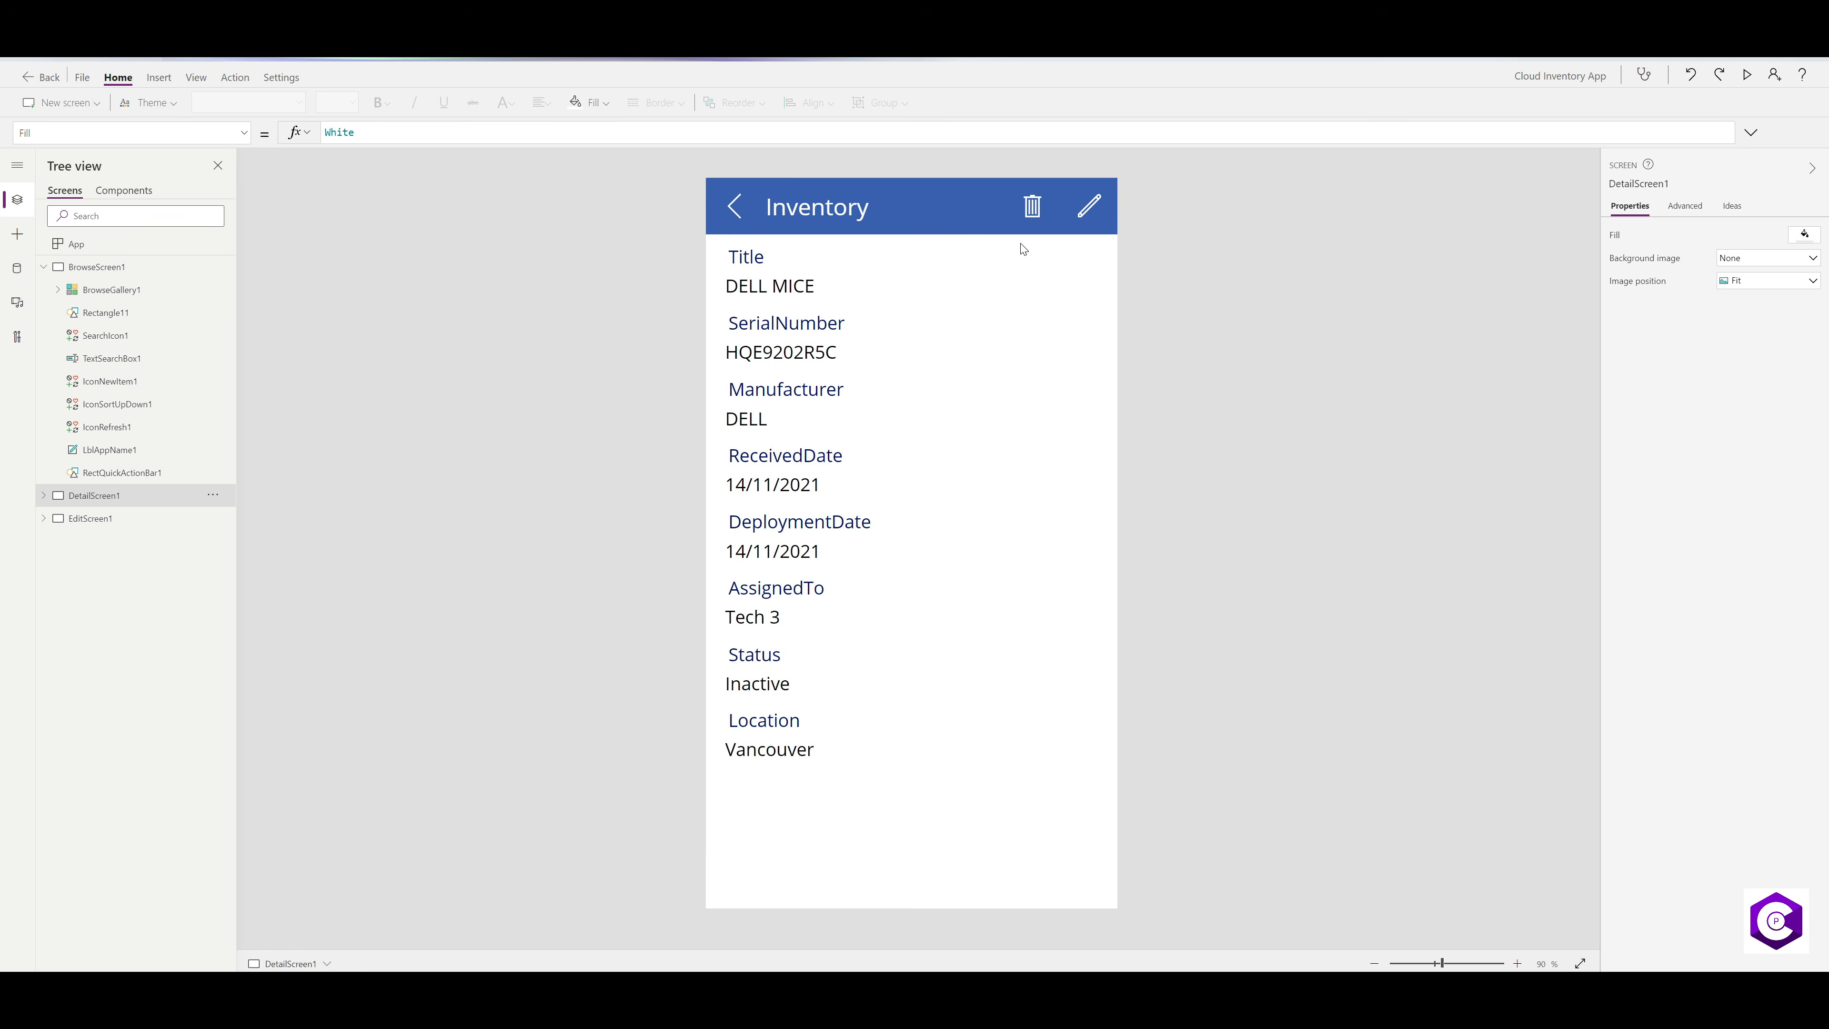
- Rename the browse, detail and edit screens as Screen1, Screen2 and Screen3, and collapse all screens in the tree
left_click(92, 521)
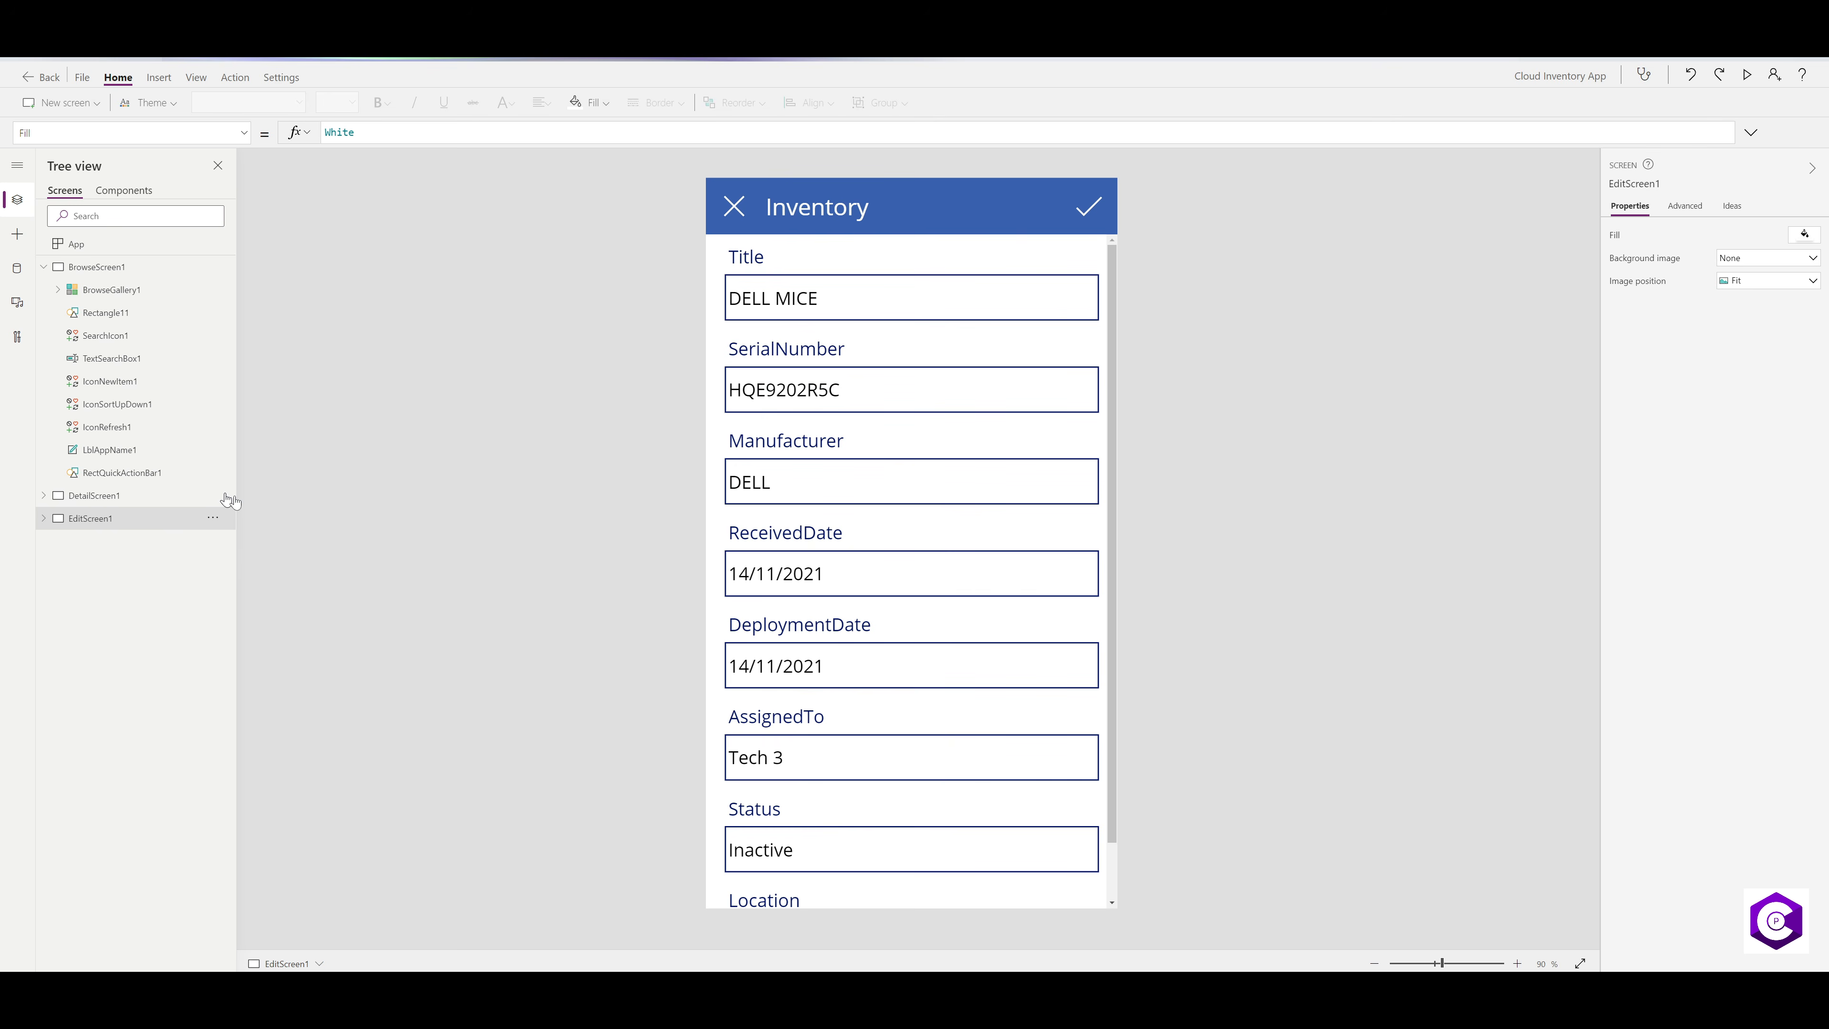
left_click(116, 269)
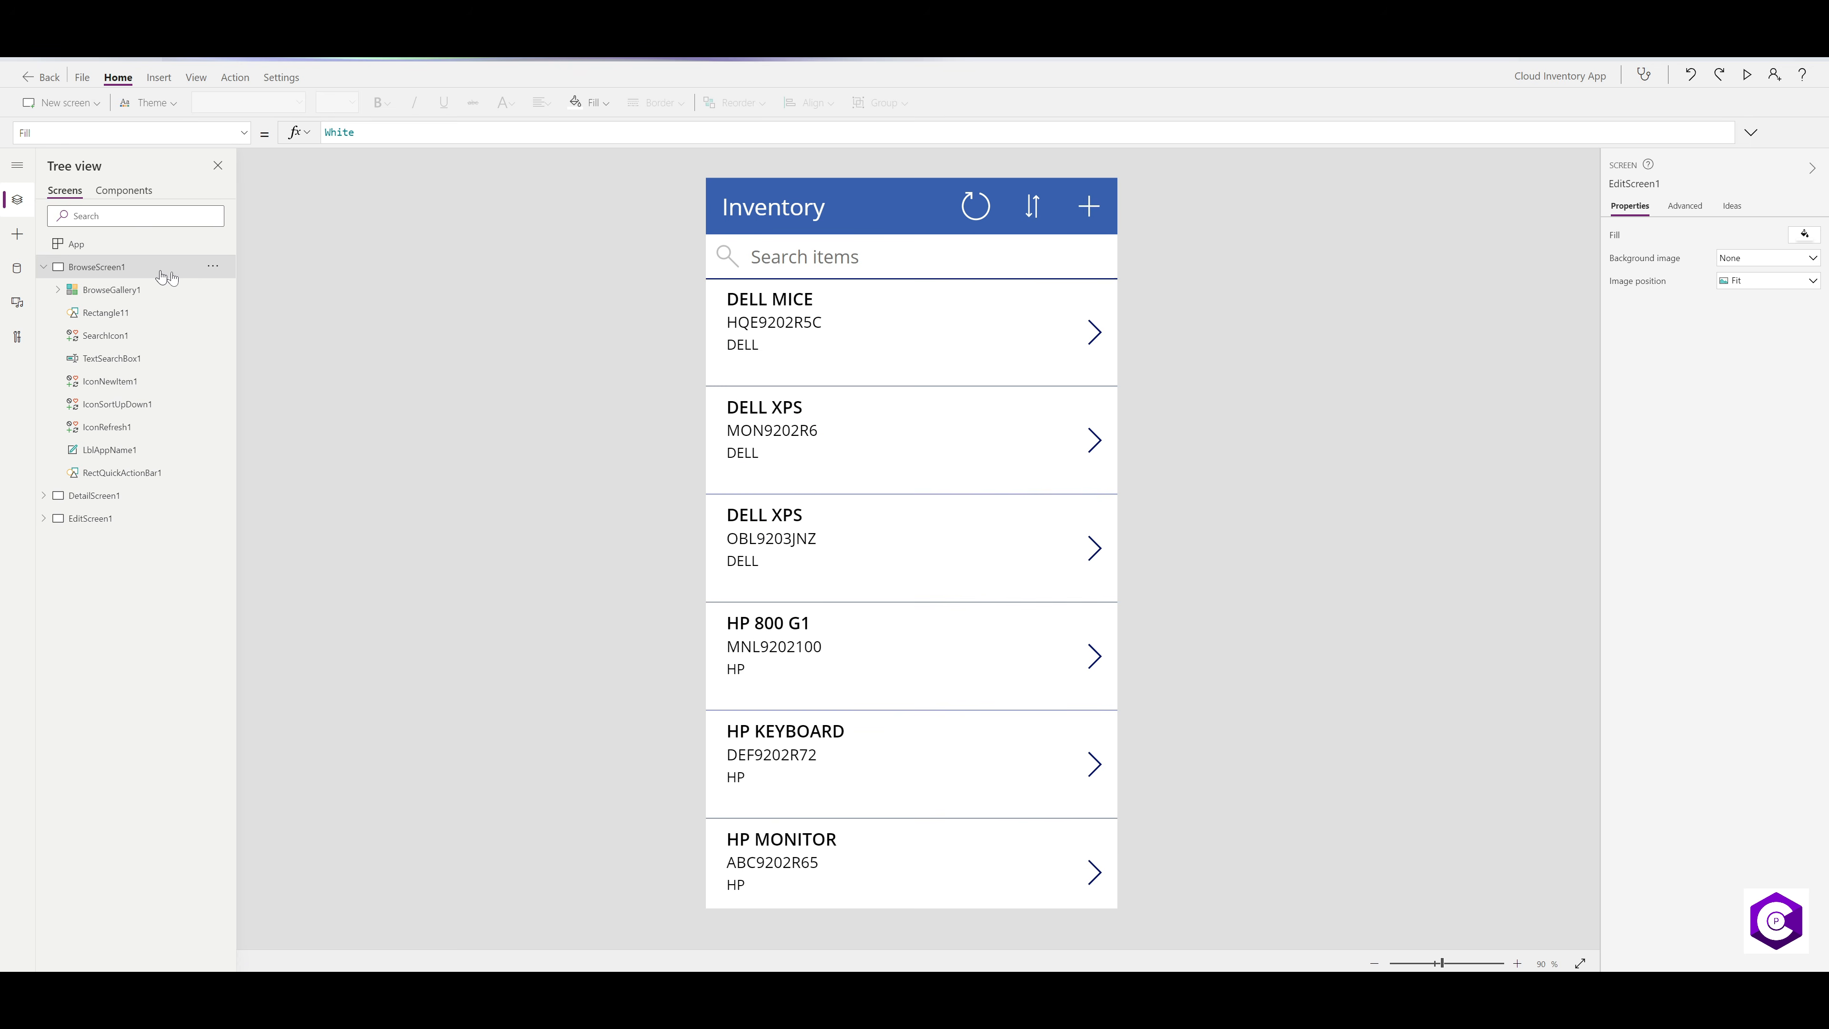
double_click(117, 270)
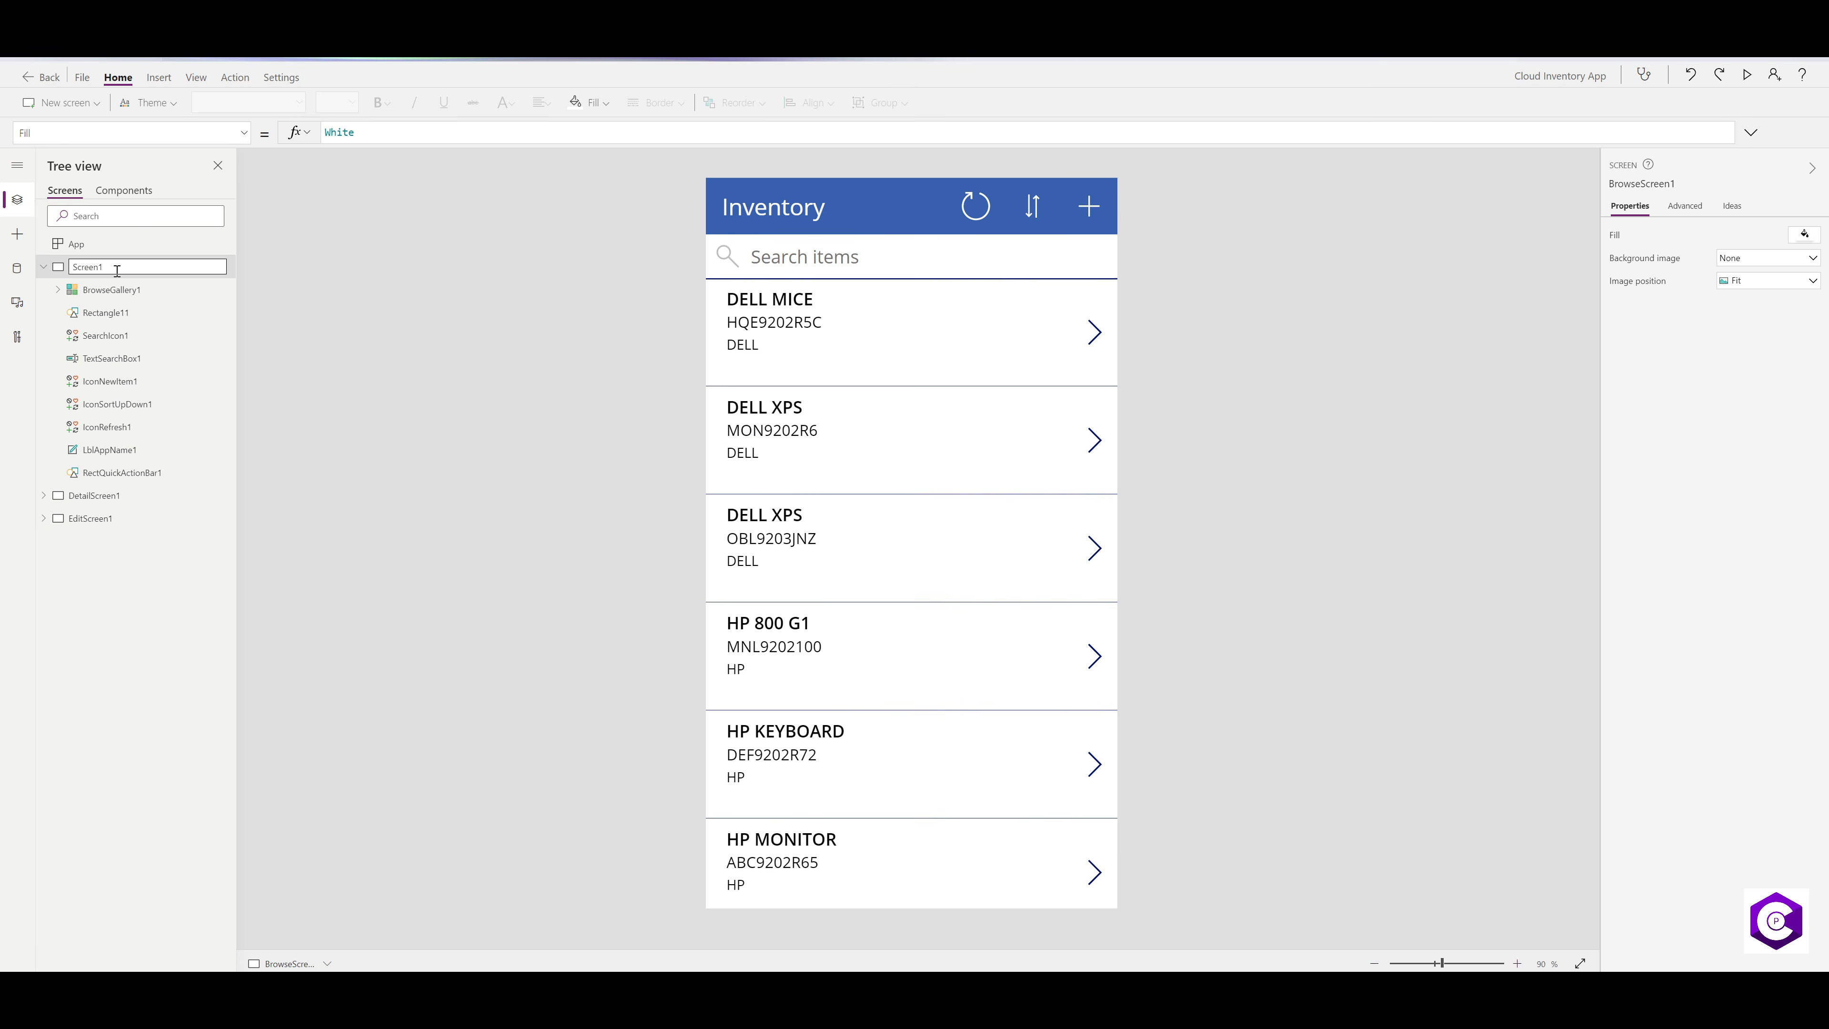
key("Return")
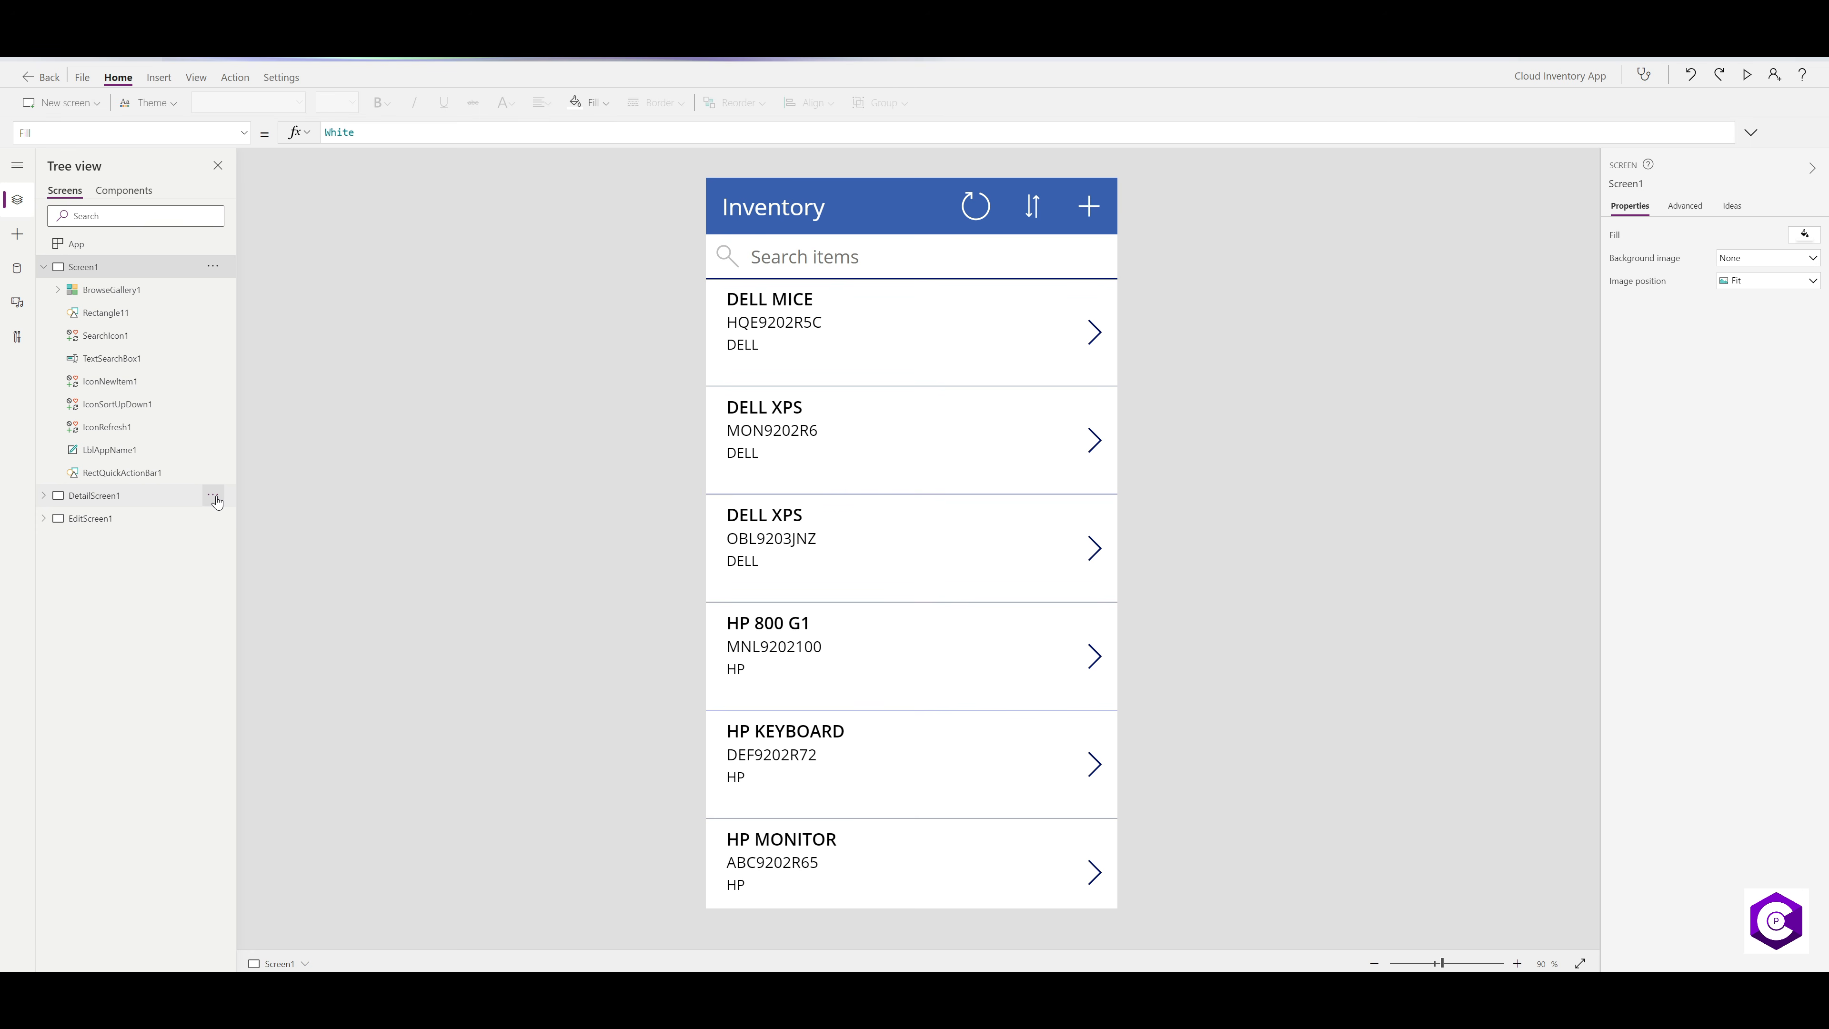
double_click(215, 497)
key("Return")
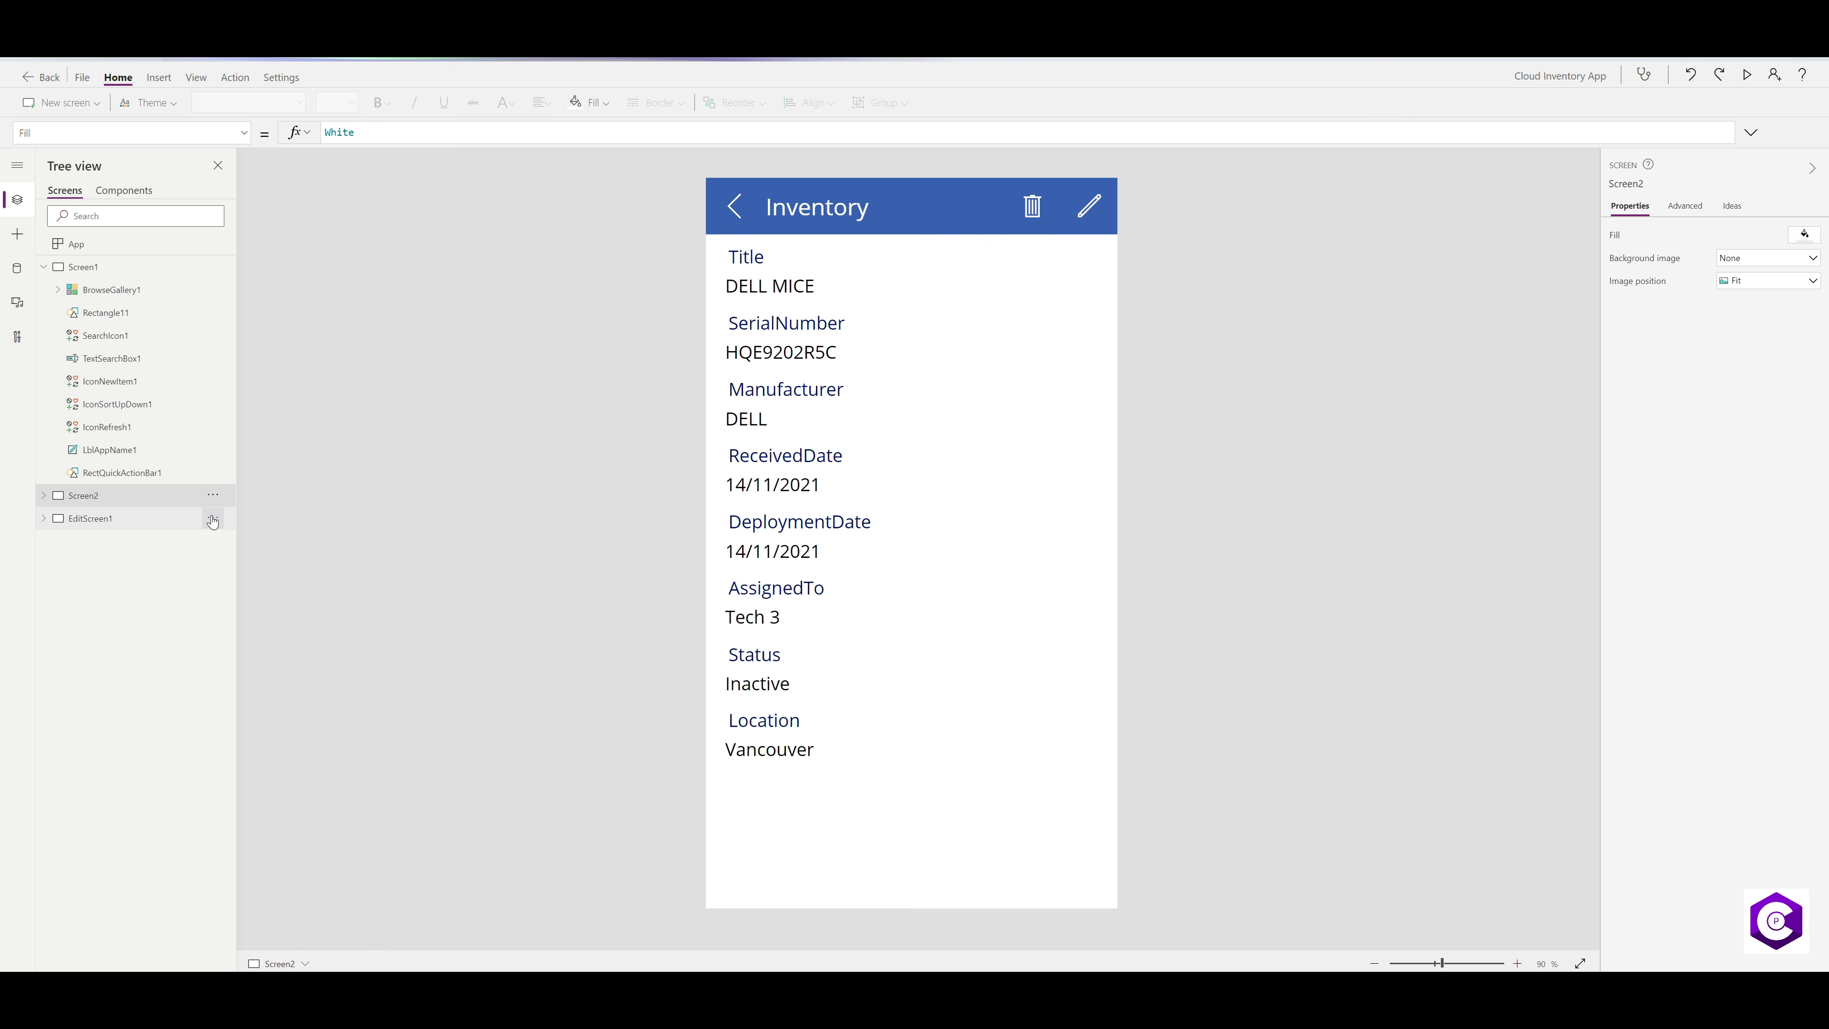
left_click(213, 518)
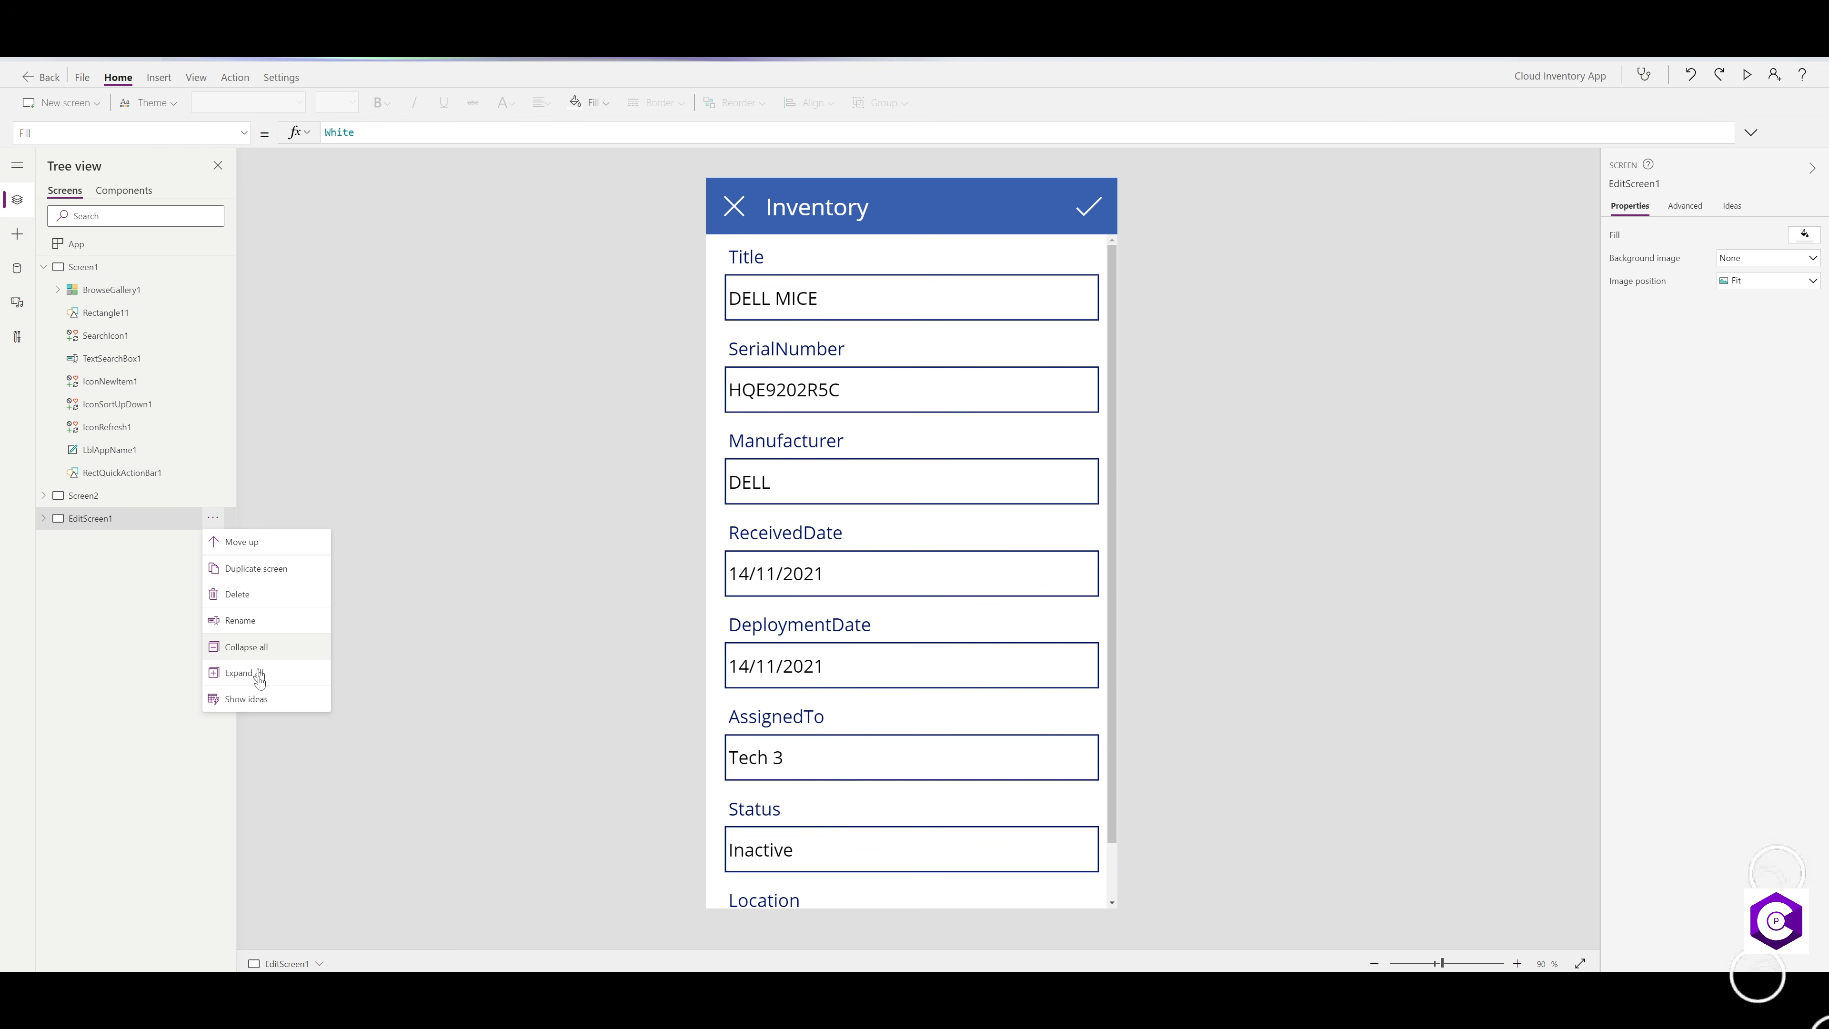
left_click(259, 675)
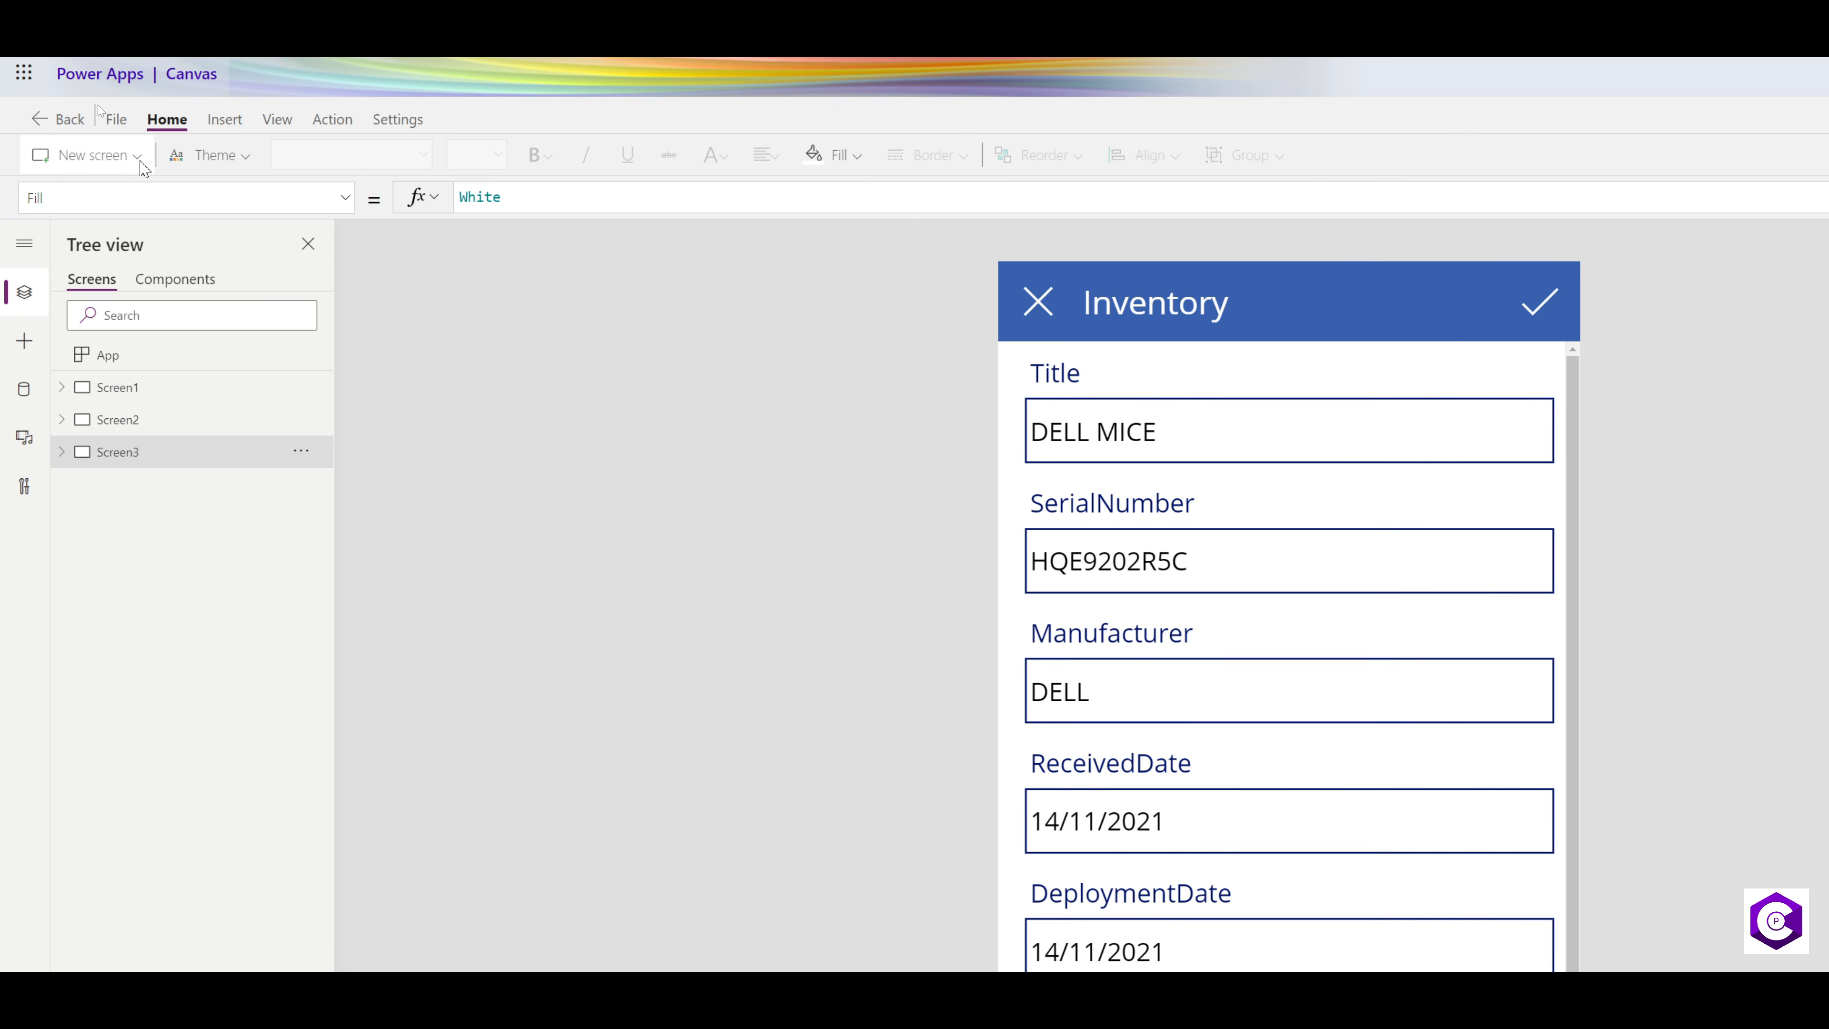
- Add a blank screen to the app and rename it Home
left_click(137, 156)
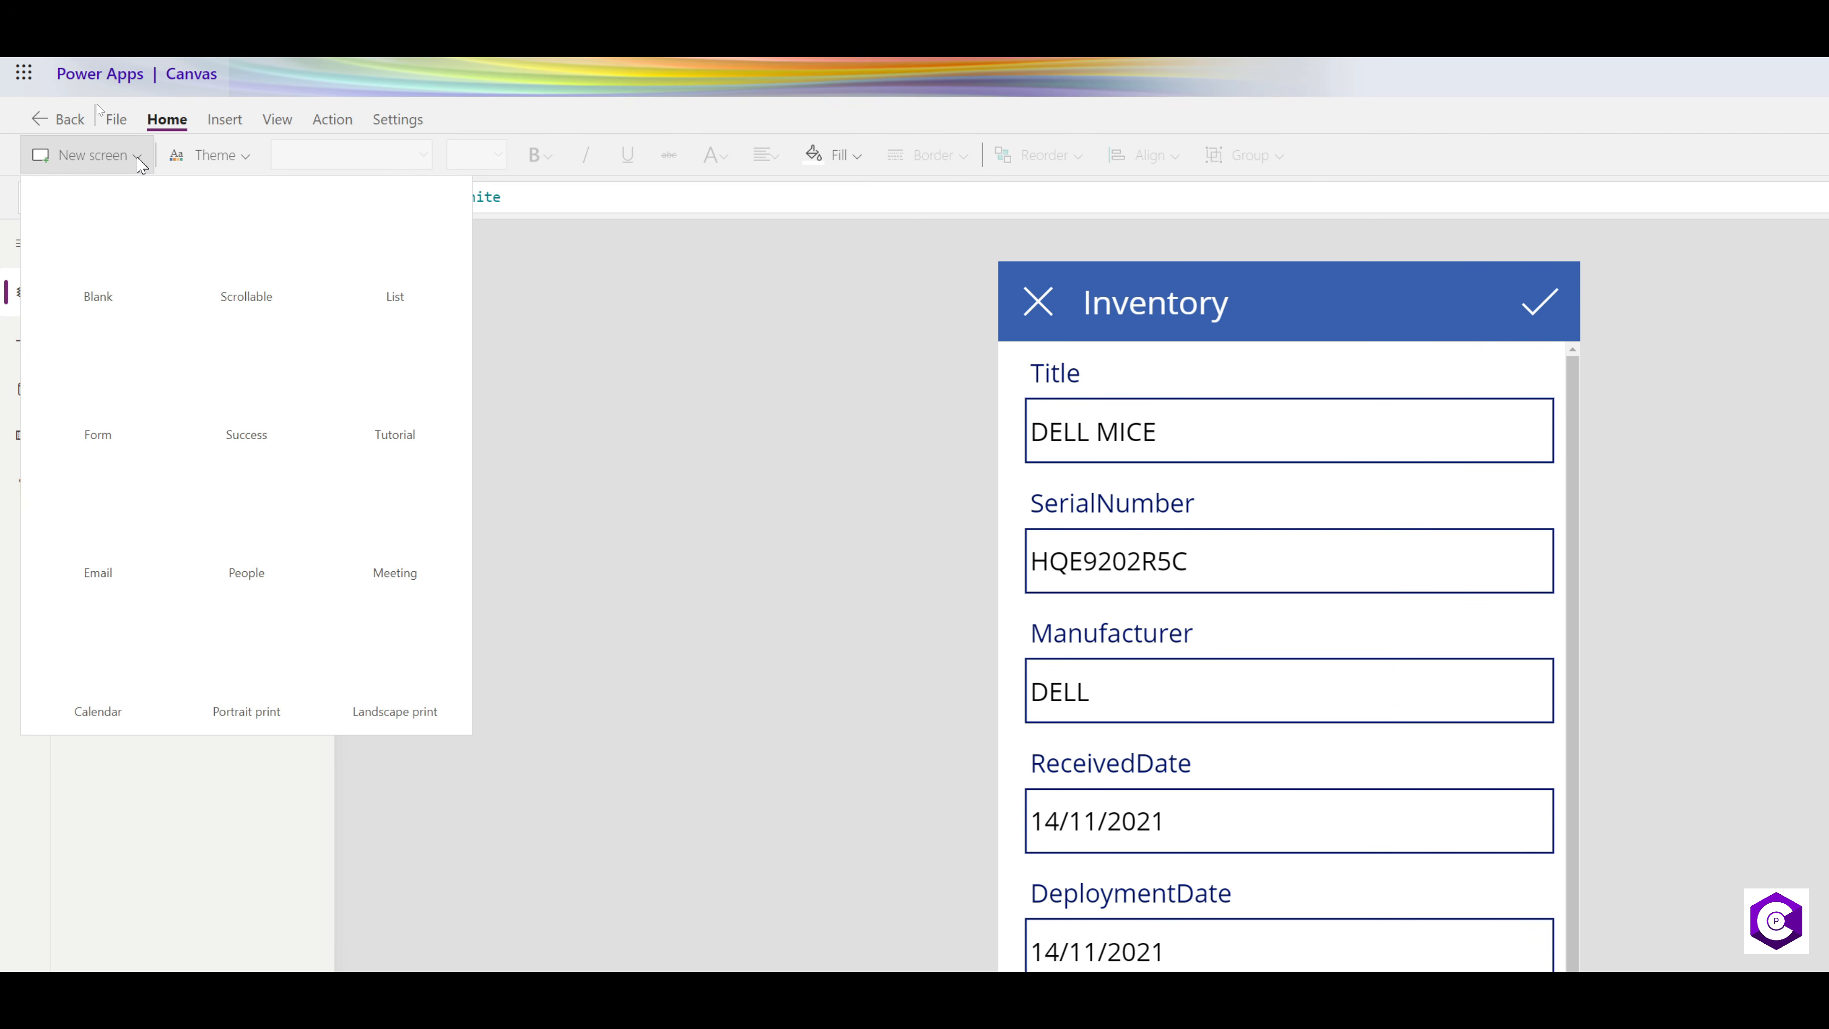
left_click(102, 253)
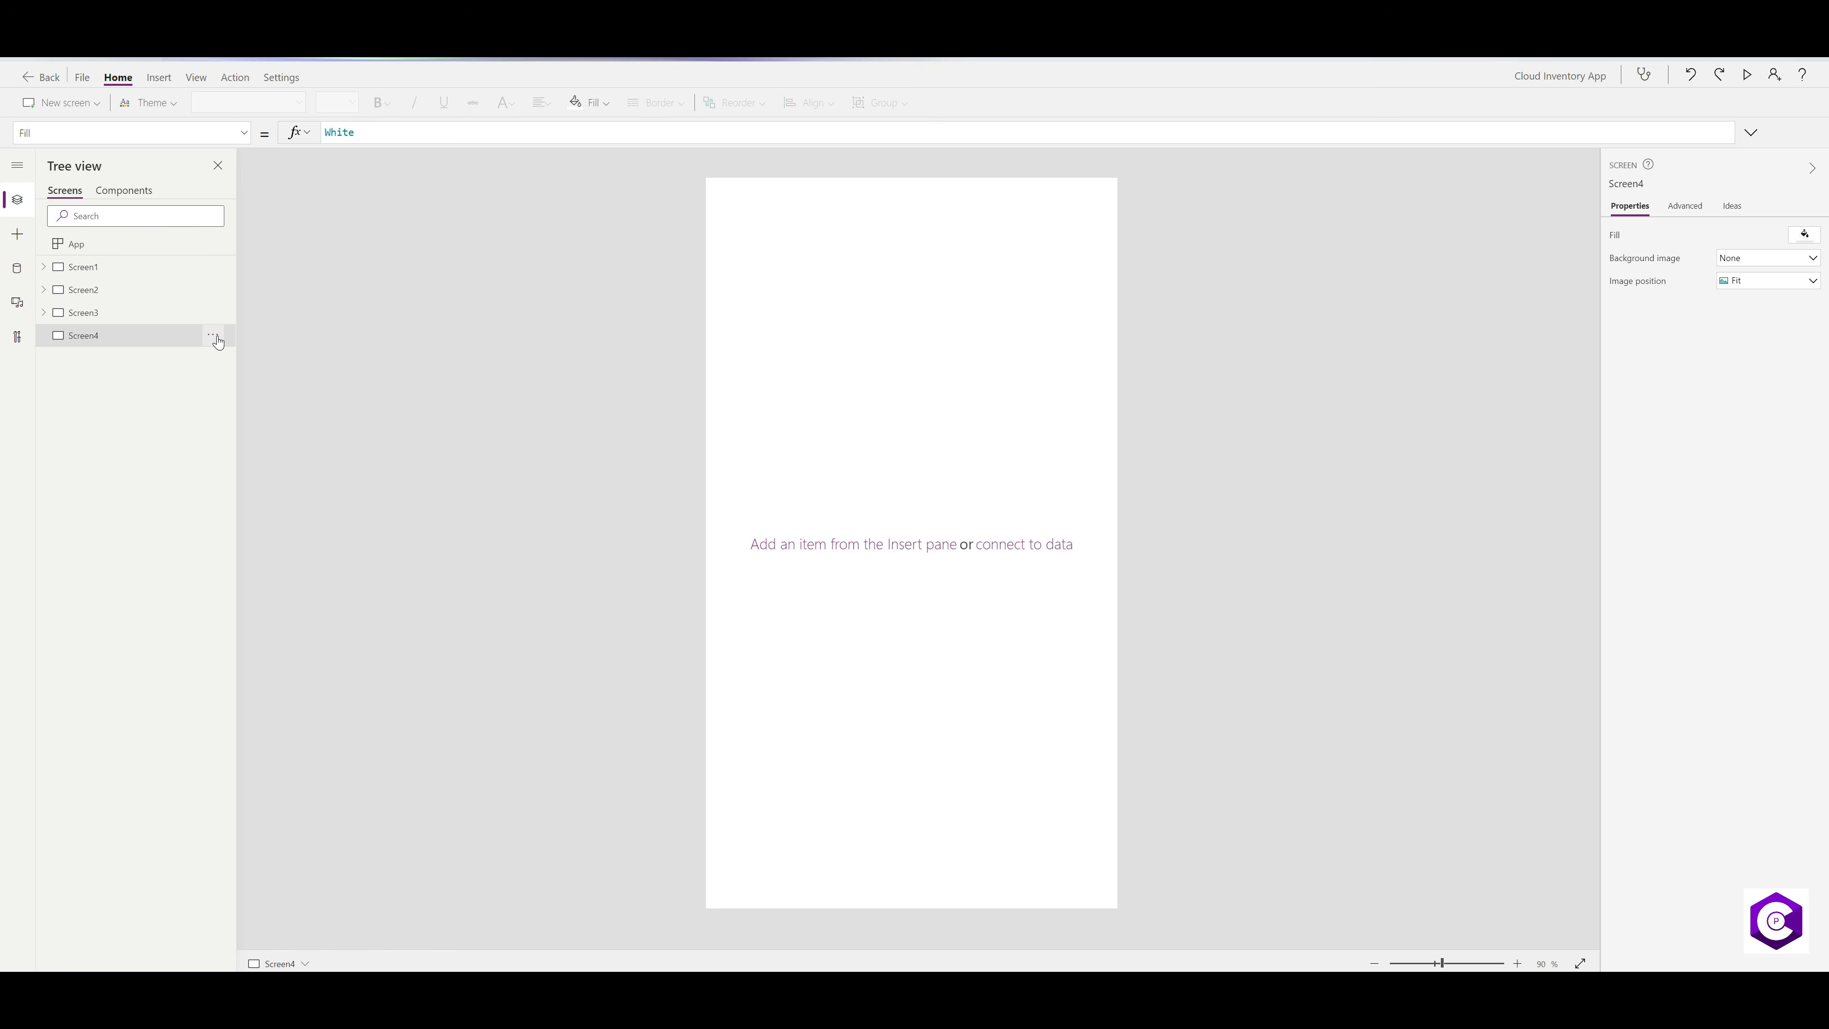
left_click(213, 336)
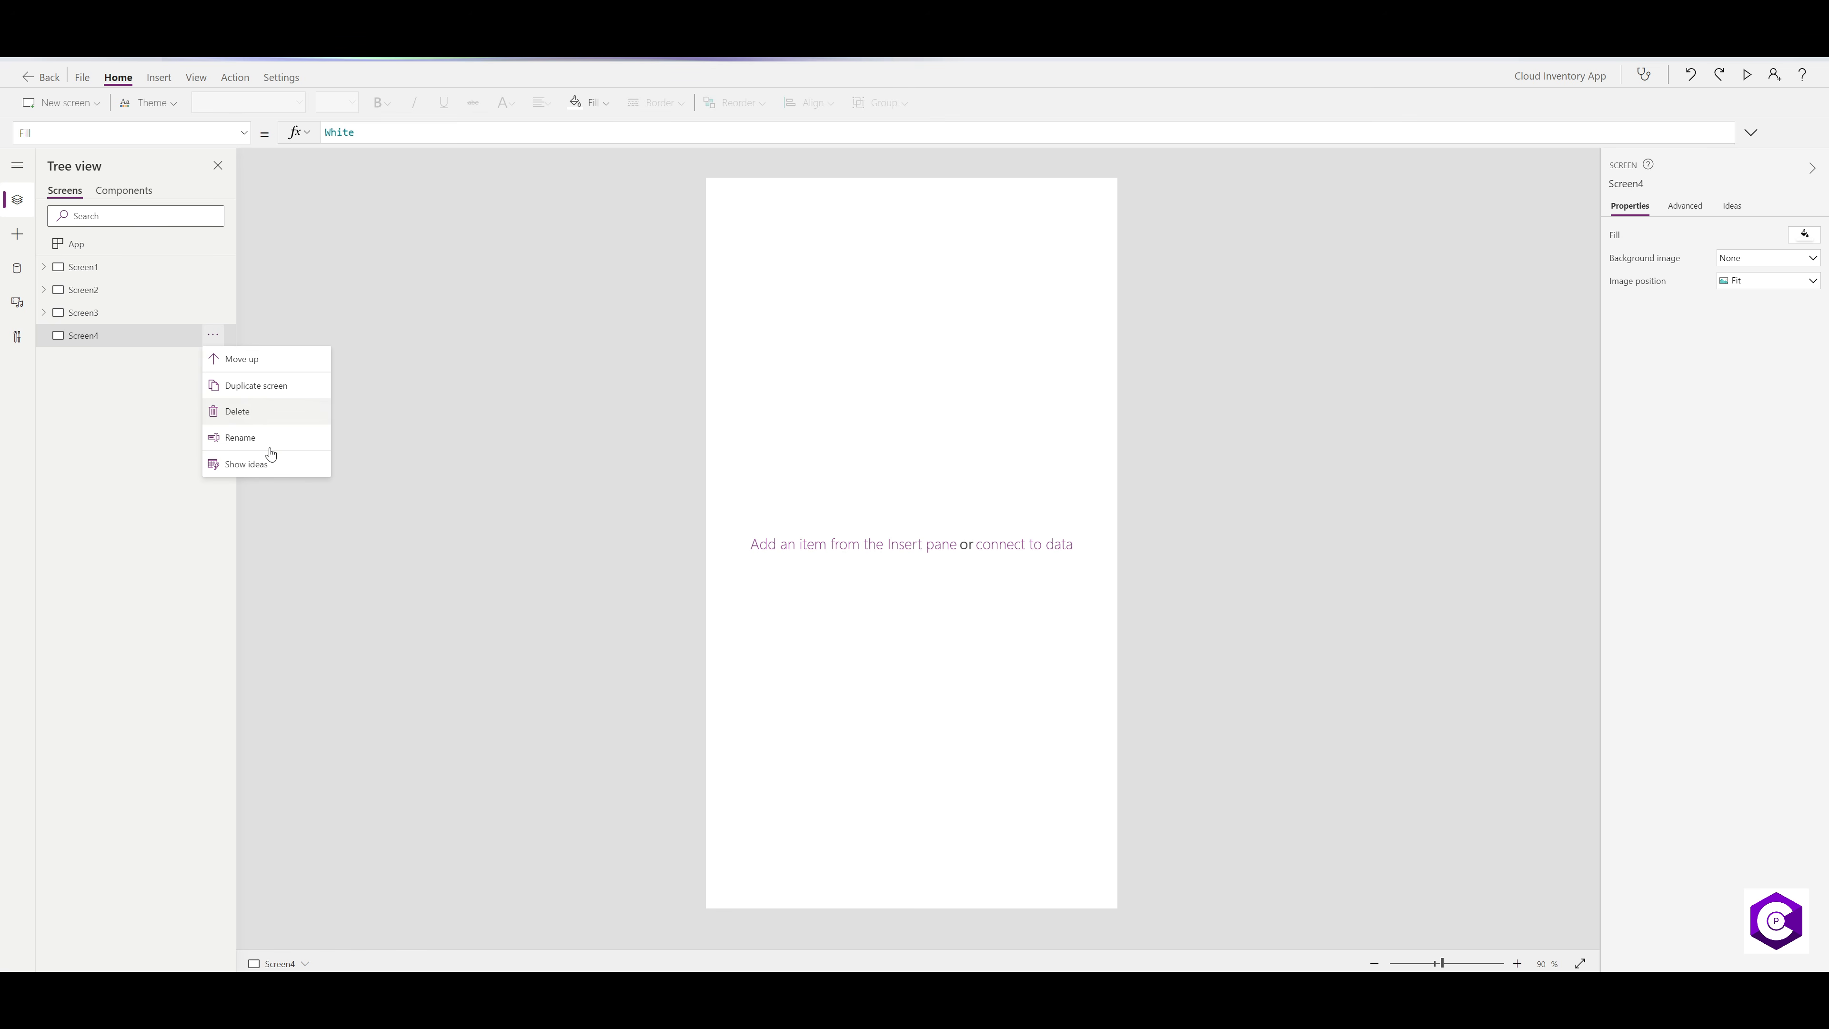
left_click(239, 438)
type("Home")
key("Return")
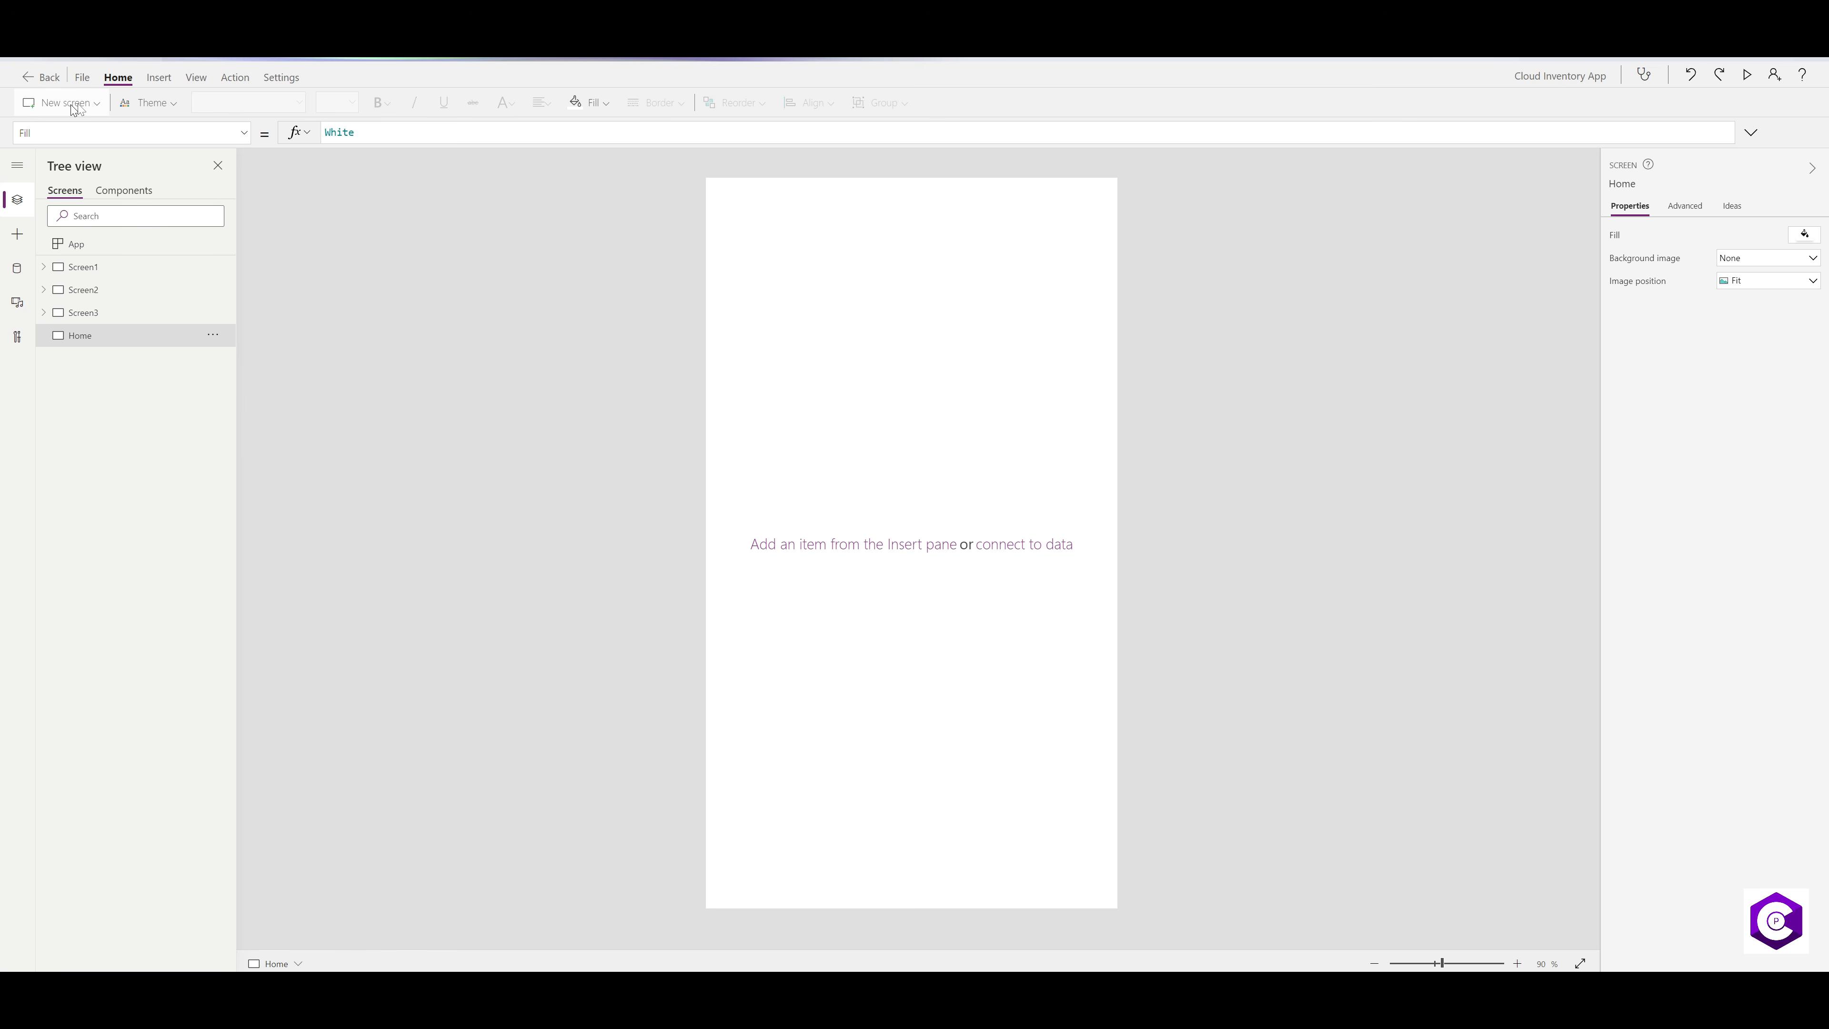
- Add two more blank screens and rename them Screen4 and Screen5
left_click(74, 104)
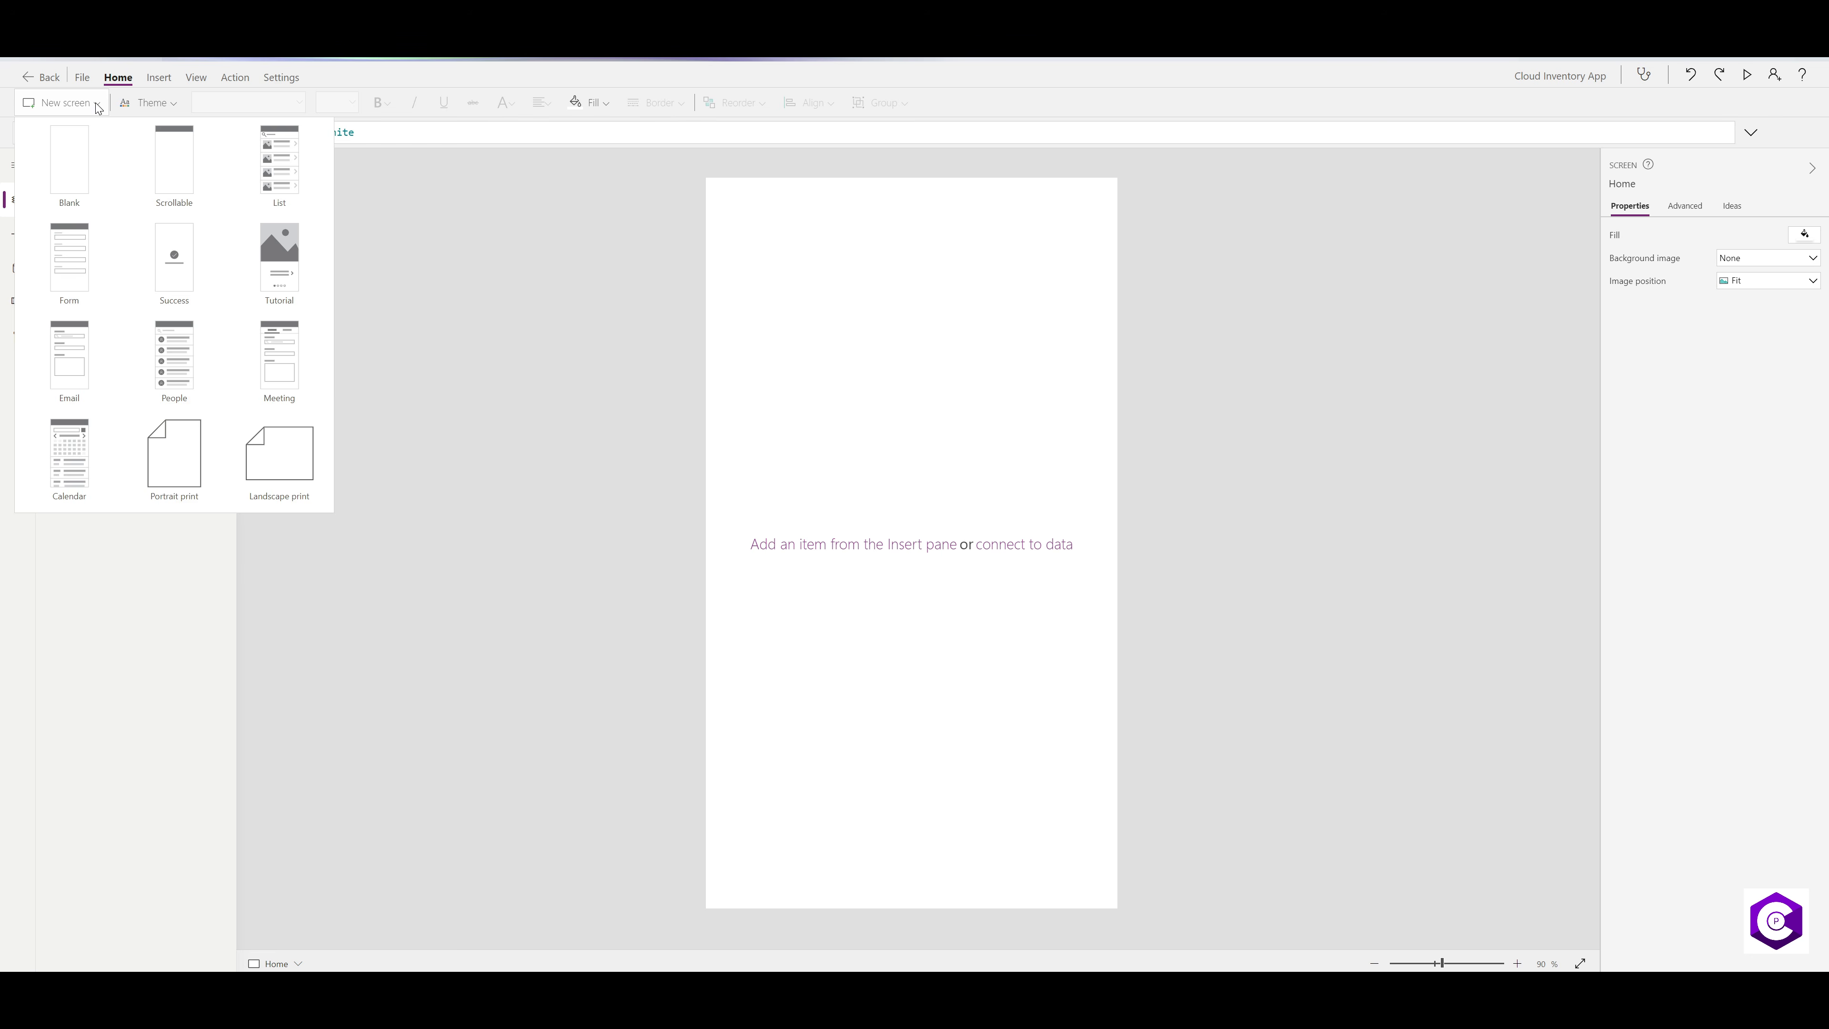
double_click(189, 375)
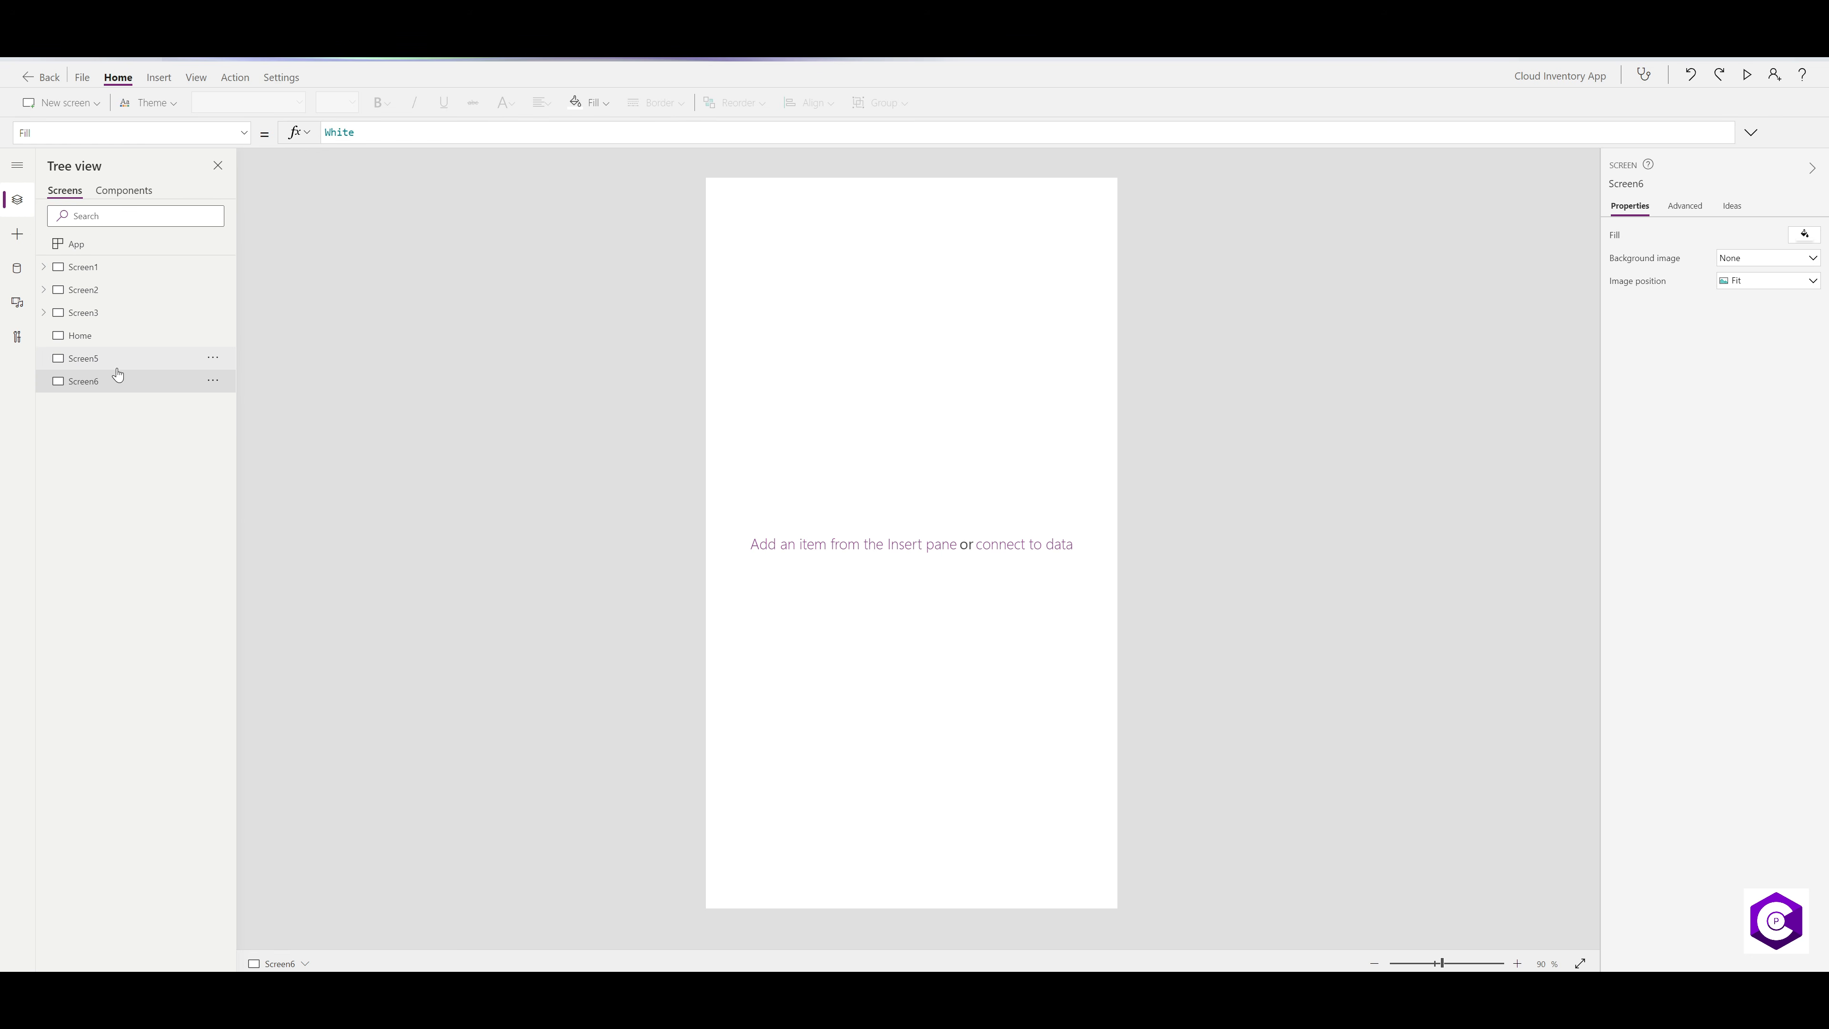
left_click(217, 358)
left_click(241, 483)
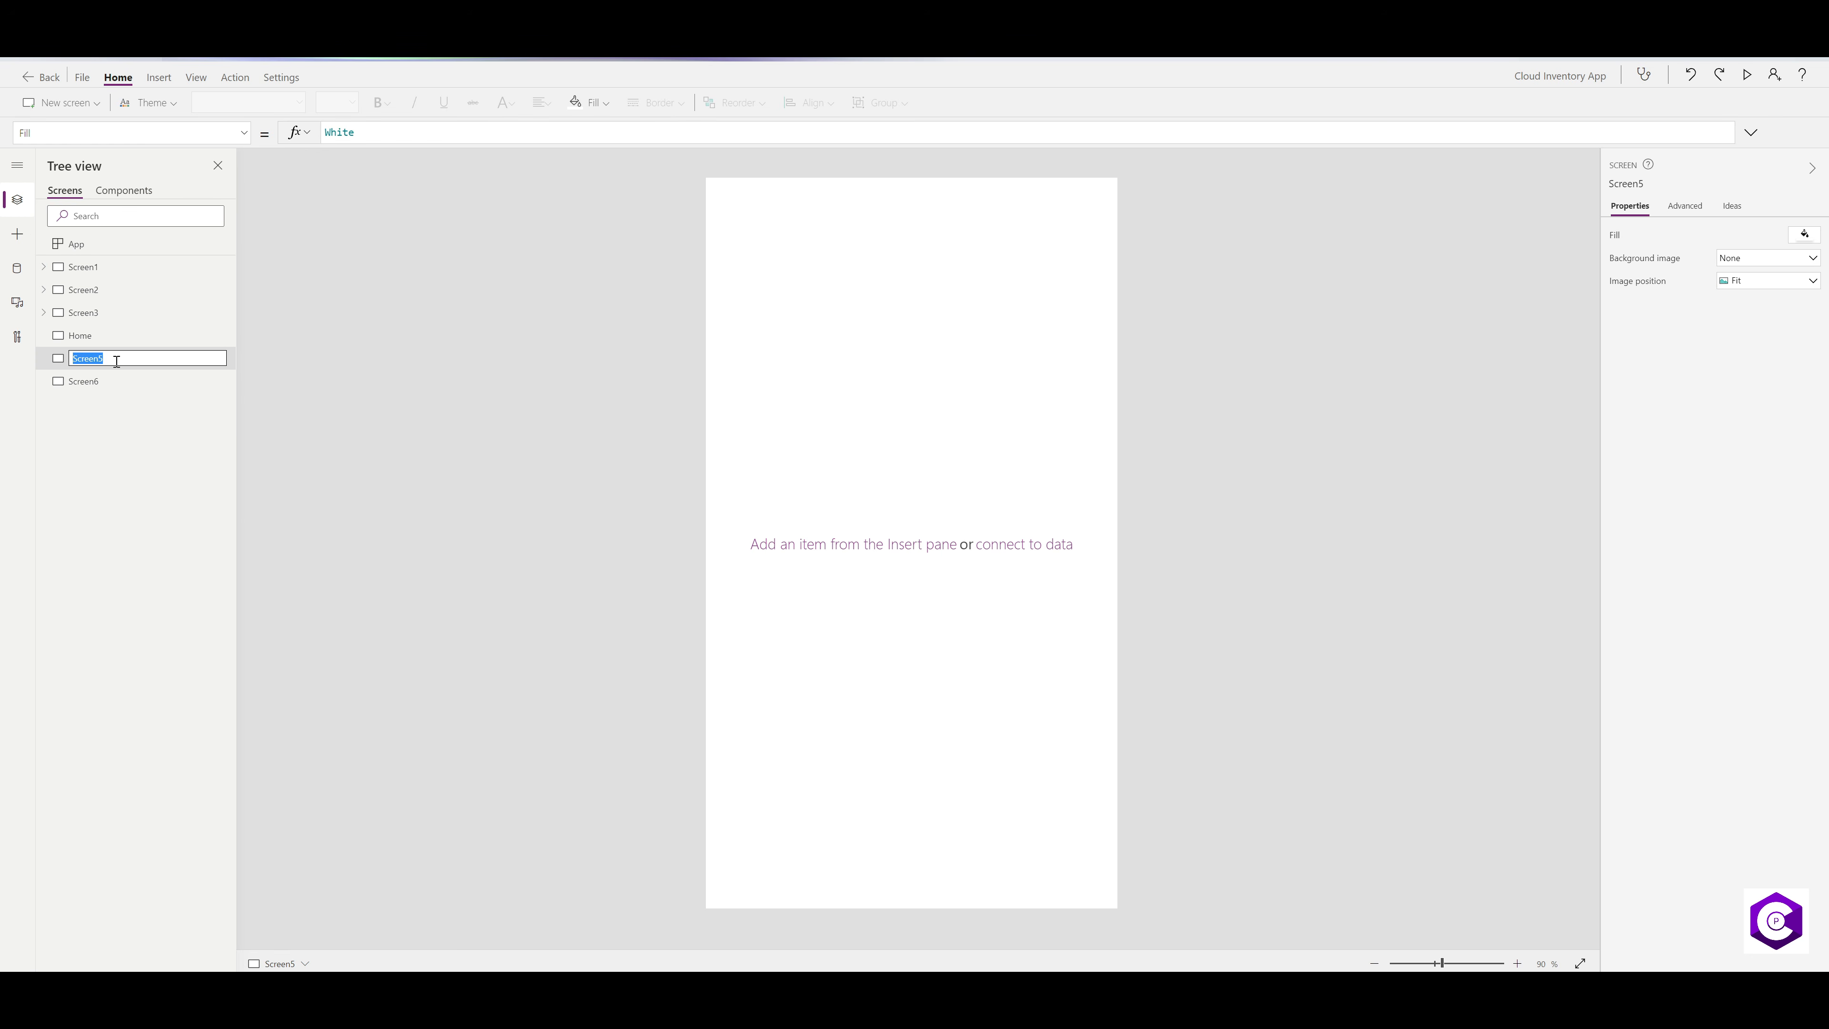
type("Screen4")
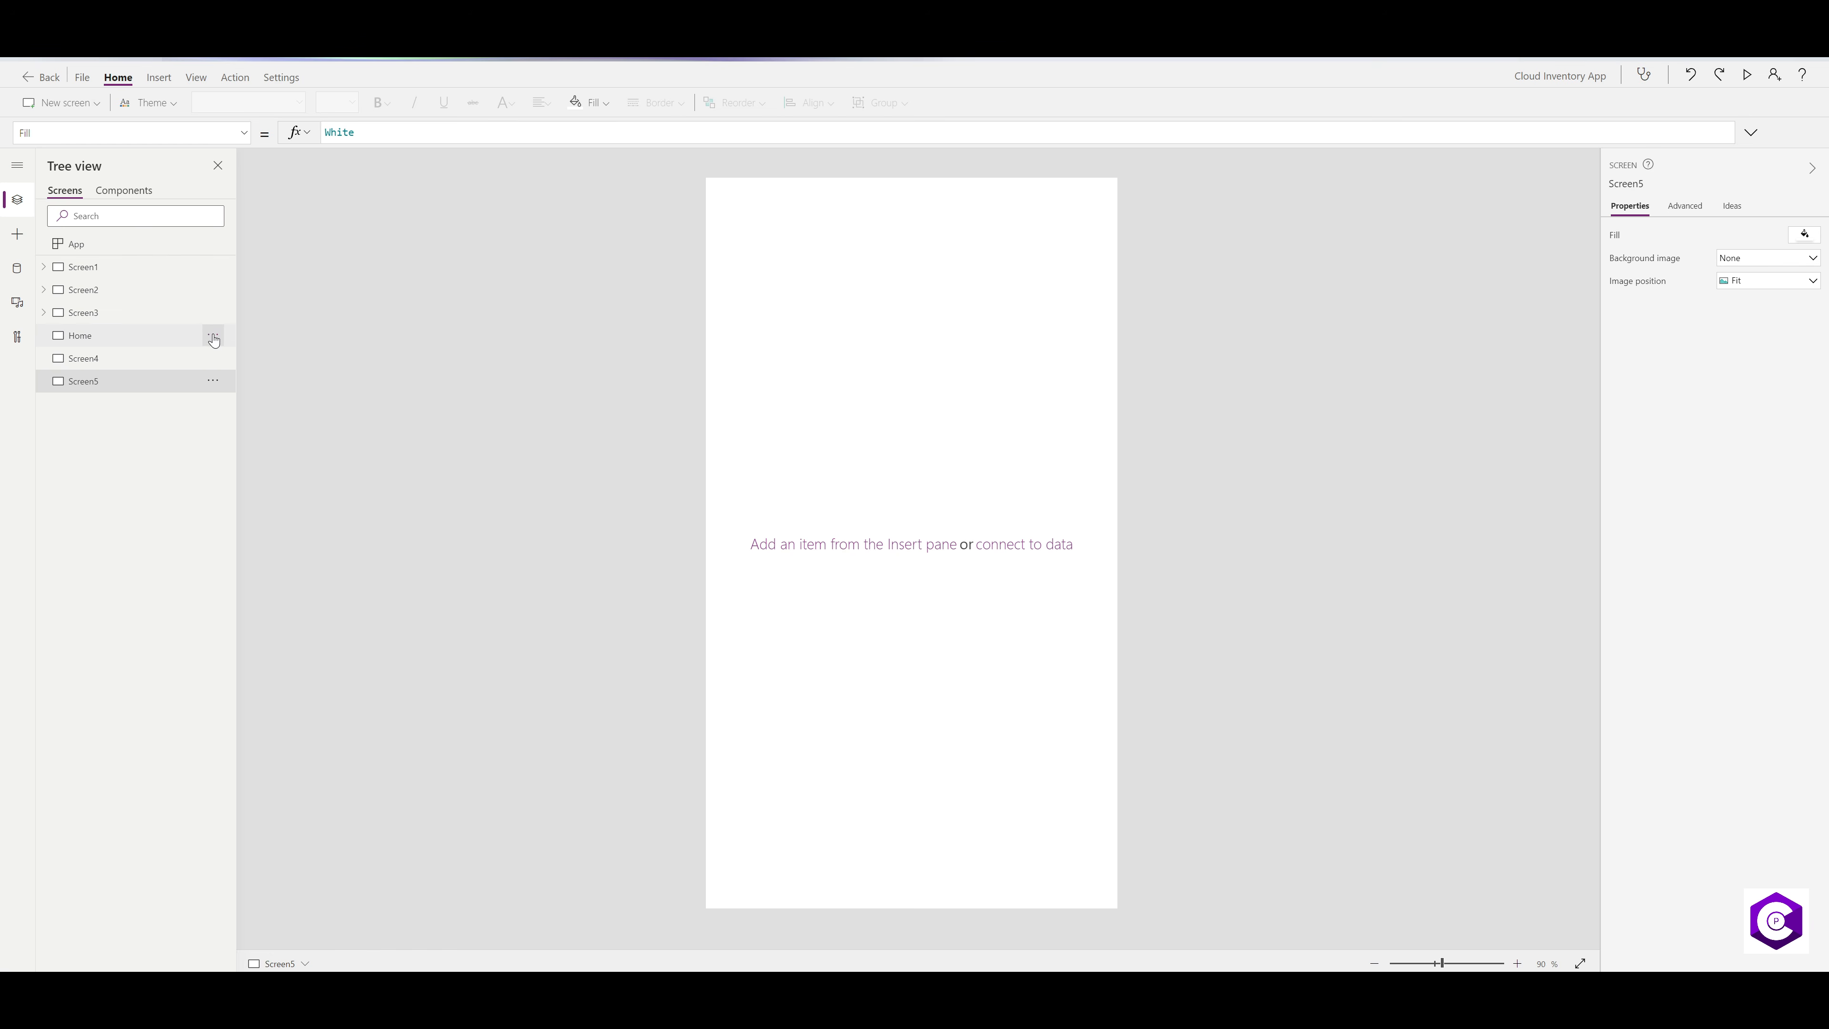
- Move the Home screen above Screen1 so it comes first in the screen order
left_click(213, 337)
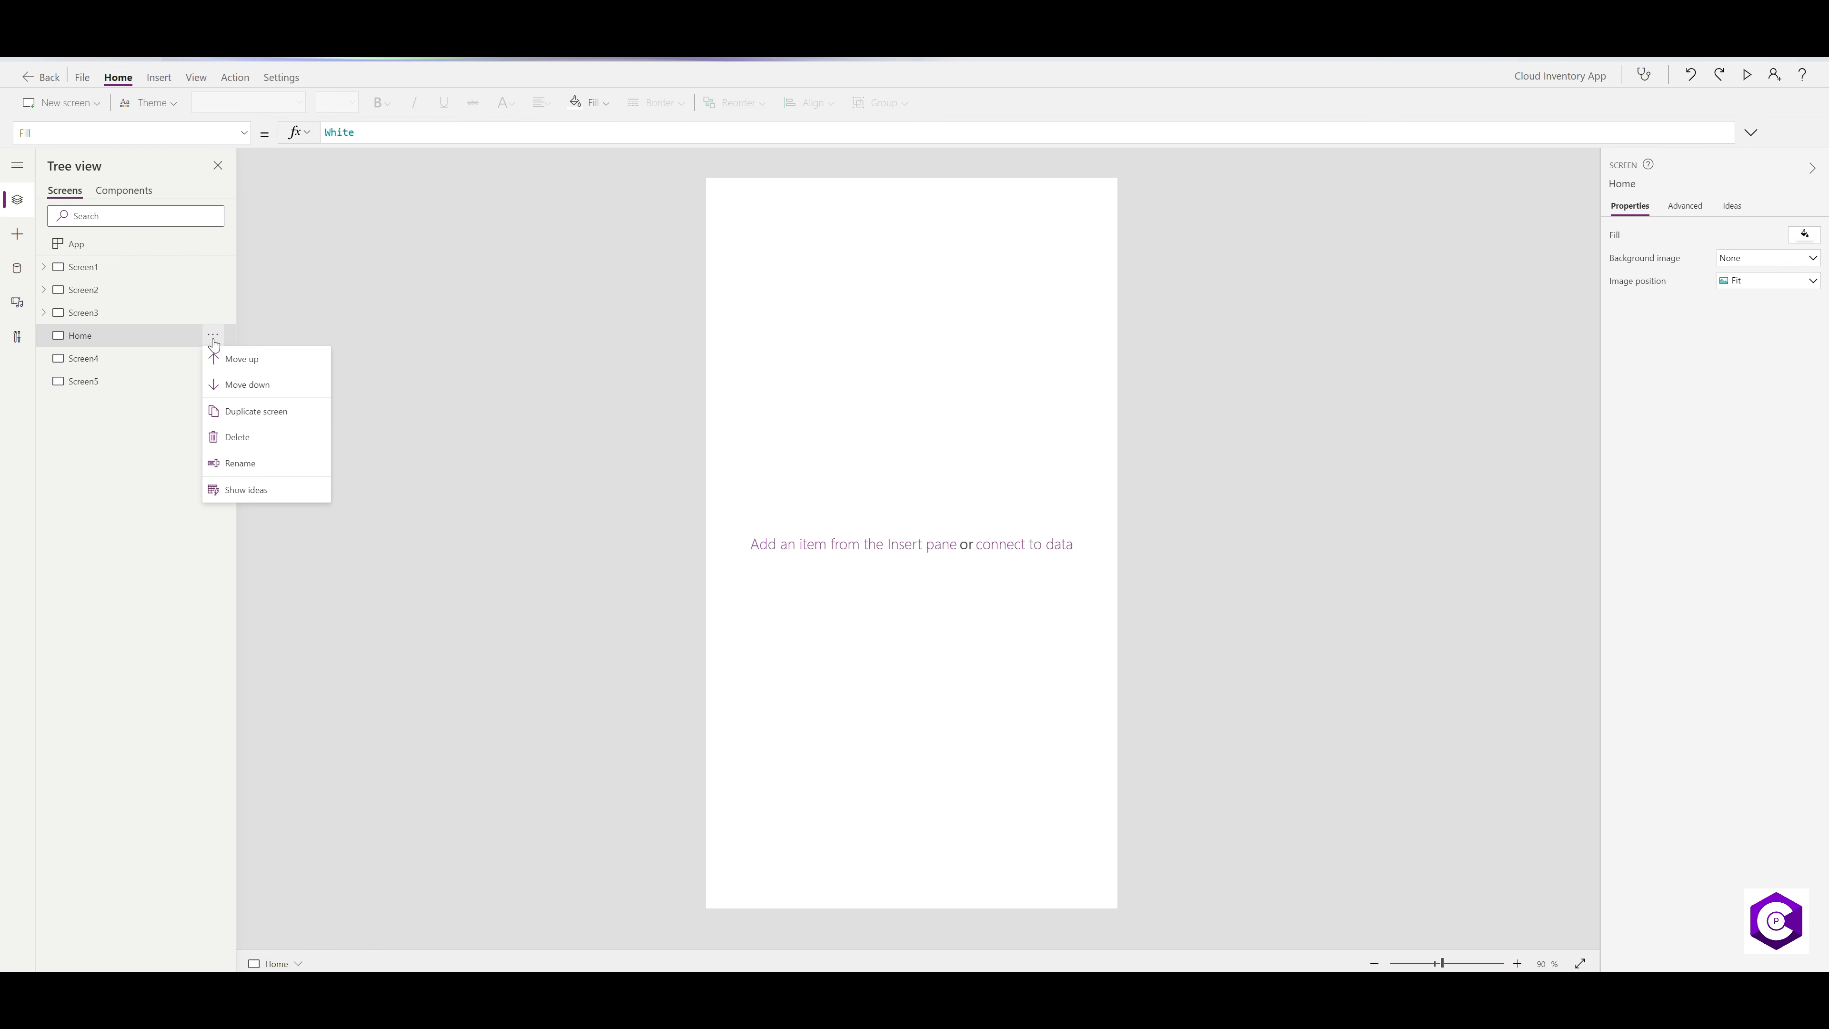
left_click(241, 359)
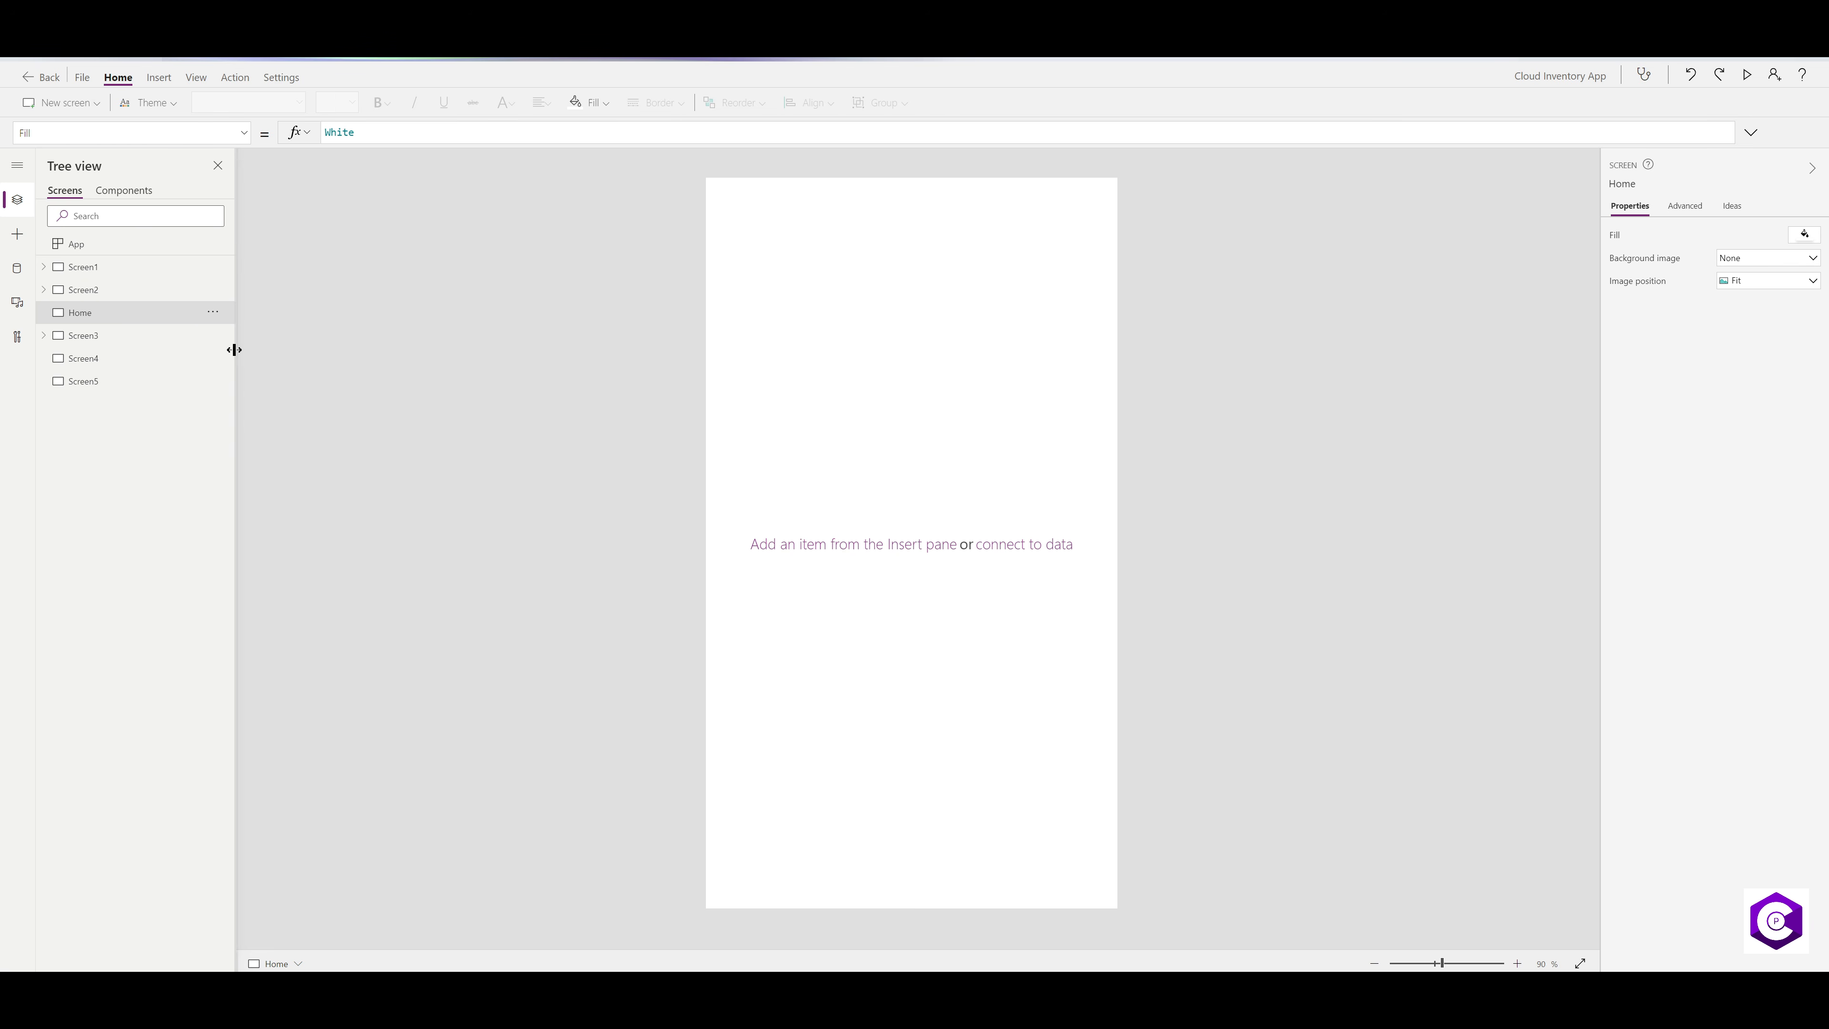
left_click_drag(108, 312, 90, 285)
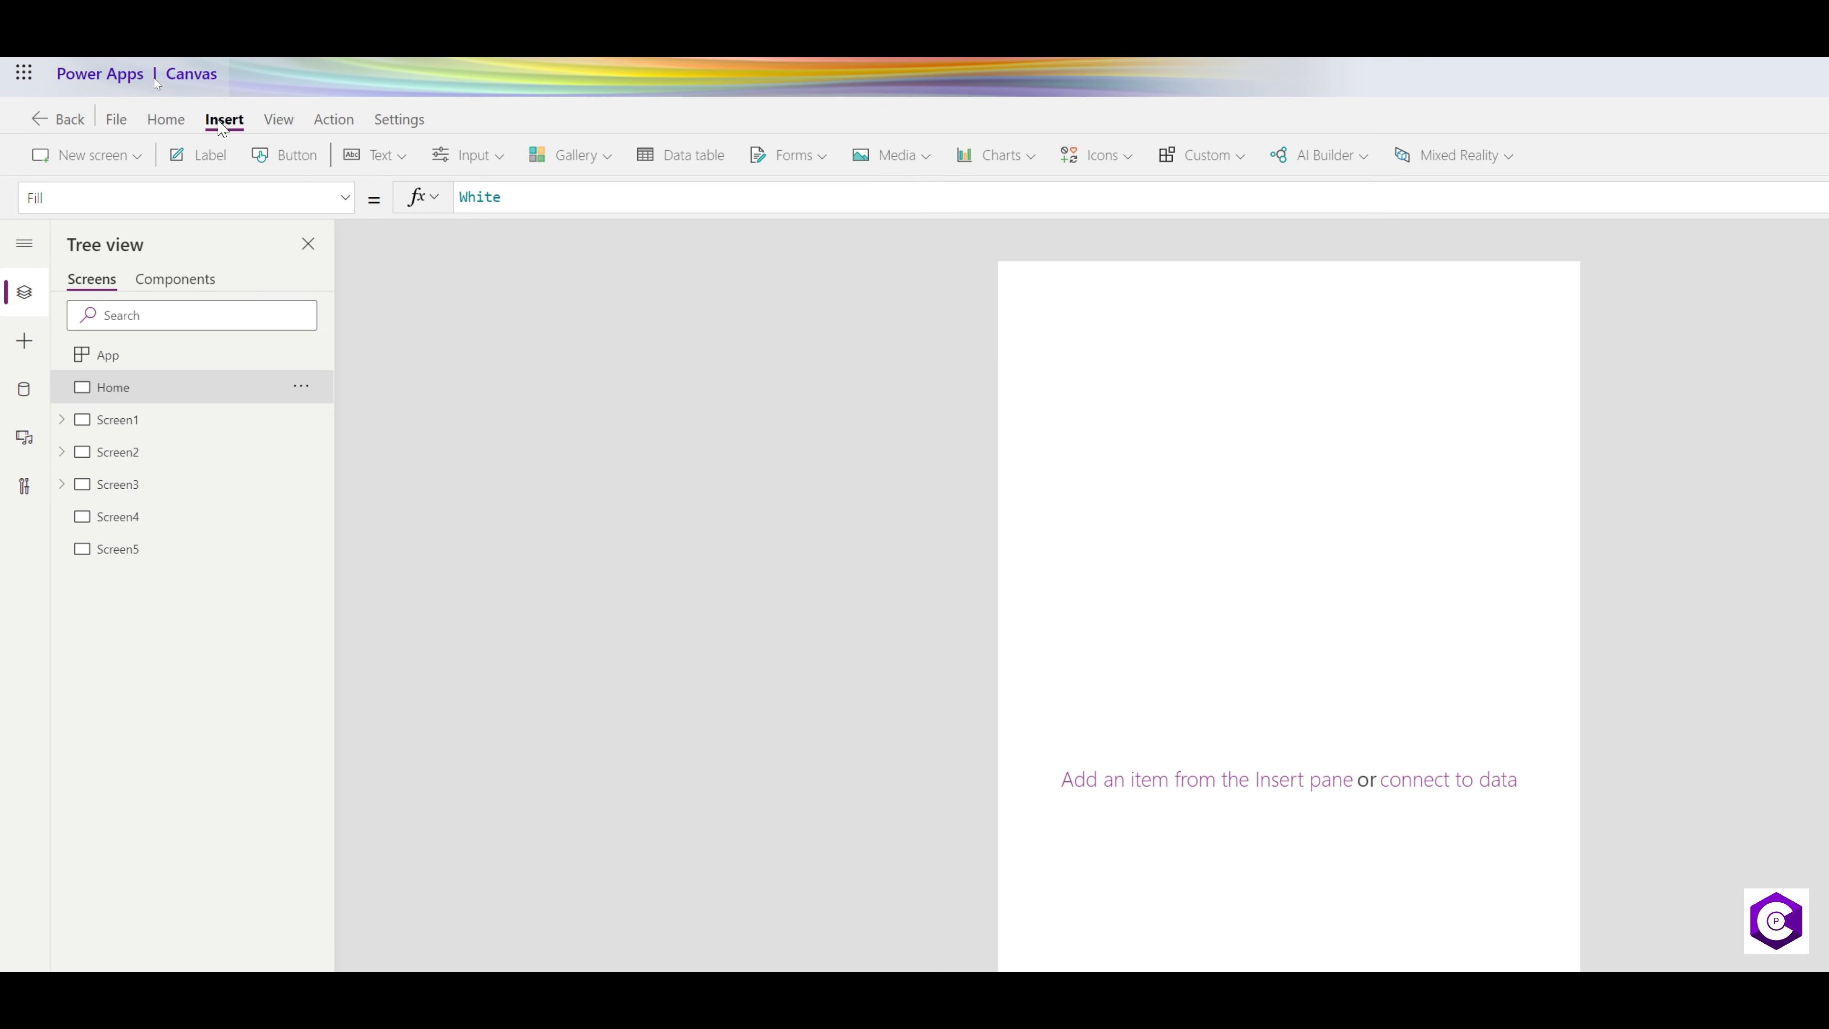
- Insert a button on the Home screen, resize it to about 238 by 225, and place it at about X 55, Y 545
left_click(294, 163)
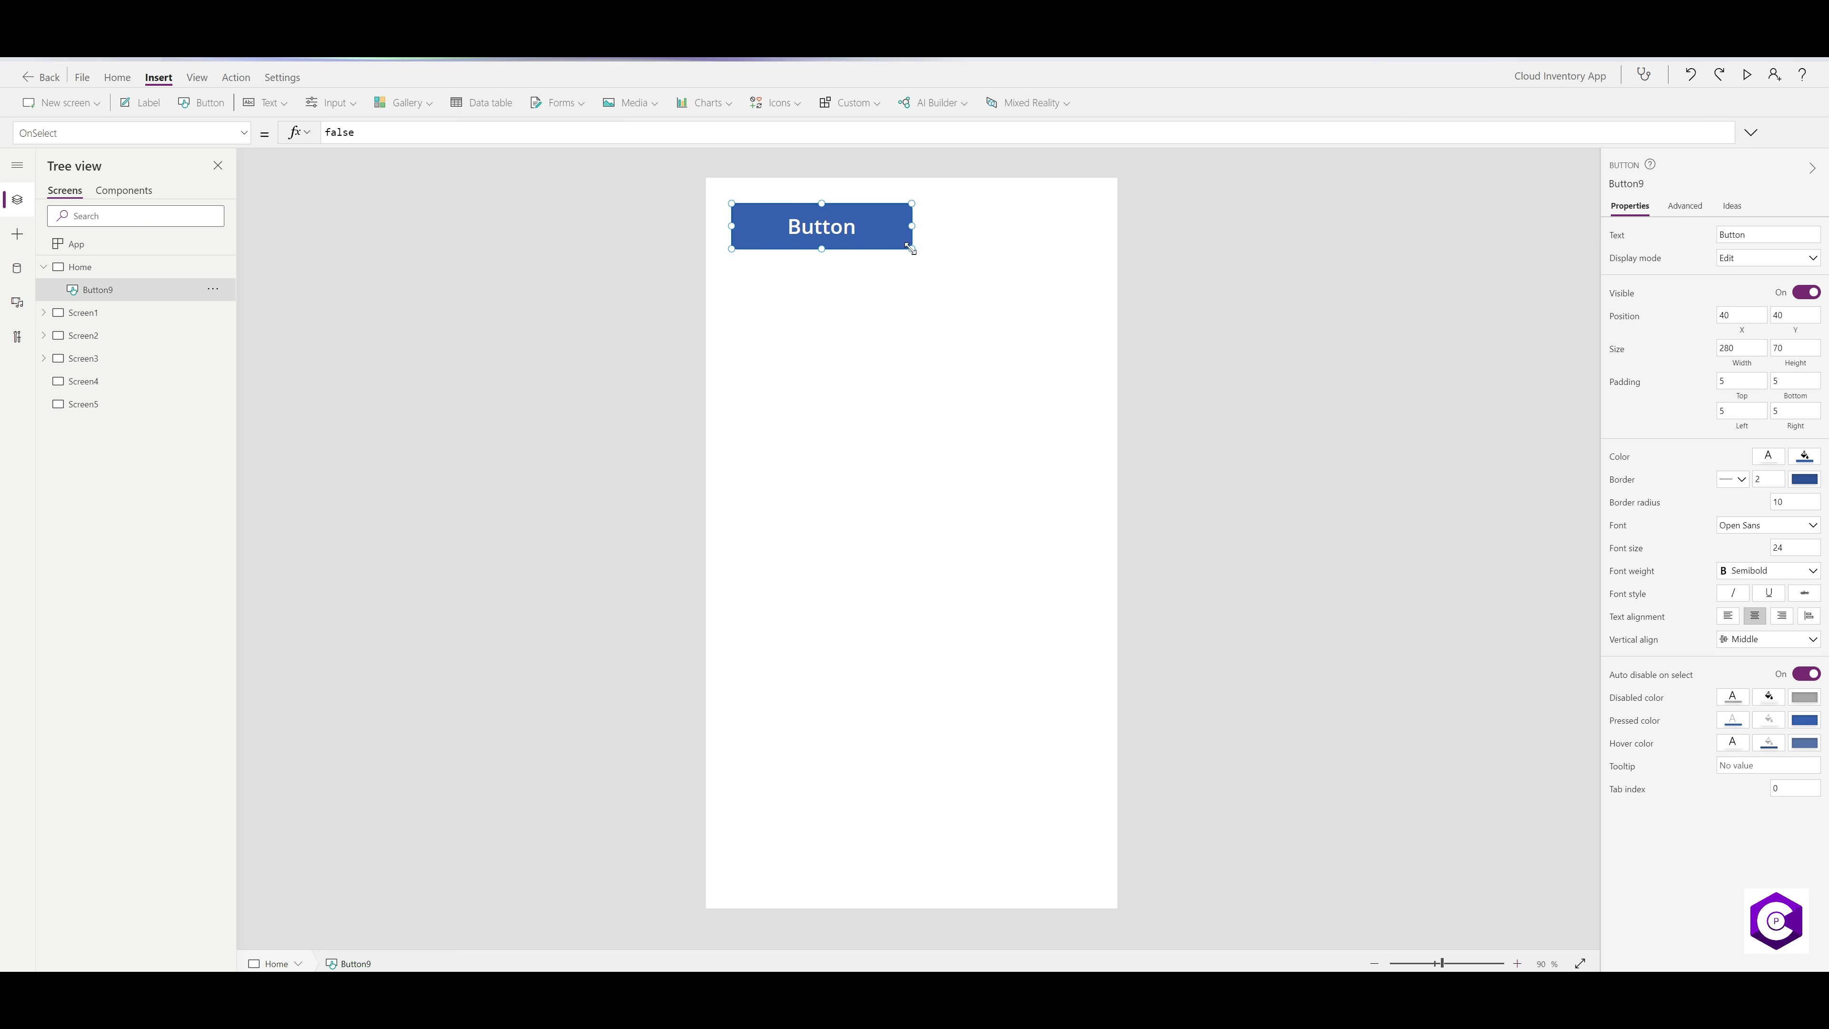
left_click_drag(912, 249, 885, 350)
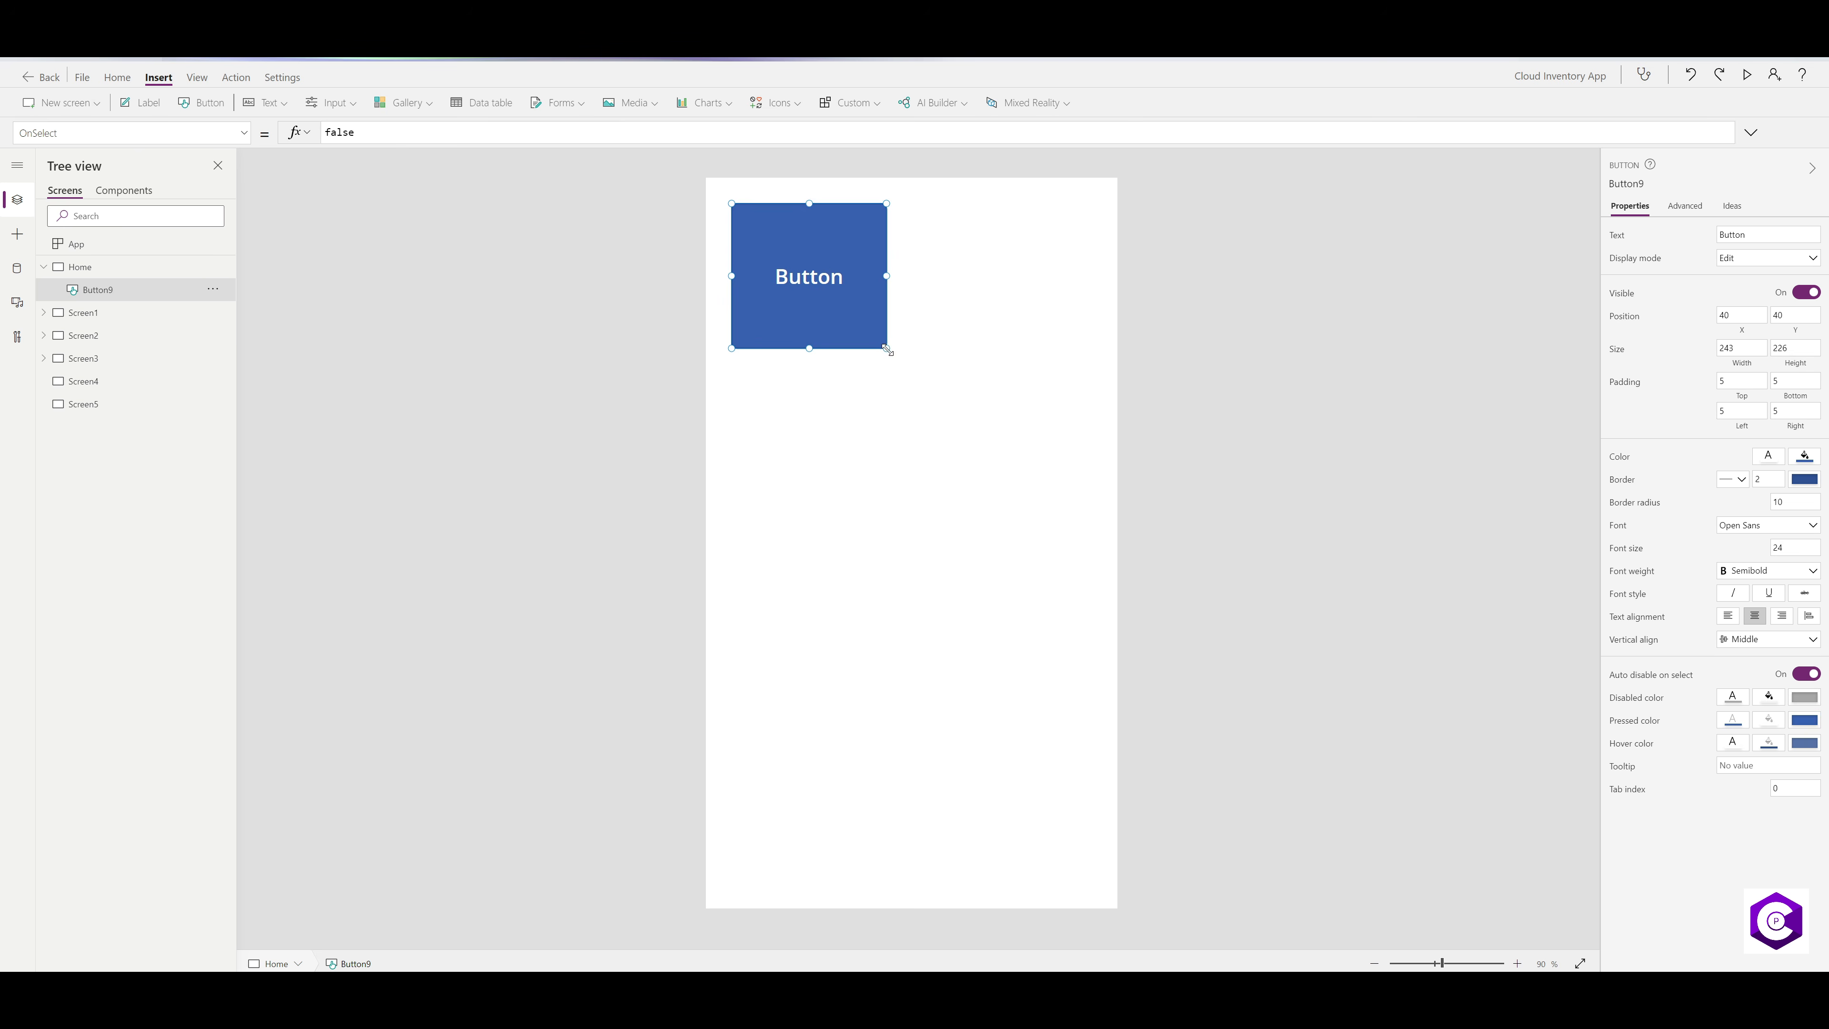
left_click_drag(812, 263, 815, 590)
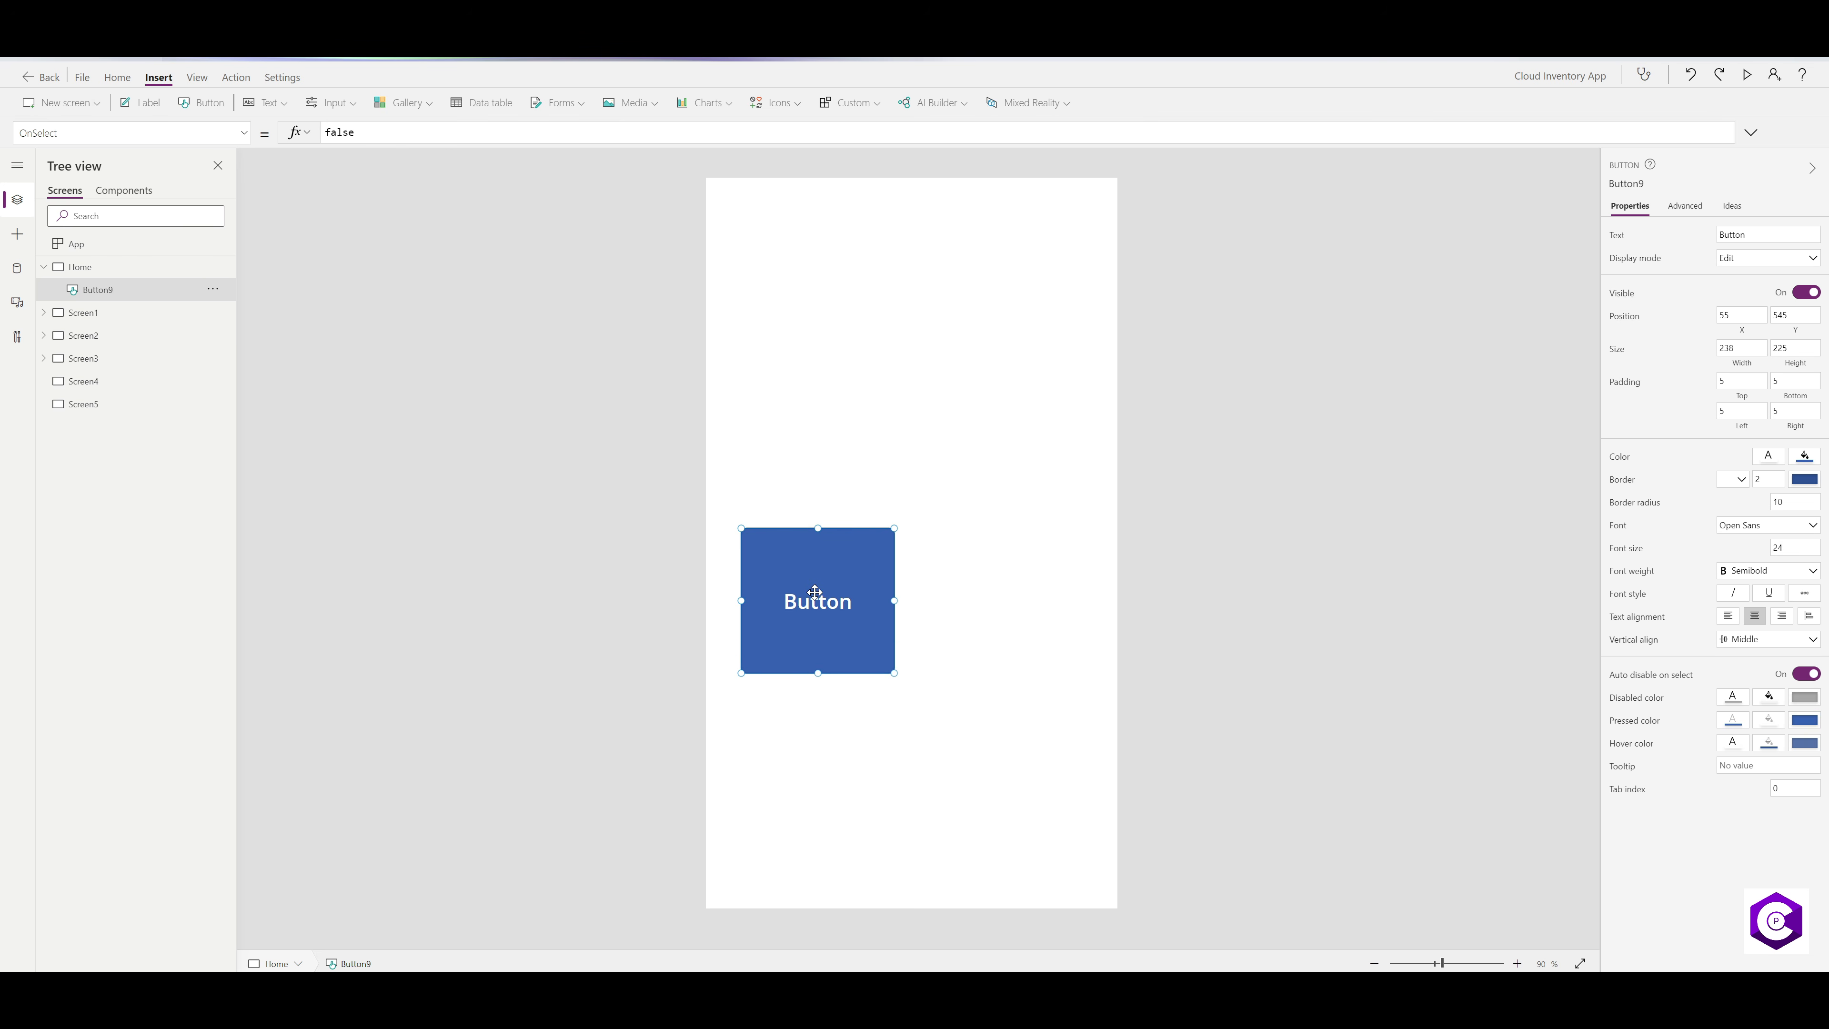
- Copy the Home screen's button and paste a duplicate onto the same screen
right_click(814, 590)
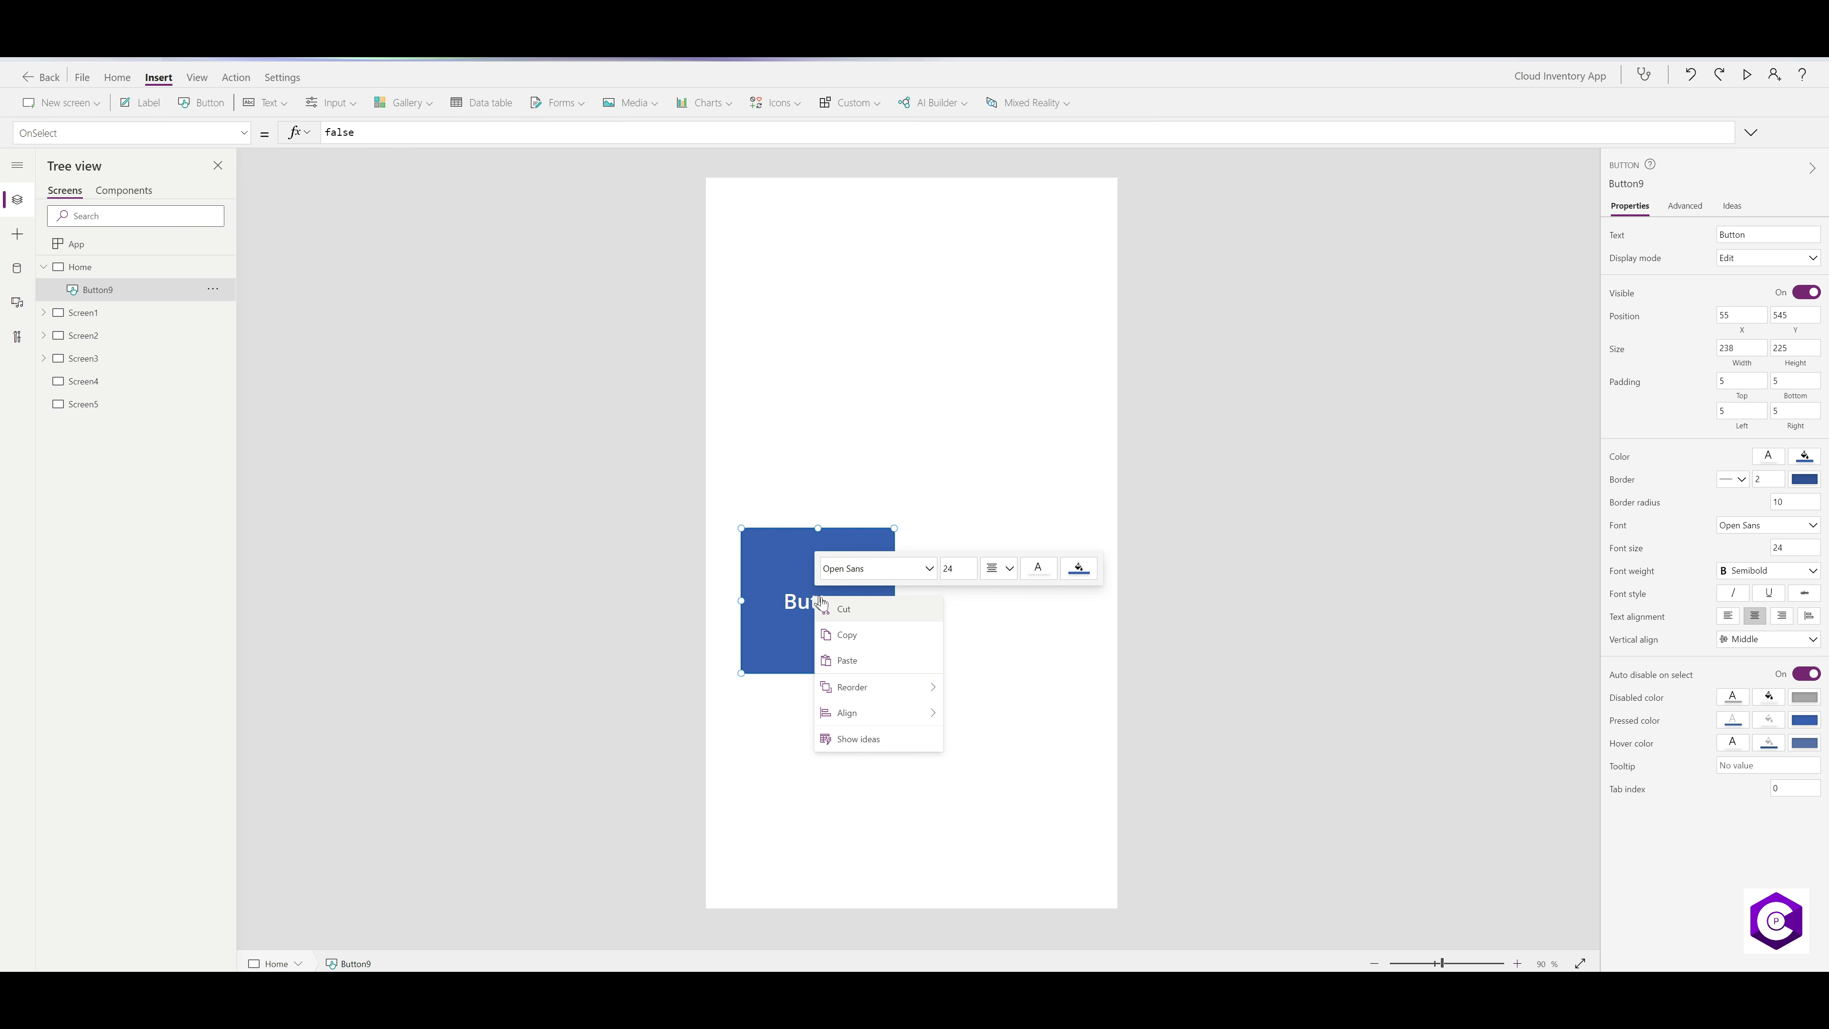
left_click(852, 635)
left_click(985, 587)
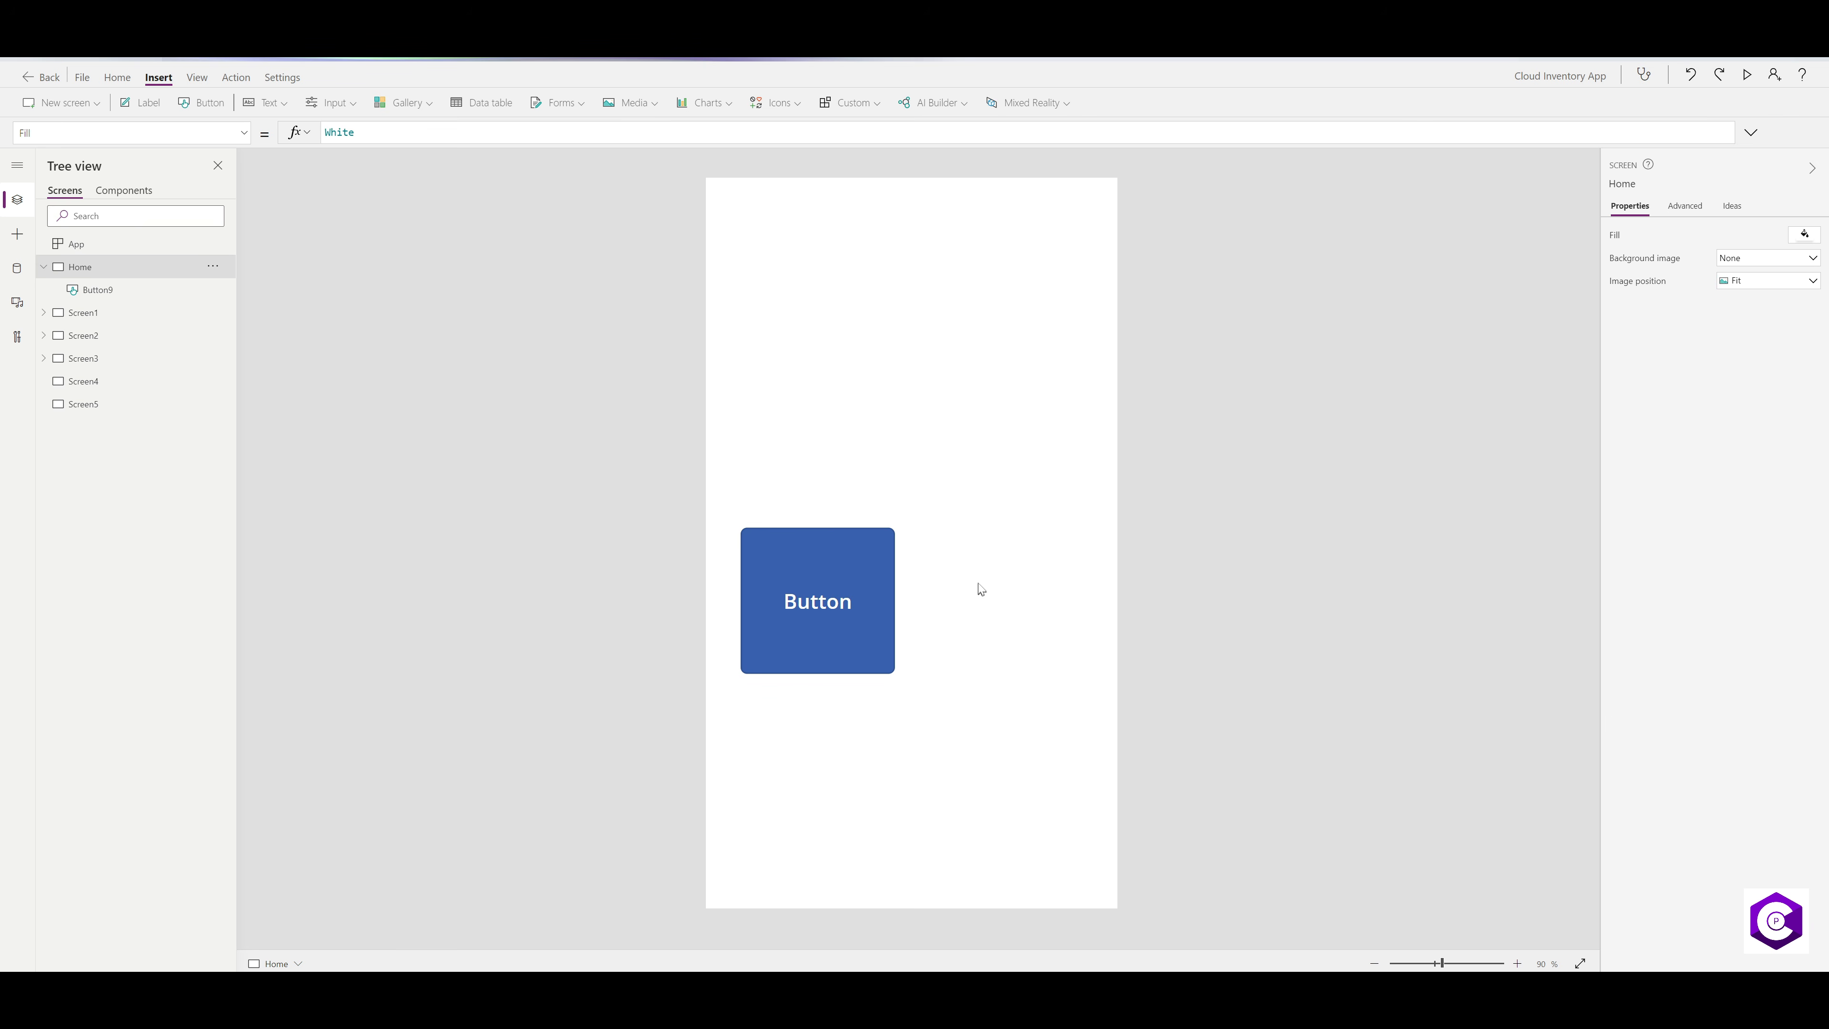
right_click(959, 560)
left_click(990, 583)
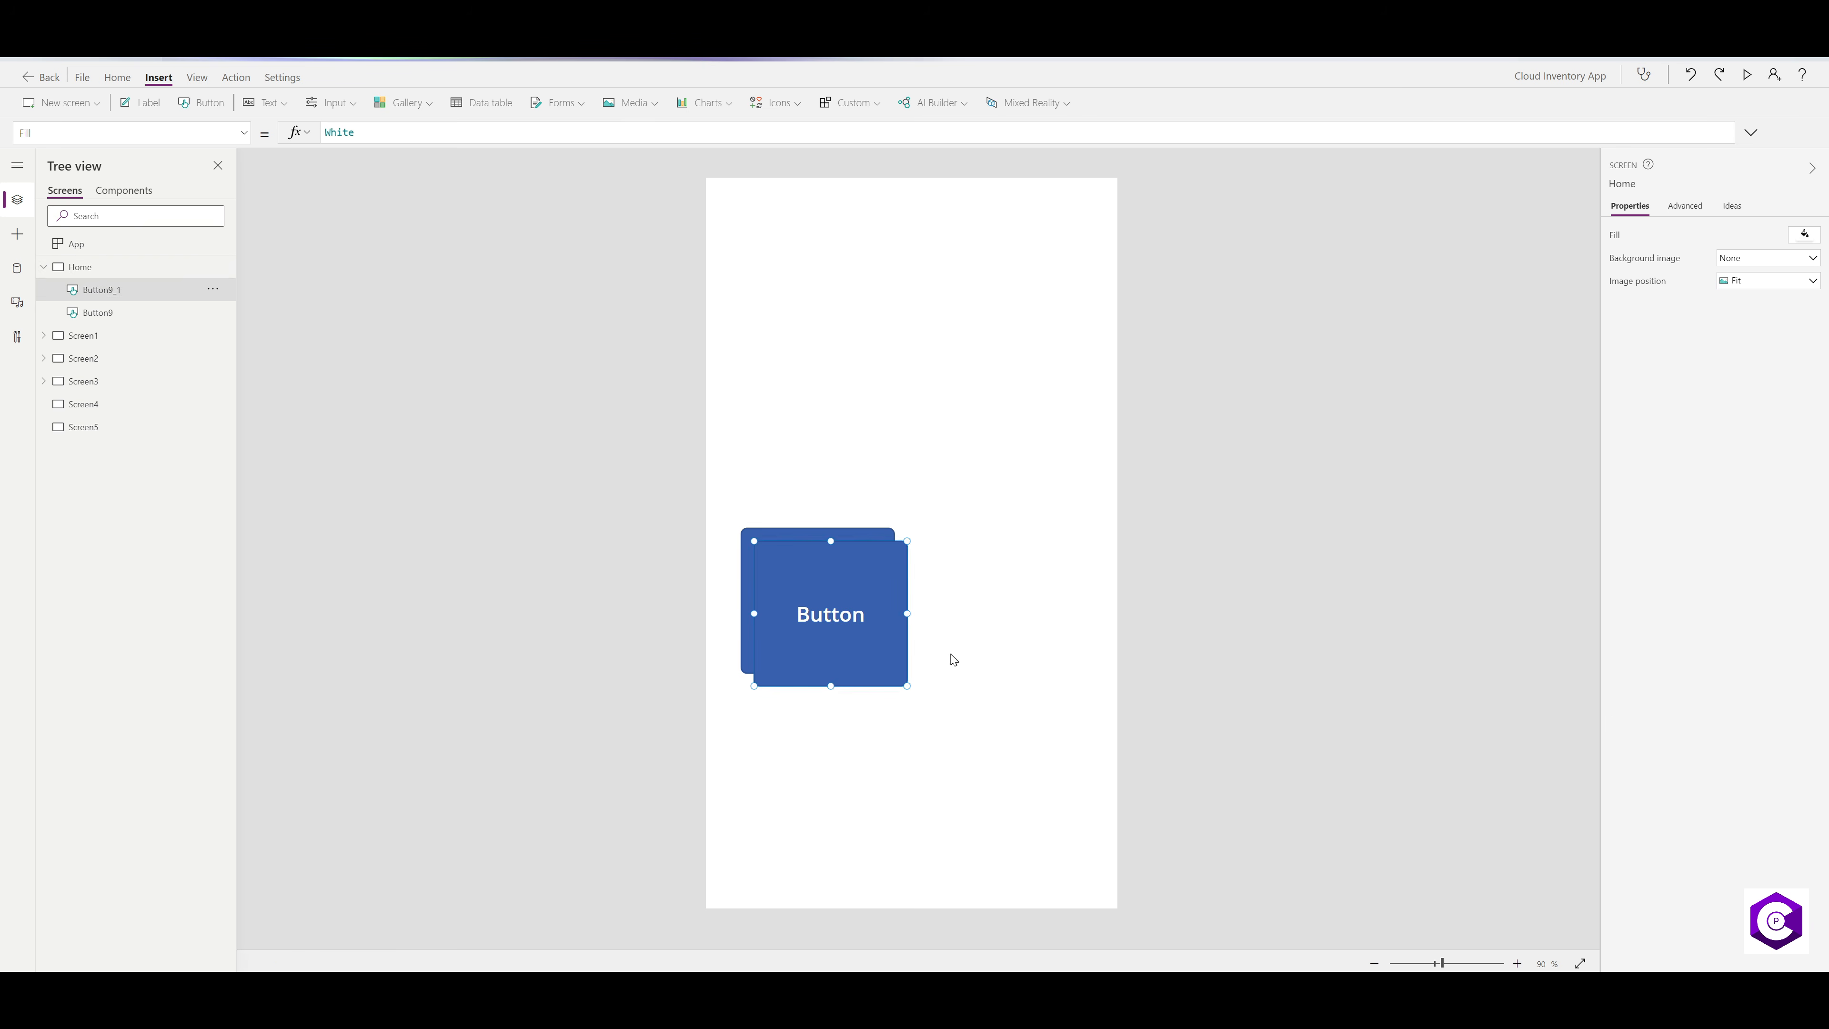
- Paste two more duplicates of the button and arrange all four in an evenly spaced two-by-two grid on the Home screen
right_click(962, 597)
left_click(990, 610)
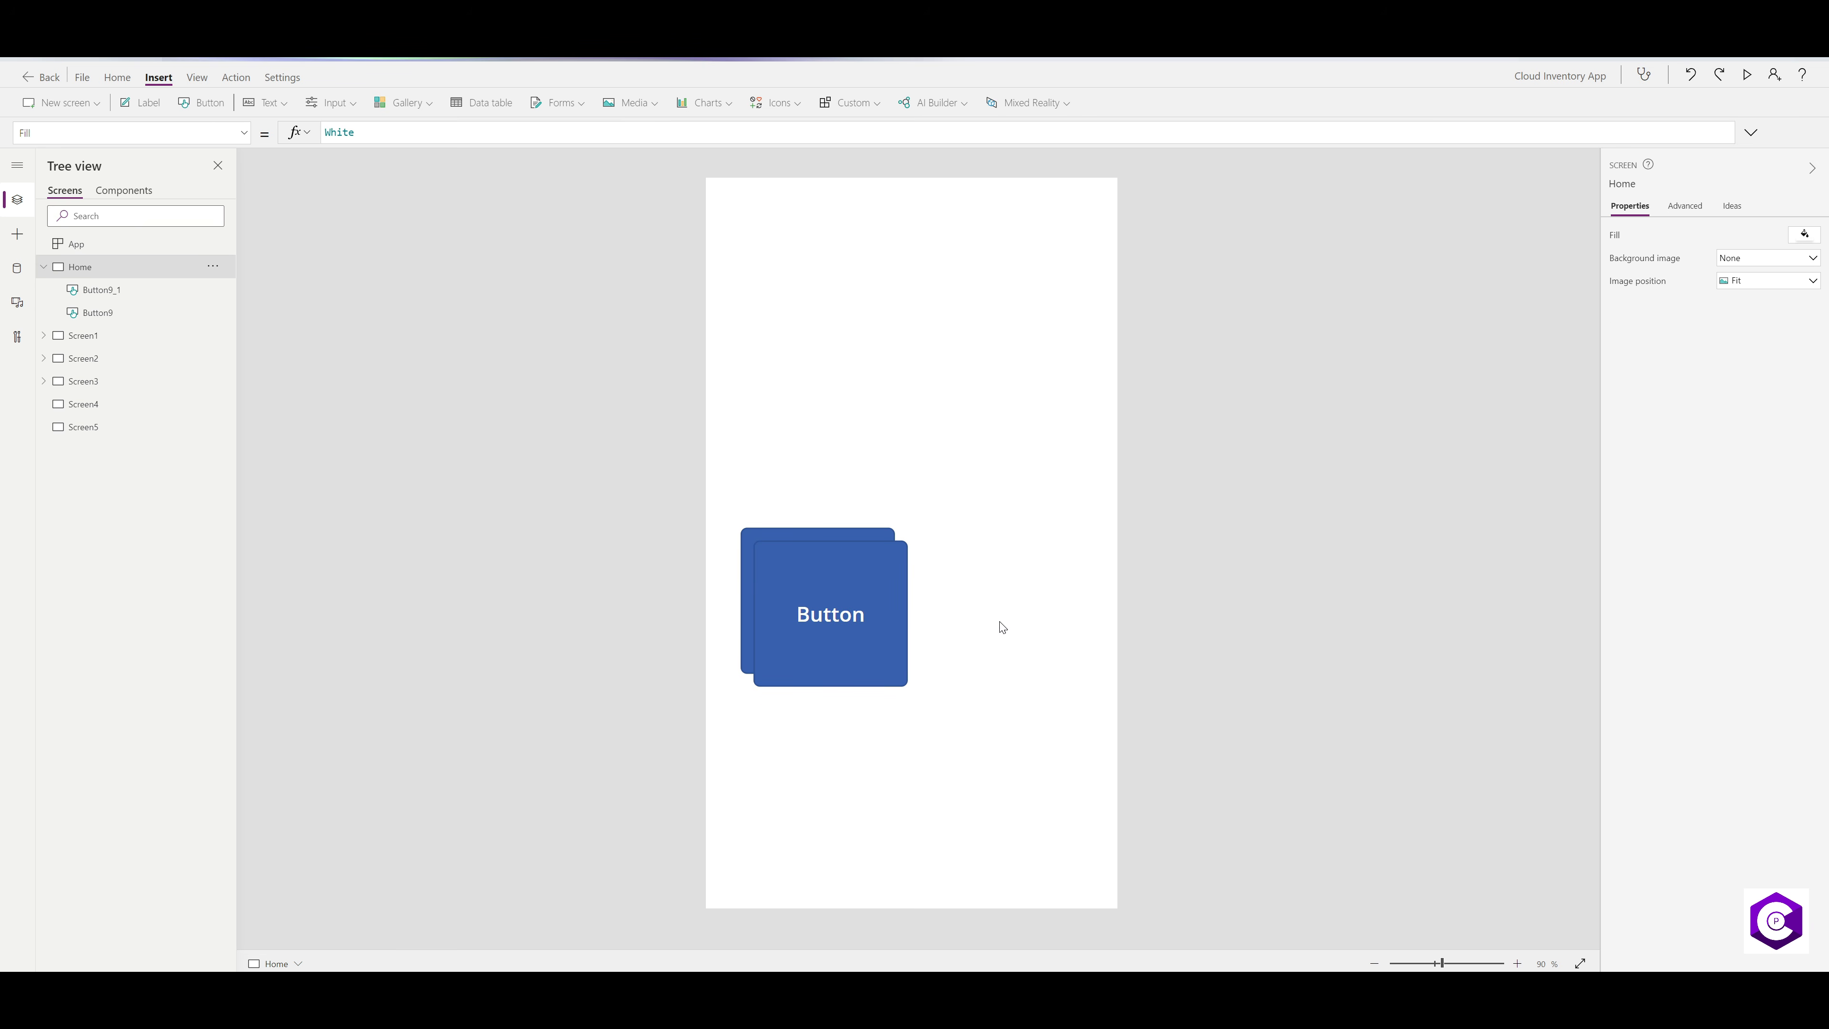
right_click(979, 593)
left_click(1005, 611)
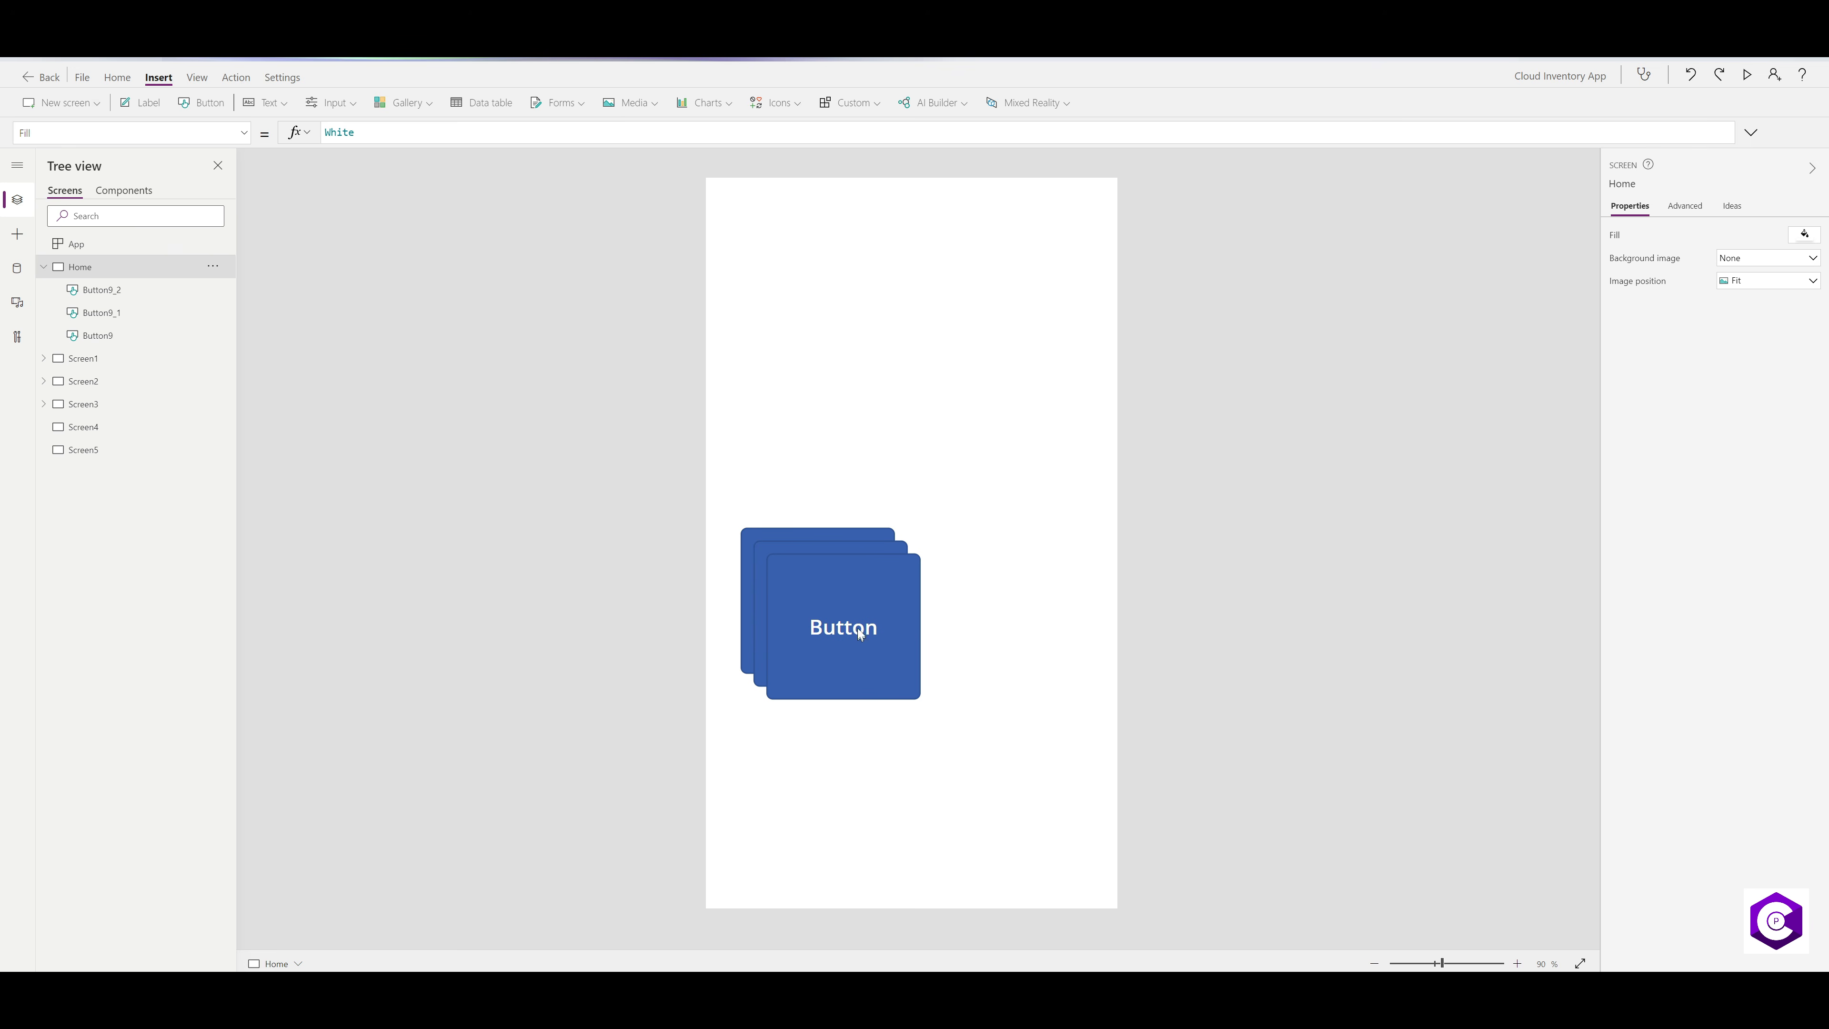
left_click_drag(864, 619, 1003, 570)
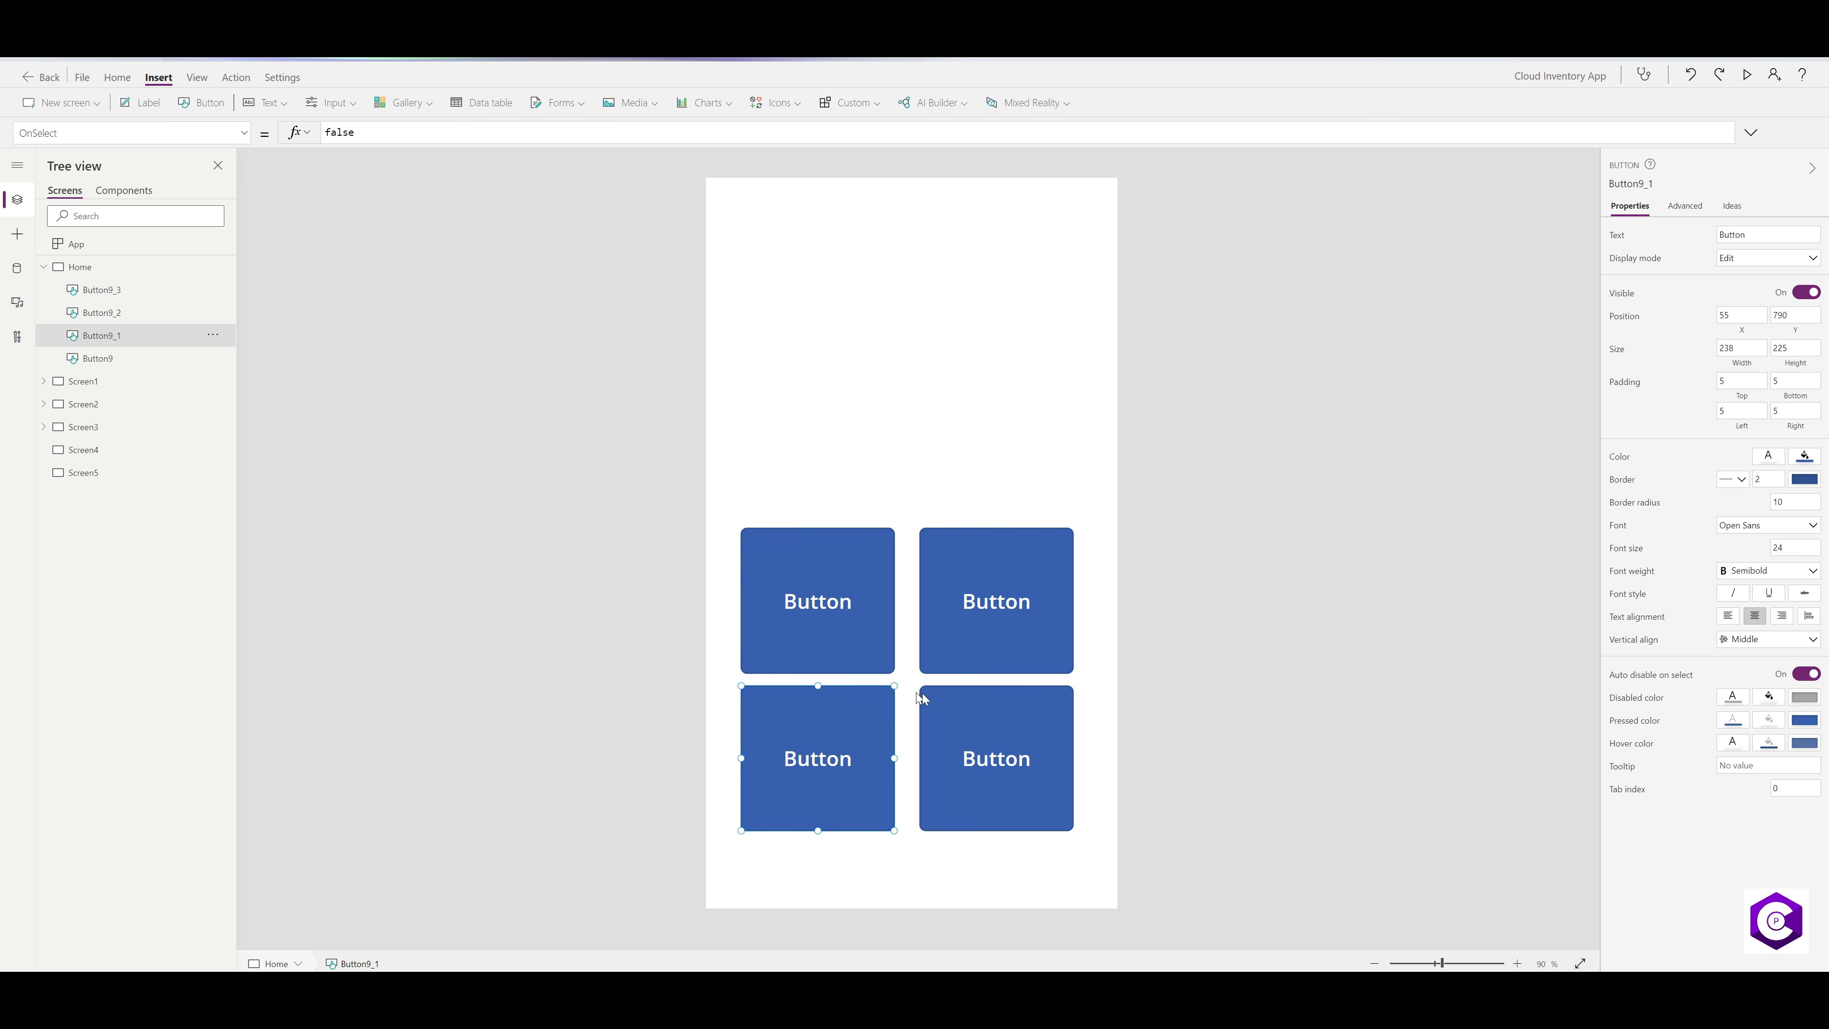
- Select all four Home screen buttons together and set their text color to black
left_click(822, 599)
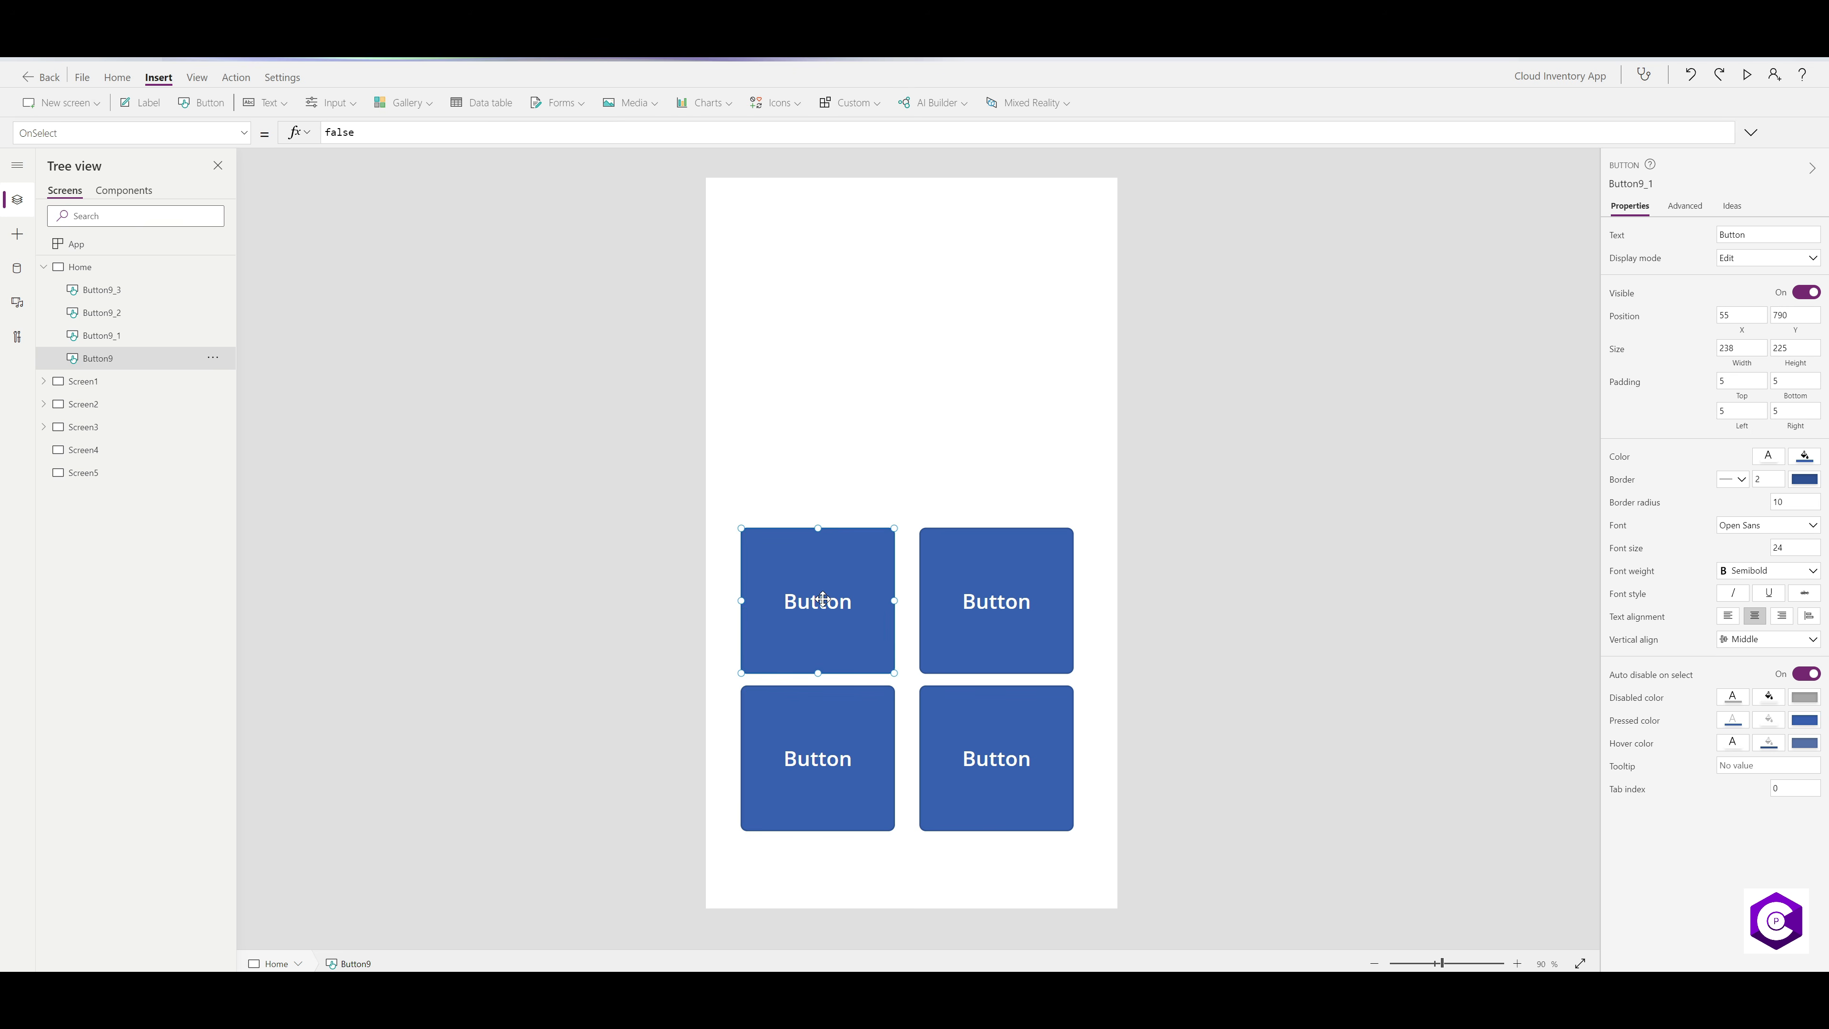
left_click(820, 731, "shift")
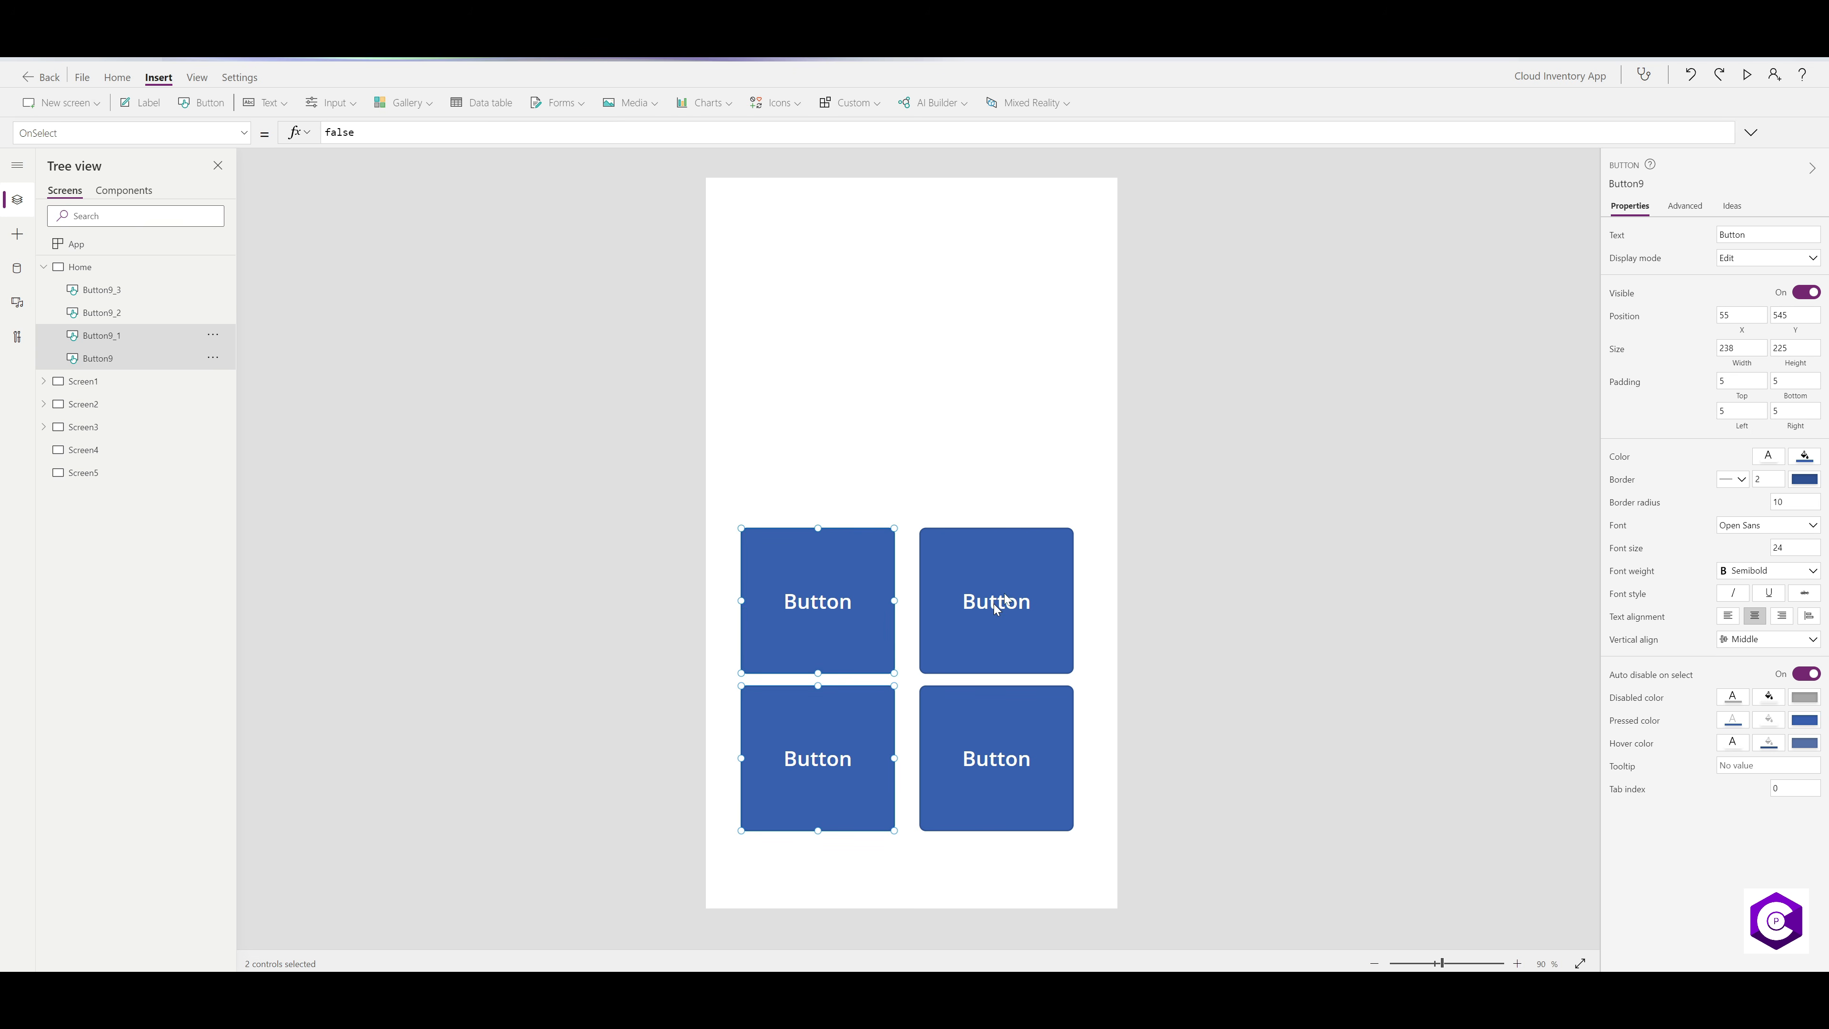
left_click(1004, 585, "shift")
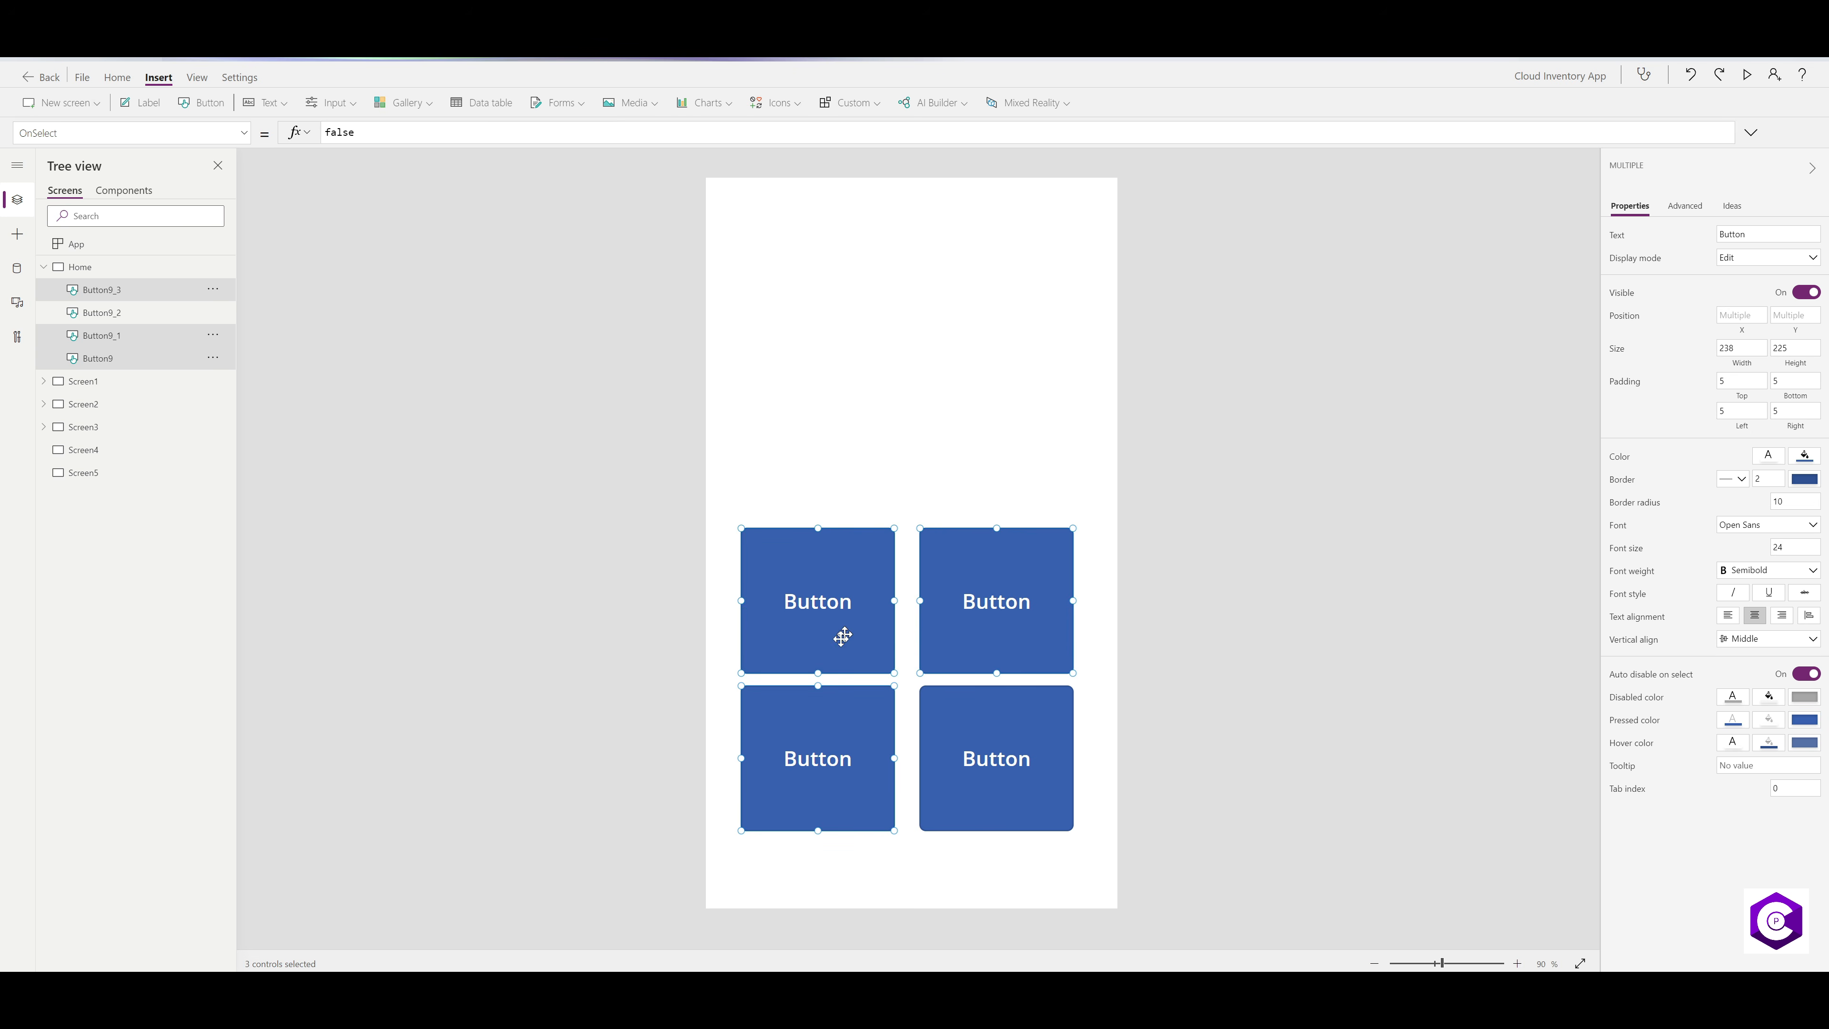
left_click(964, 731, "shift")
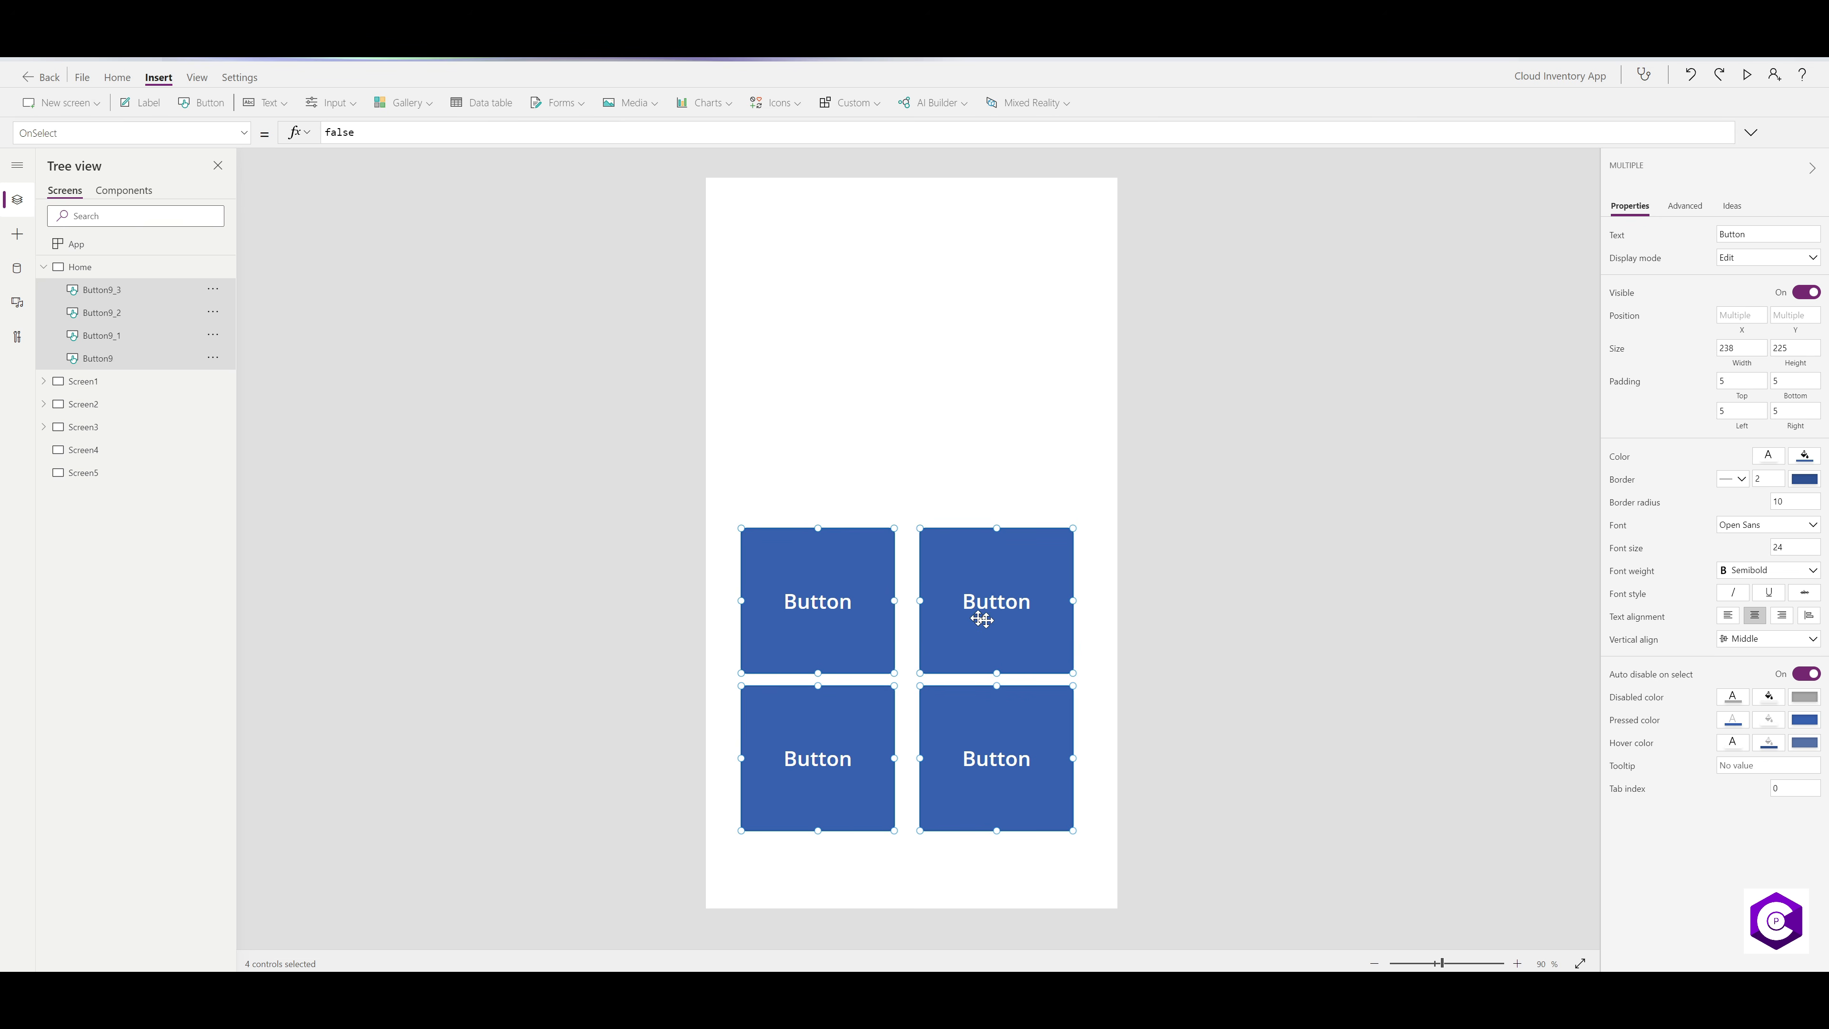
left_click(1770, 461)
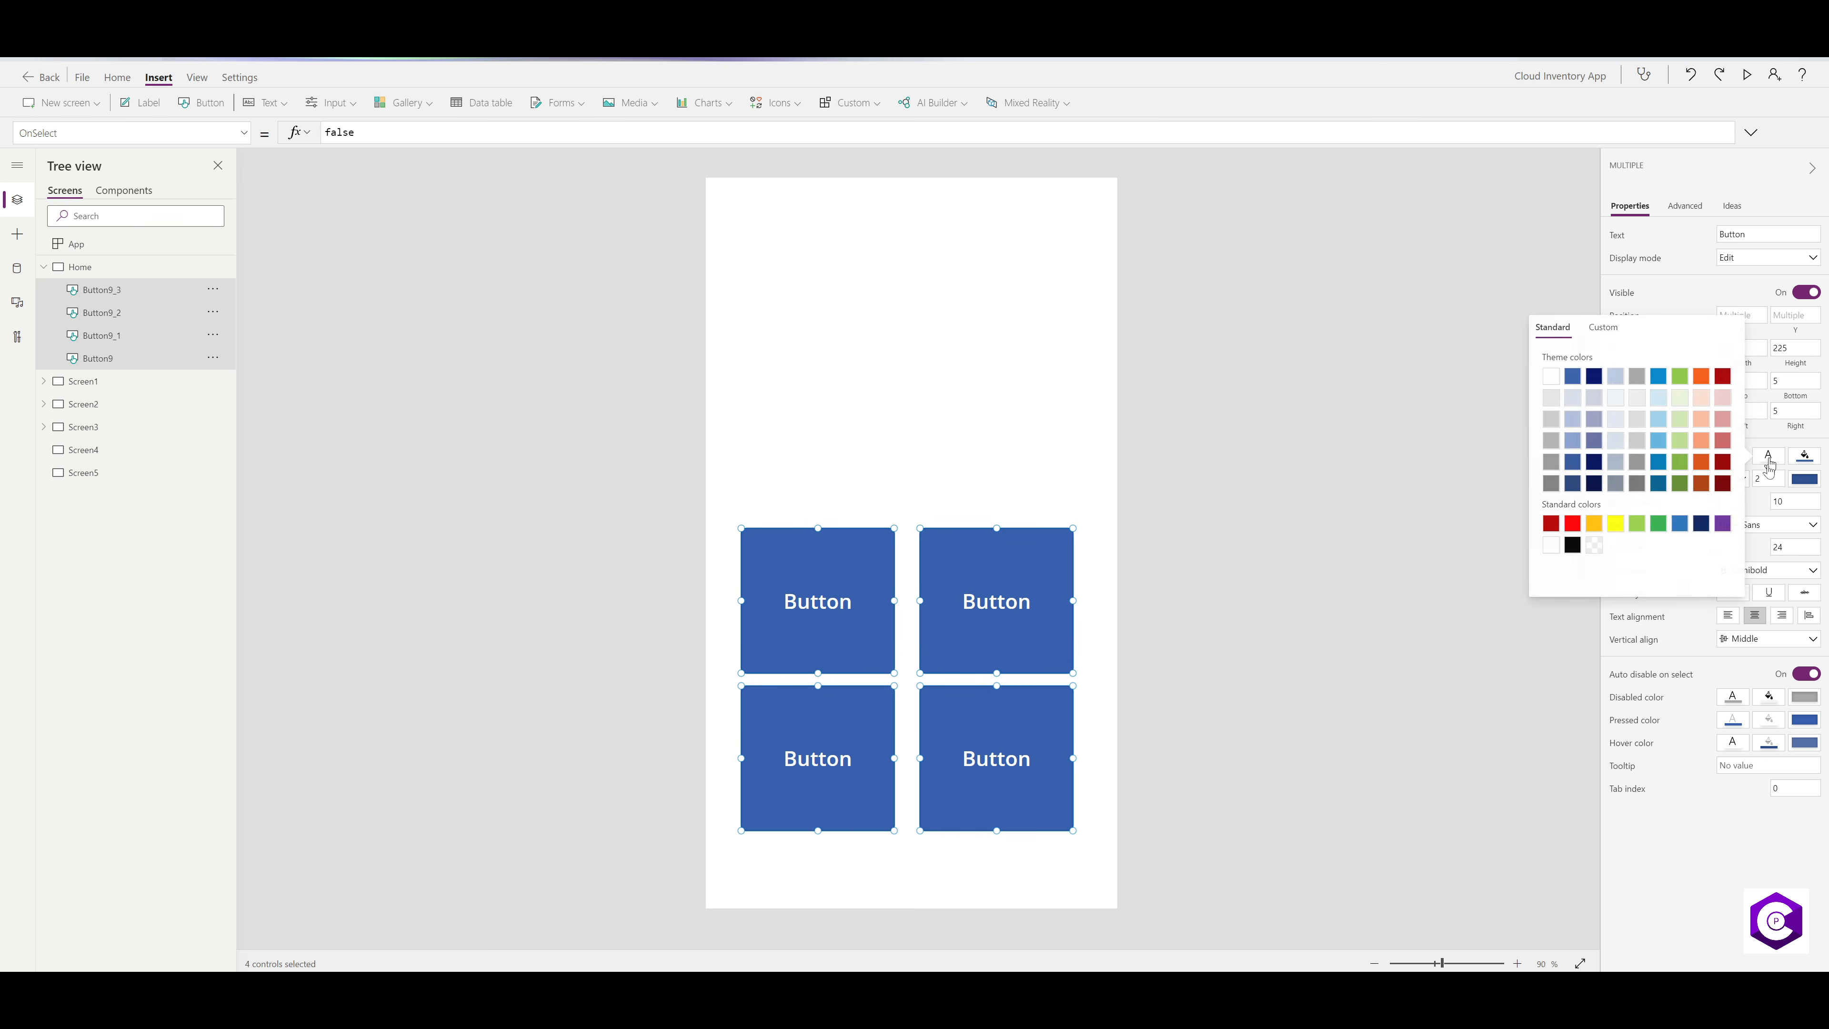
left_click(1573, 547)
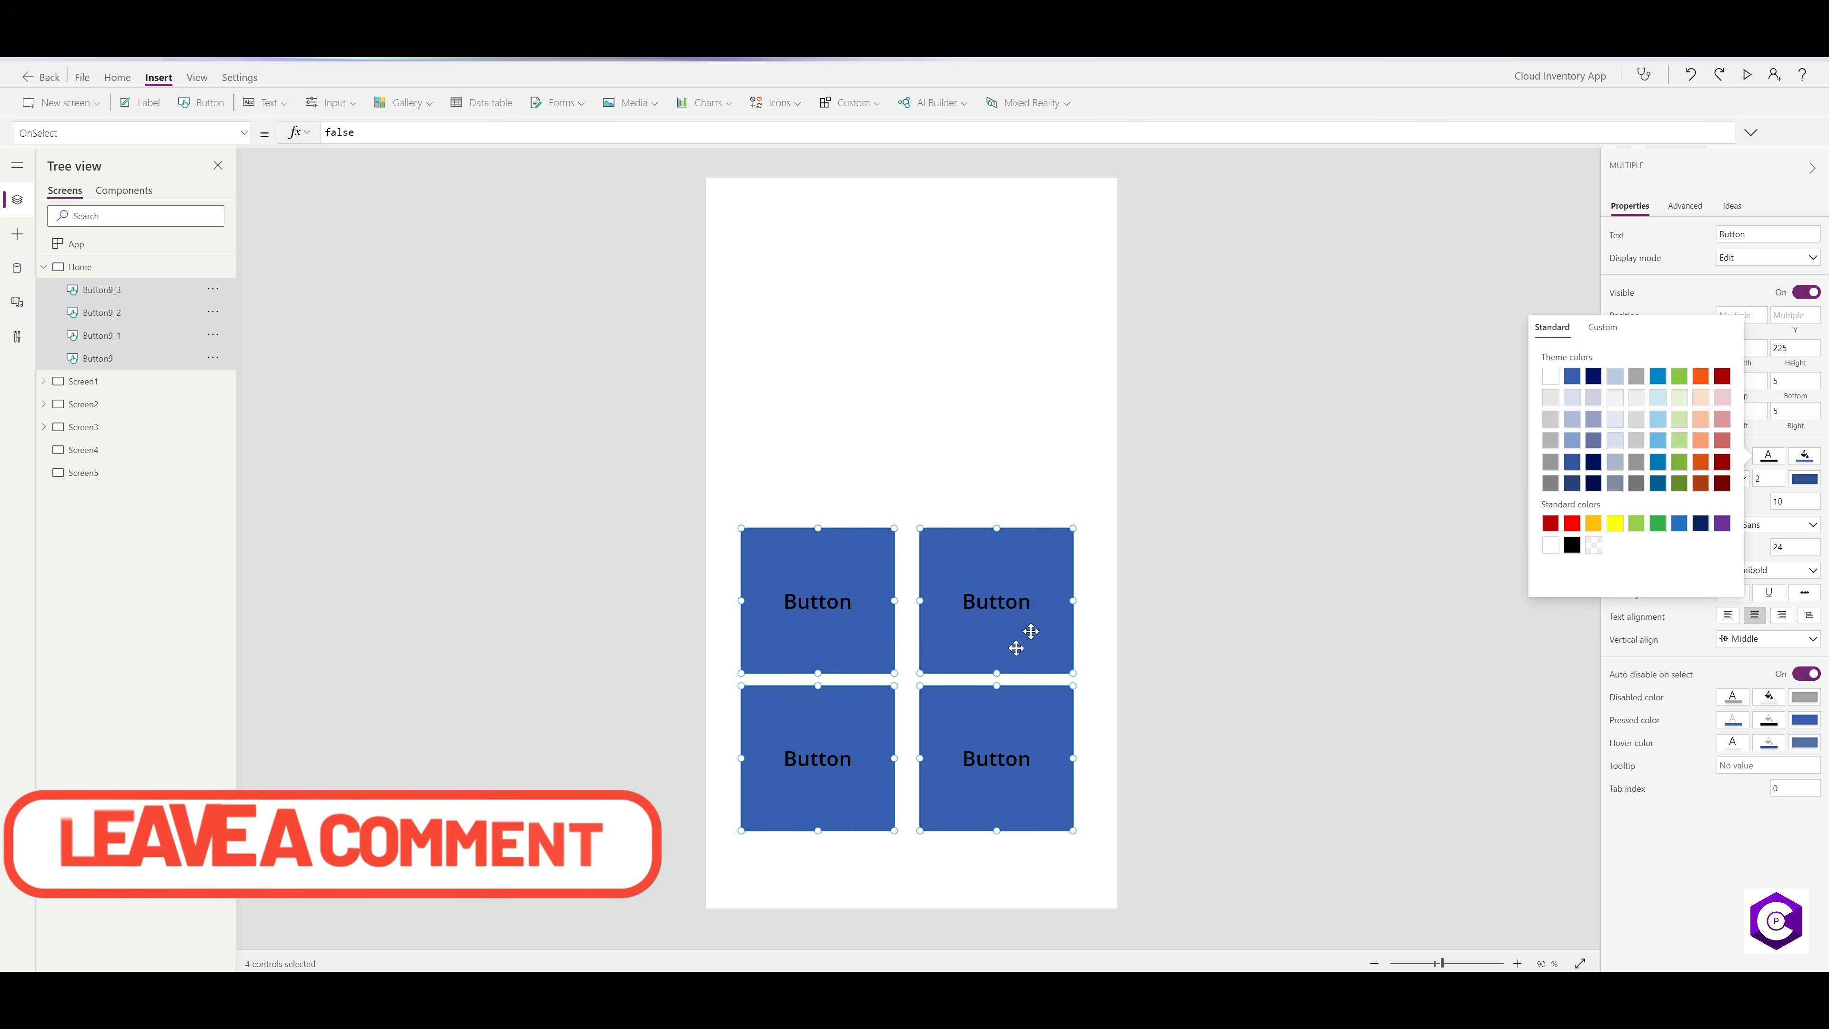
- Give the four selected buttons a white fill and align their text vertically to Bottom
left_click(1806, 460)
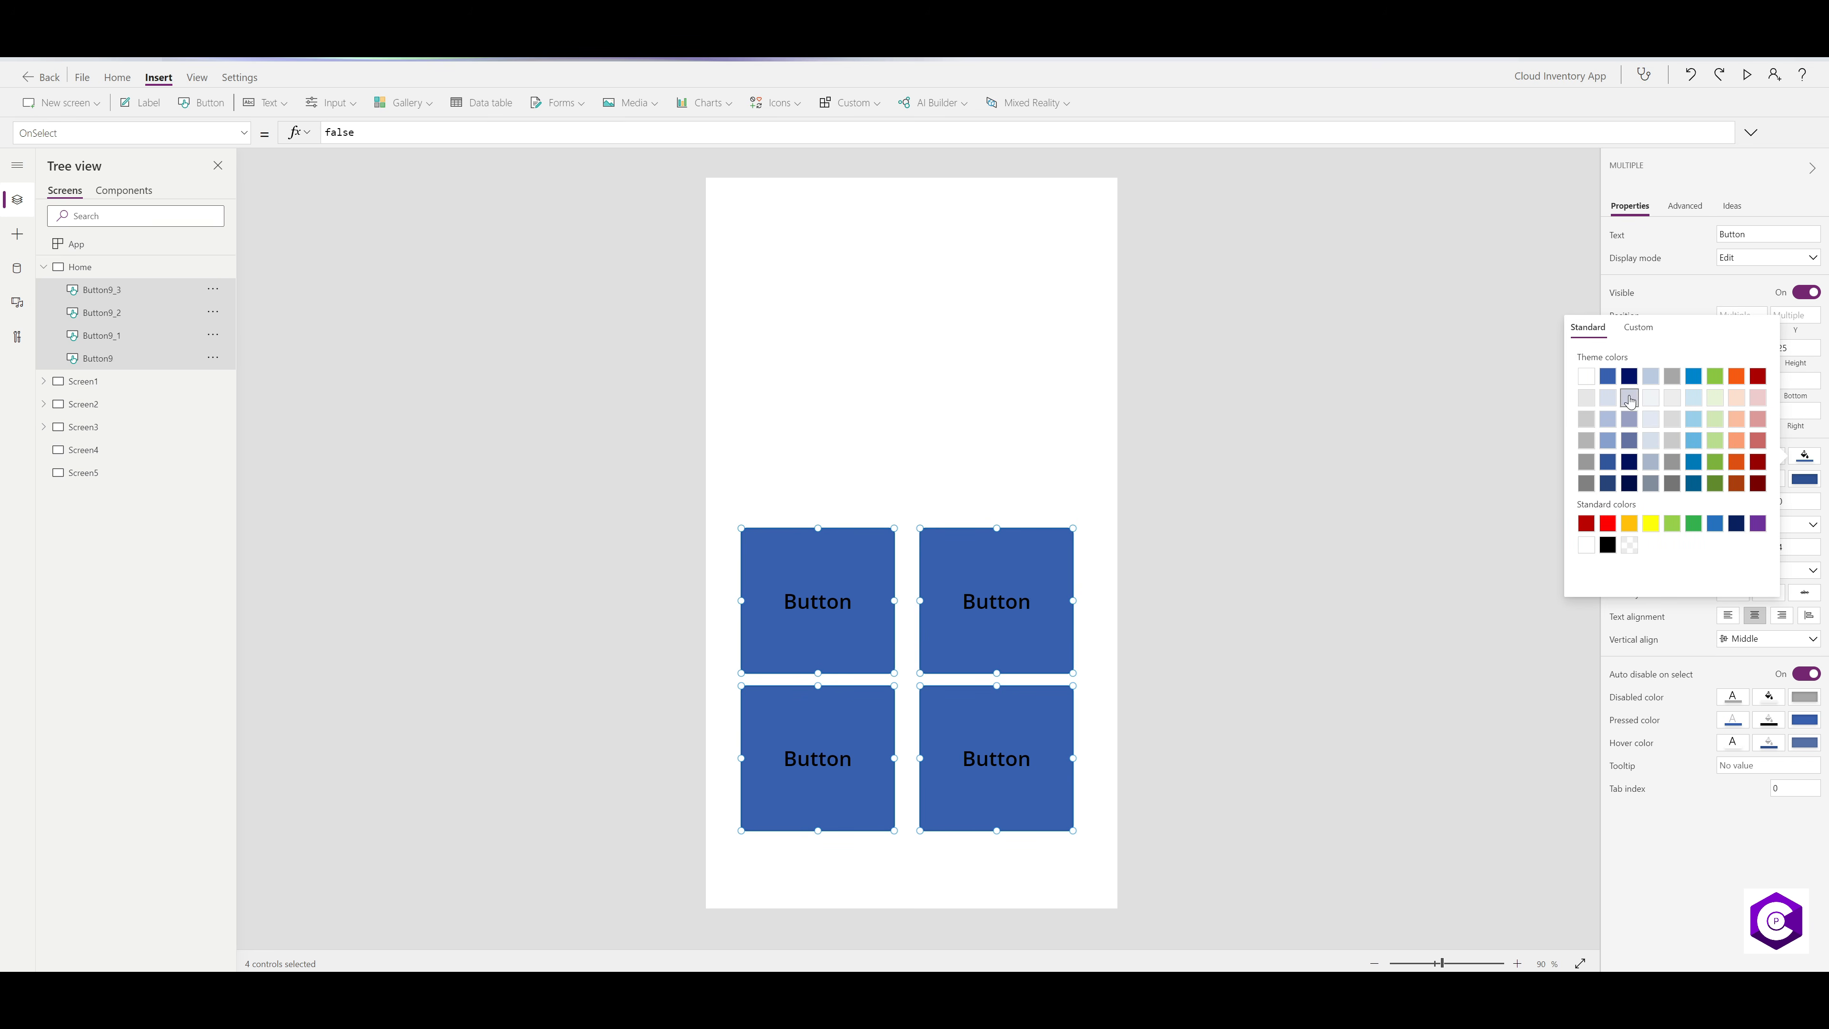
left_click(1586, 376)
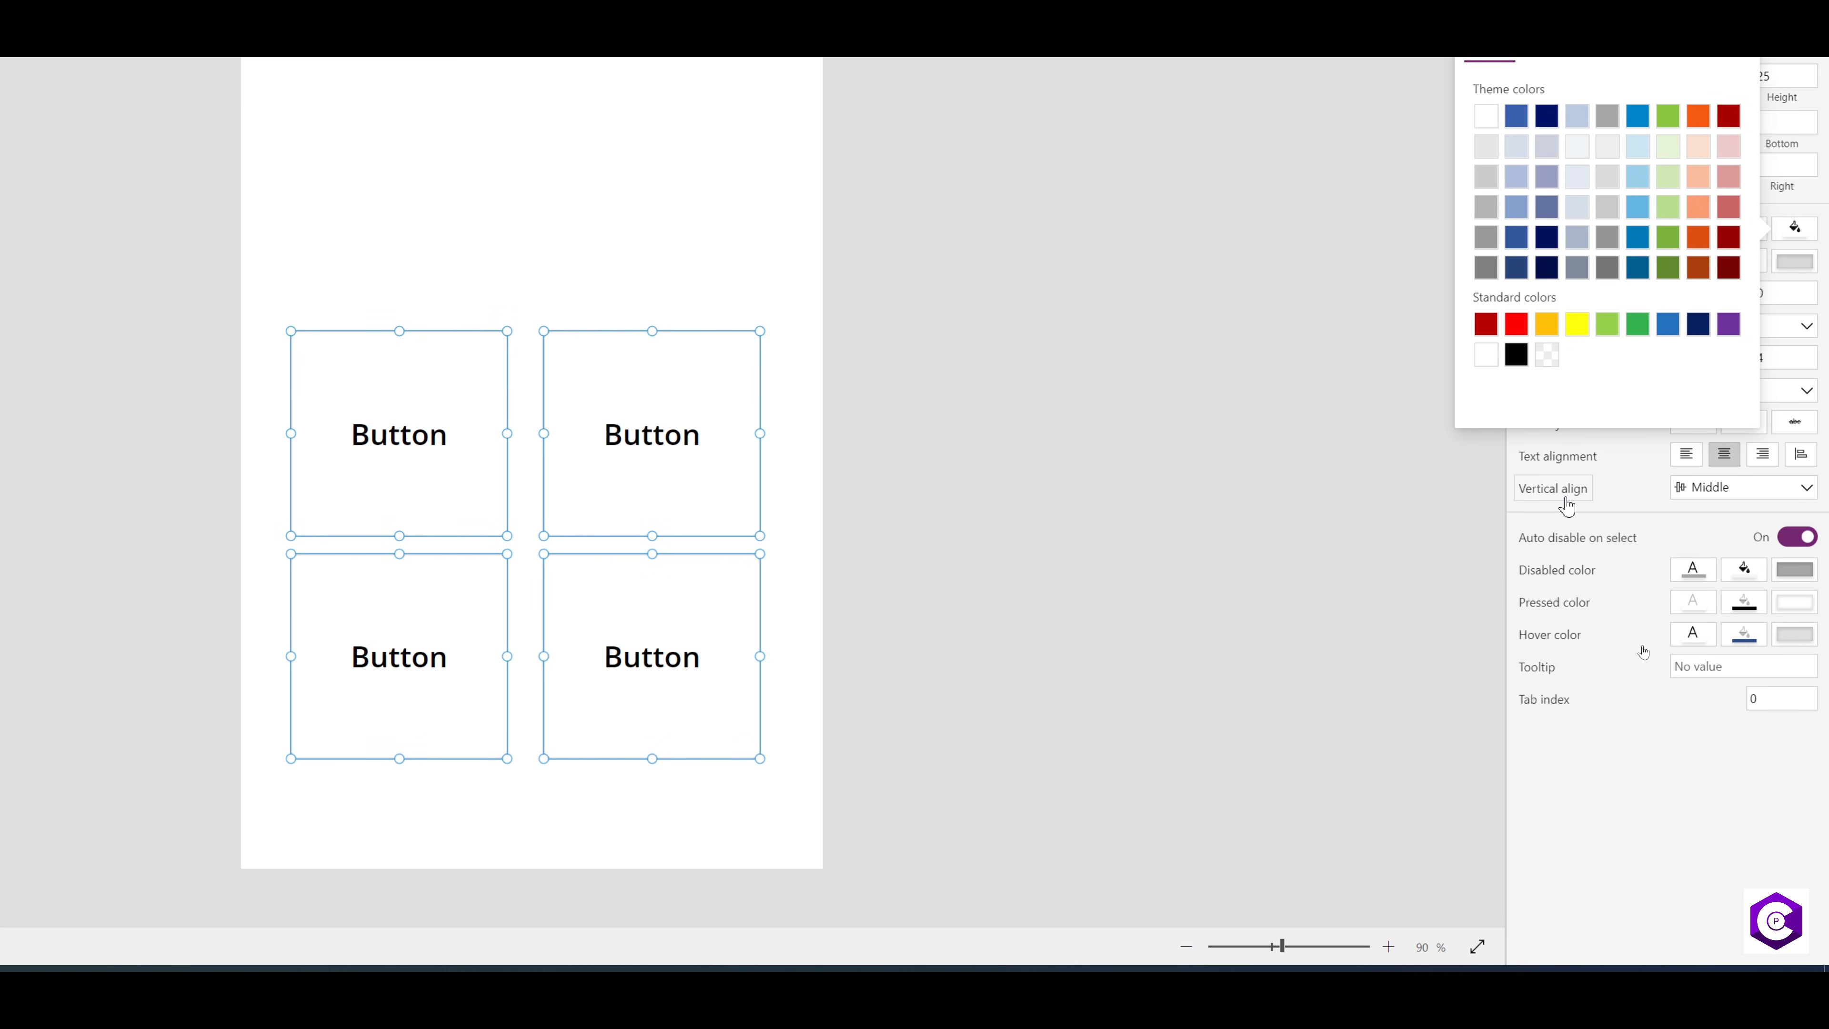
left_click(1732, 488)
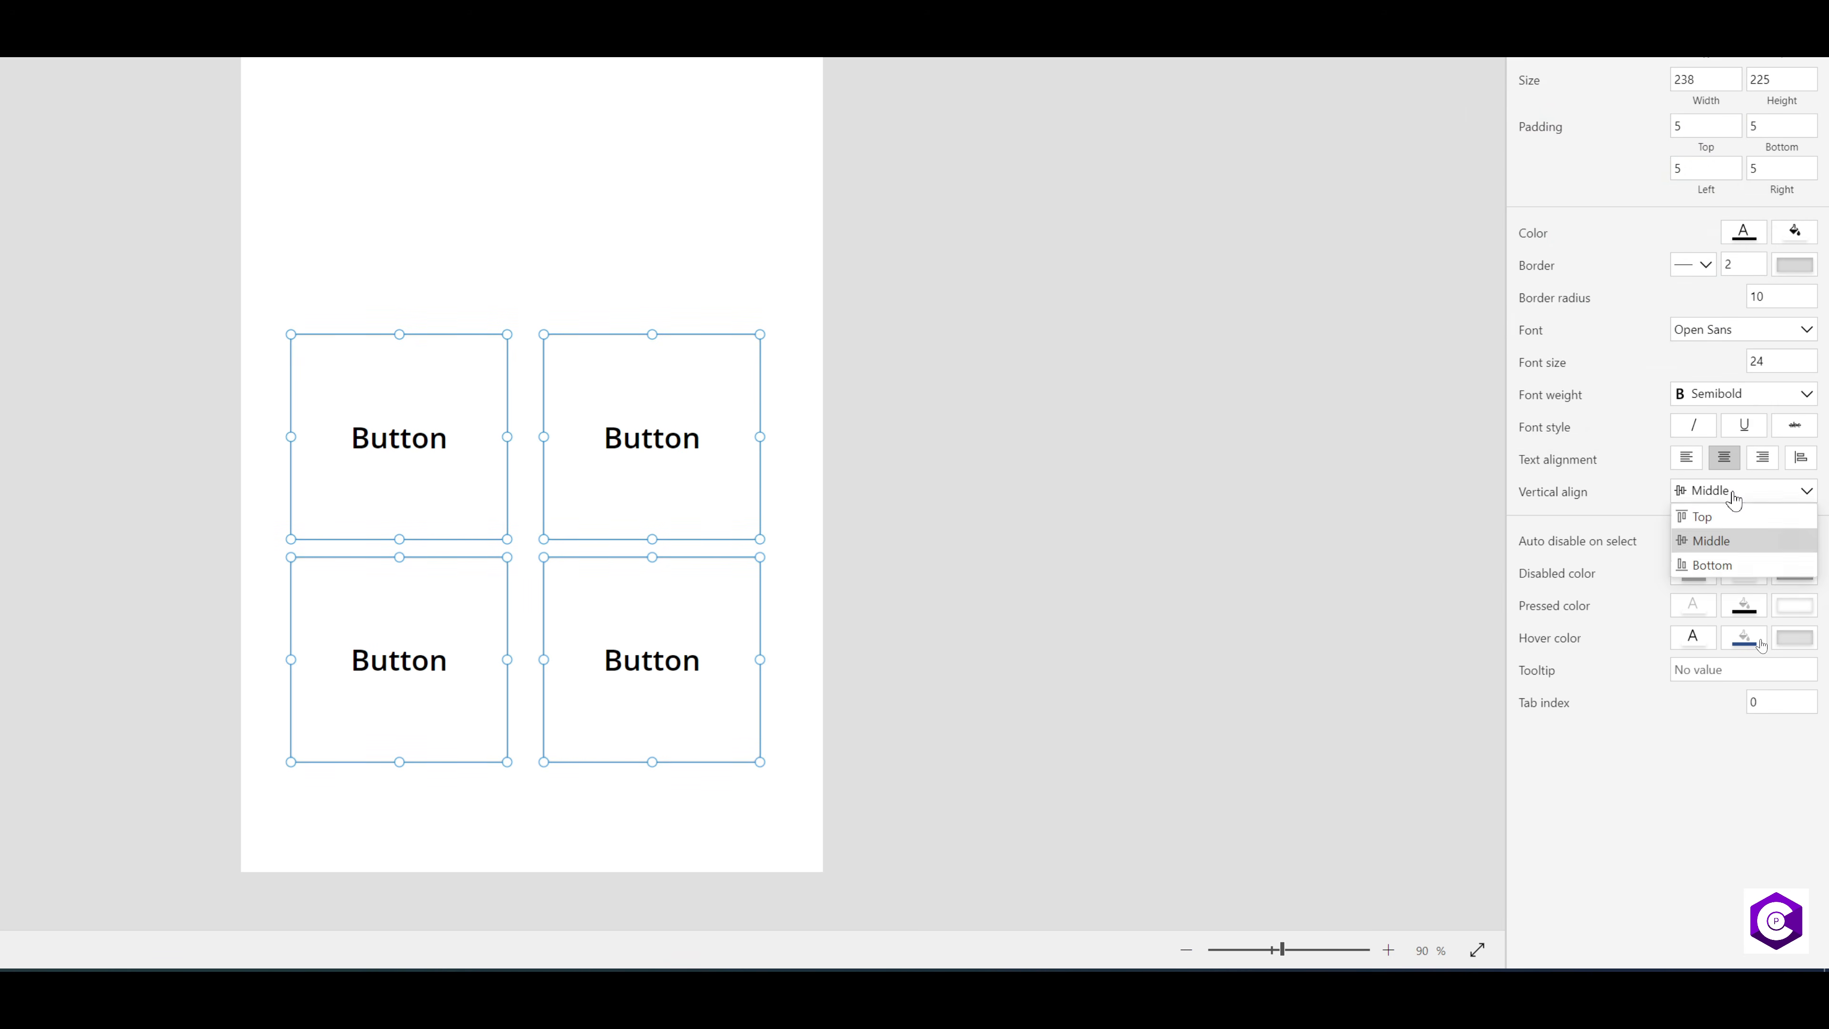
left_click(1727, 567)
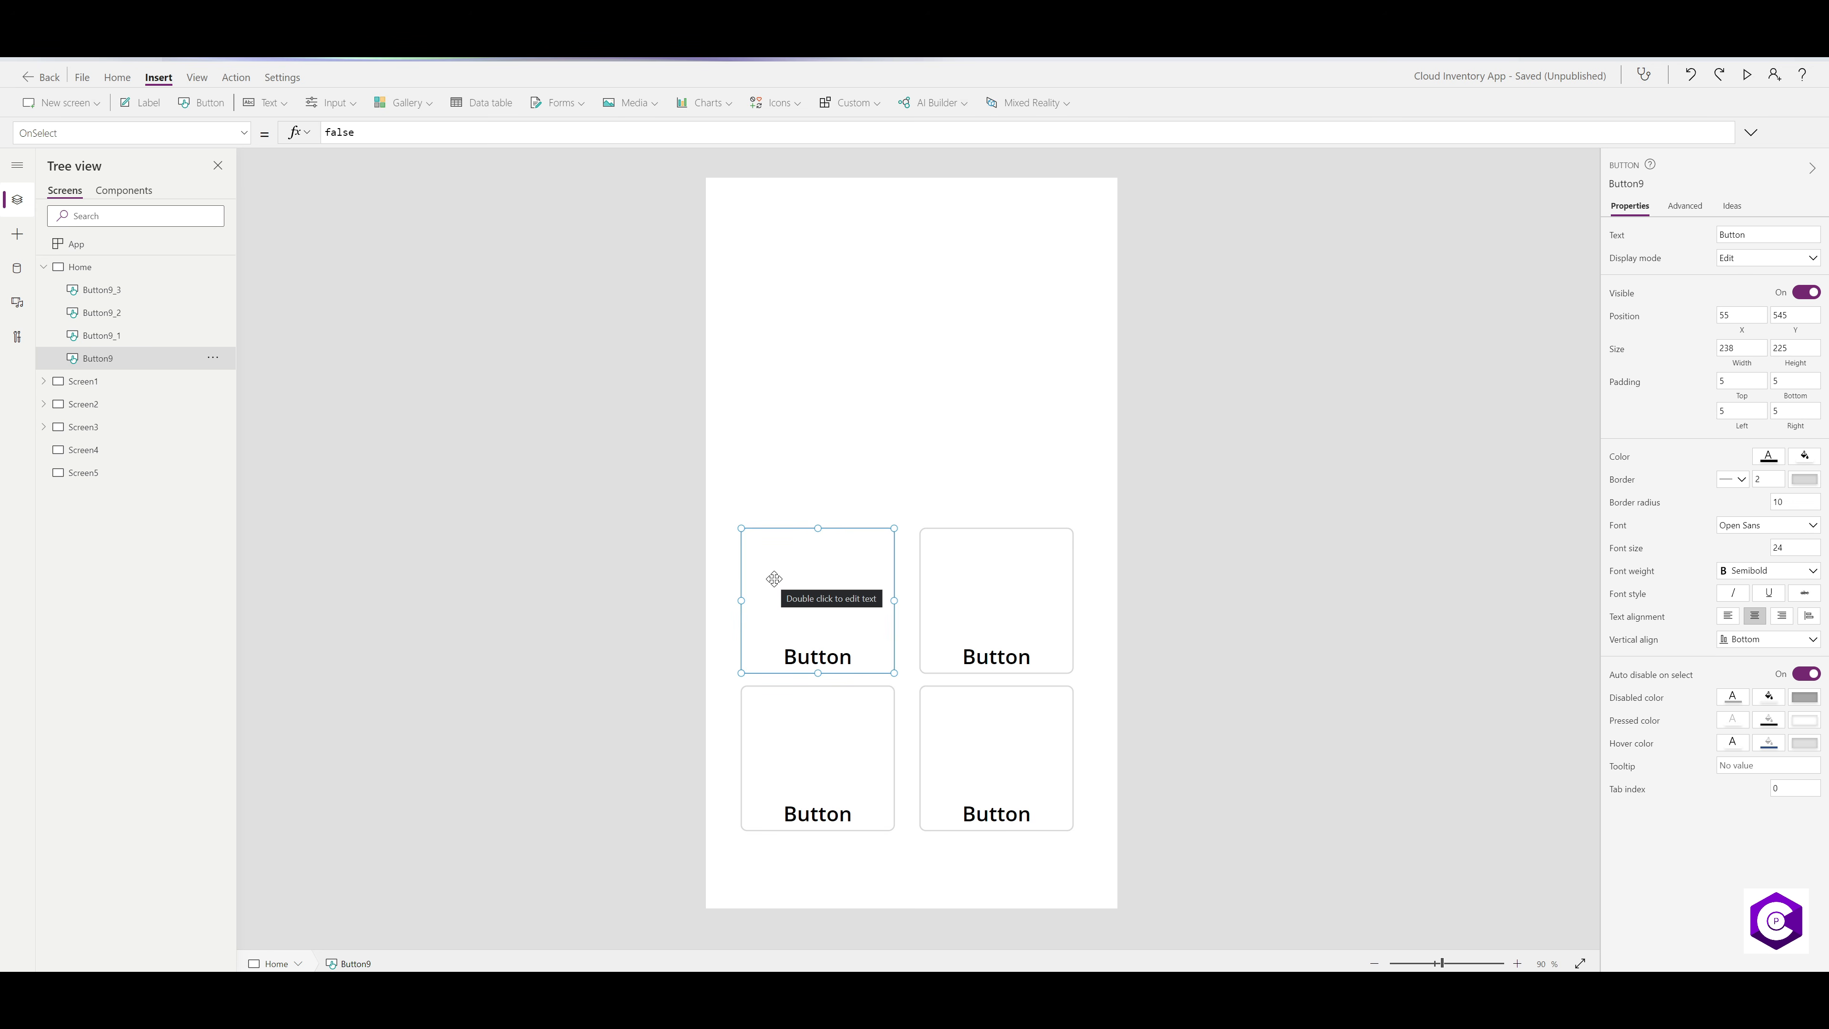
- Select all four Home screen buttons and set their border thickness to 5
left_click(967, 589, "shift")
left_click(796, 739, "shift")
left_click(1014, 737, "shift")
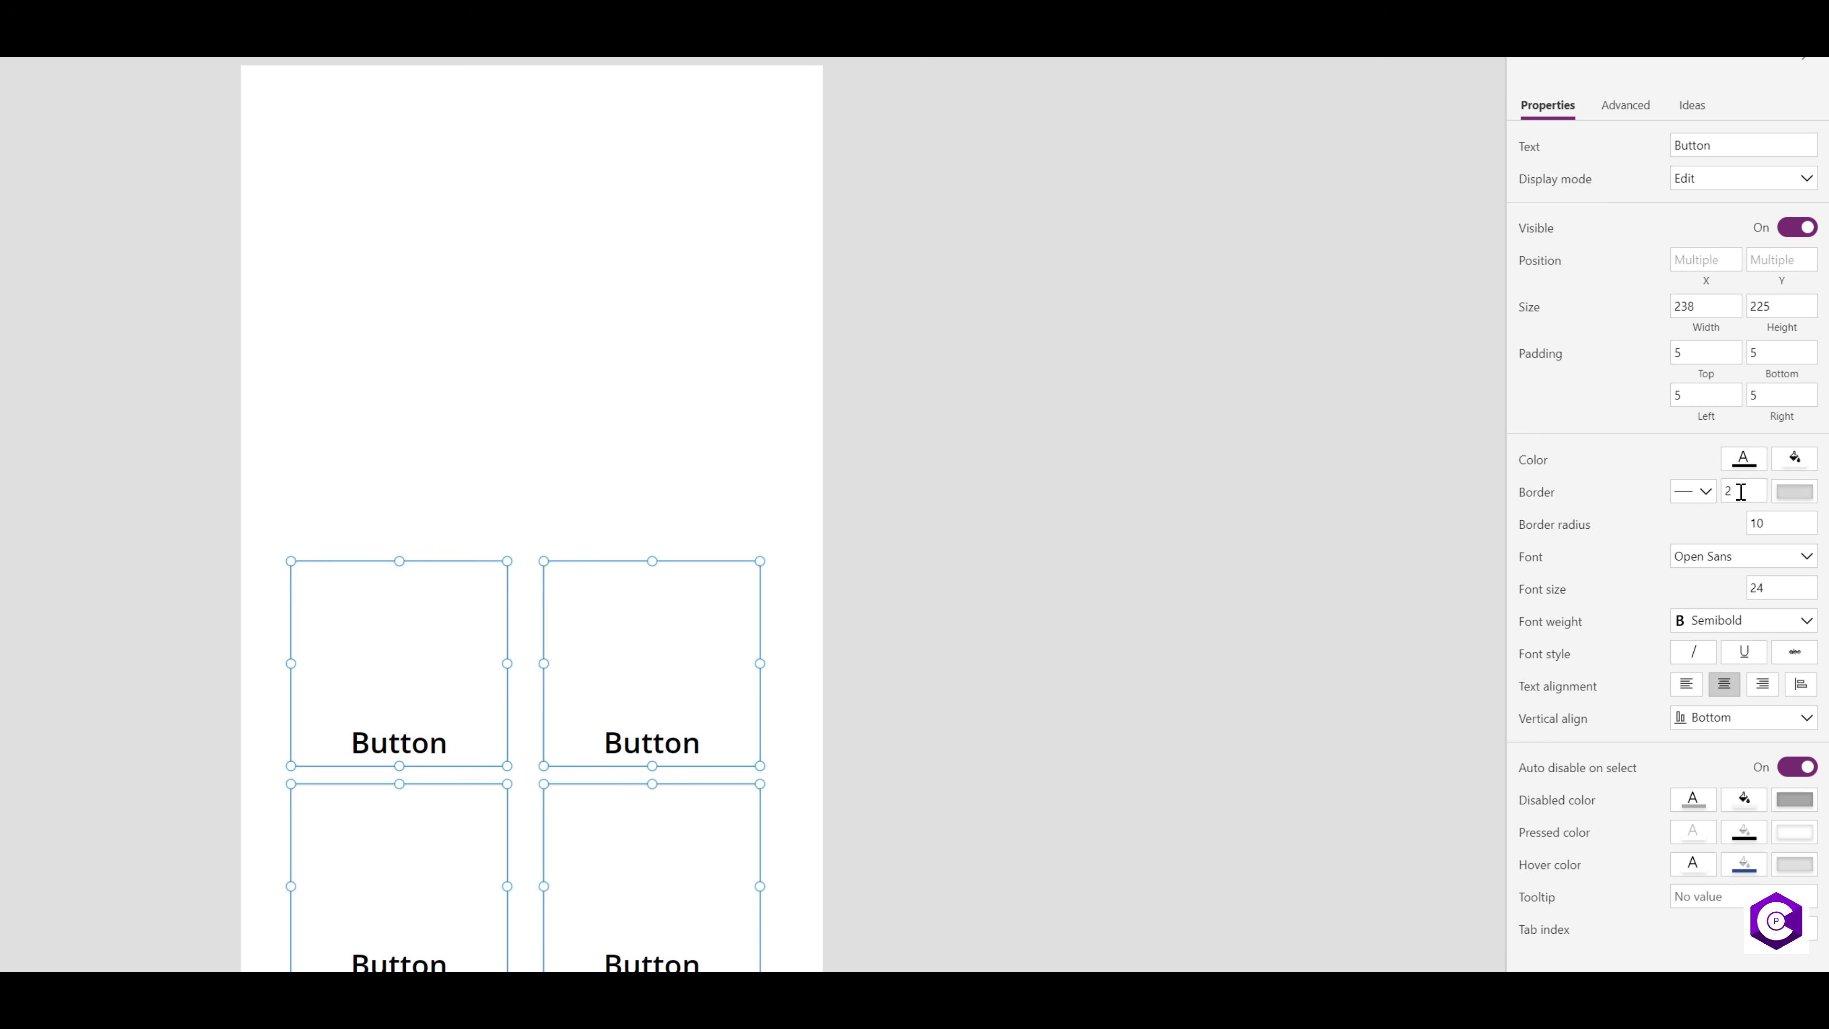
left_click(1740, 492)
key("BackSpace")
type("5")
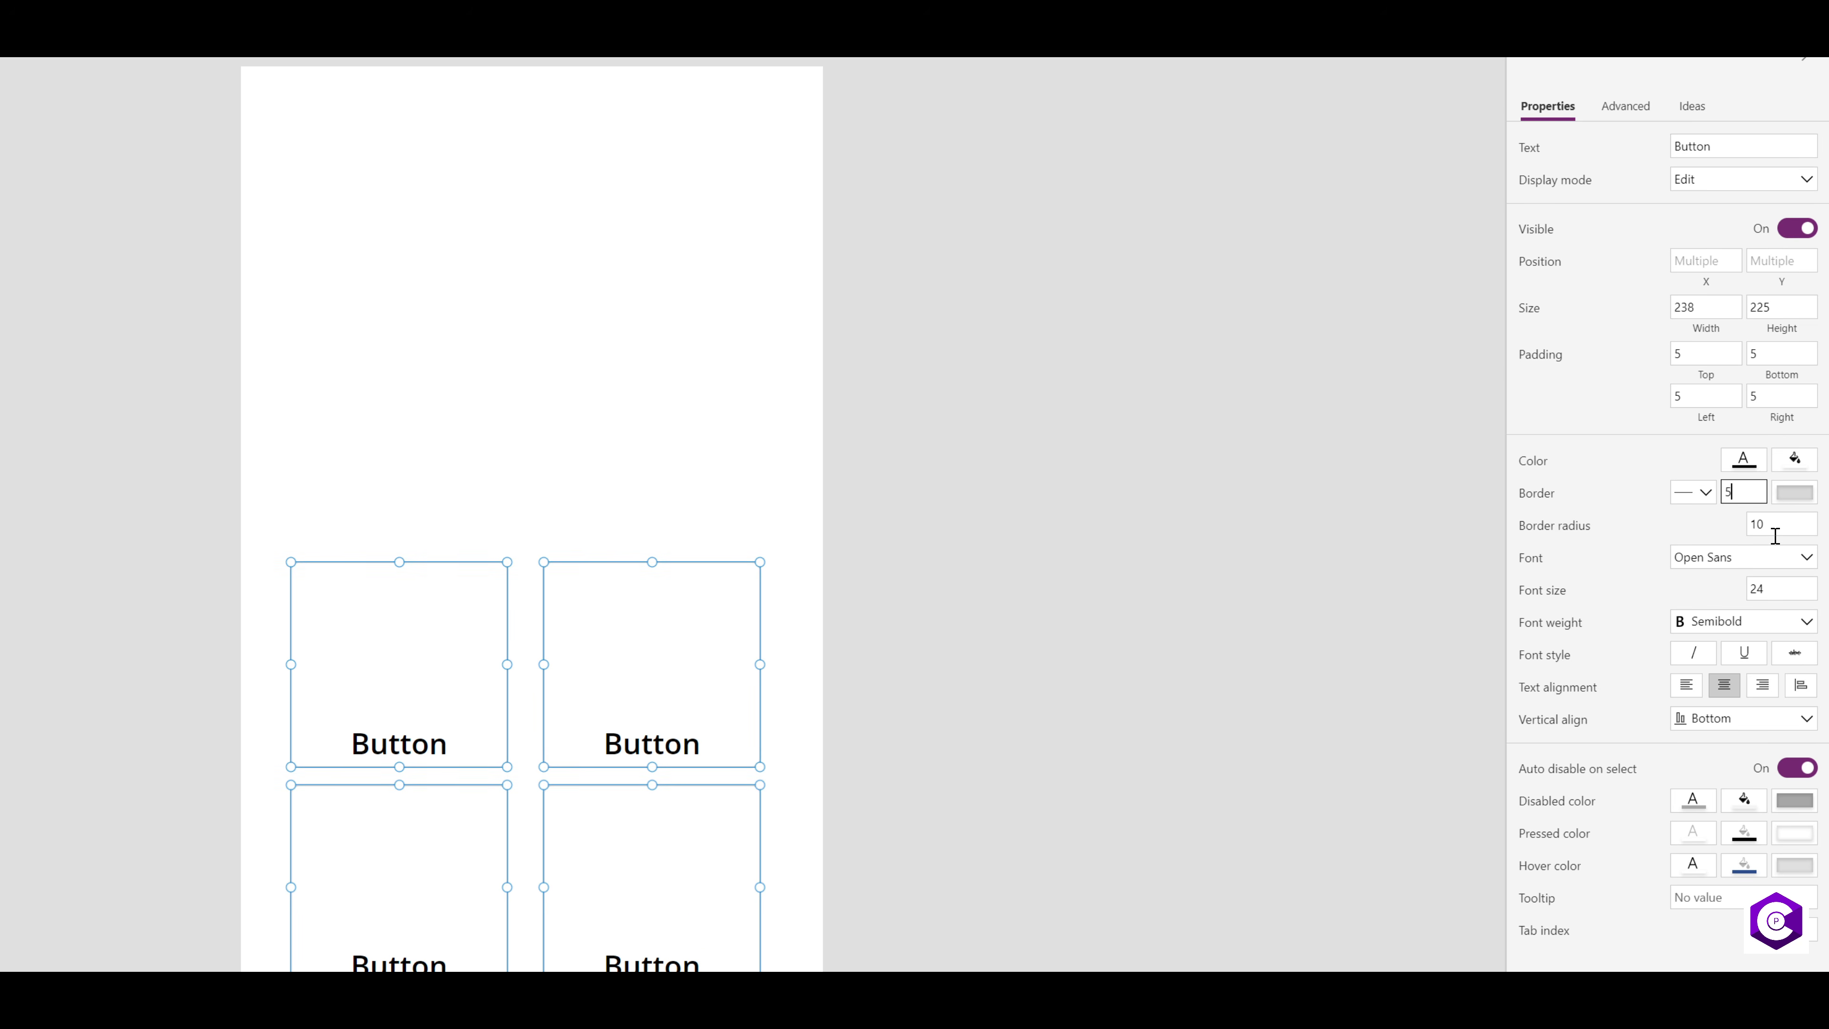
- Replace the four buttons' border color formula with ColorValue( "#7503bc" )
left_click(1800, 496)
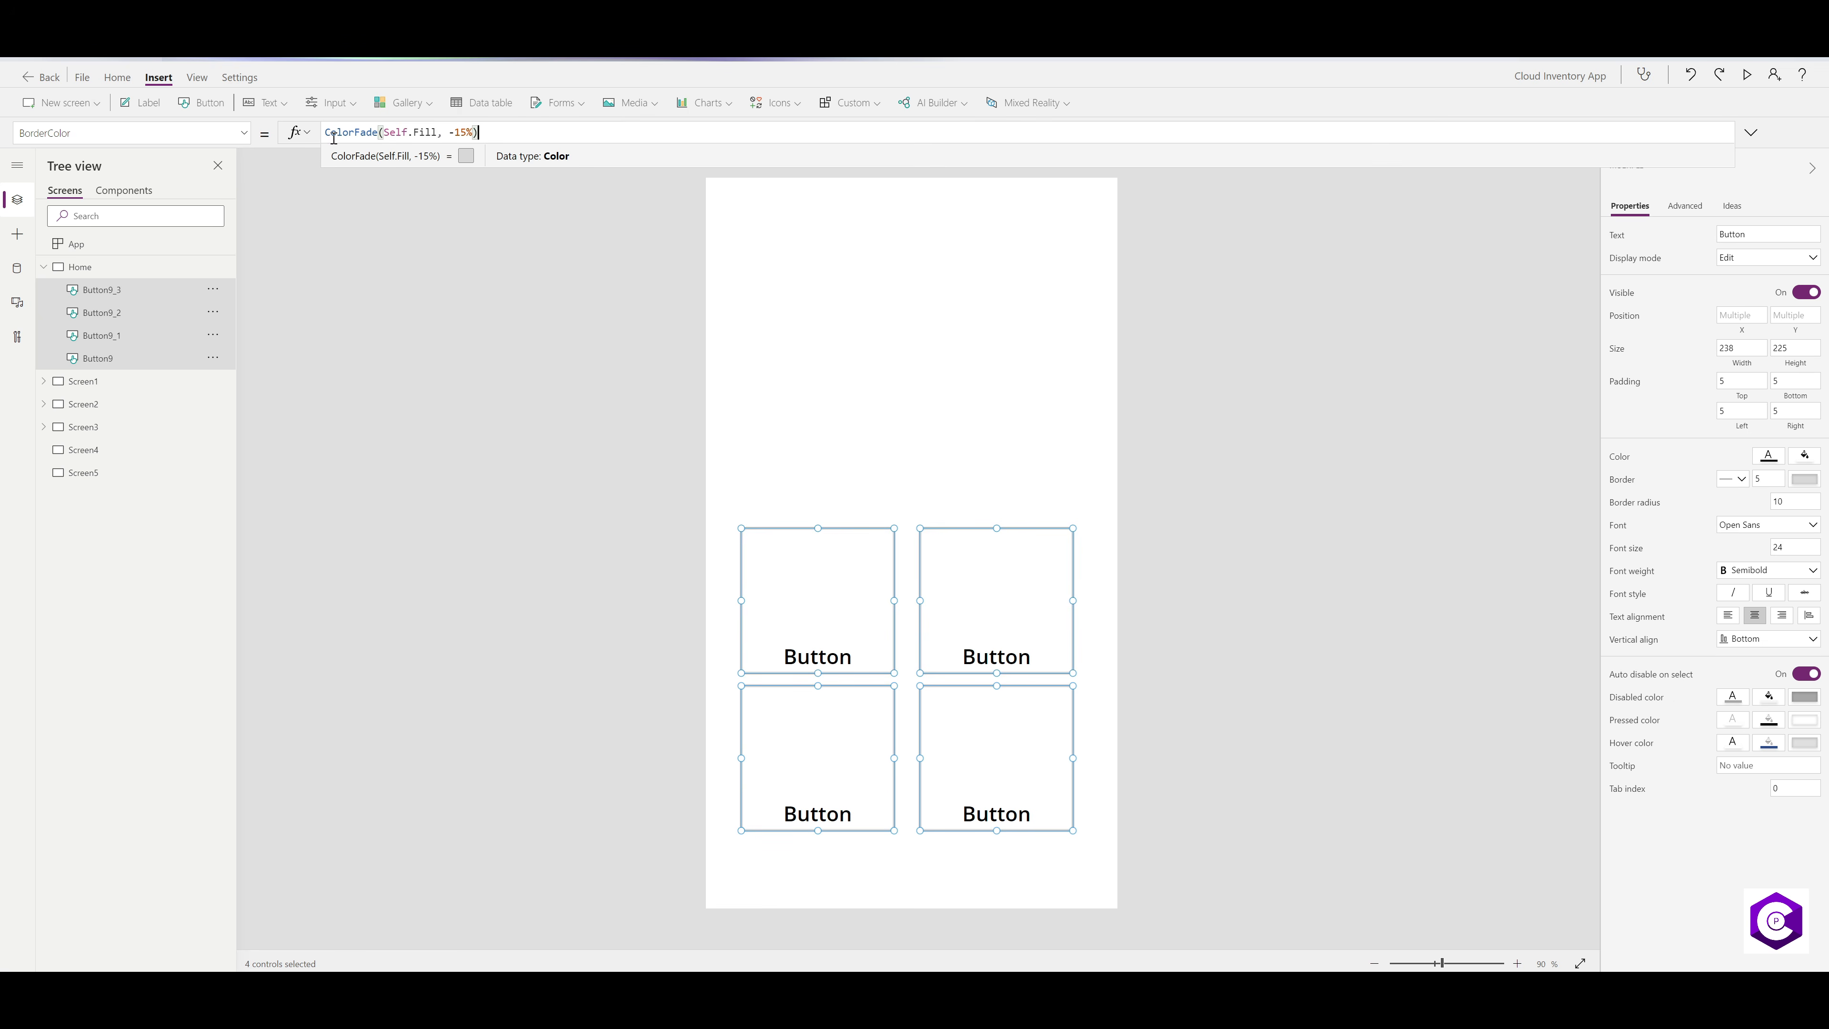
left_click_drag(515, 135, 317, 132)
key("BackSpace")
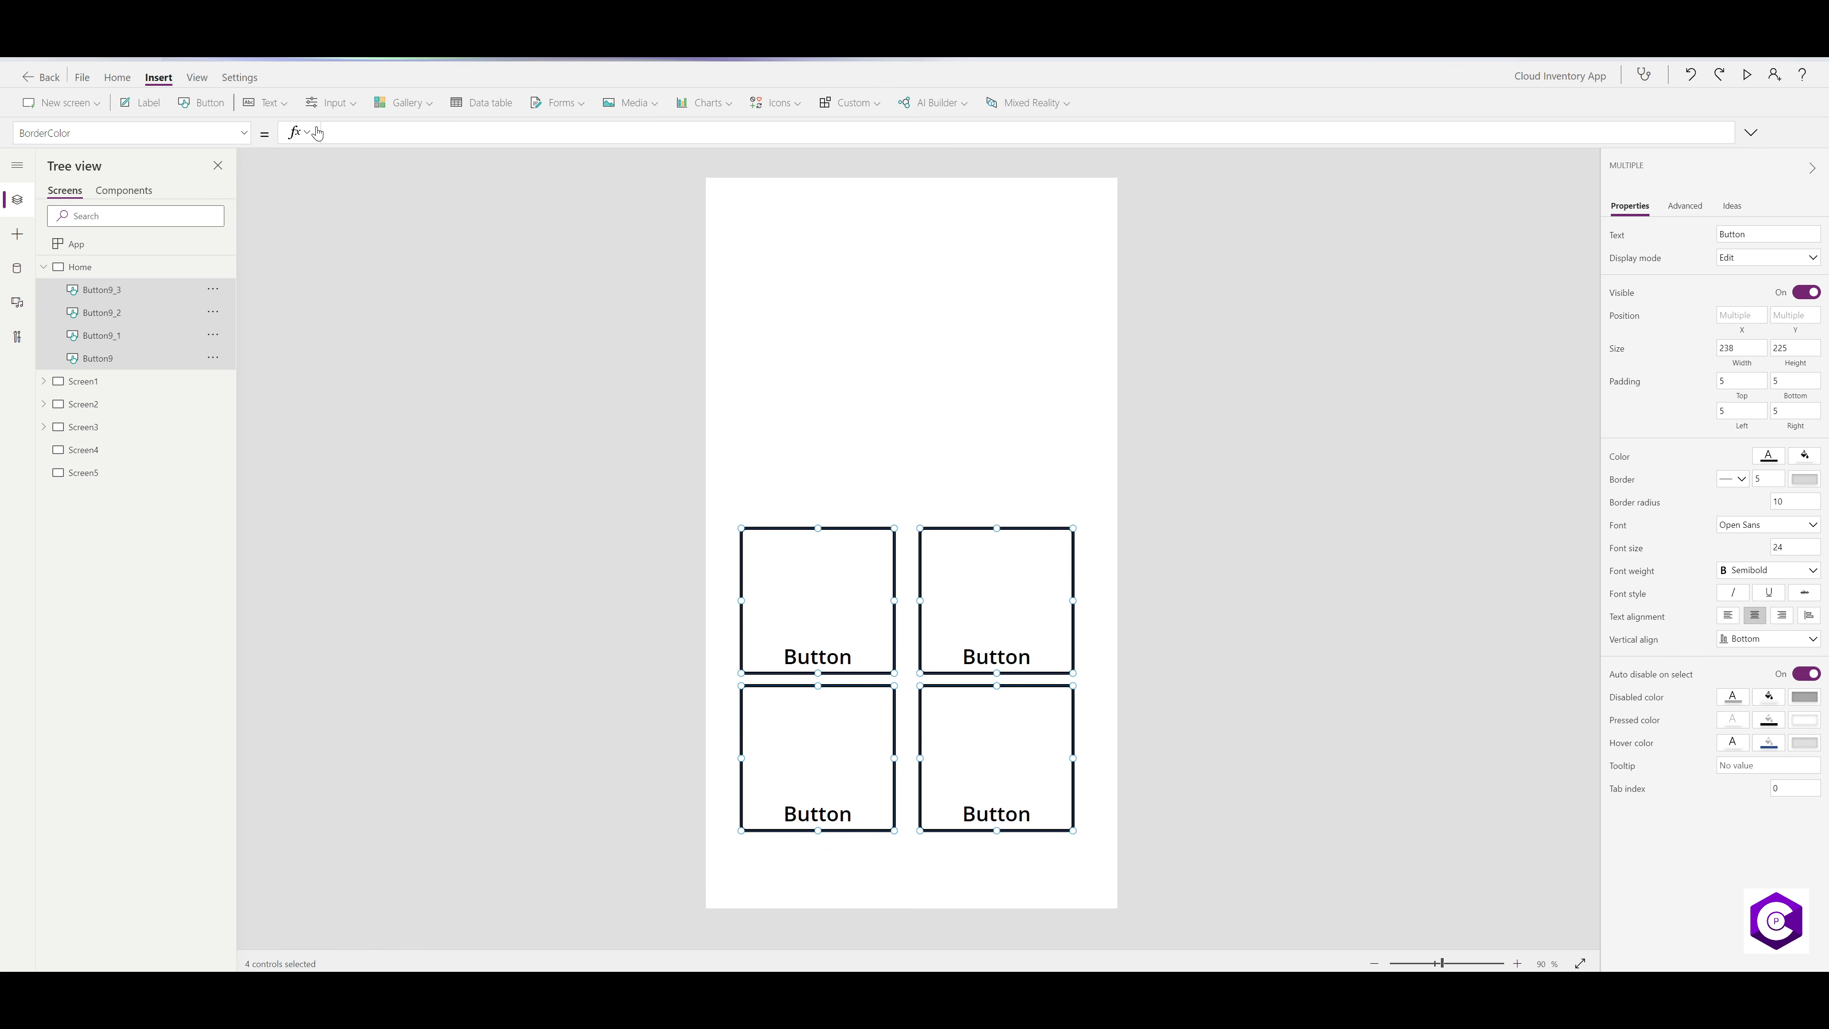
type("ColorValue( \"#7503bc\" )")
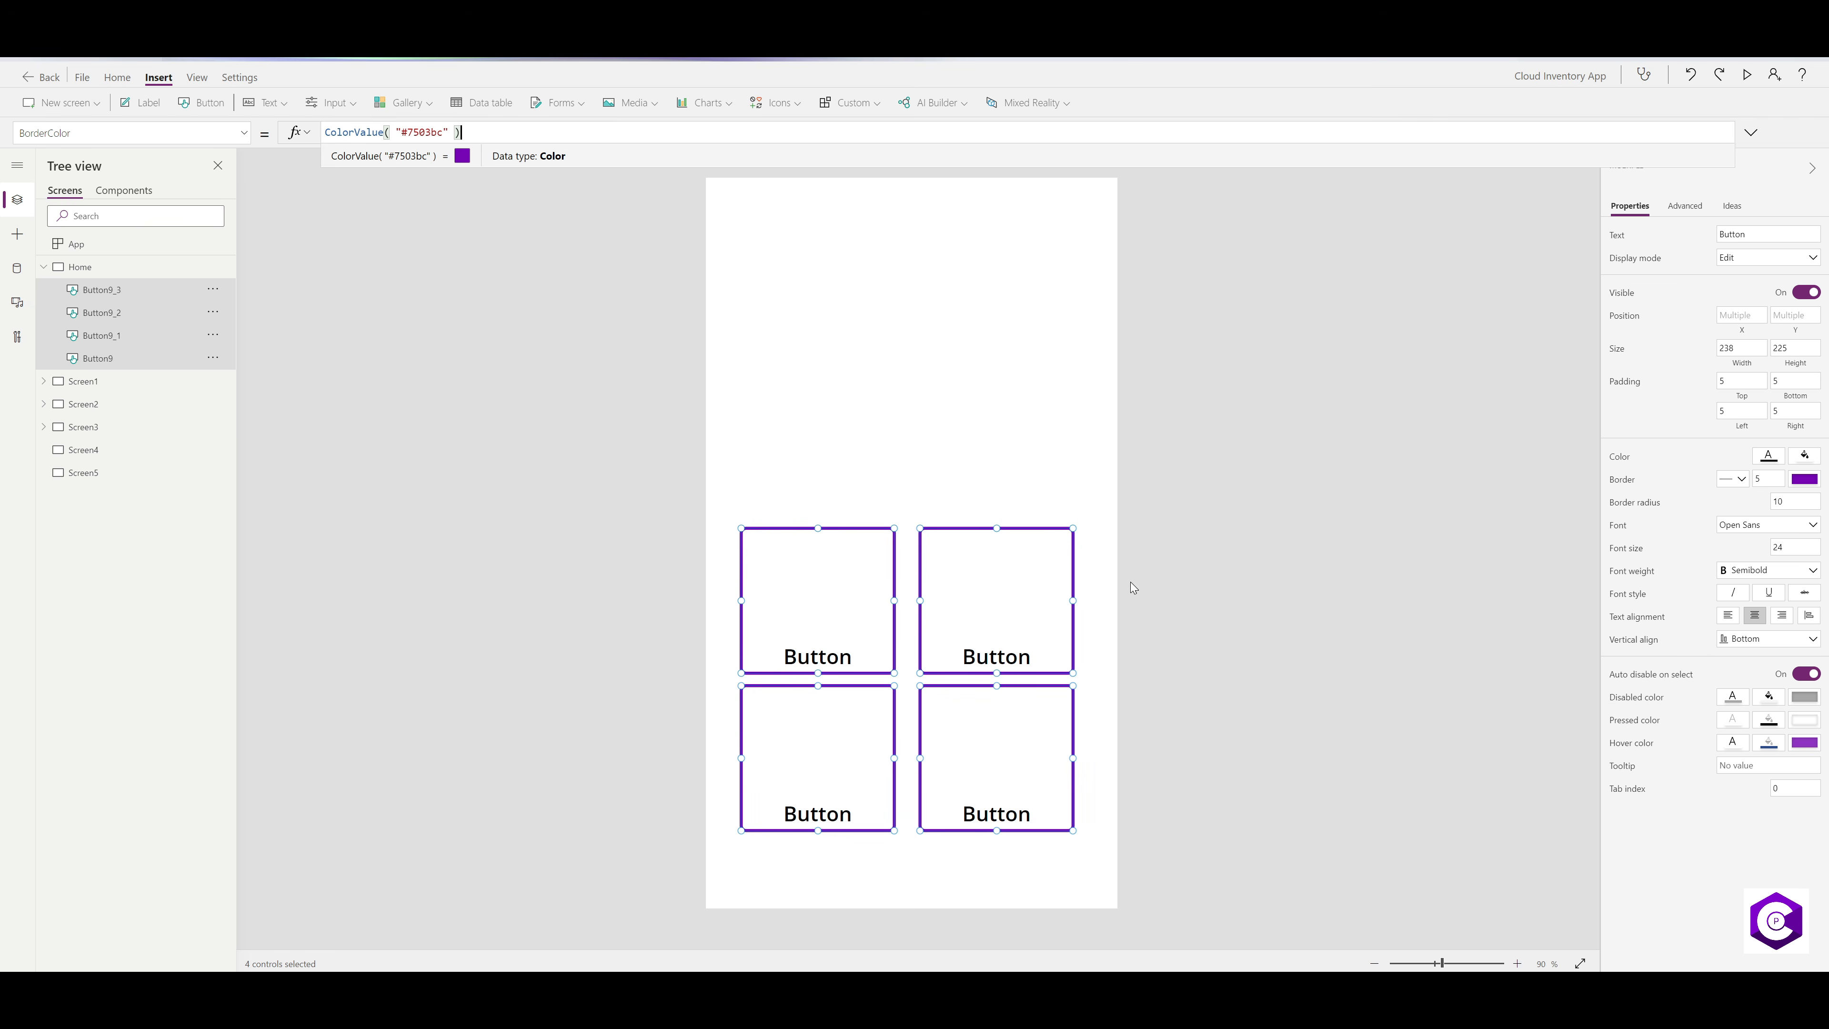
- Set the four buttons' border radius to 40 and deselect them
left_click(1801, 502)
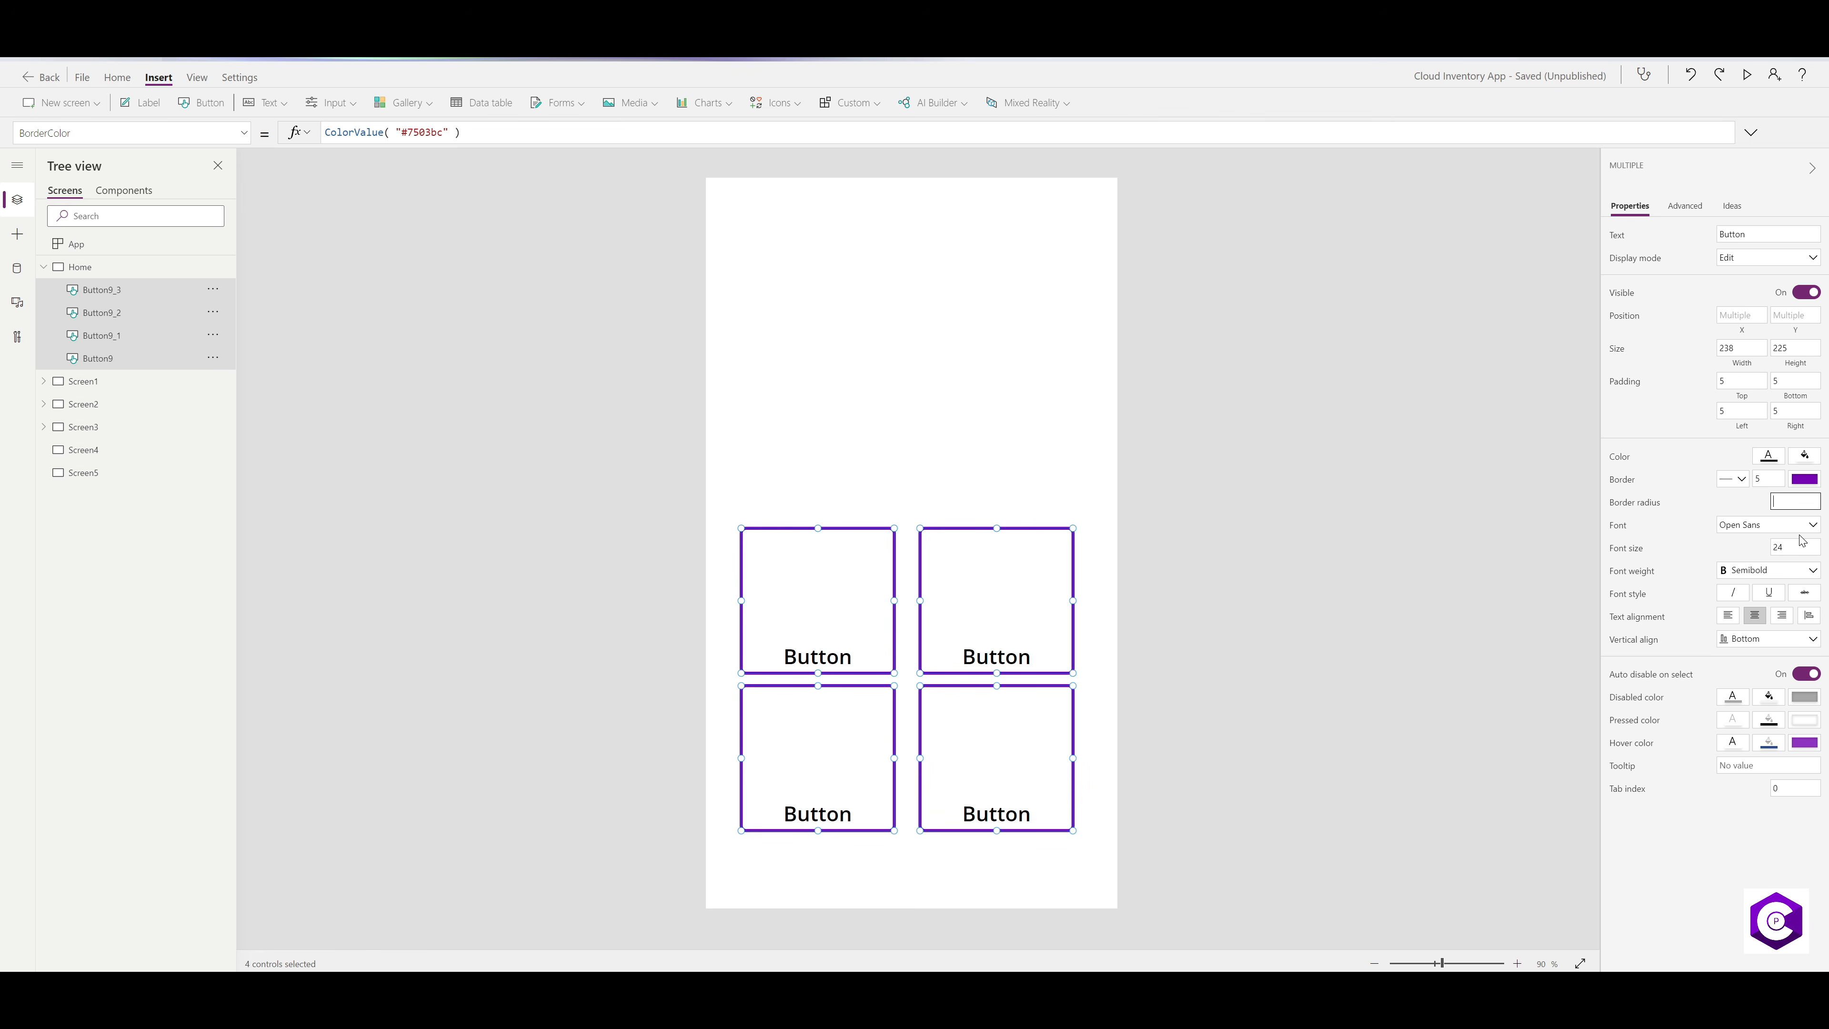
key("Tab")
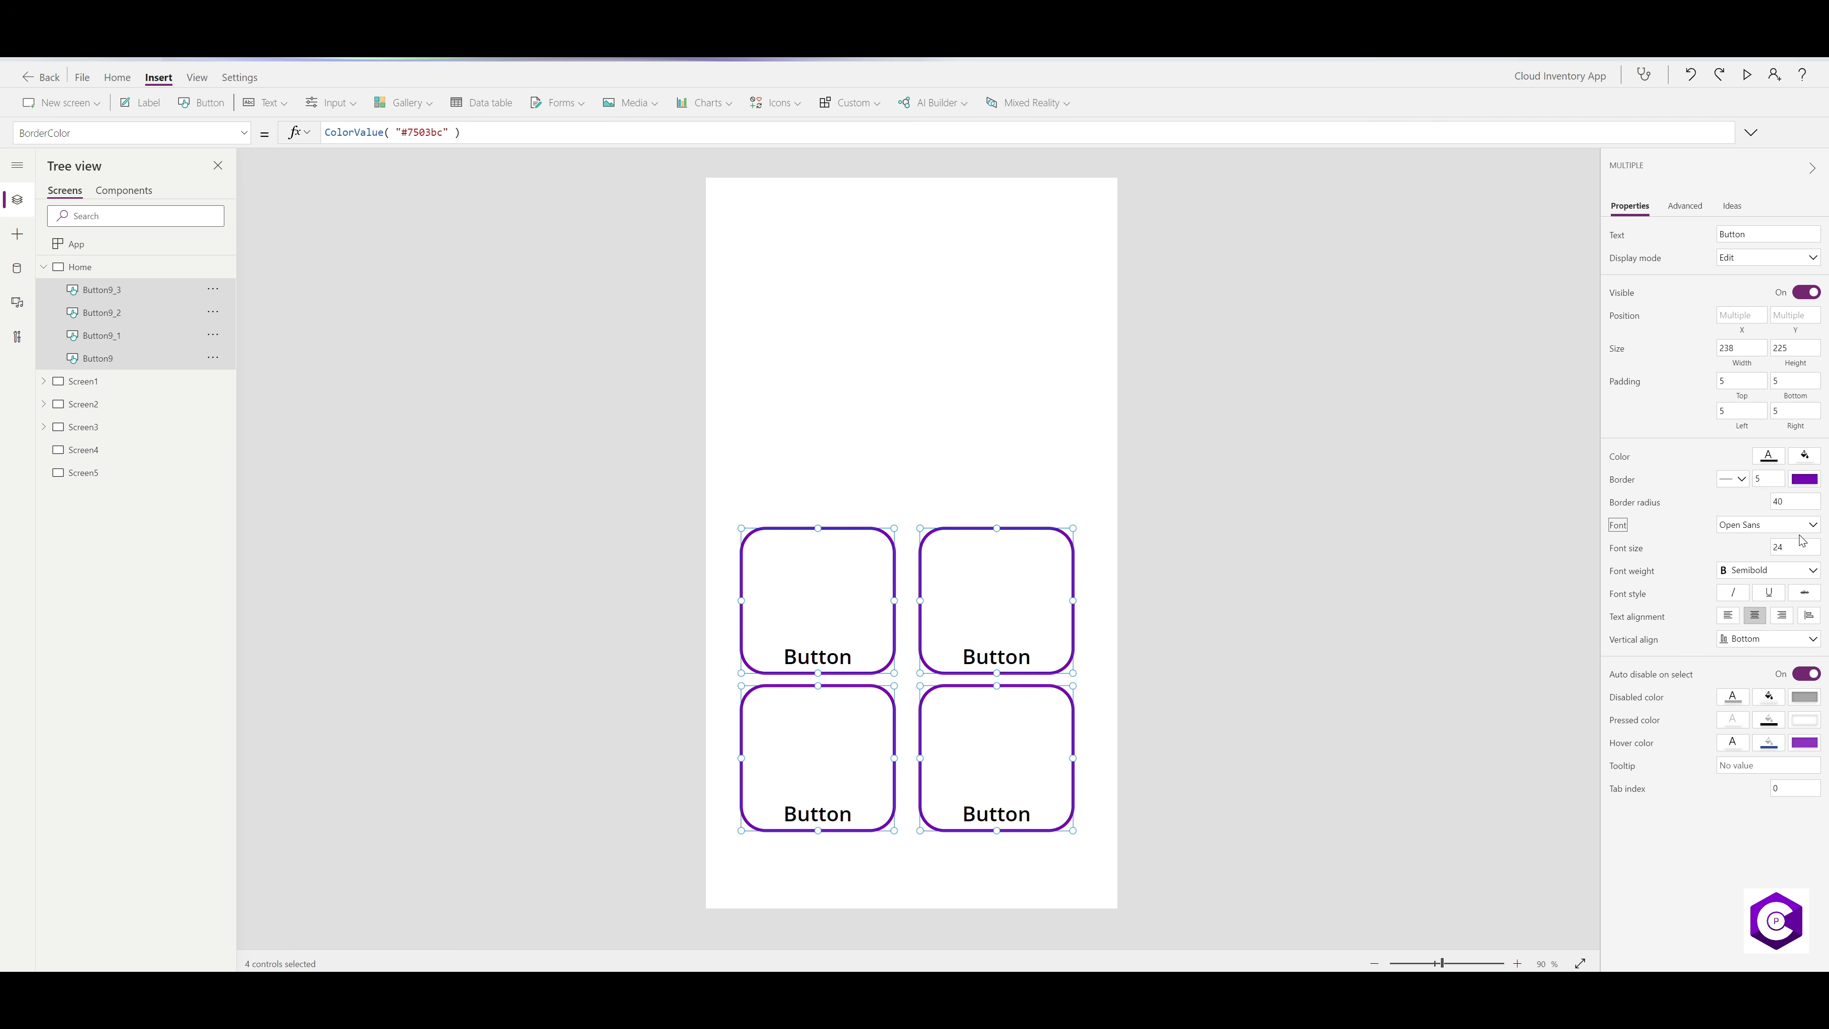
left_click(1001, 405)
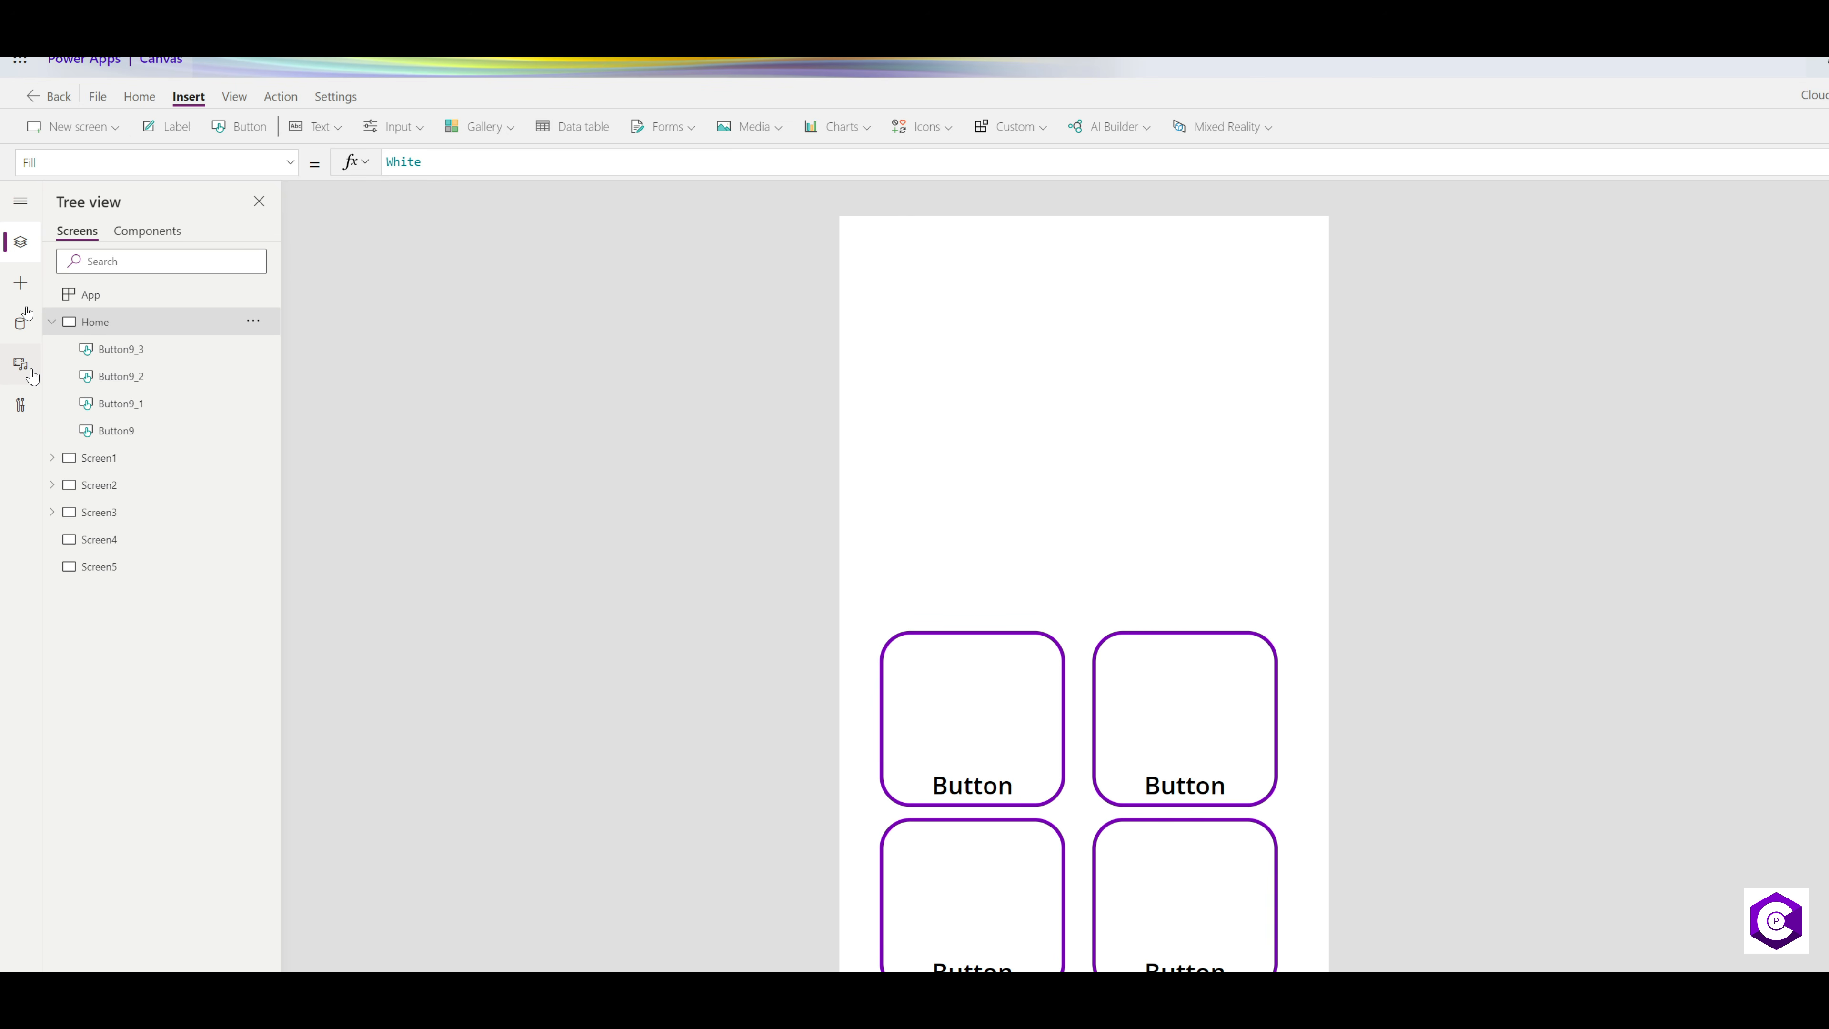
- Insert the media image 13.png on the Home screen and enlarge it into a full-width banner along the screen's upper edge
left_click(21, 306)
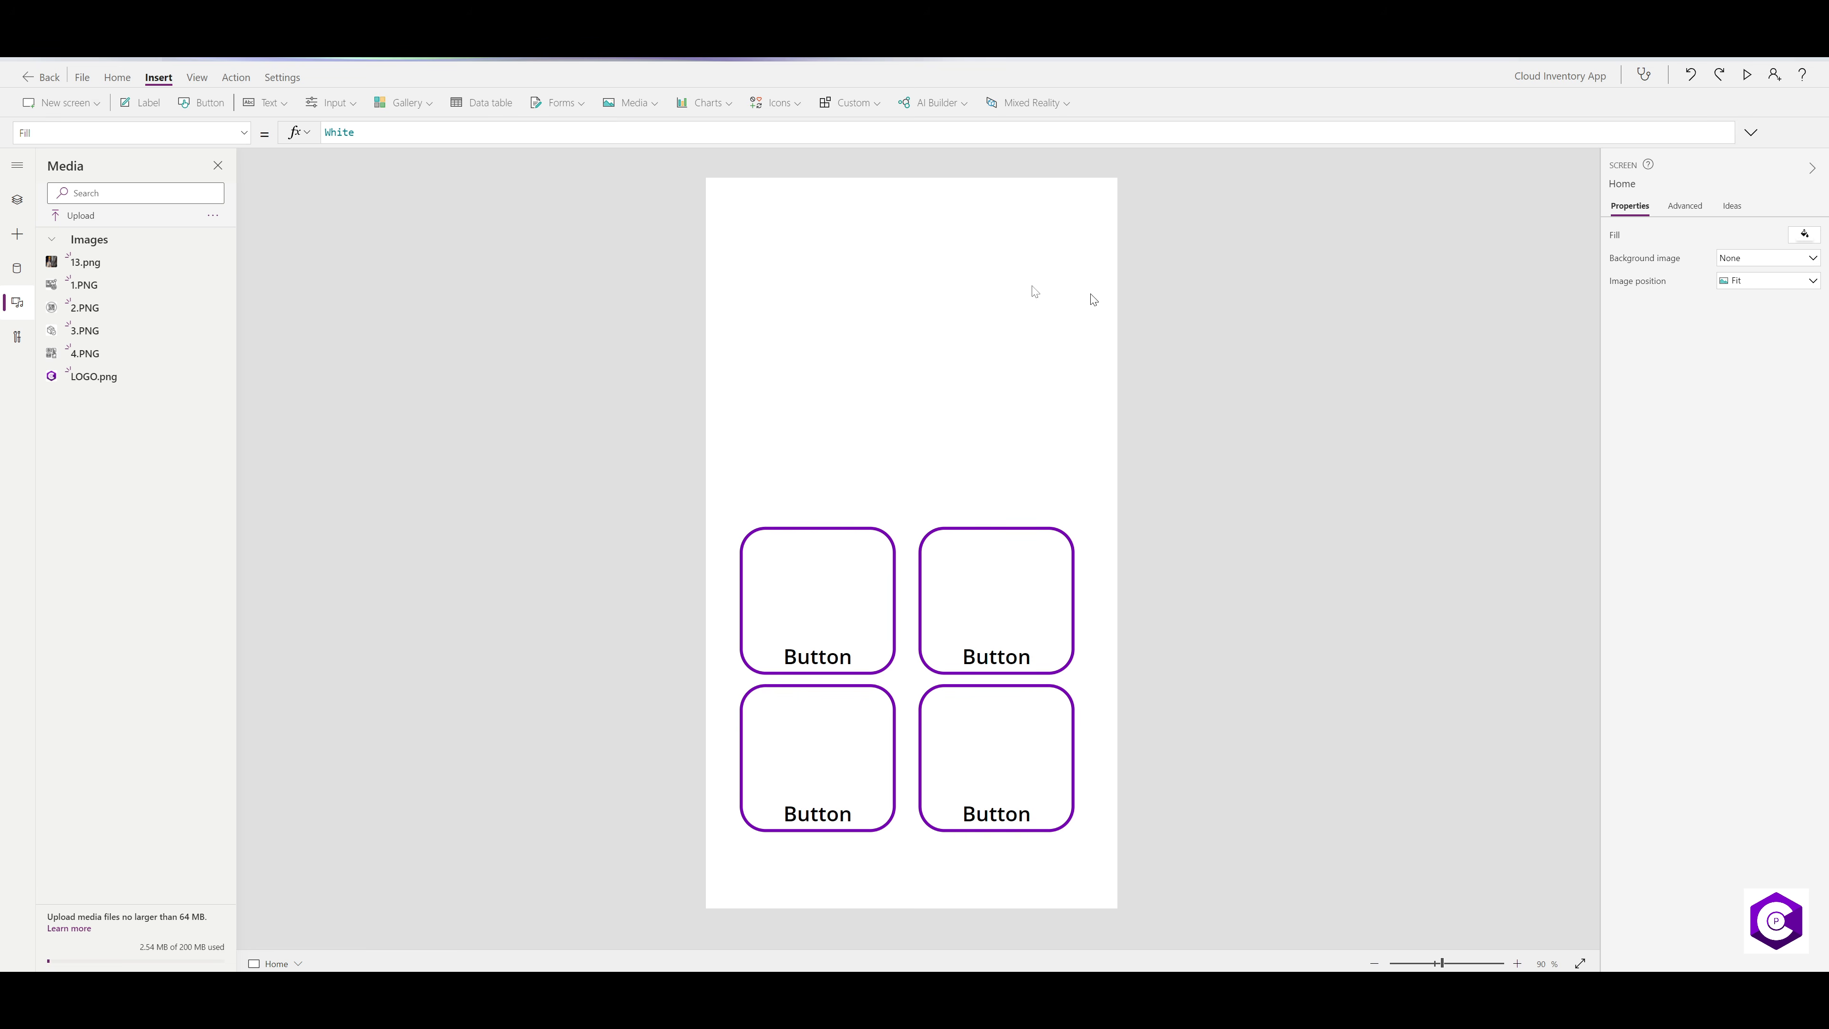
left_click(108, 263)
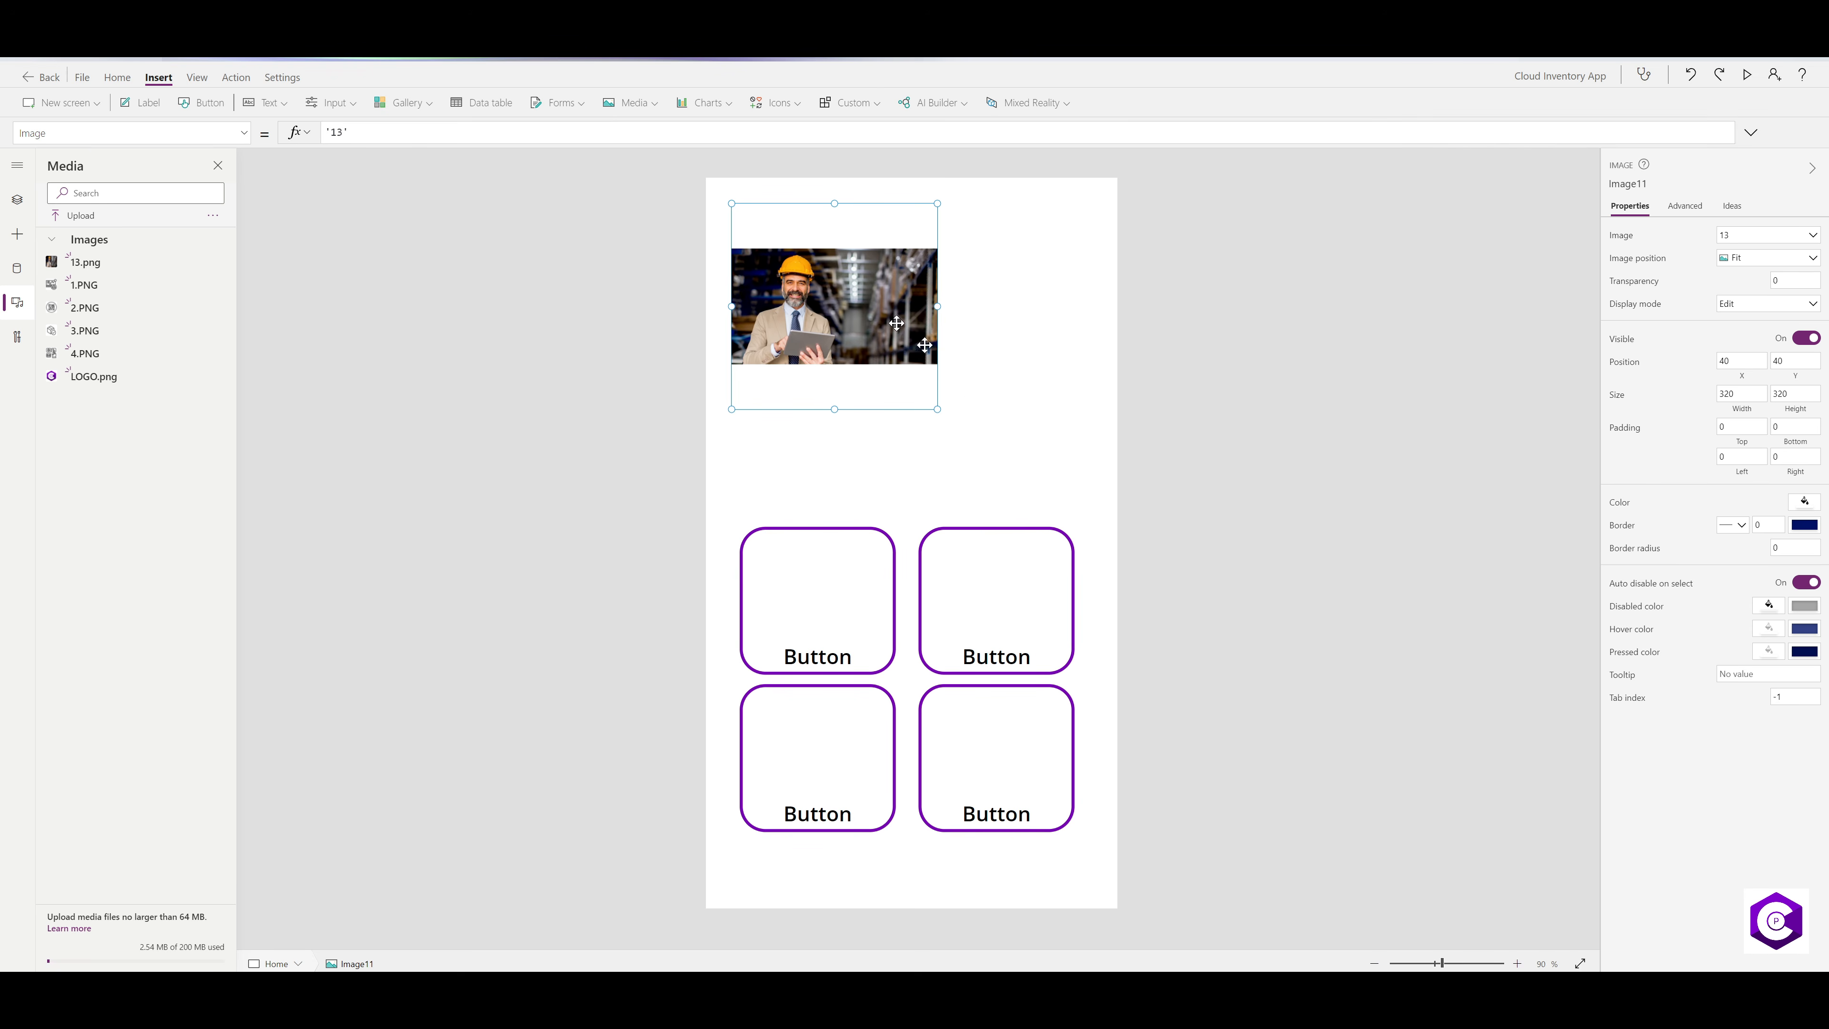
left_click_drag(938, 406, 1126, 403)
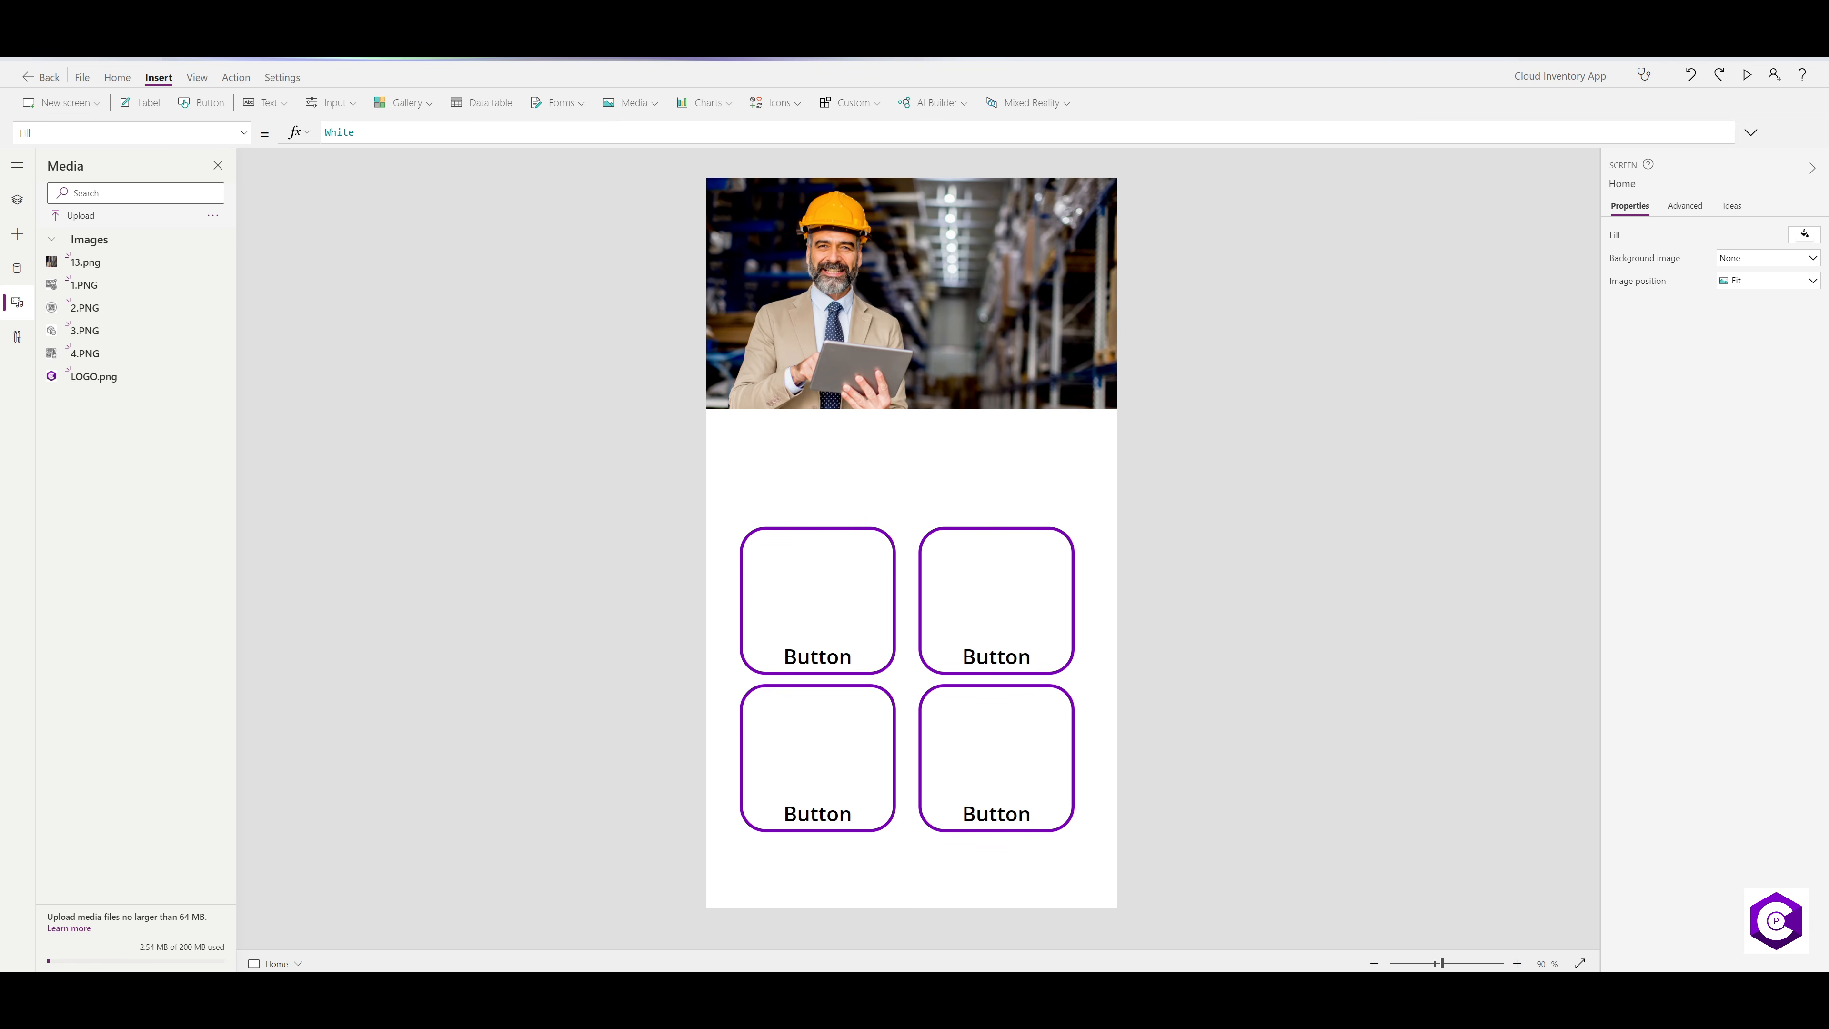
- Insert the image 1.PNG, shrink it to about 103 by 178, and place it on the upper-left button at about X 122, Y 545
left_click(94, 287)
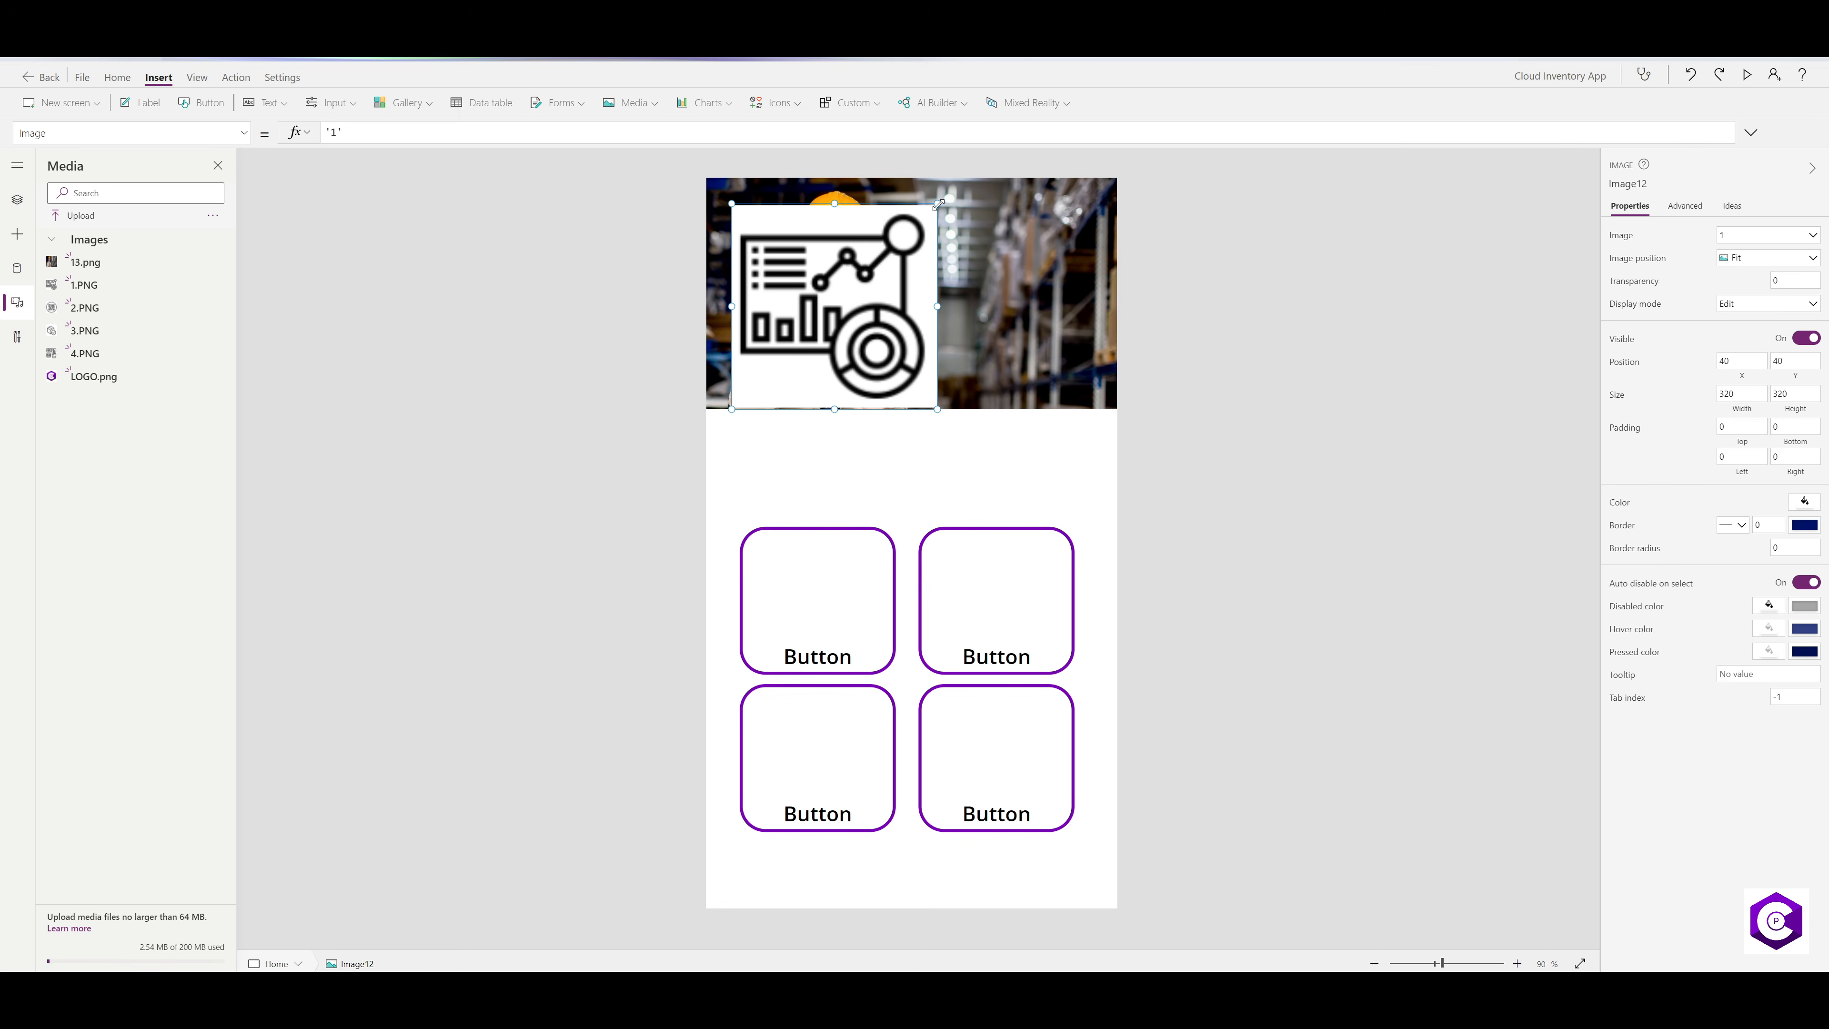
left_click_drag(938, 205, 799, 297)
left_click_drag(767, 358, 819, 593)
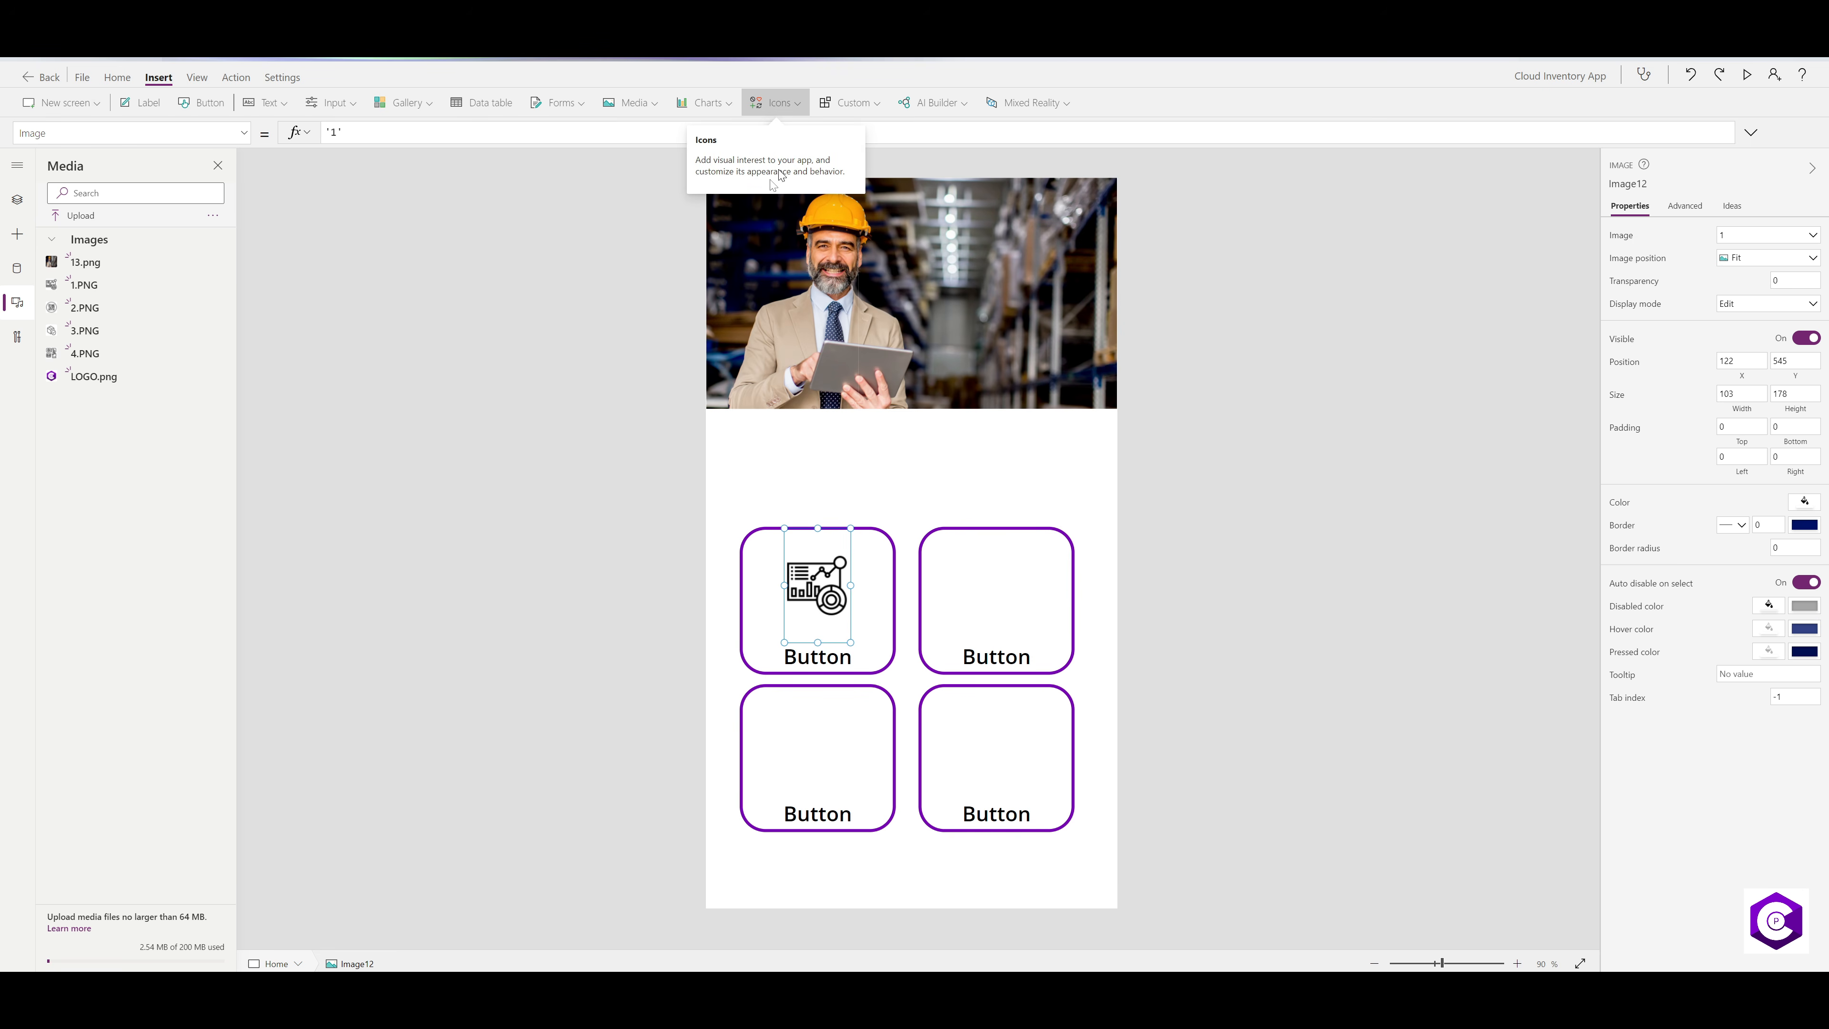
left_click(797, 107)
scroll(796, 292, "down", 10)
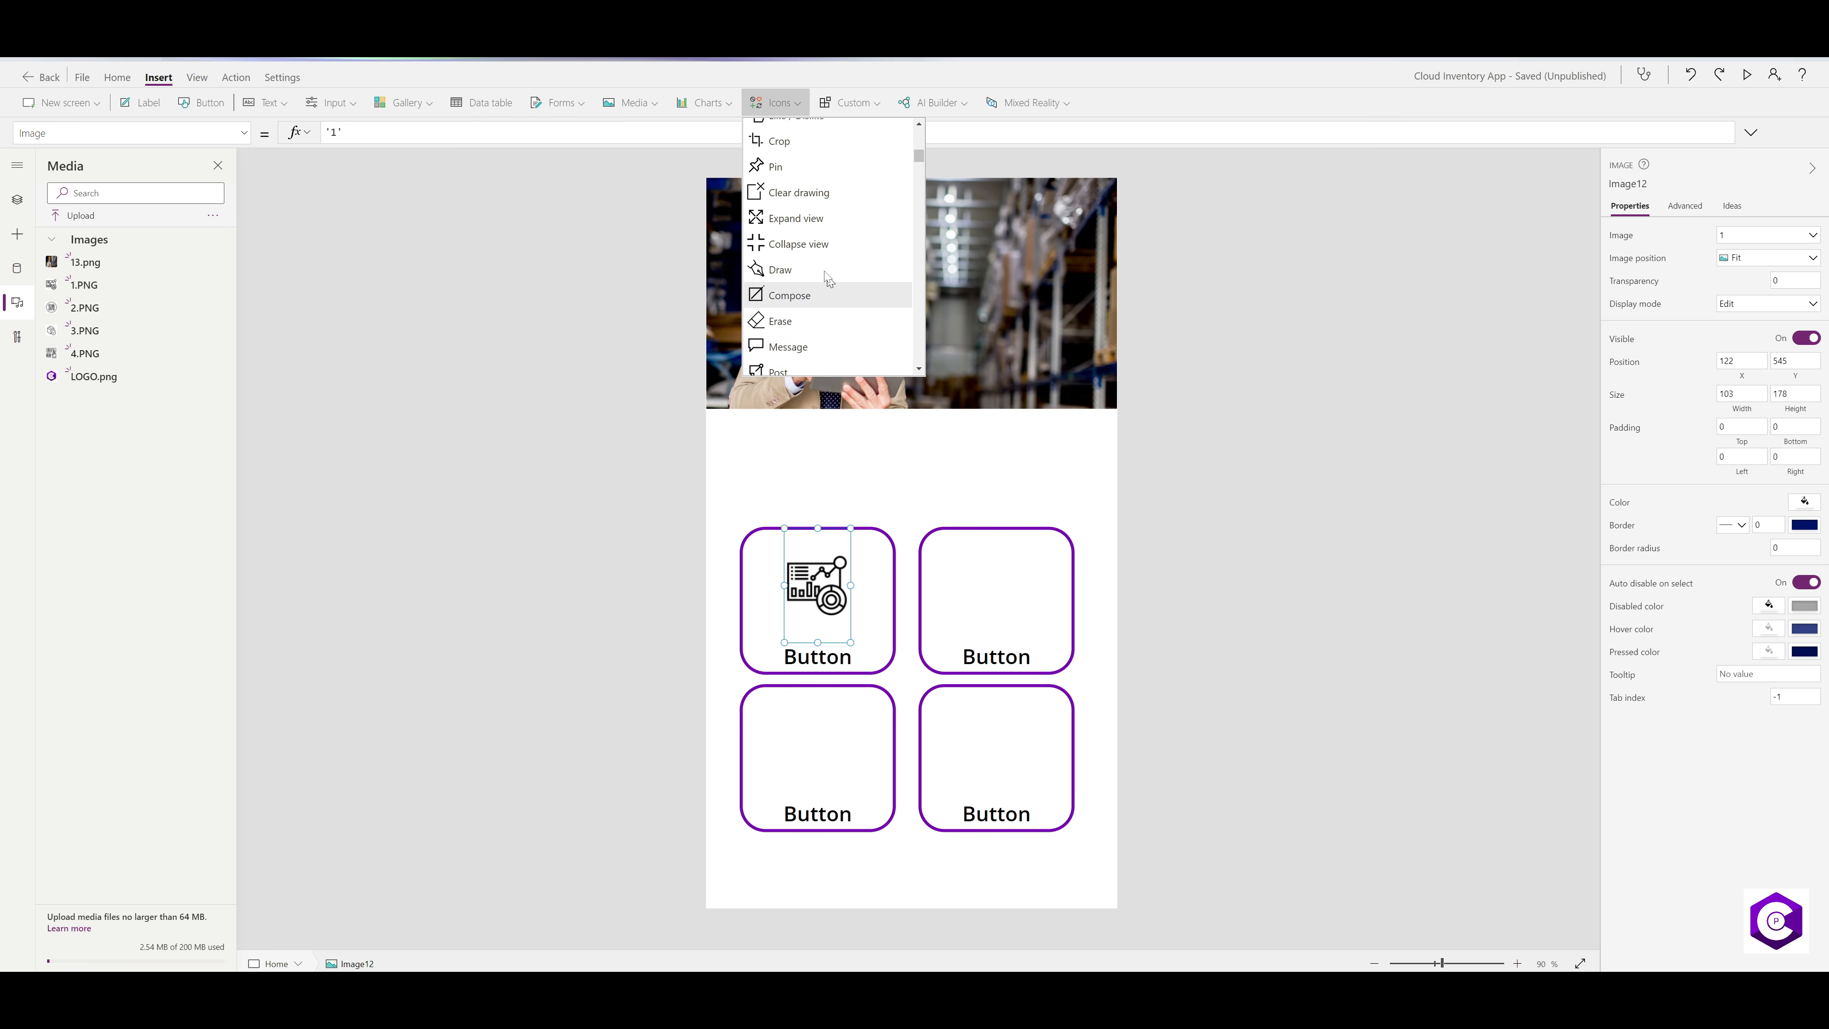
scroll(807, 279, "down", 3)
scroll(806, 279, "down", 4)
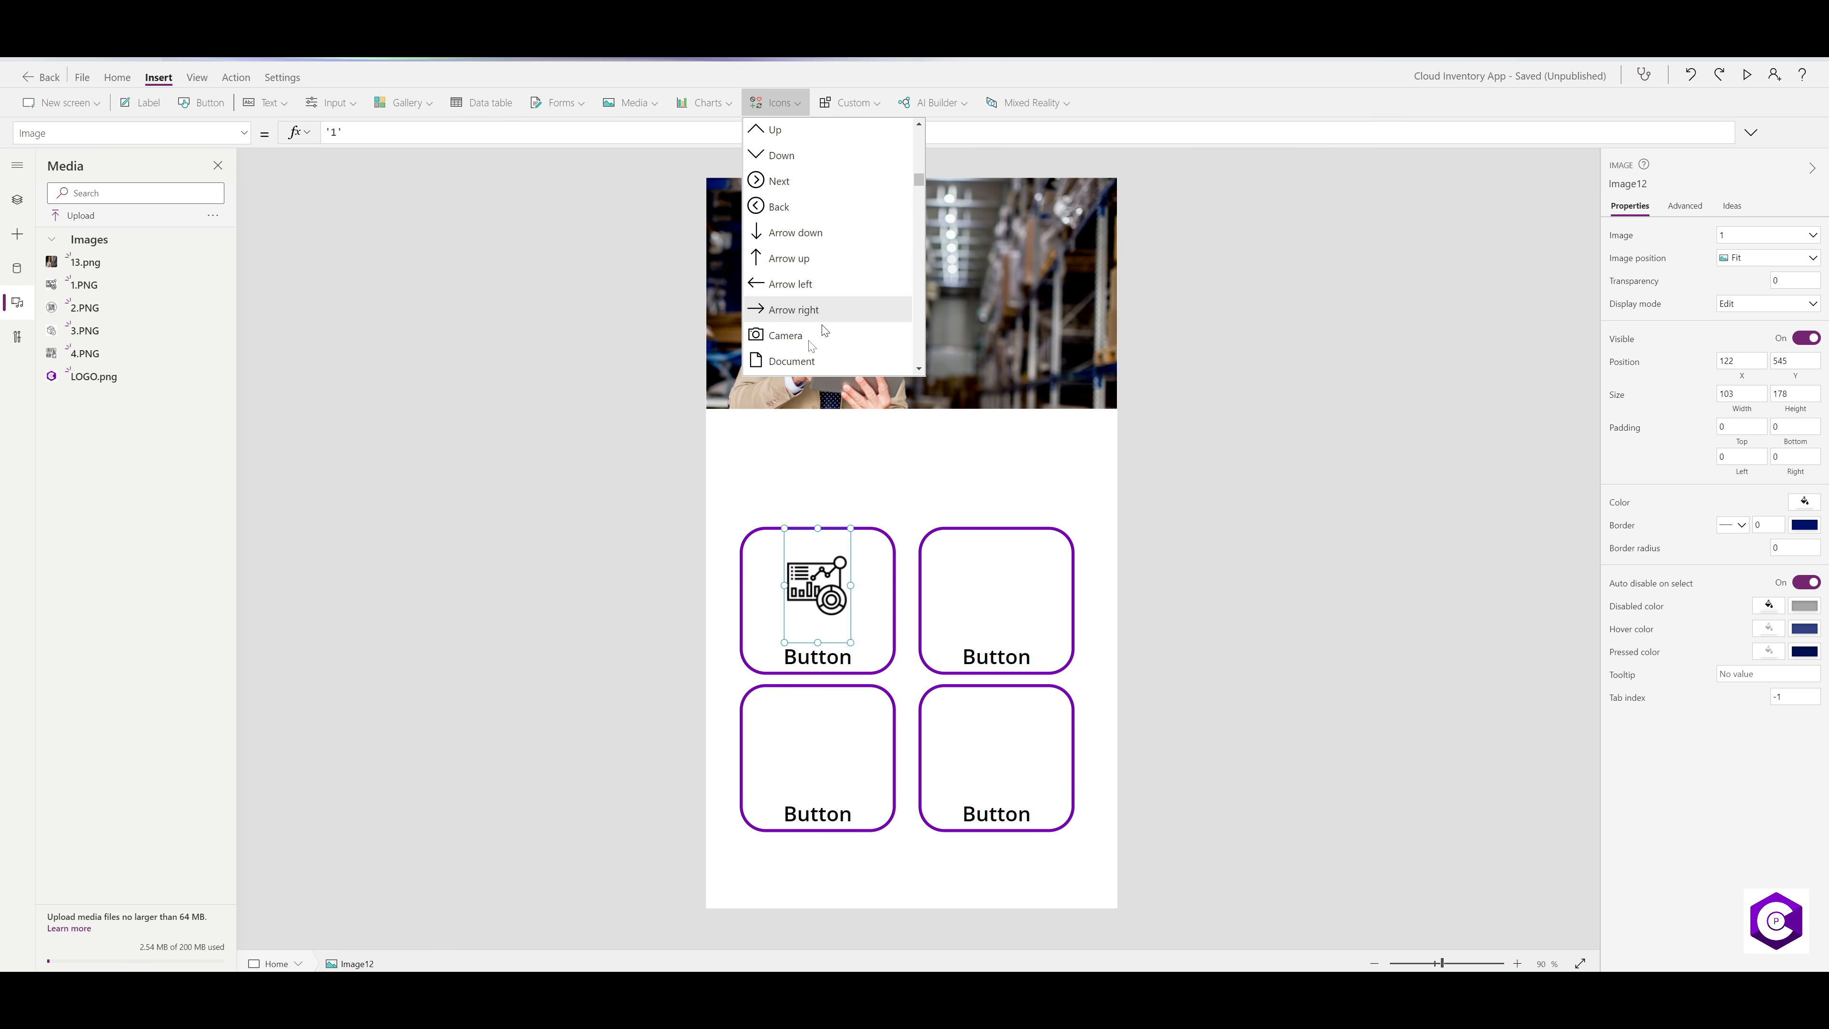
left_click(804, 105)
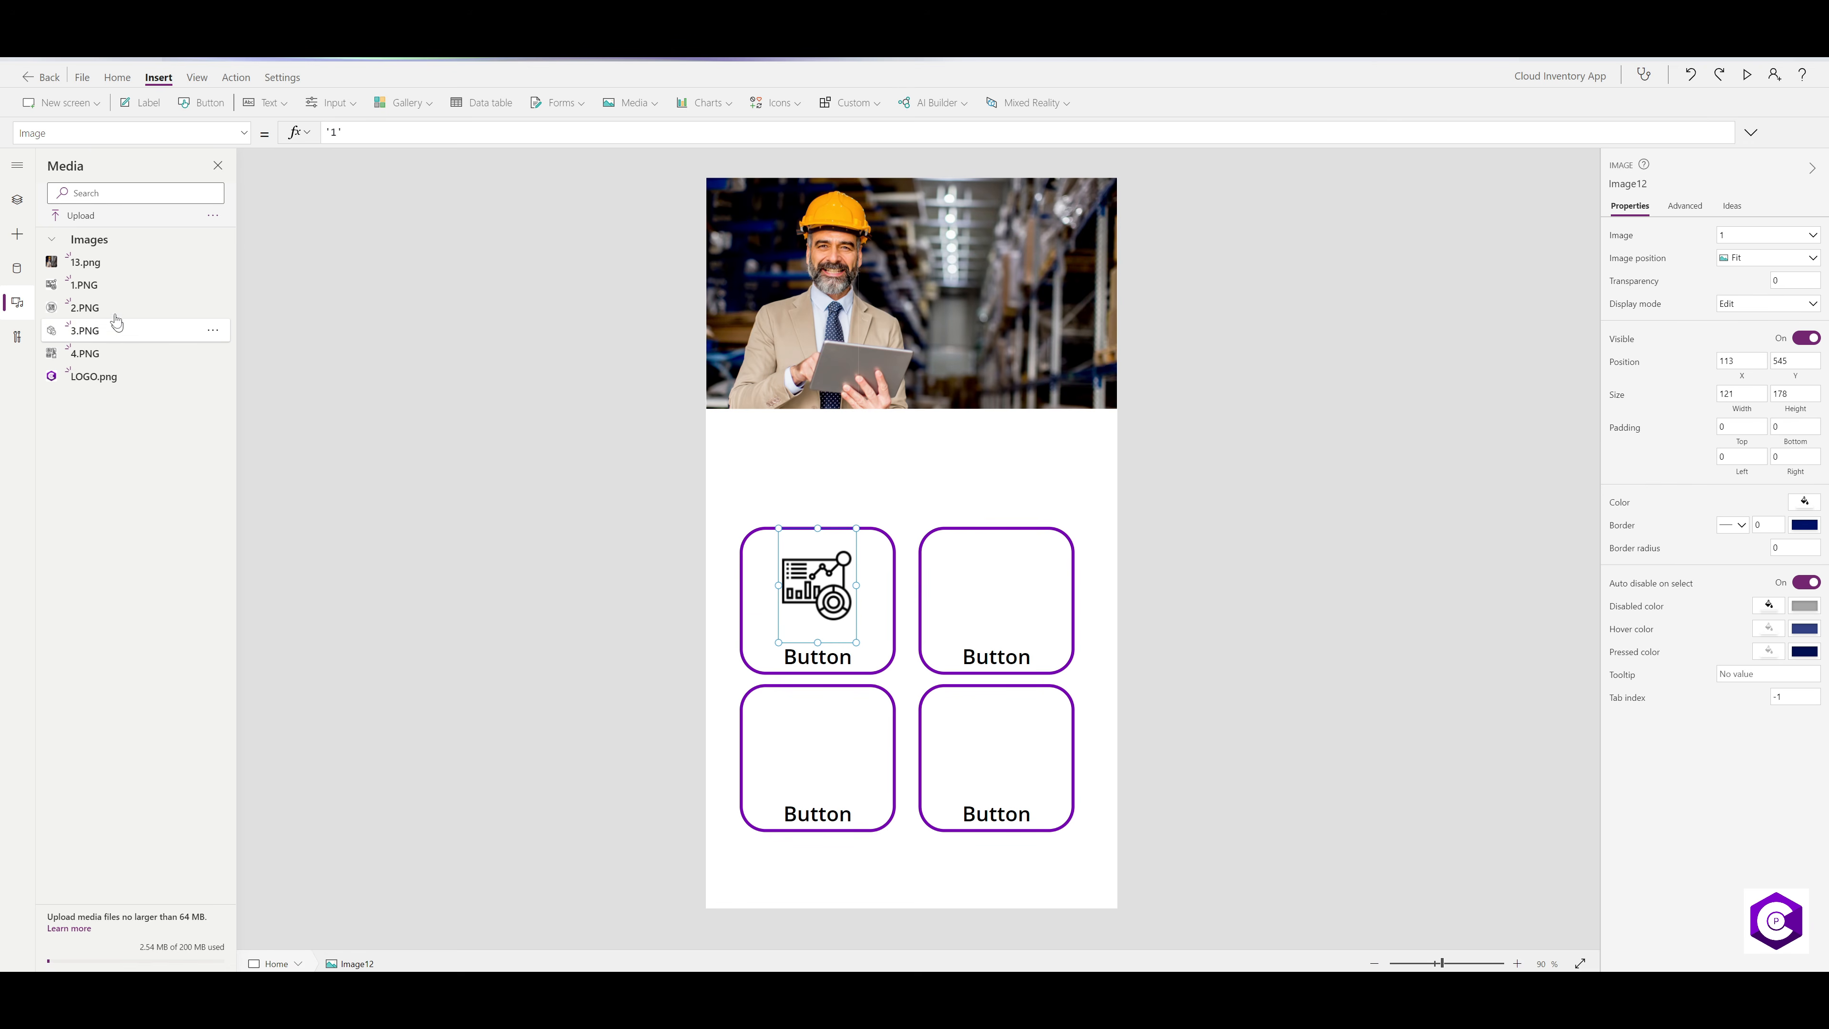
- Insert the images 2.PNG, 3.PNG and 4.PNG, and place one on each remaining button, with 4.PNG at about X 385, Y 820
left_click(109, 311)
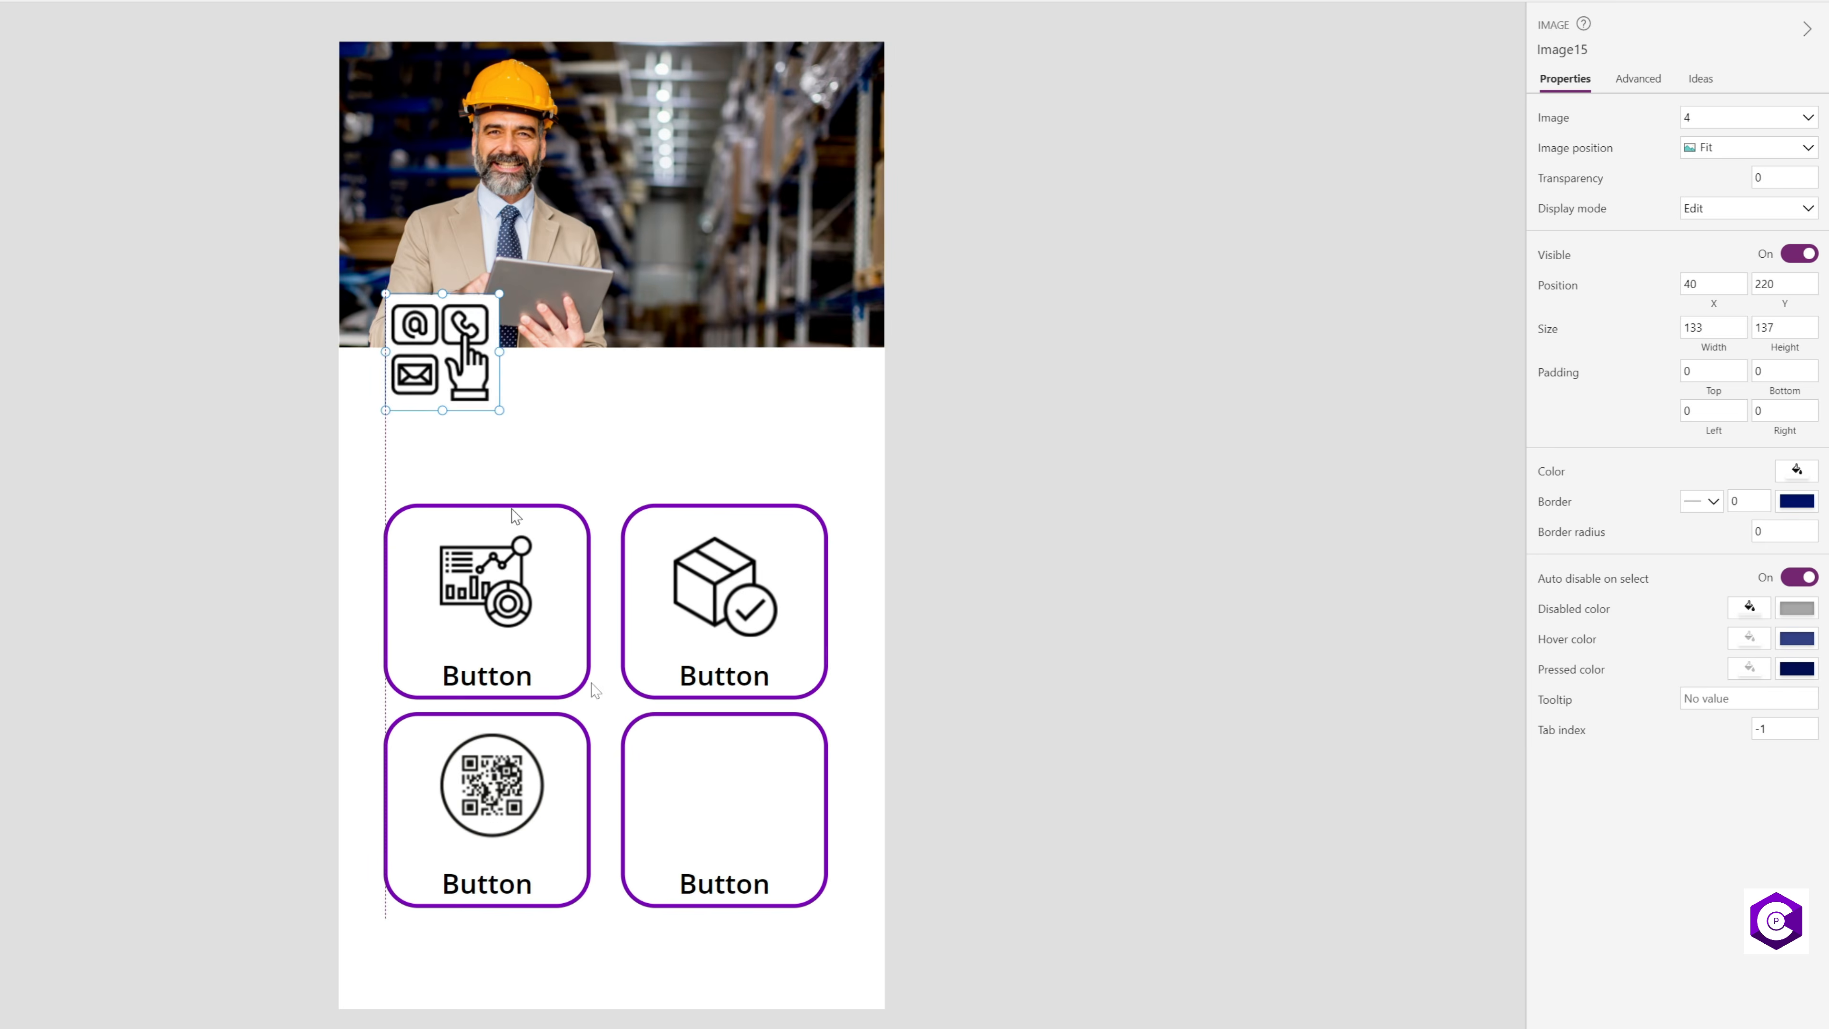
left_click_drag(791, 400, 963, 787)
left_click_drag(680, 852, 719, 789)
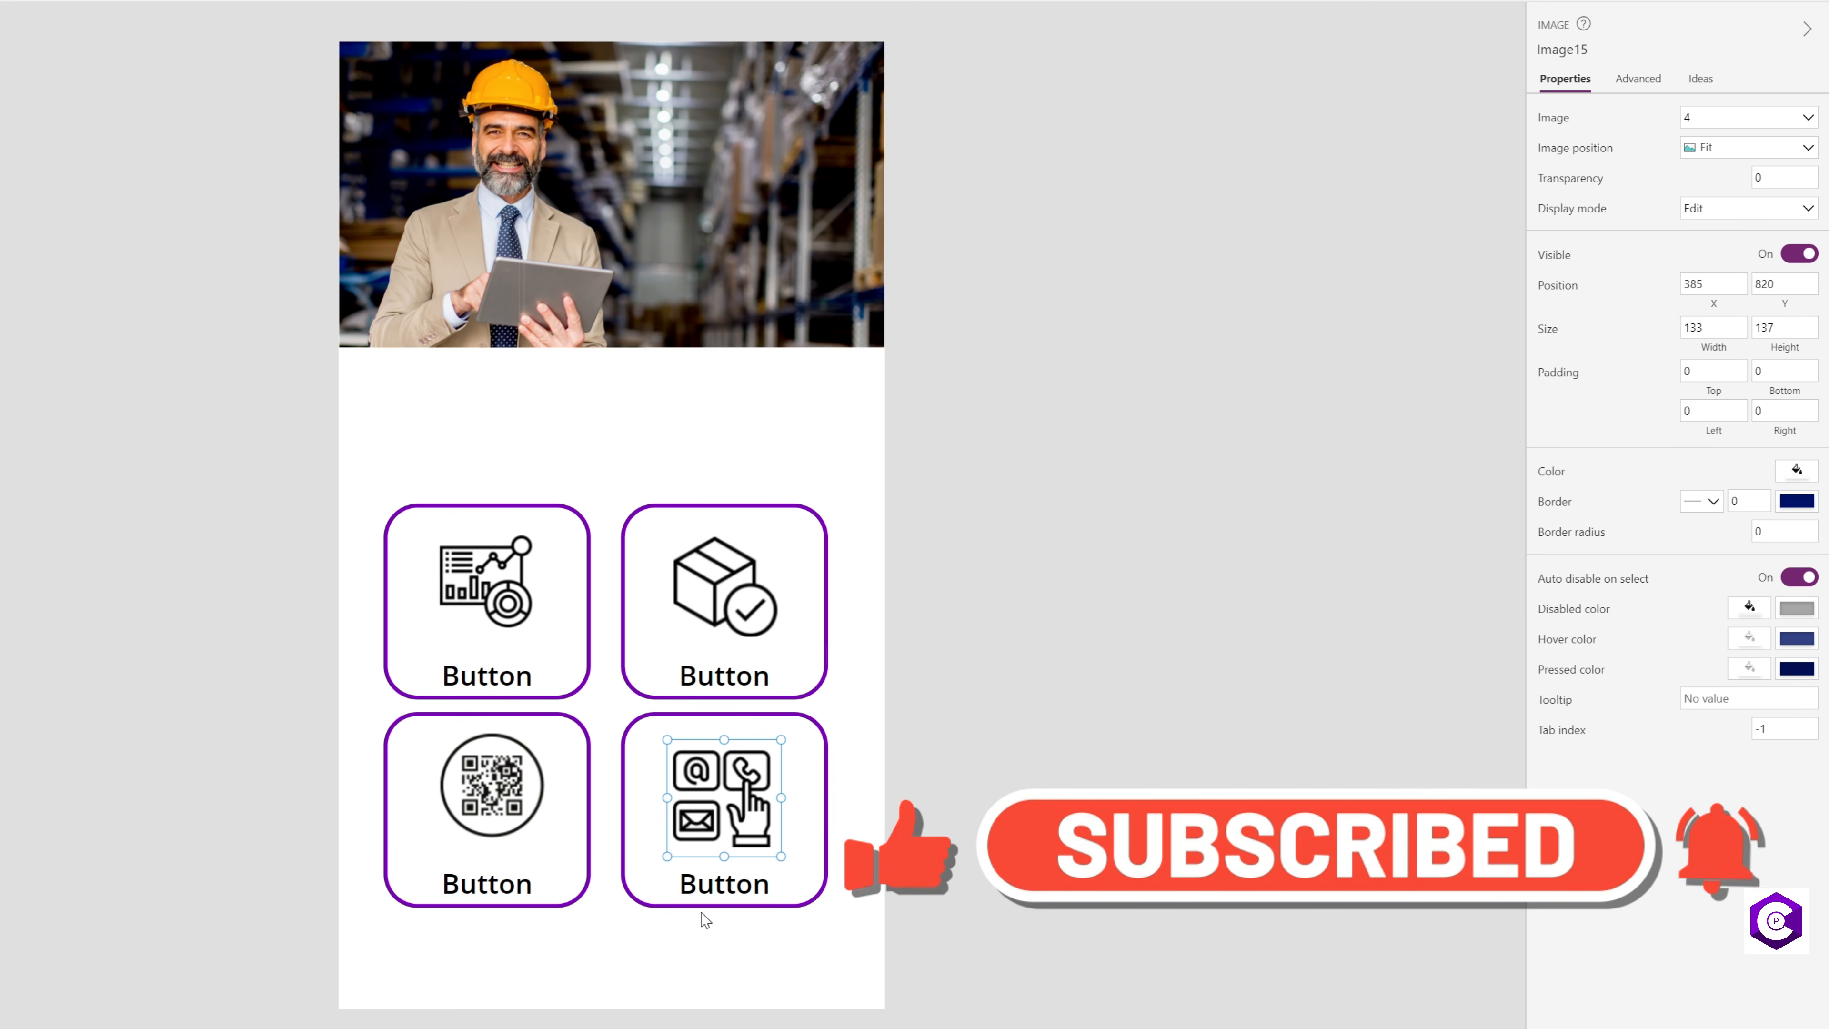
- Change the text of the upper-left button with the chart image to Dashboard
left_click(506, 685)
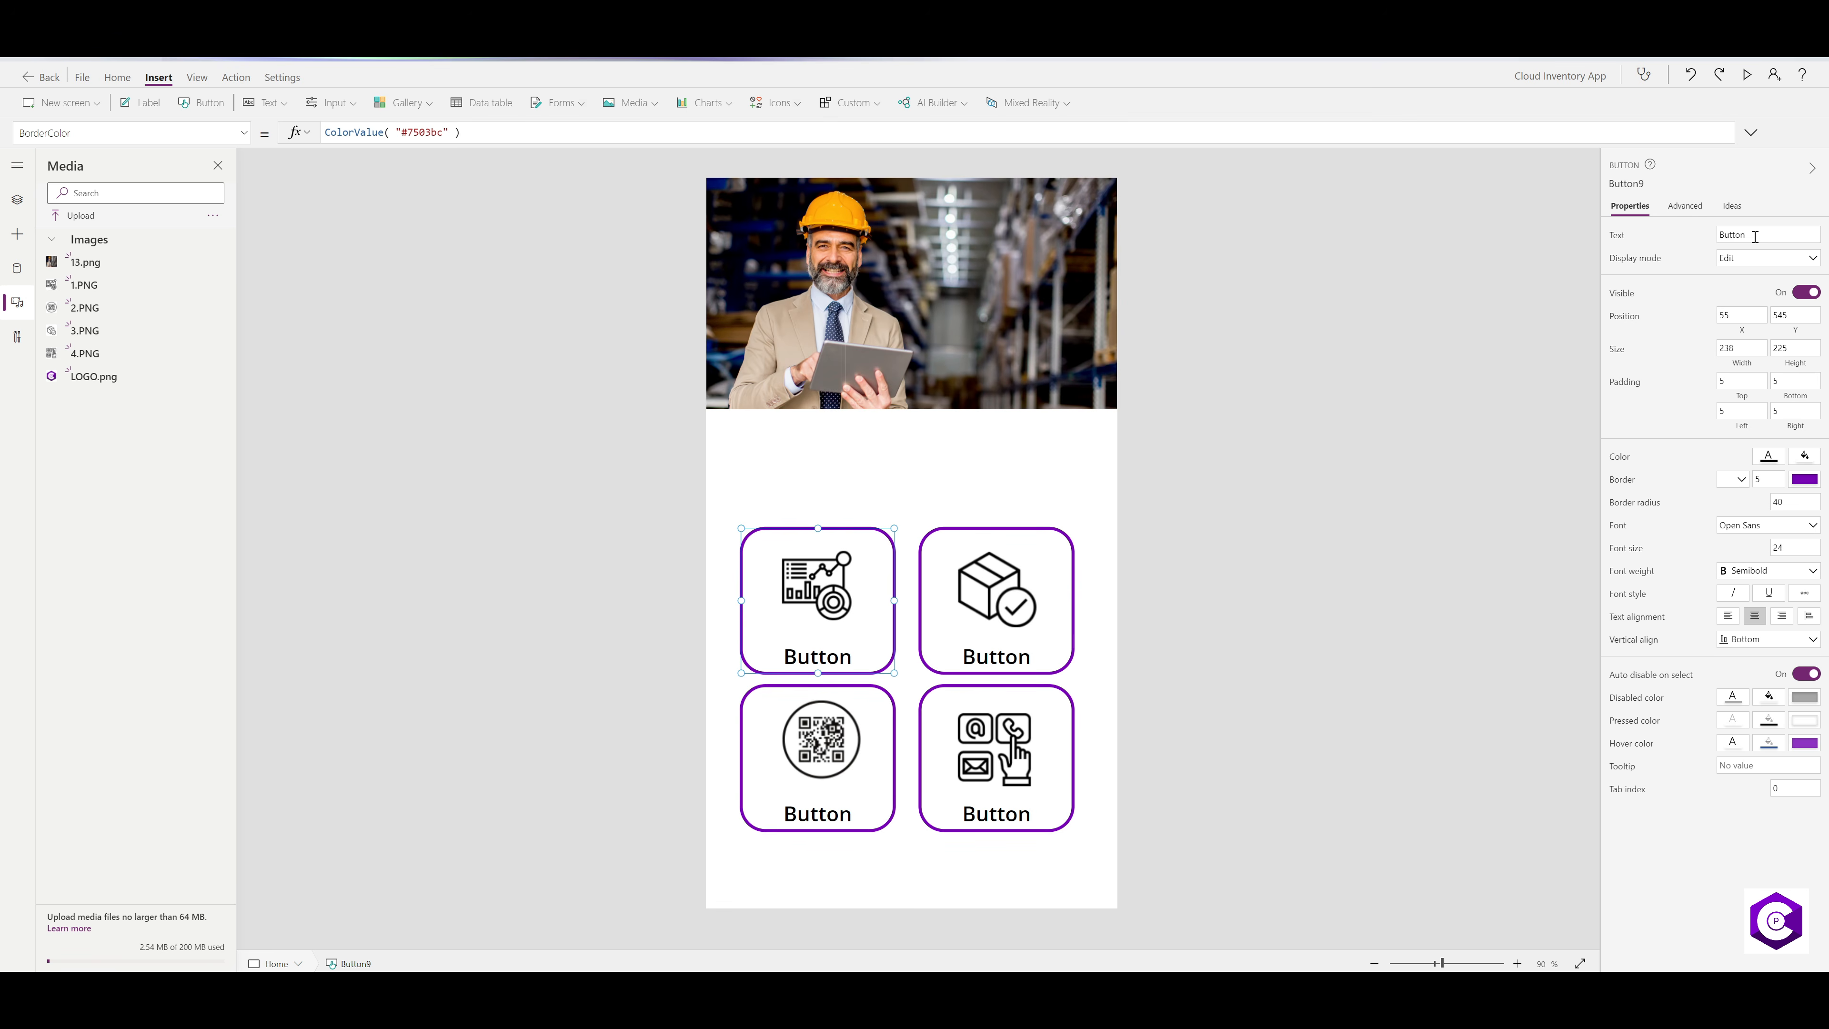
left_click_drag(1755, 237, 1659, 248)
key("Caps_Lock")
type("Da")
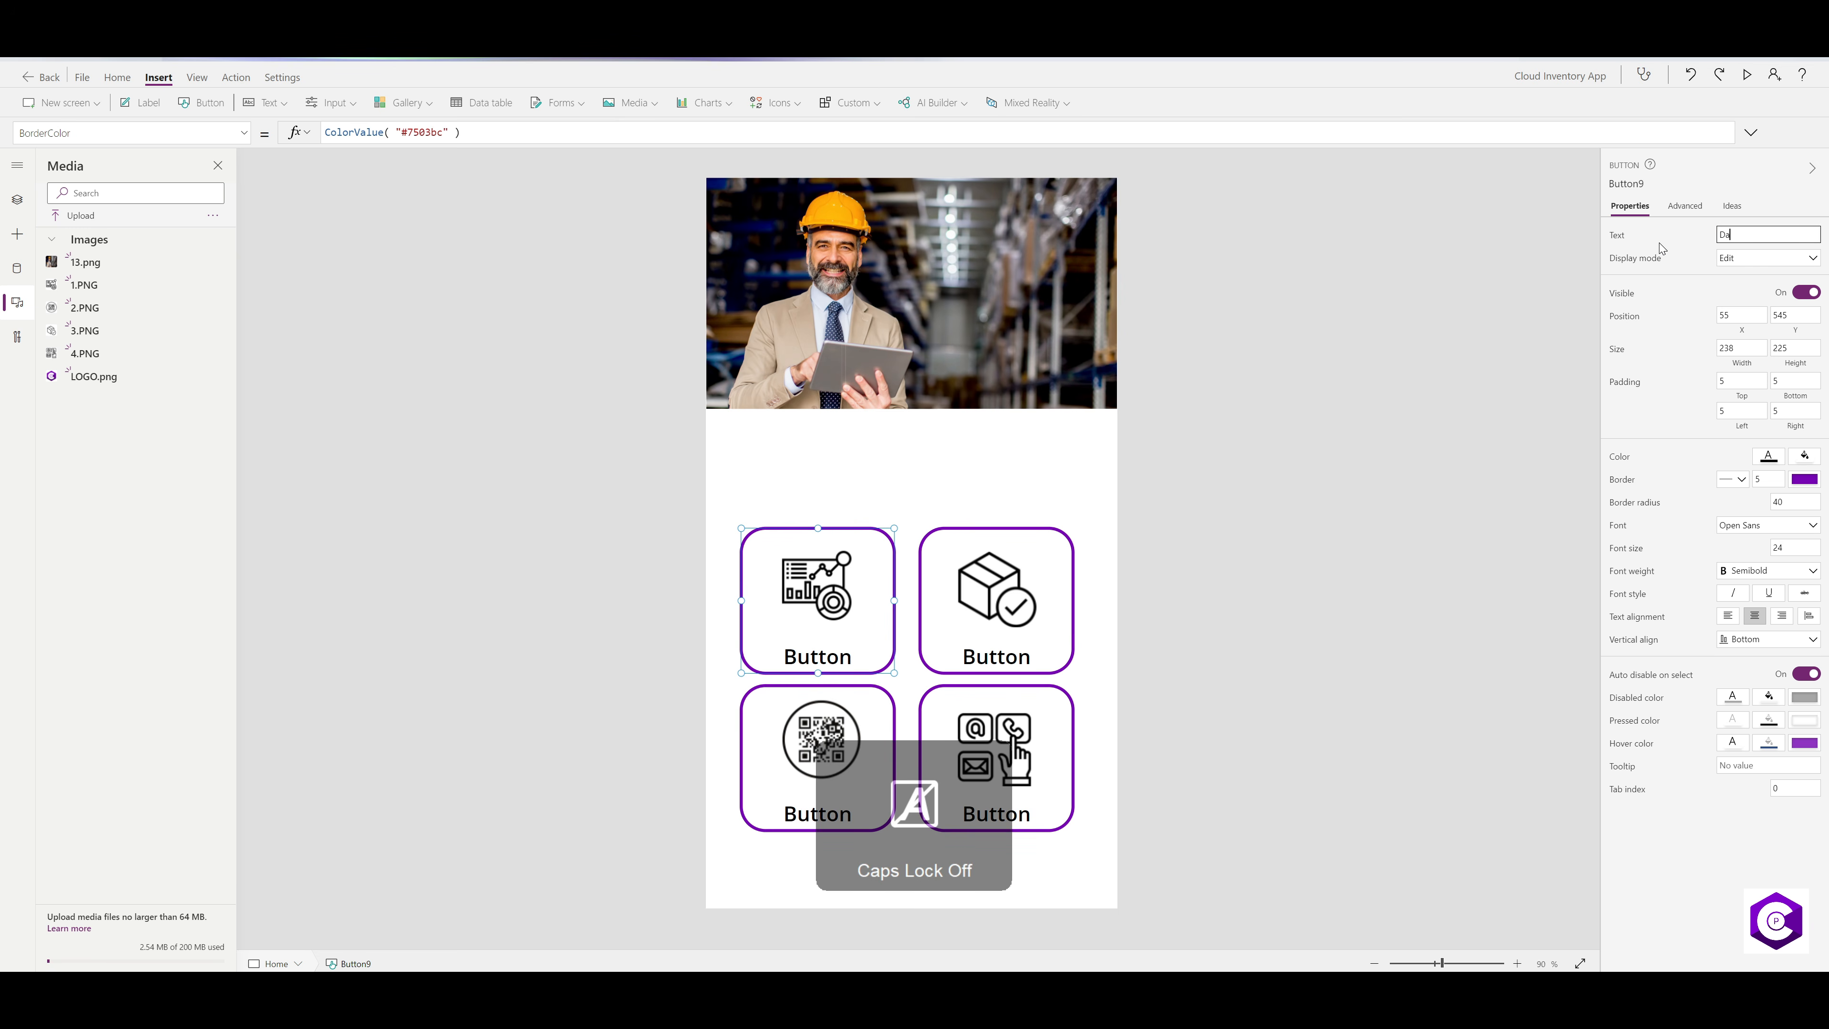
type("shboard")
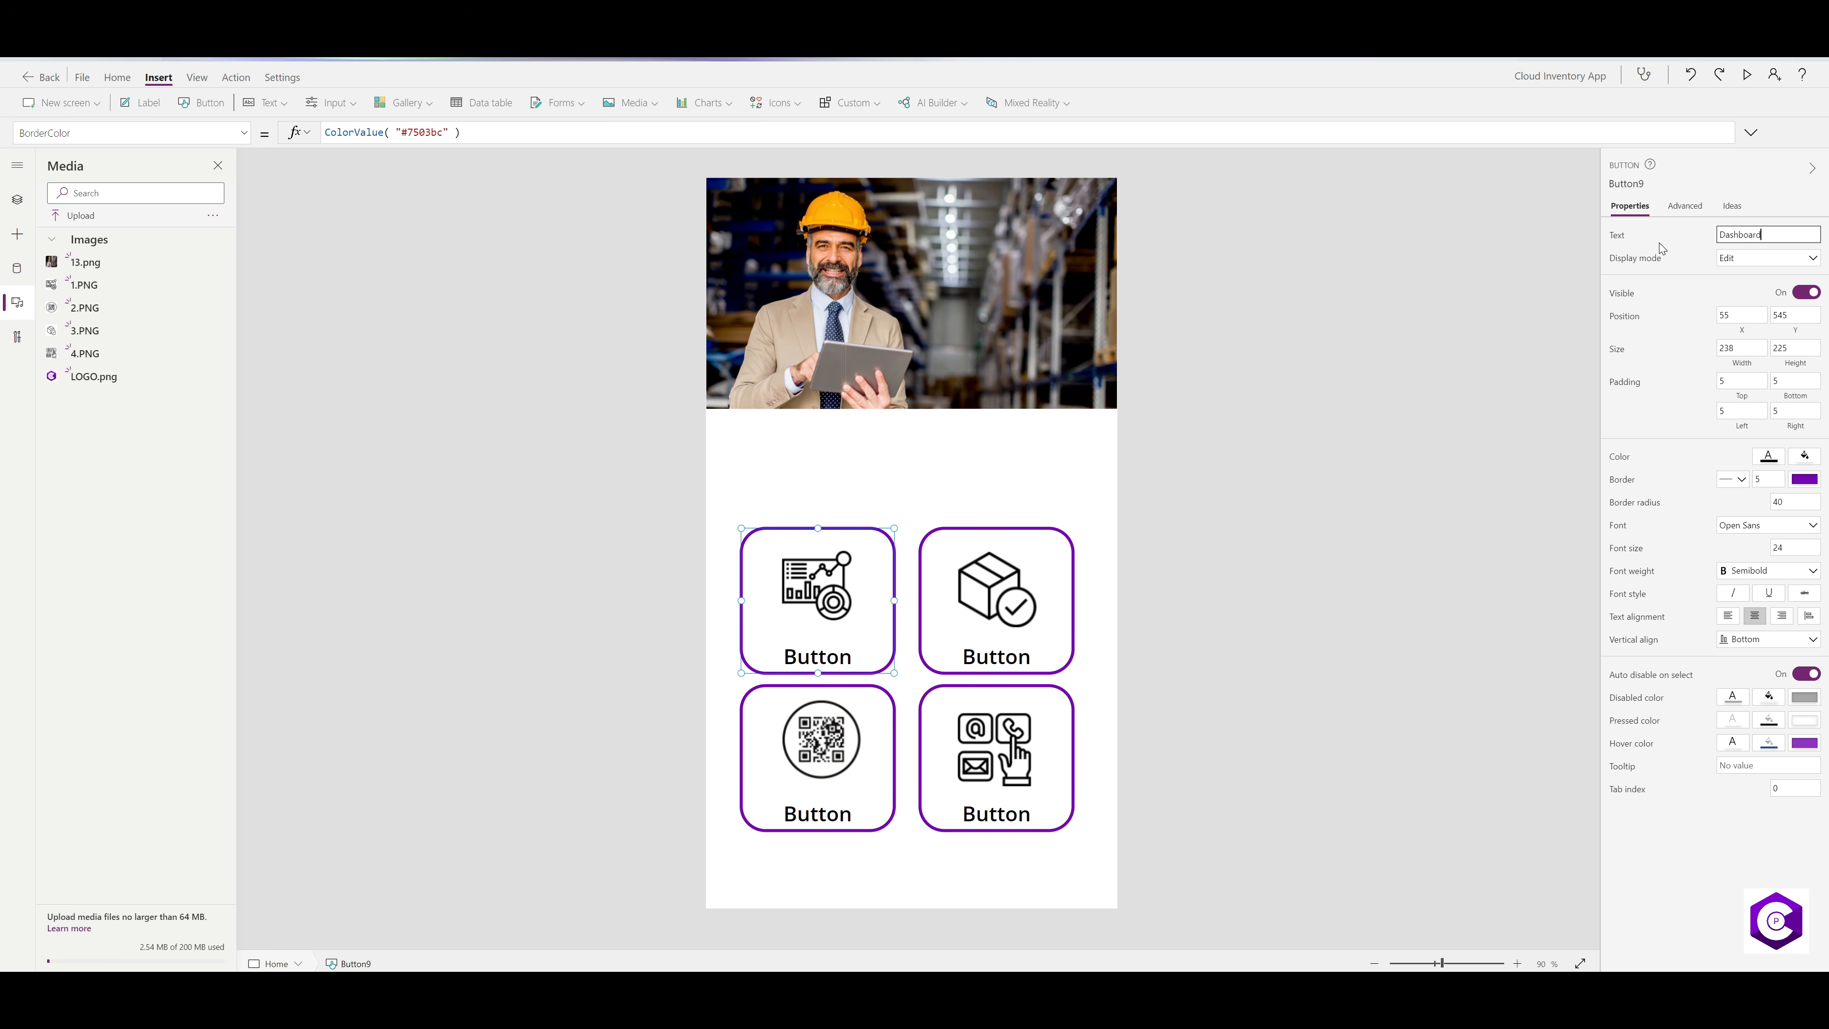
key("Tab")
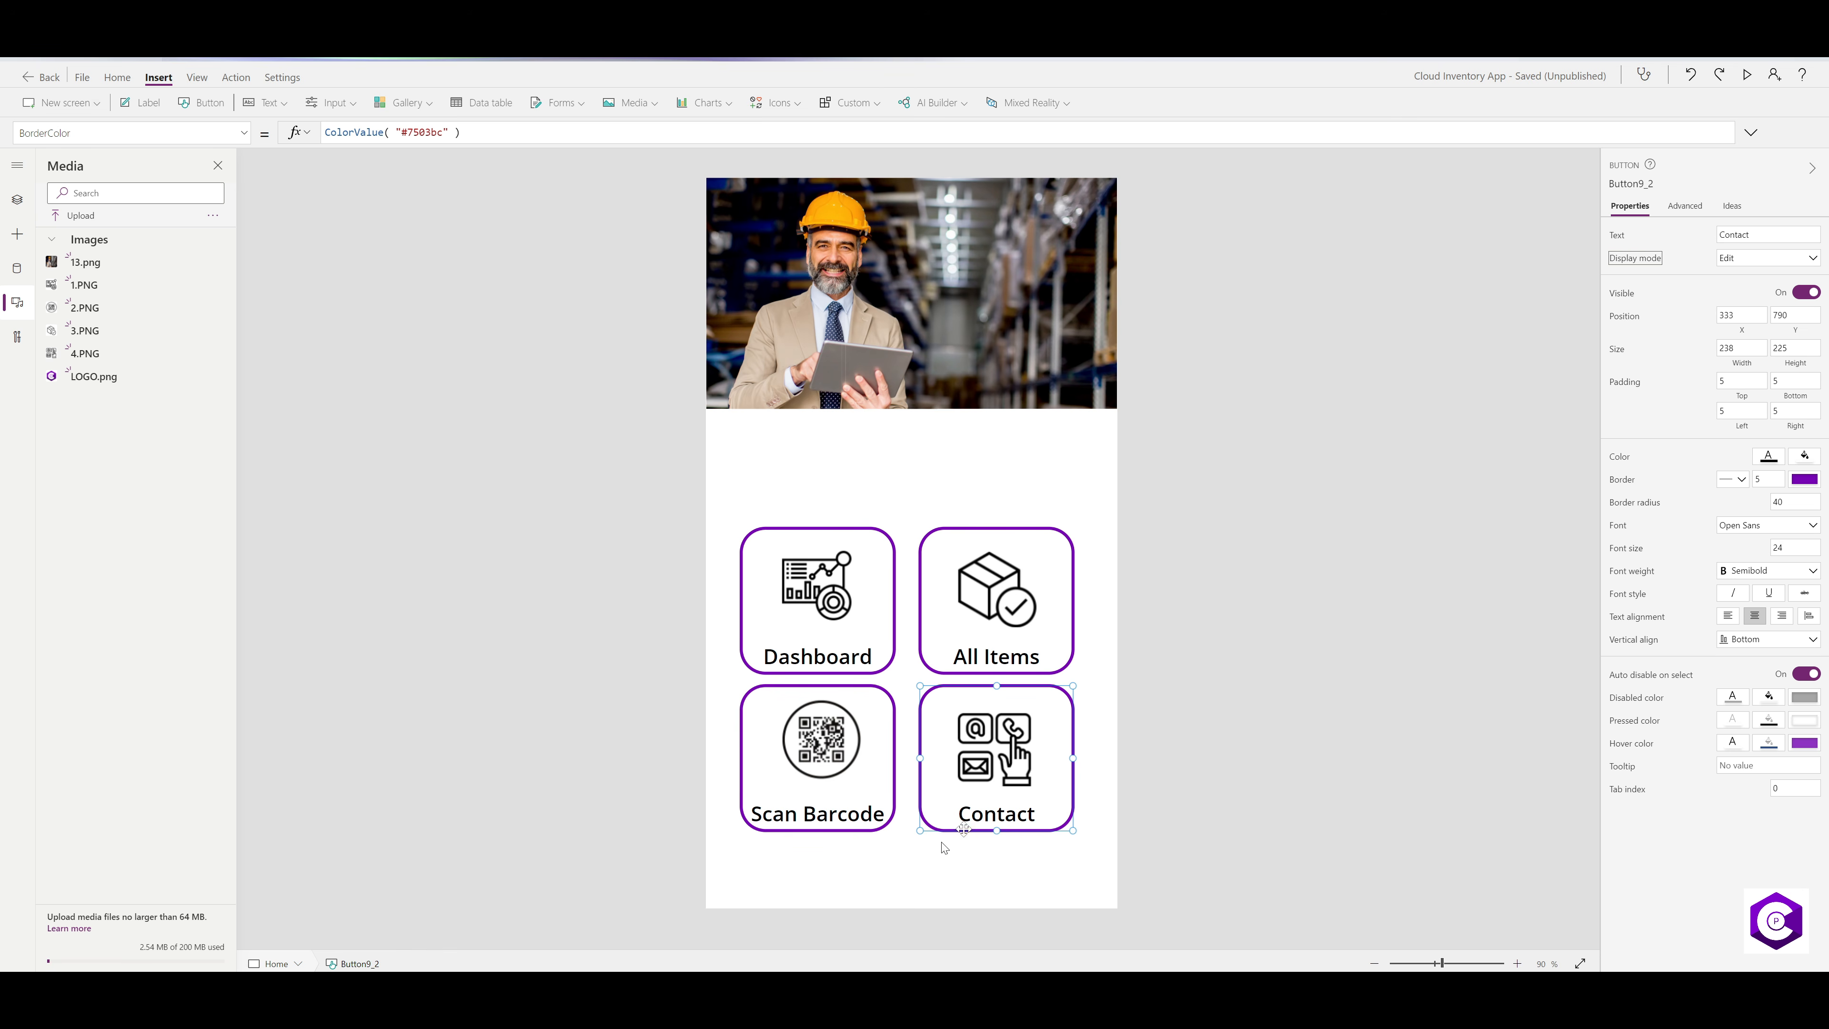
- Insert a text label about 285 wide at X 355, Y 400 beneath the banner, and place a shrunken LOGO.png image beside it
left_click(1040, 821)
left_click(139, 108)
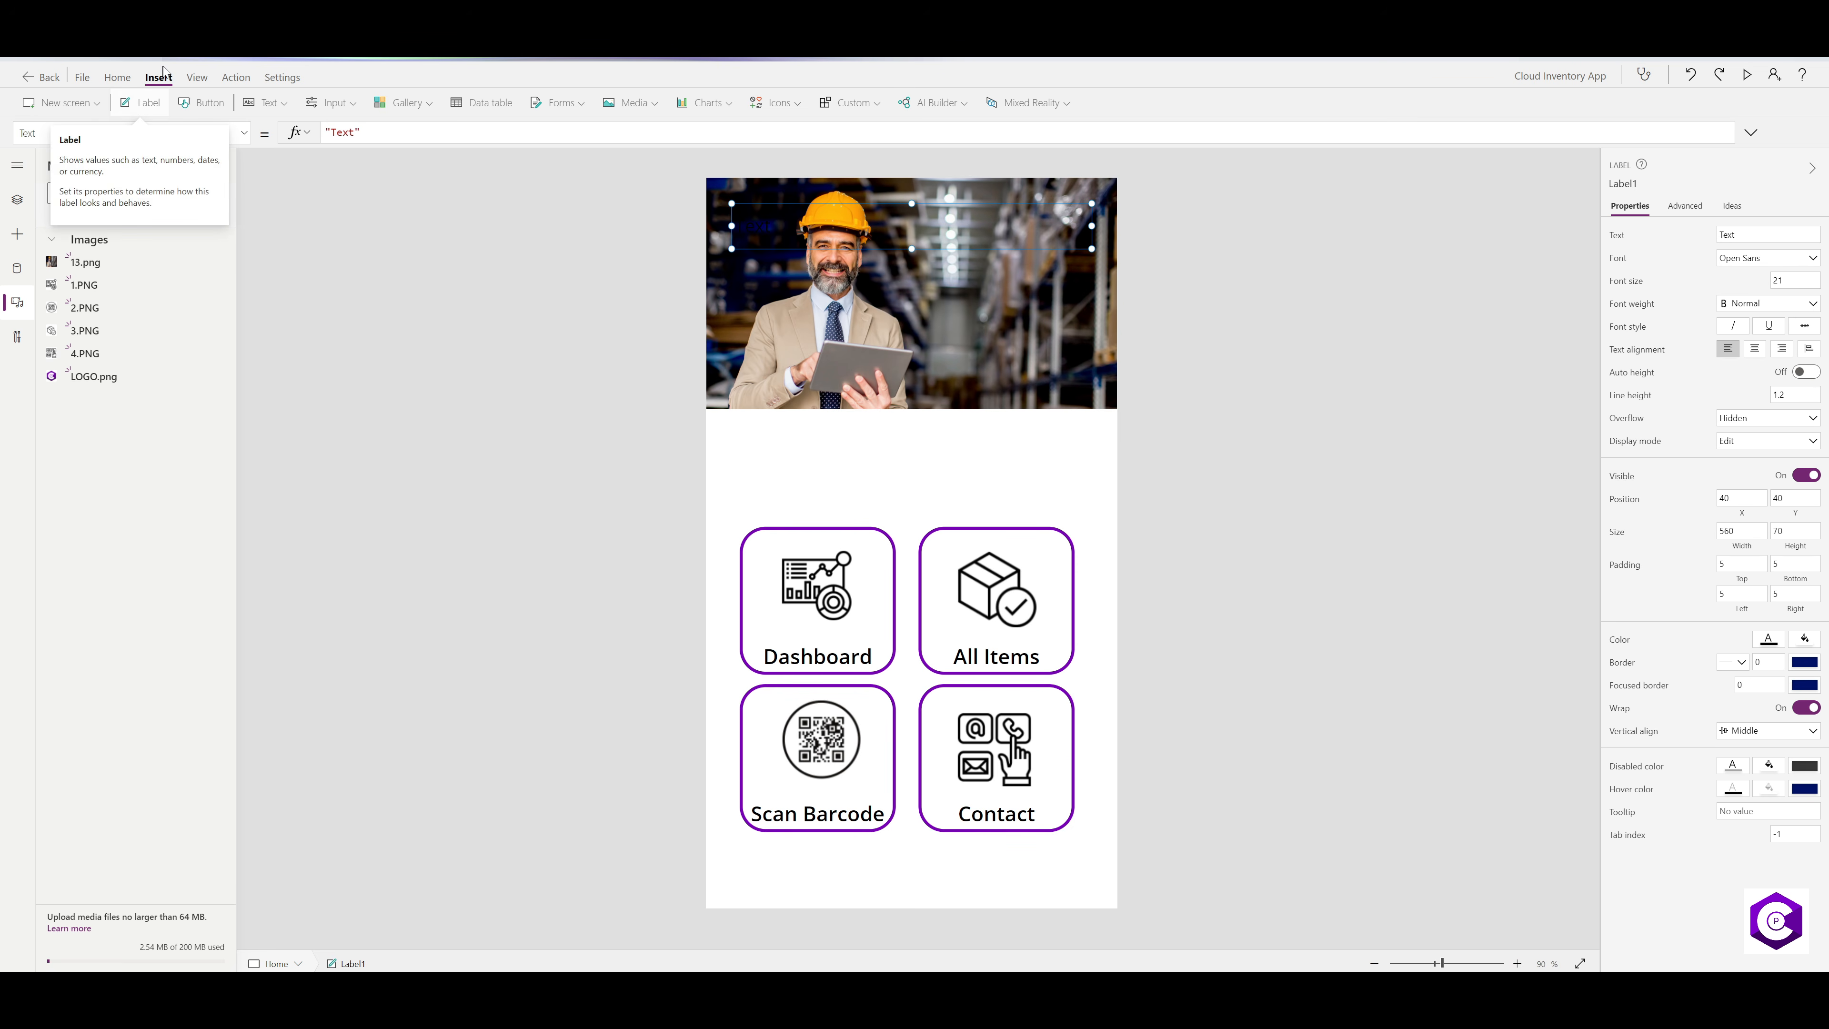
left_click(143, 106)
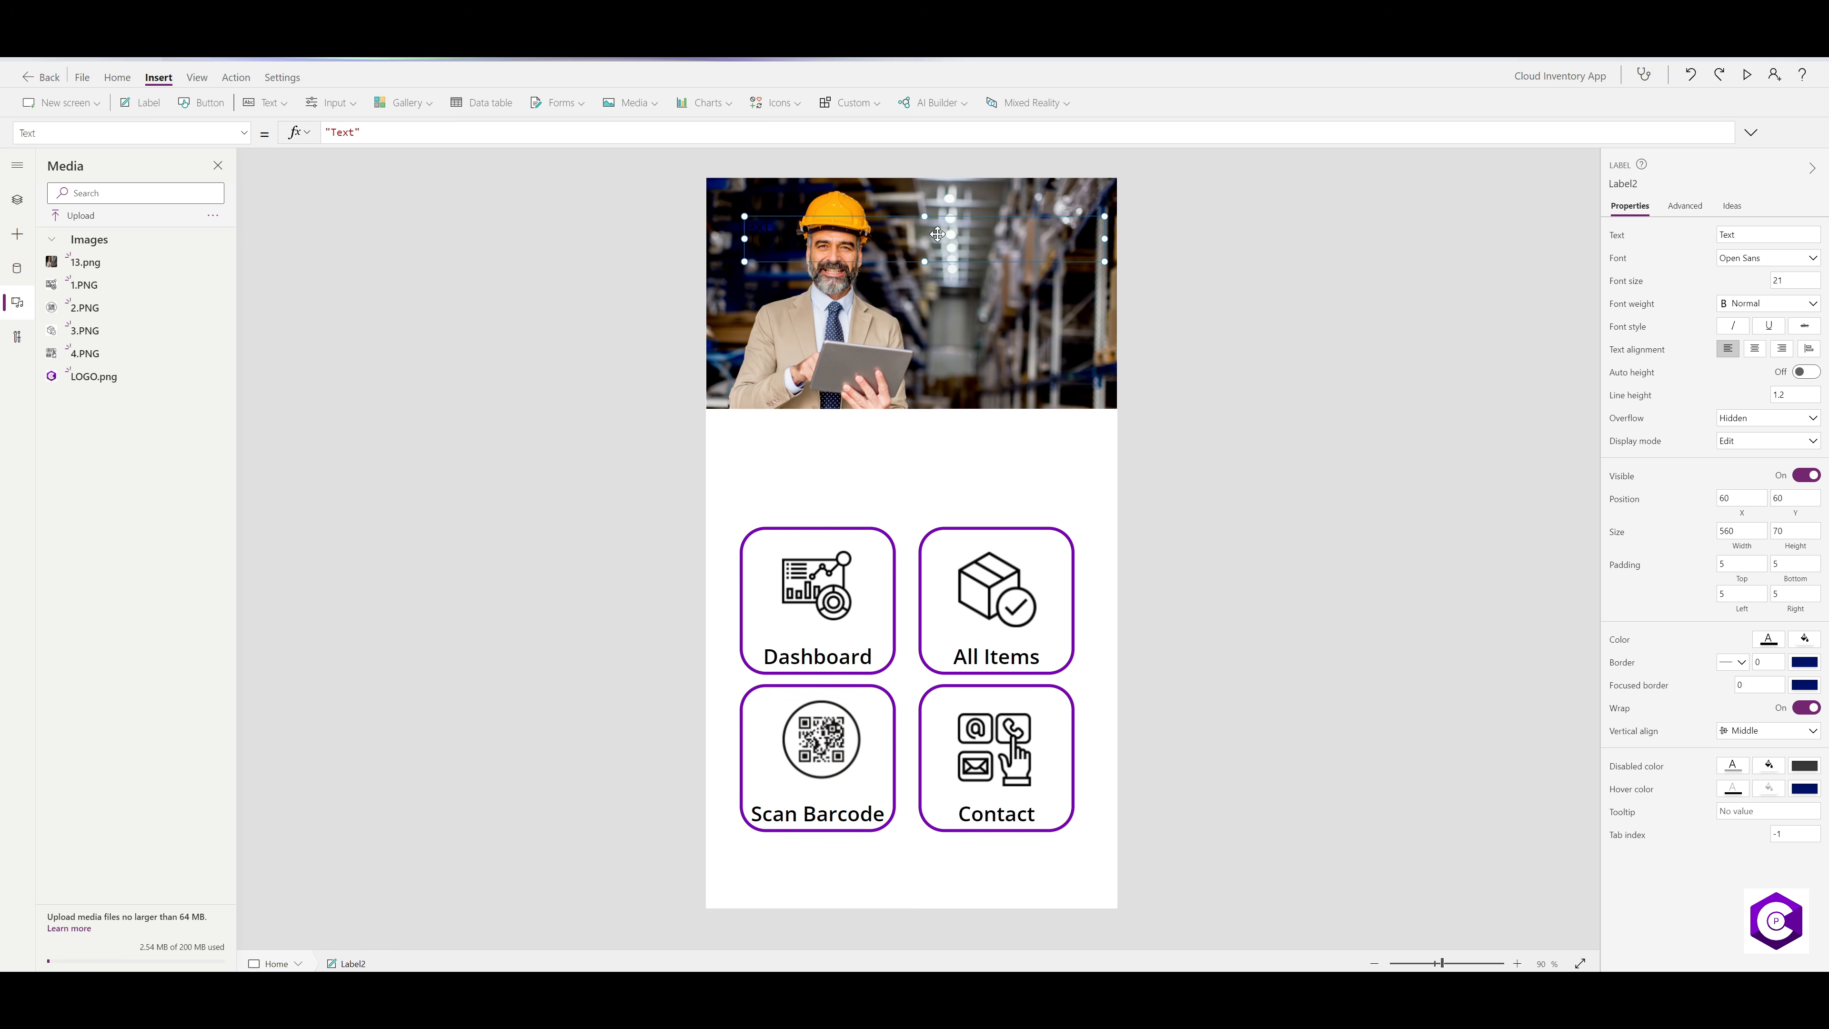
left_click_drag(937, 234, 957, 451)
left_click_drag(756, 456, 934, 456)
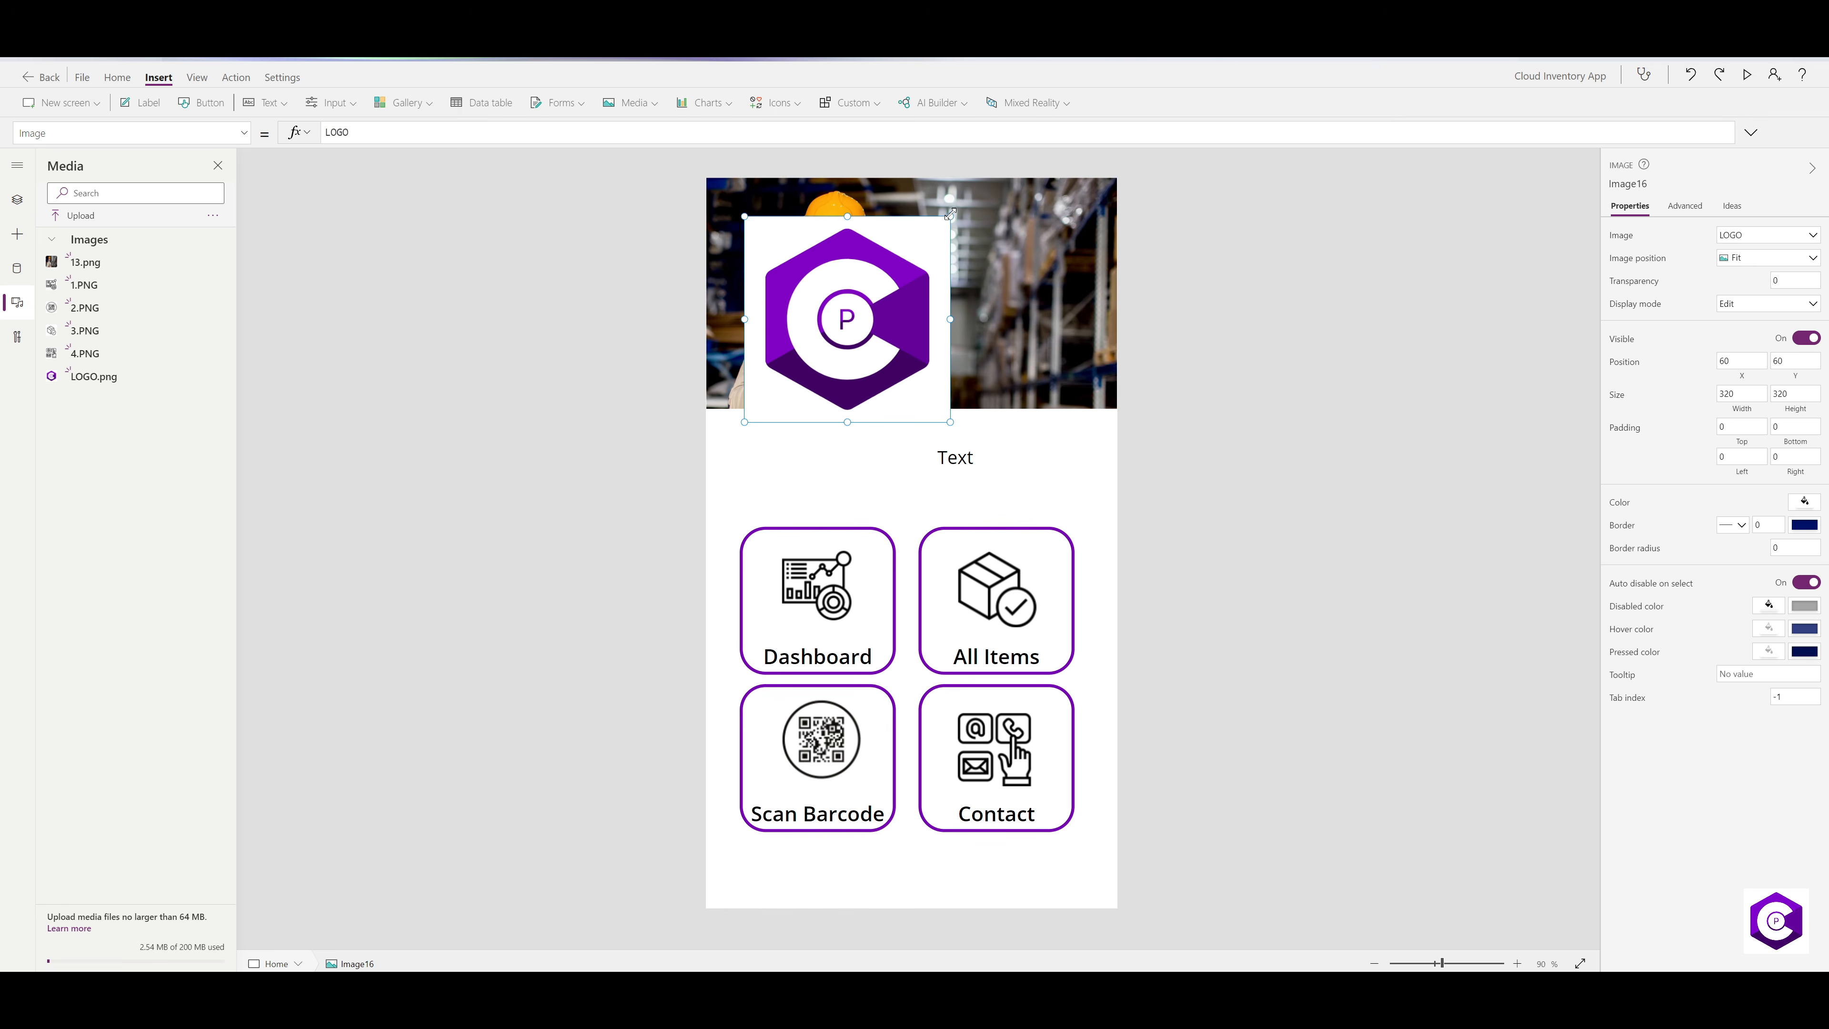
left_click_drag(949, 217, 802, 456)
- Change the text of the label beside the logo to Cloud Inventory Management
left_click(980, 462)
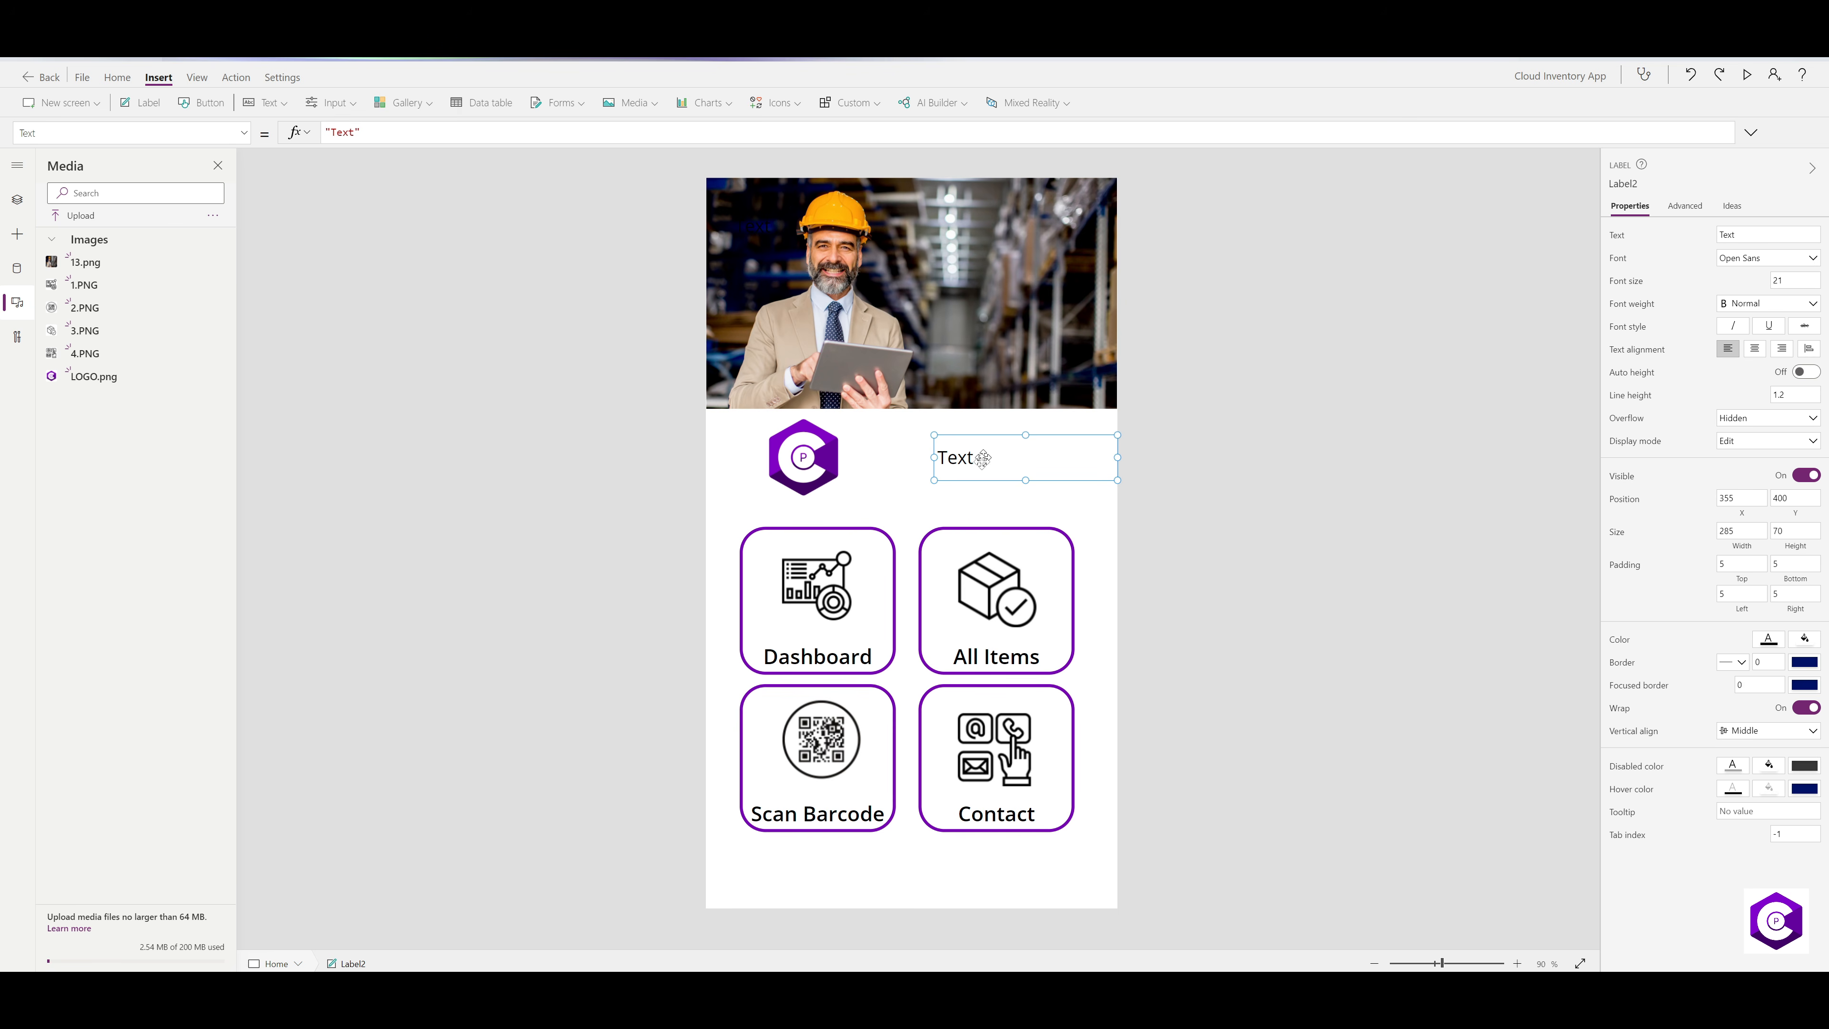
left_click(1767, 235)
key("Caps_Lock")
key("Caps_Lock")
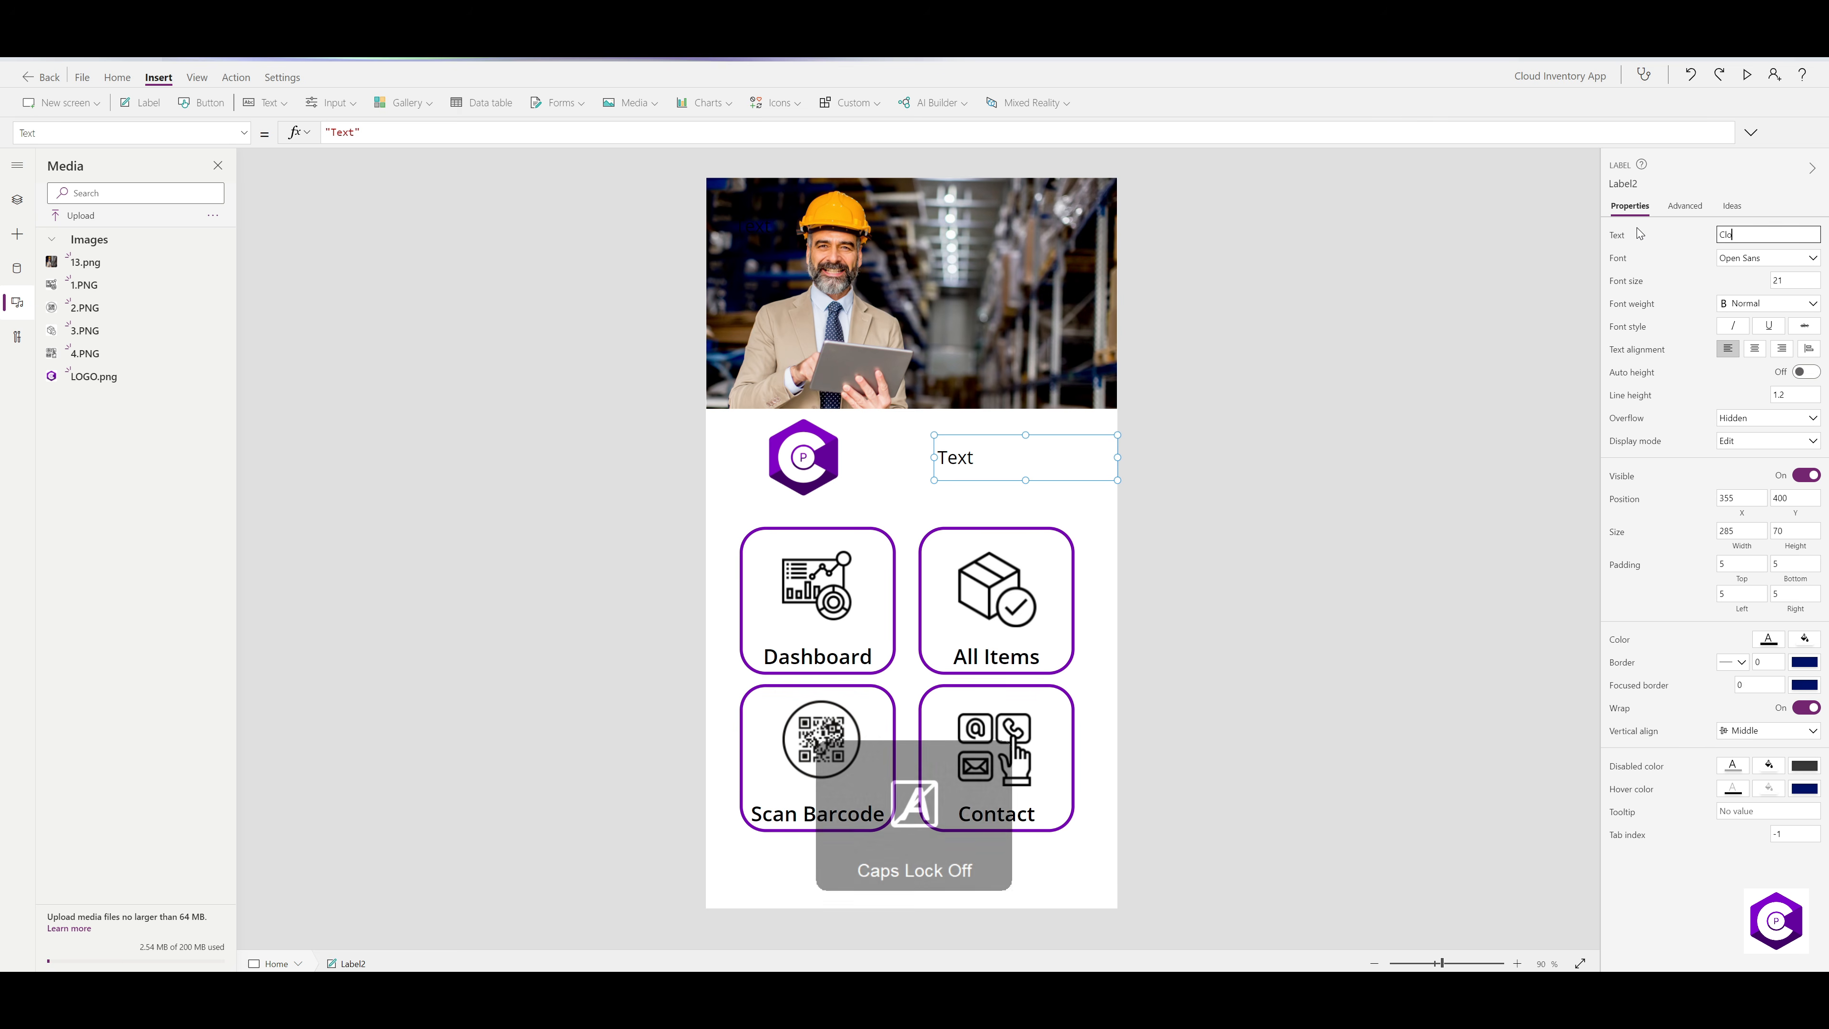
type("Cloud Inventory Management")
key("Tab")
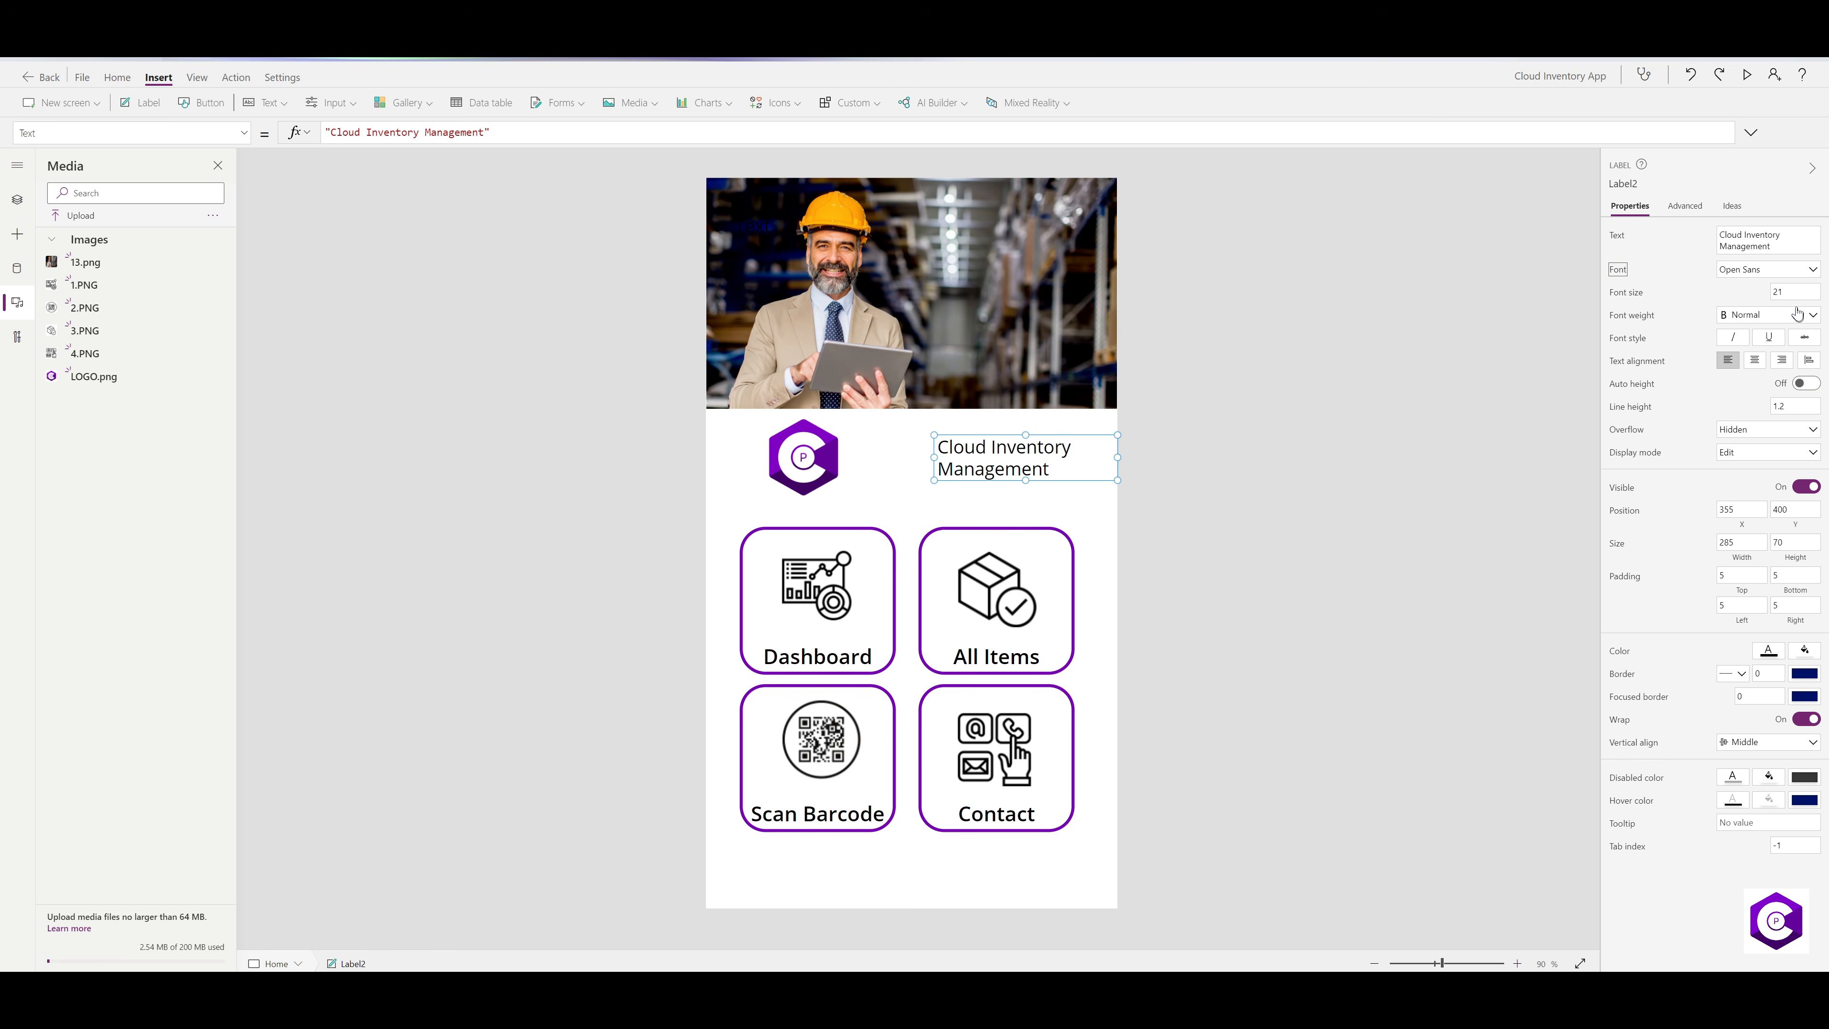
- Set the Cloud Inventory Management label's font size to 30 and its font weight to Bold
left_click(1797, 292)
double_click(1797, 292)
type("30")
key("Tab")
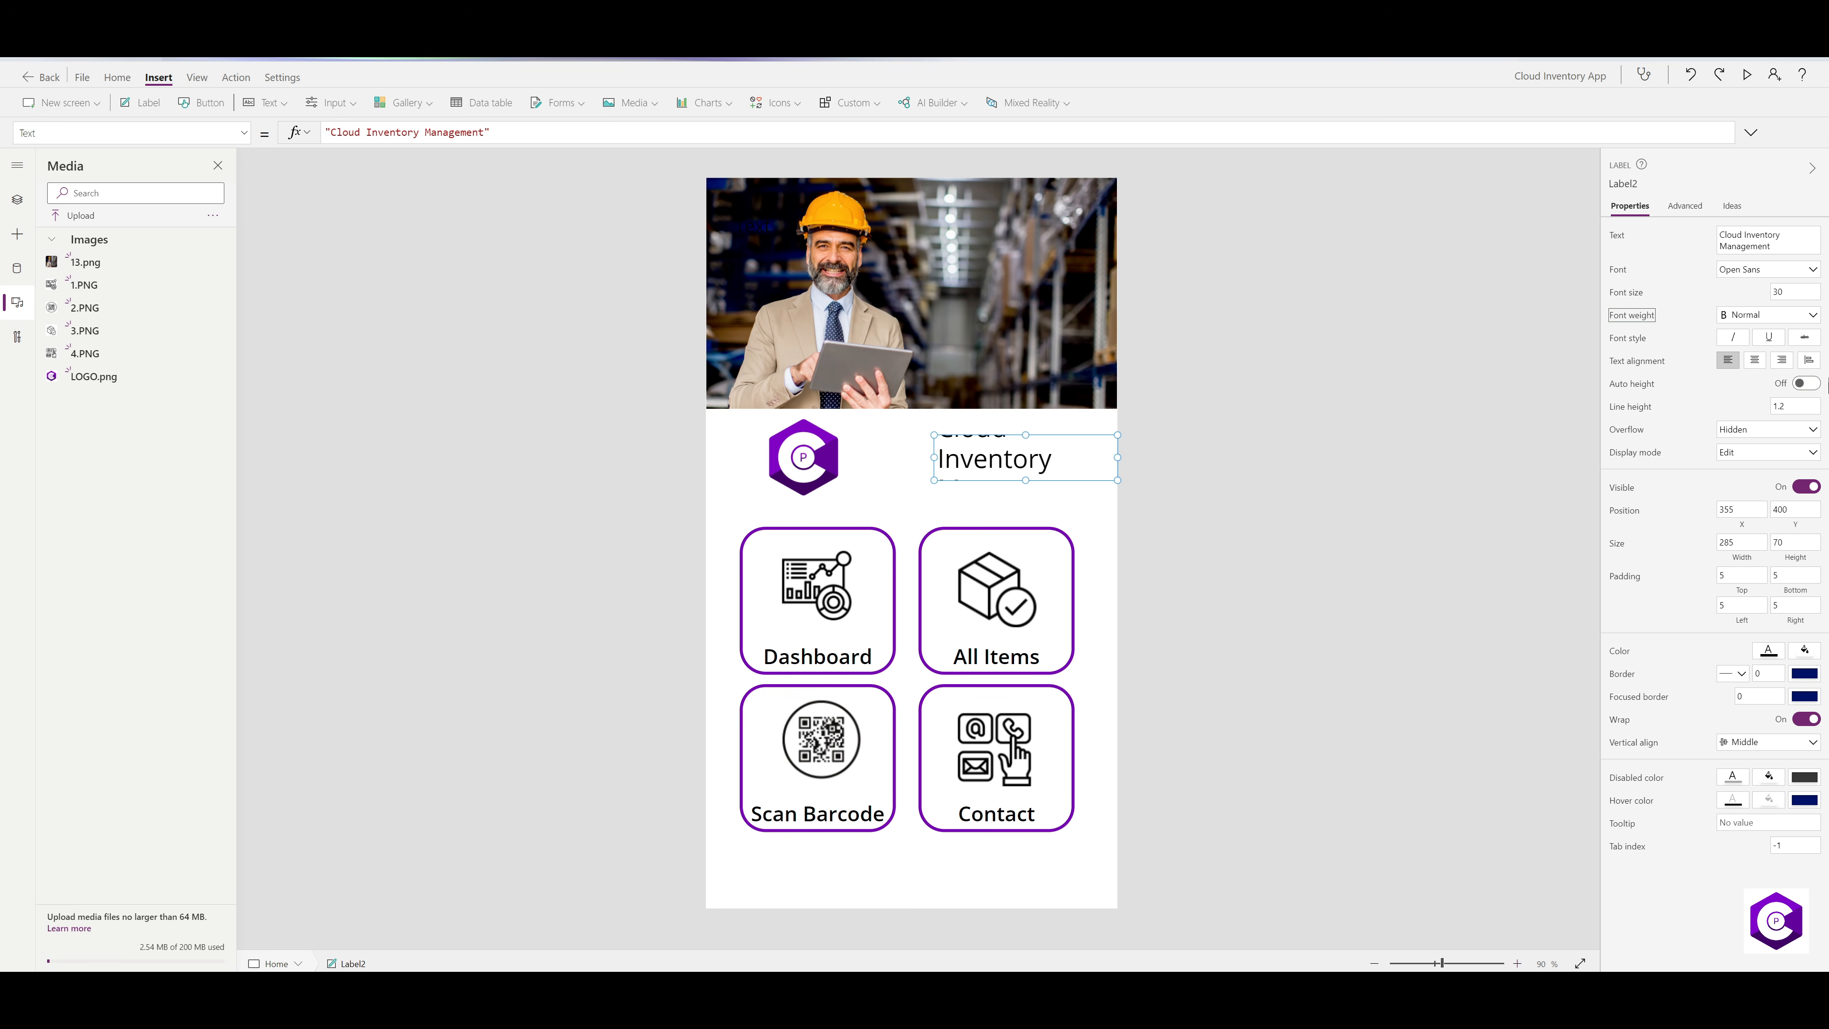
left_click(1769, 314)
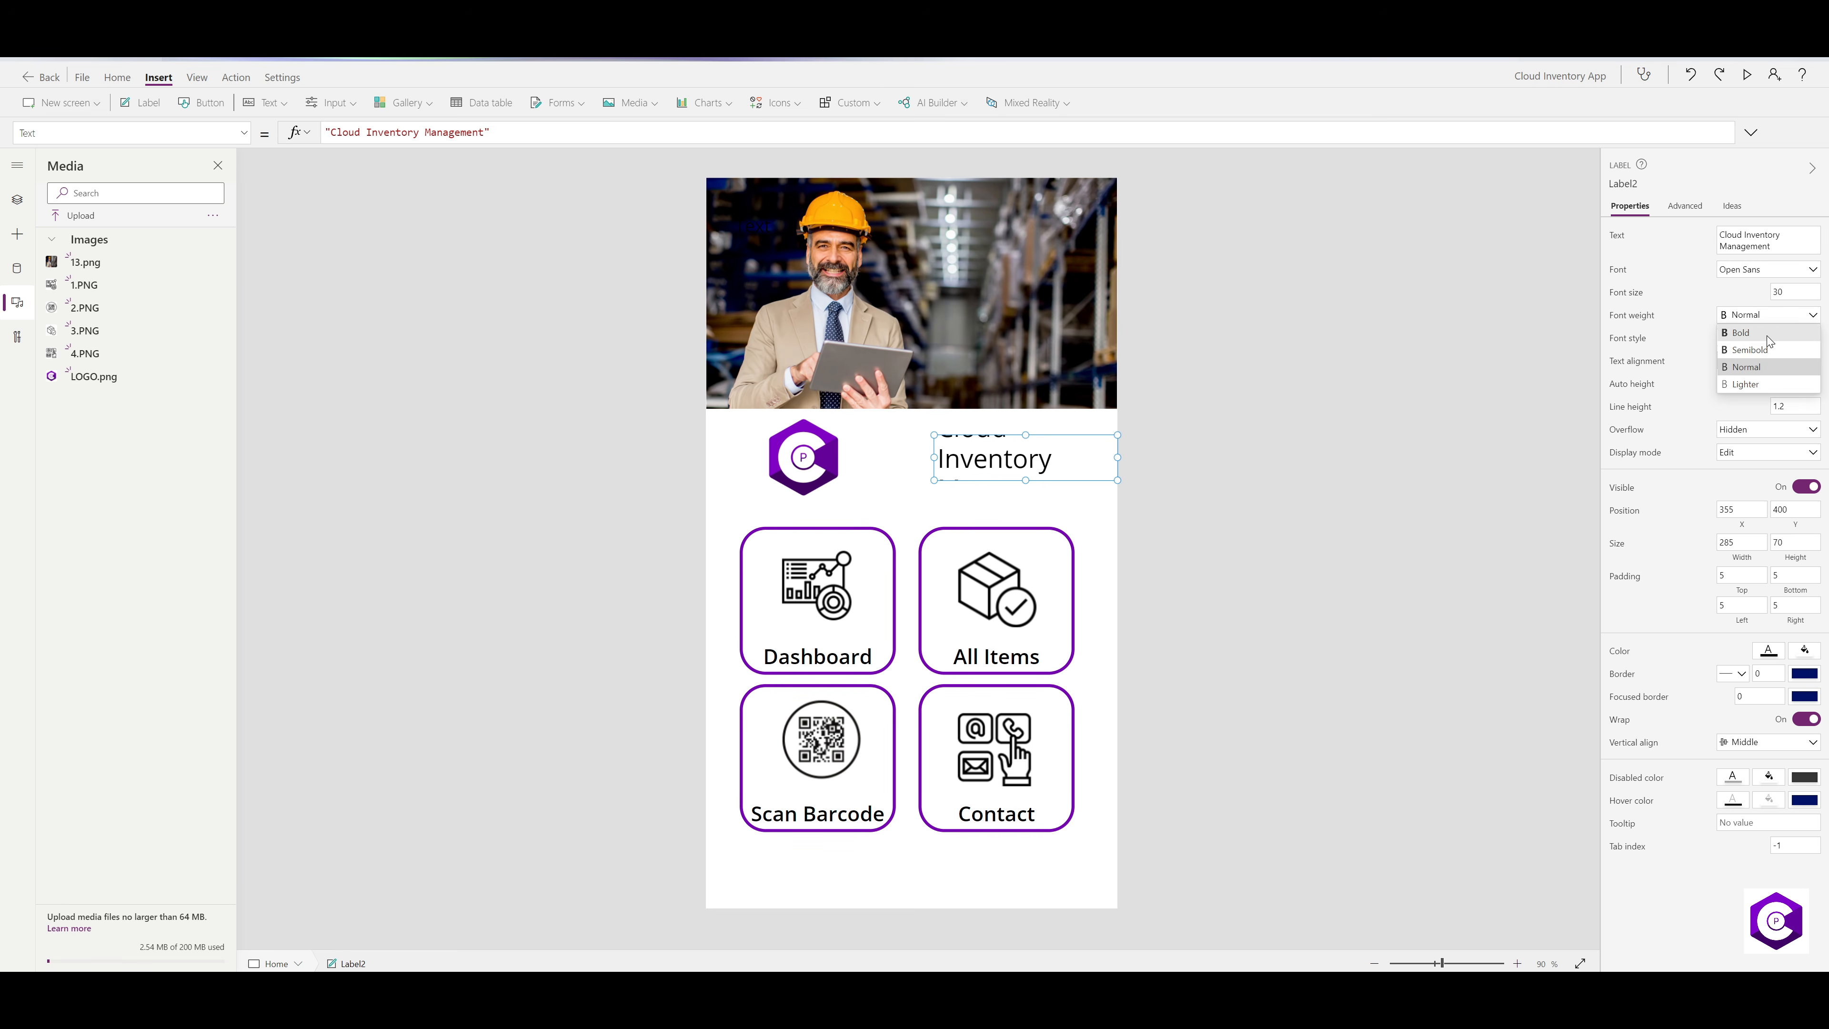
left_click(1768, 333)
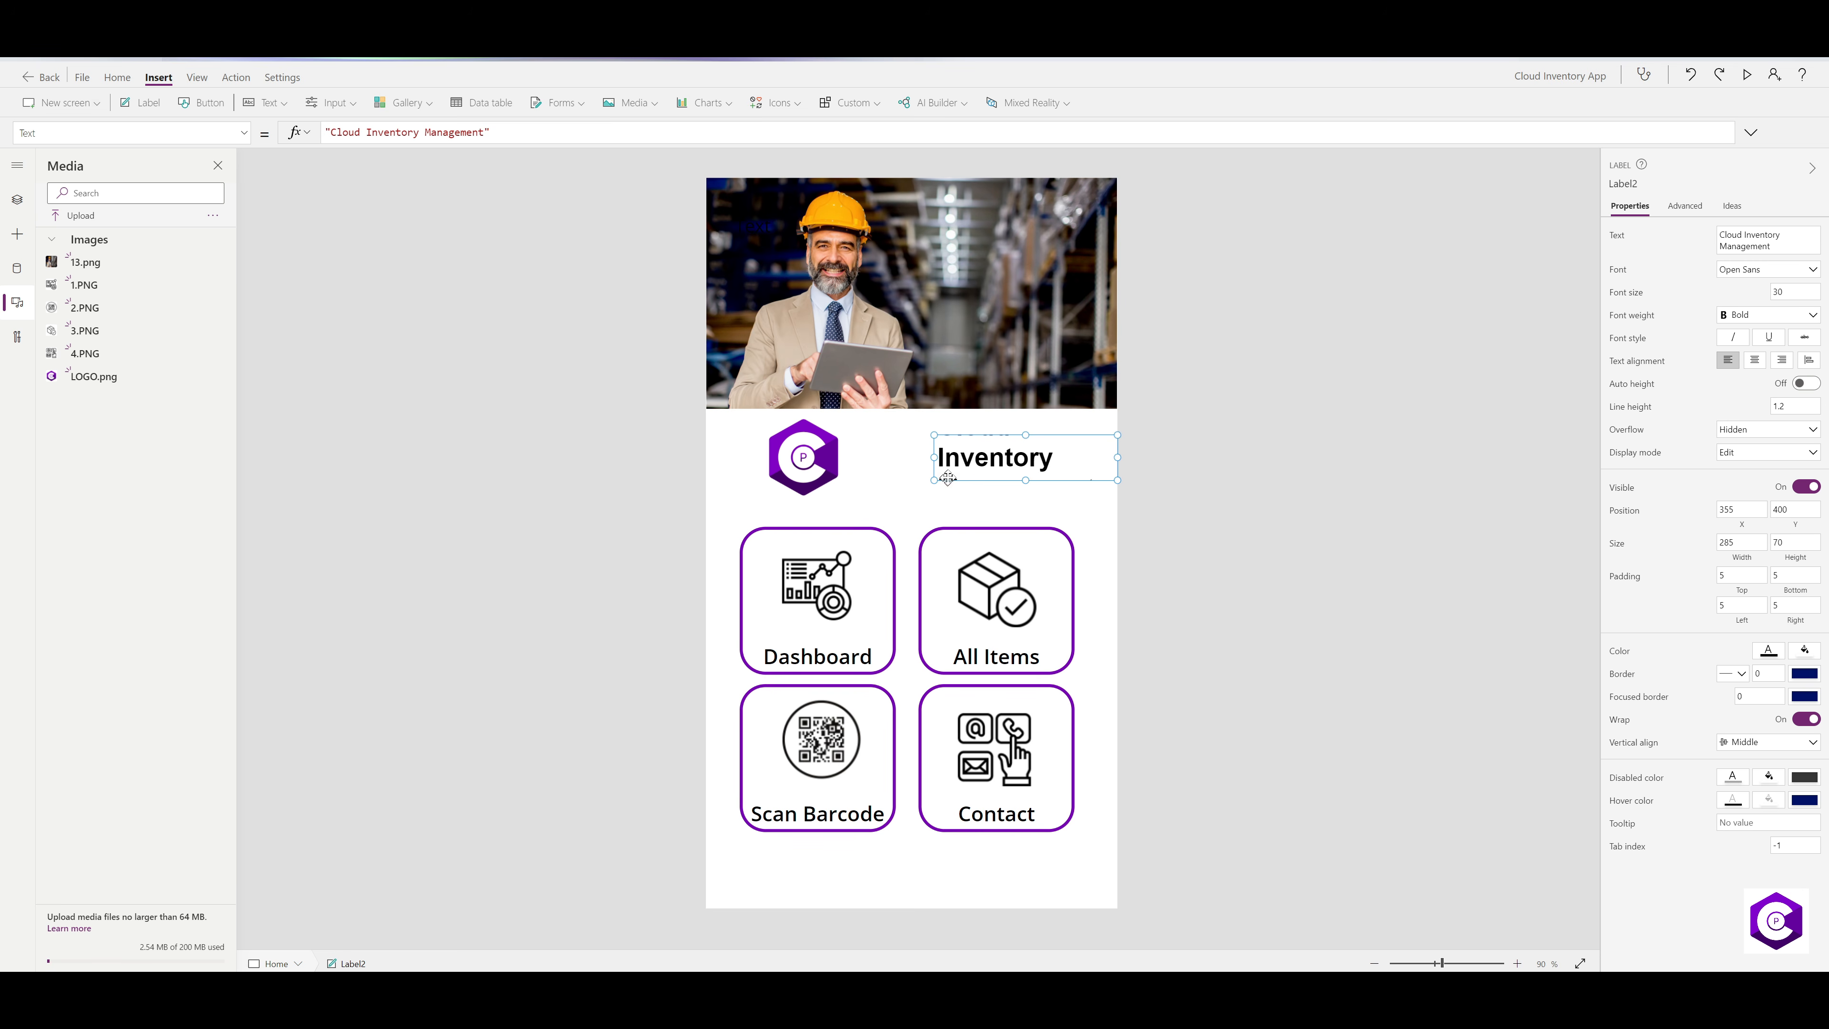
- Enlarge the title label to about 394 by 102, center its text, and move it closer to the logo
left_click_drag(934, 480, 863, 486)
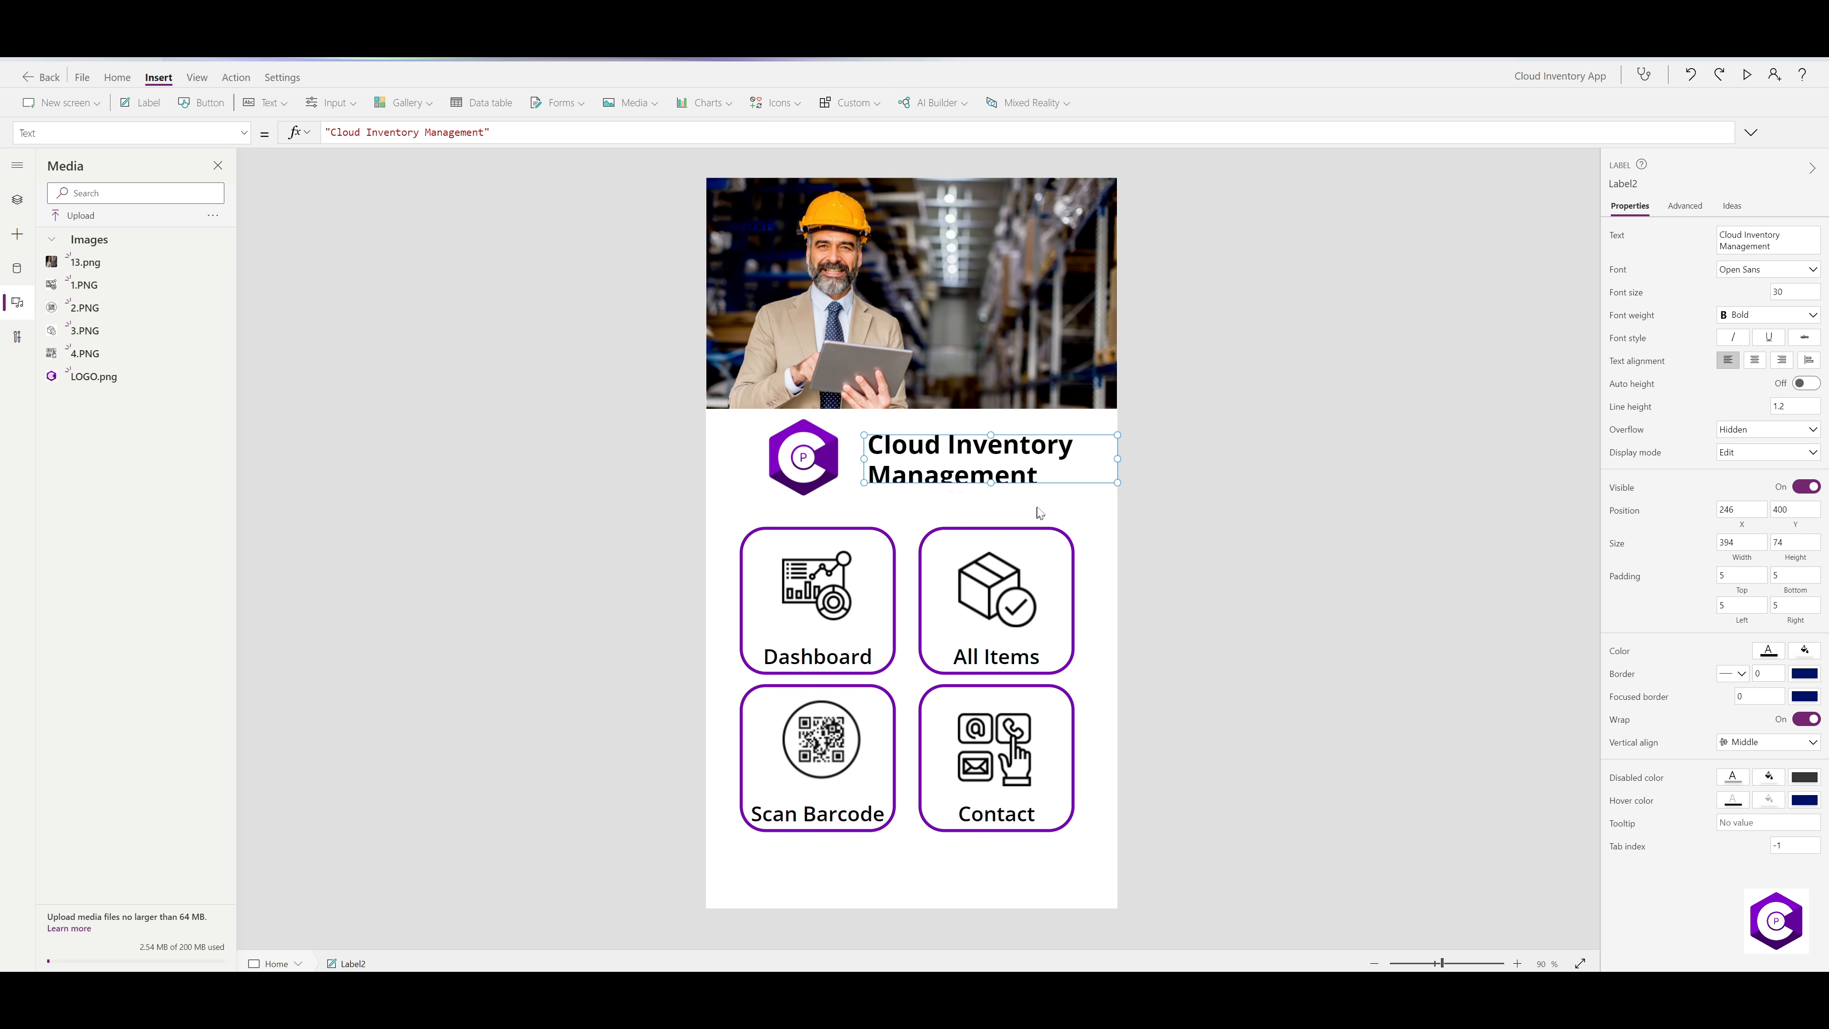
left_click_drag(991, 483, 991, 500)
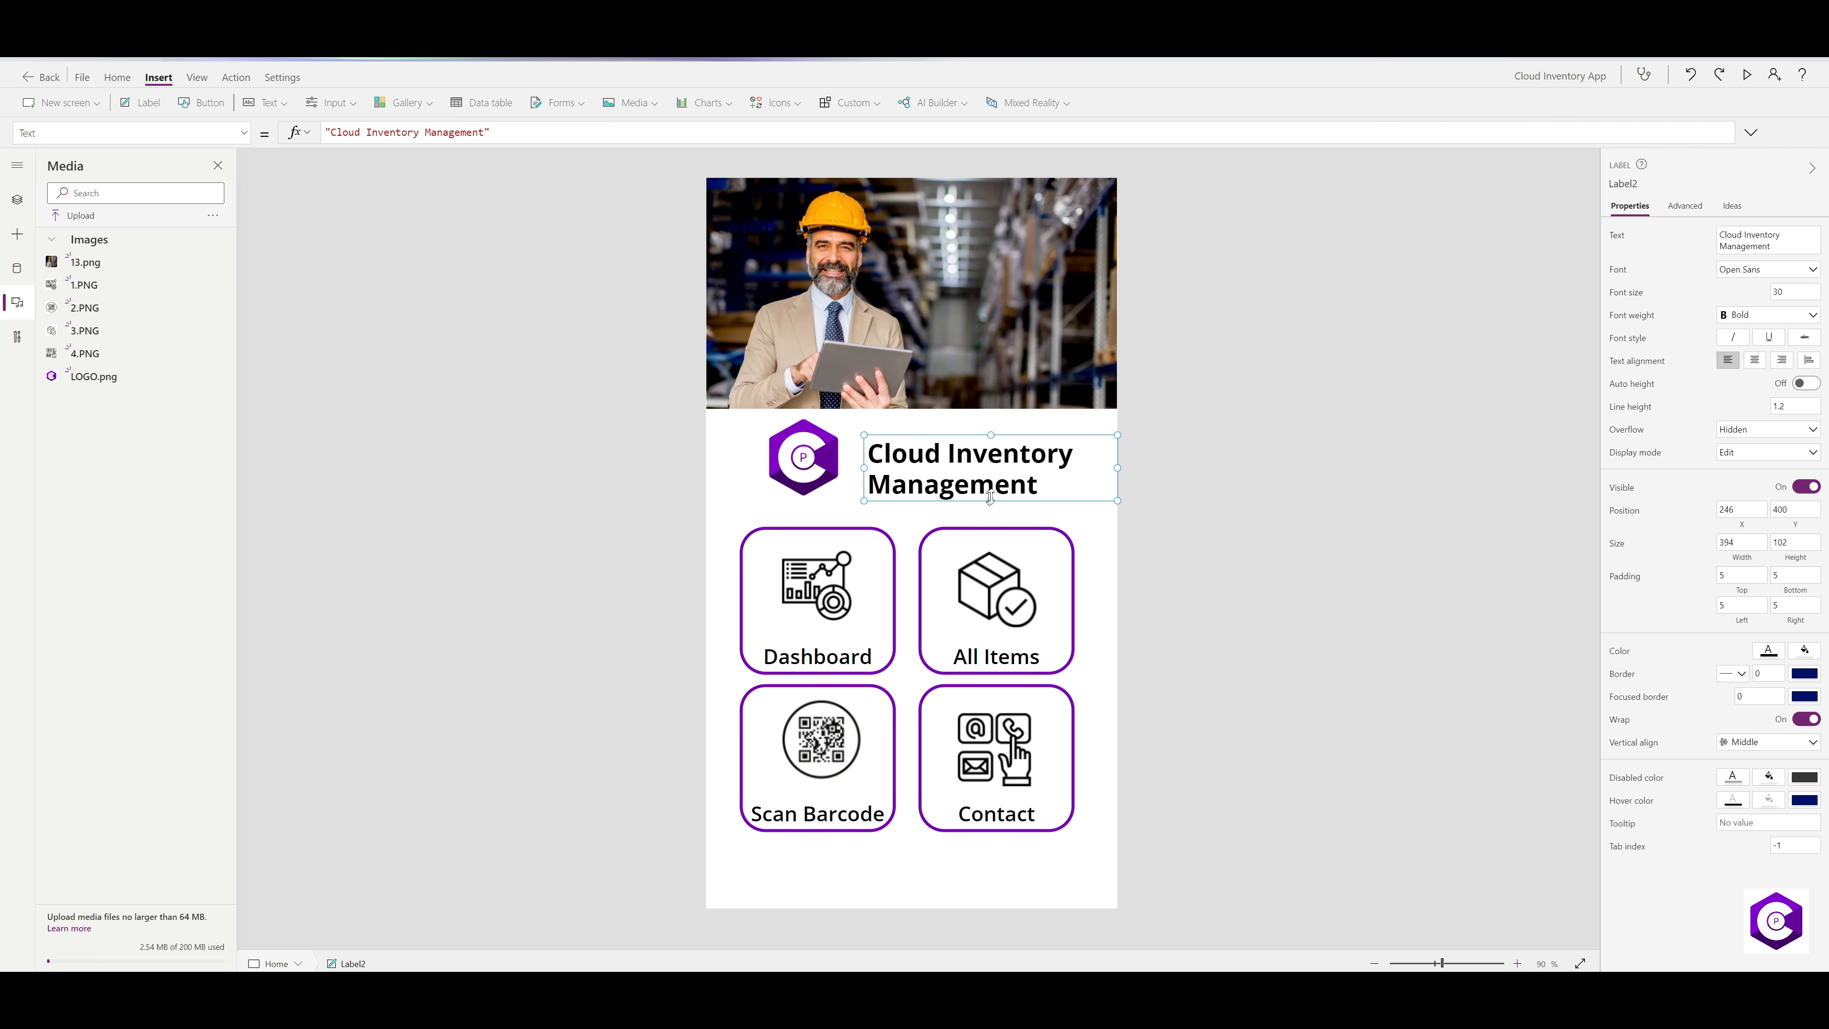
left_click(1755, 360)
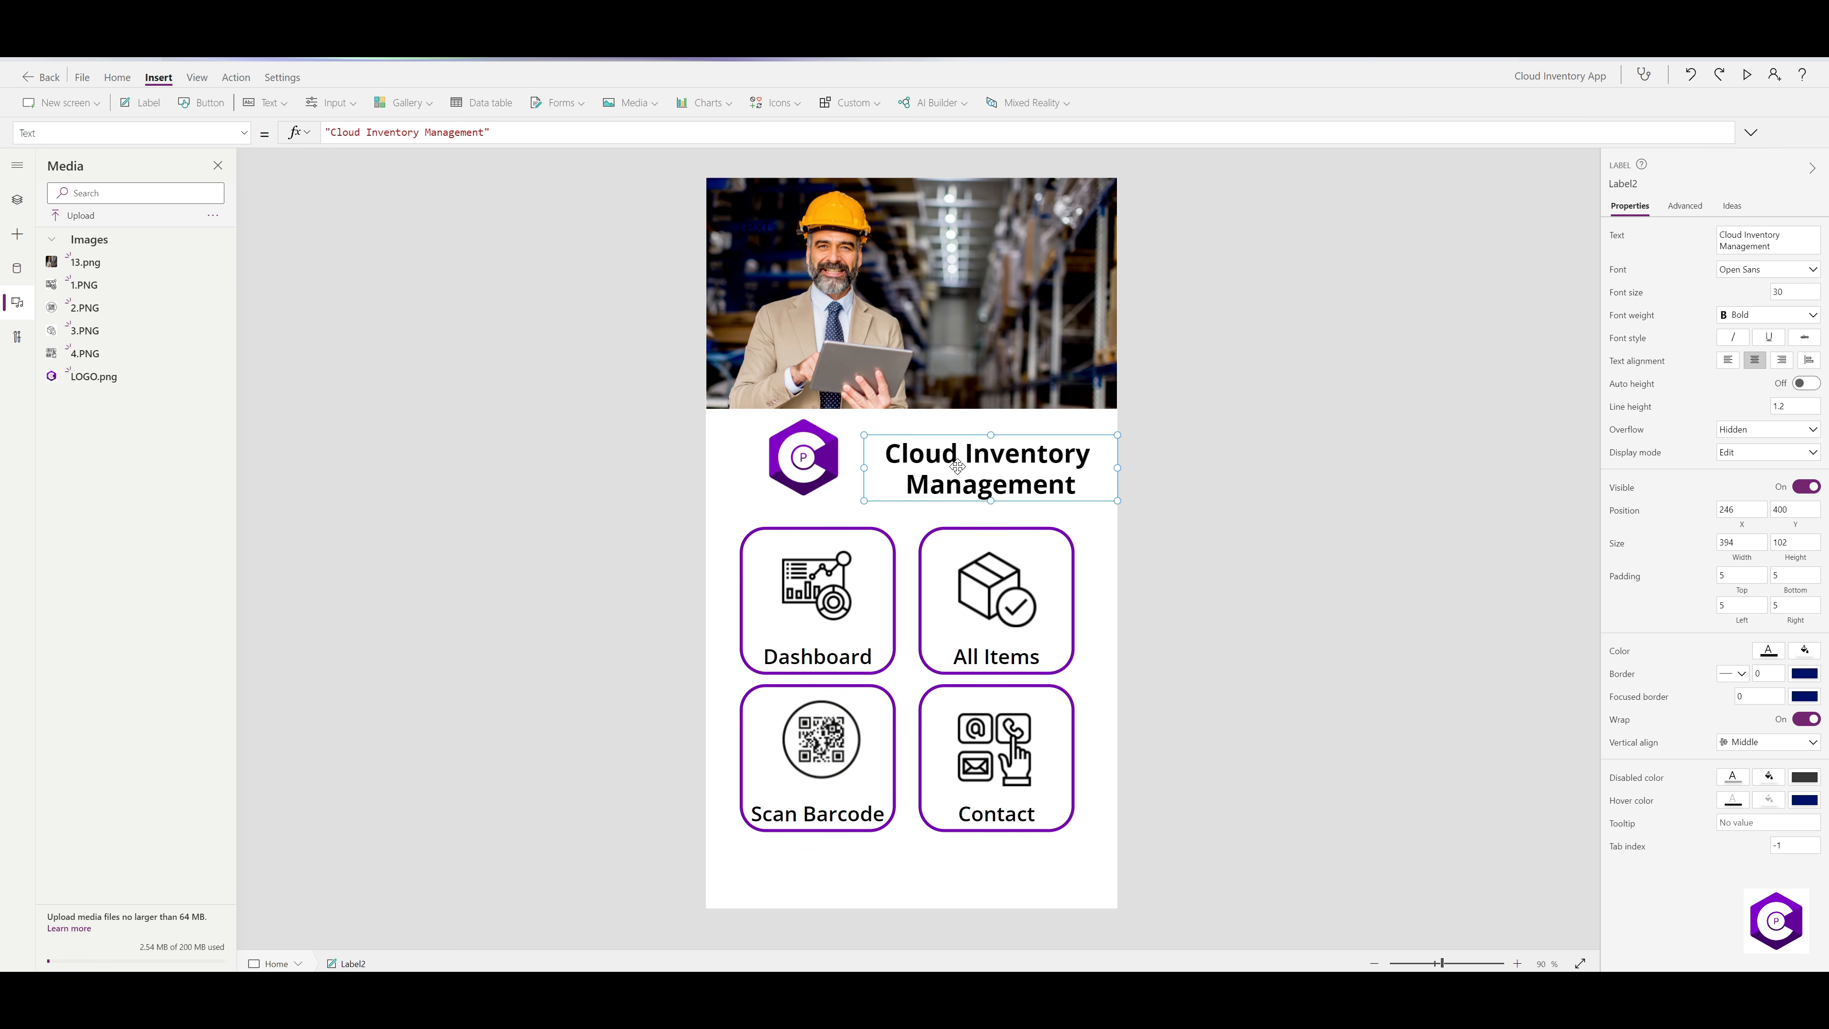
left_click_drag(954, 465, 925, 454)
left_click(1107, 456)
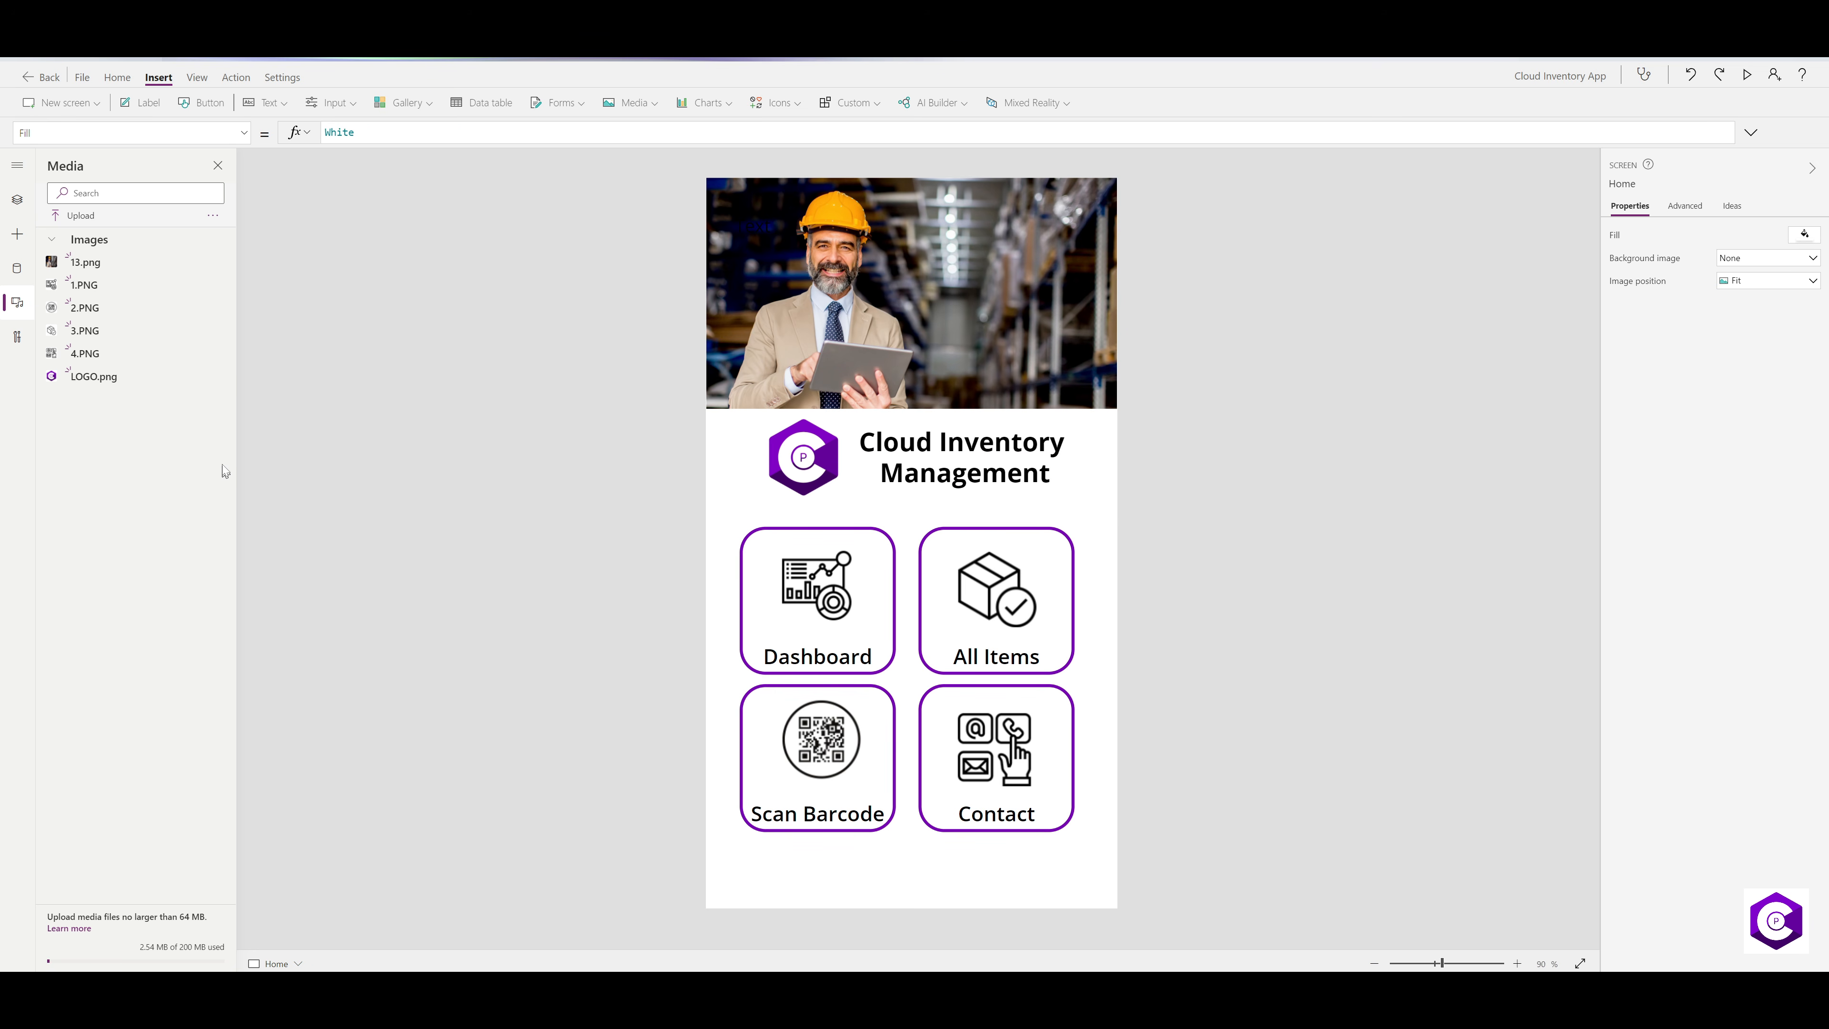
- Review the existing numbered screens and add a new screen from the Email template
left_click(18, 204)
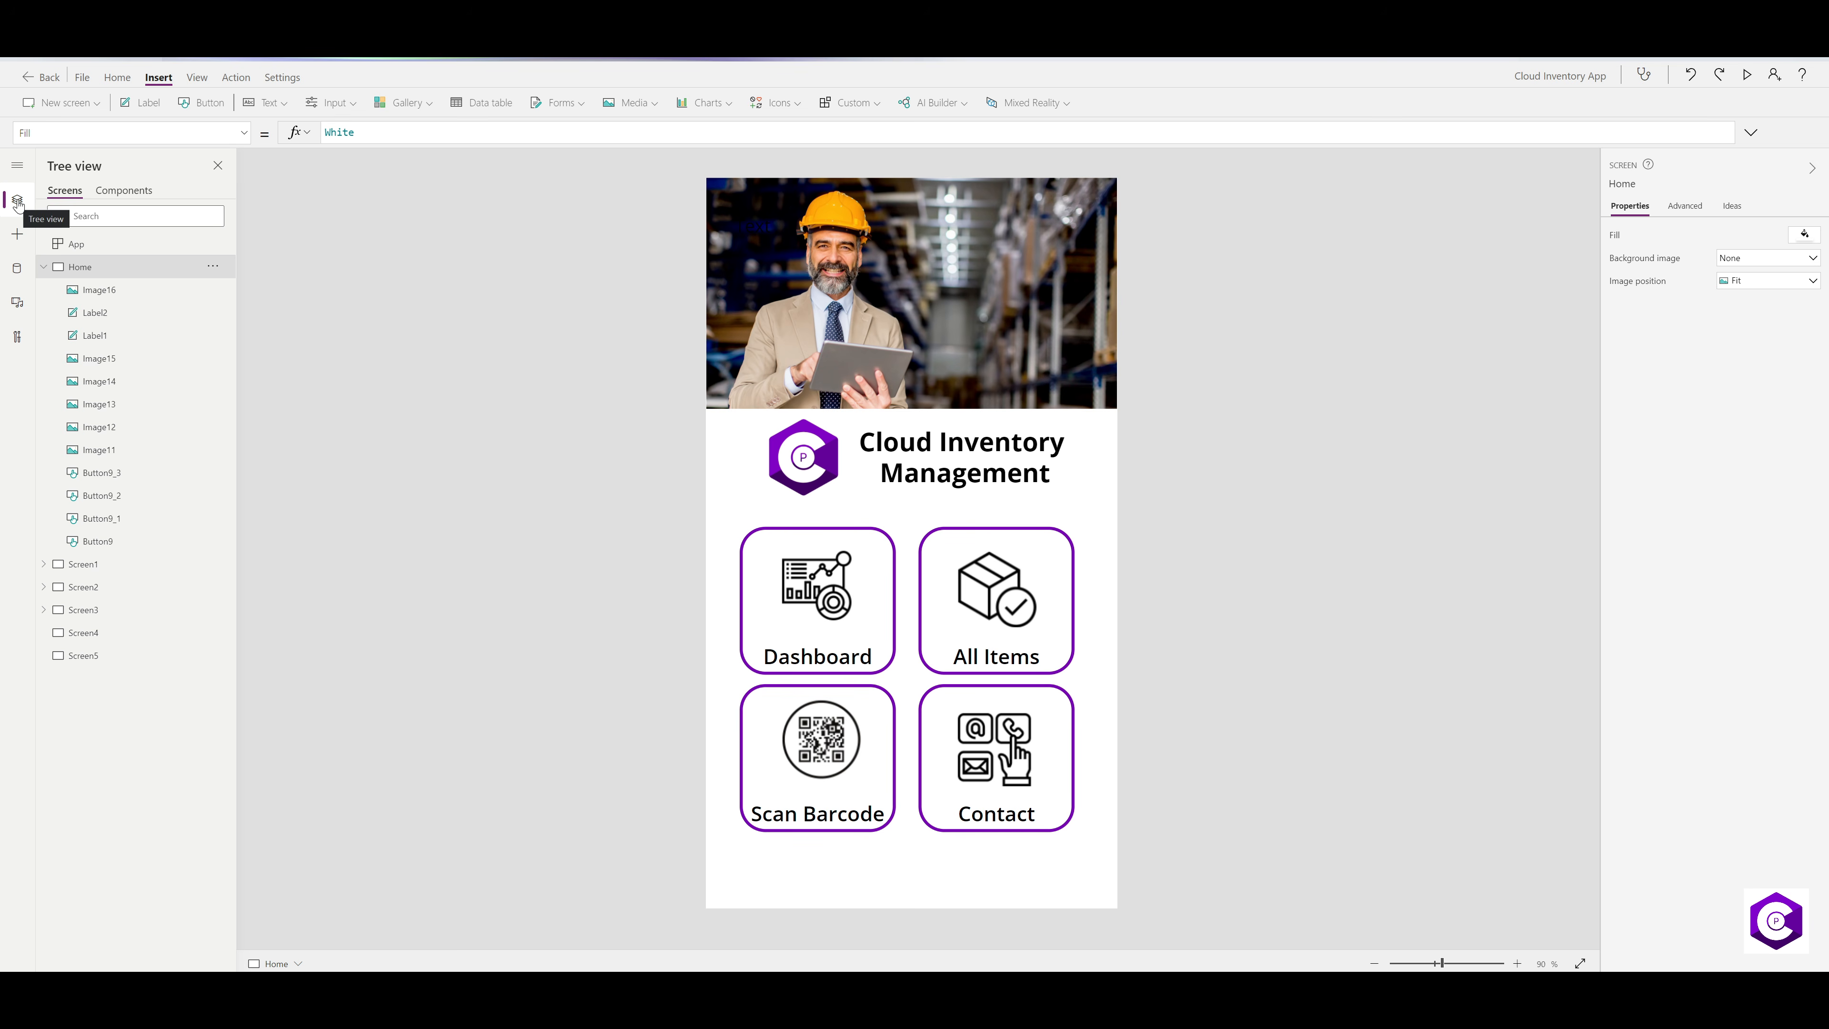
left_click(44, 268)
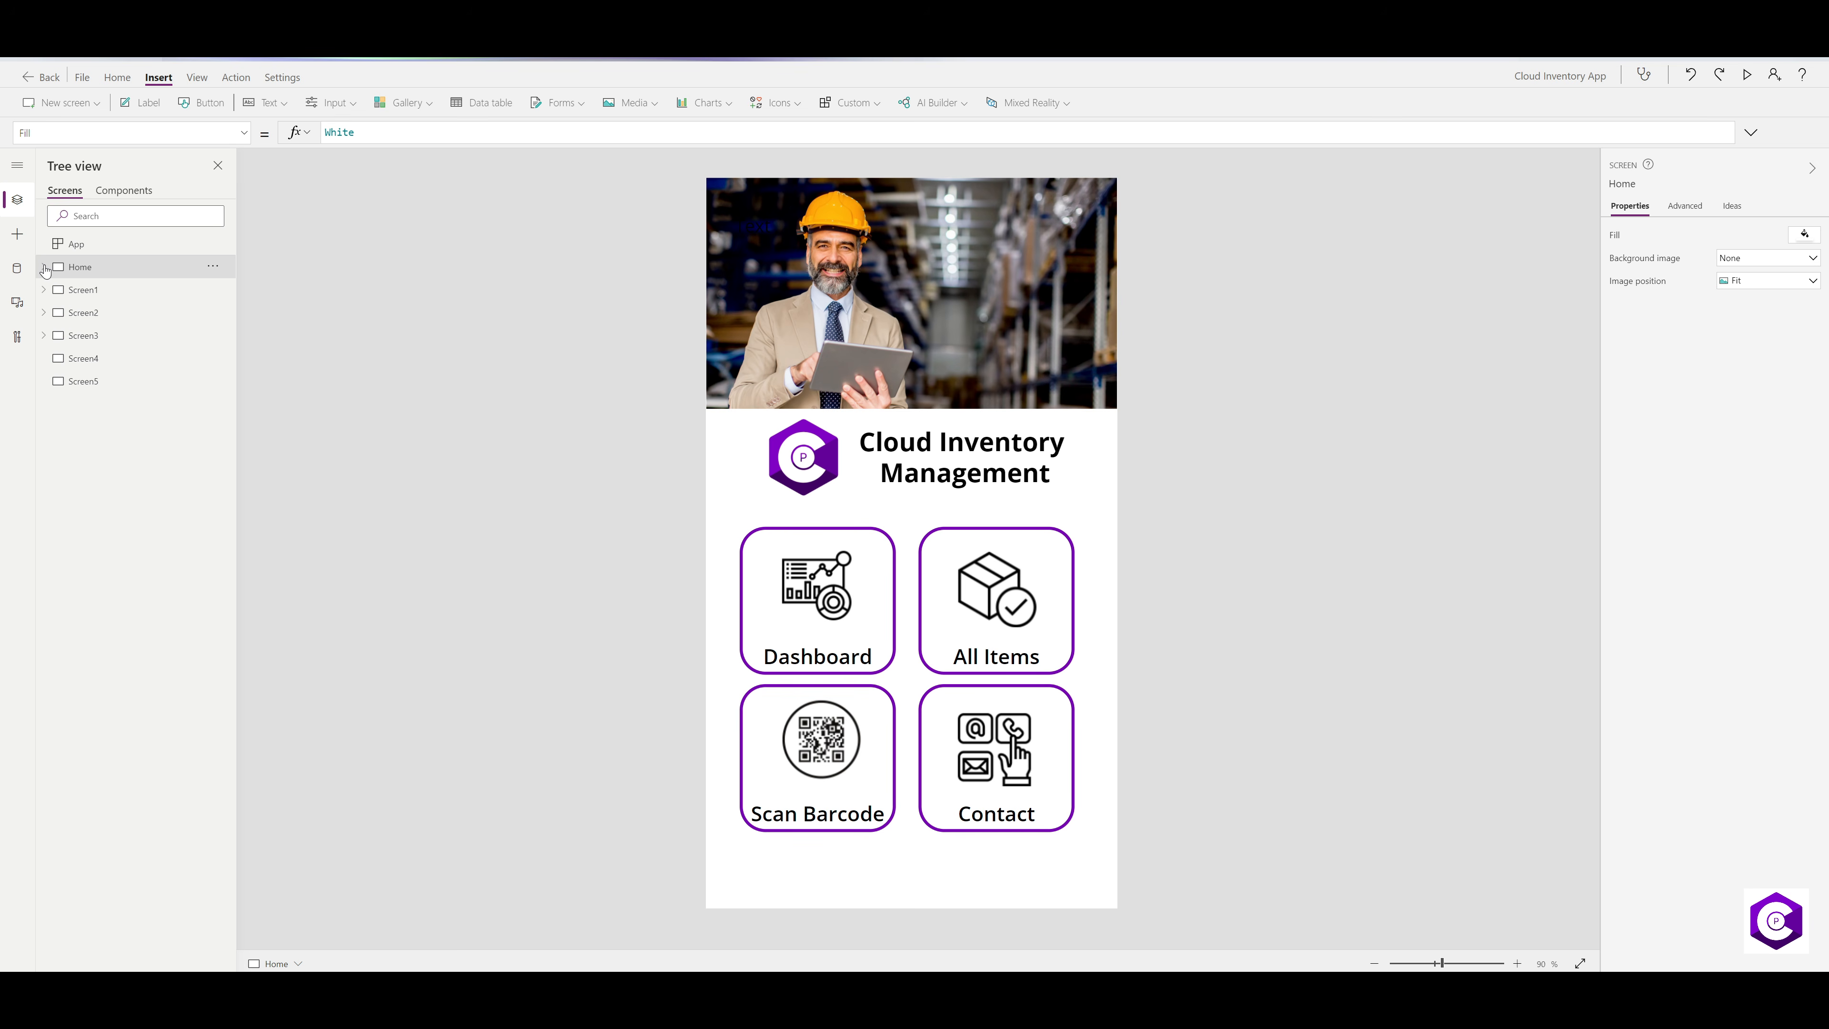
left_click(94, 291)
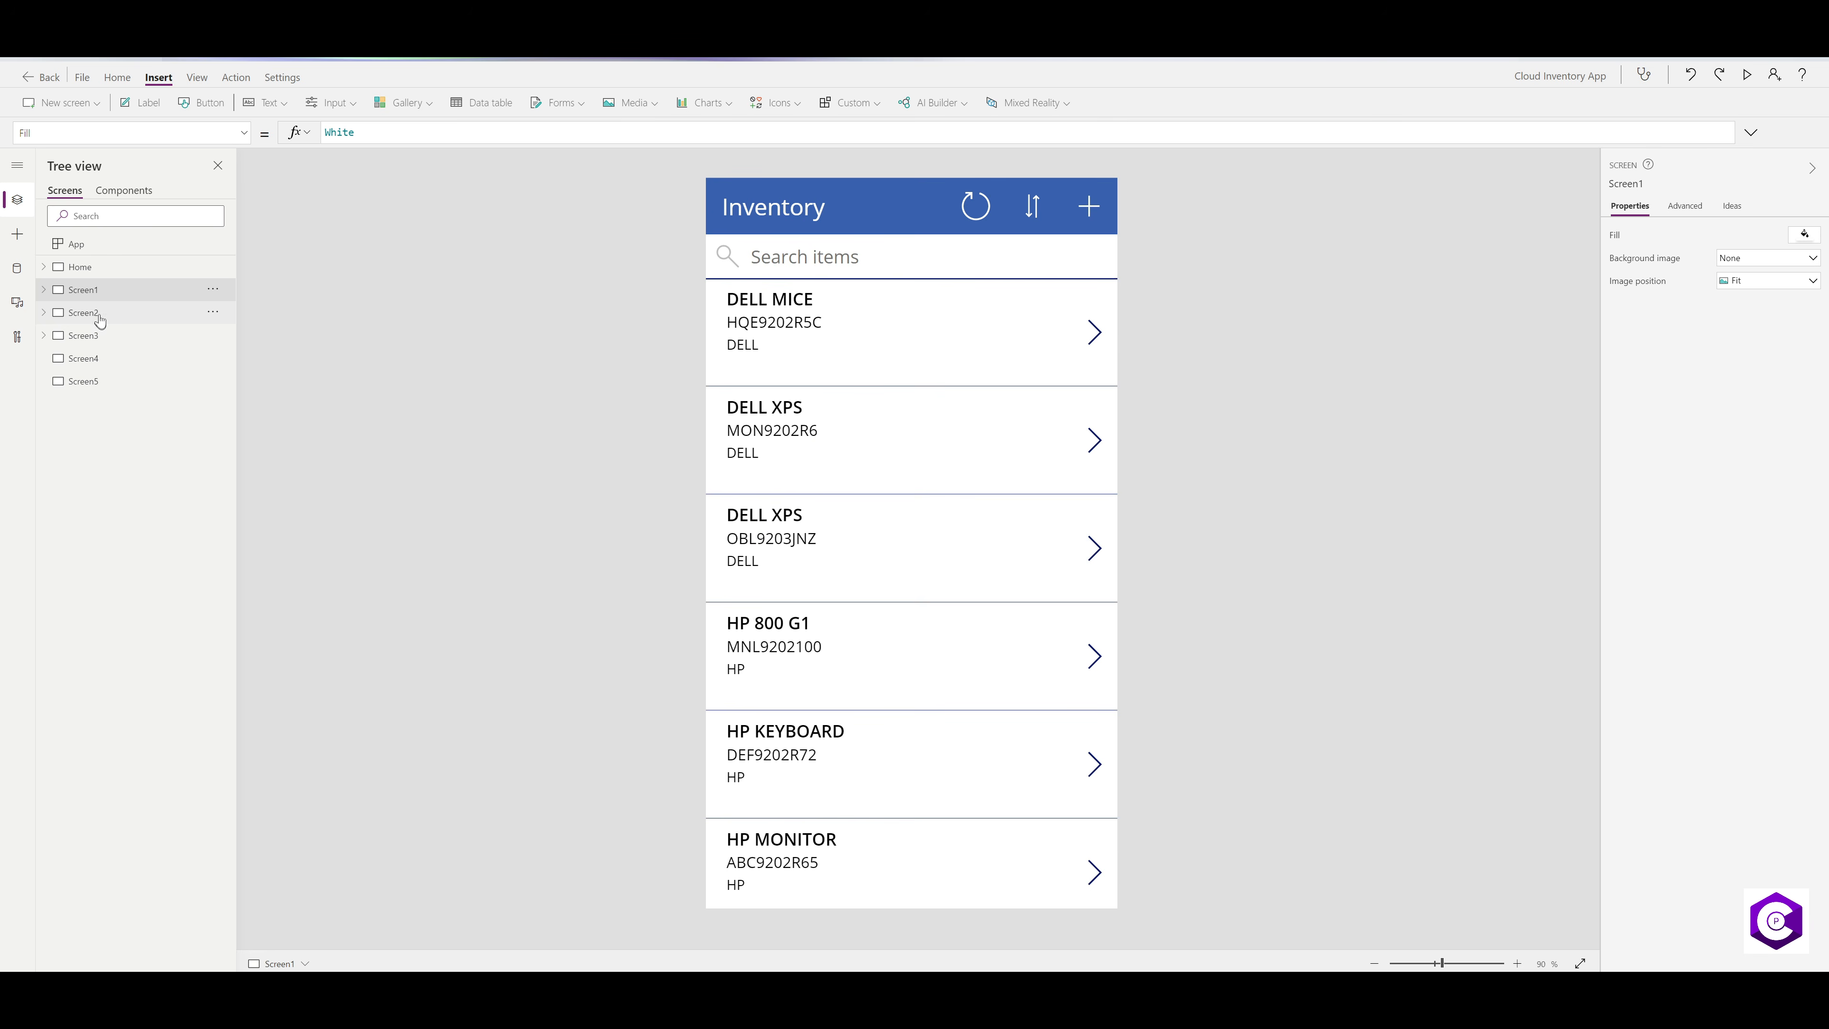
left_click(100, 314)
left_click(102, 338)
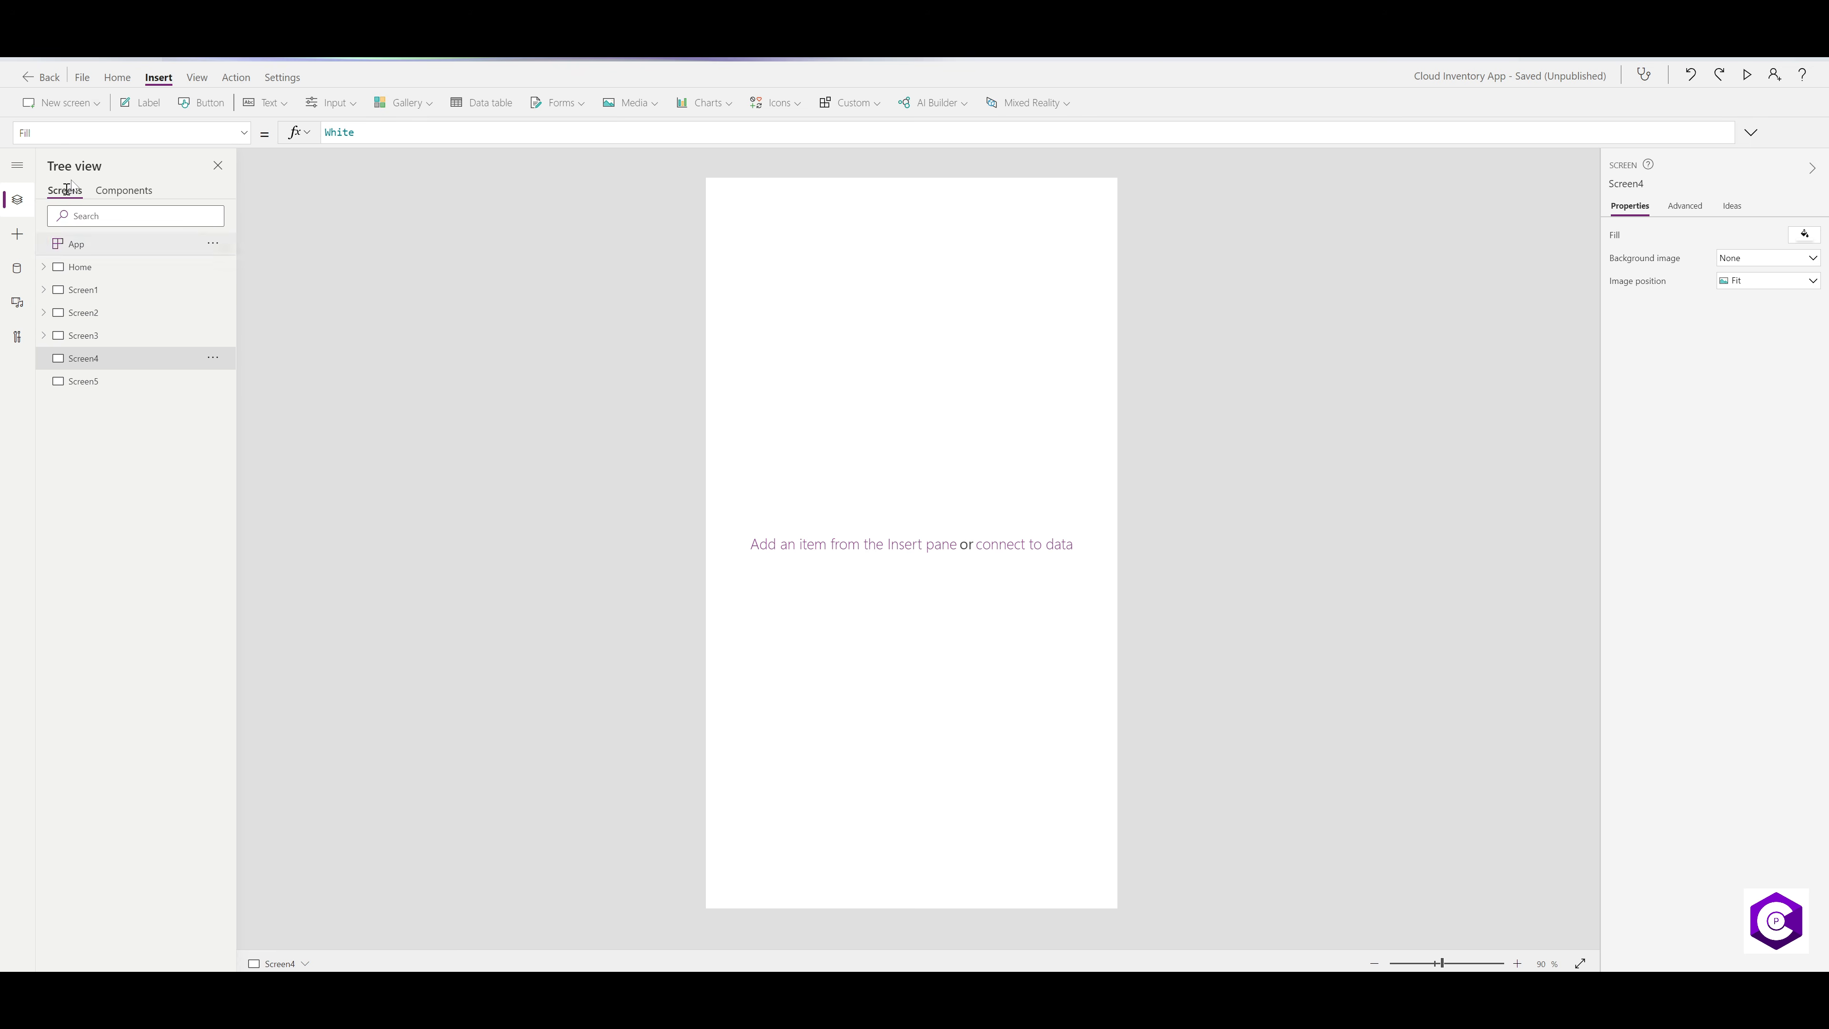
left_click(98, 106)
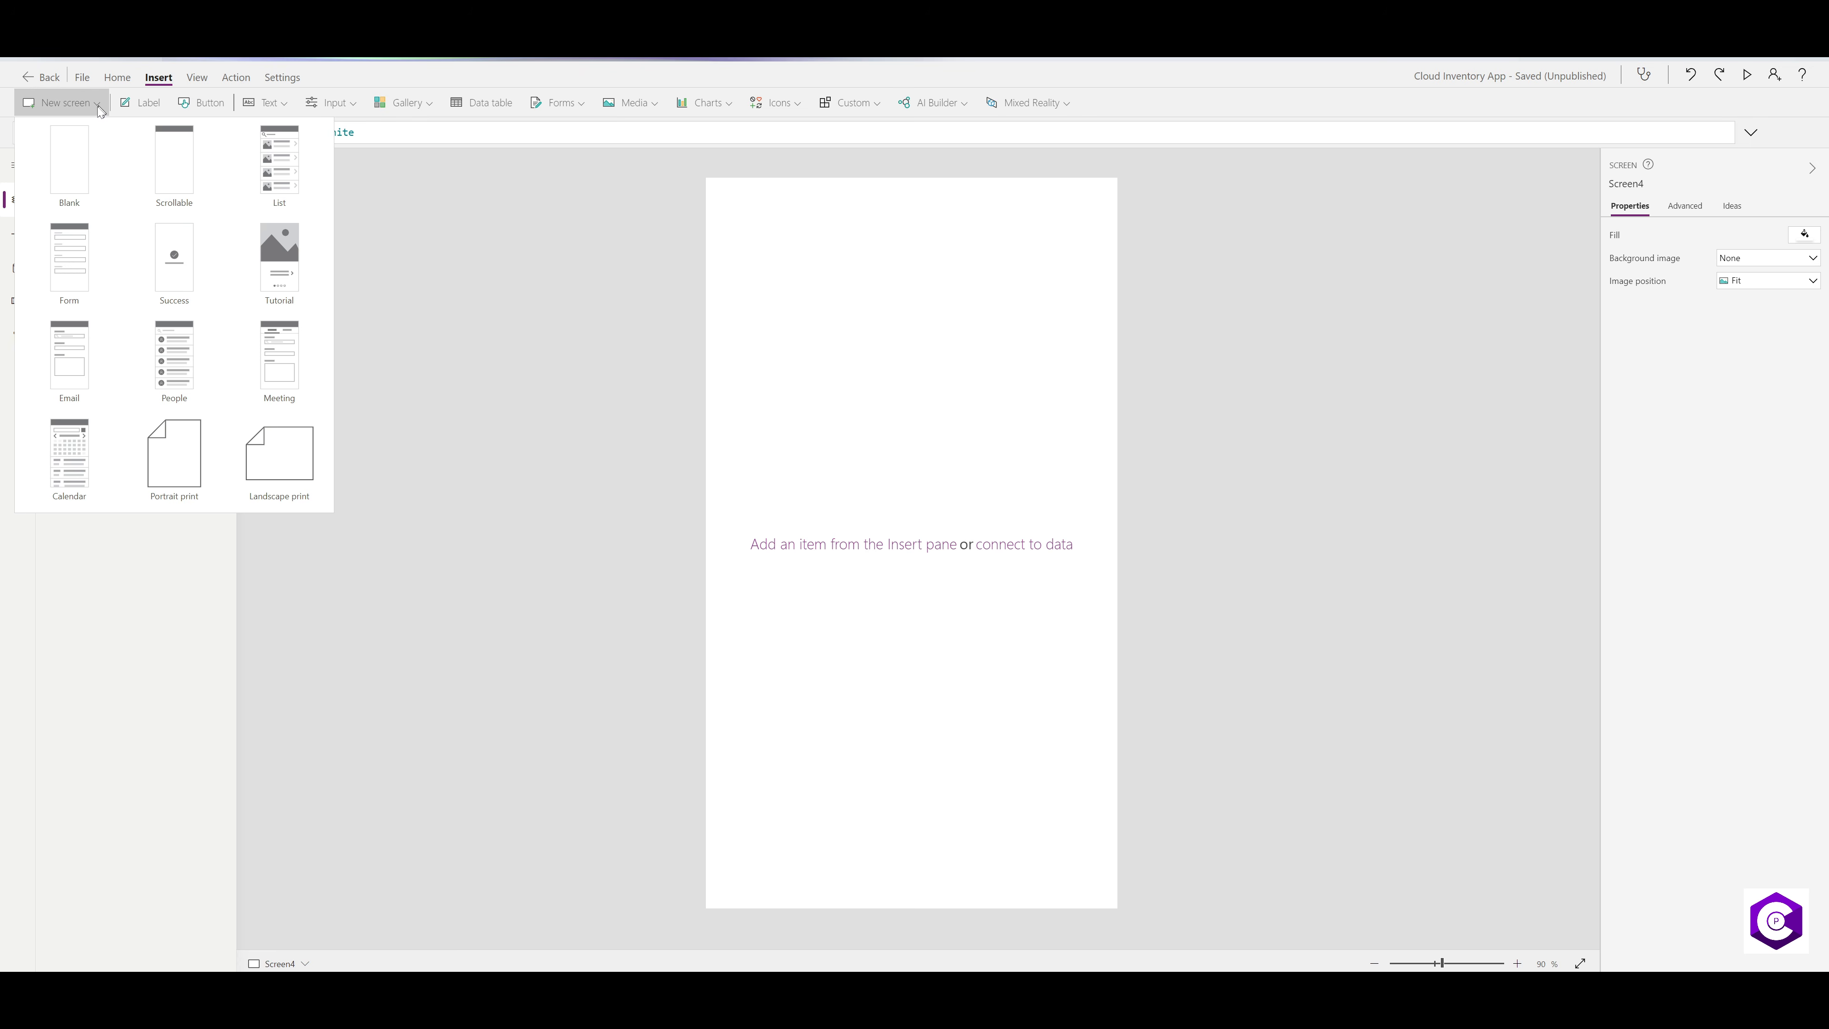
left_click(72, 375)
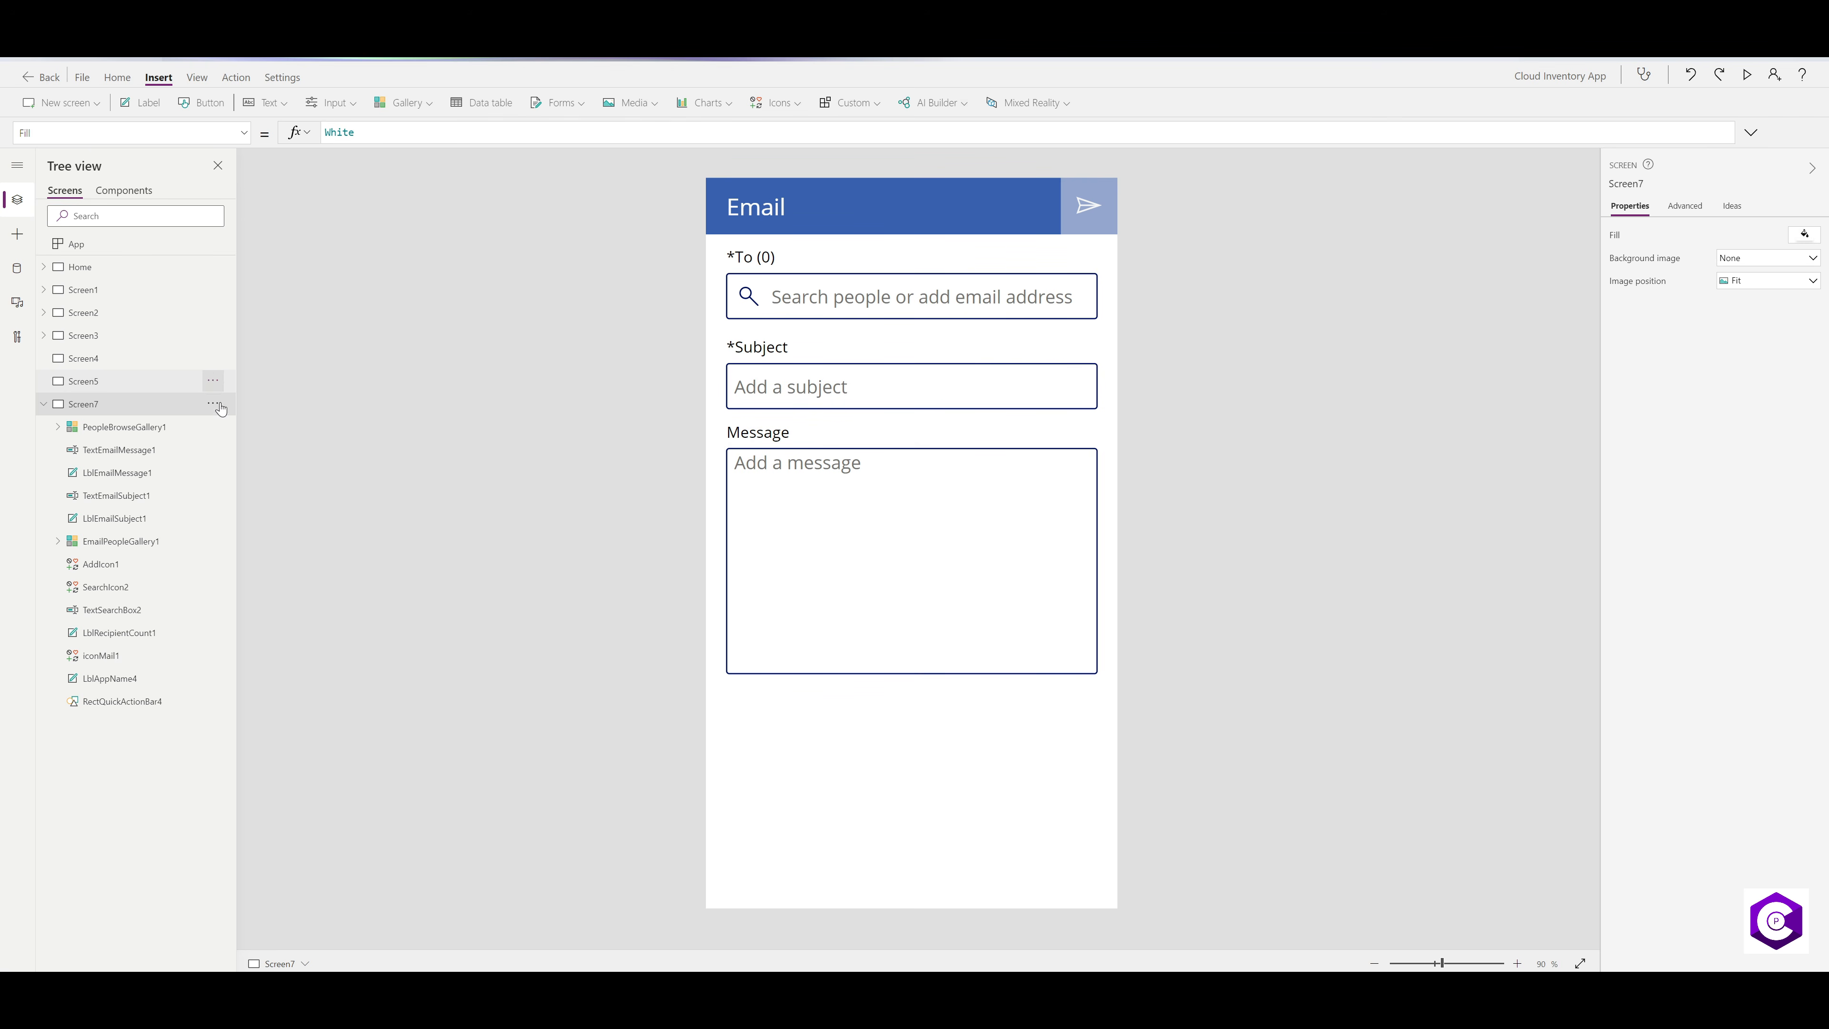
- Delete the blank Screen5 and rename the new email screen to Screen5
left_click(214, 382)
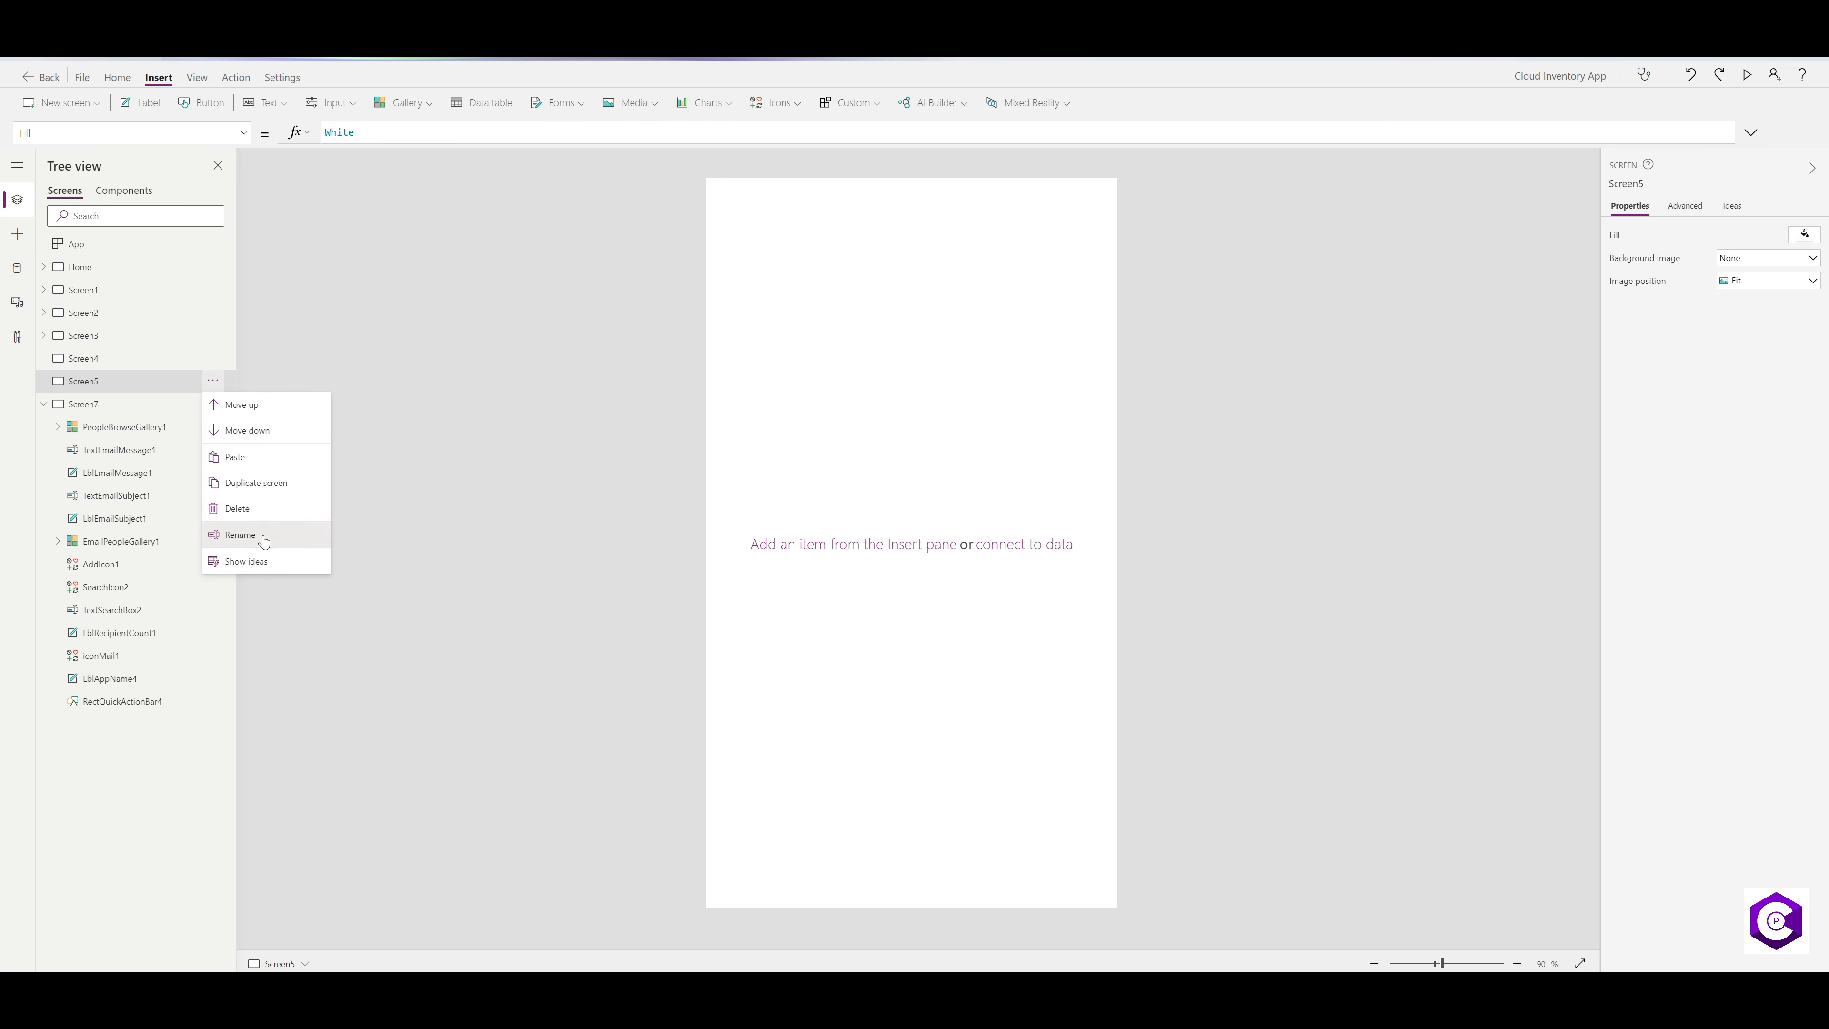
left_click(239, 535)
key("Delete")
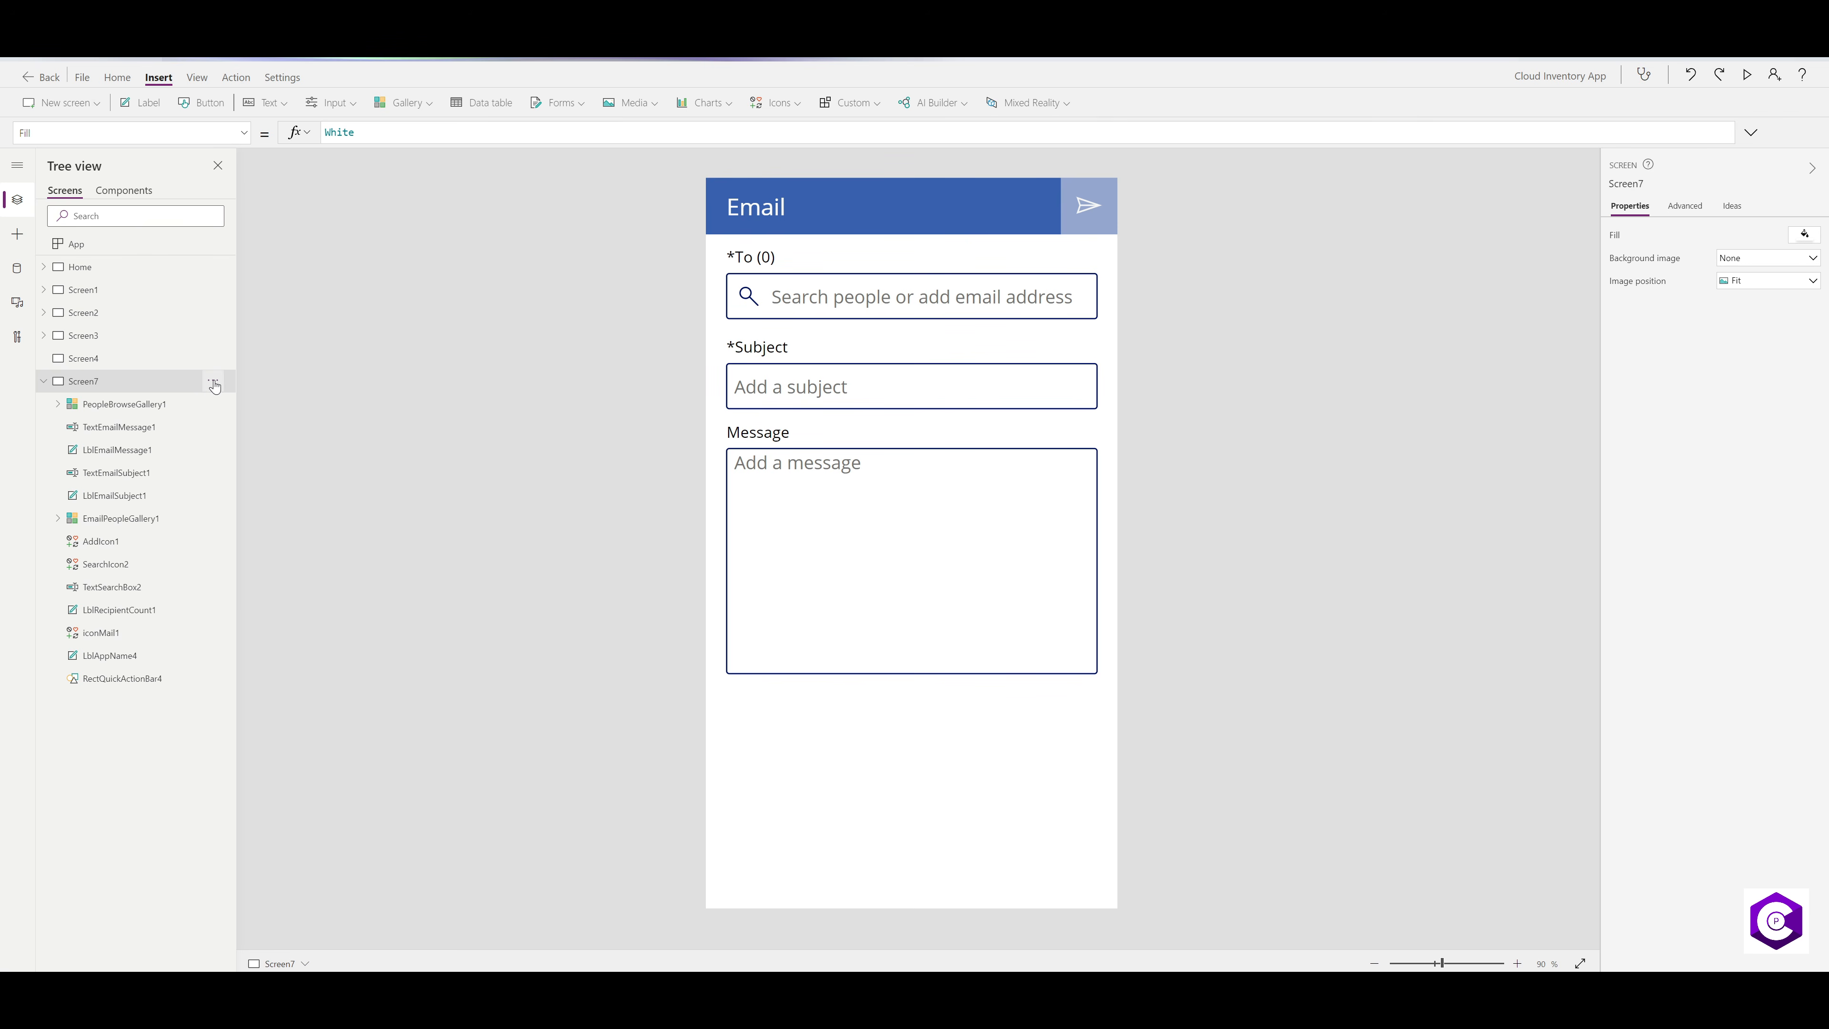
left_click(214, 384)
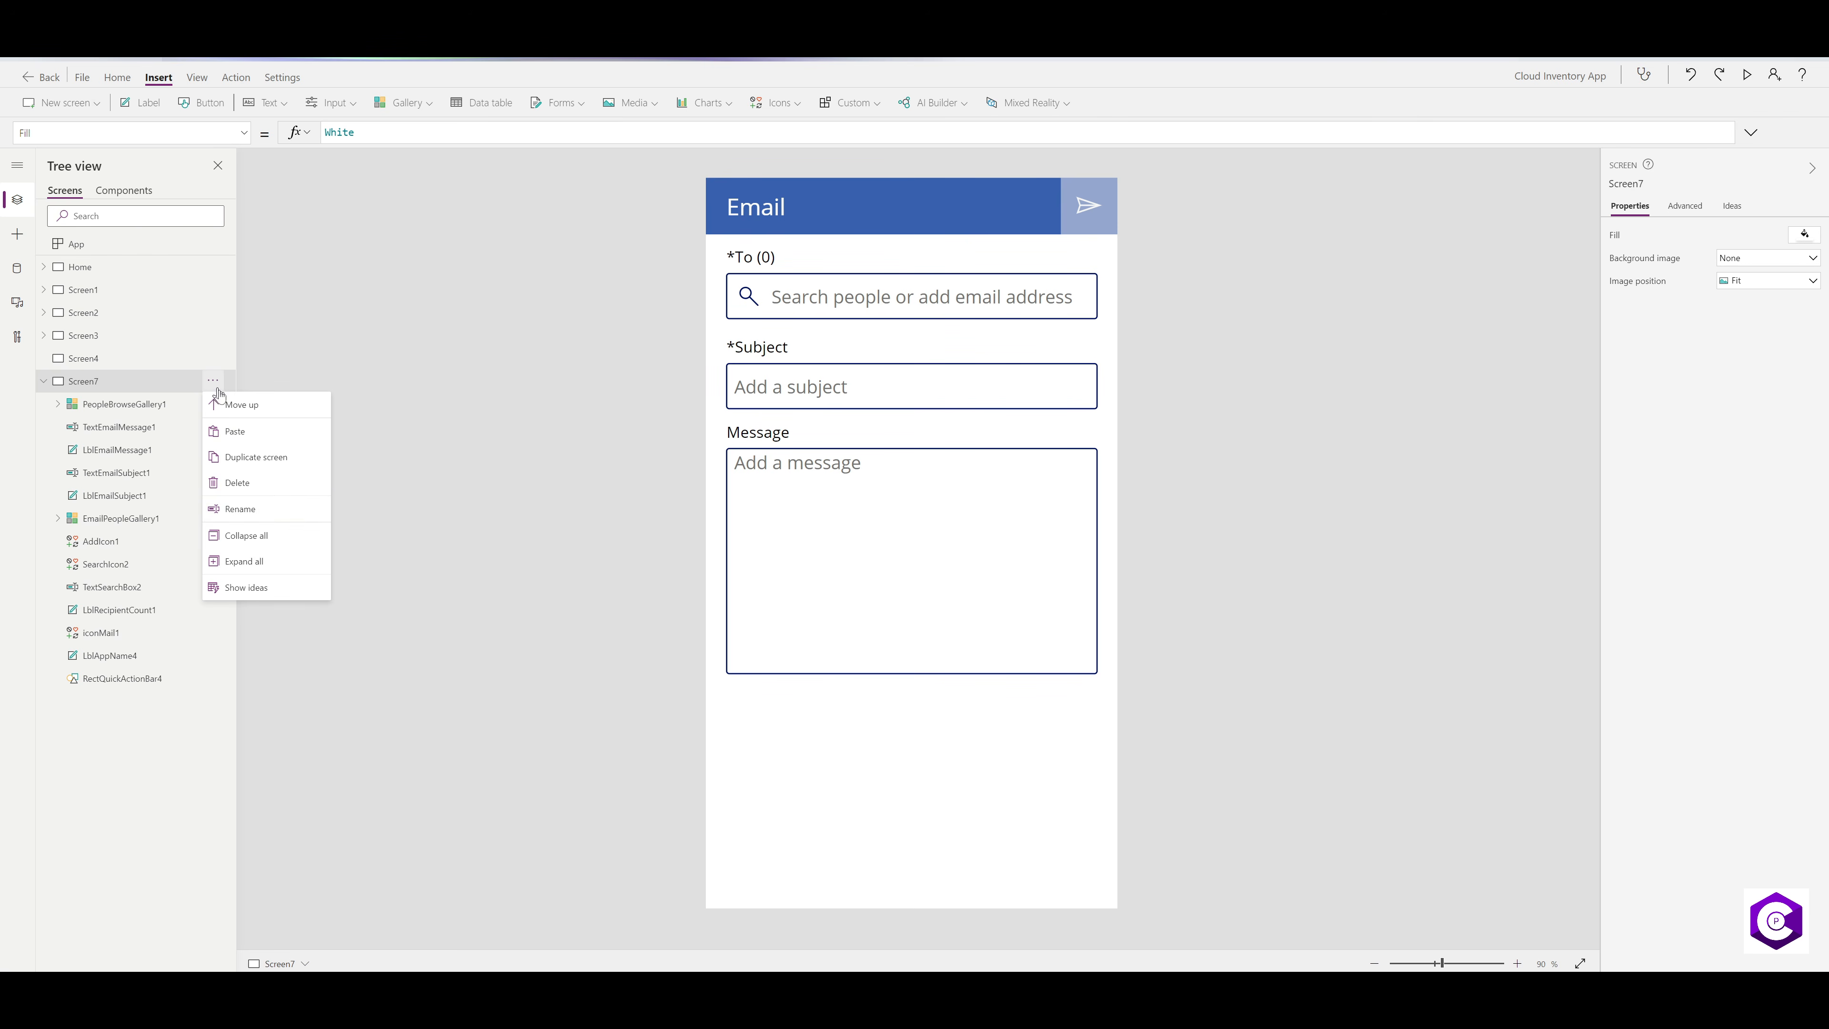
left_click(267, 509)
type("Screen5")
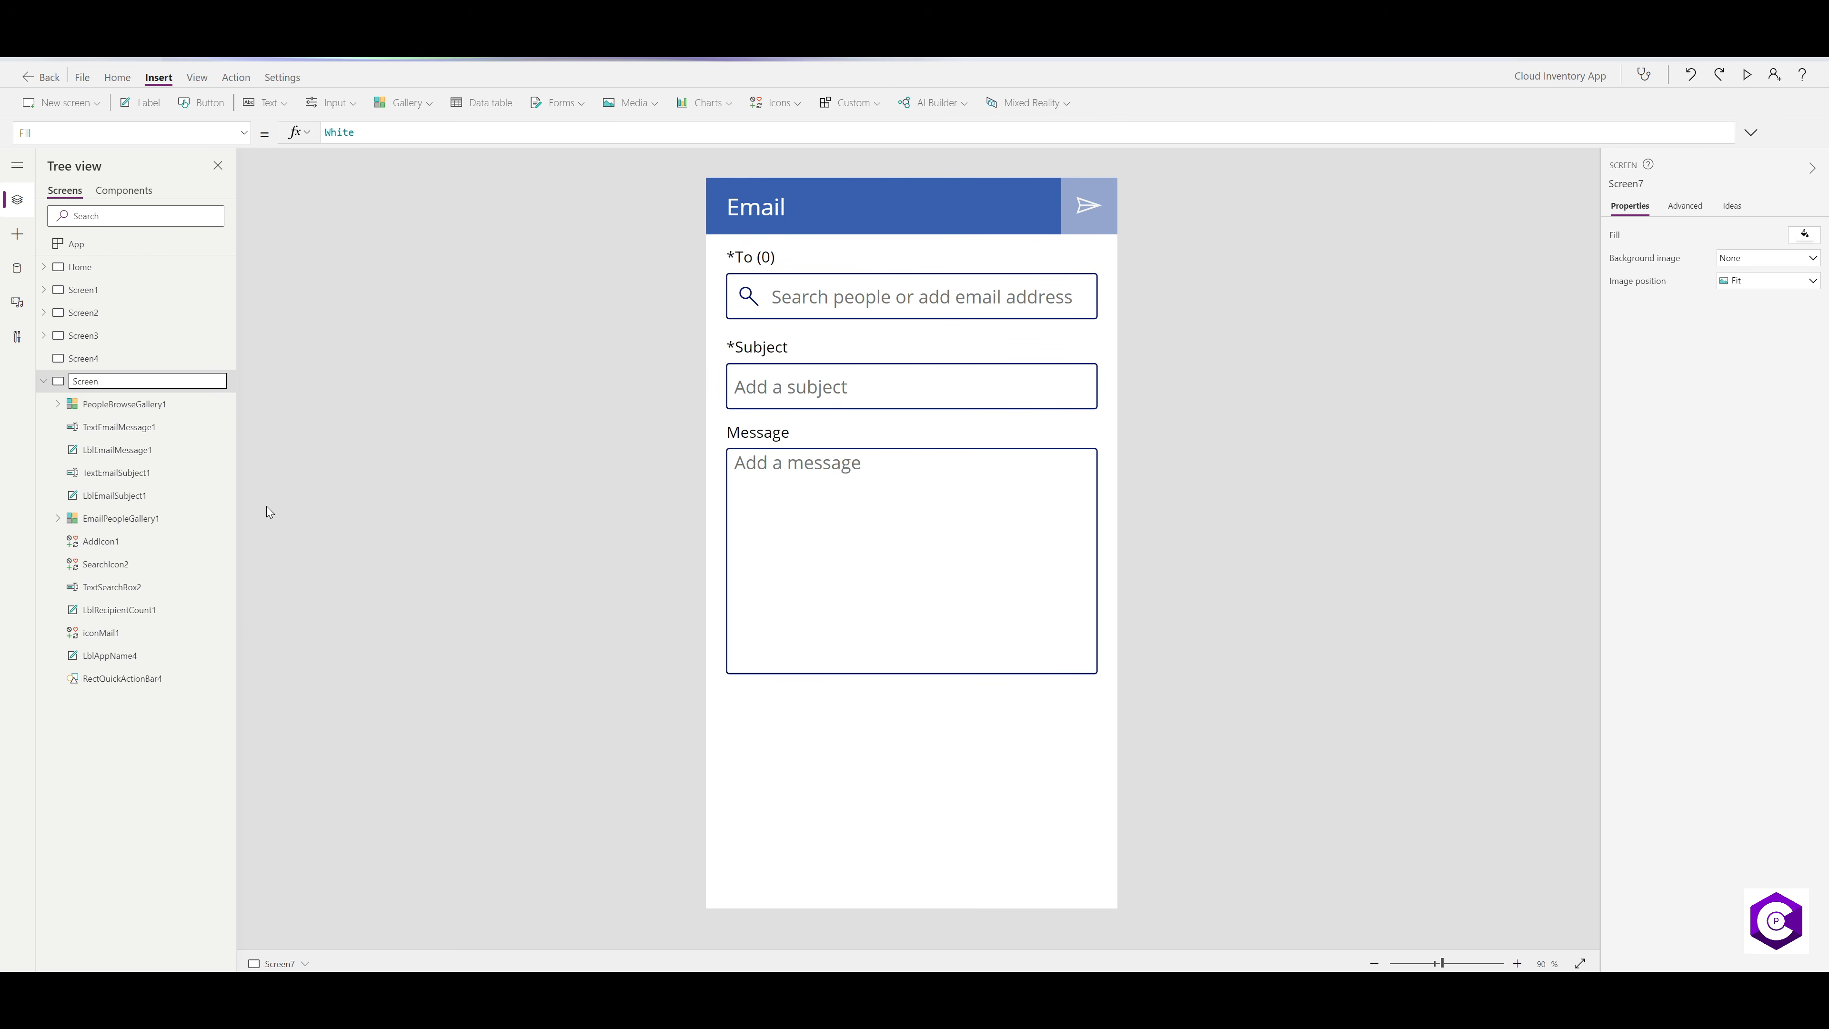
left_click(409, 426)
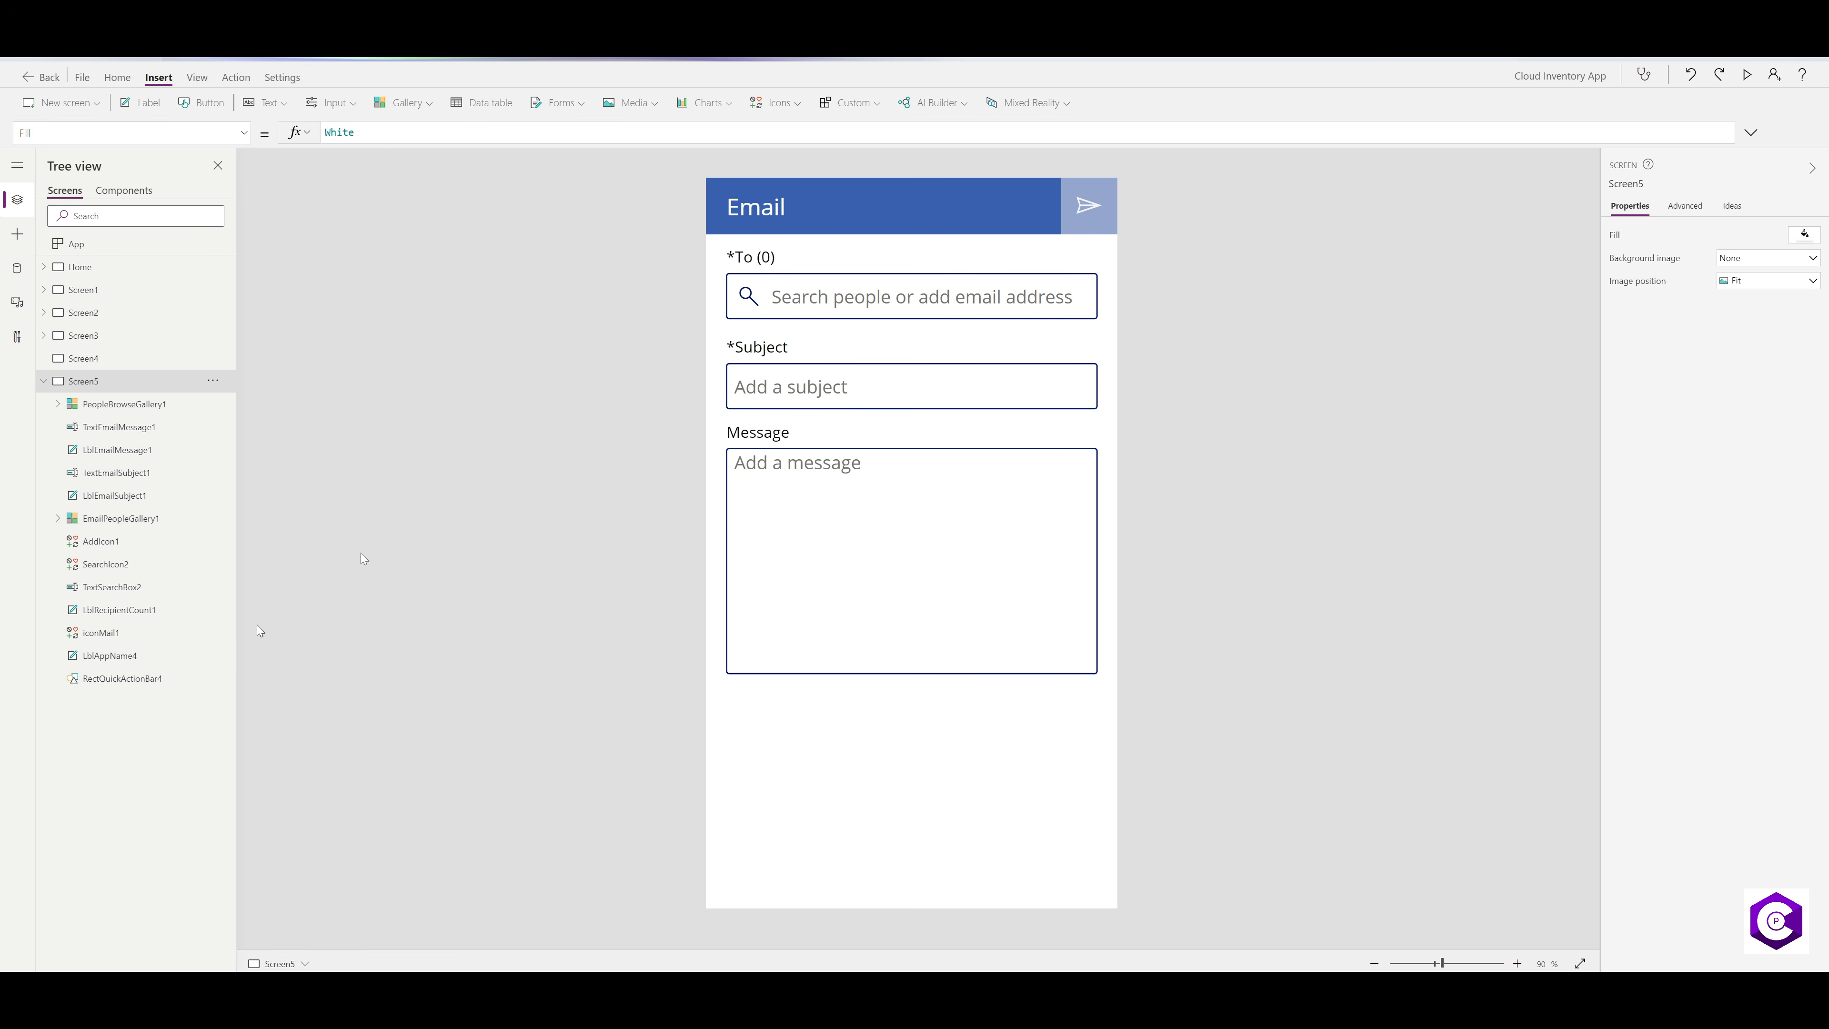
- Change the header title of the email screen to Email Vendor
left_click(763, 211)
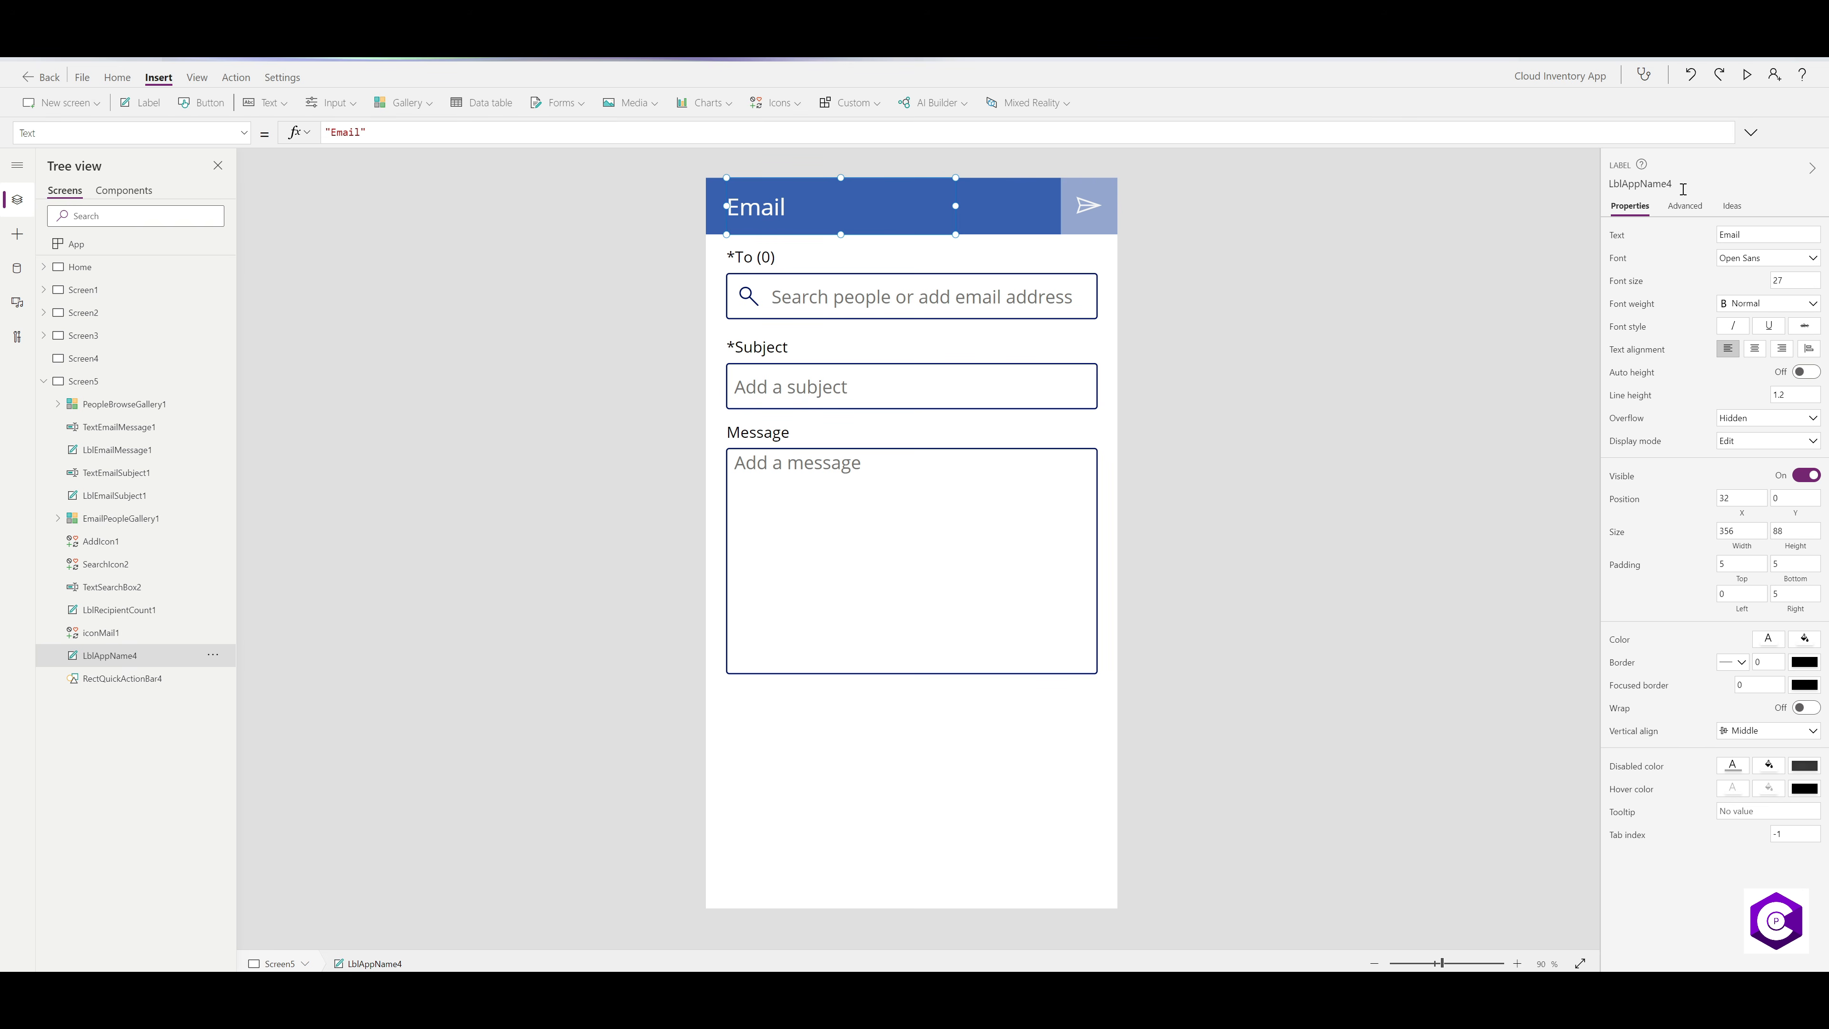
left_click(1766, 233)
type("Vendor")
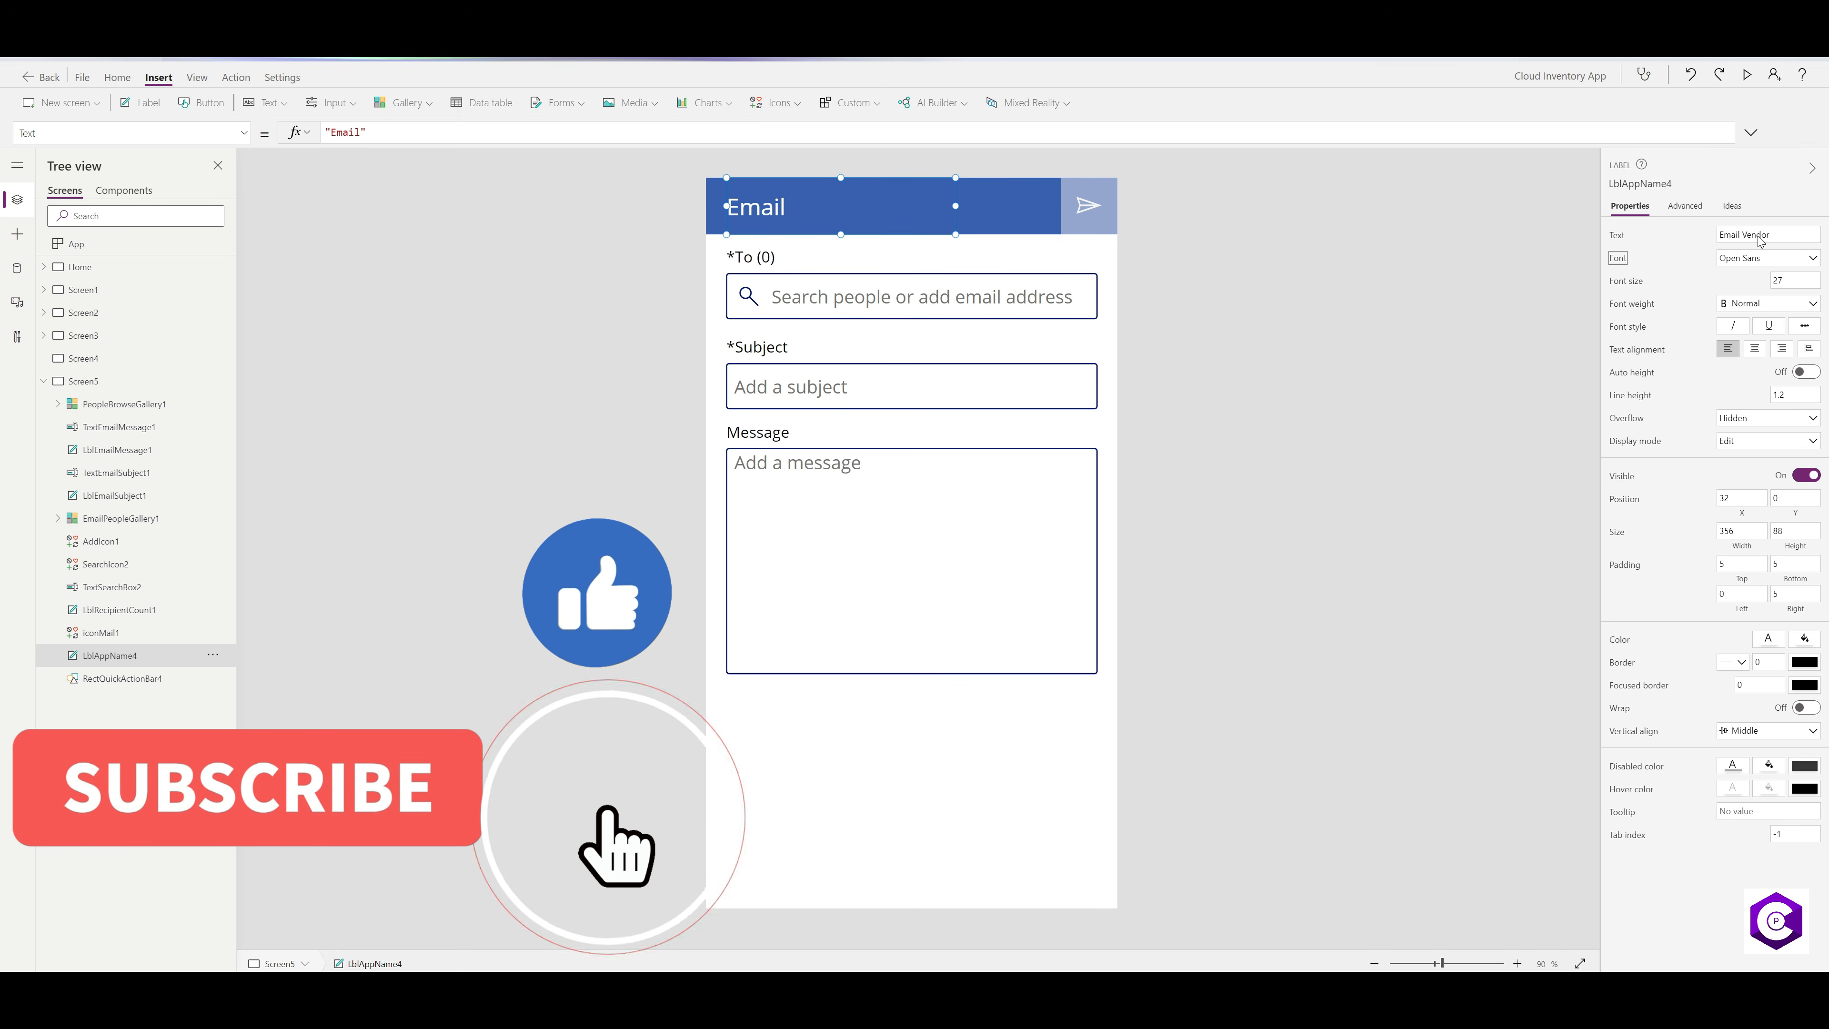
key("Tab")
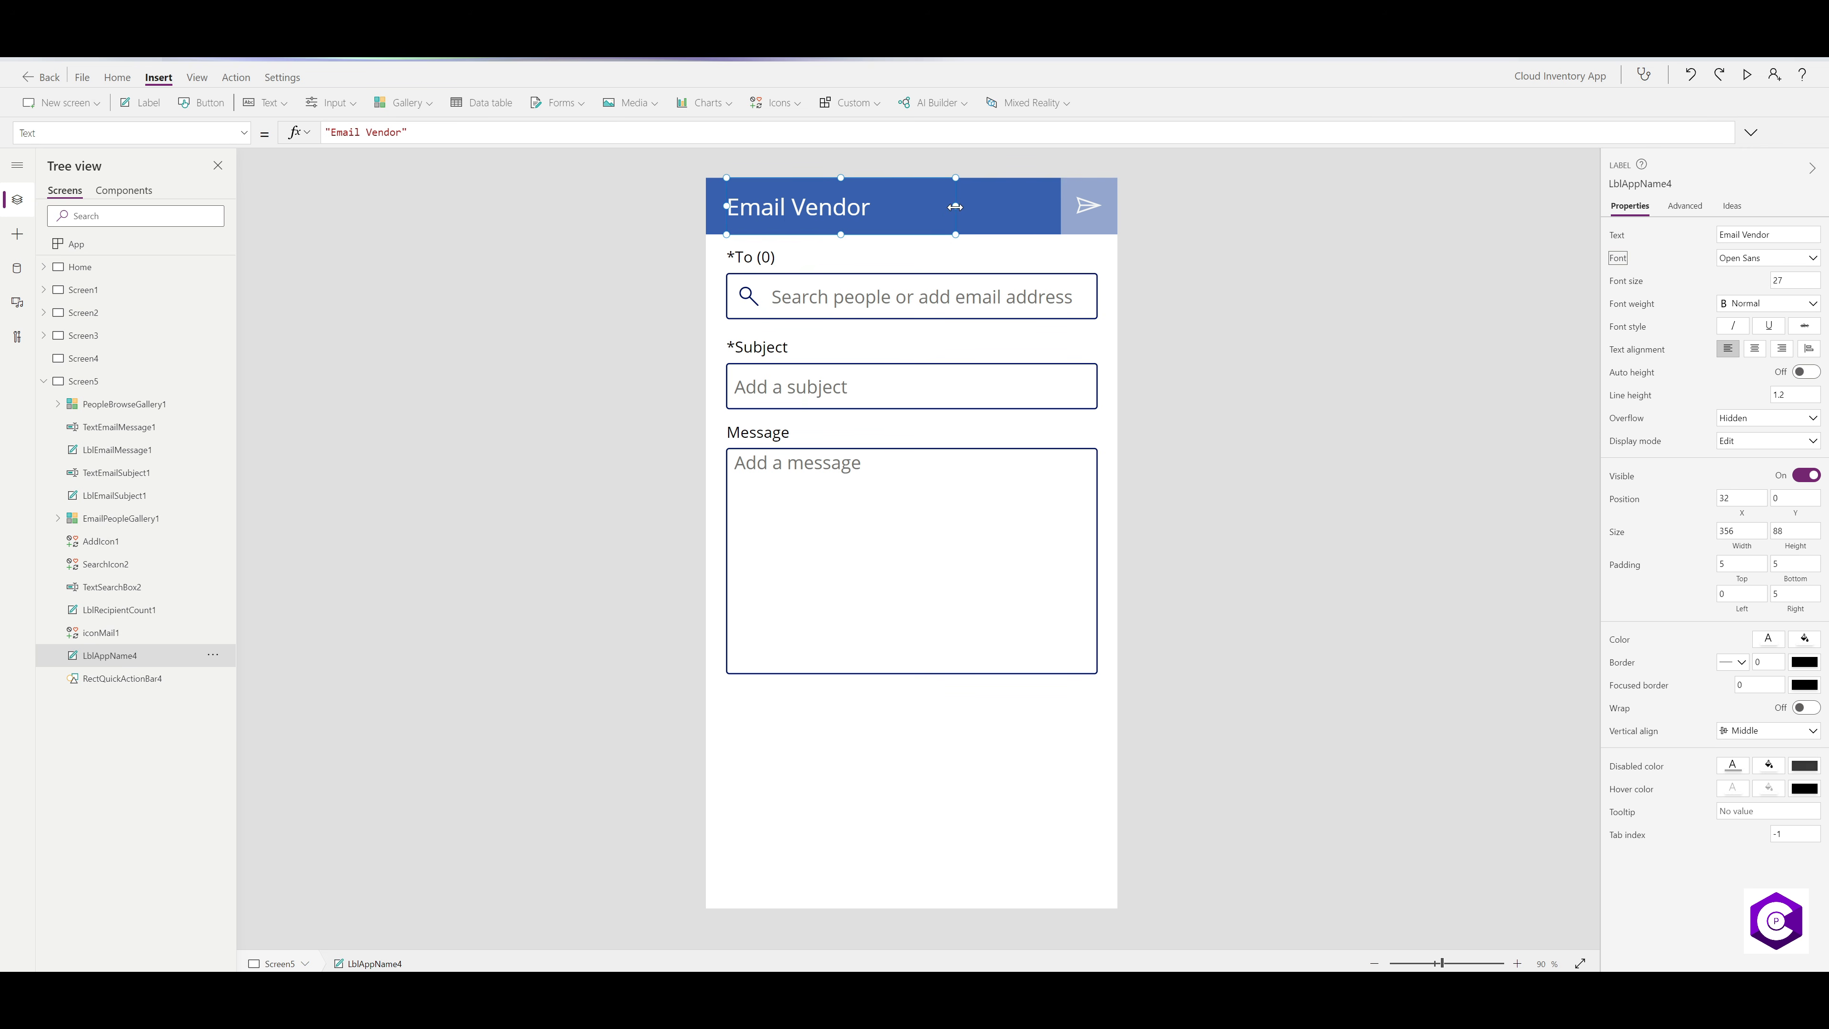
- Center the Email Vendor title text and resize its label to about 473 wide, starting at about X 78
left_click_drag(955, 206, 1065, 207)
left_click(1755, 351)
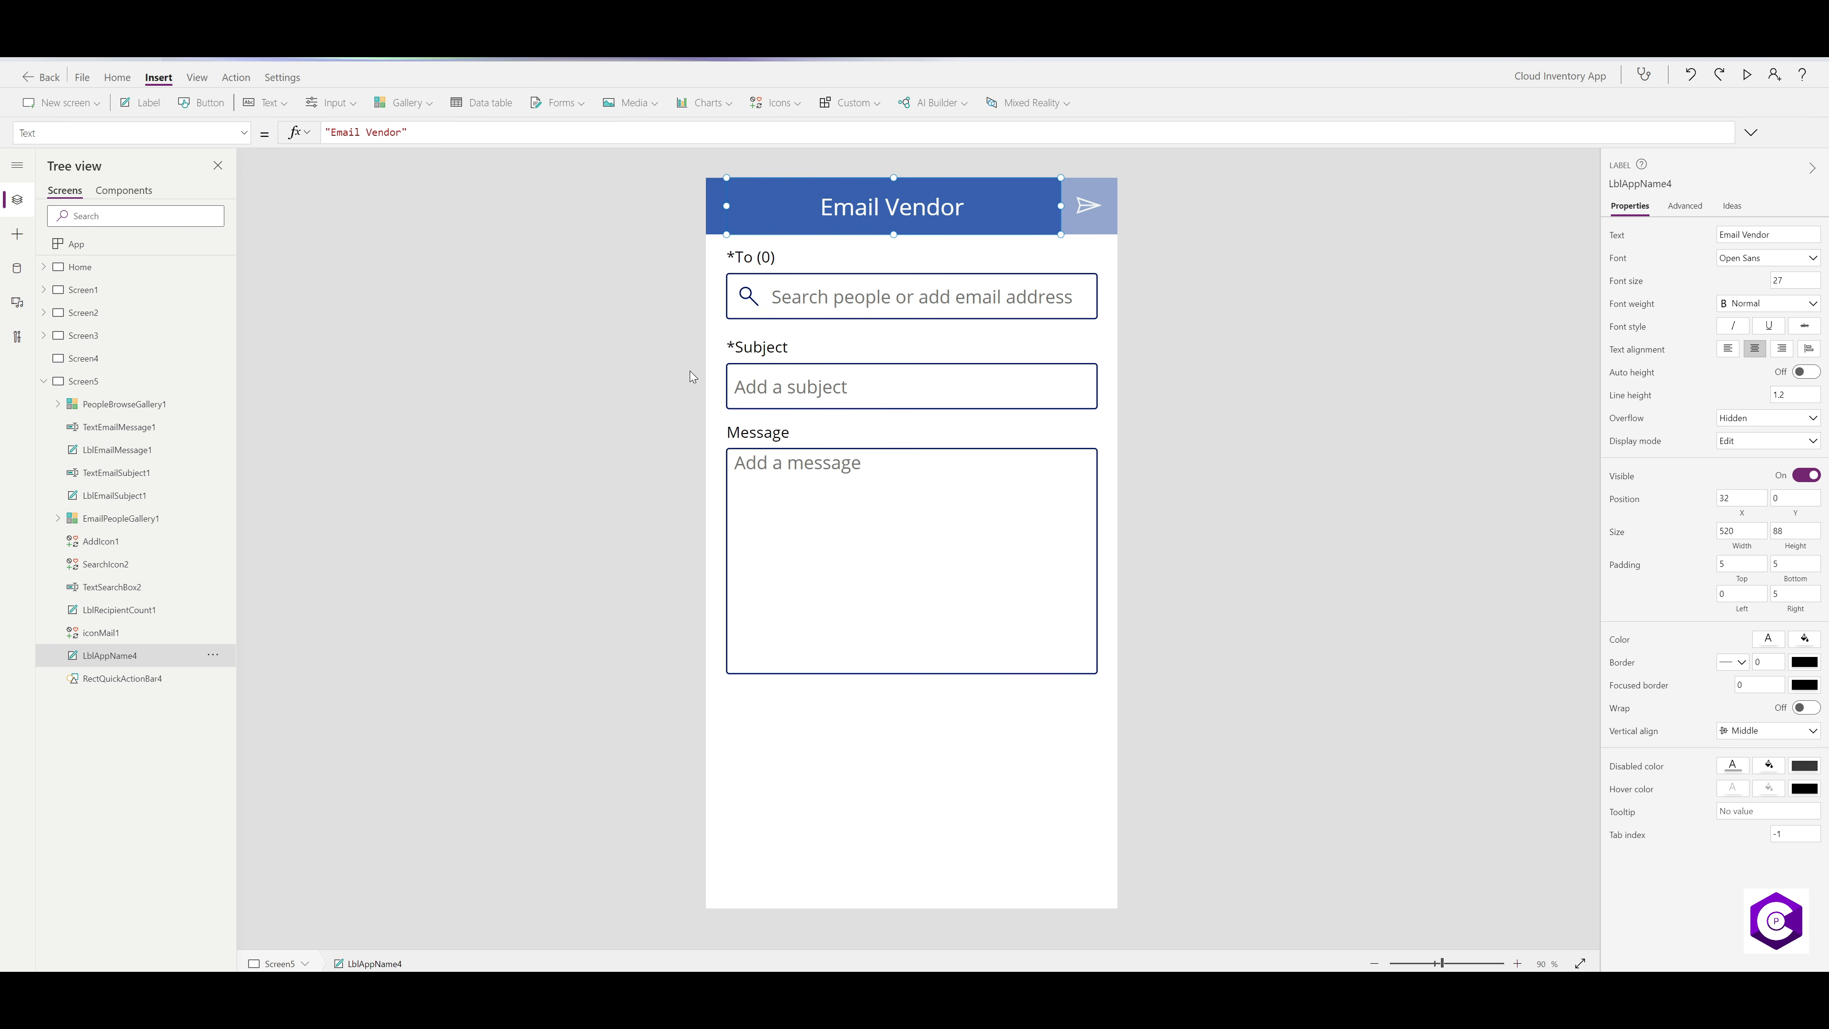
left_click_drag(727, 206, 755, 206)
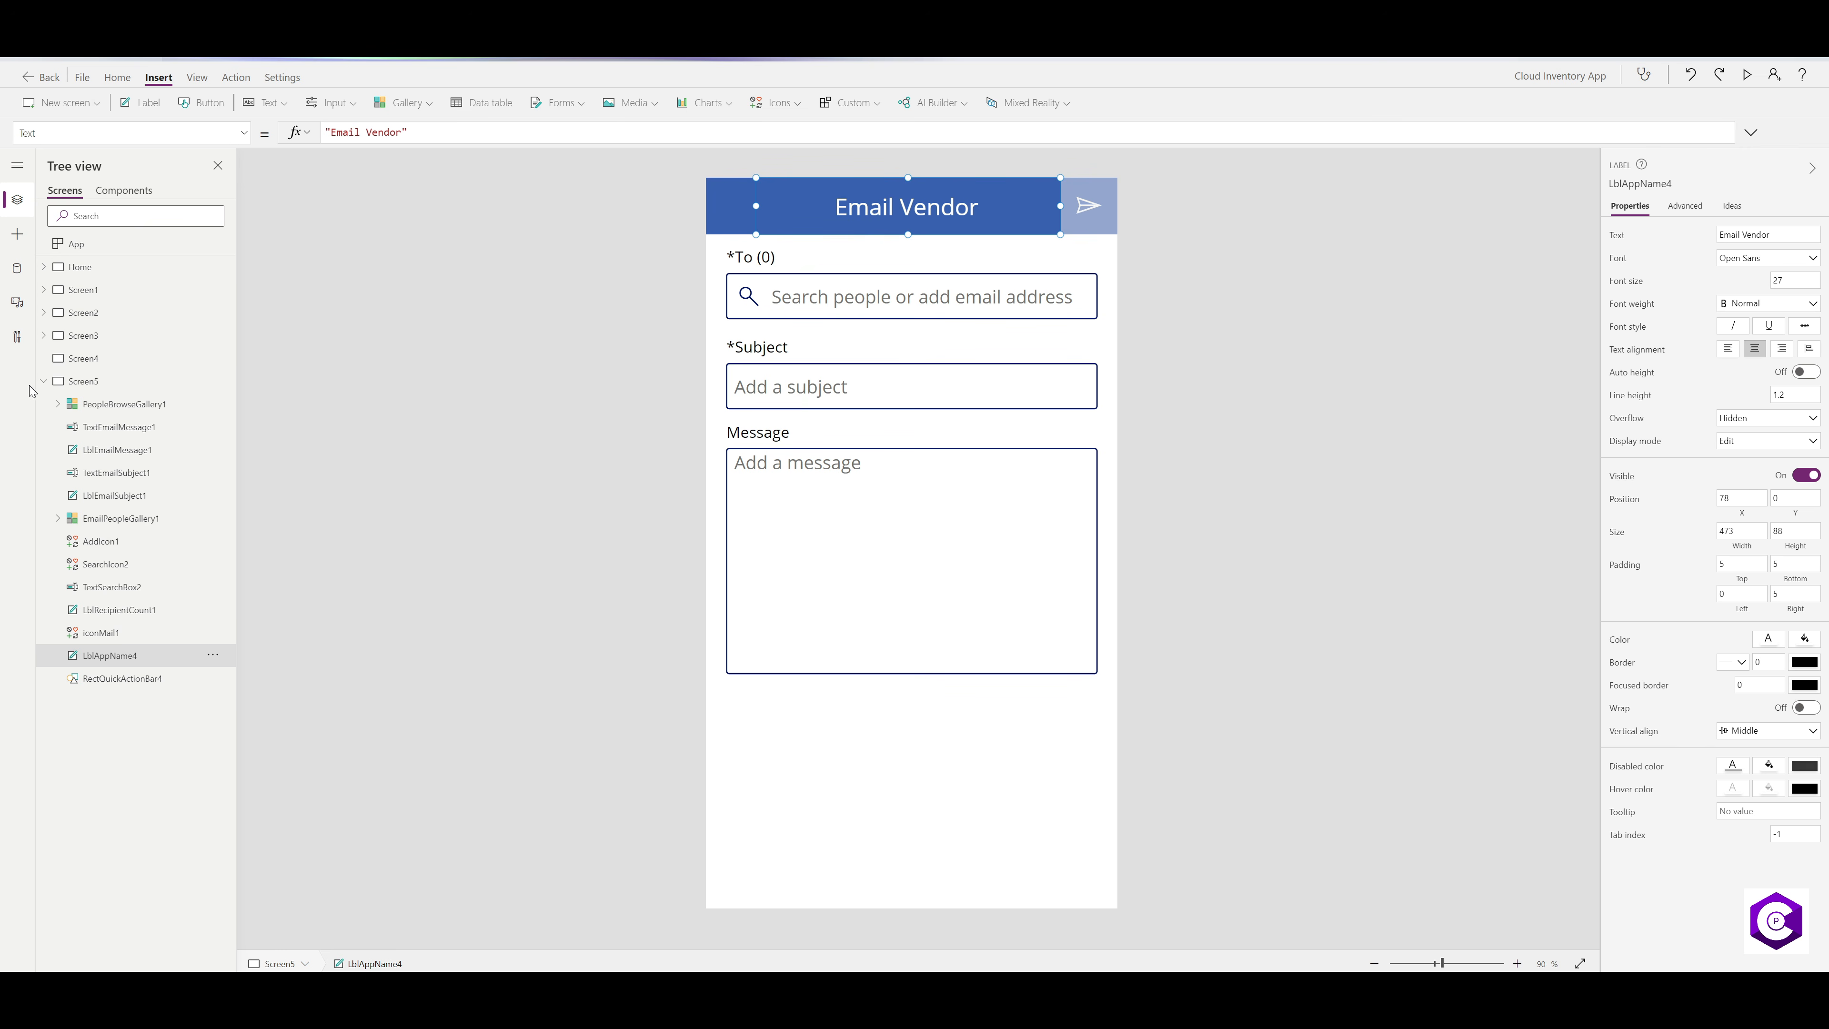
left_click(44, 386)
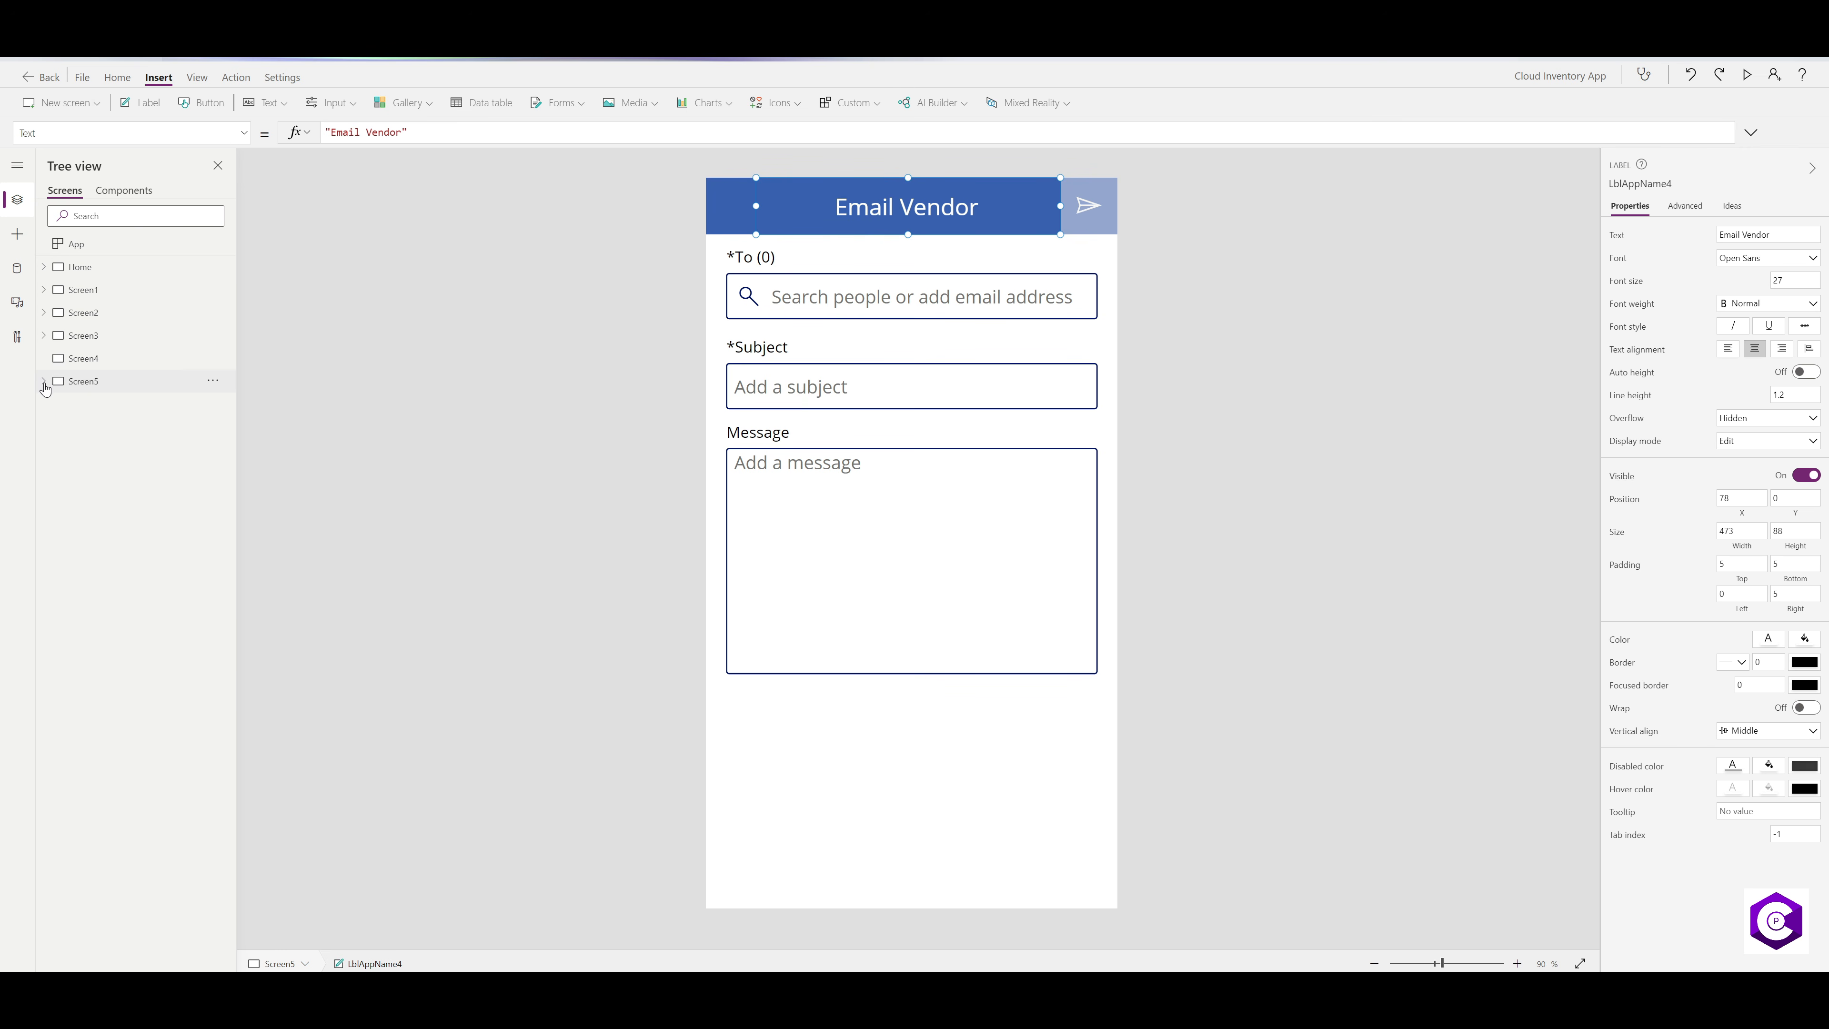
- Add a label to Screen4 and fit it across the top edge at about 640 wide and 66 high
left_click(99, 360)
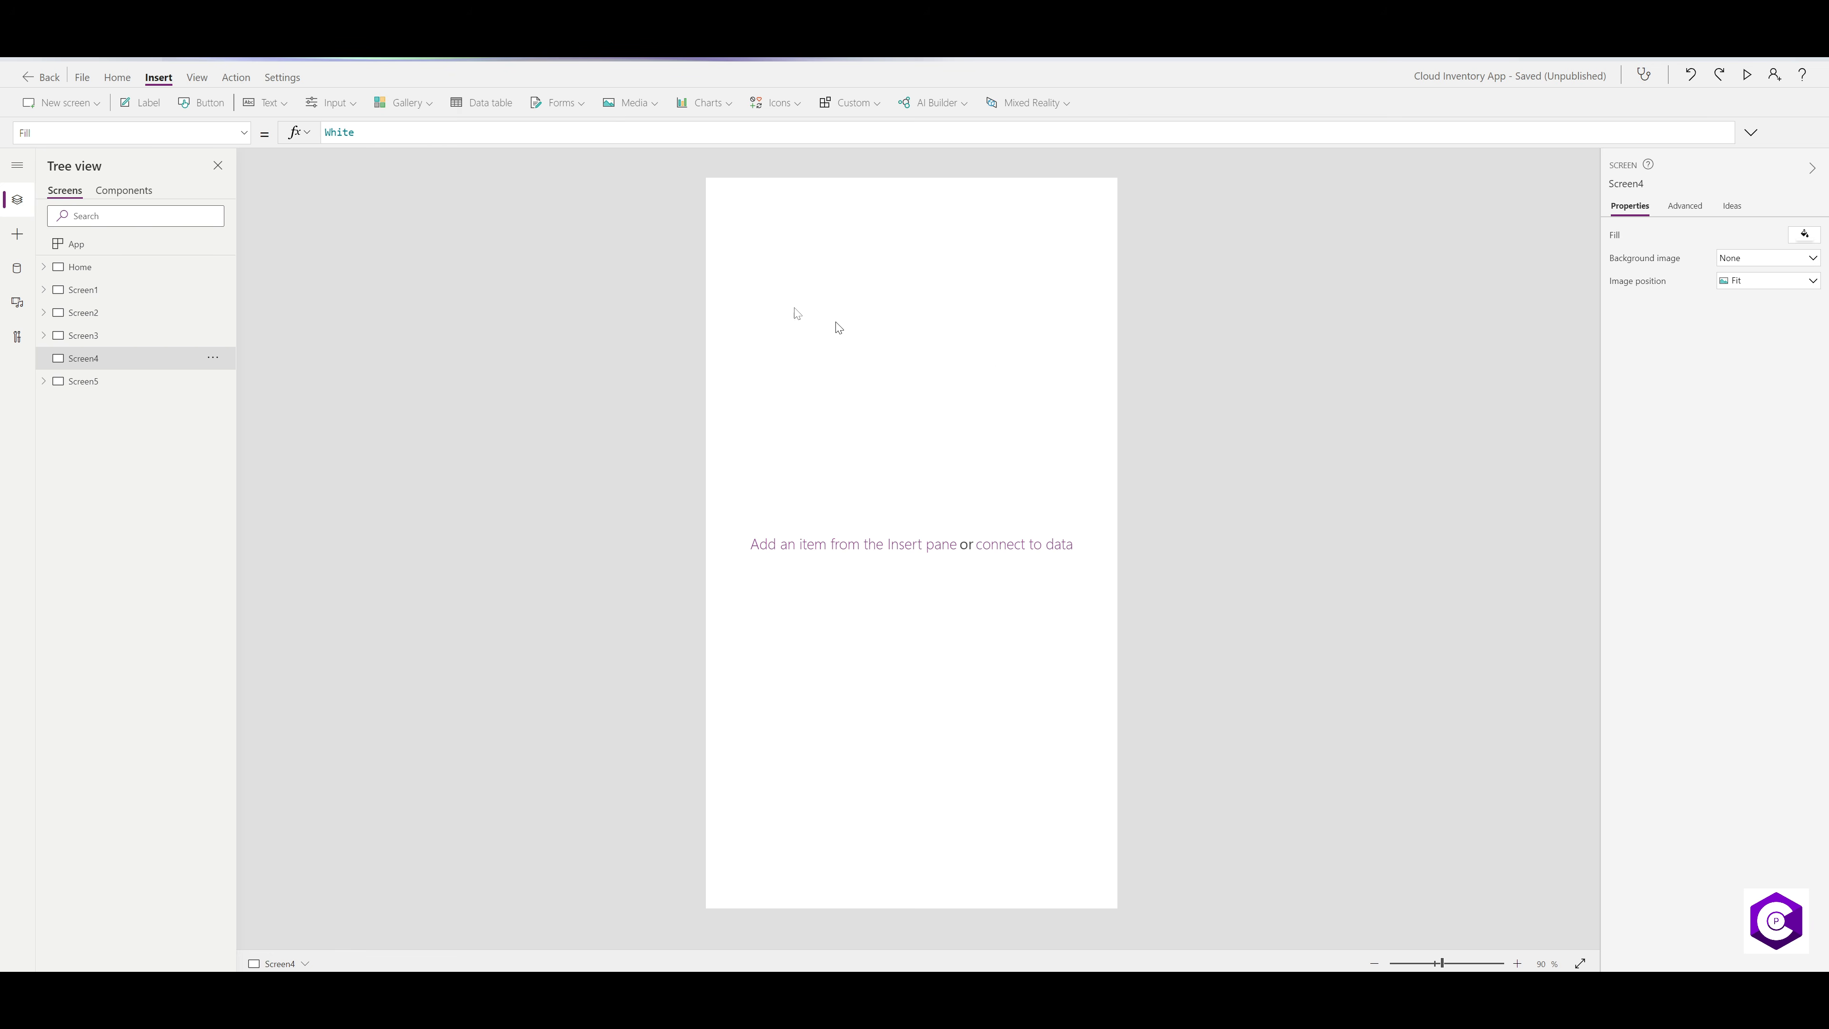
left_click(149, 104)
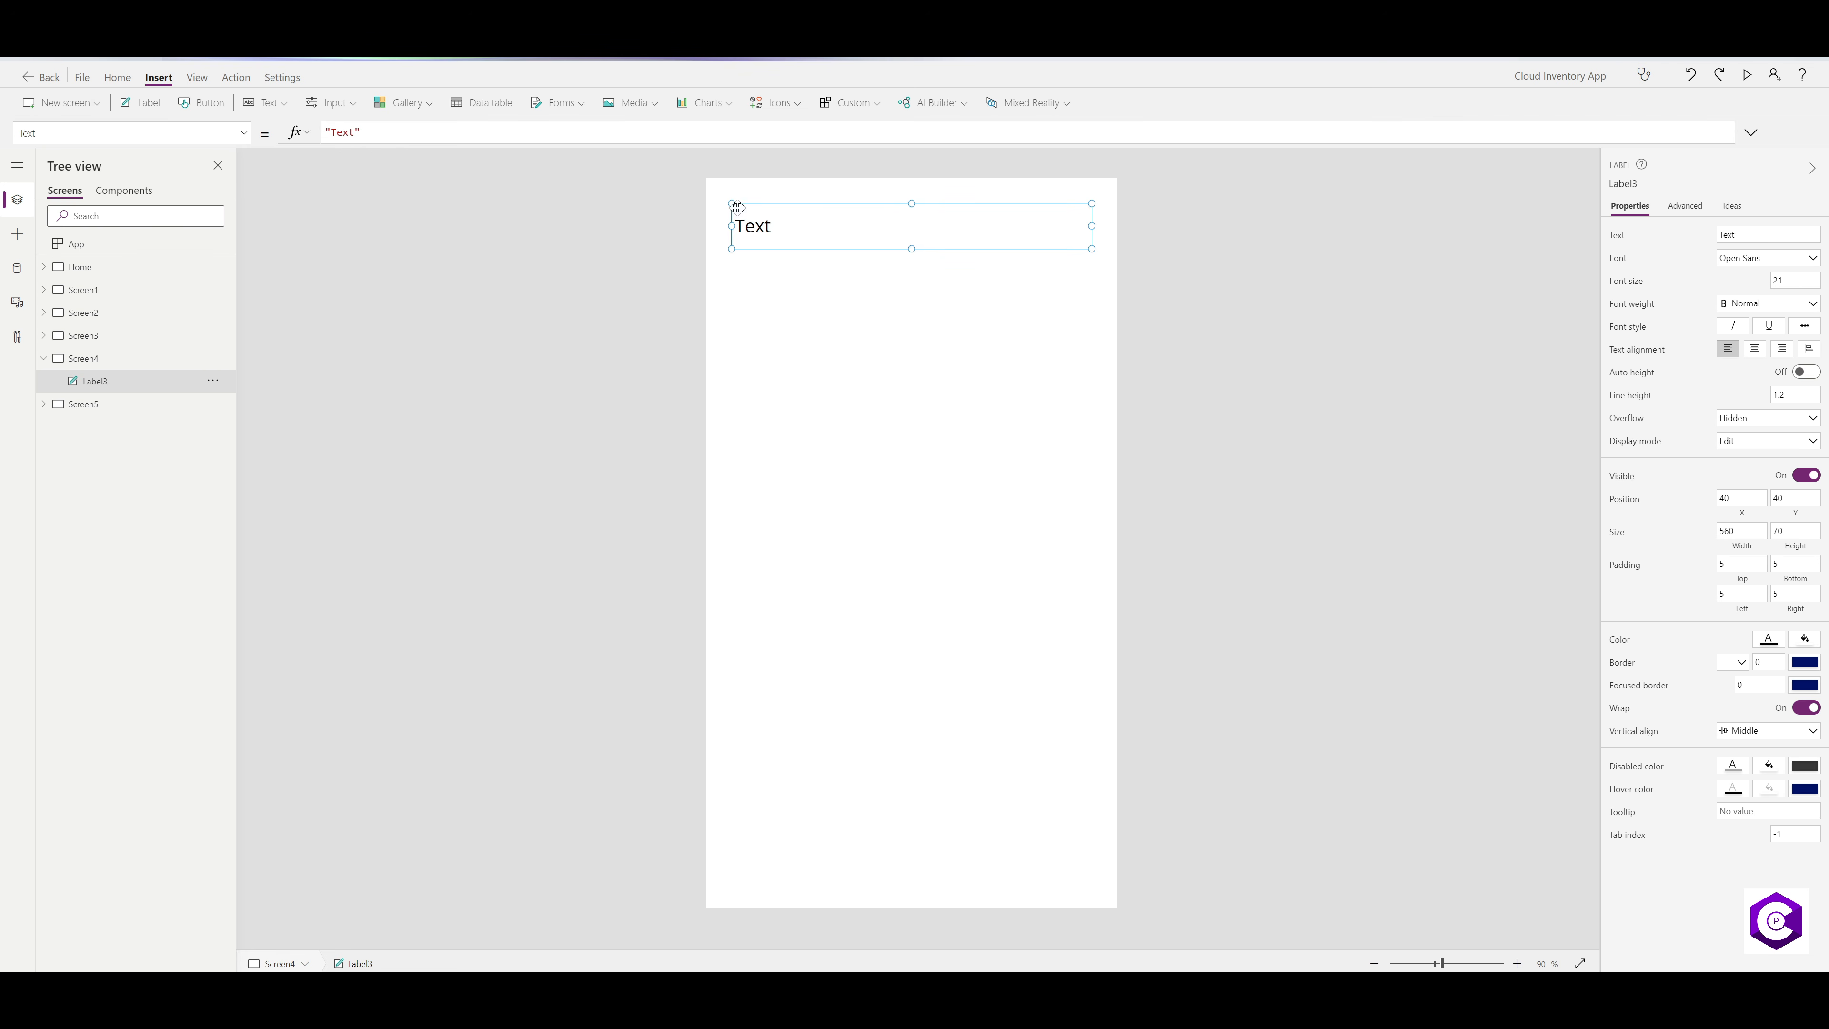
left_click_drag(914, 225, 887, 192)
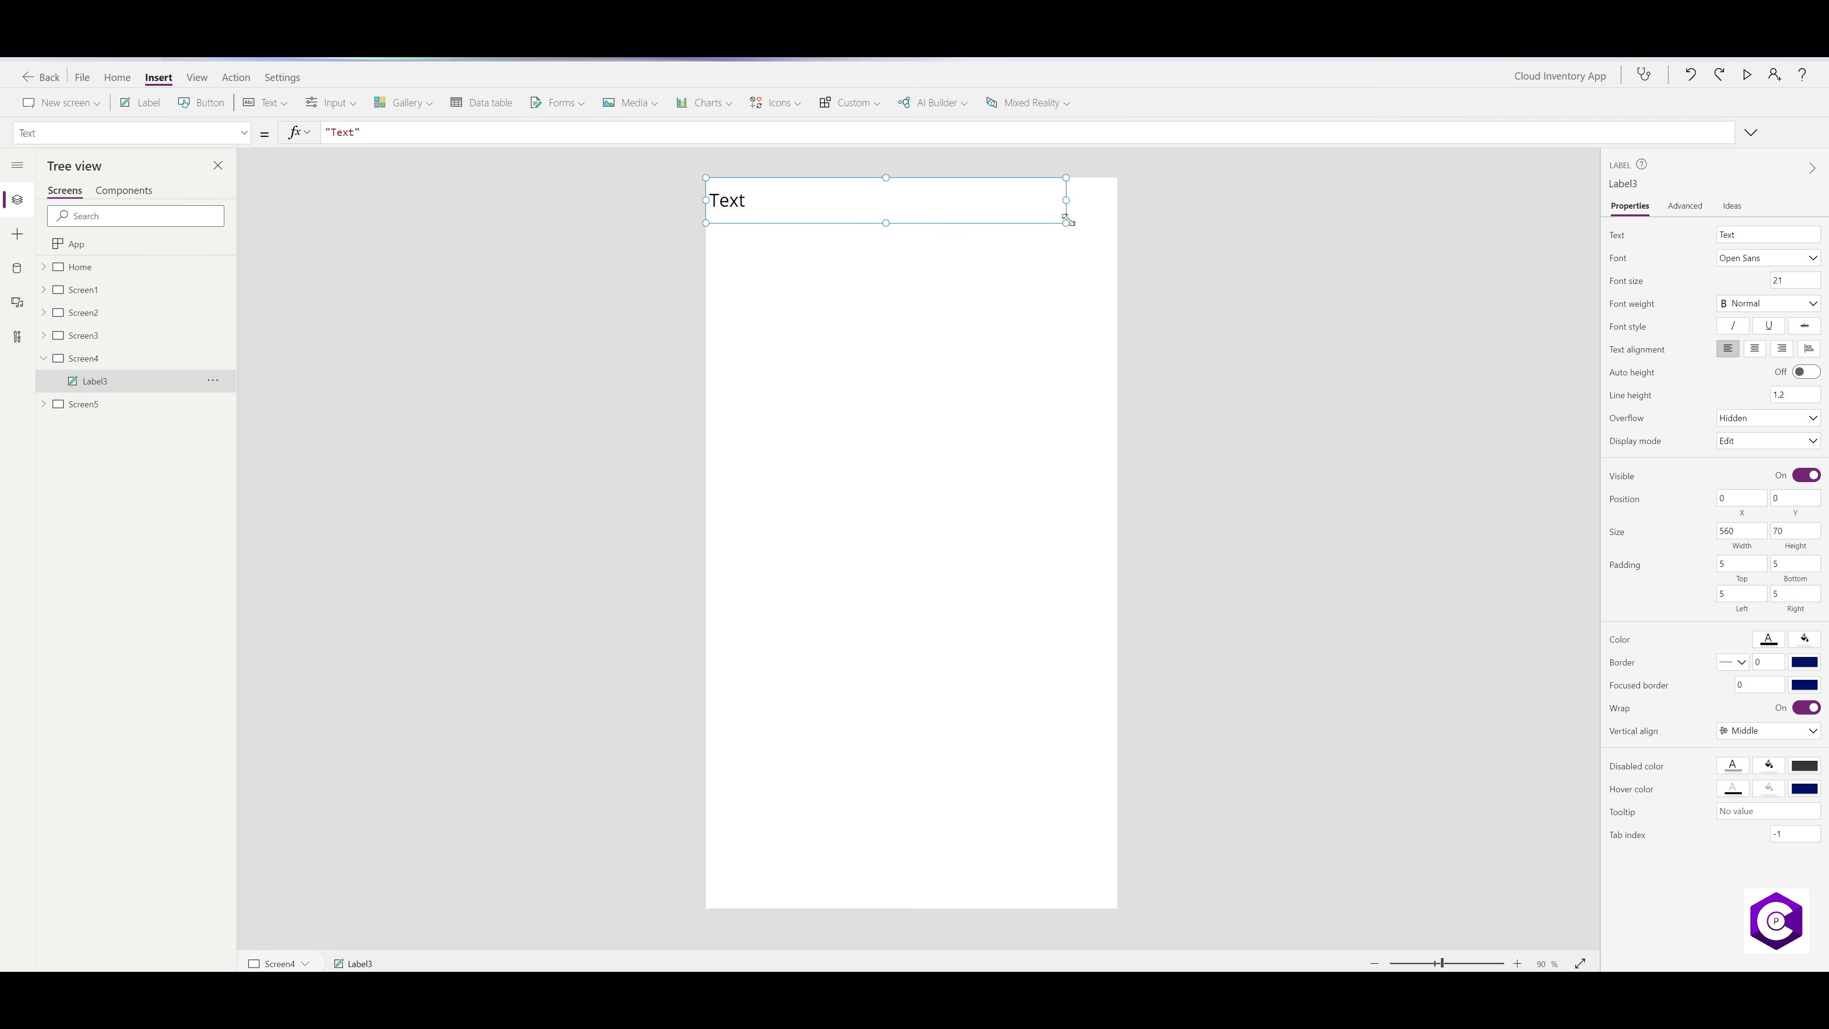
left_click_drag(1065, 221, 1118, 218)
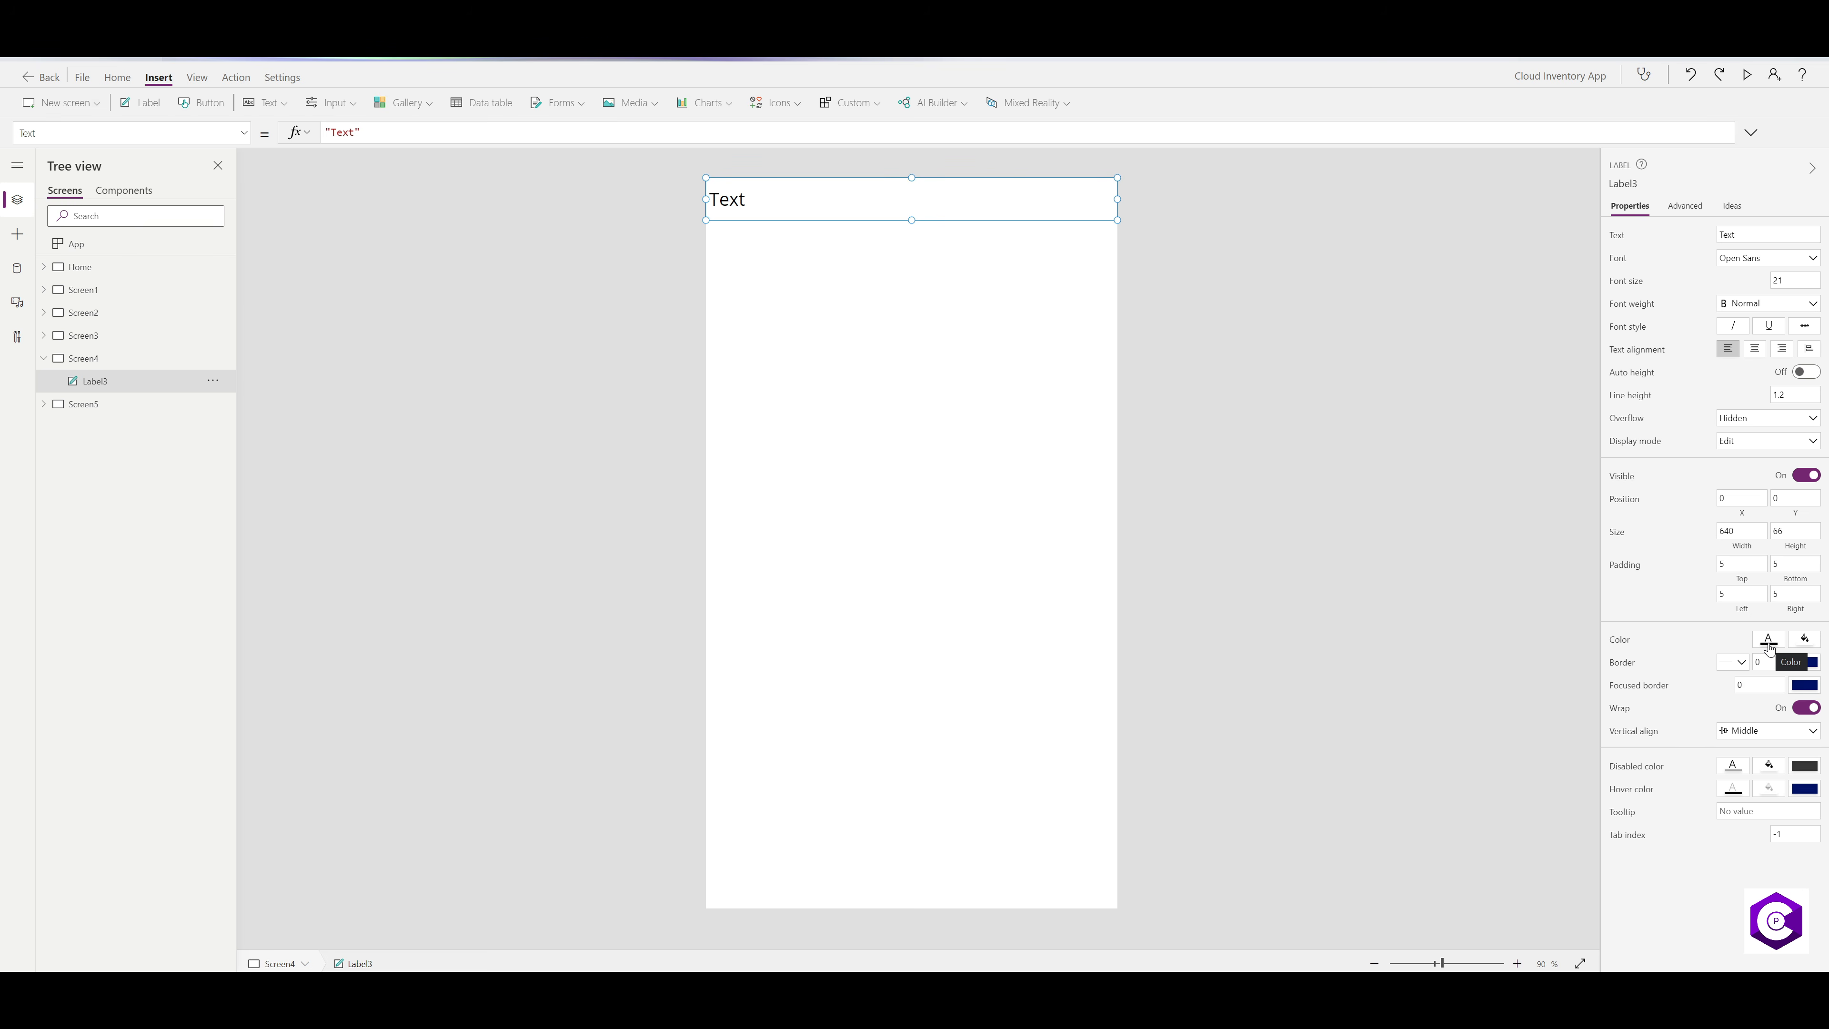
- Style the Screen4 header label with a purple fill and white, centered text
left_click(1806, 639)
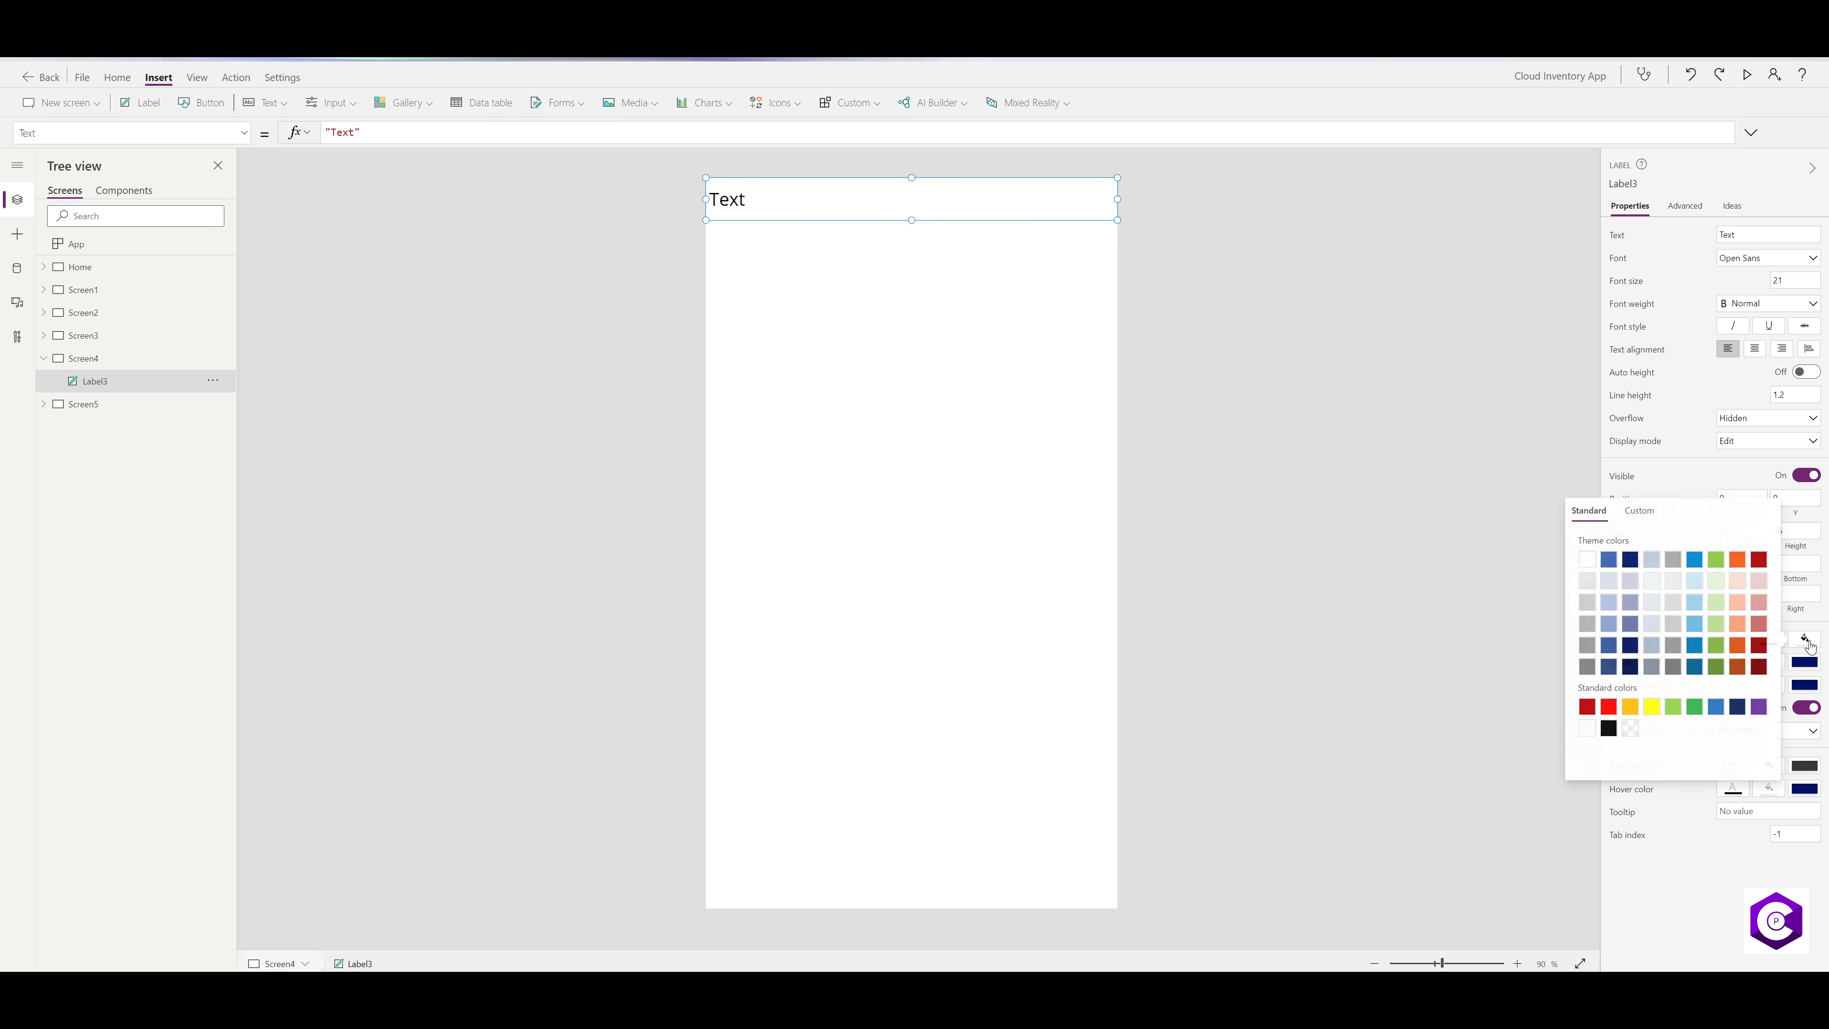
left_click(1757, 708)
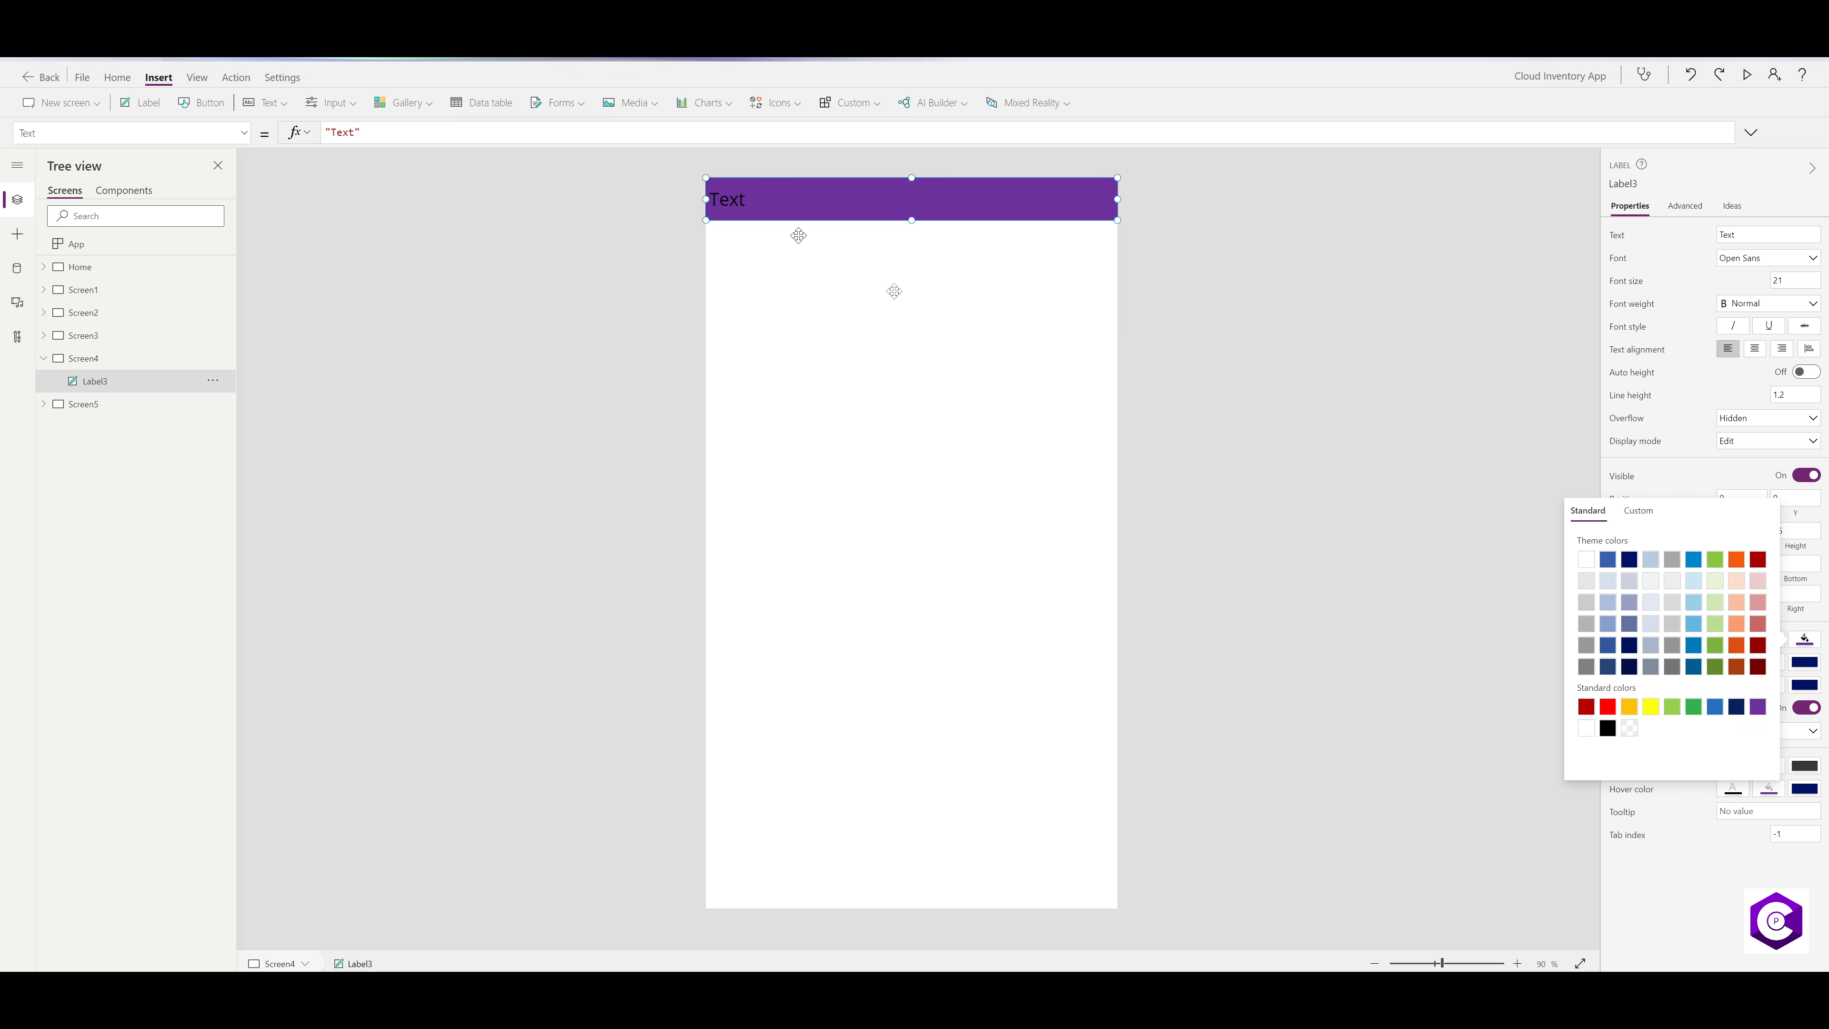
left_click(1519, 455)
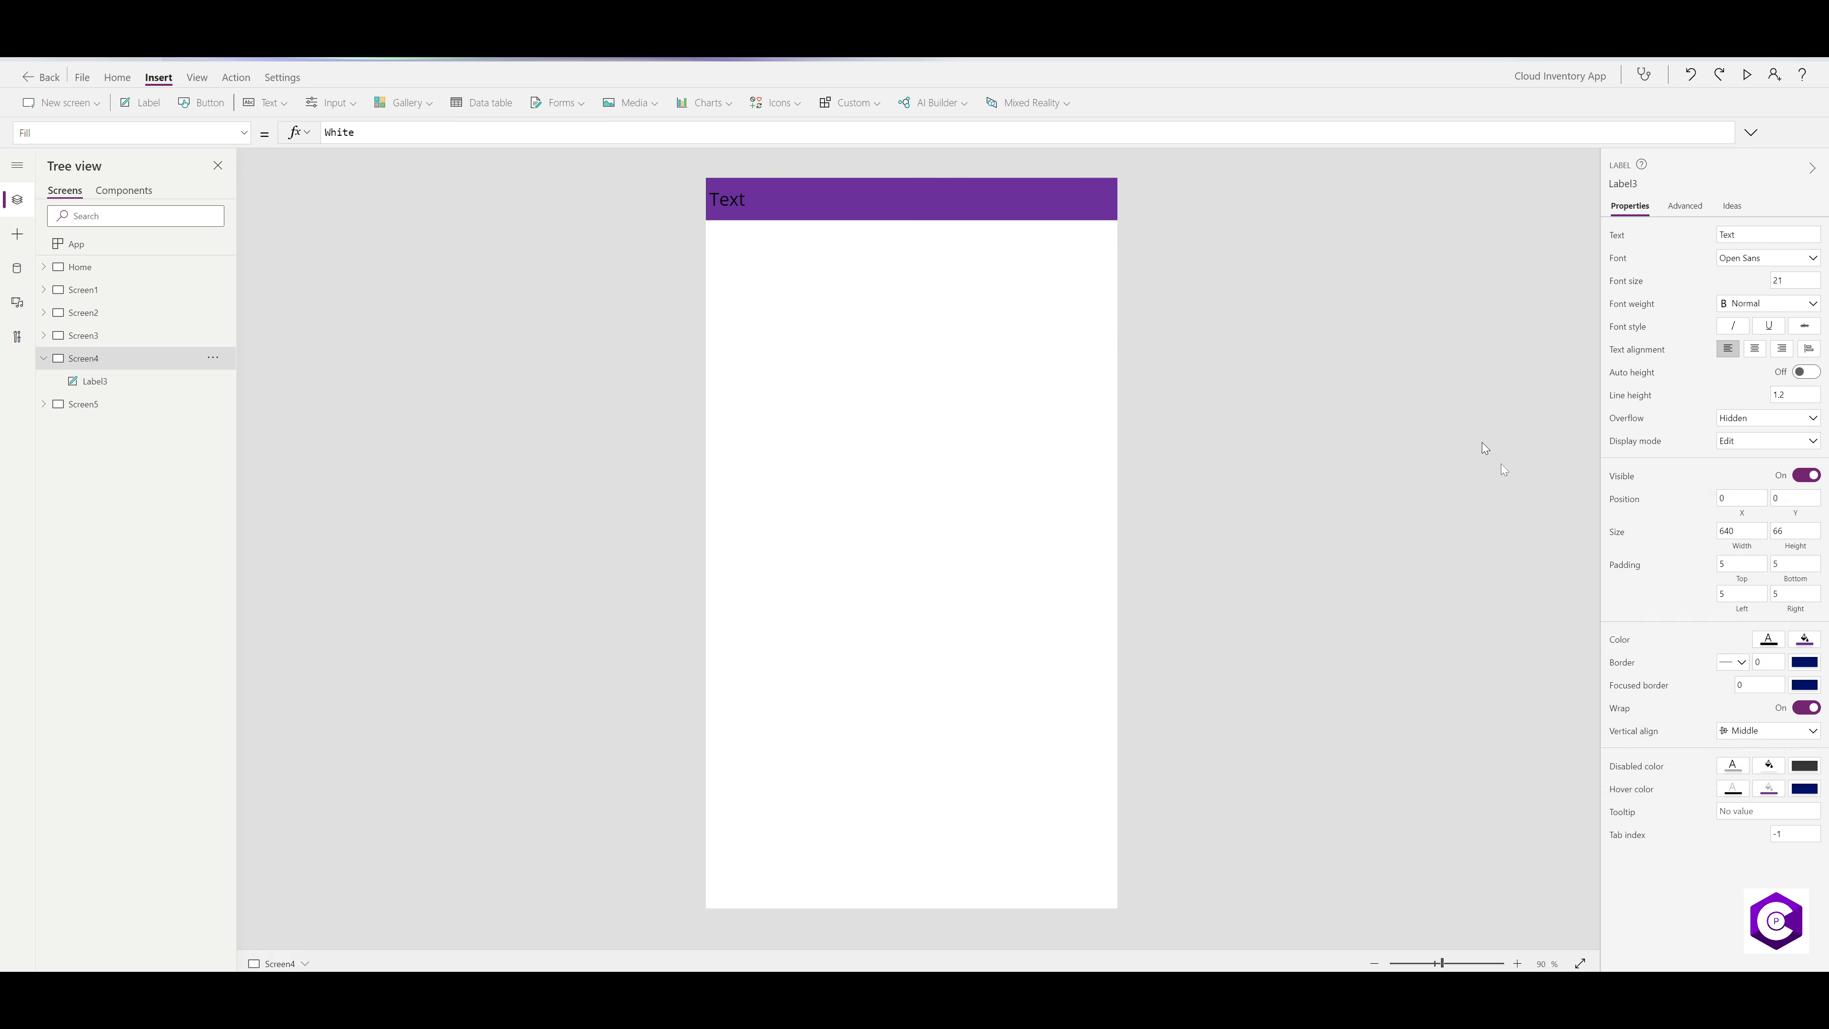
left_click(980, 191)
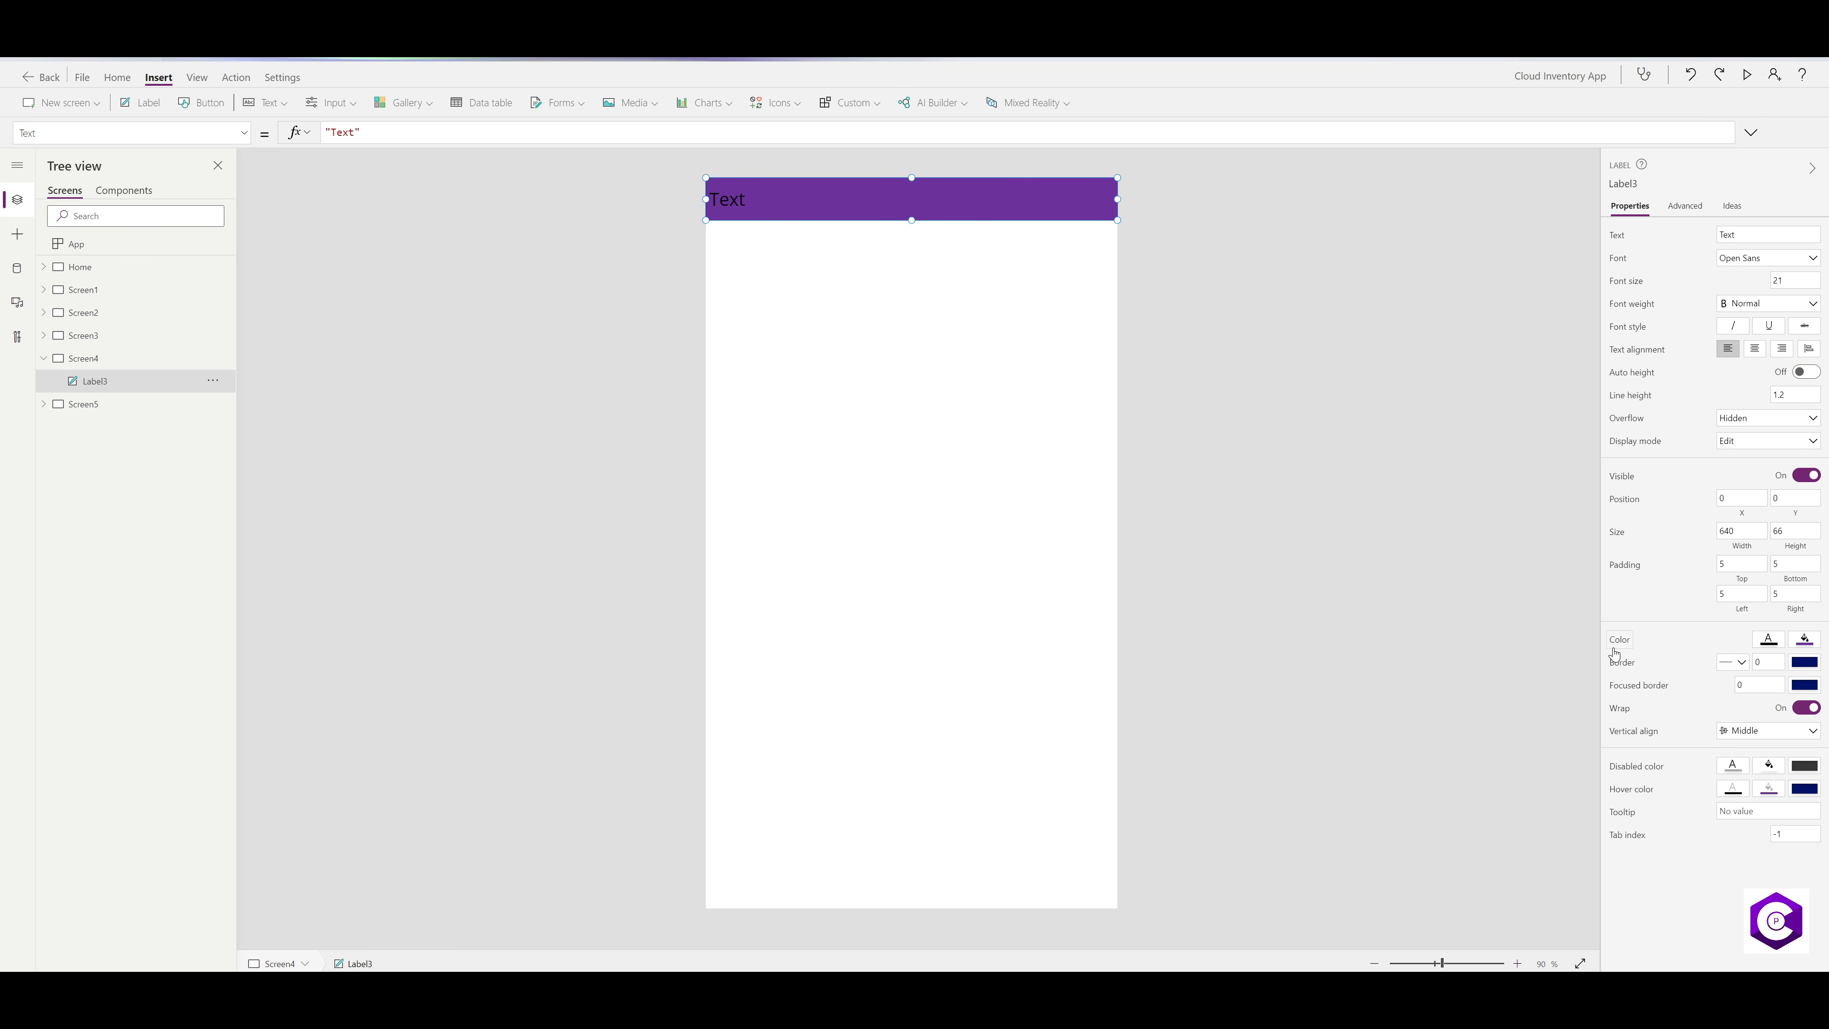
left_click(1769, 639)
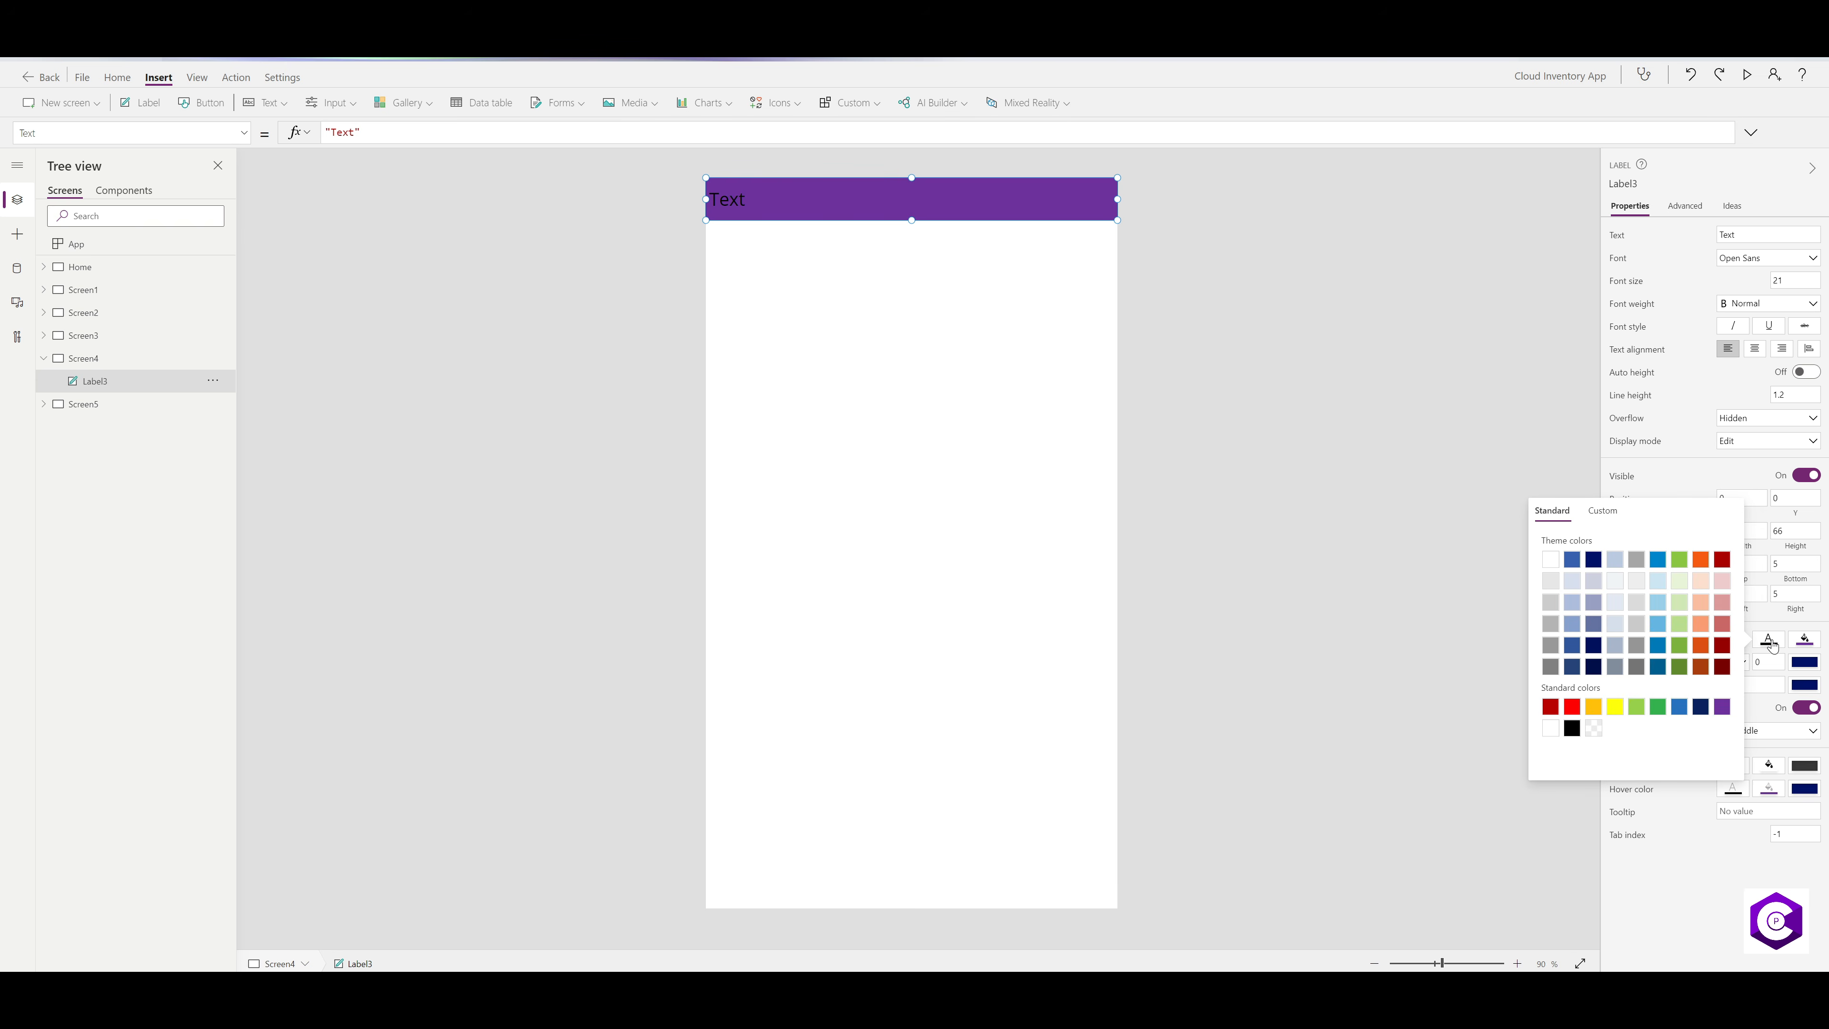
left_click(1552, 561)
left_click(1753, 350)
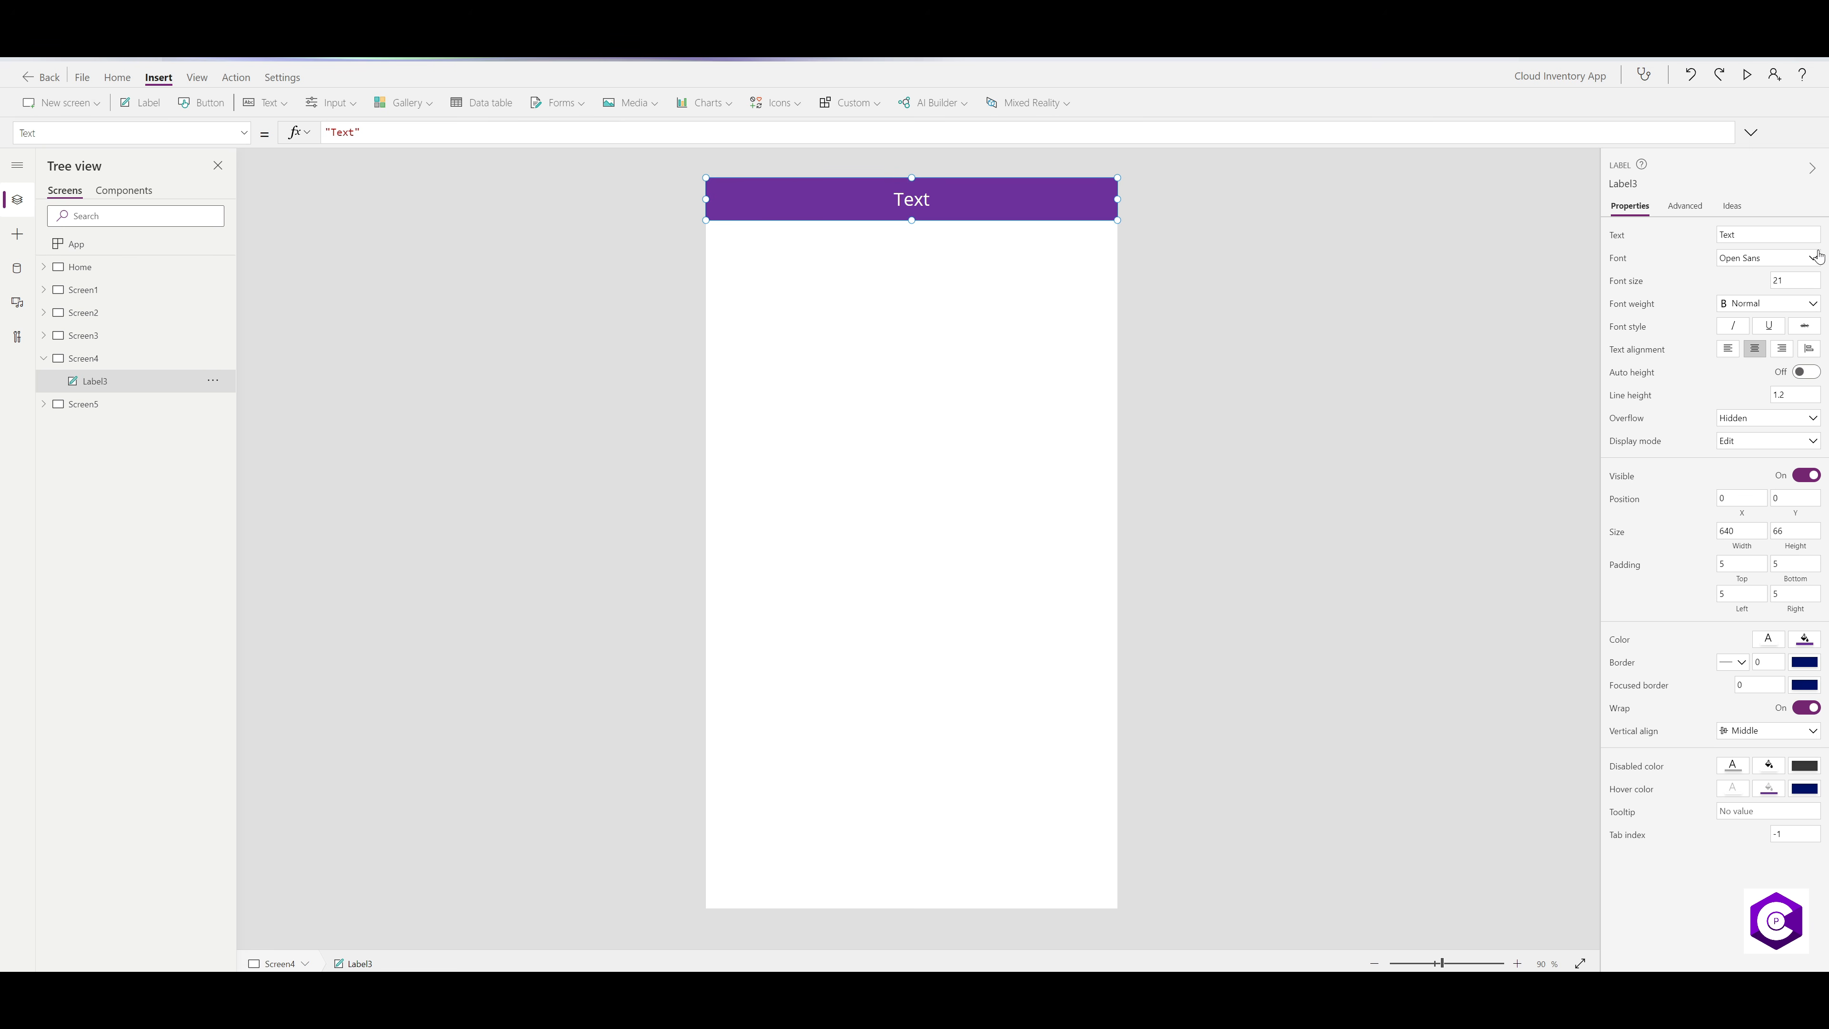
- Set the header label's text to Dashboard and increase the label's height to about 77
left_click_drag(1815, 235, 1681, 240)
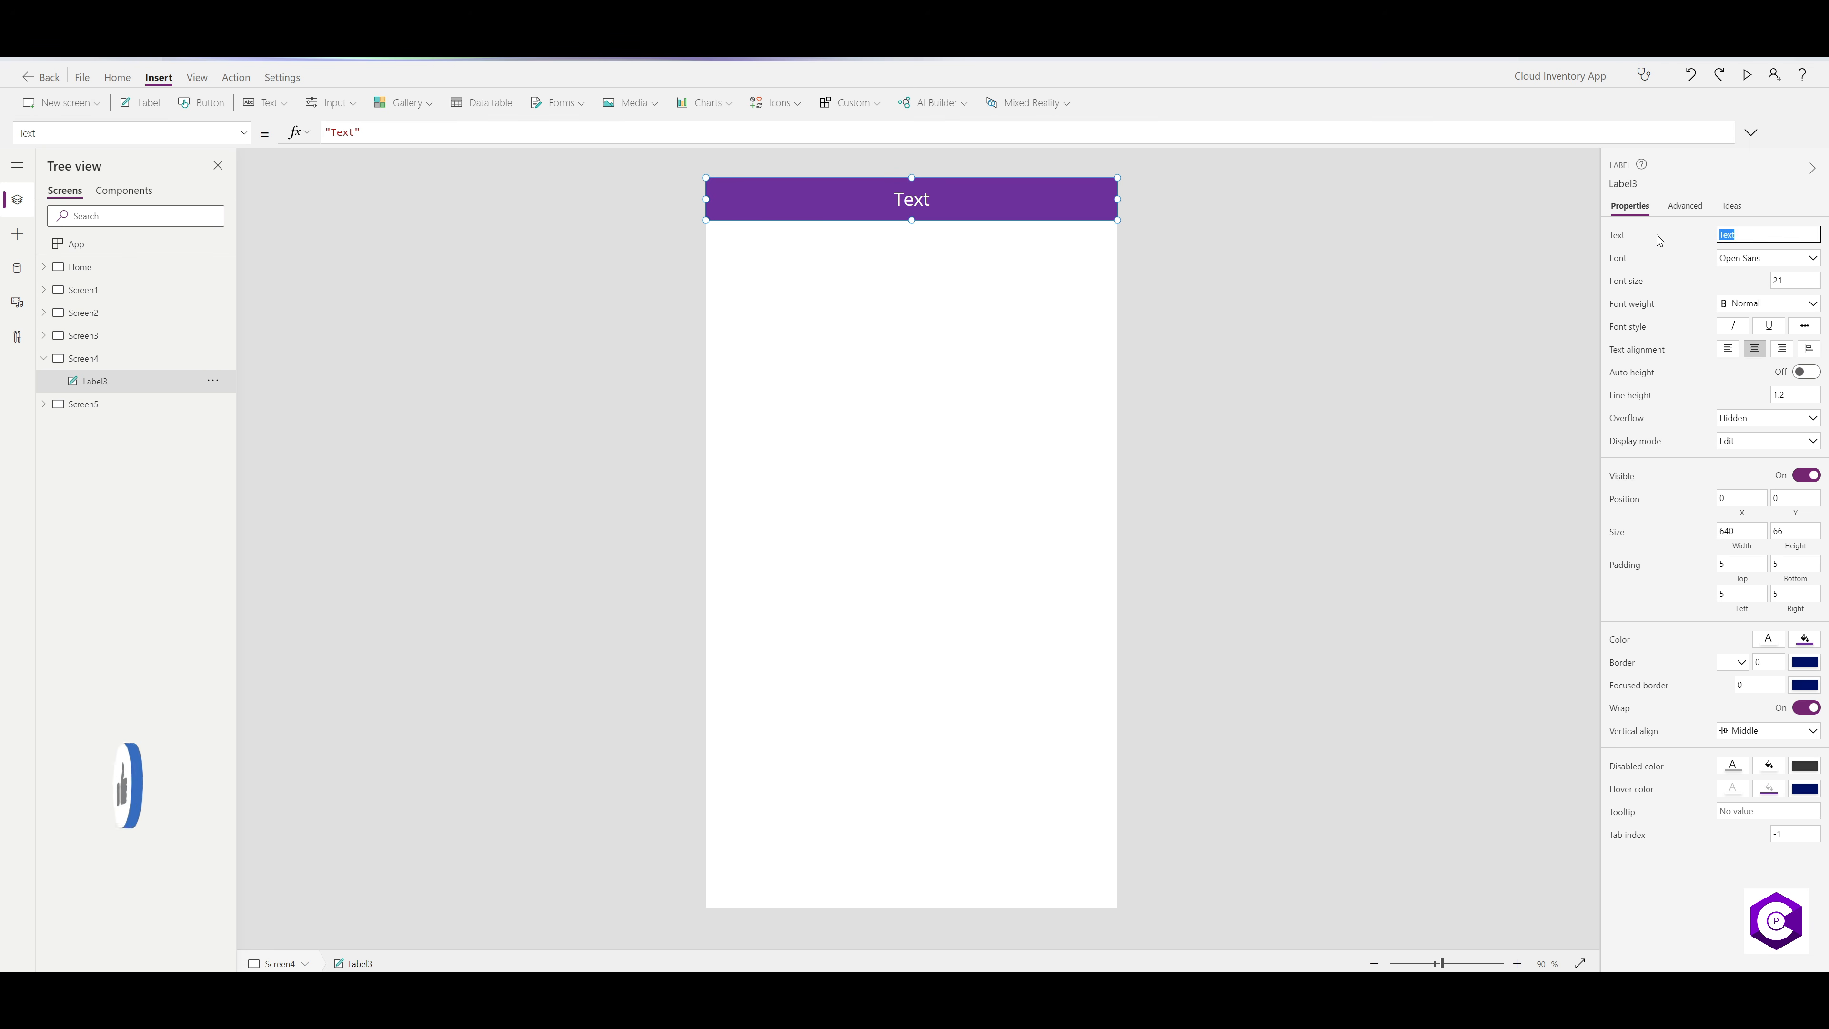
type("Da")
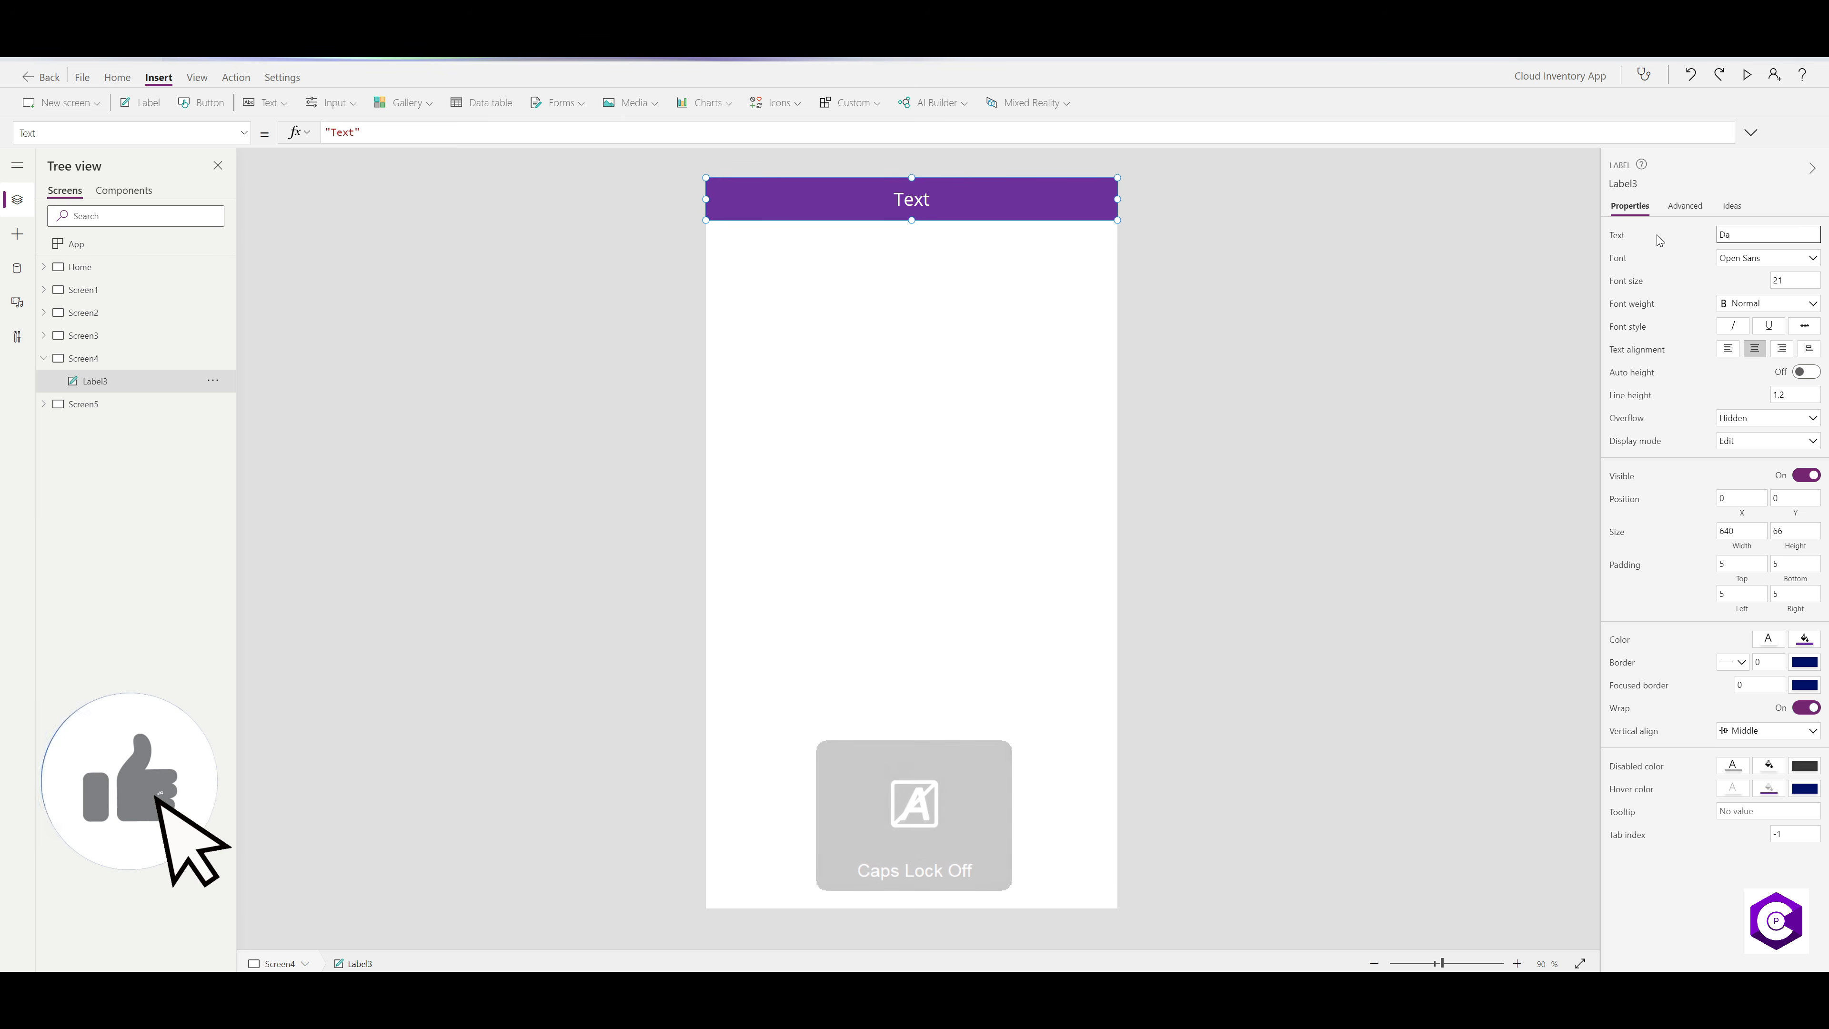
type("shboard")
key("Tab")
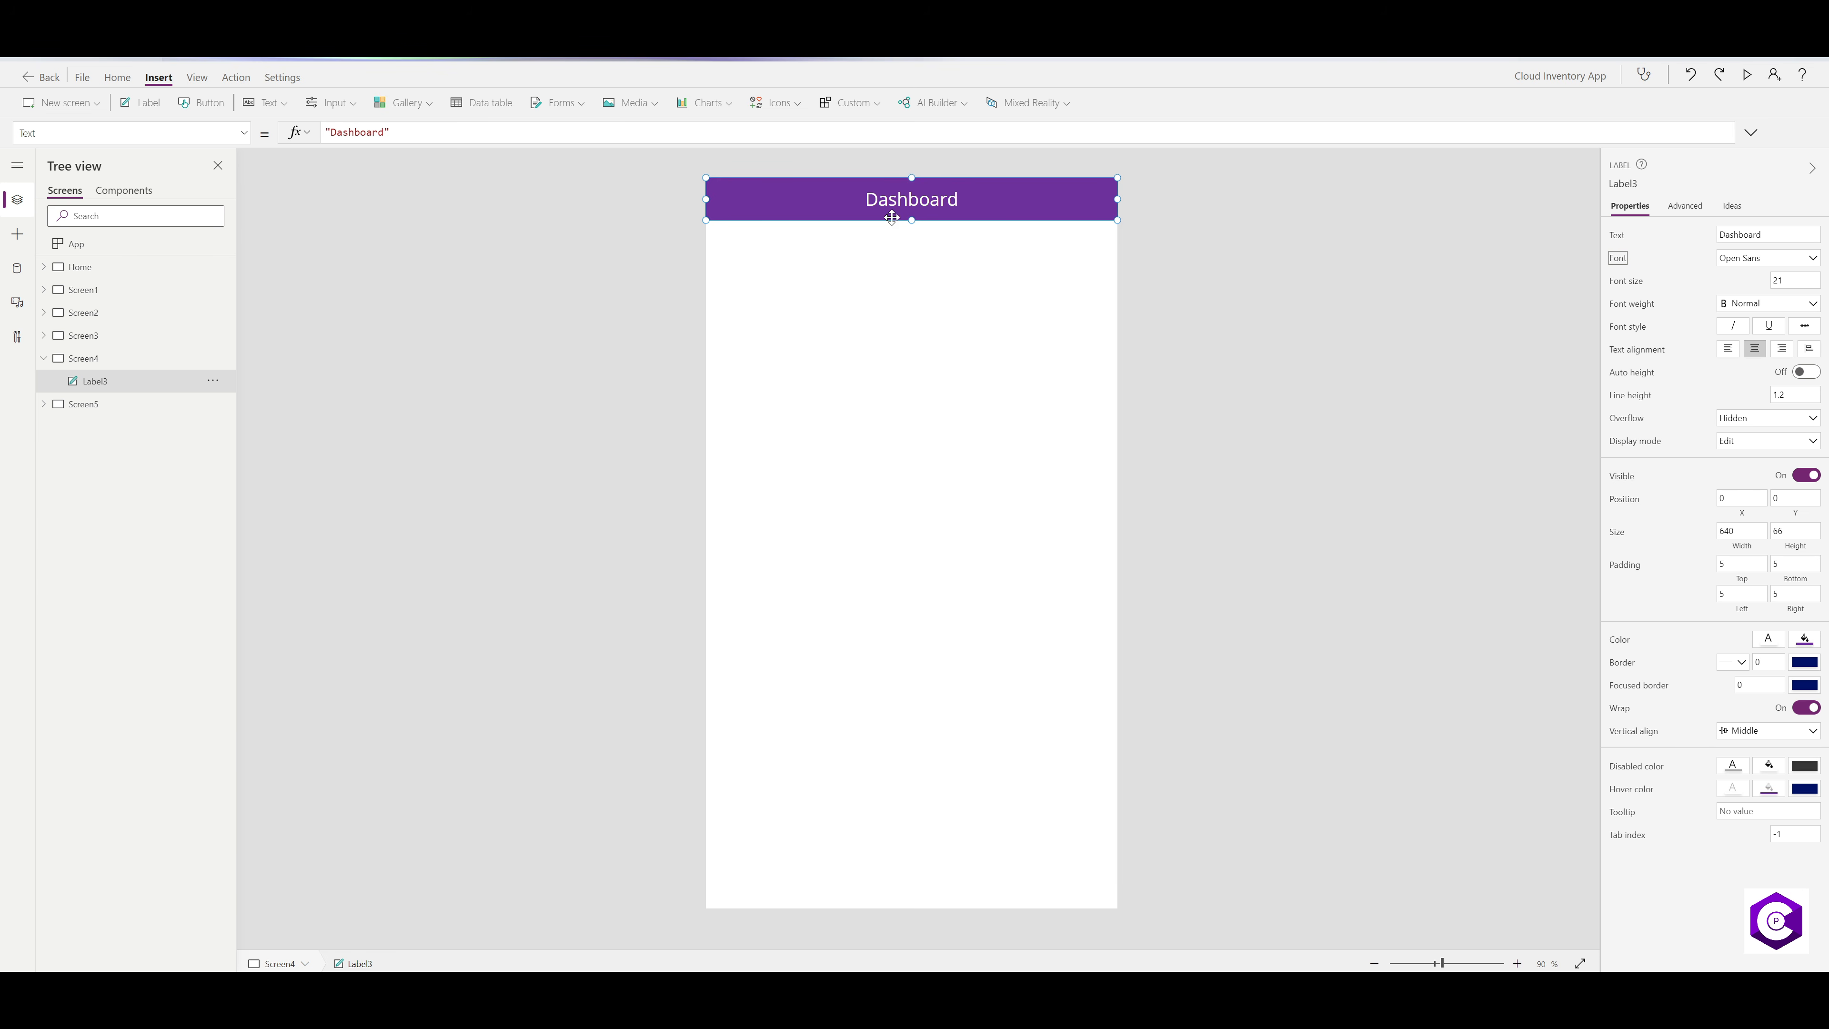
left_click(901, 467)
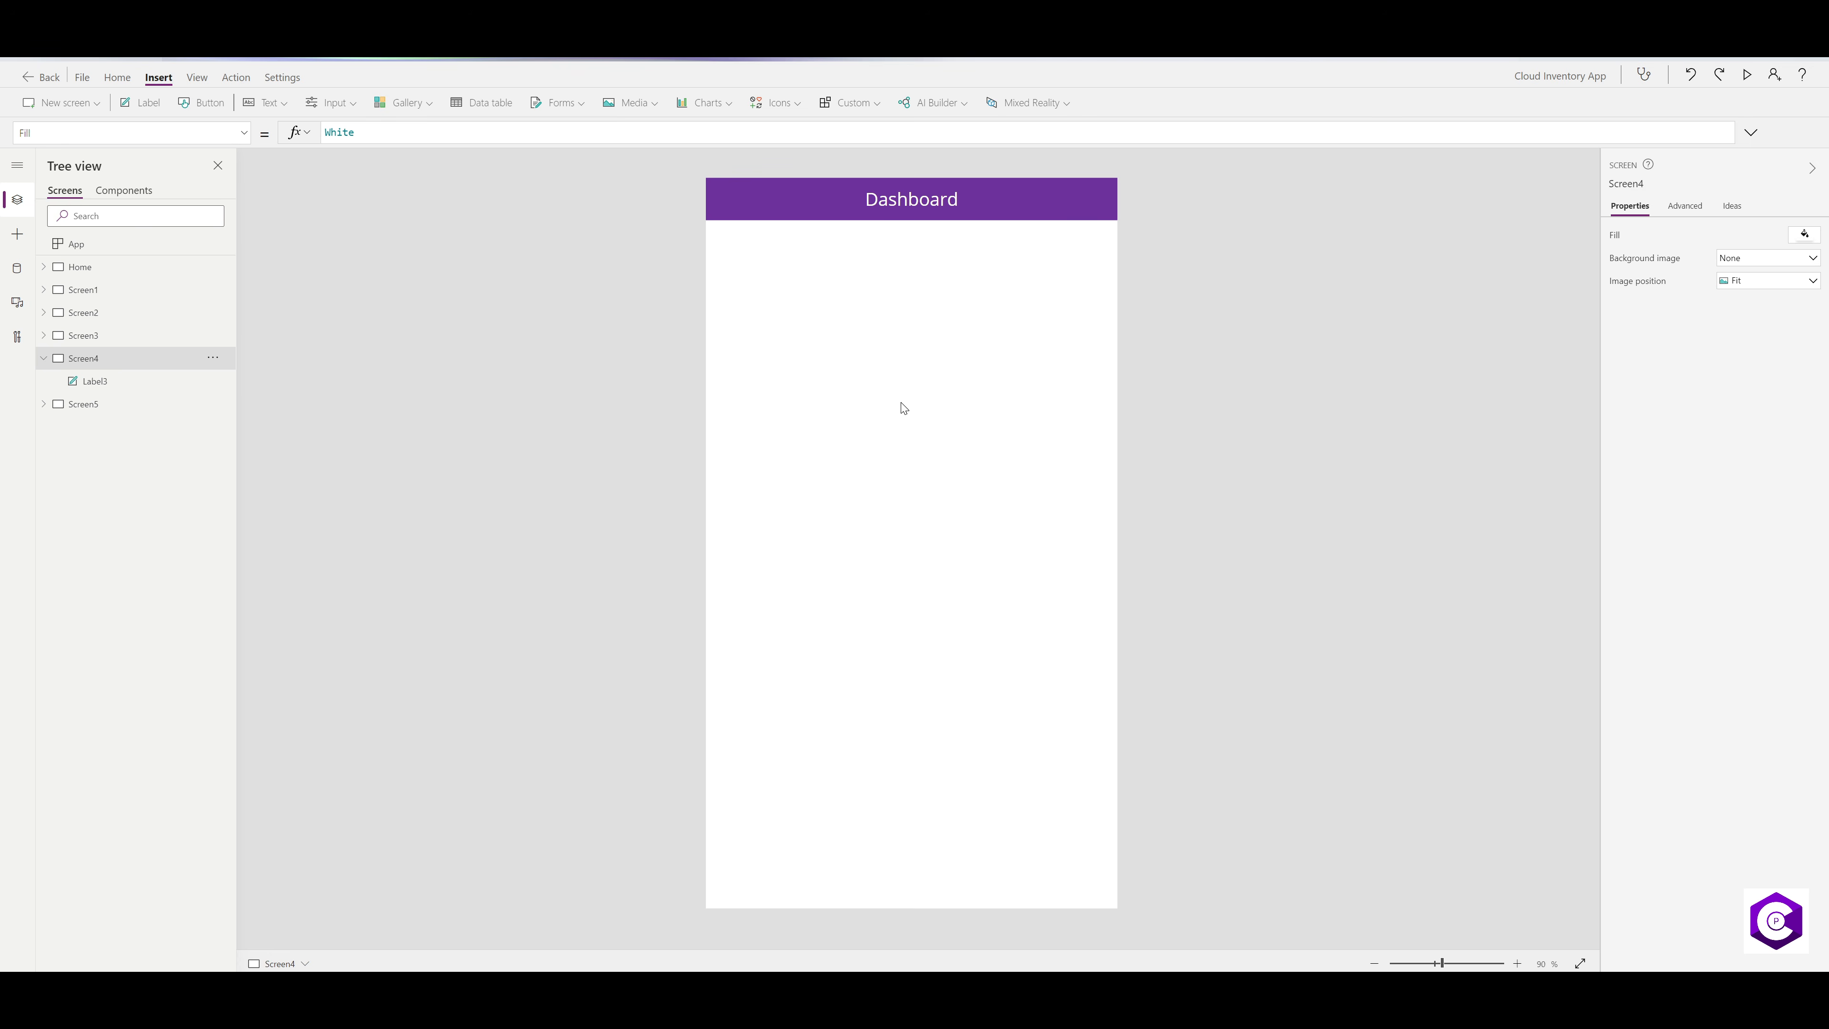
left_click(1033, 199)
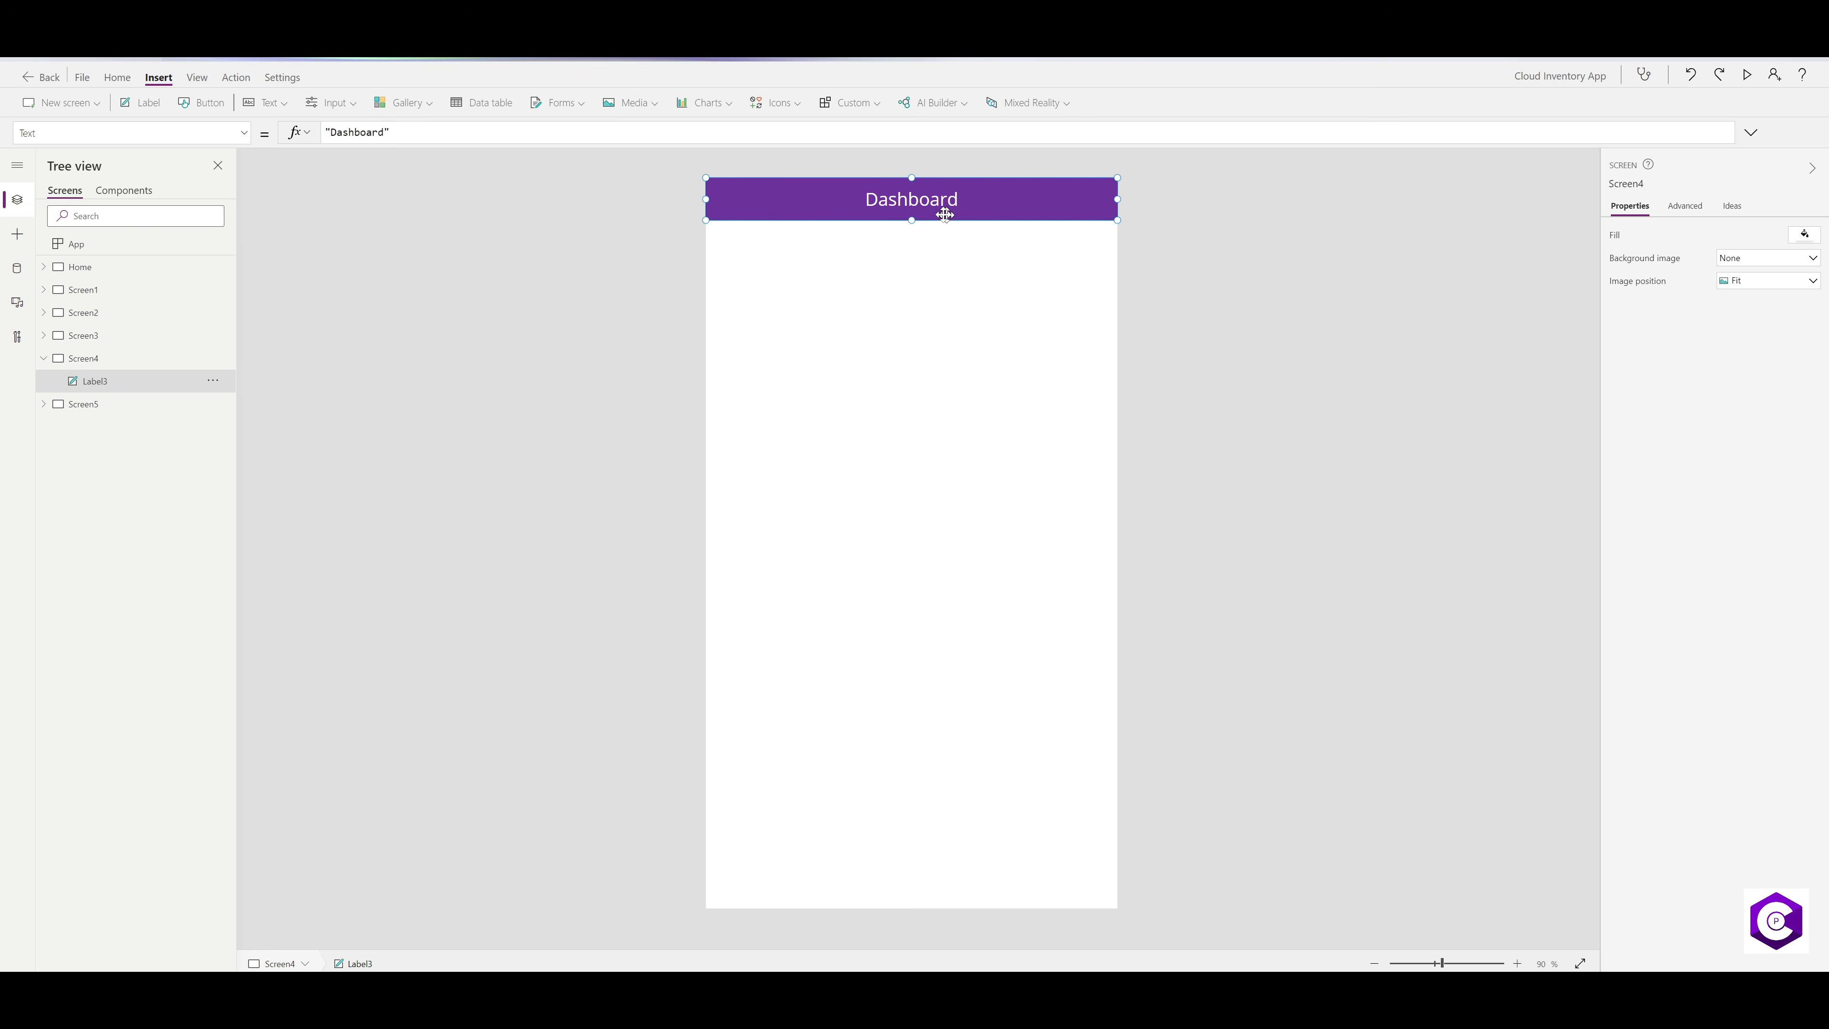
left_click_drag(911, 220, 911, 228)
left_click(923, 371)
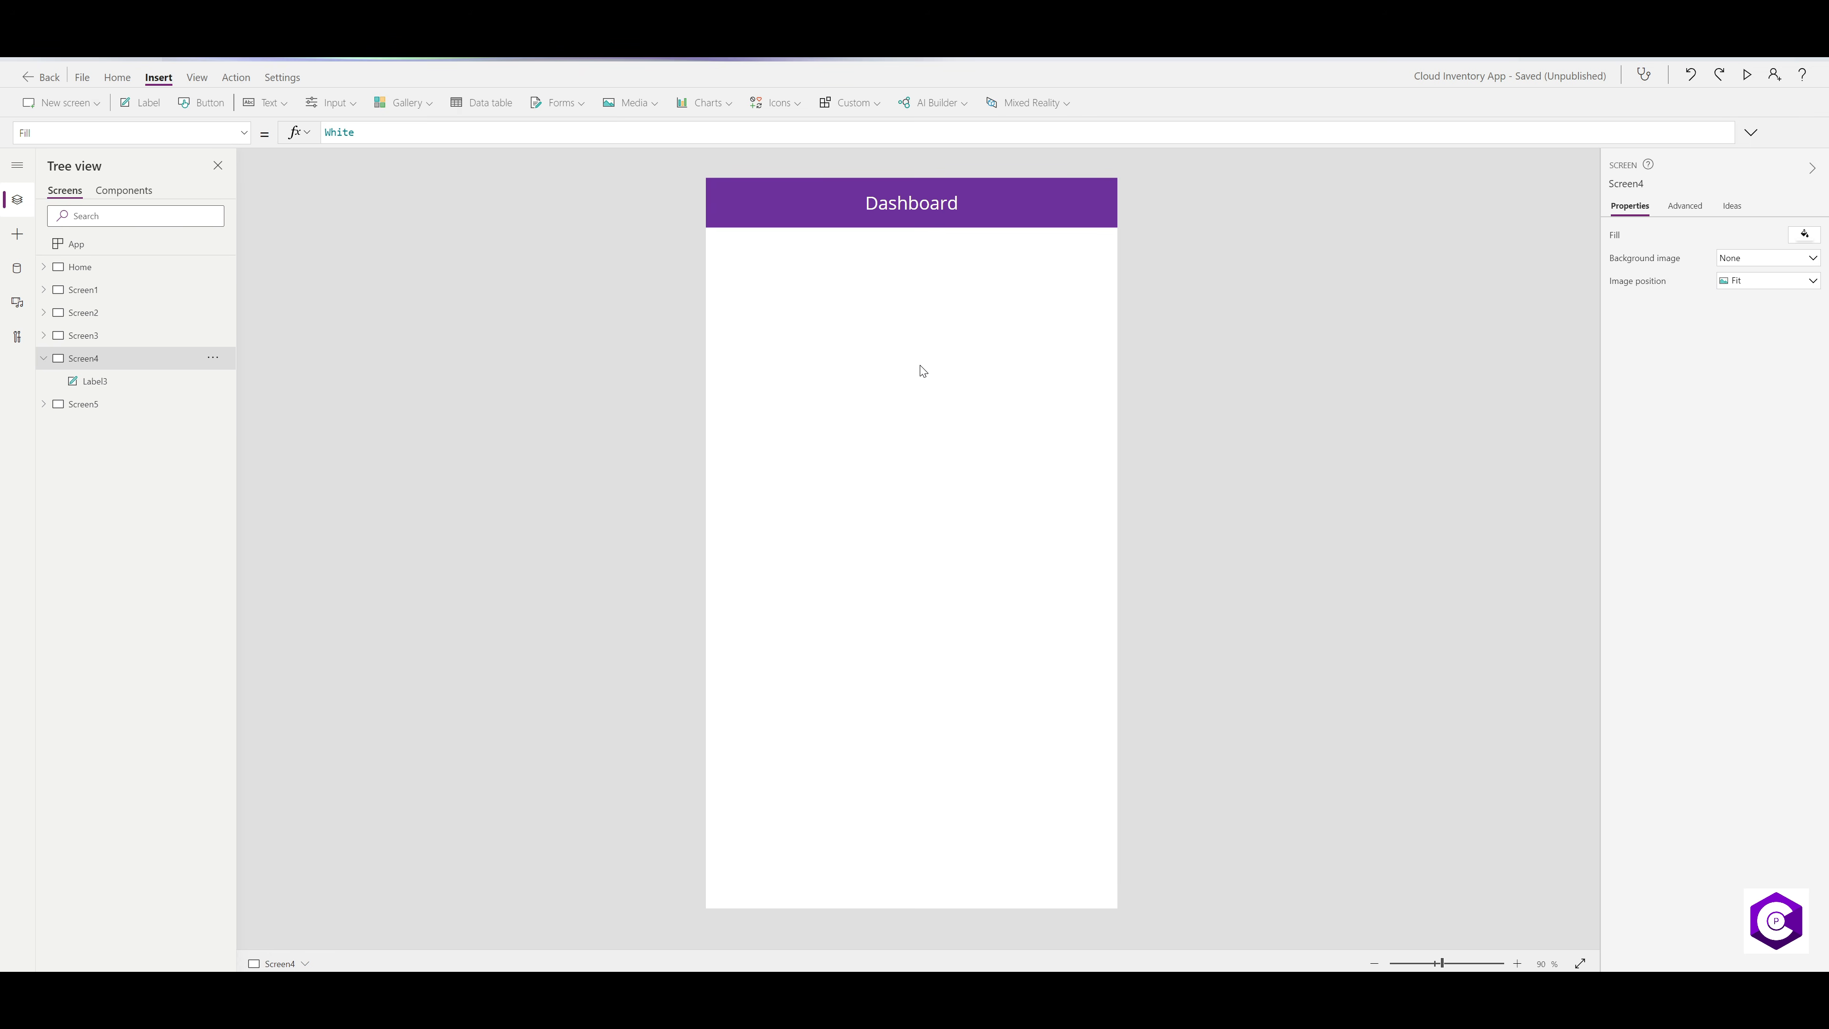
- Insert a Power BI tile directly below the Dashboard header, sized about 640 wide and 495 high
left_click(723, 107)
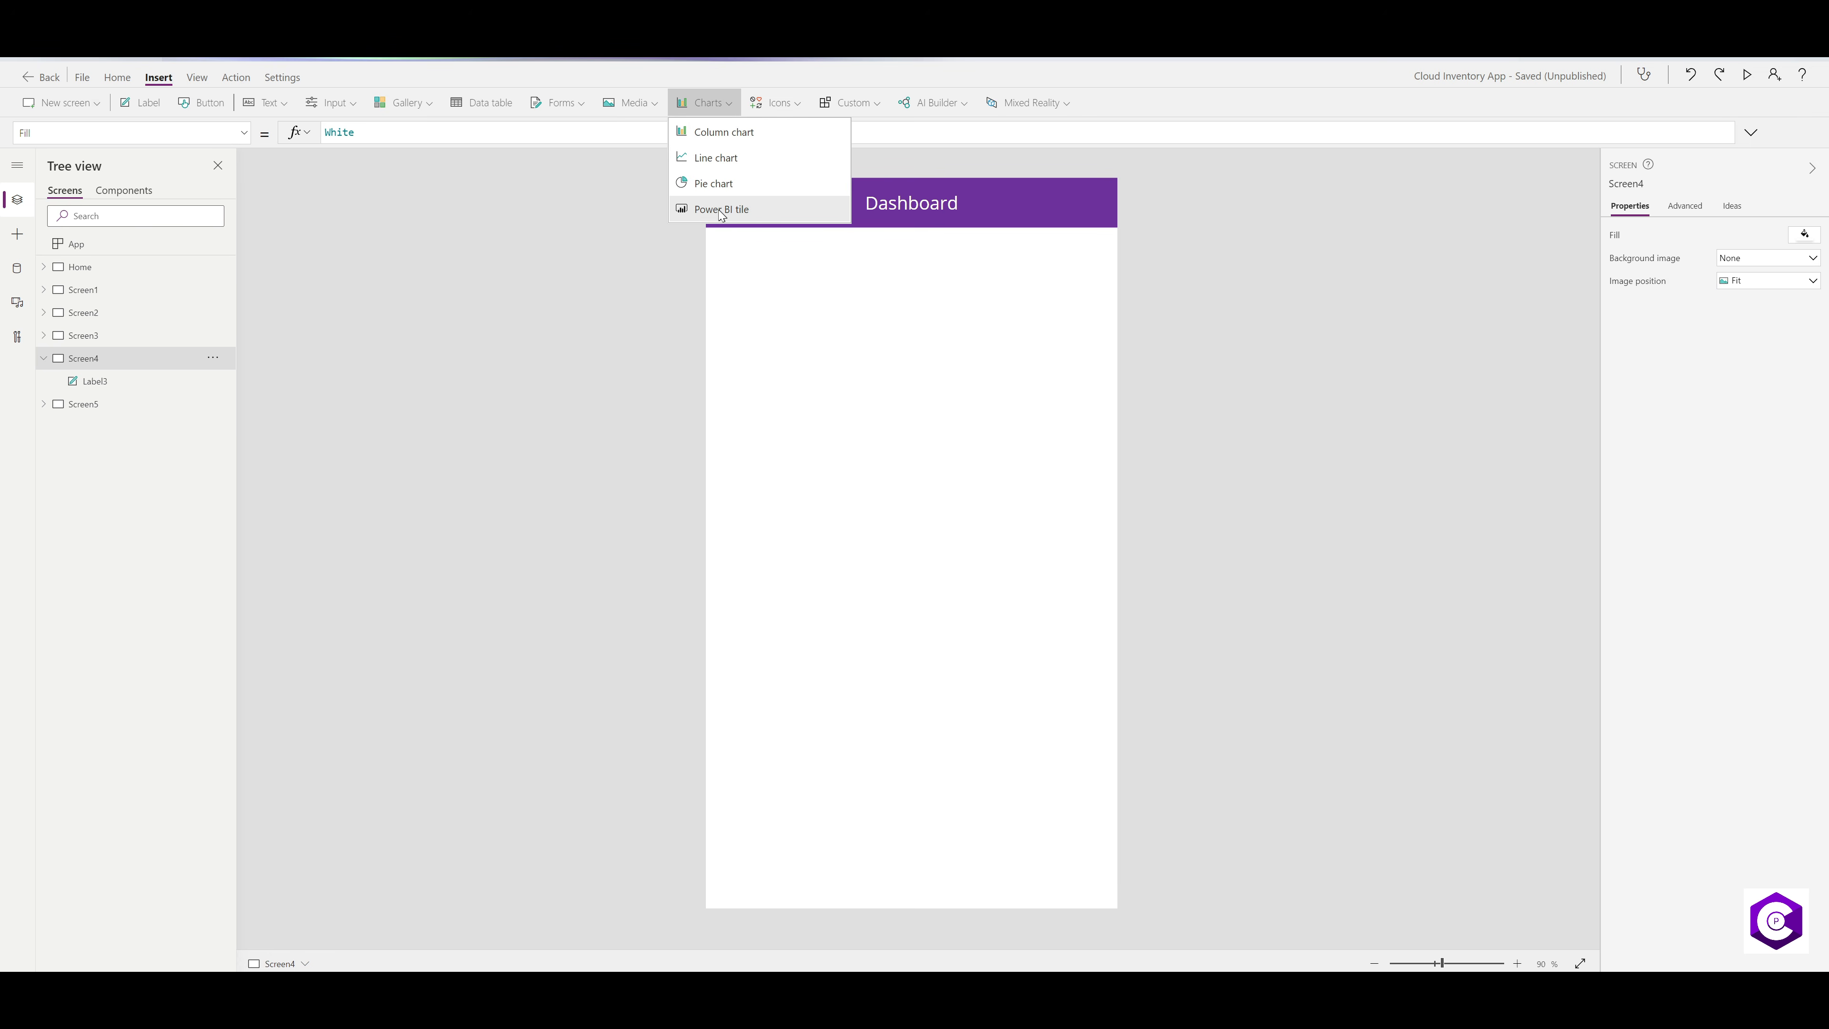
left_click(756, 210)
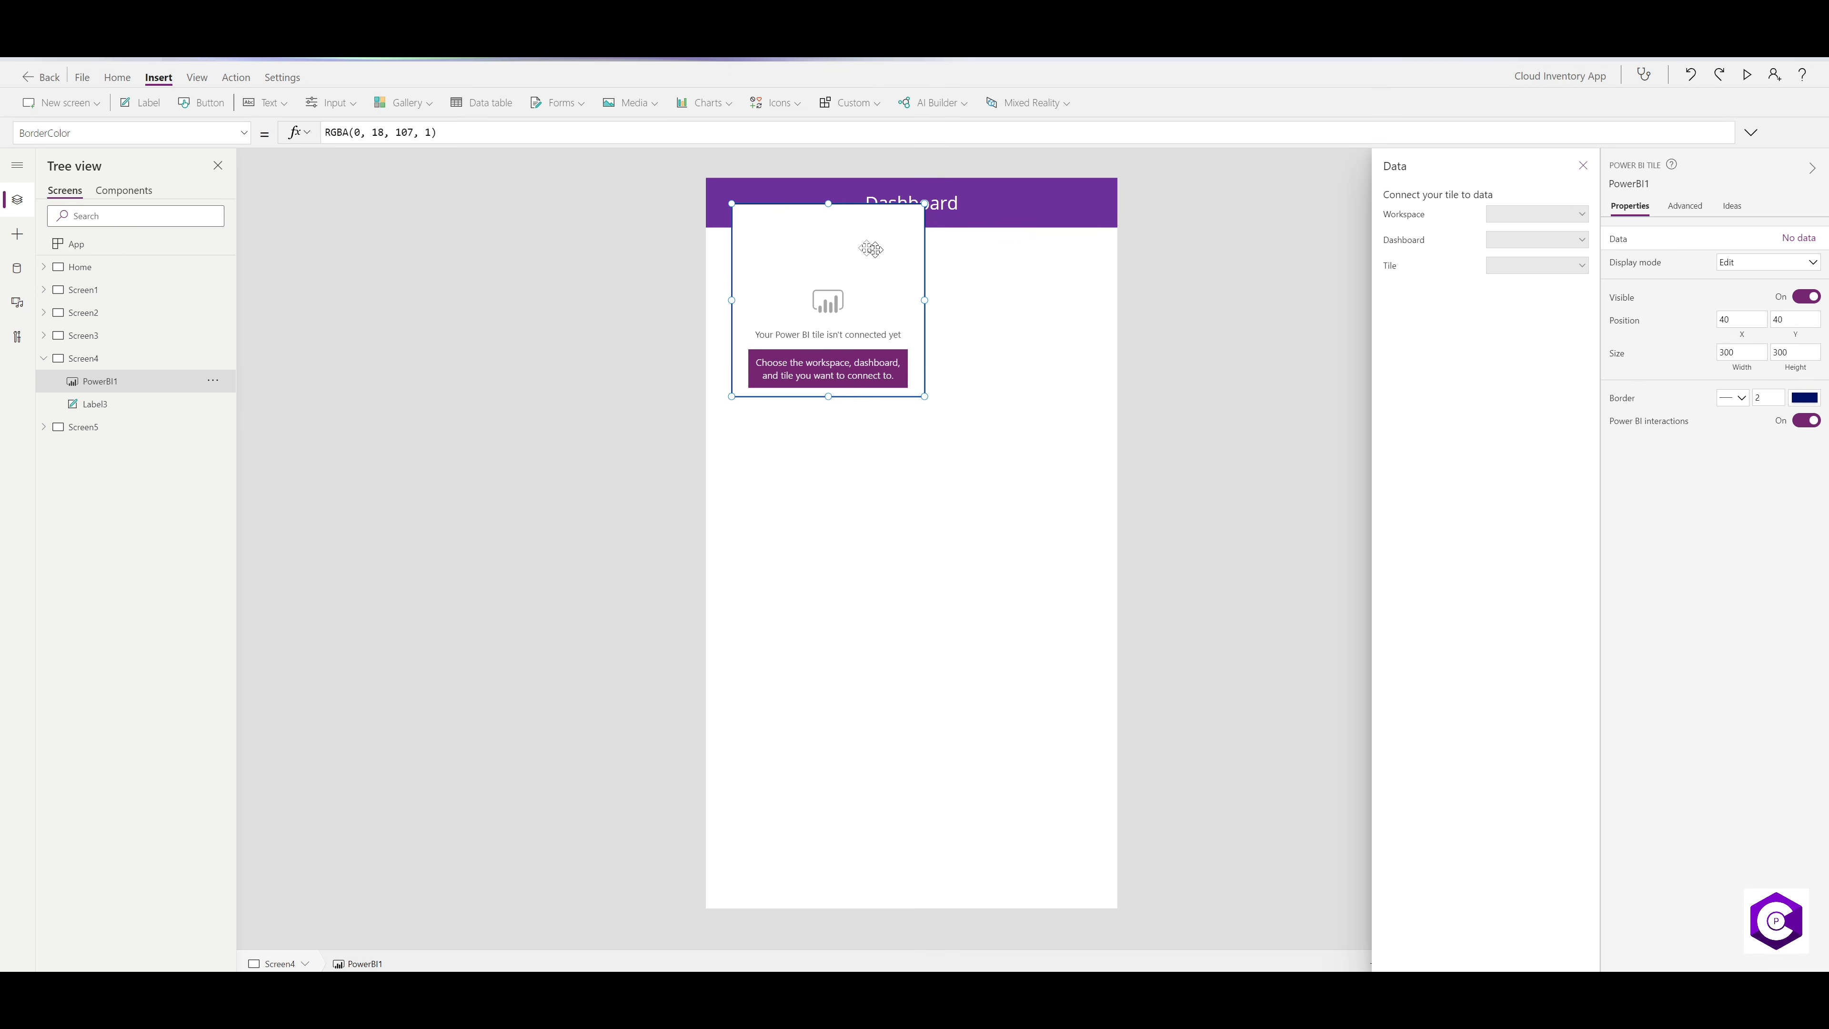
left_click_drag(861, 255, 821, 286)
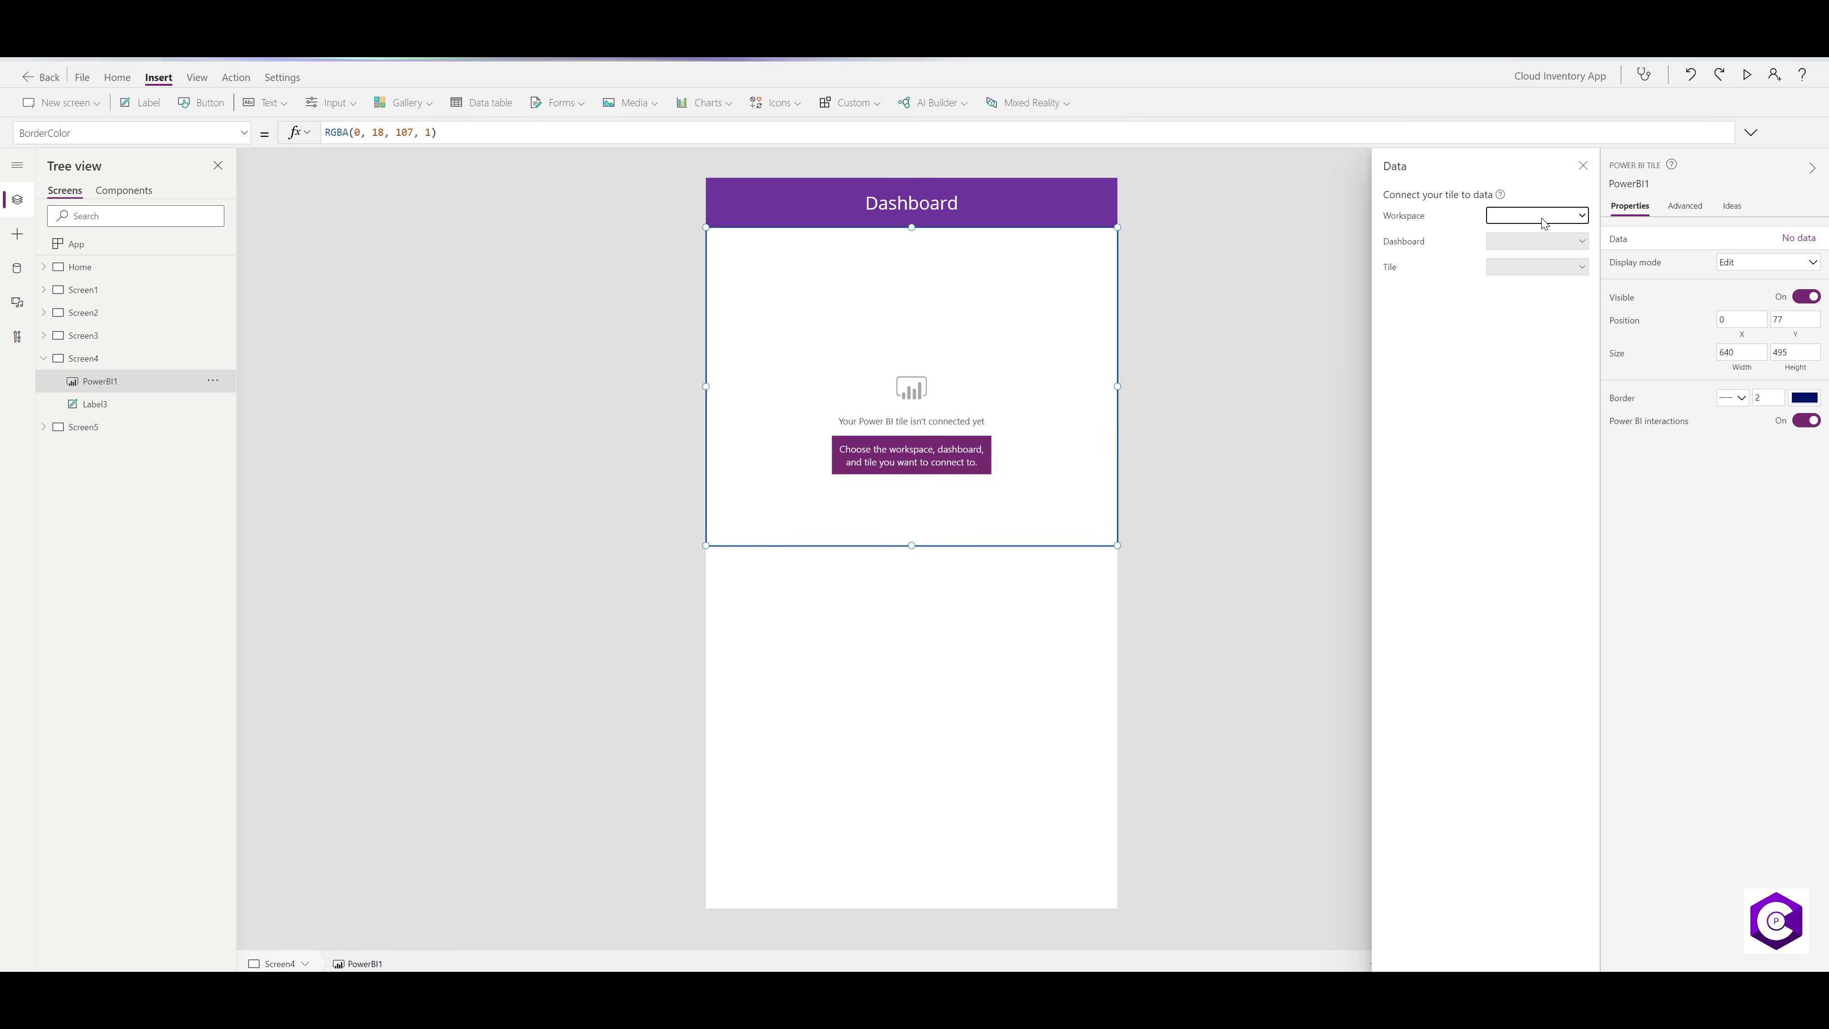
- Connect the Power BI tile to the Cost tile of the TEST1 dashboard in My Workspace
left_click(1494, 243)
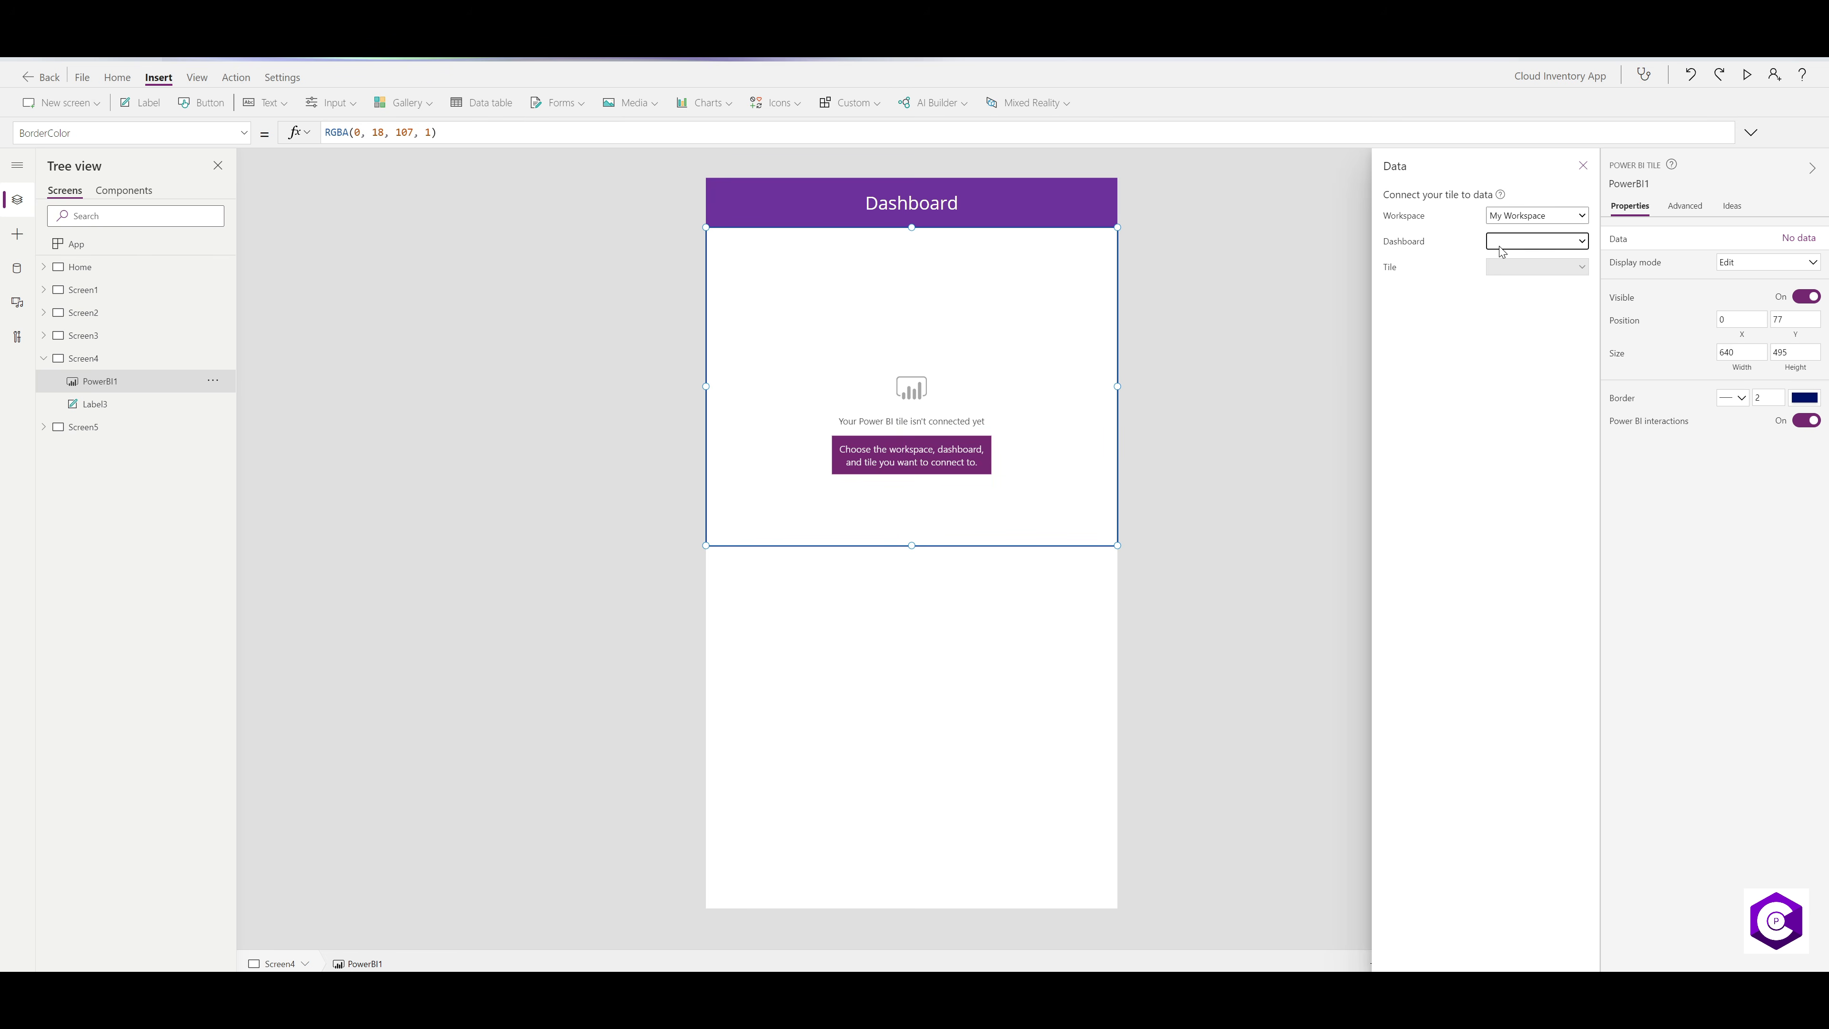
left_click(1502, 244)
left_click(1510, 325)
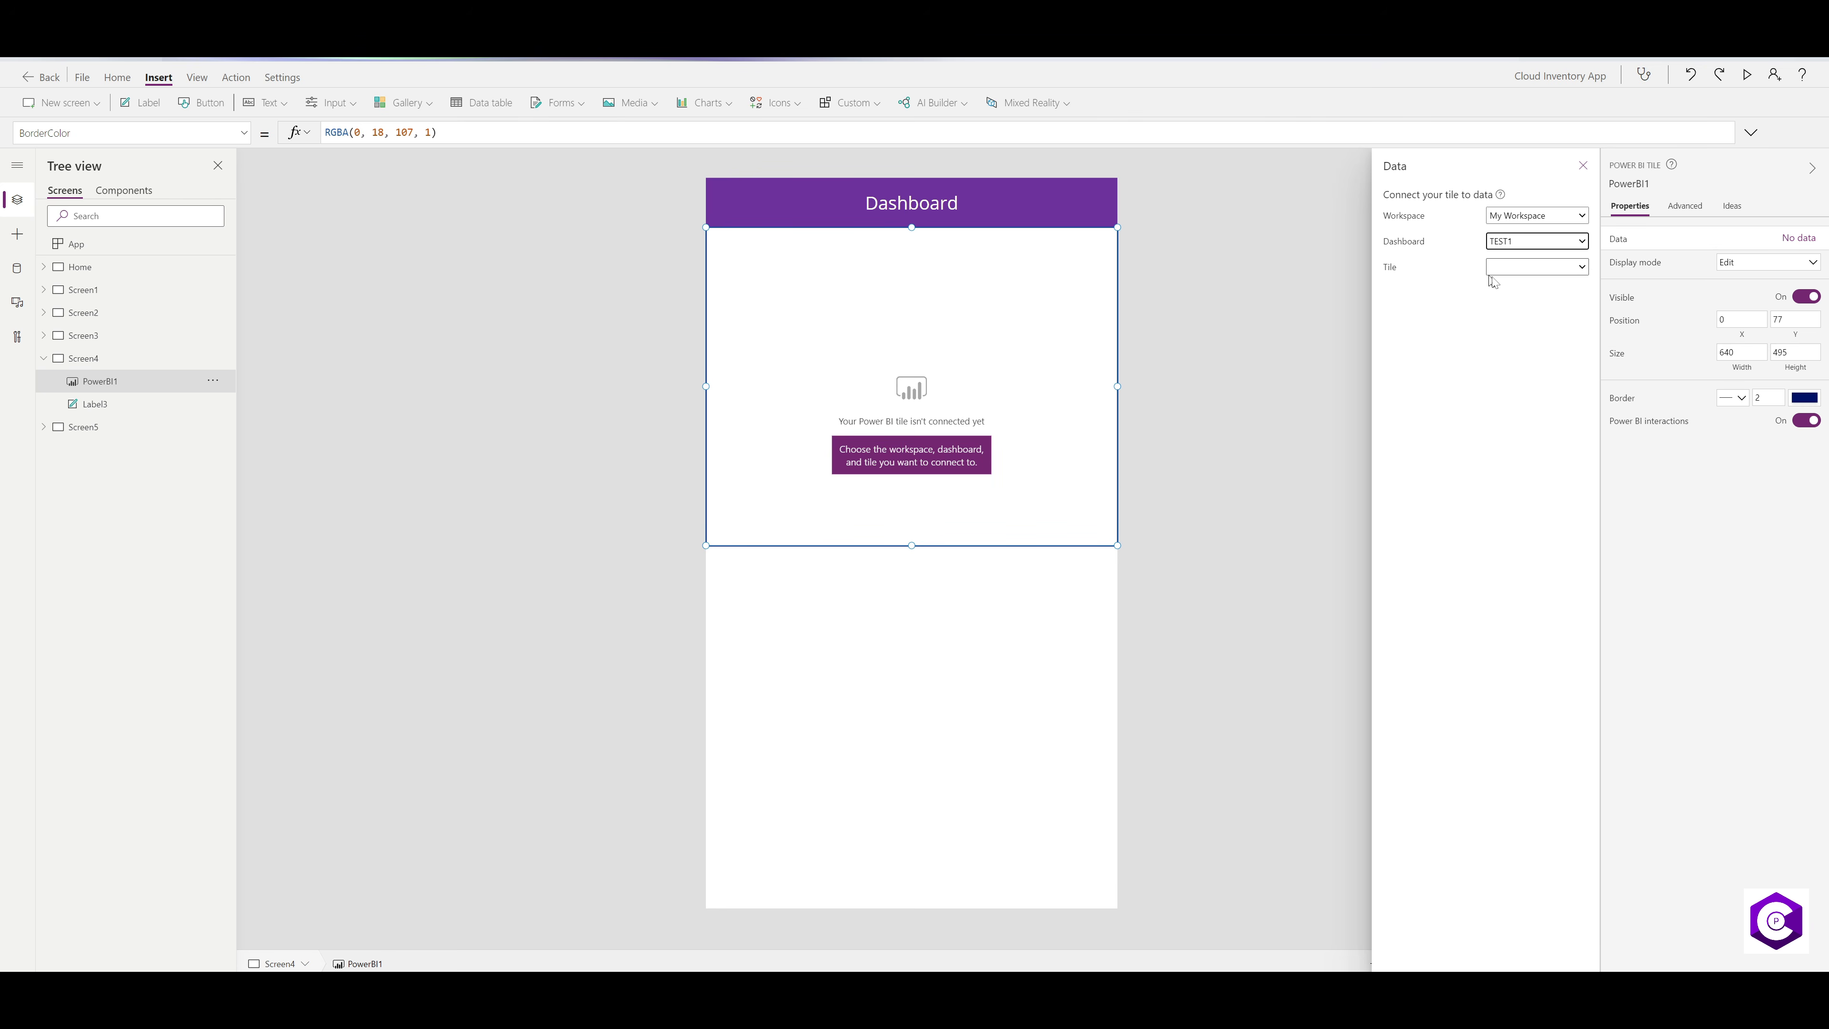
left_click(1515, 268)
left_click(1512, 288)
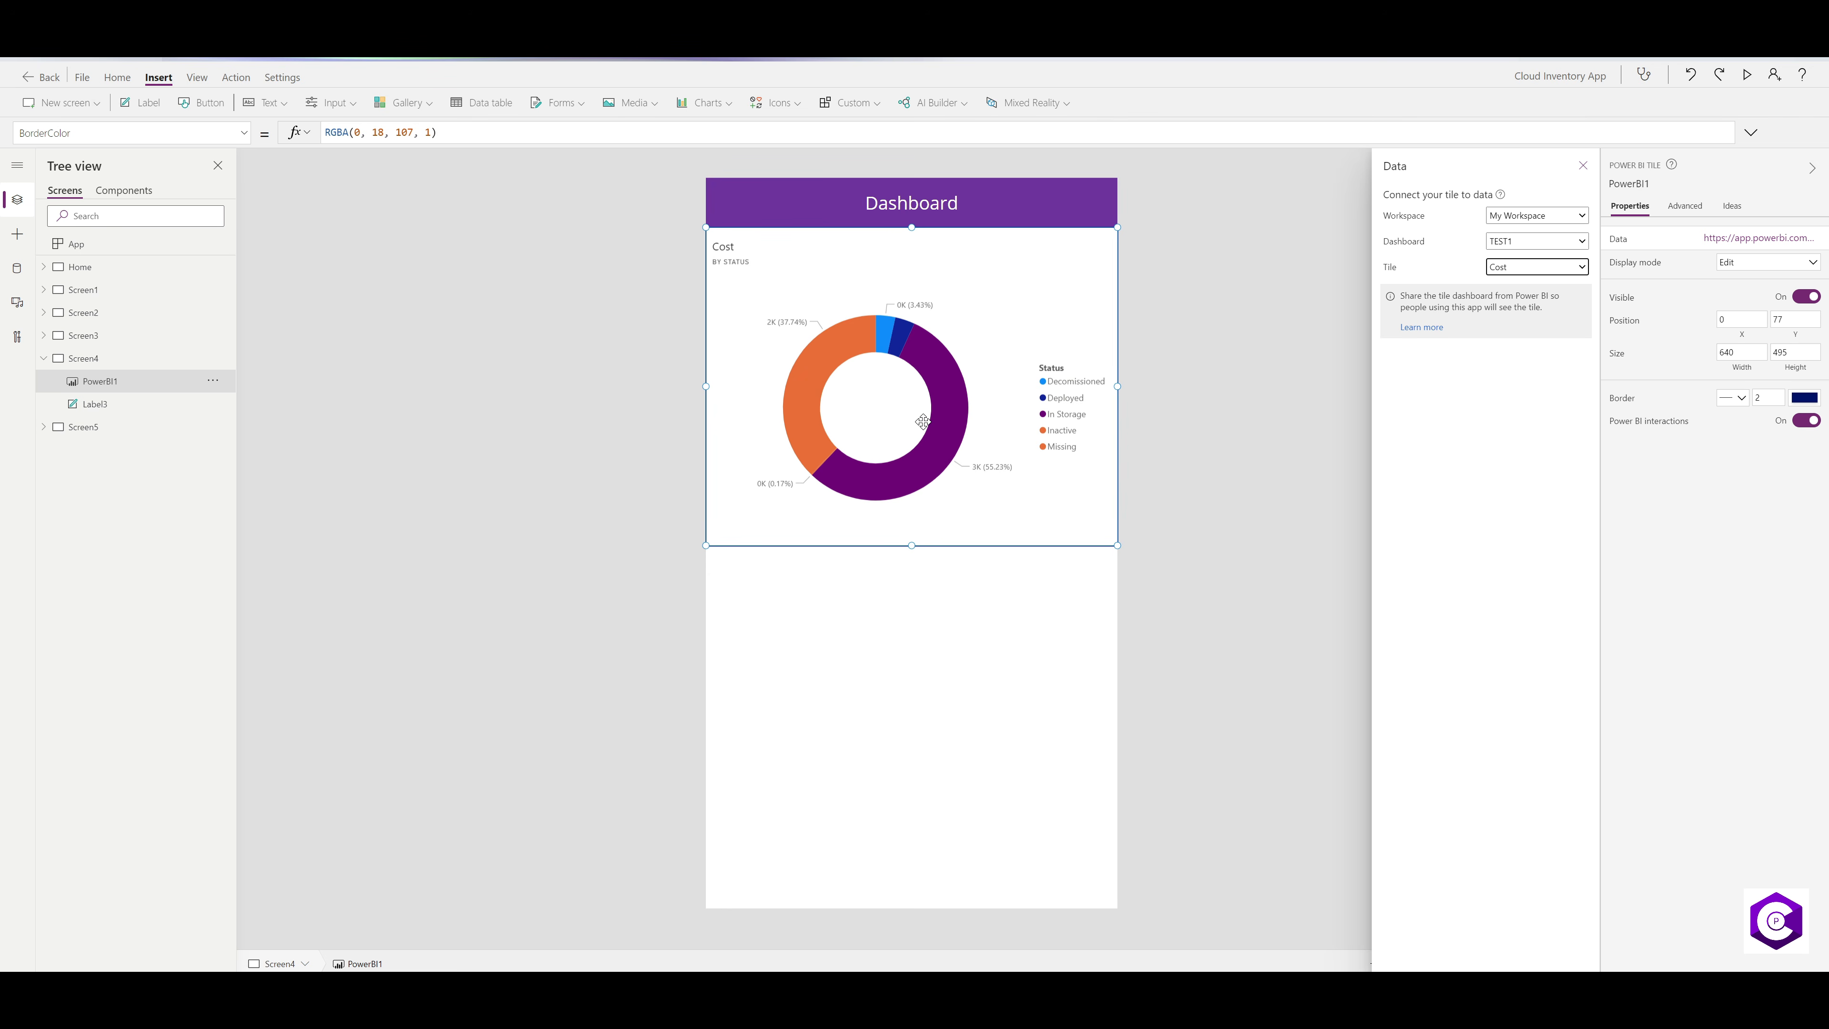
left_click(916, 713)
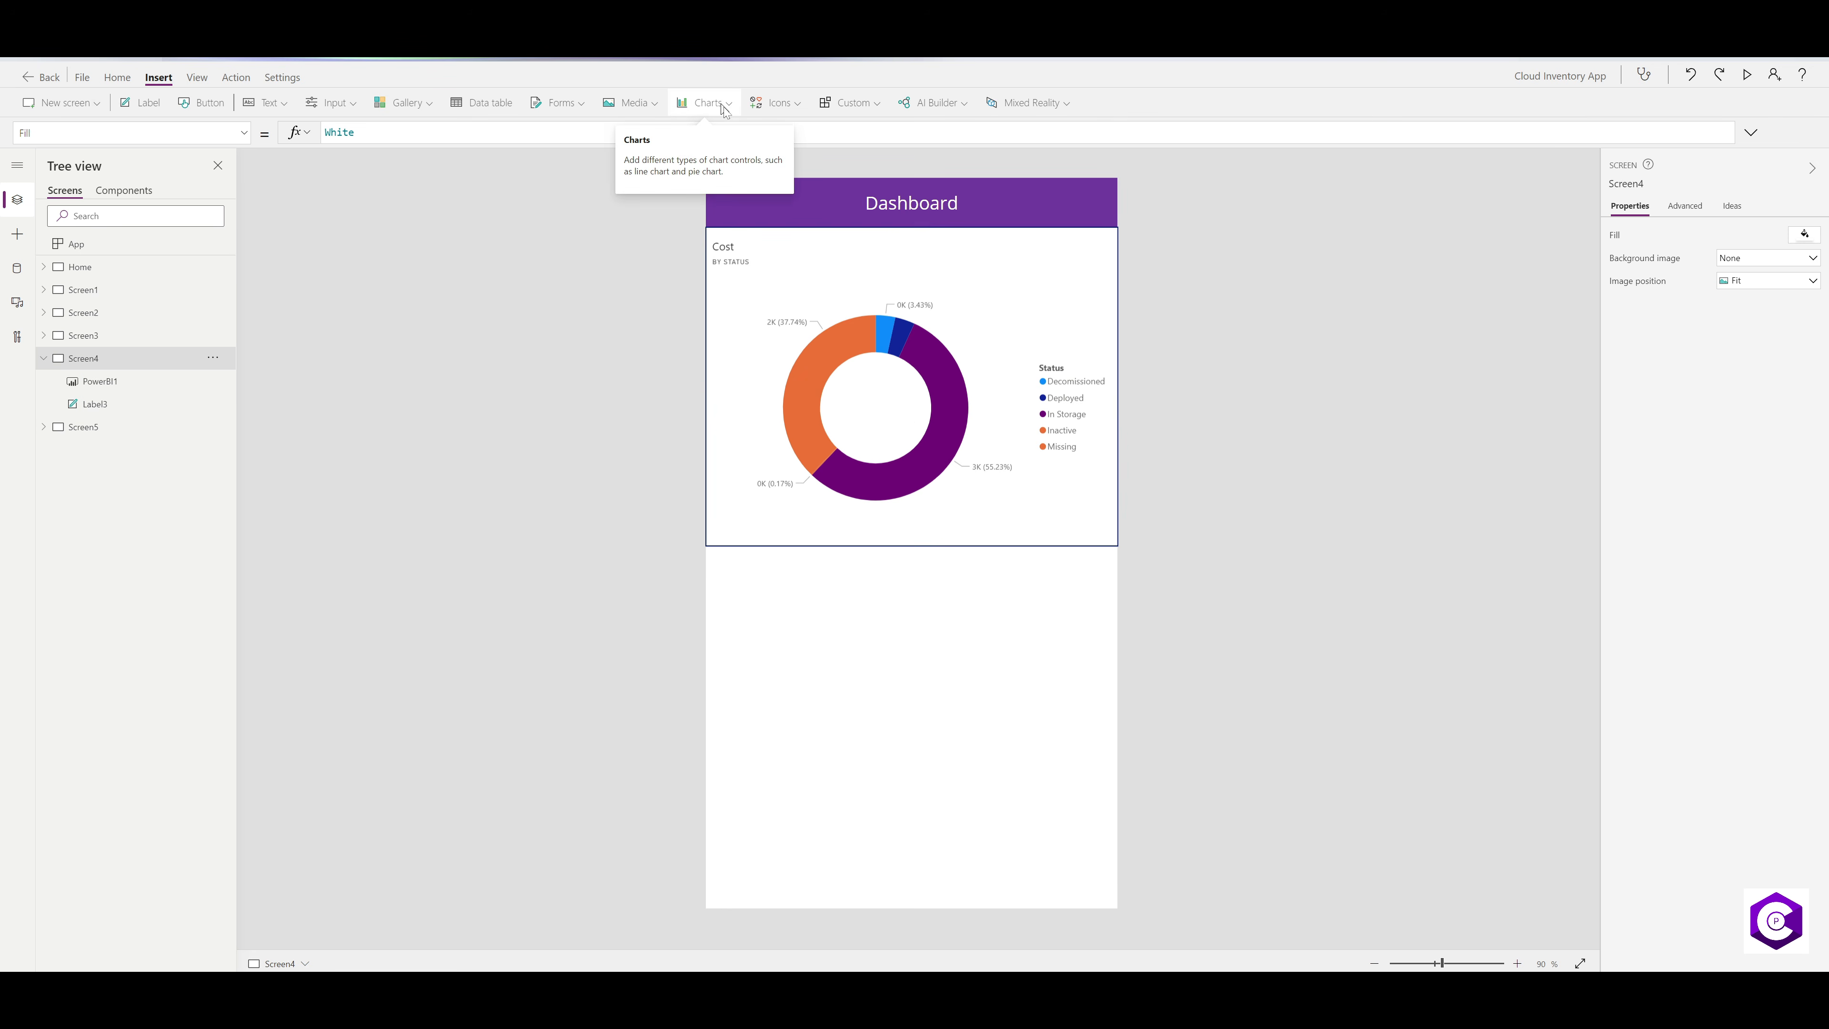
- Insert a second Power BI tile below the Cost chart and stretch it to fill the rest of the screen
left_click(705, 103)
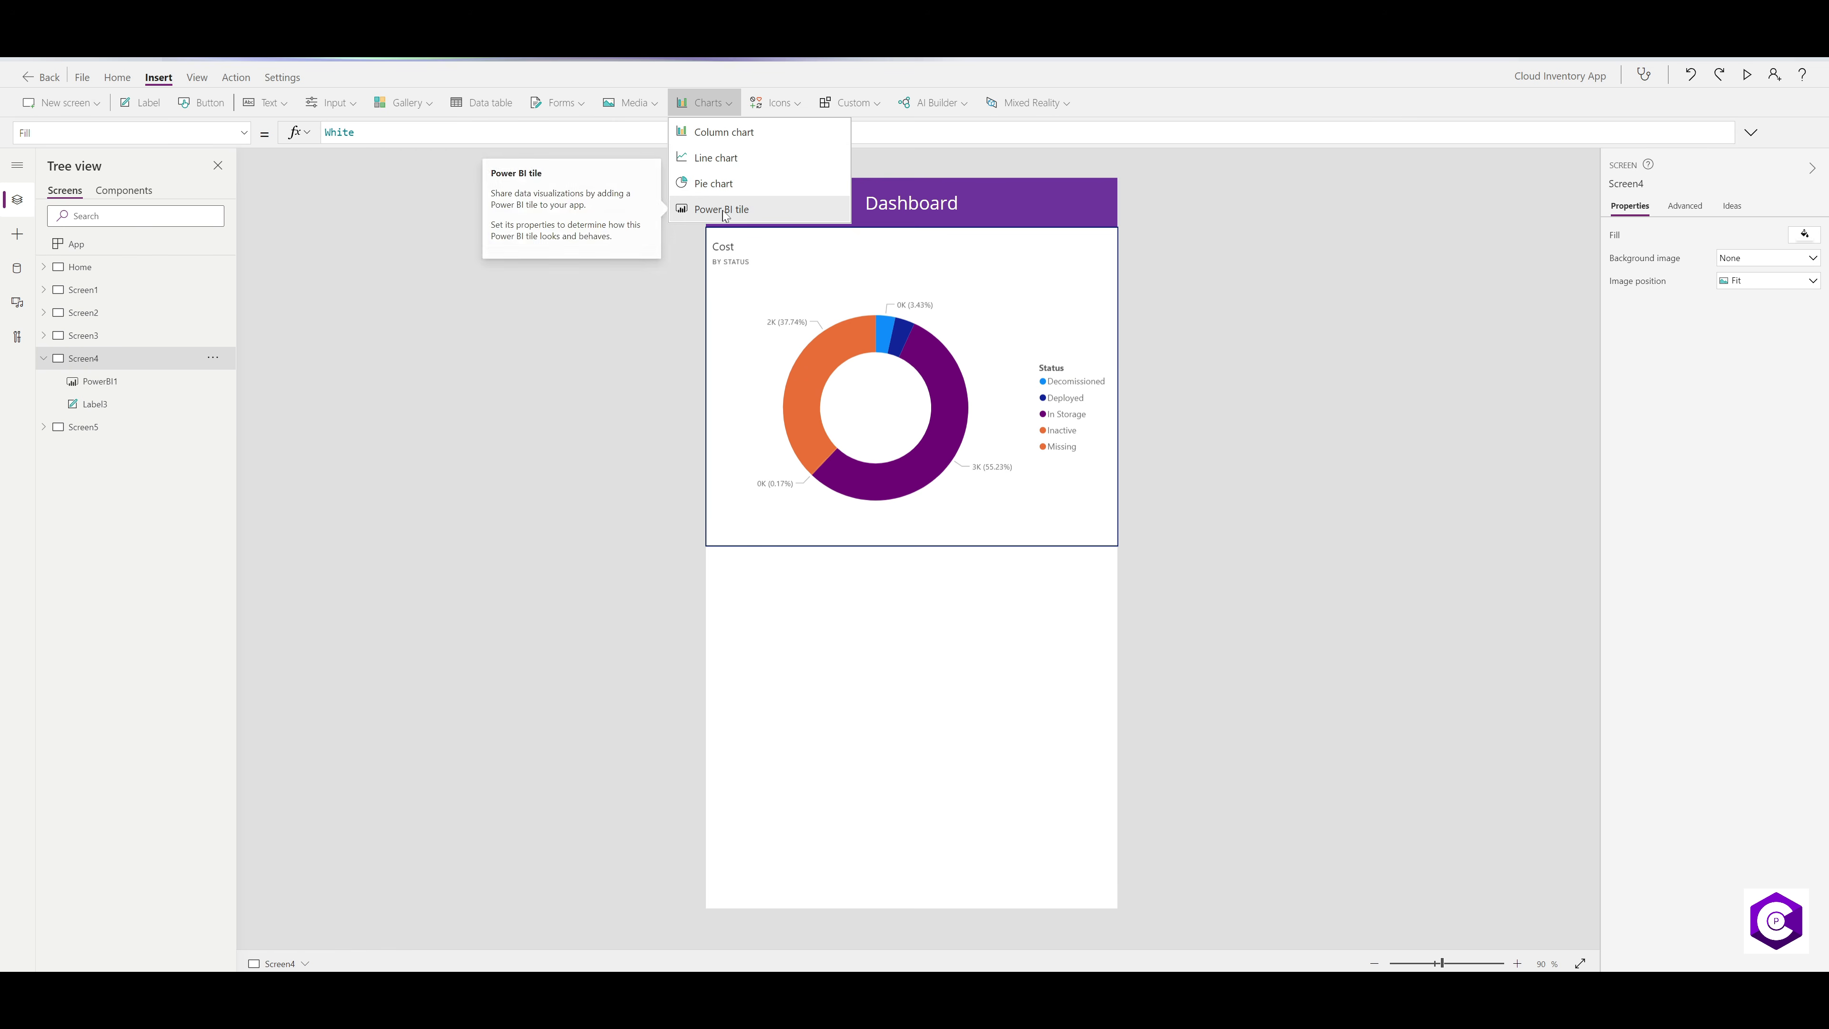
left_click(744, 211)
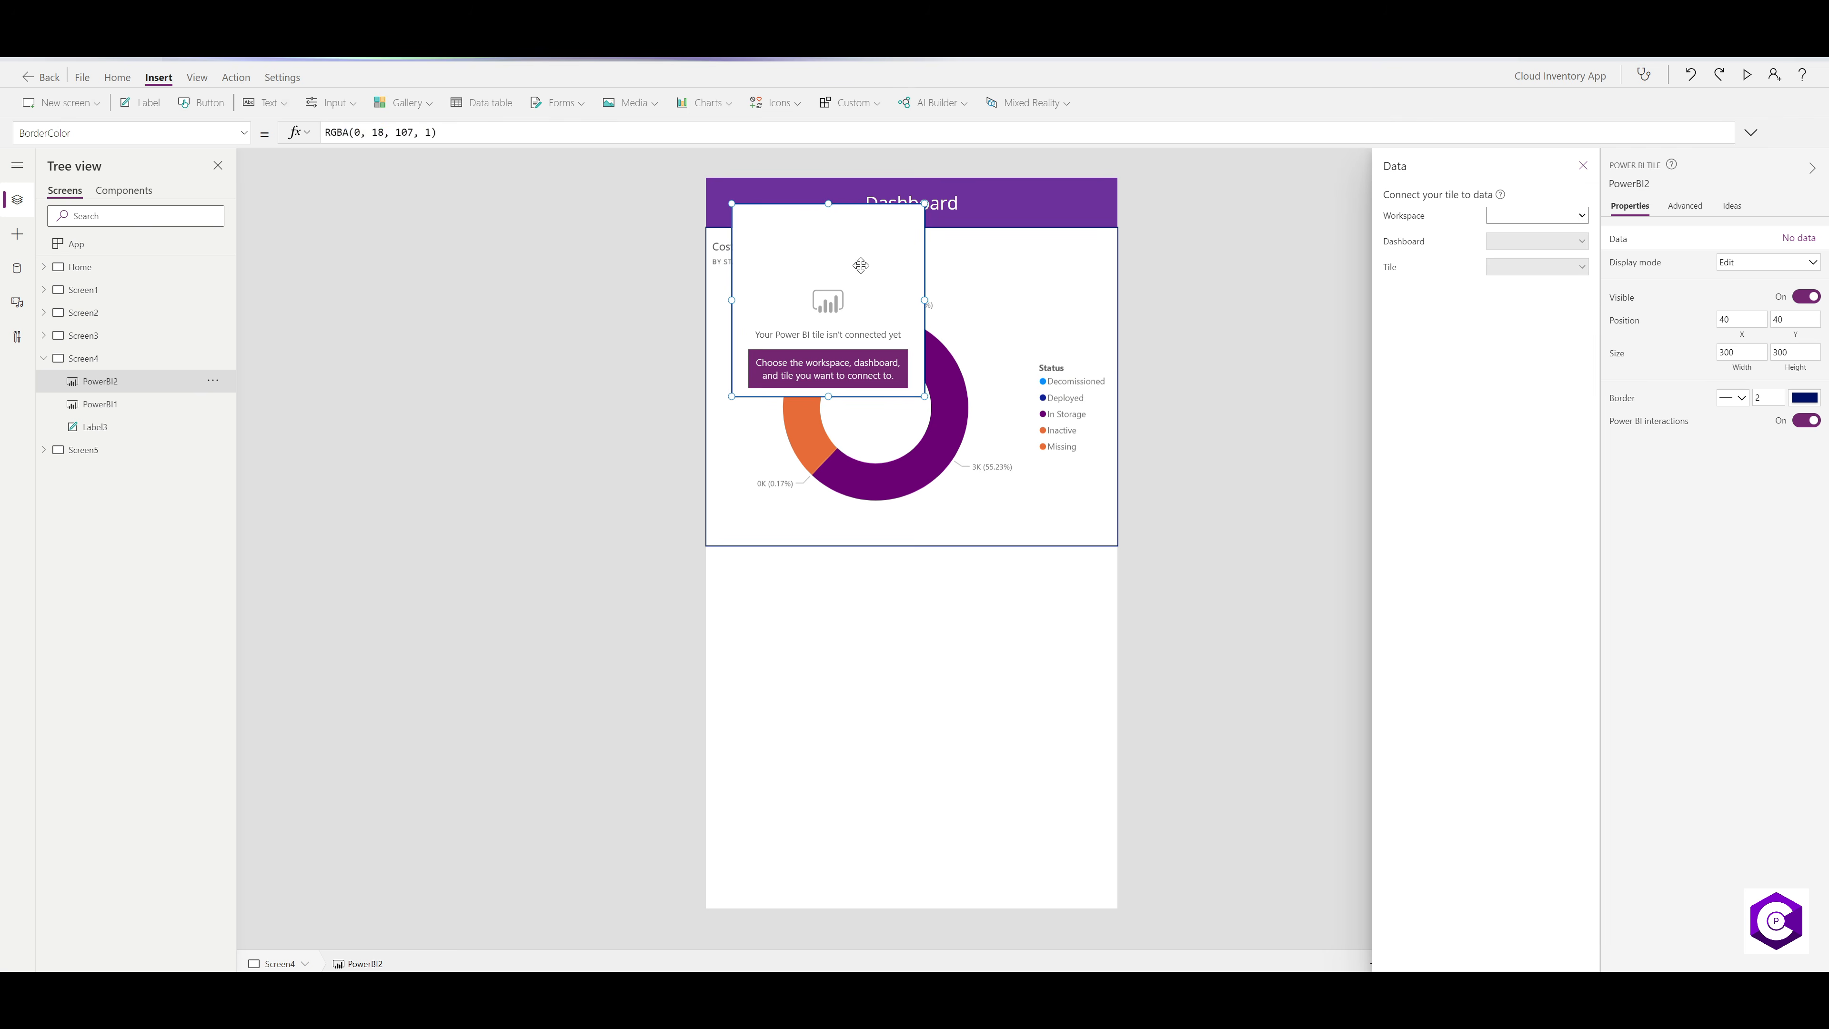
left_click_drag(821, 274, 797, 612)
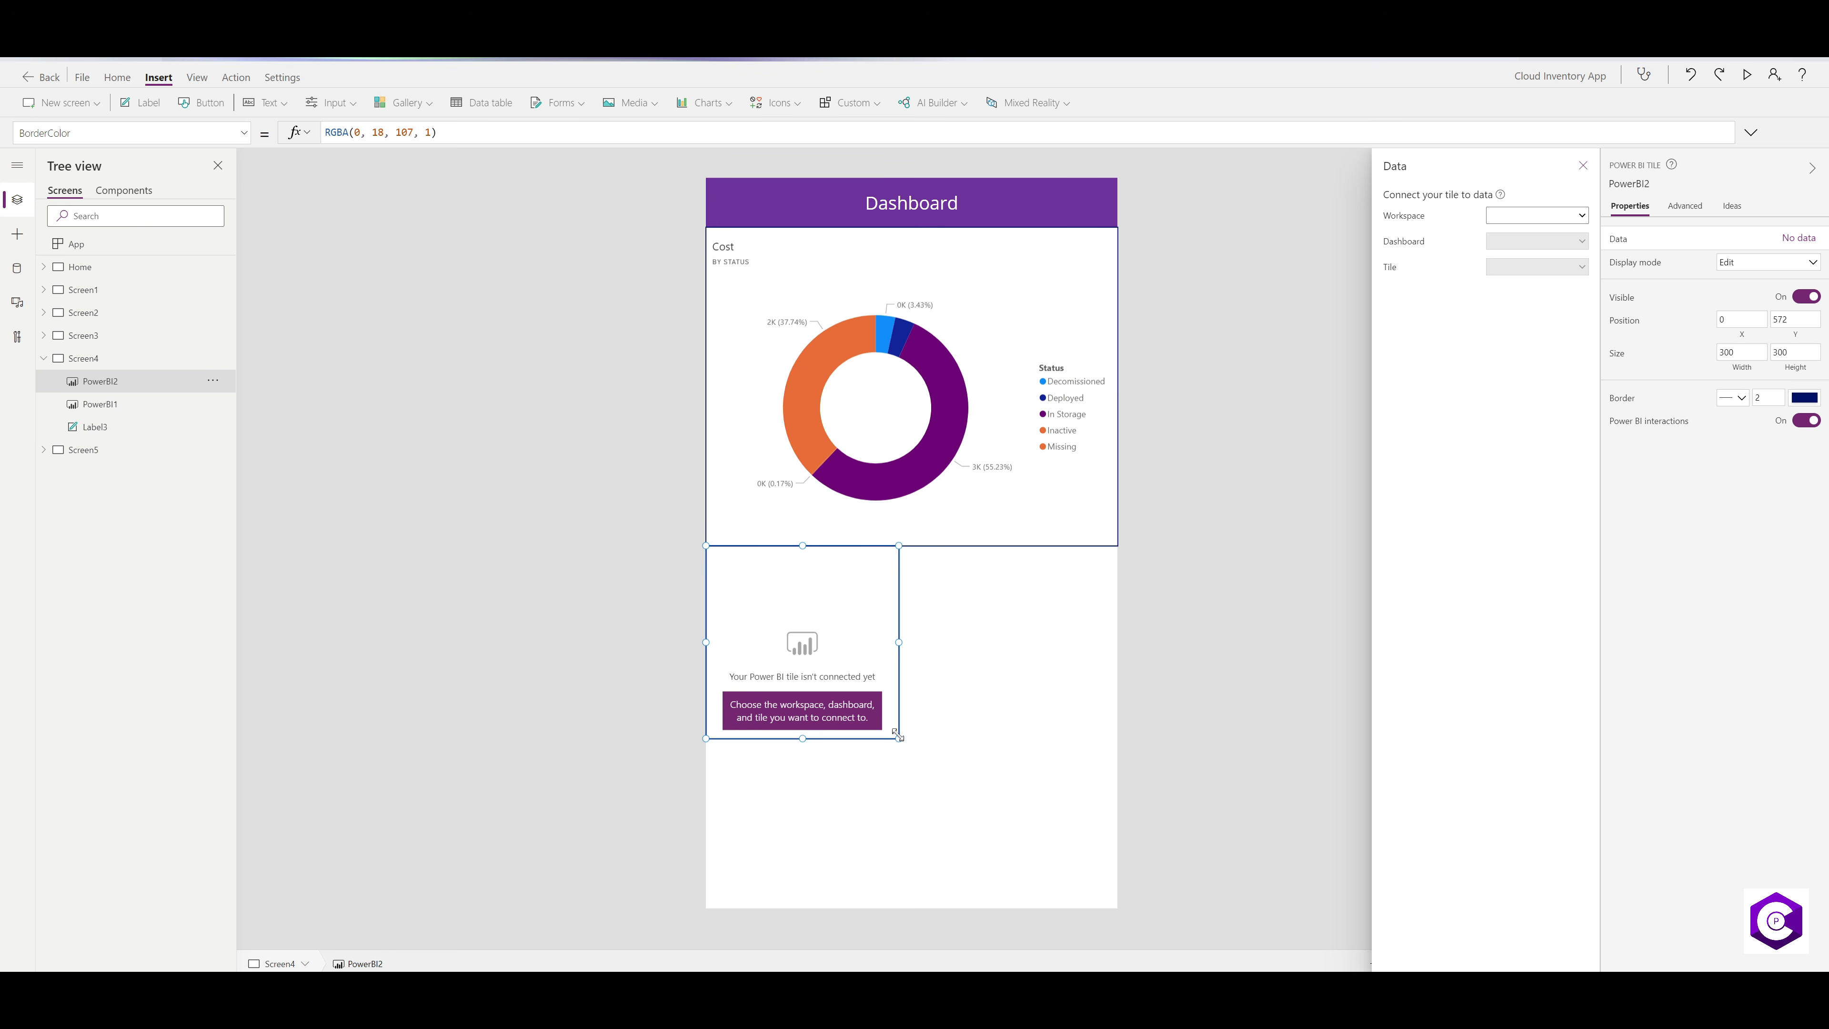
left_click_drag(899, 738, 1127, 918)
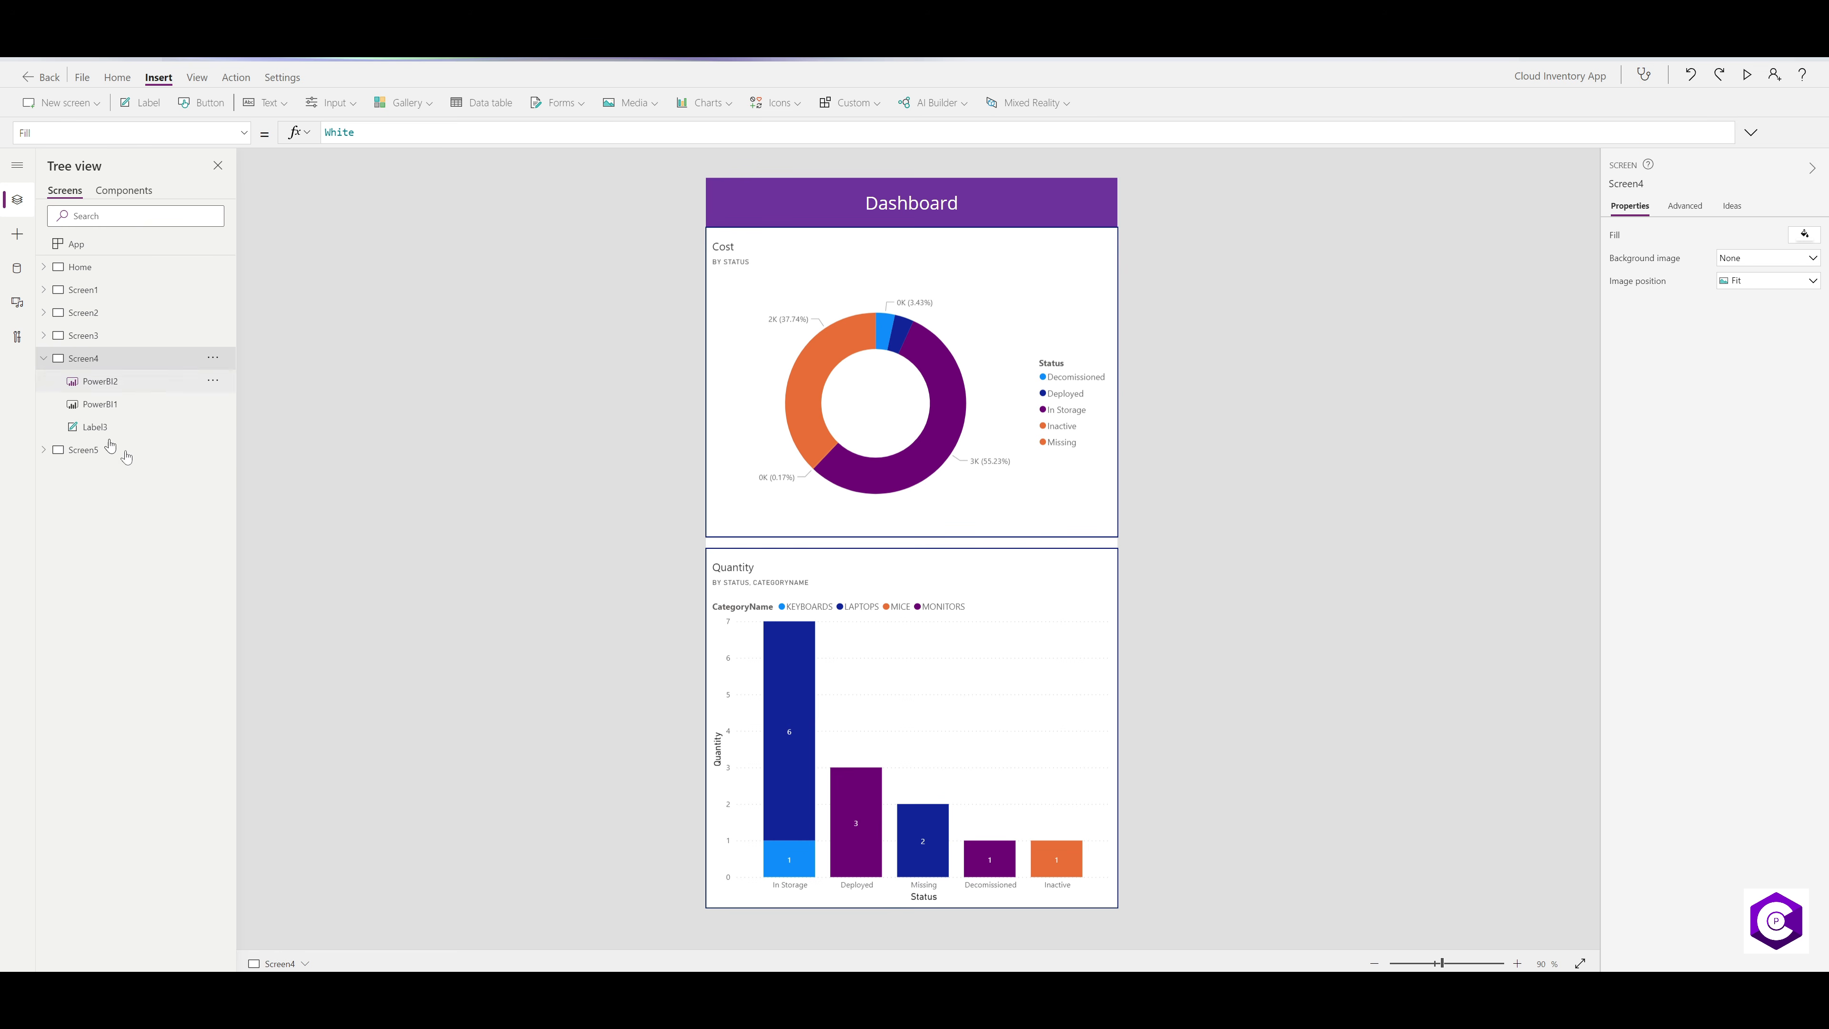
- On the Home screen, set the All Items icon's OnSelect formula to Navigate(Screen1,None)
left_click(92, 269)
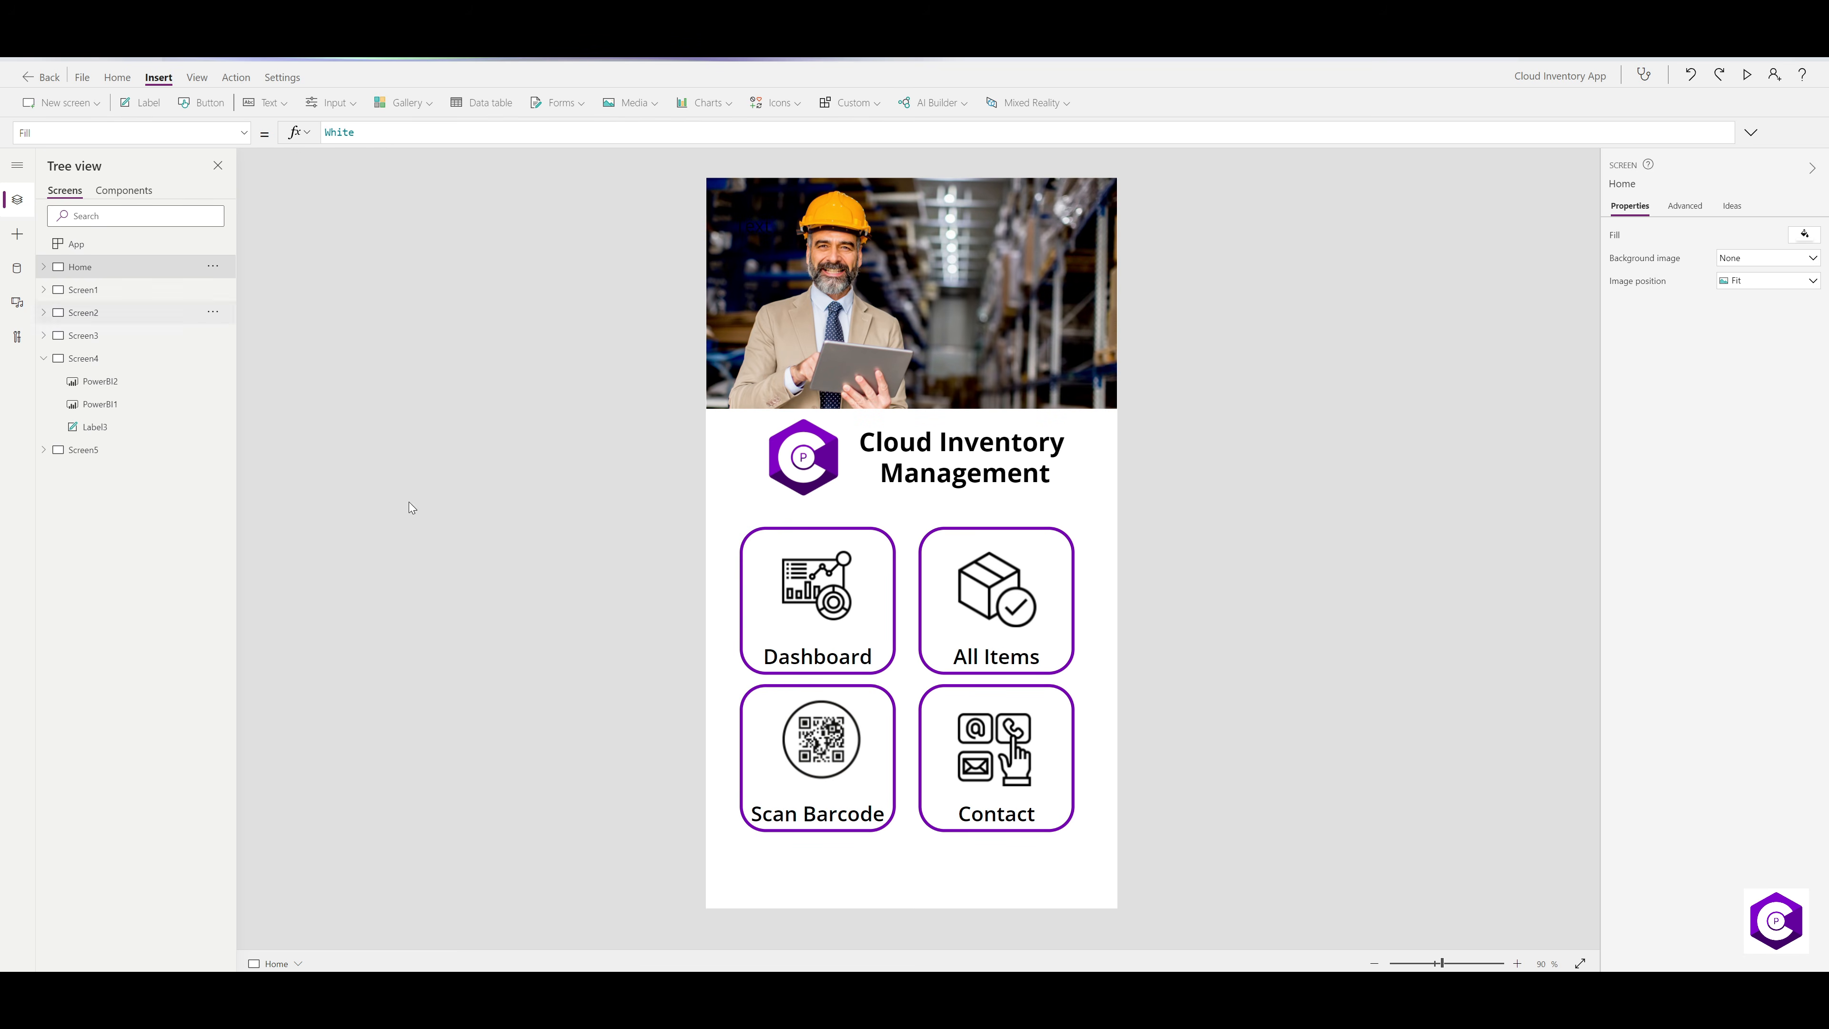
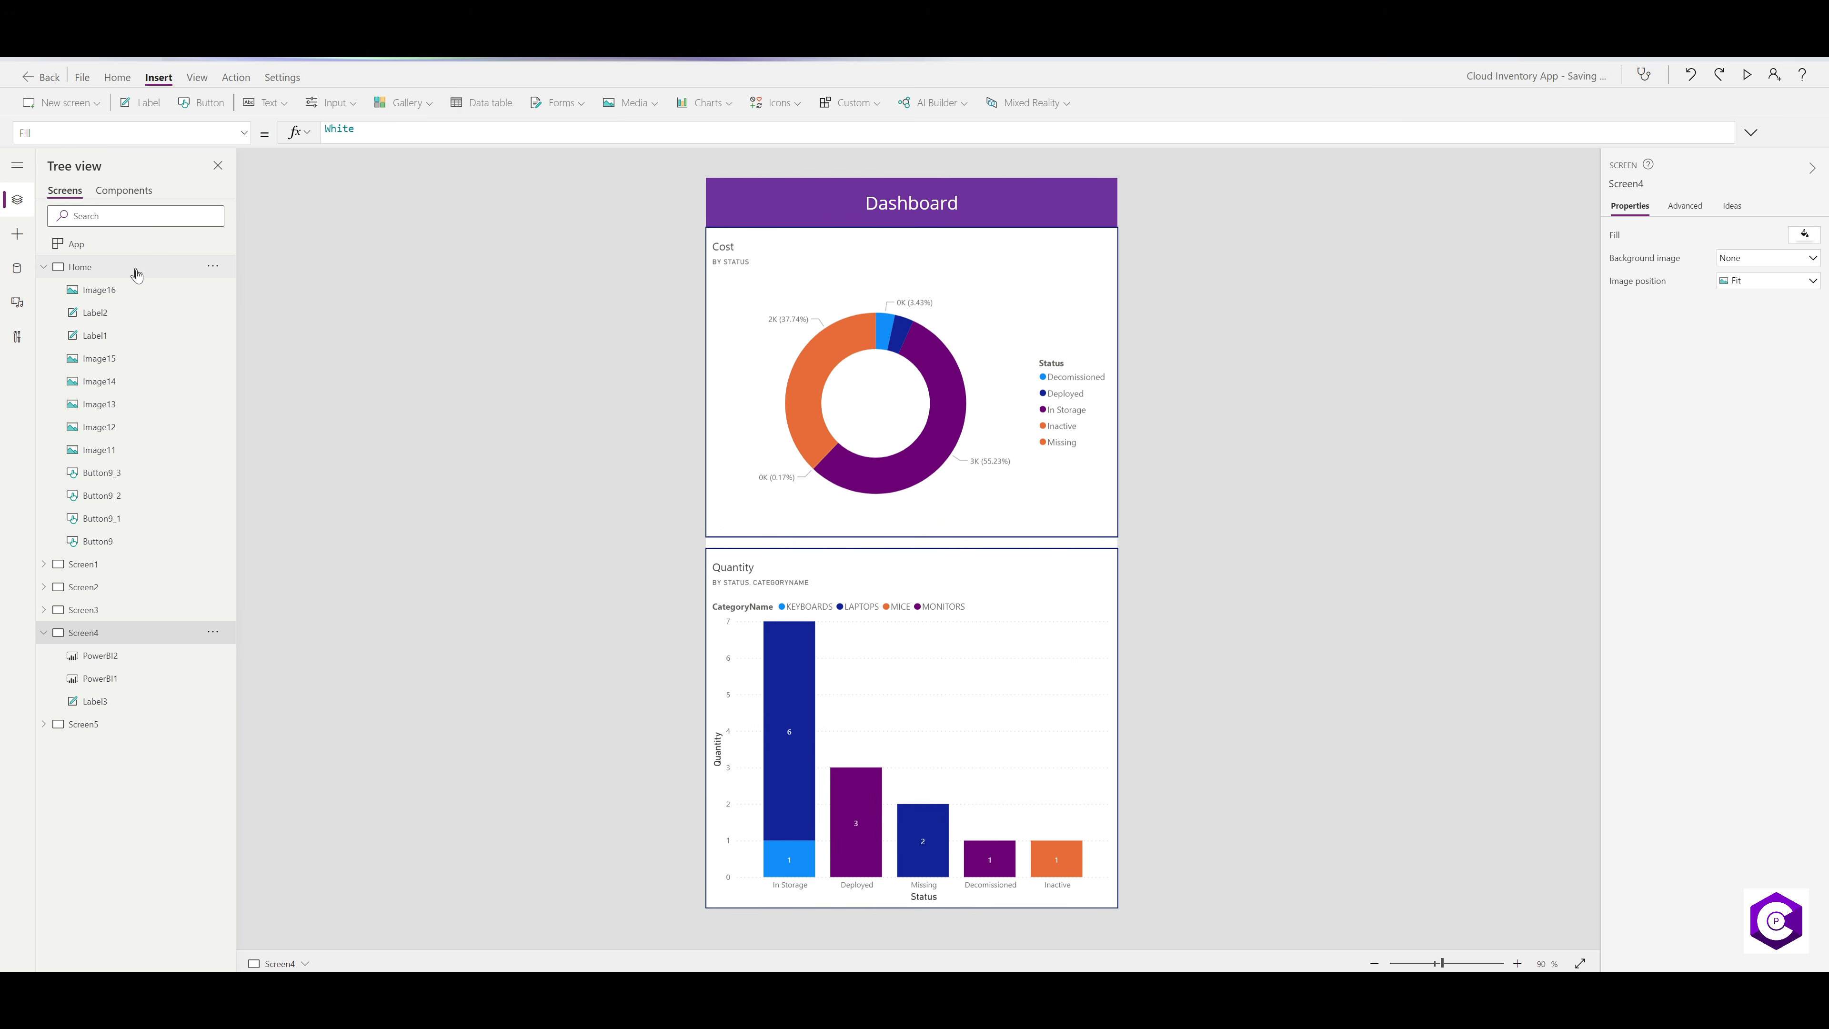
left_click(103, 271)
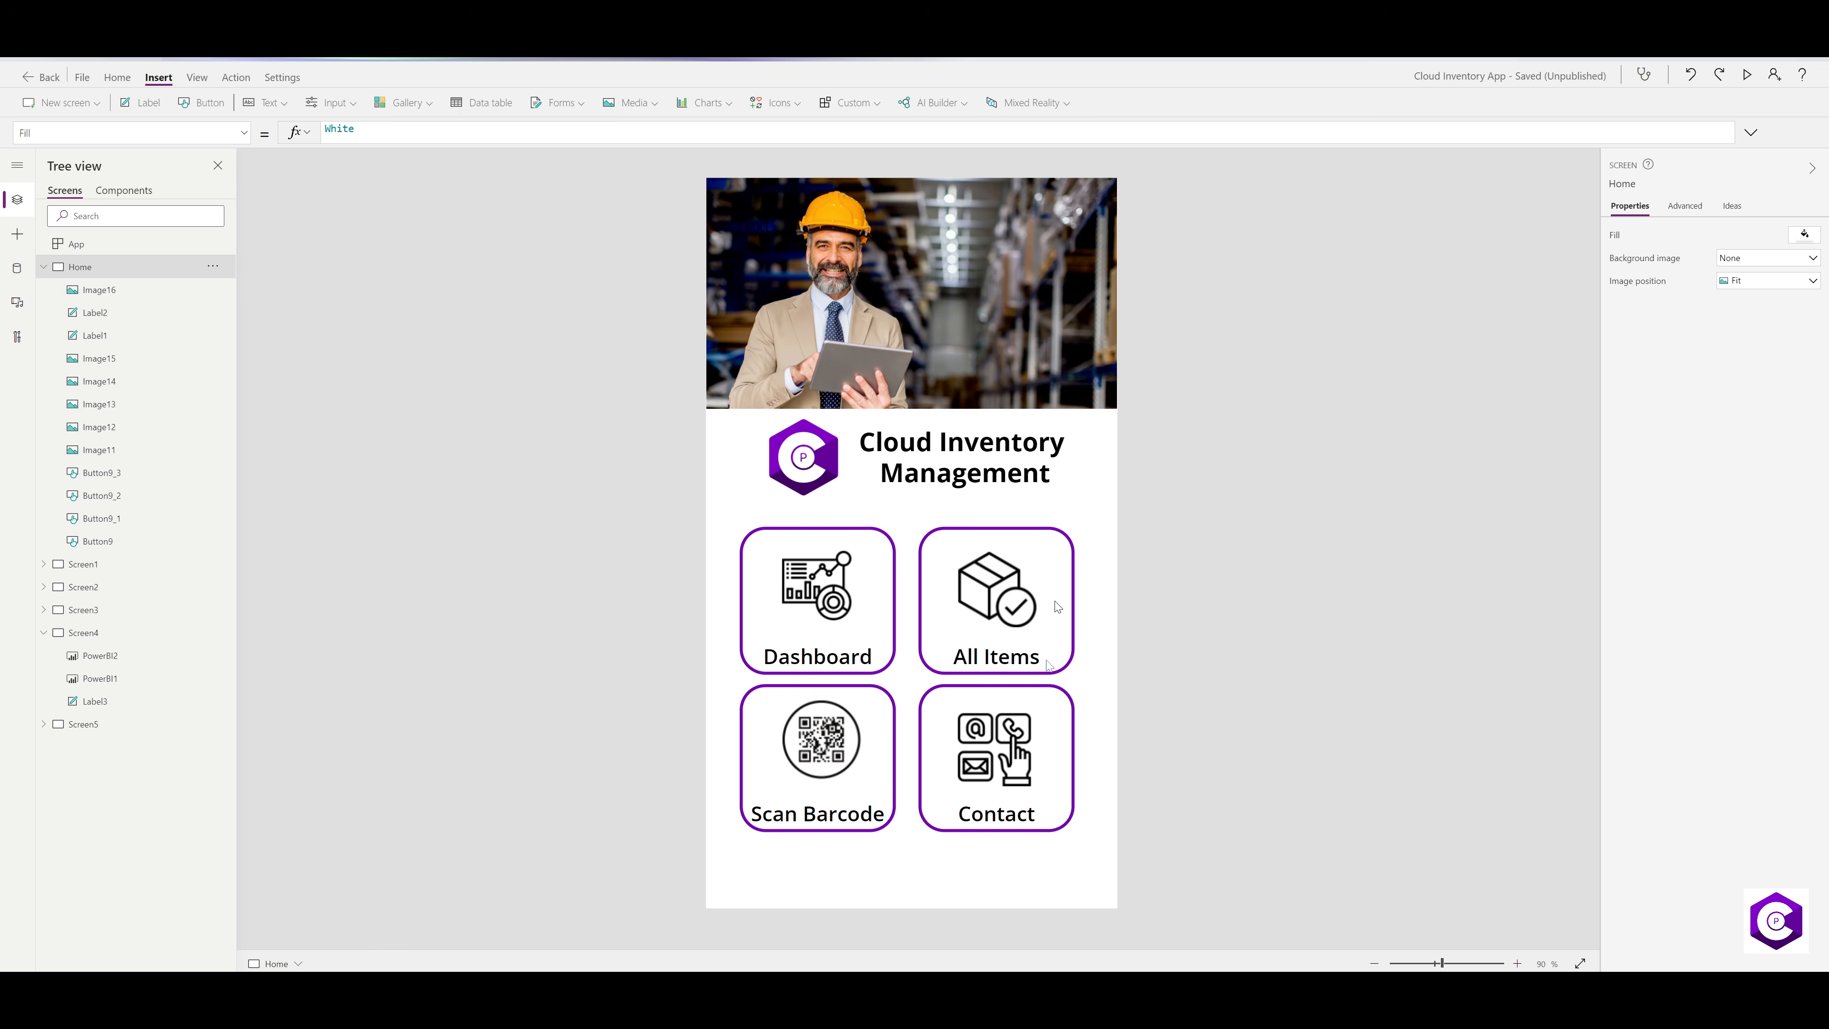
left_click(1043, 552)
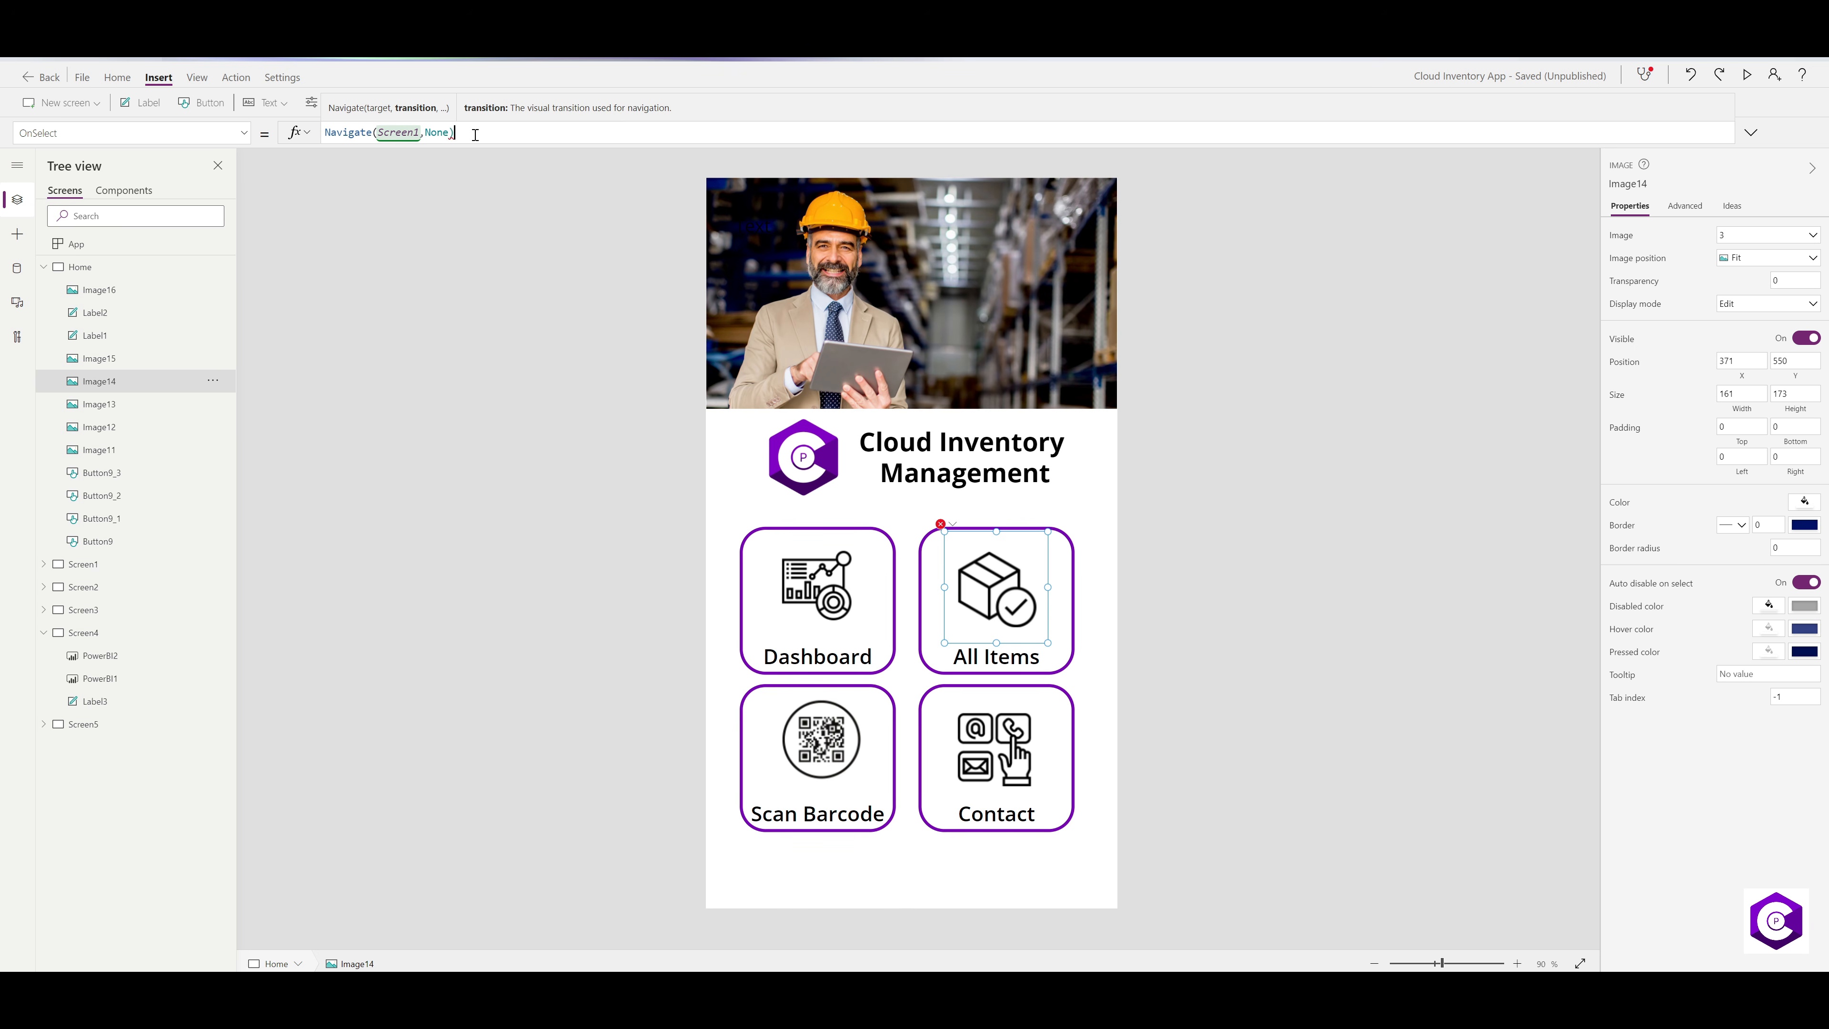
- Set the OnSelect formula of the All Items button behind the icon to Navigate(Screen1,None)
left_click(1067, 568)
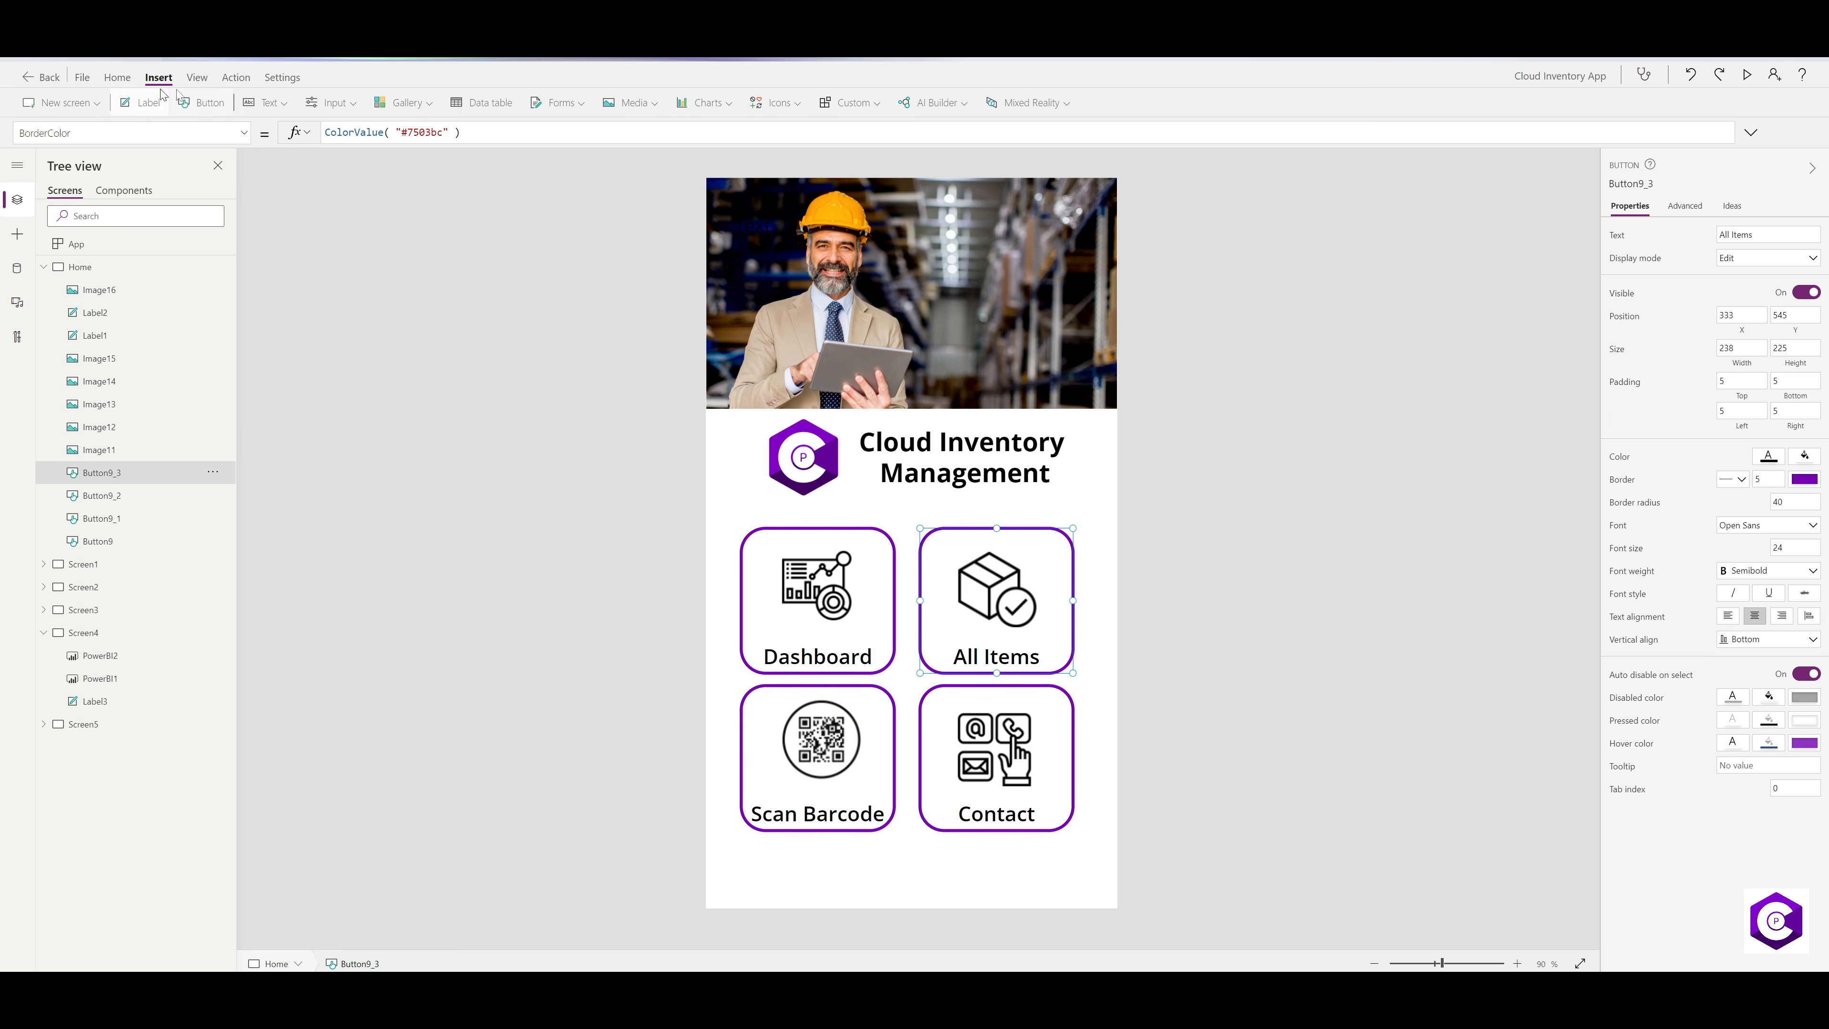
left_click(245, 135)
scroll(122, 310, "down", 8)
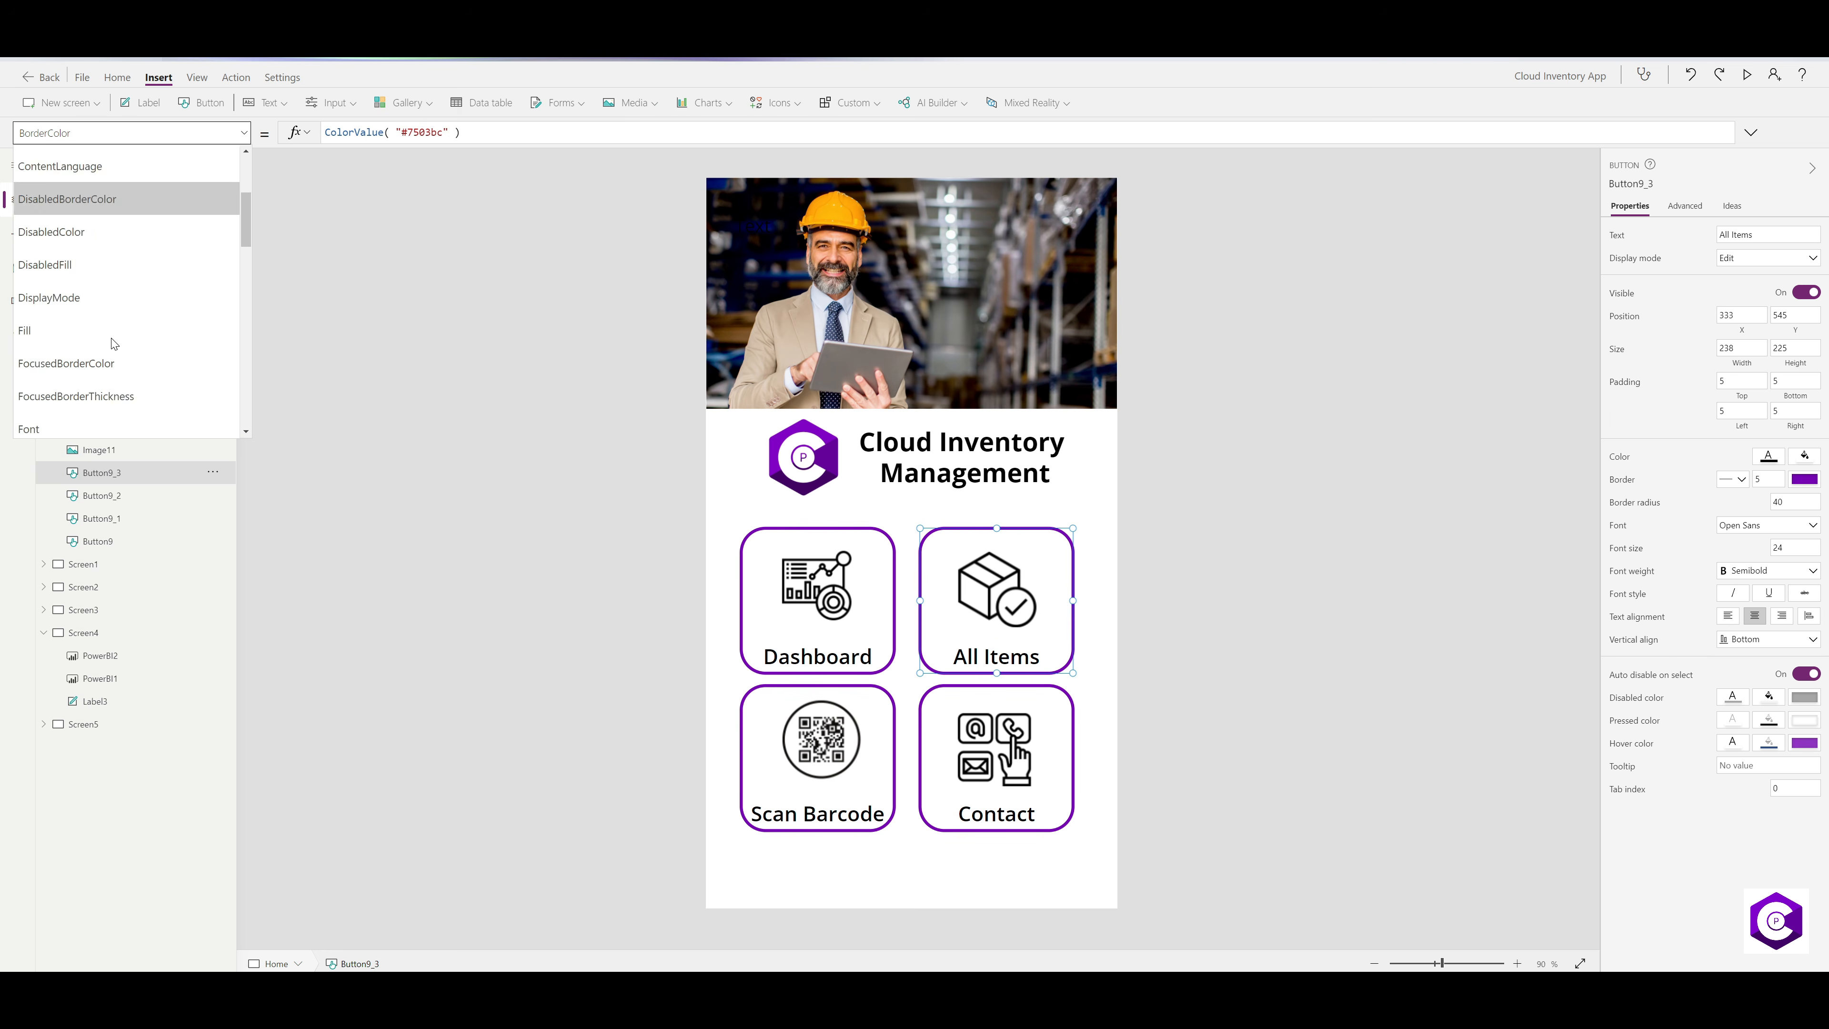
scroll(105, 324, "up", 3)
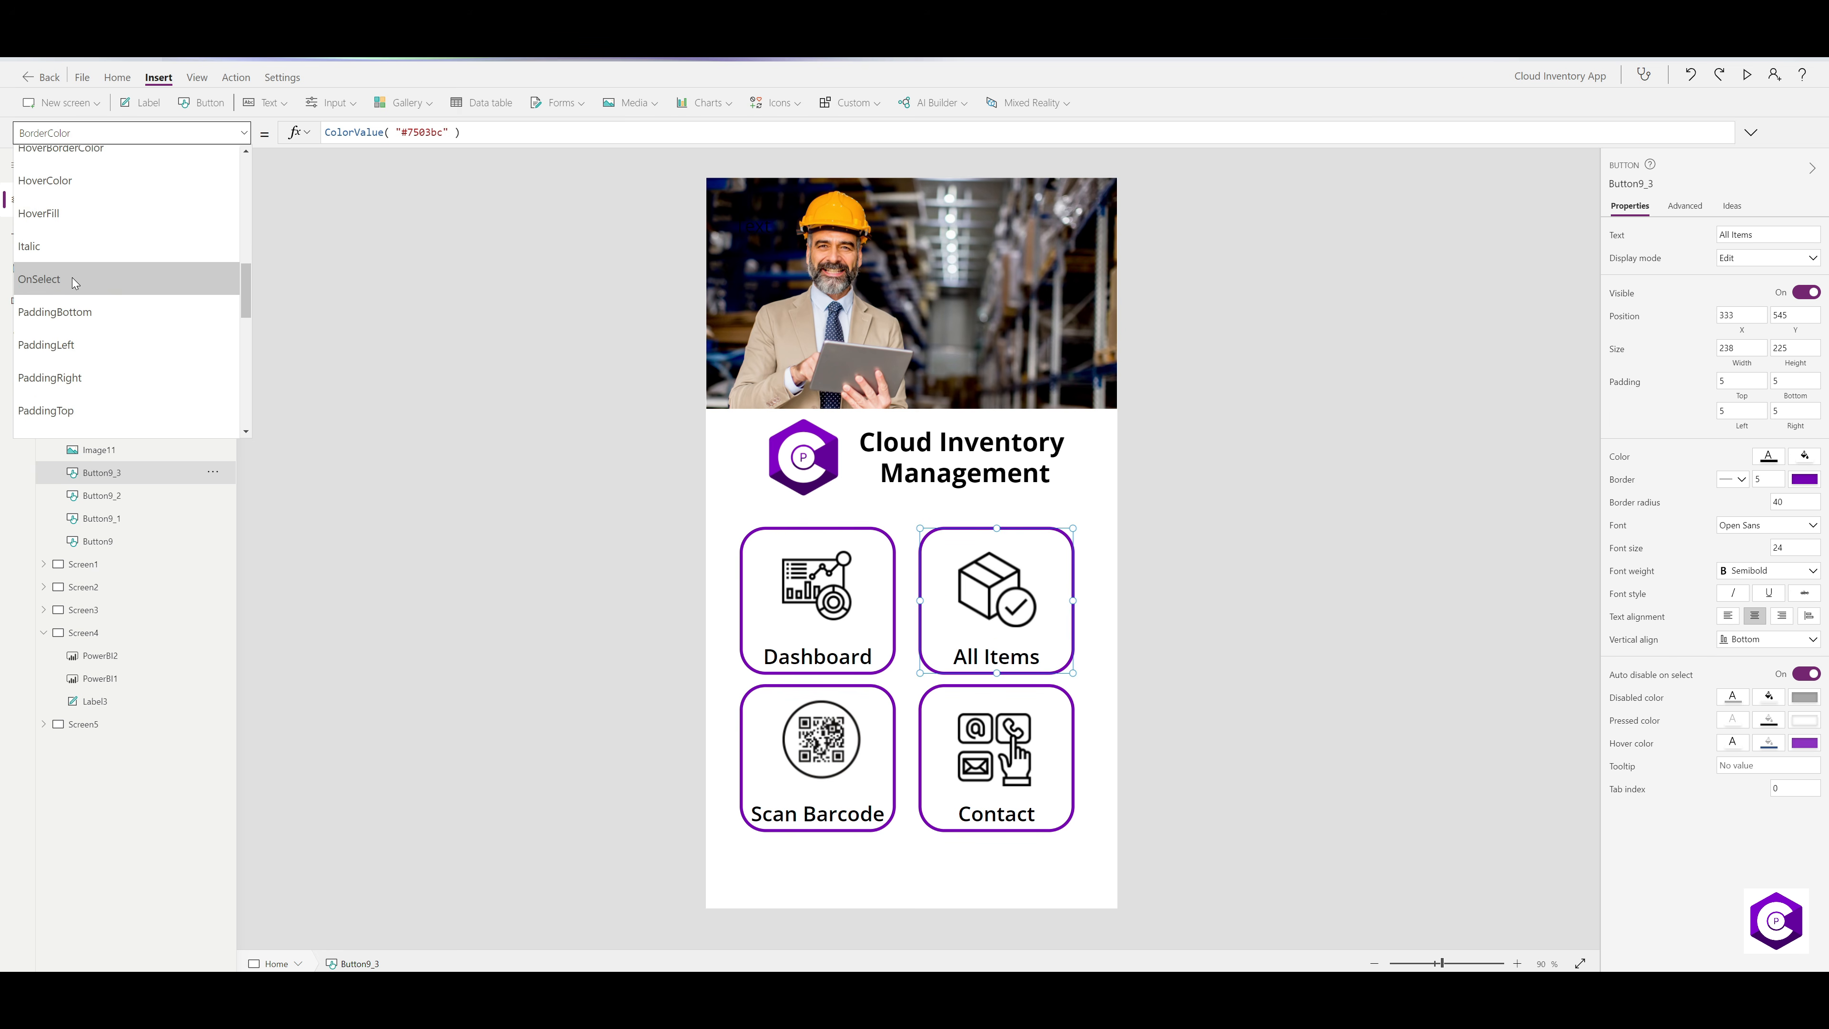
left_click(101, 279)
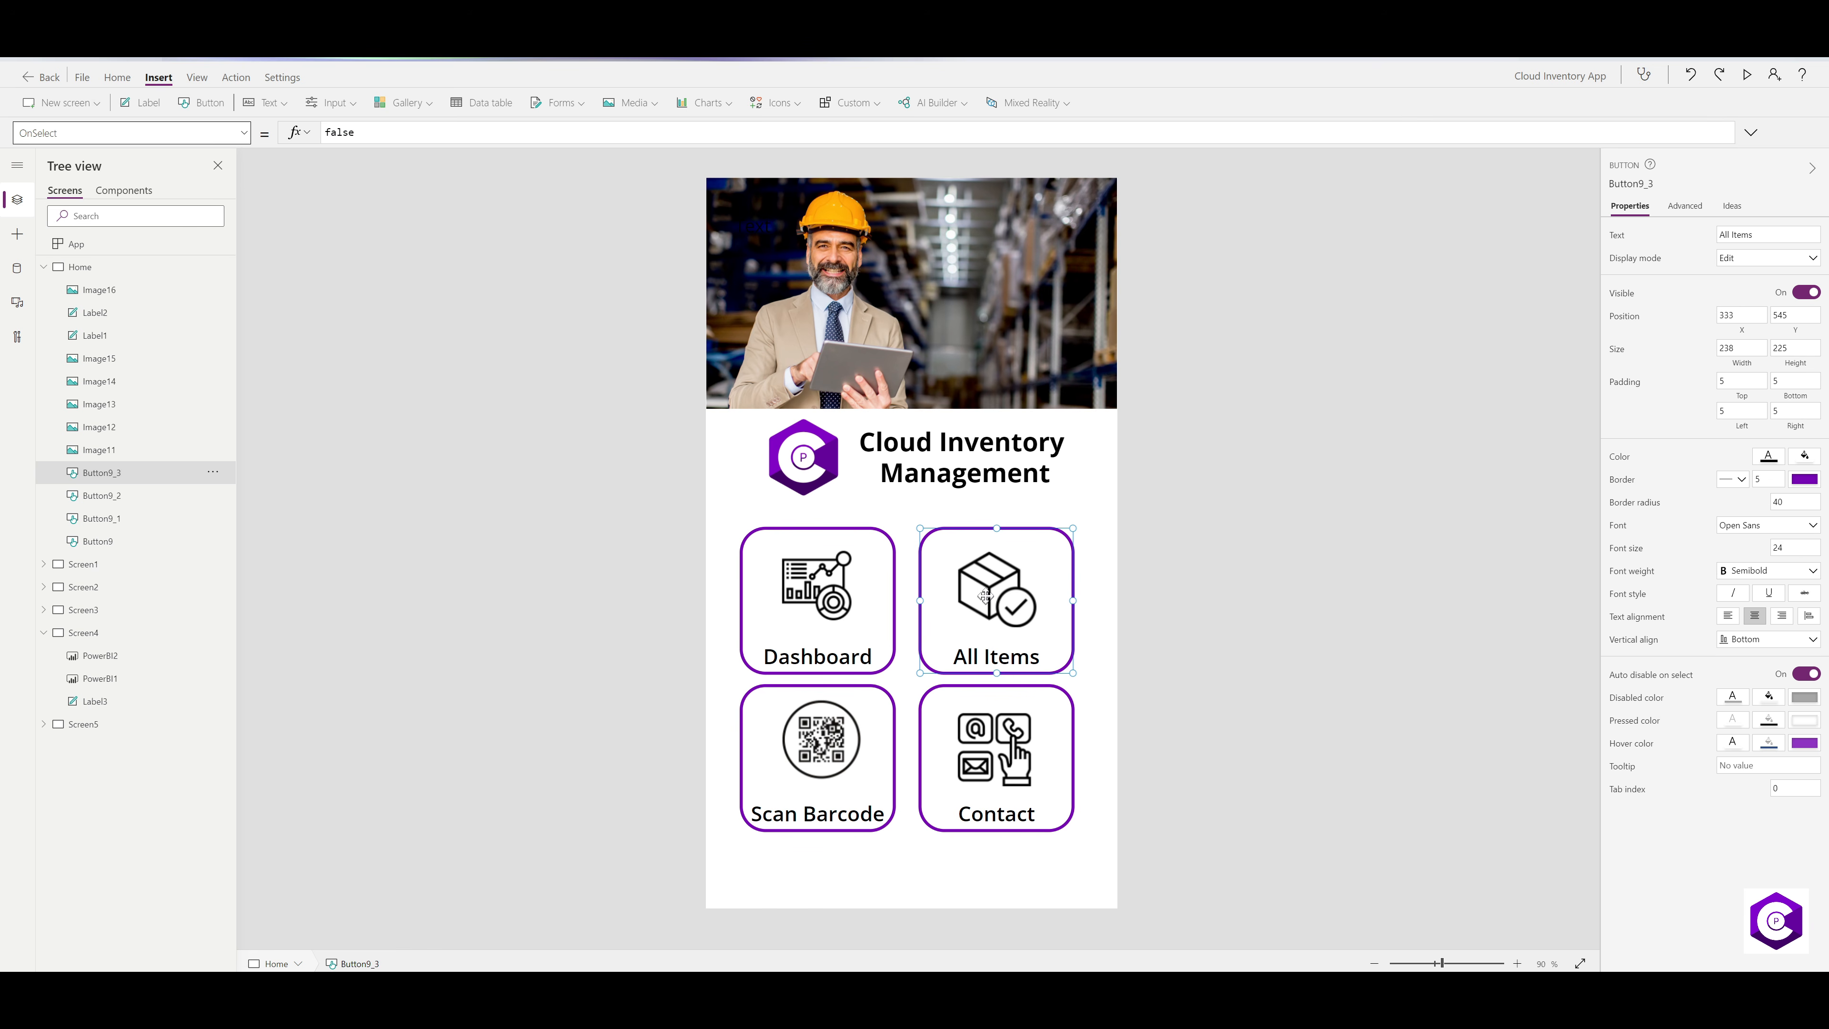
double_click(394, 135)
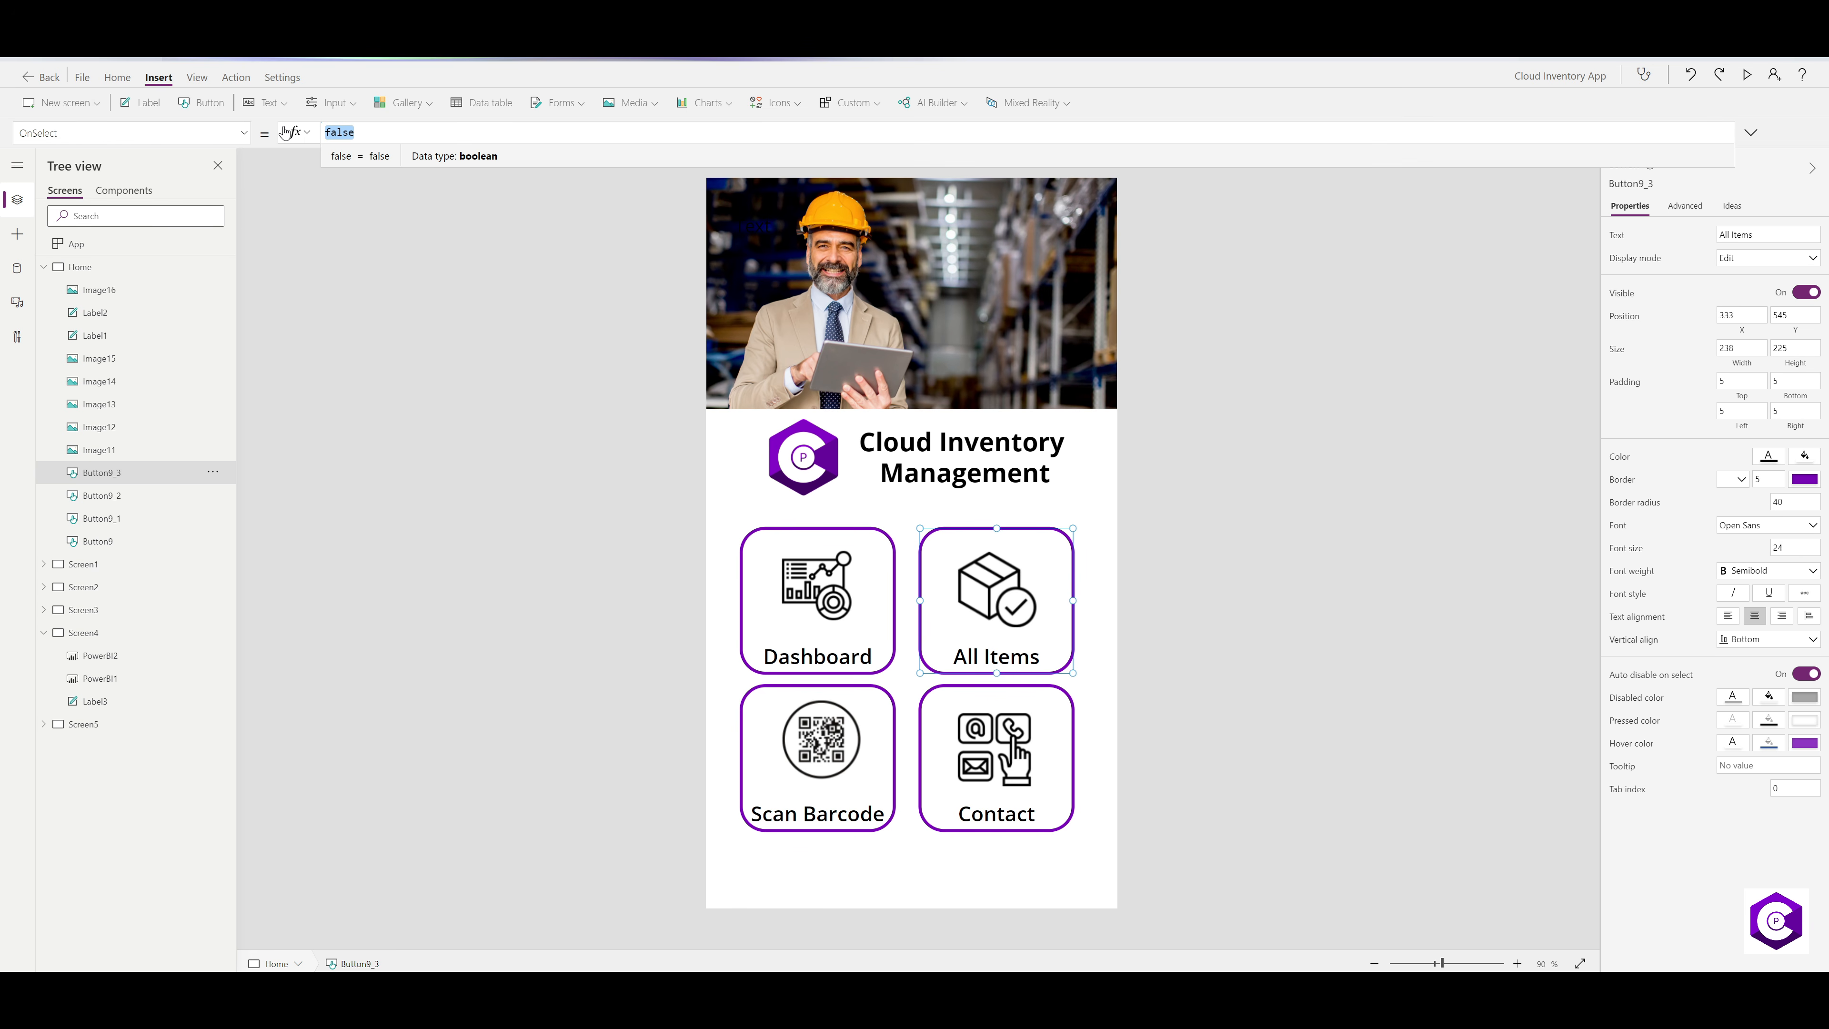
type("Navigate(Screen1,None")
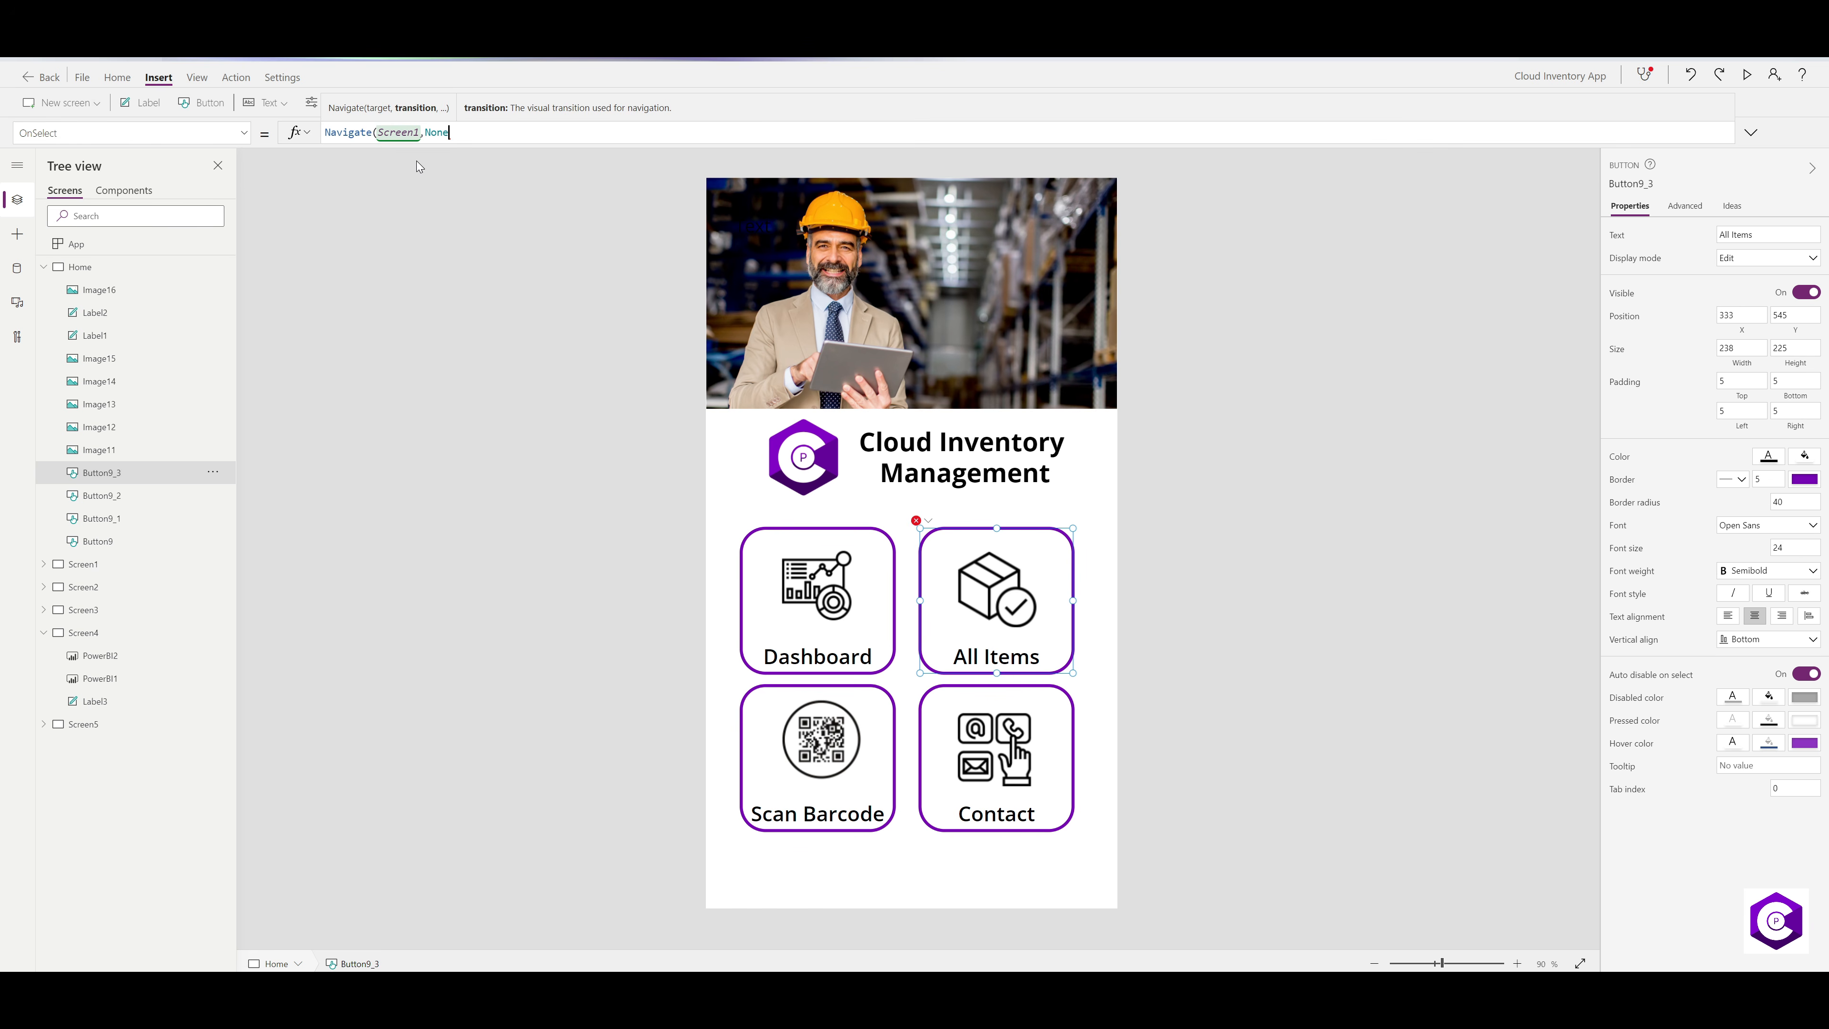
type(")")
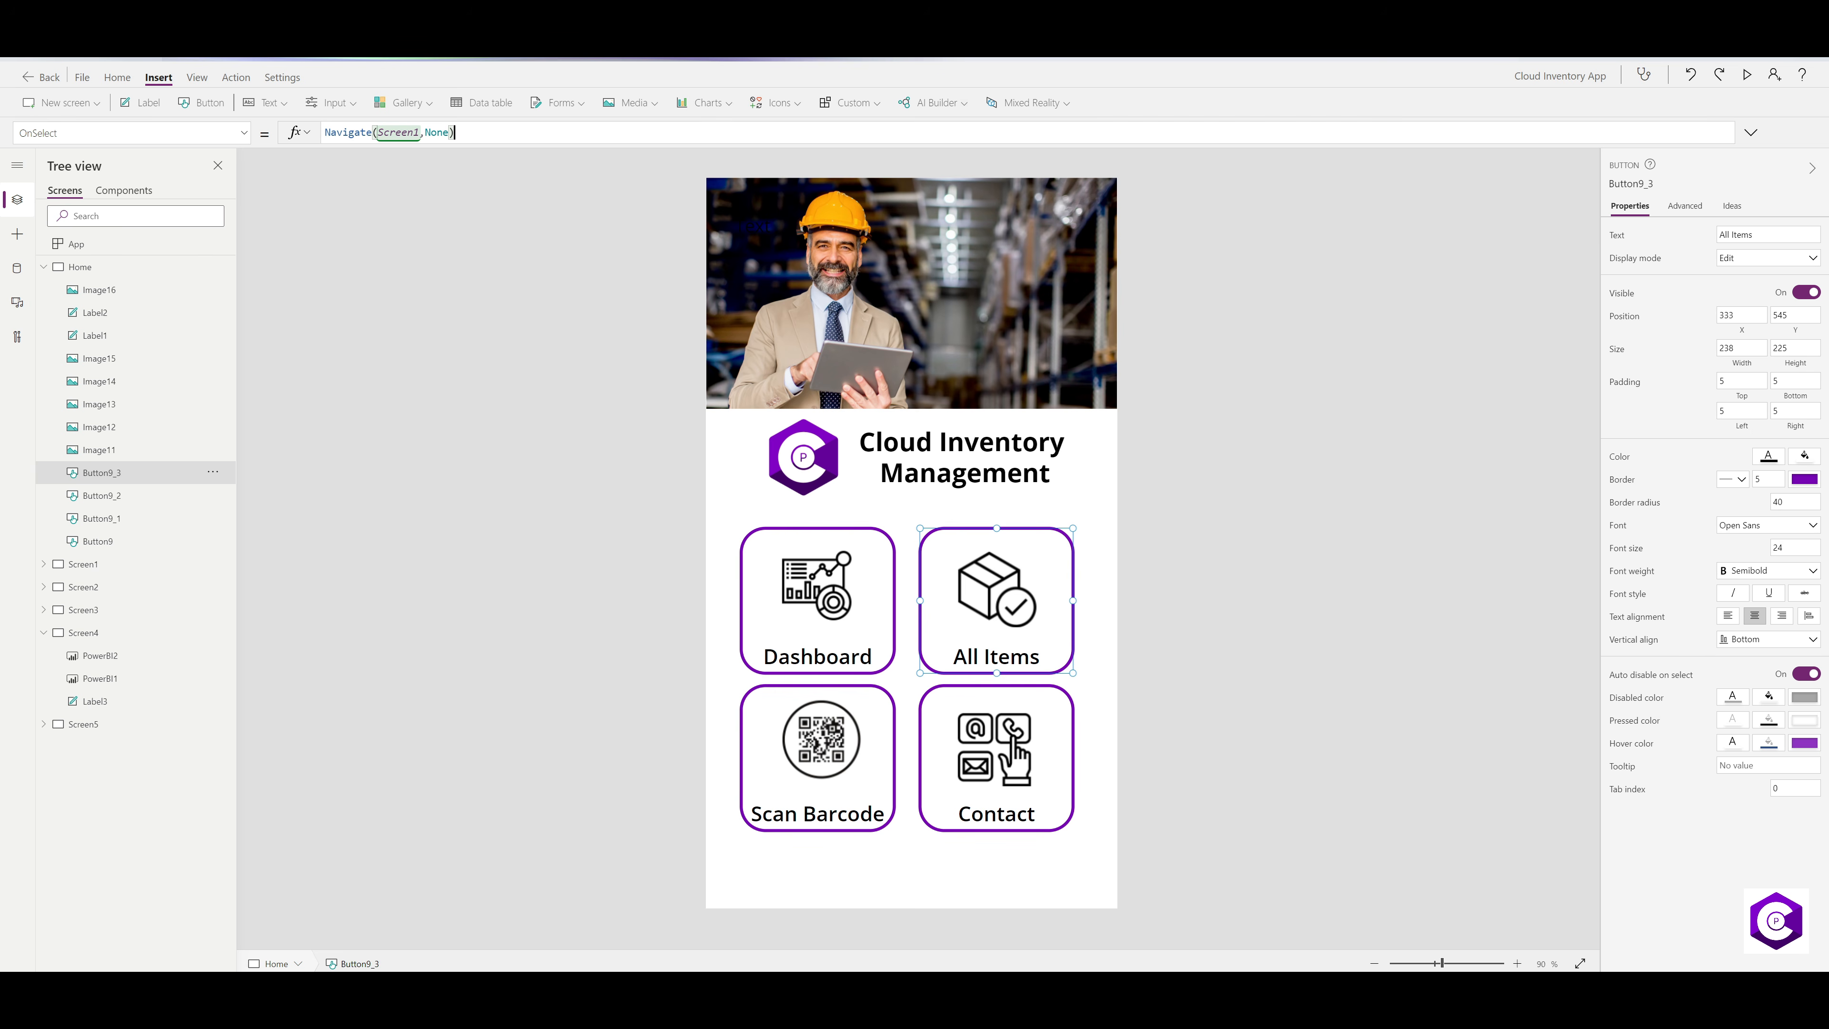
- Nudge the QR code image slightly left so it sits centred above the Scan Barcode label
left_click(823, 748)
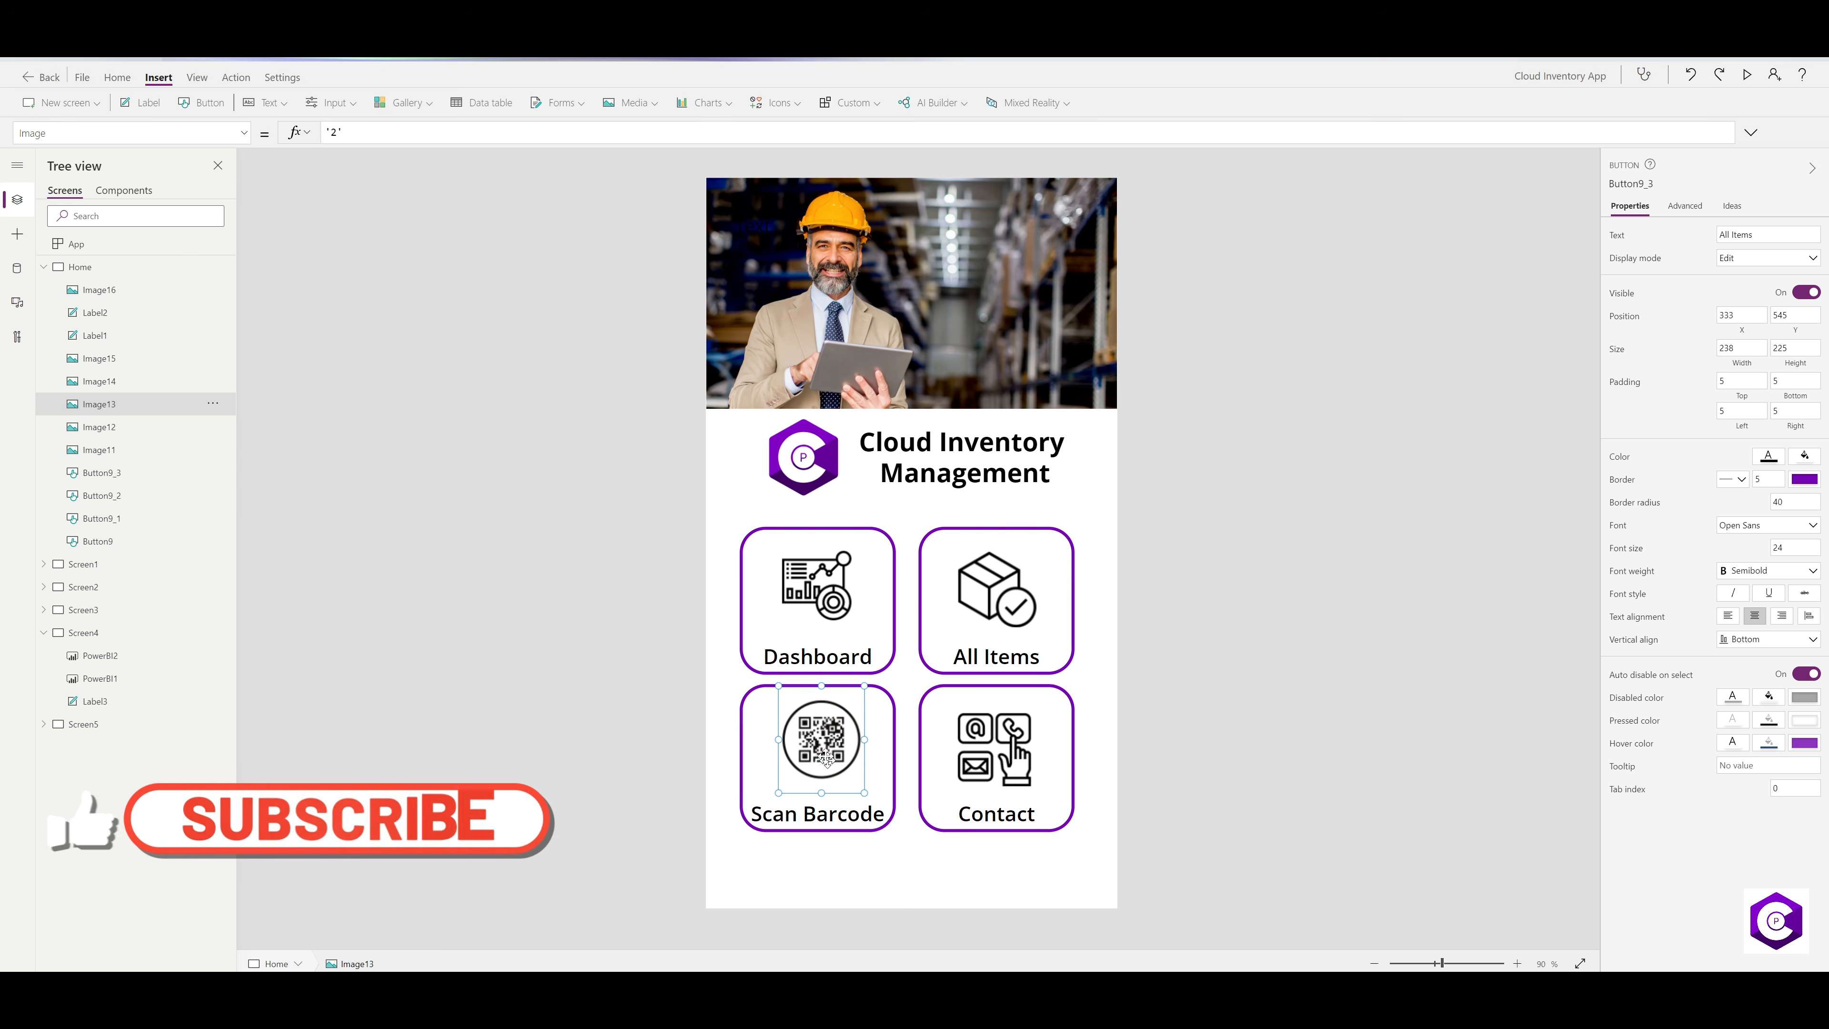
left_click_drag(823, 747, 819, 752)
left_click(823, 680)
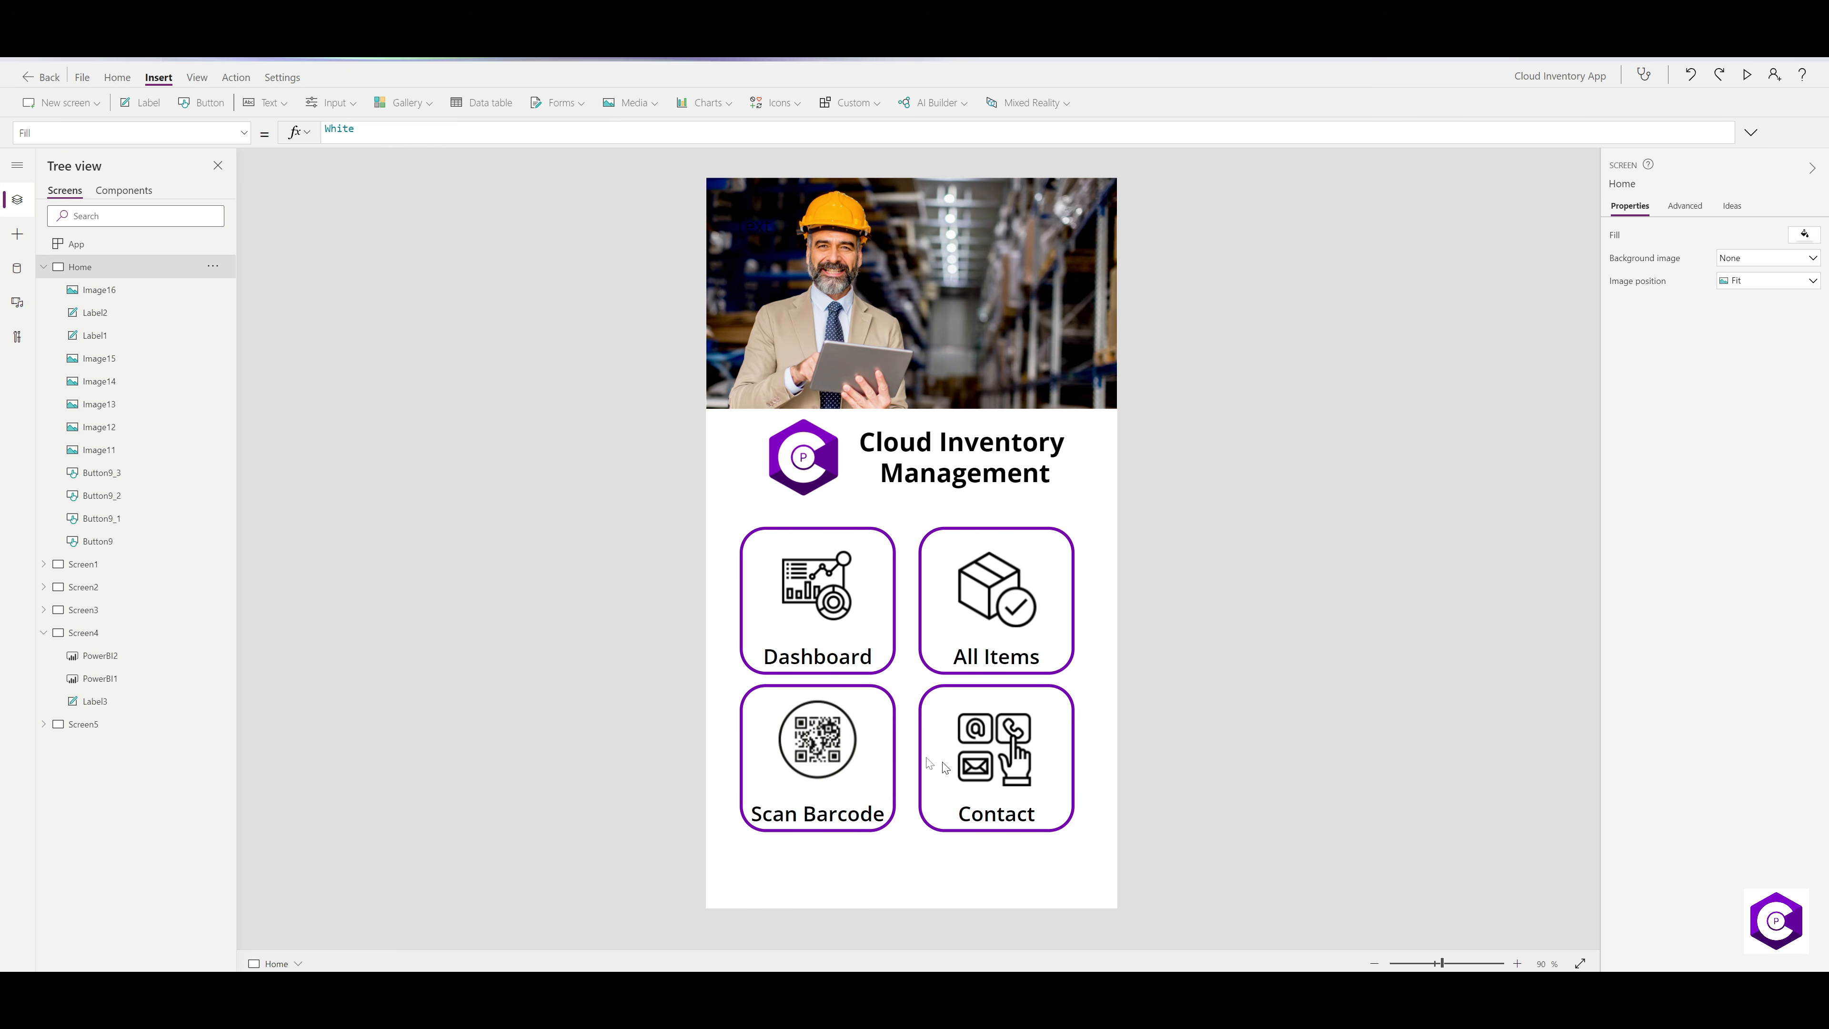
- On Screen1, narrow the Inventory title label from its left edge to about 270 wide and centre its text
left_click(110, 574)
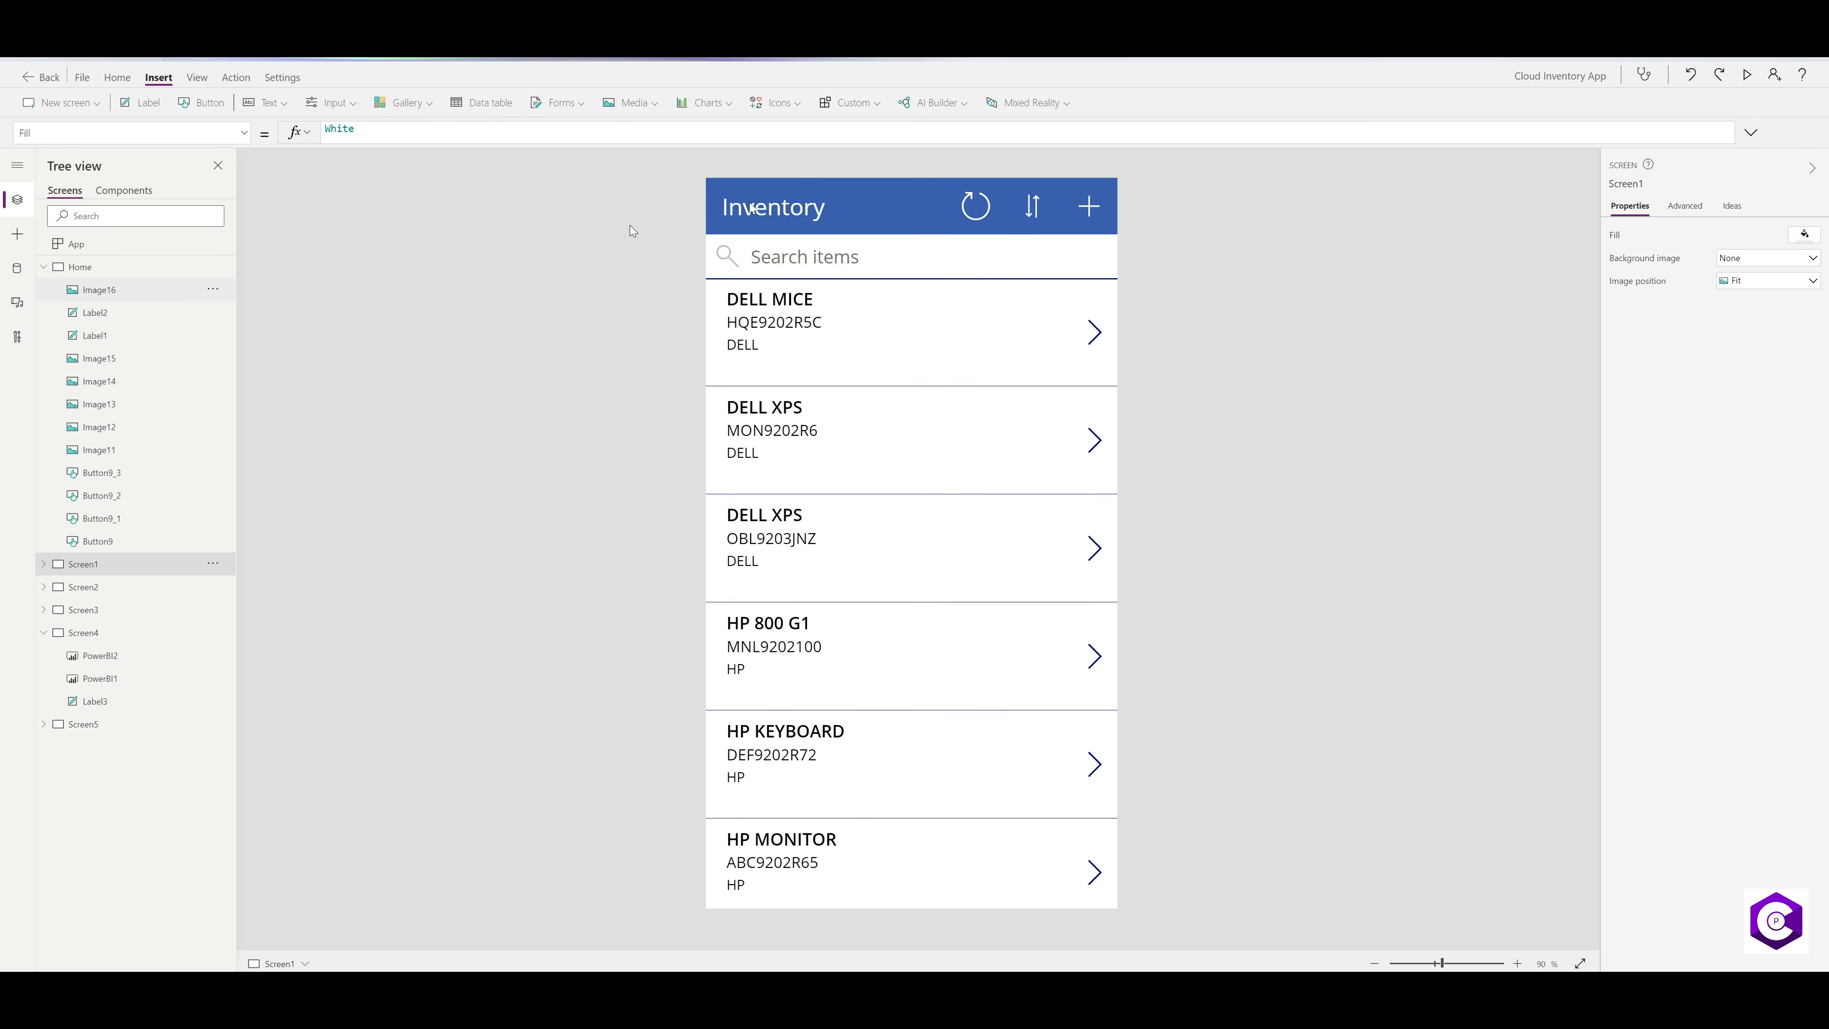
left_click(731, 222)
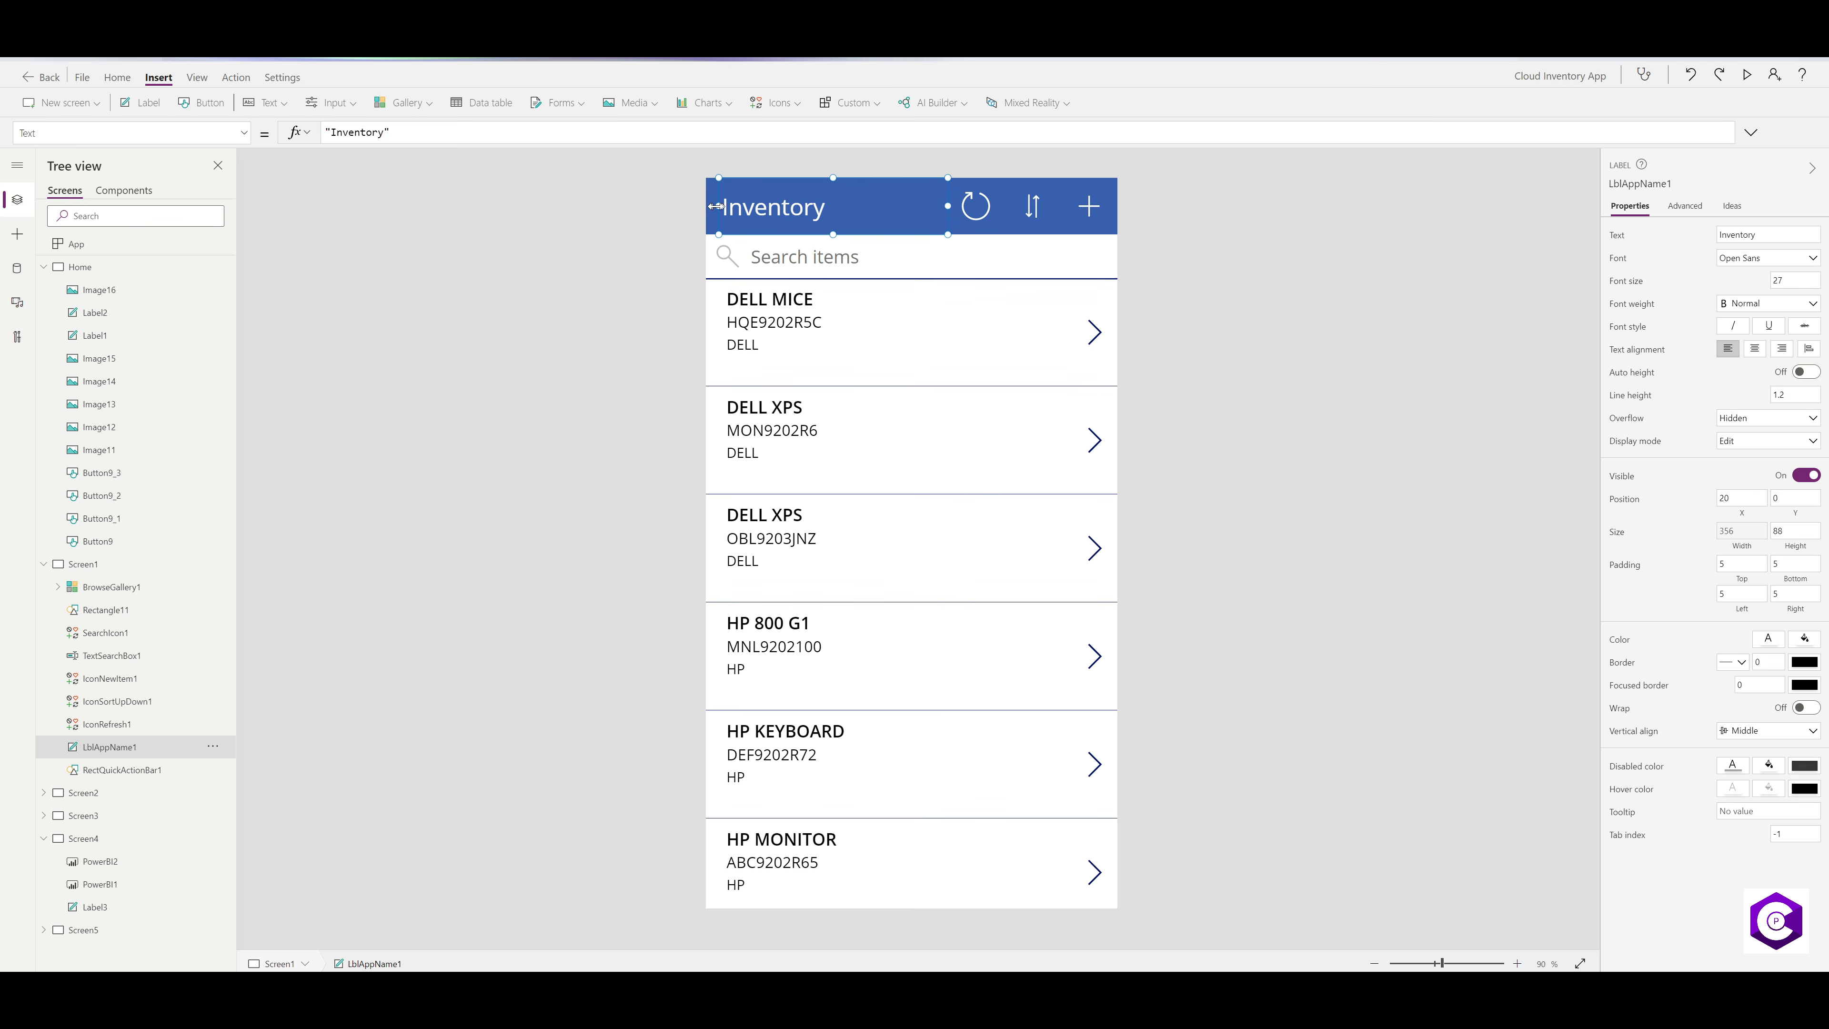
left_click_drag(725, 207, 769, 205)
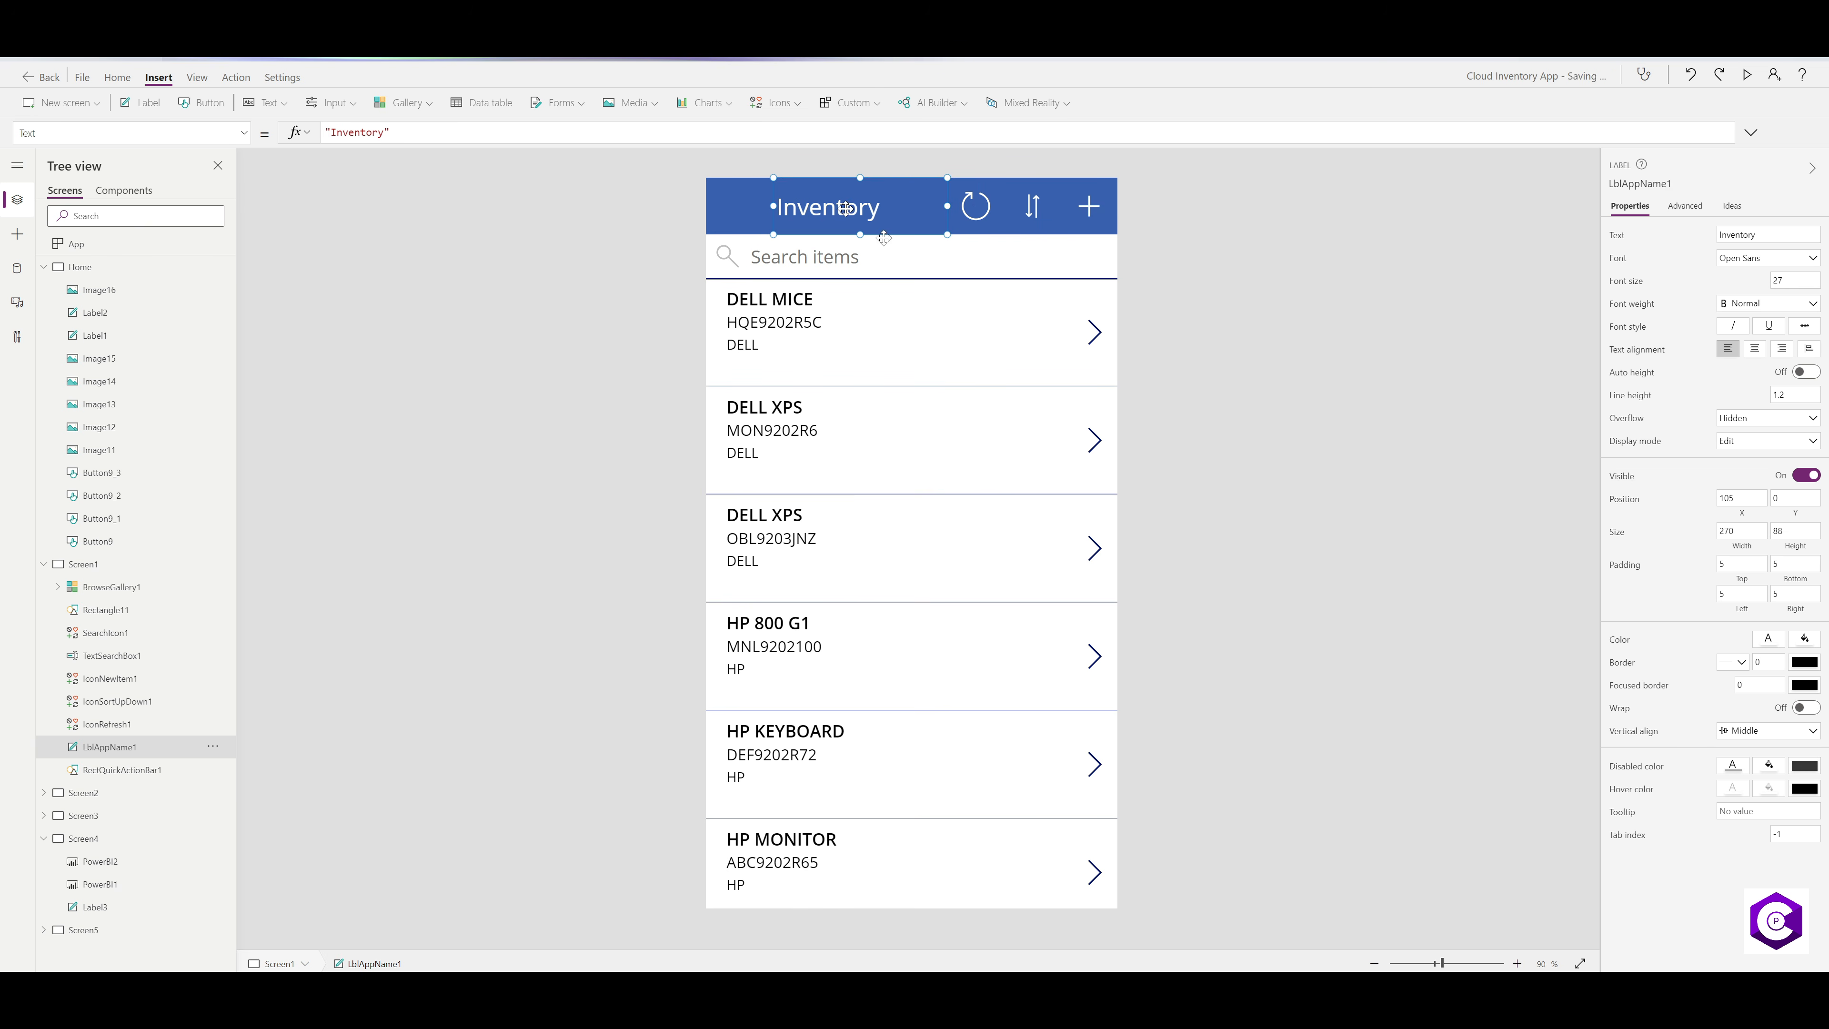
left_click(1754, 348)
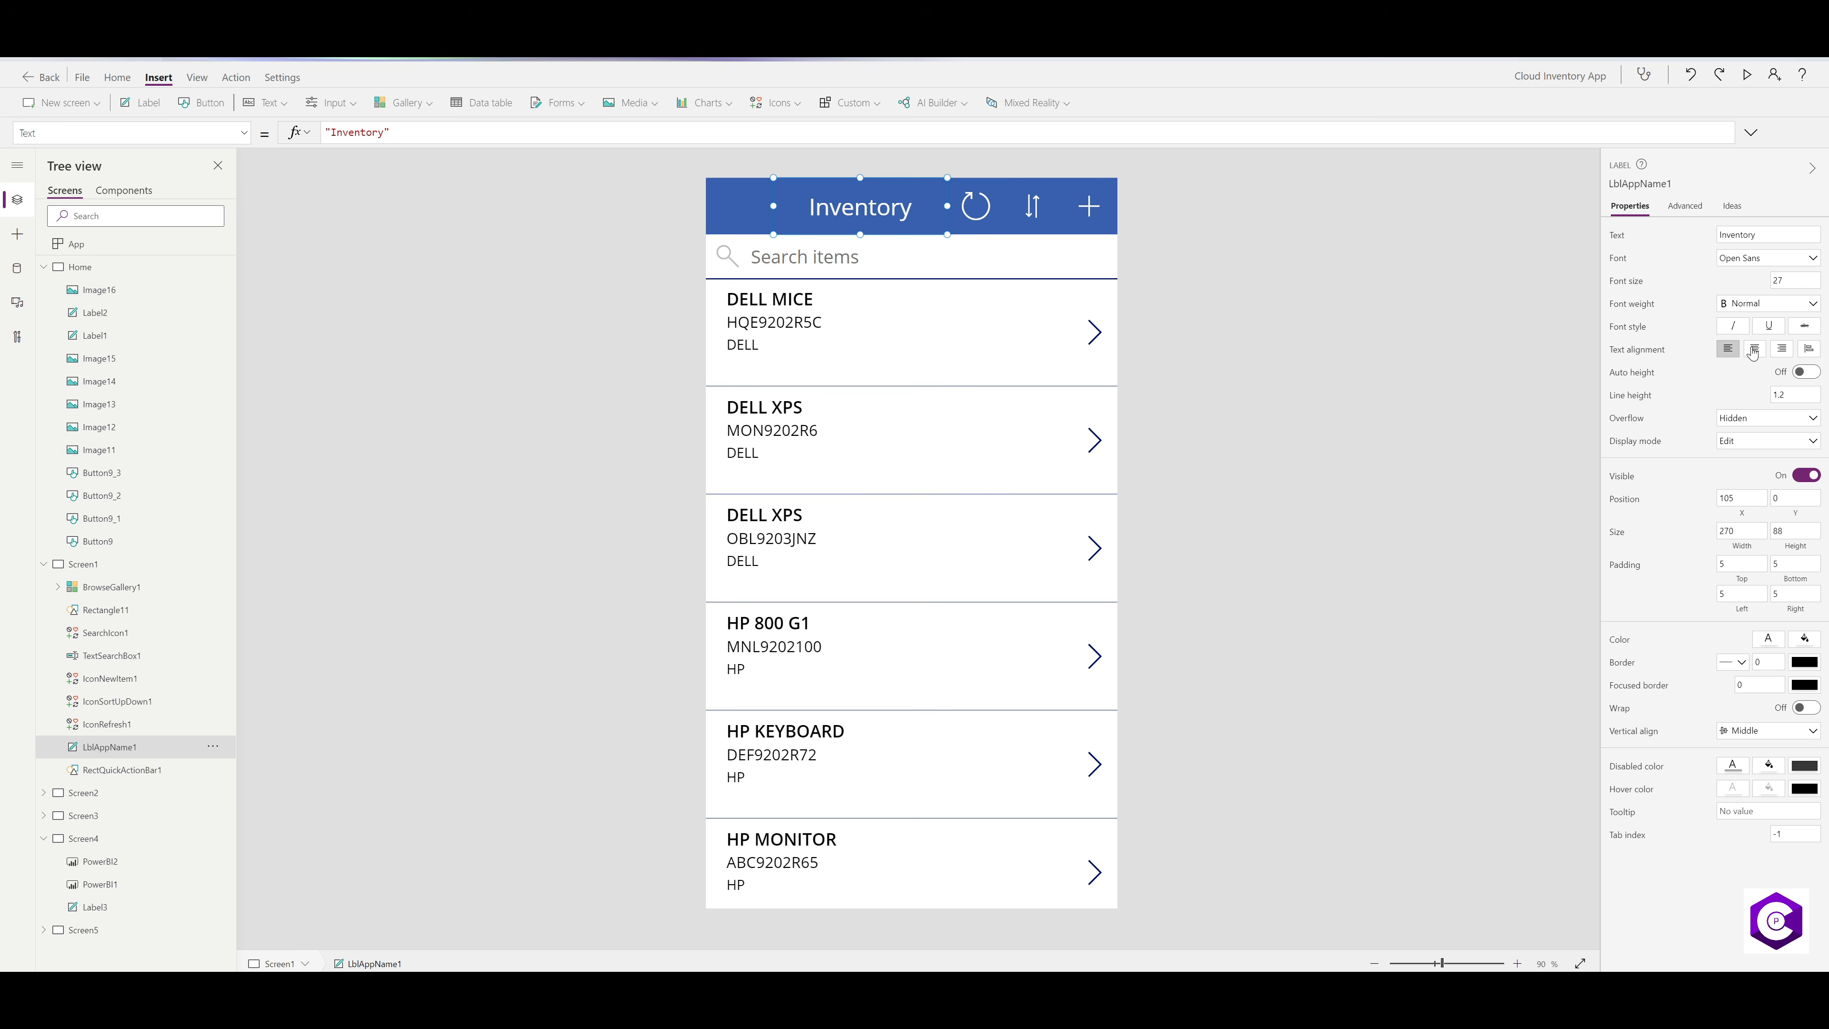
- Insert a Left icon at the left end of the Inventory header, about 46 by 48, and colour it white
left_click(796, 109)
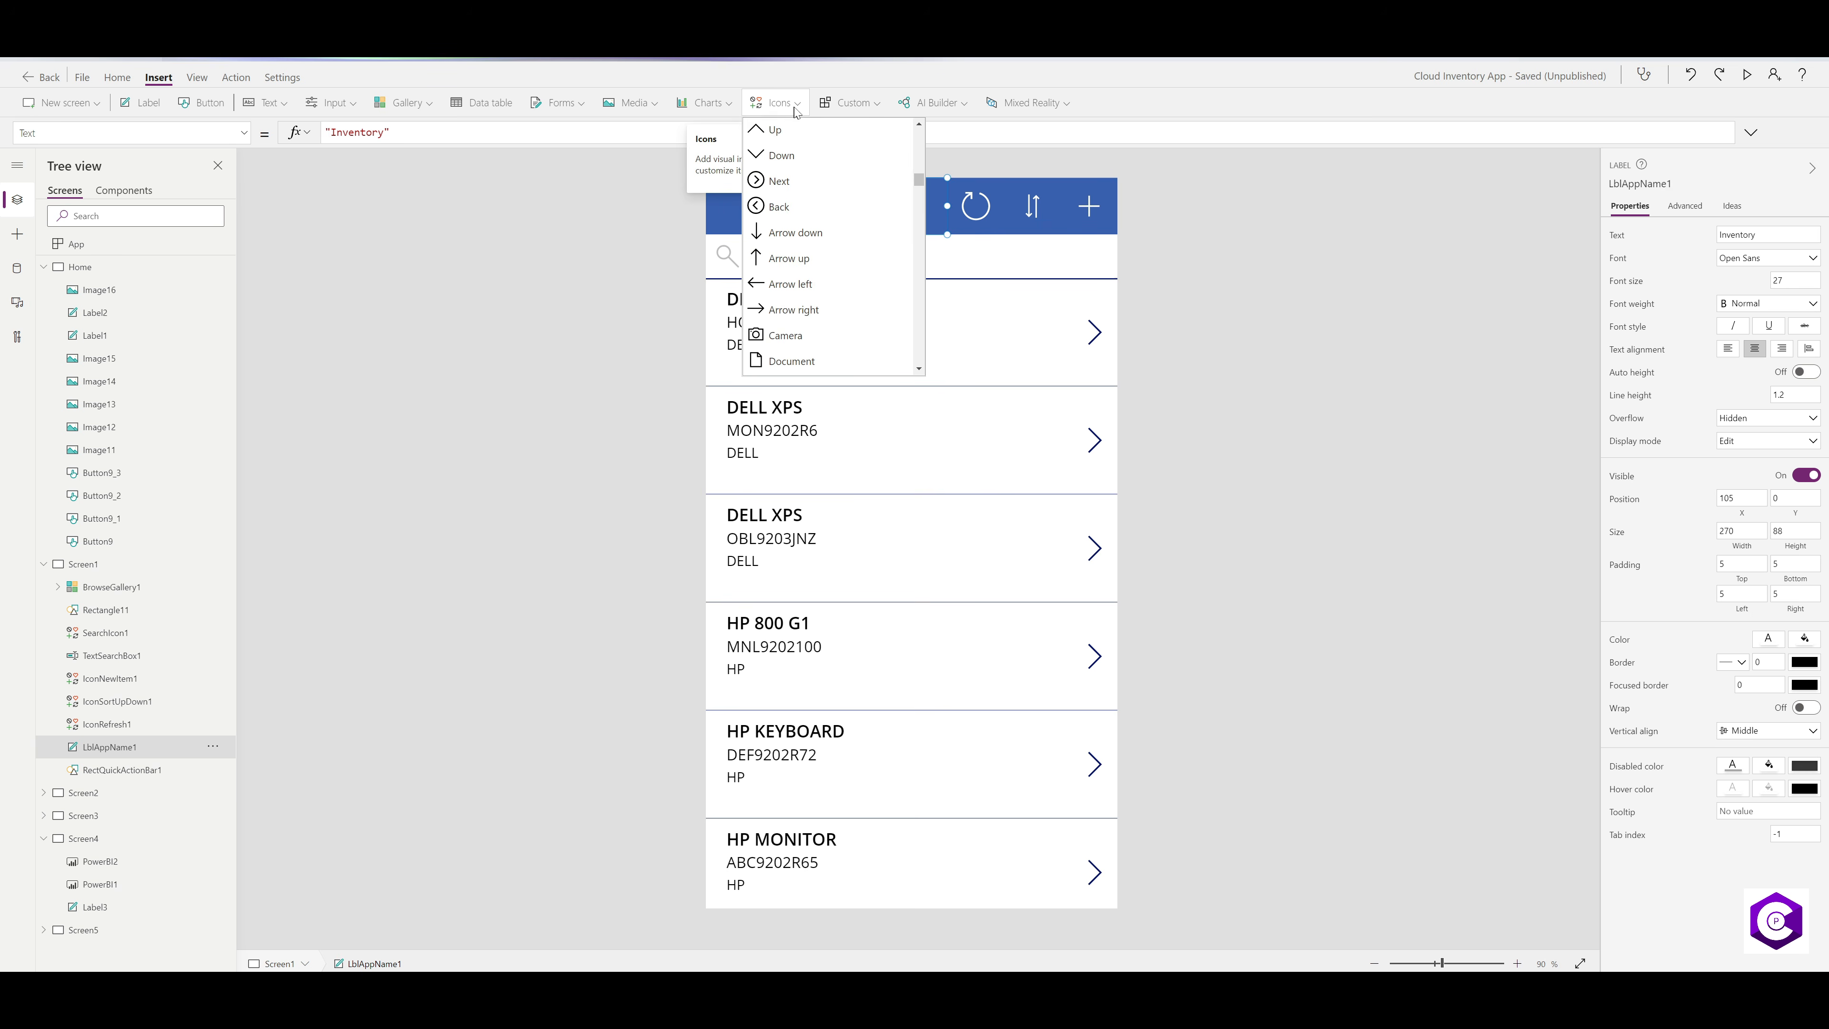
scroll(808, 260, "down", 5)
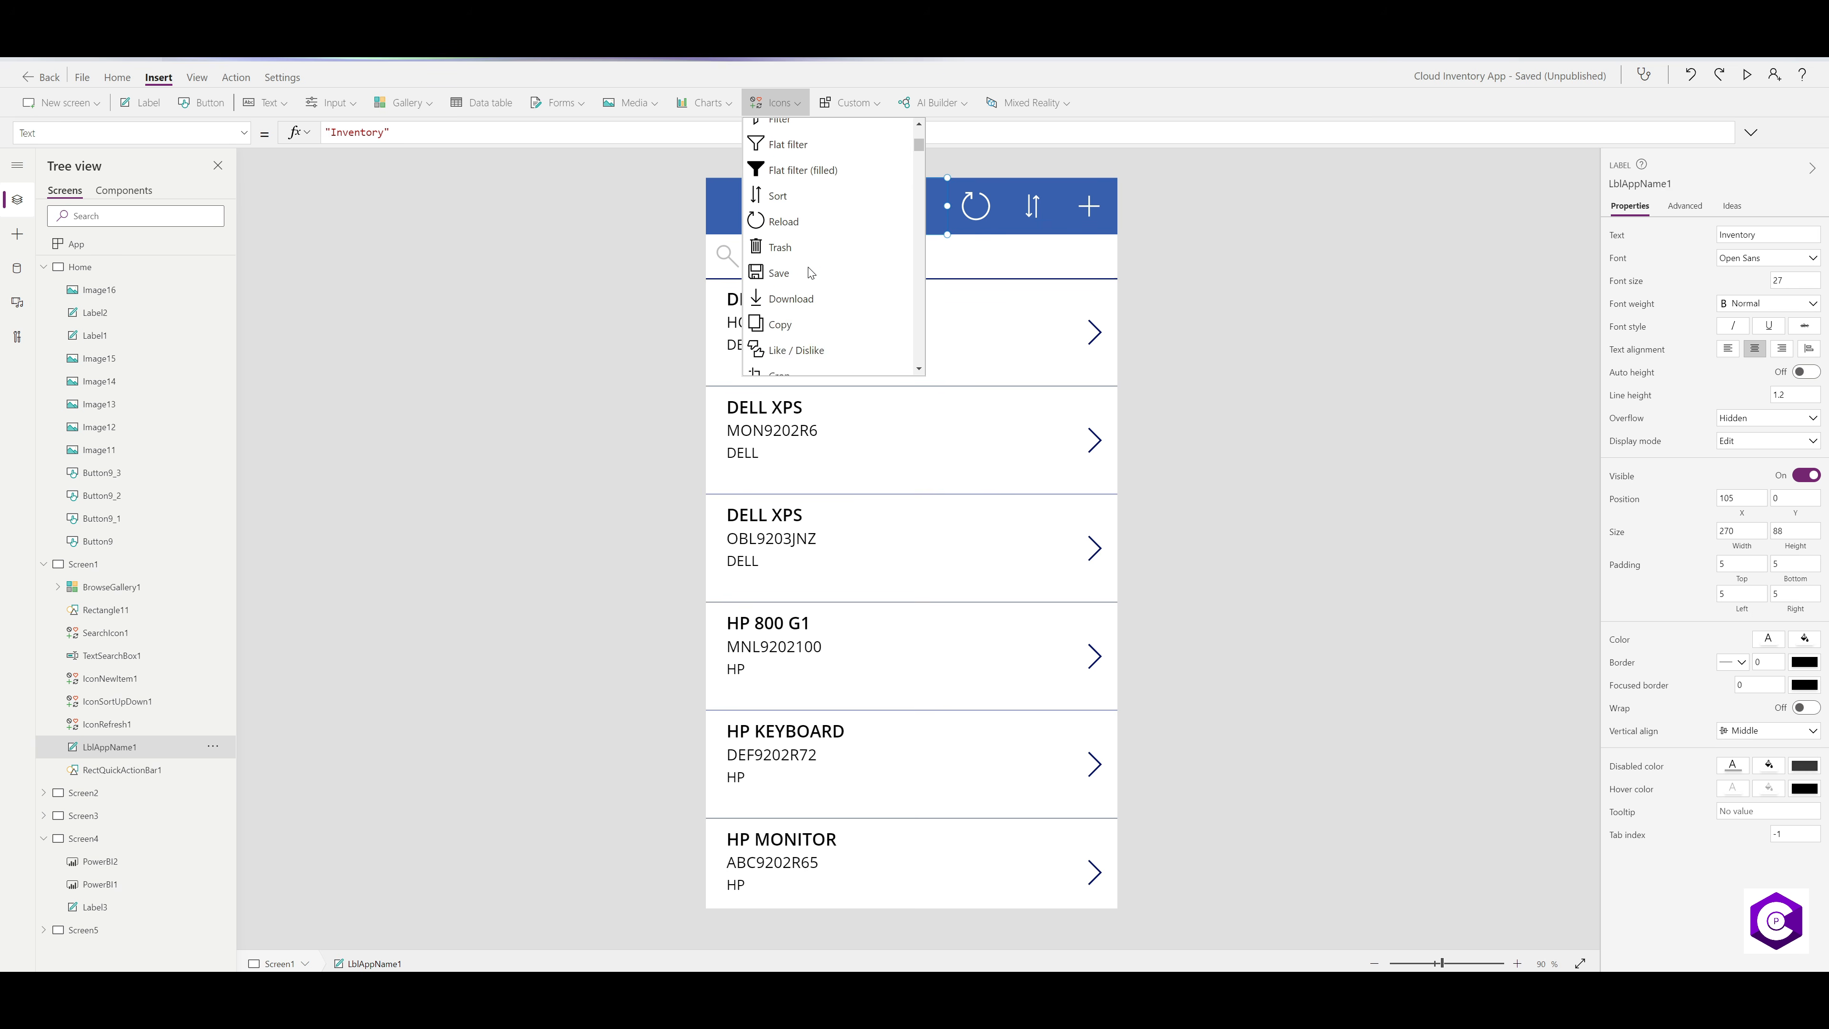
scroll(809, 273, "down", 6)
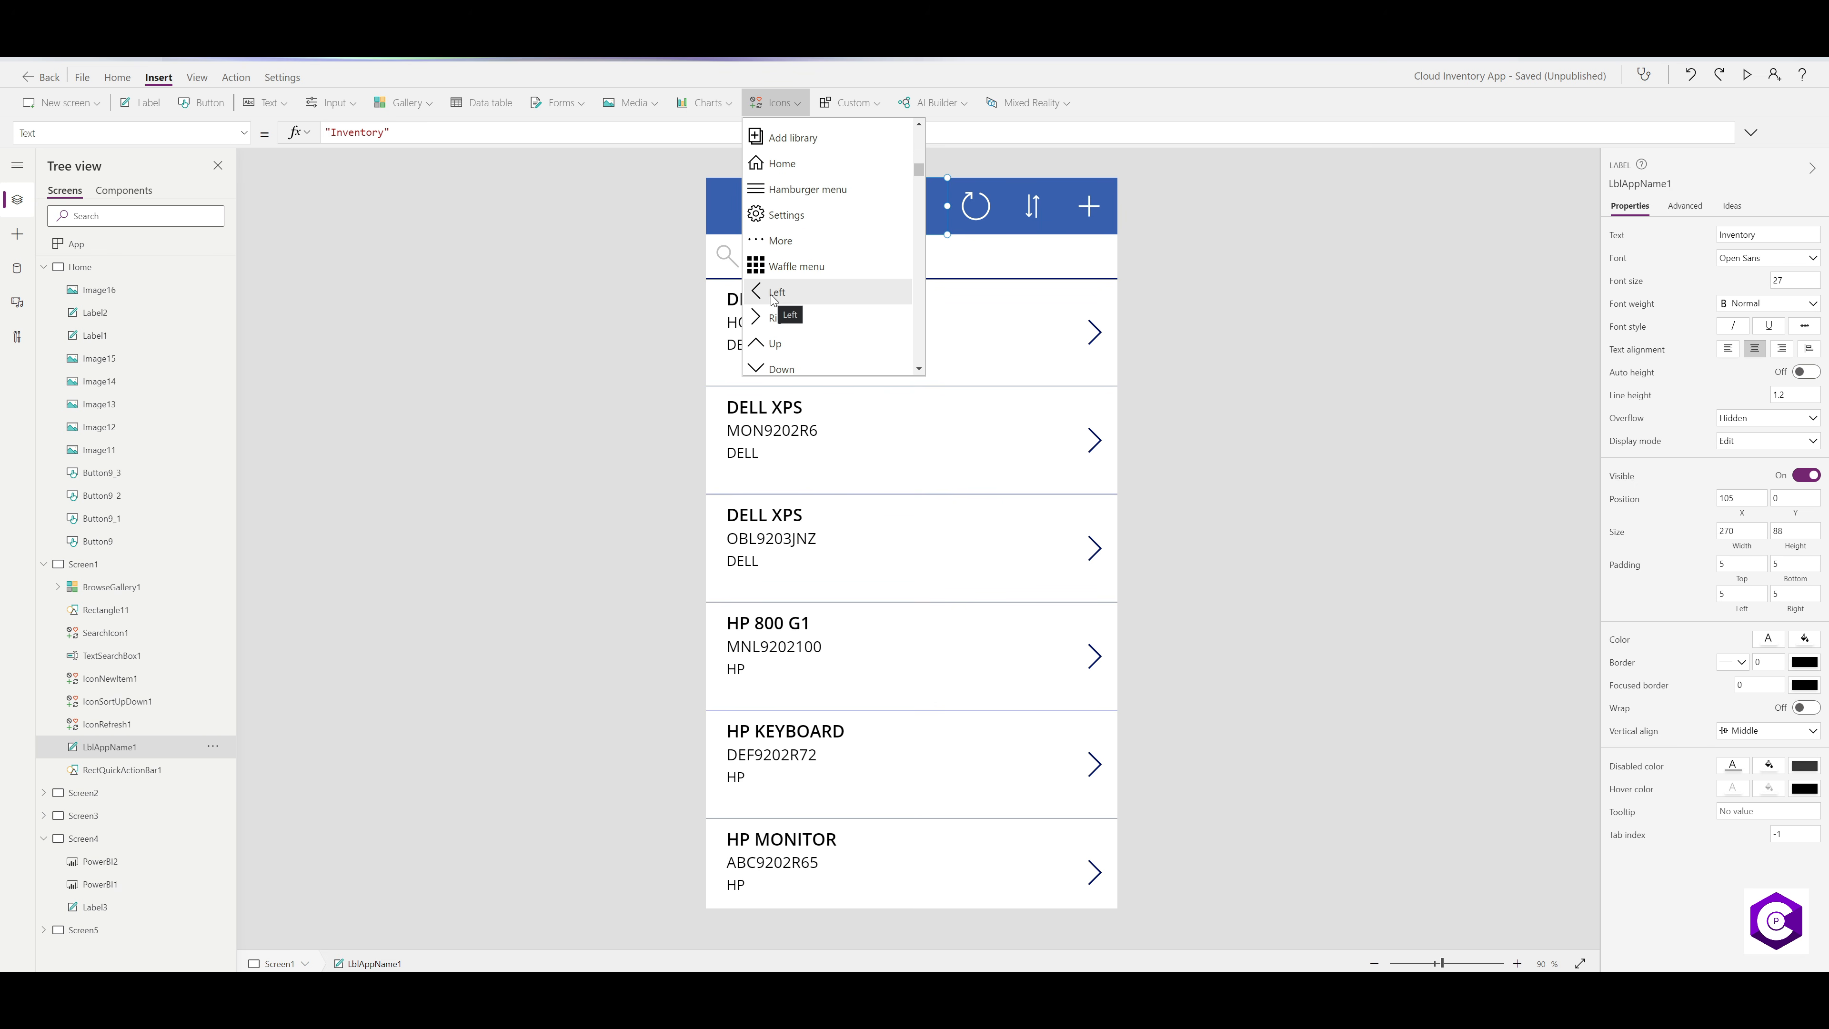
left_click(771, 296)
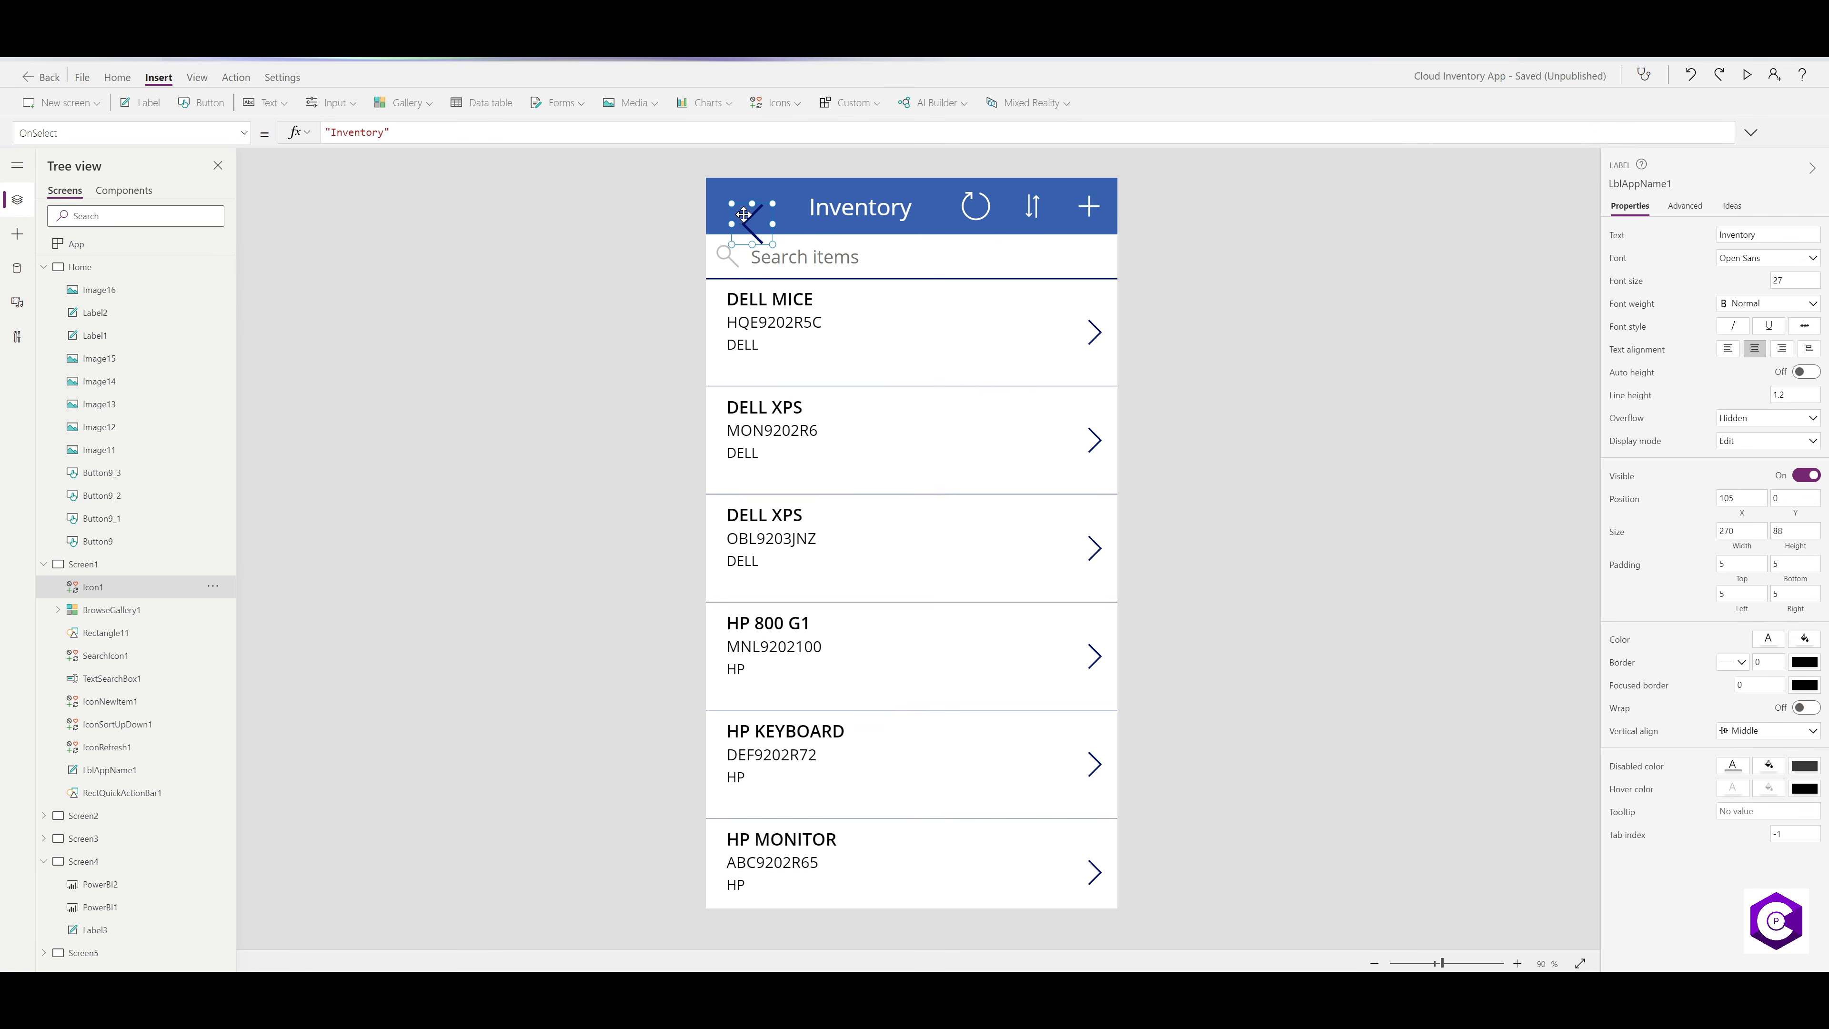
mouse_move(744, 205)
left_mouse_down()
mouse_move(756, 188)
mouse_move(736, 207)
left_mouse_up()
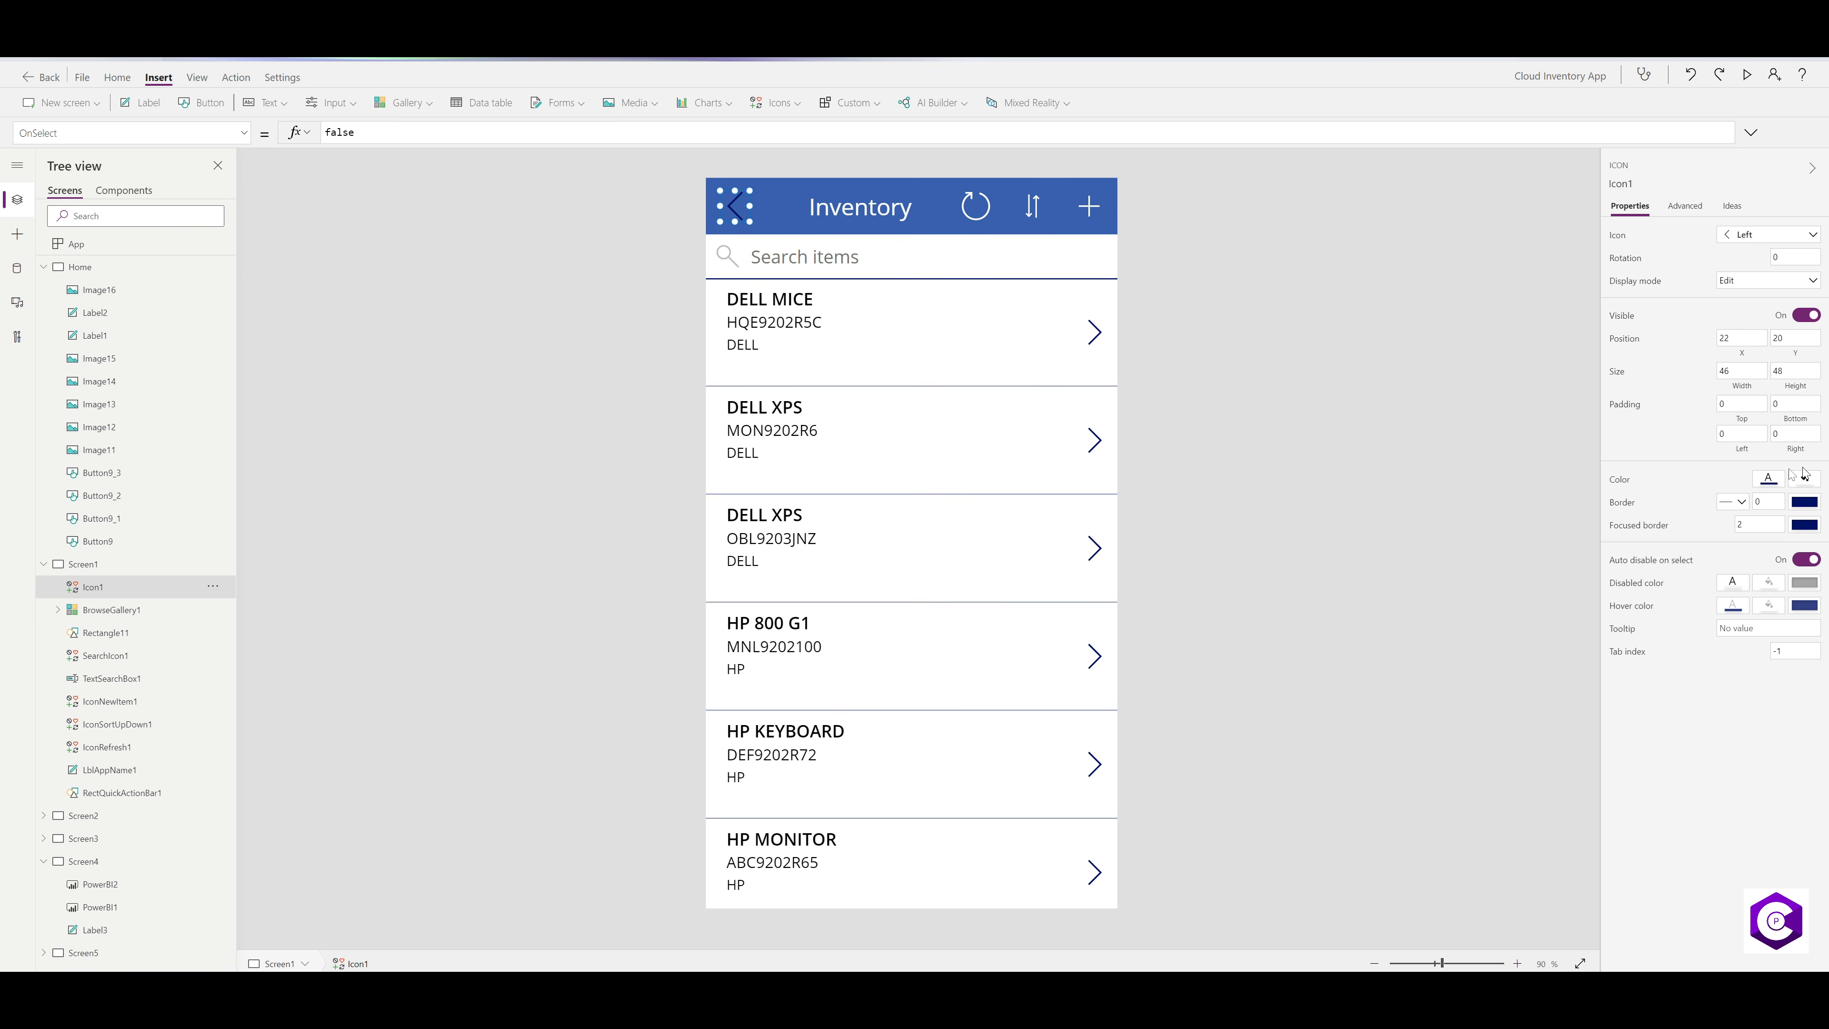
left_click(1770, 479)
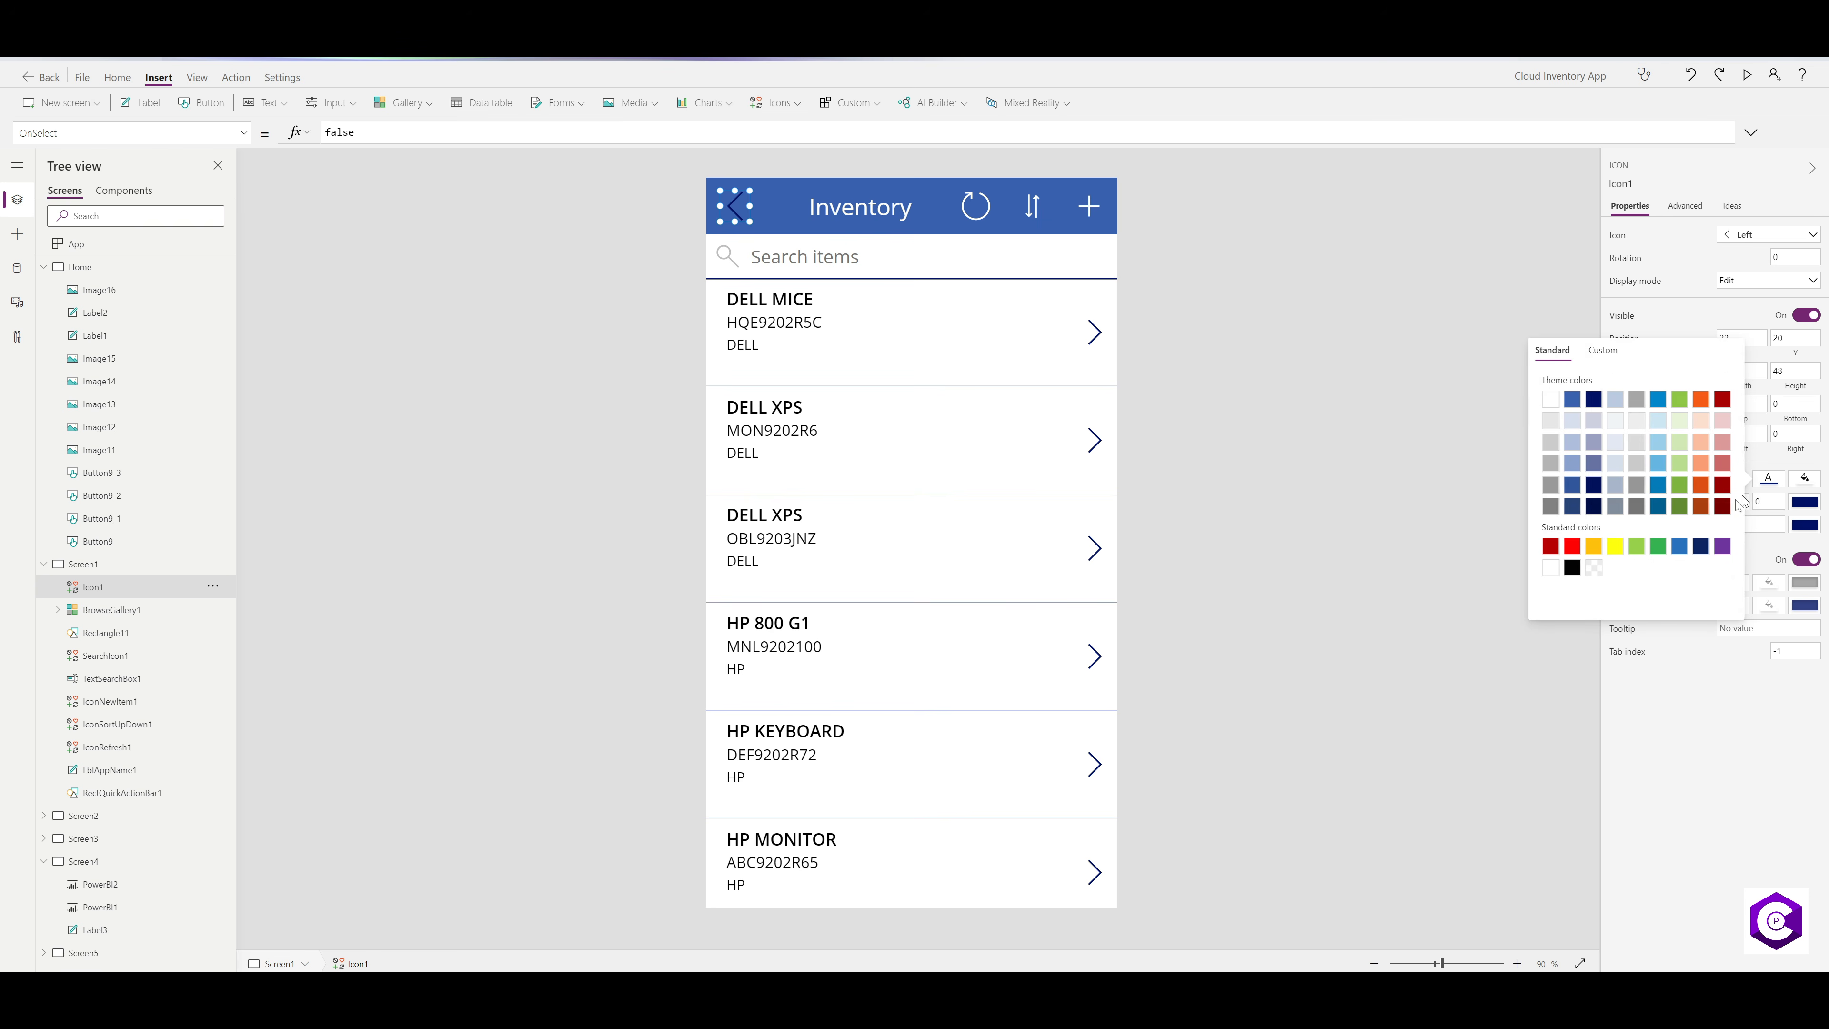
left_click(1564, 414)
- Set the Left icon's OnSelect formula to Navigate(Home,None)
left_click_drag(369, 135, 274, 135)
type("na")
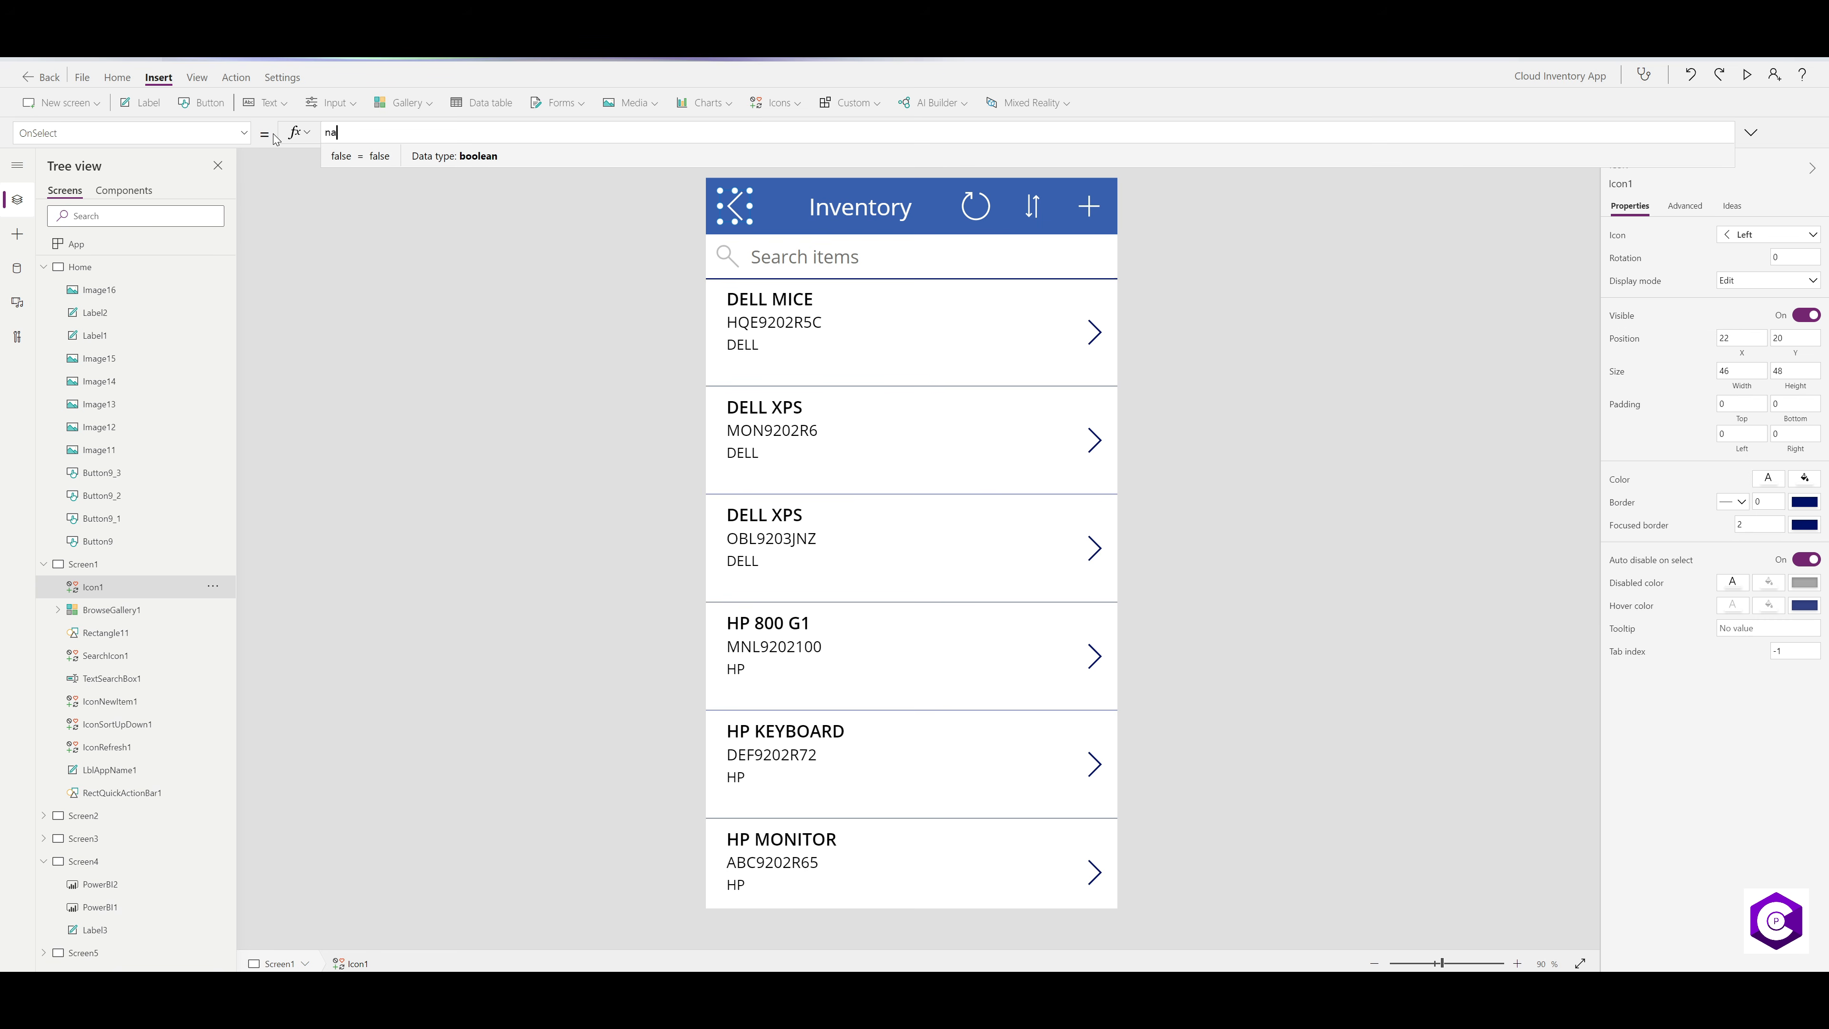
type("vigate")
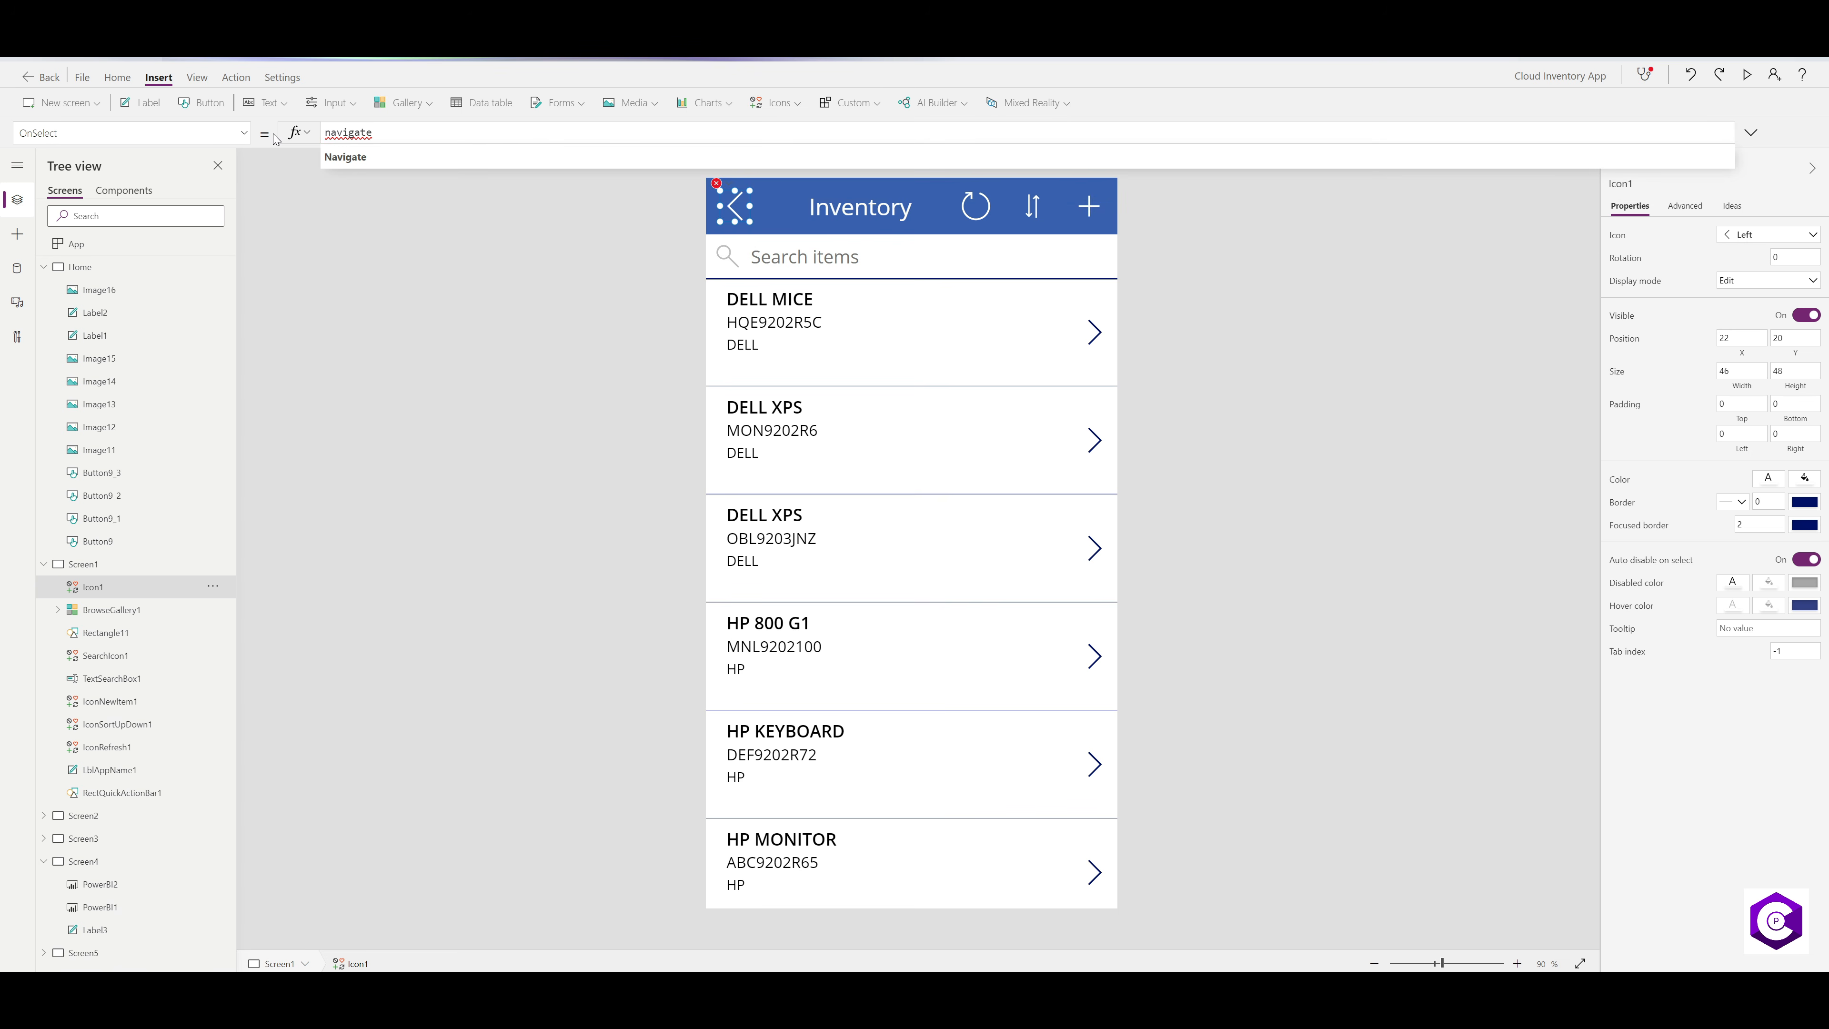
left_click(347, 159)
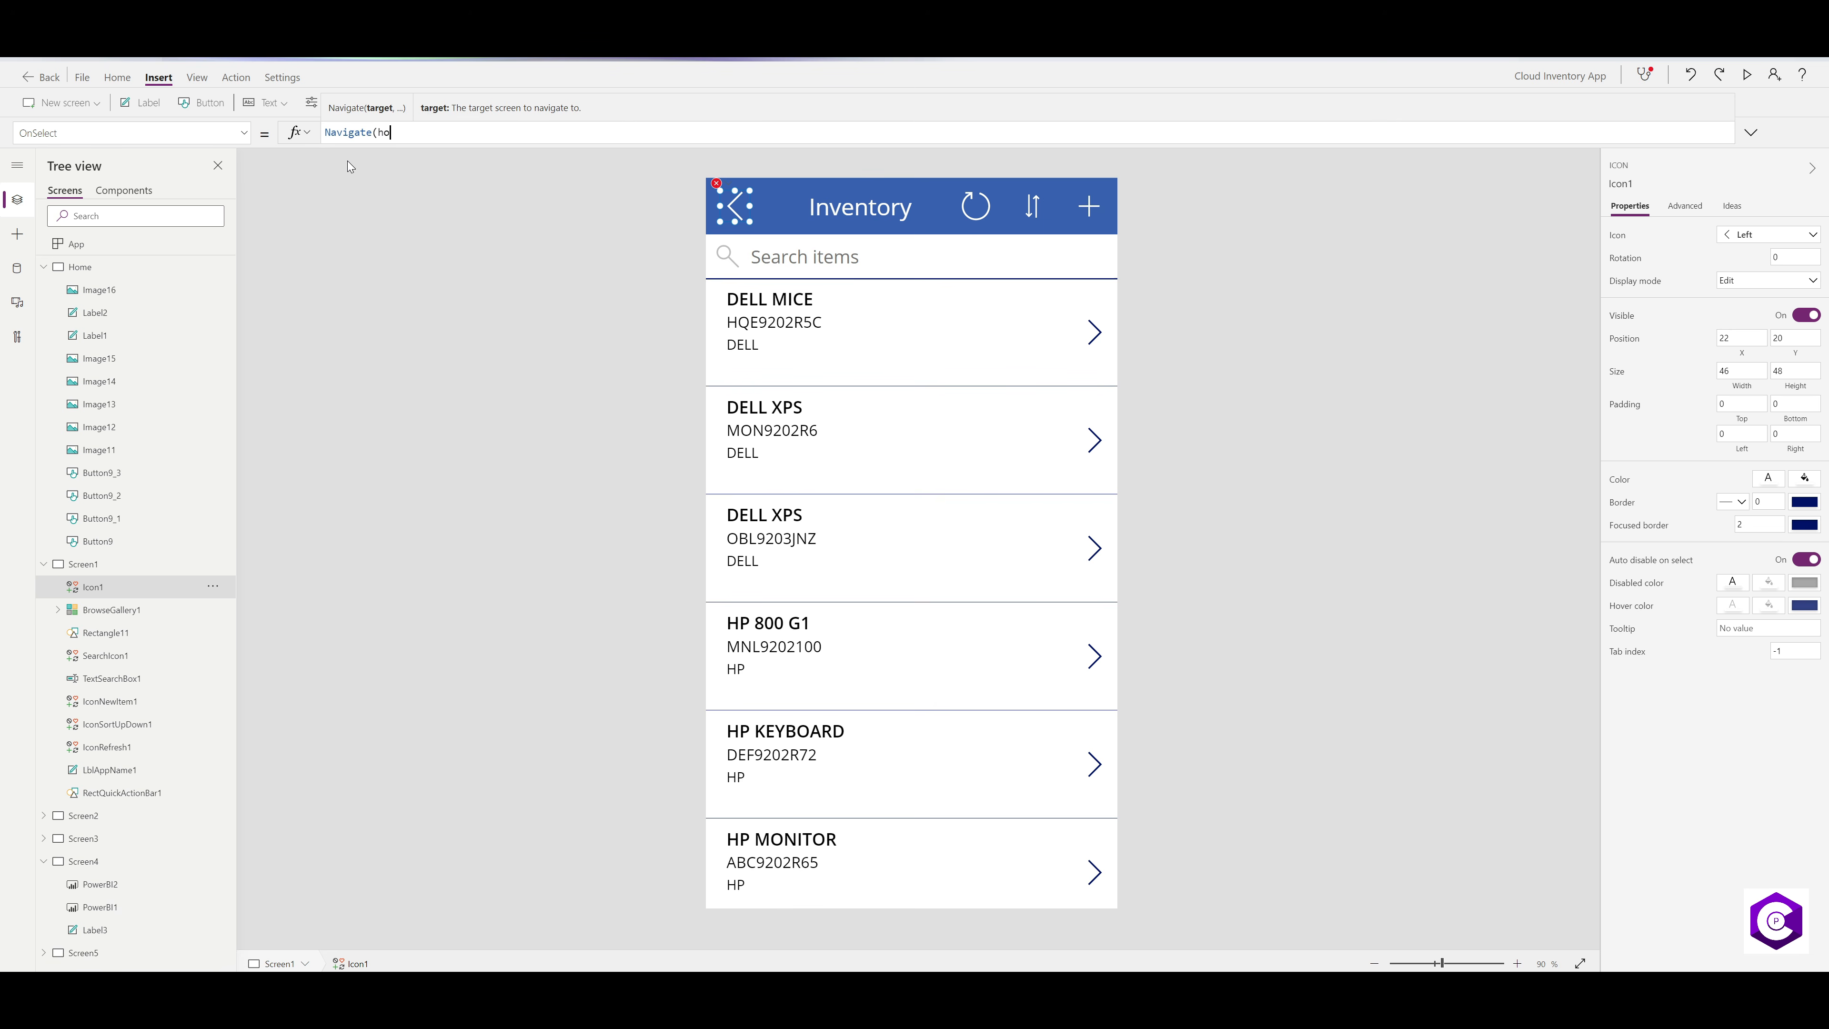
type("ho")
left_click(349, 162)
type(",")
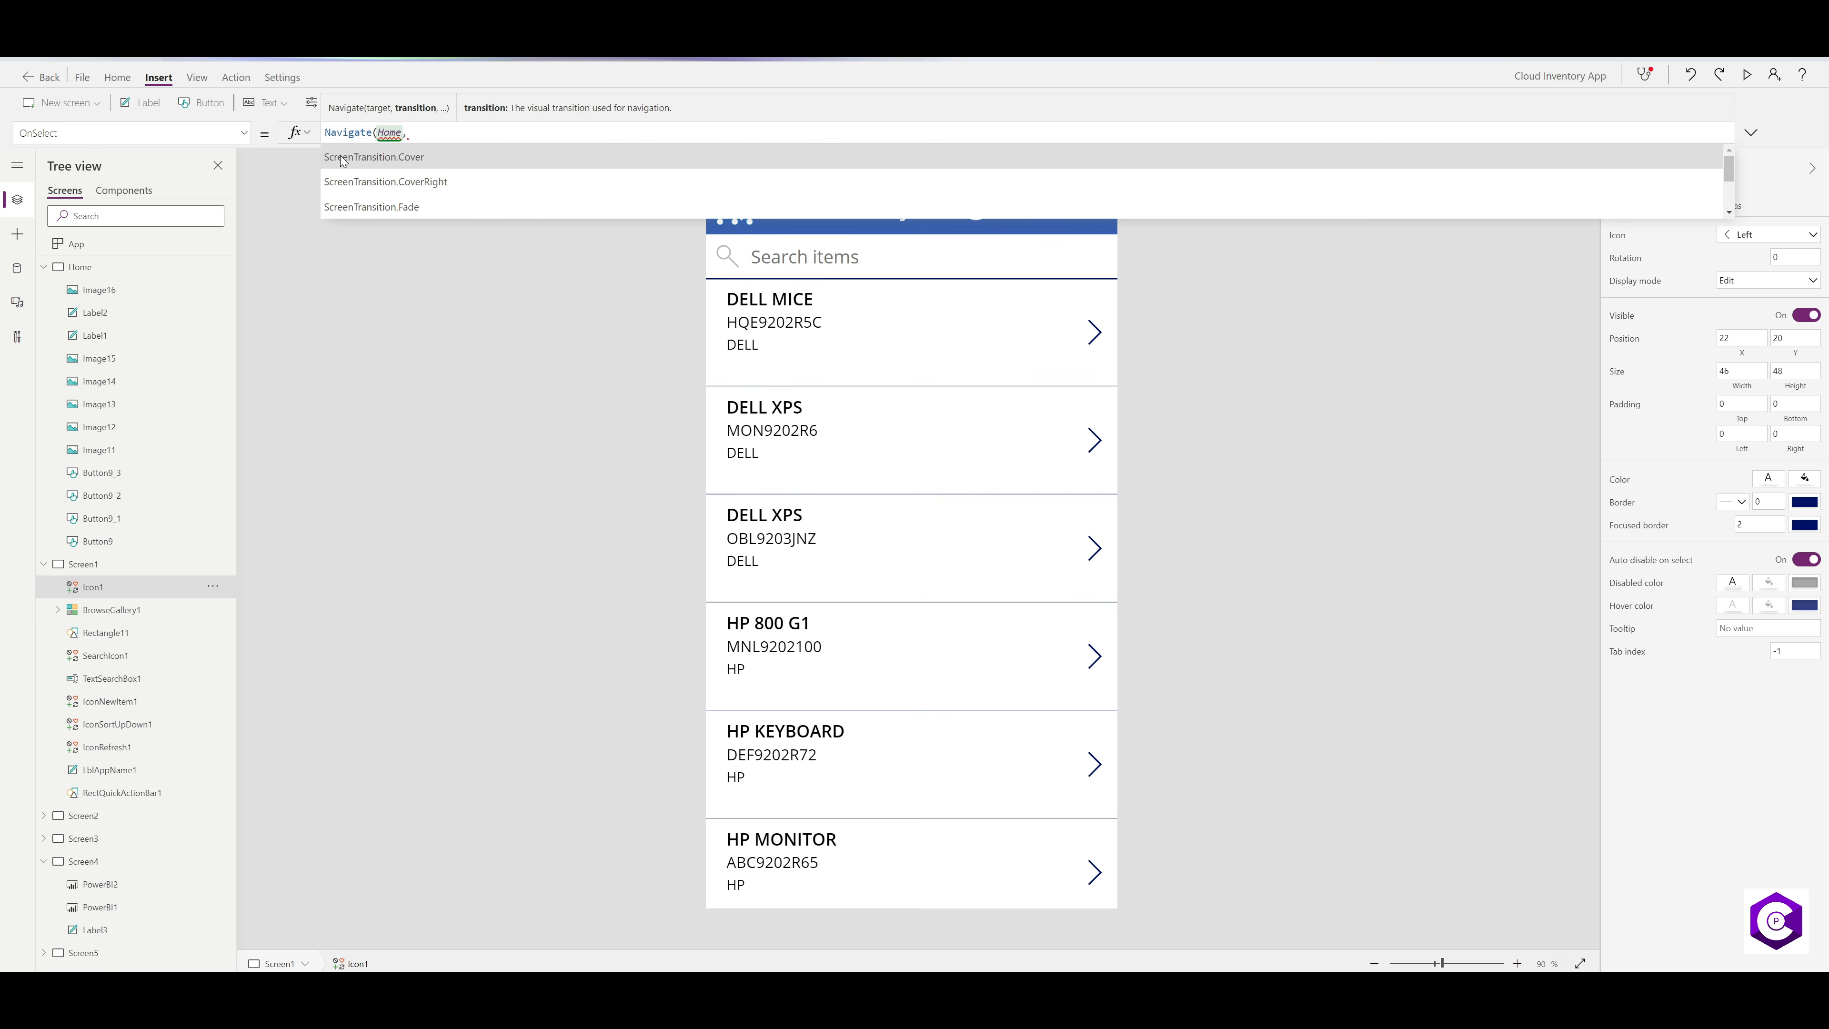
type("none")
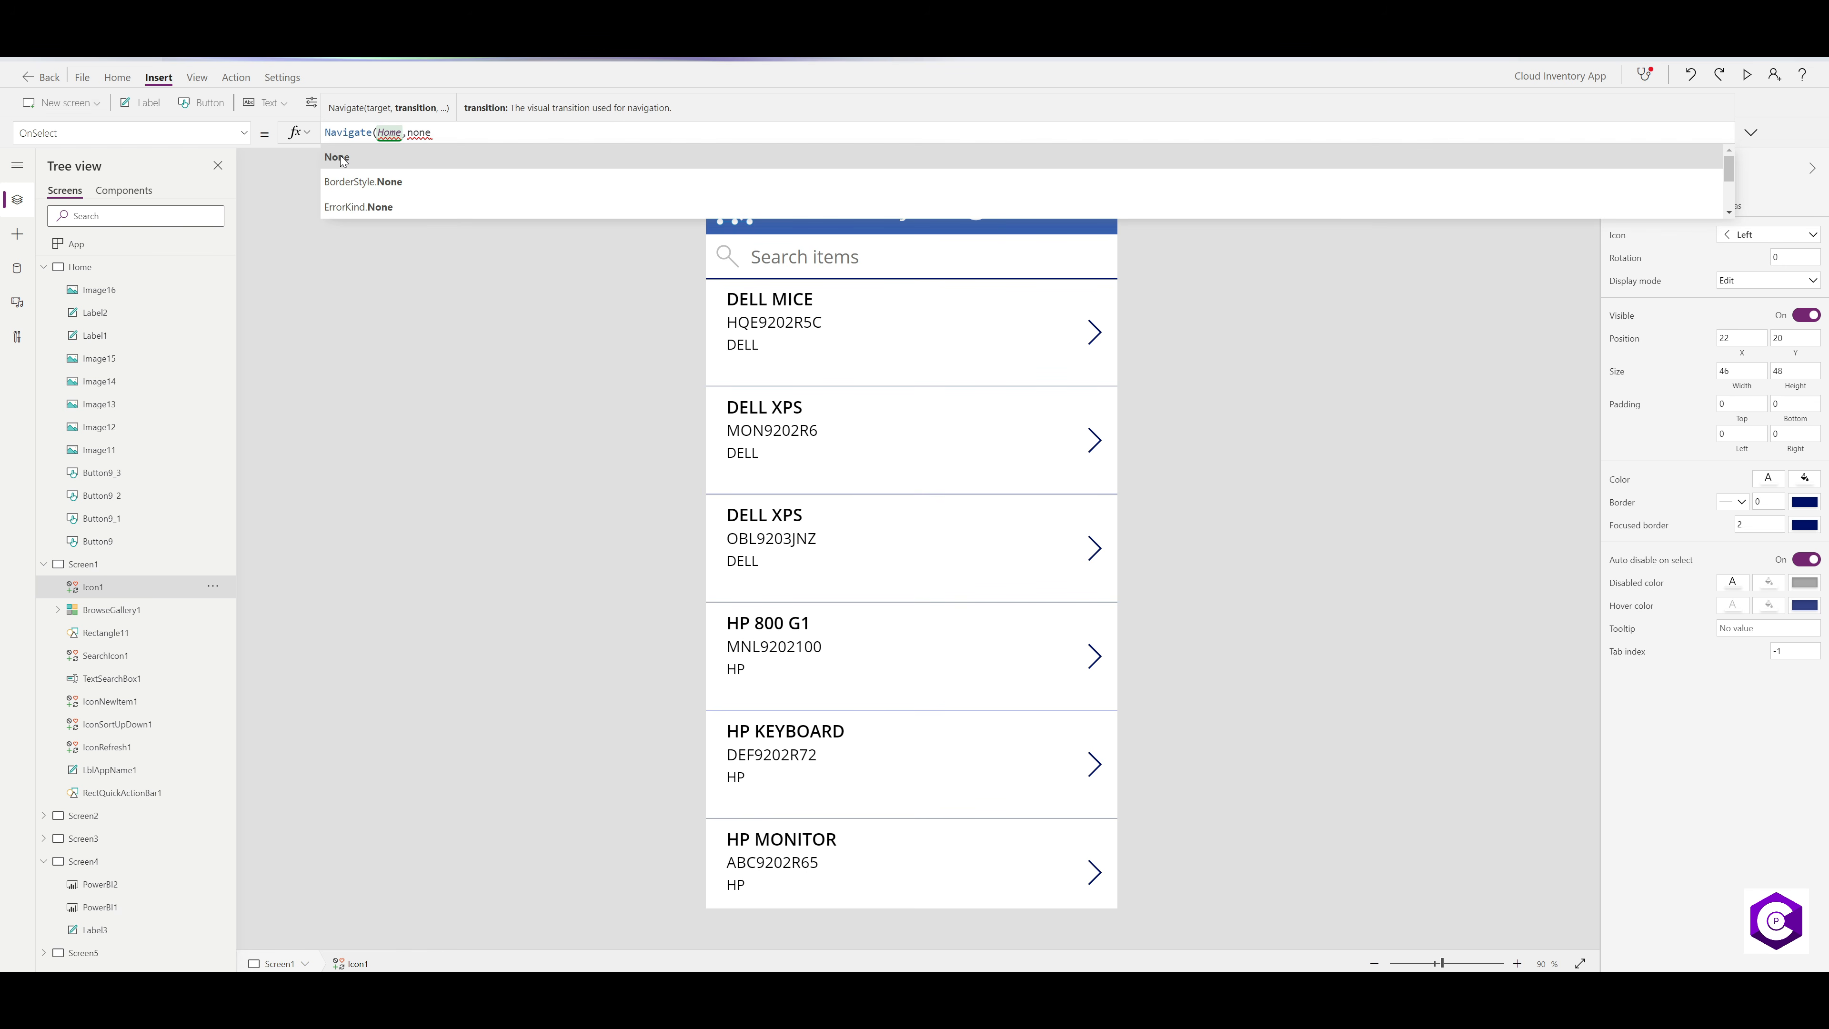
left_click(342, 158)
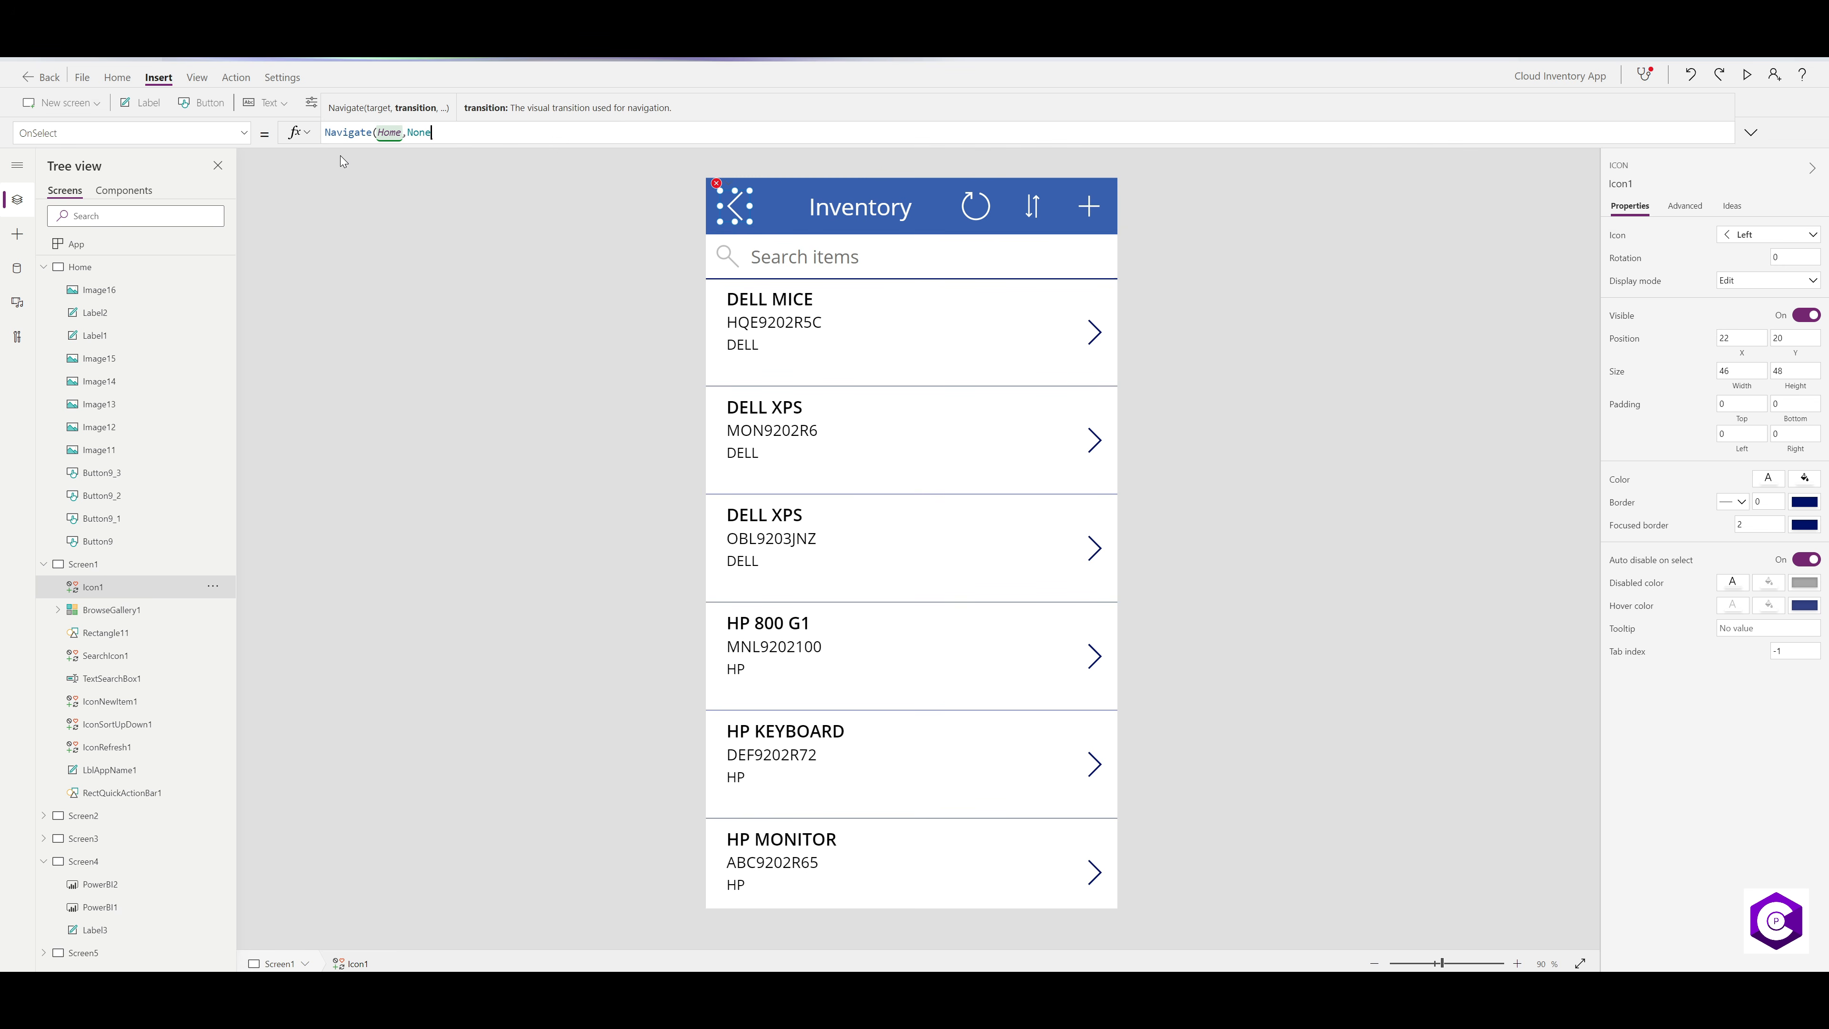
type(")")
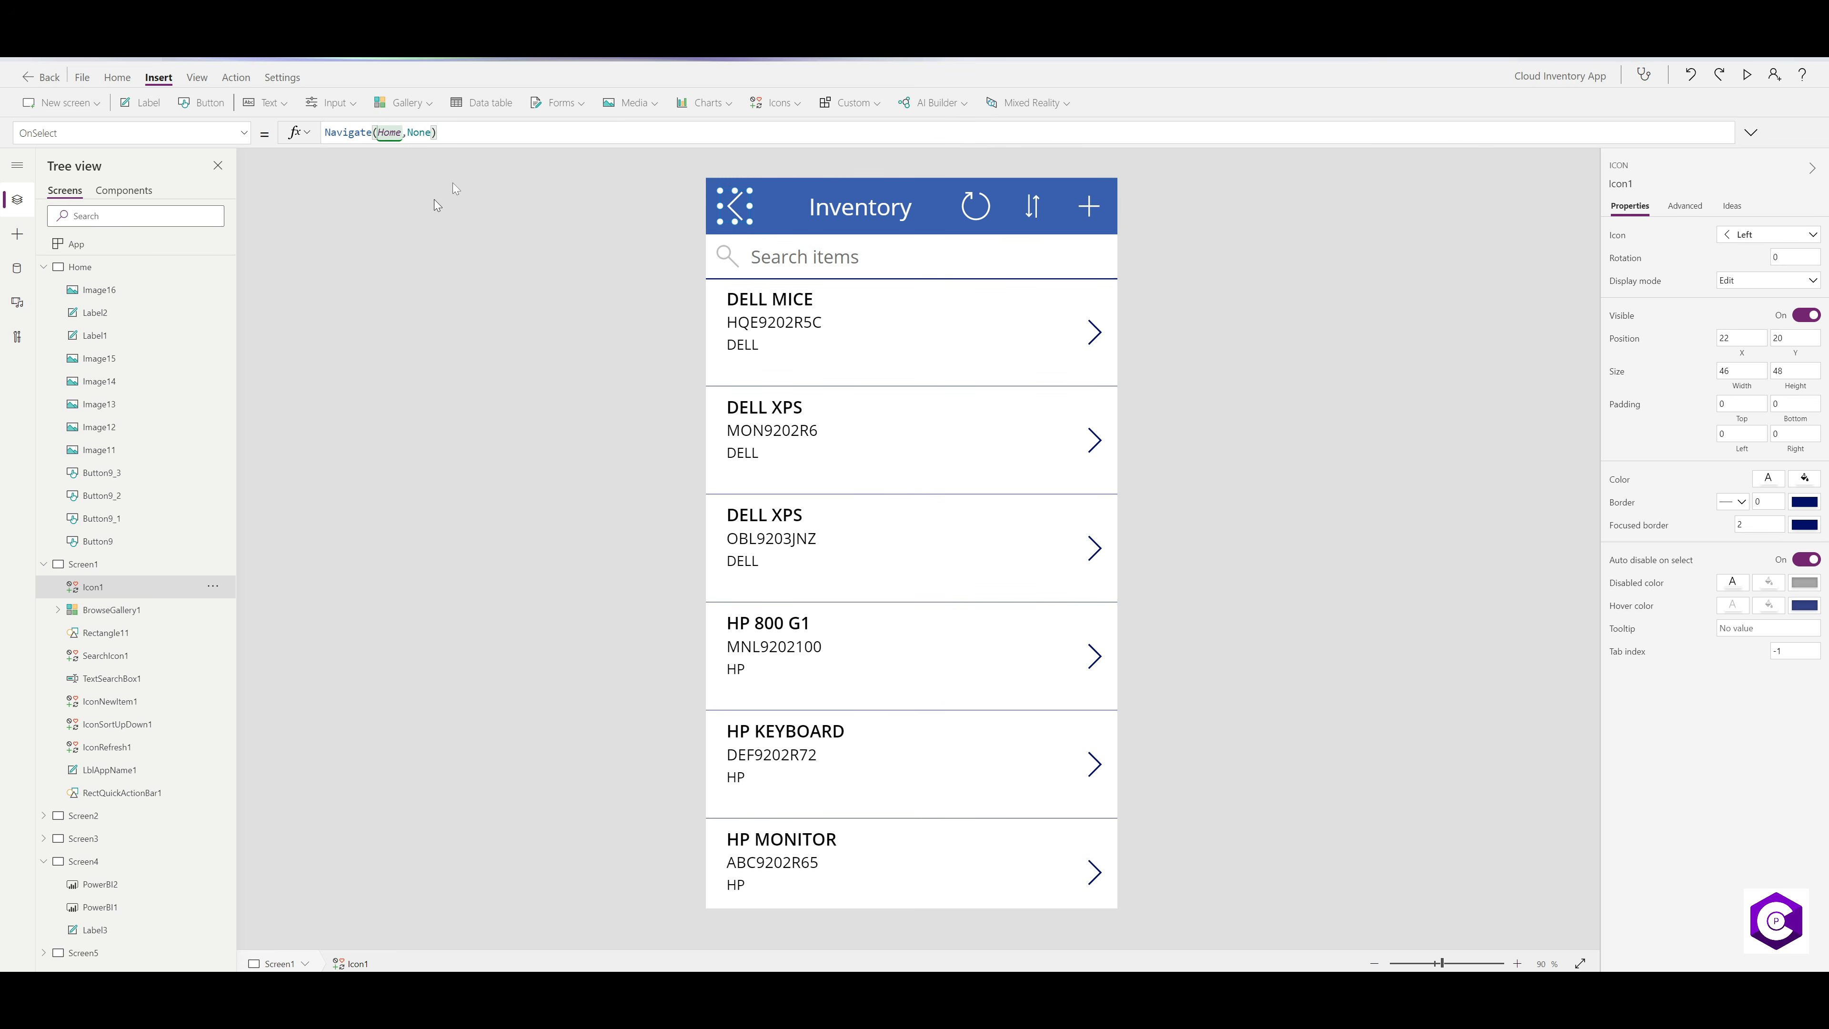
left_click(781, 208)
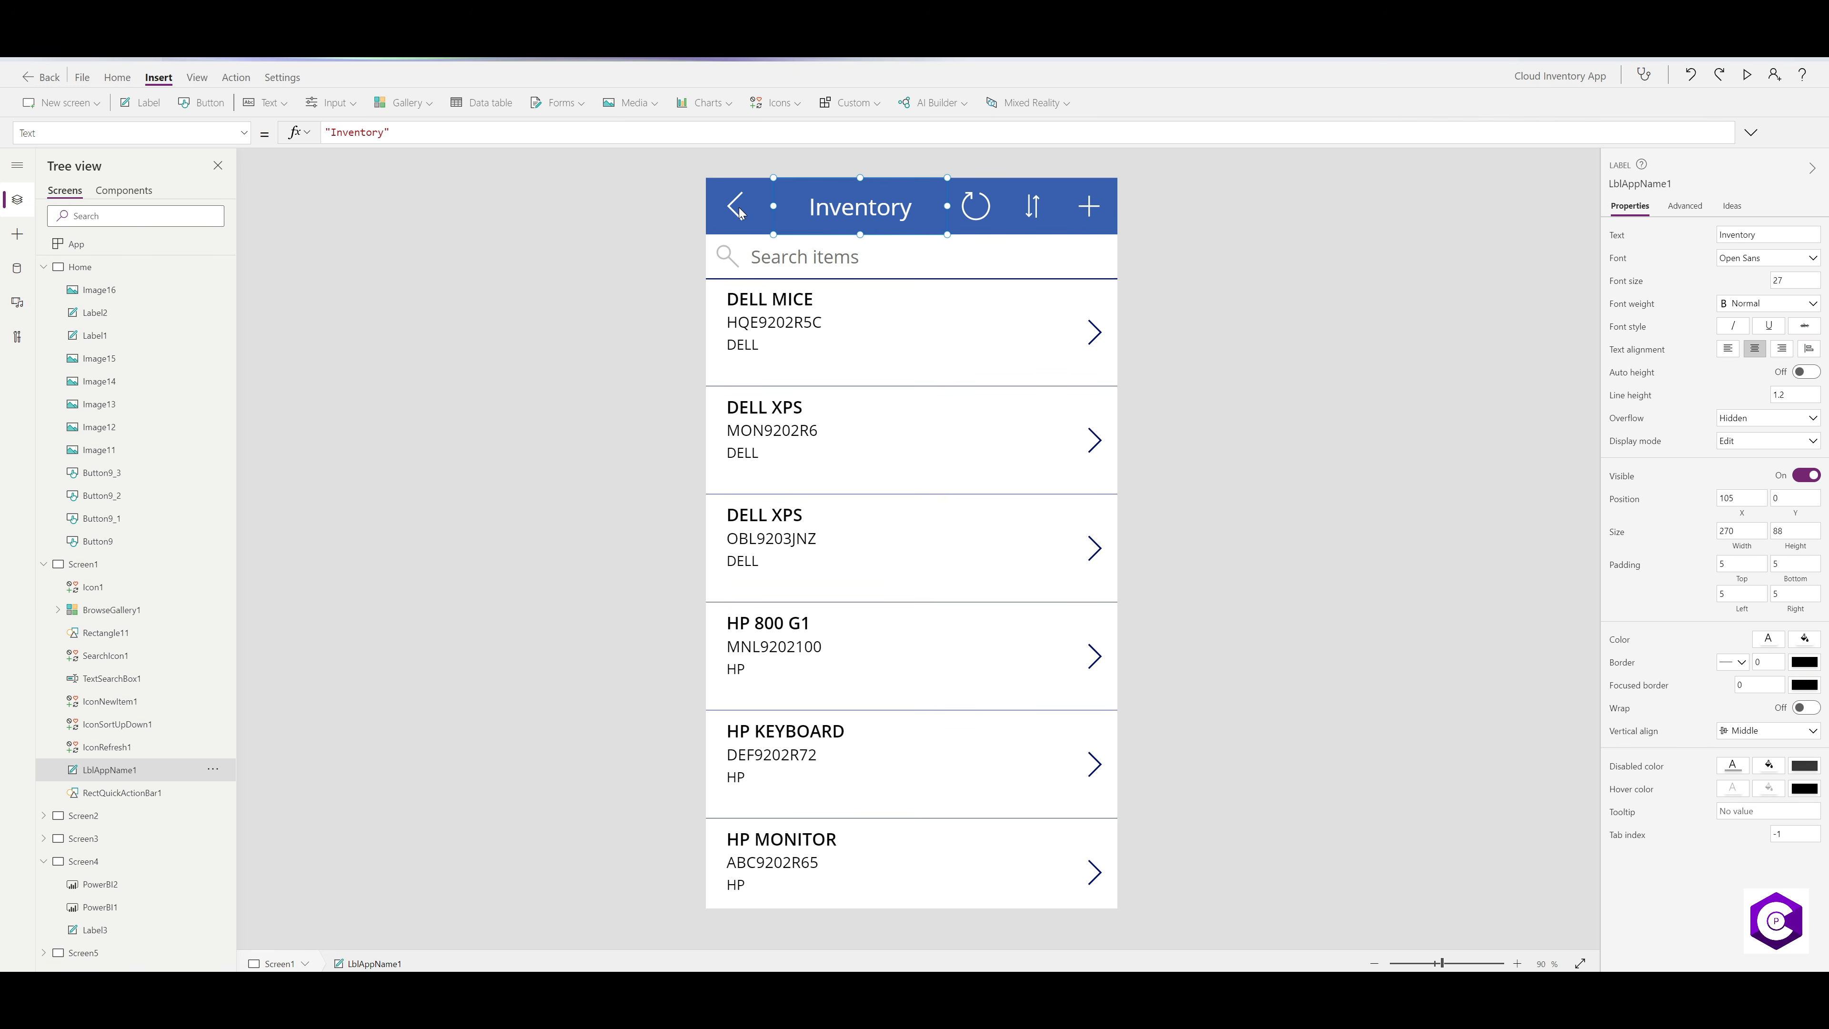
- Copy the Left icon from Screen1 to Screen4 and position it in the Dashboard header at about X 16, Y 14
left_click(737, 209)
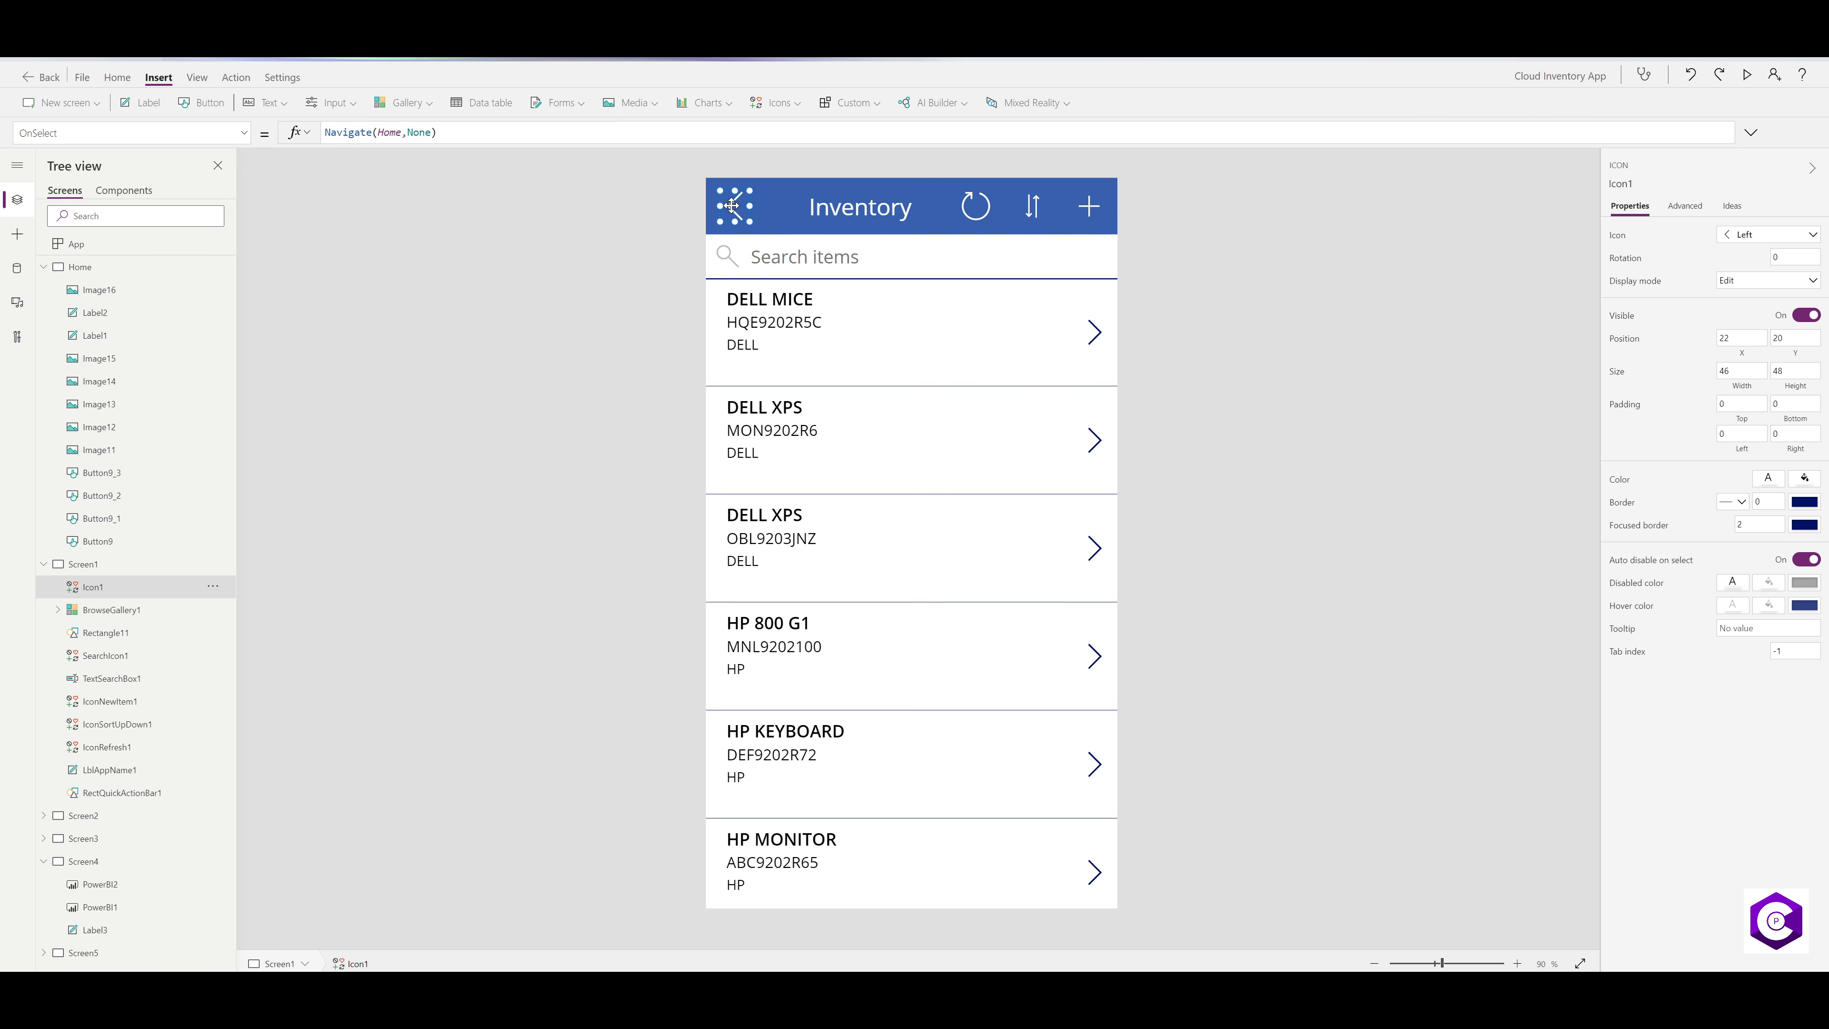
right_click(731, 206)
left_click(770, 250)
left_click(108, 838)
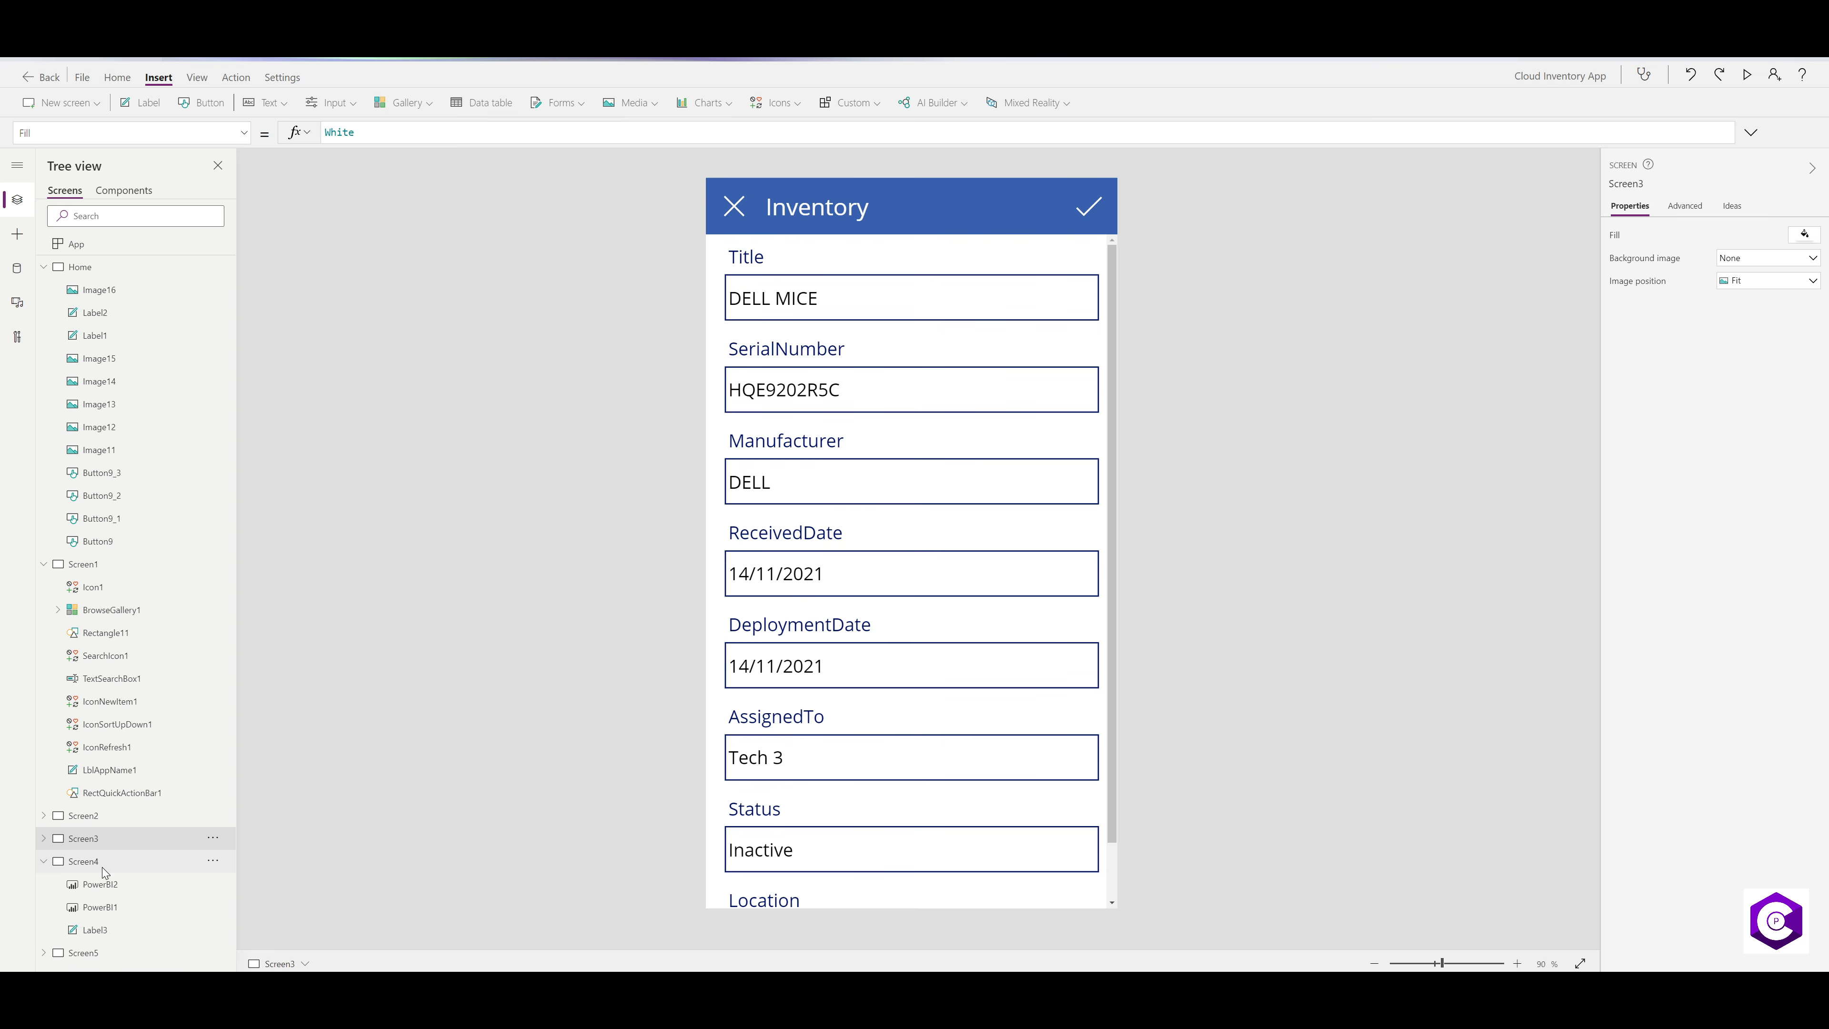
left_click(102, 868)
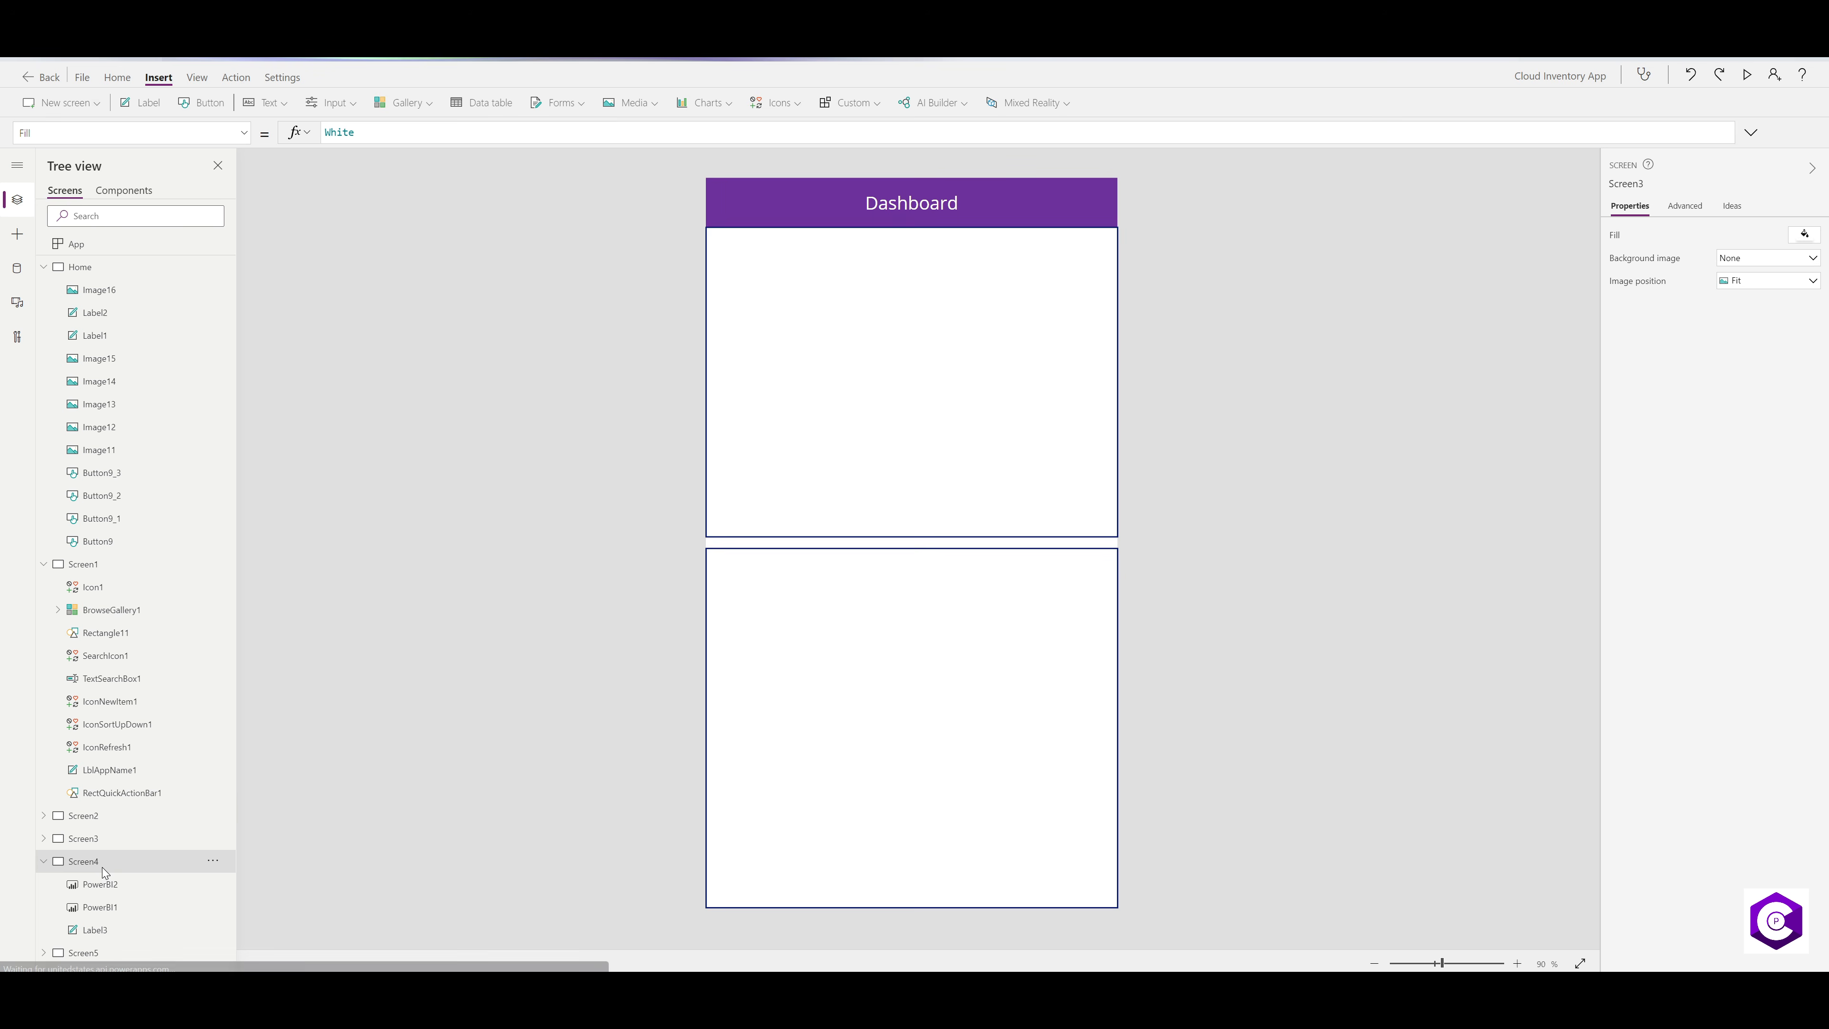
left_click(725, 204)
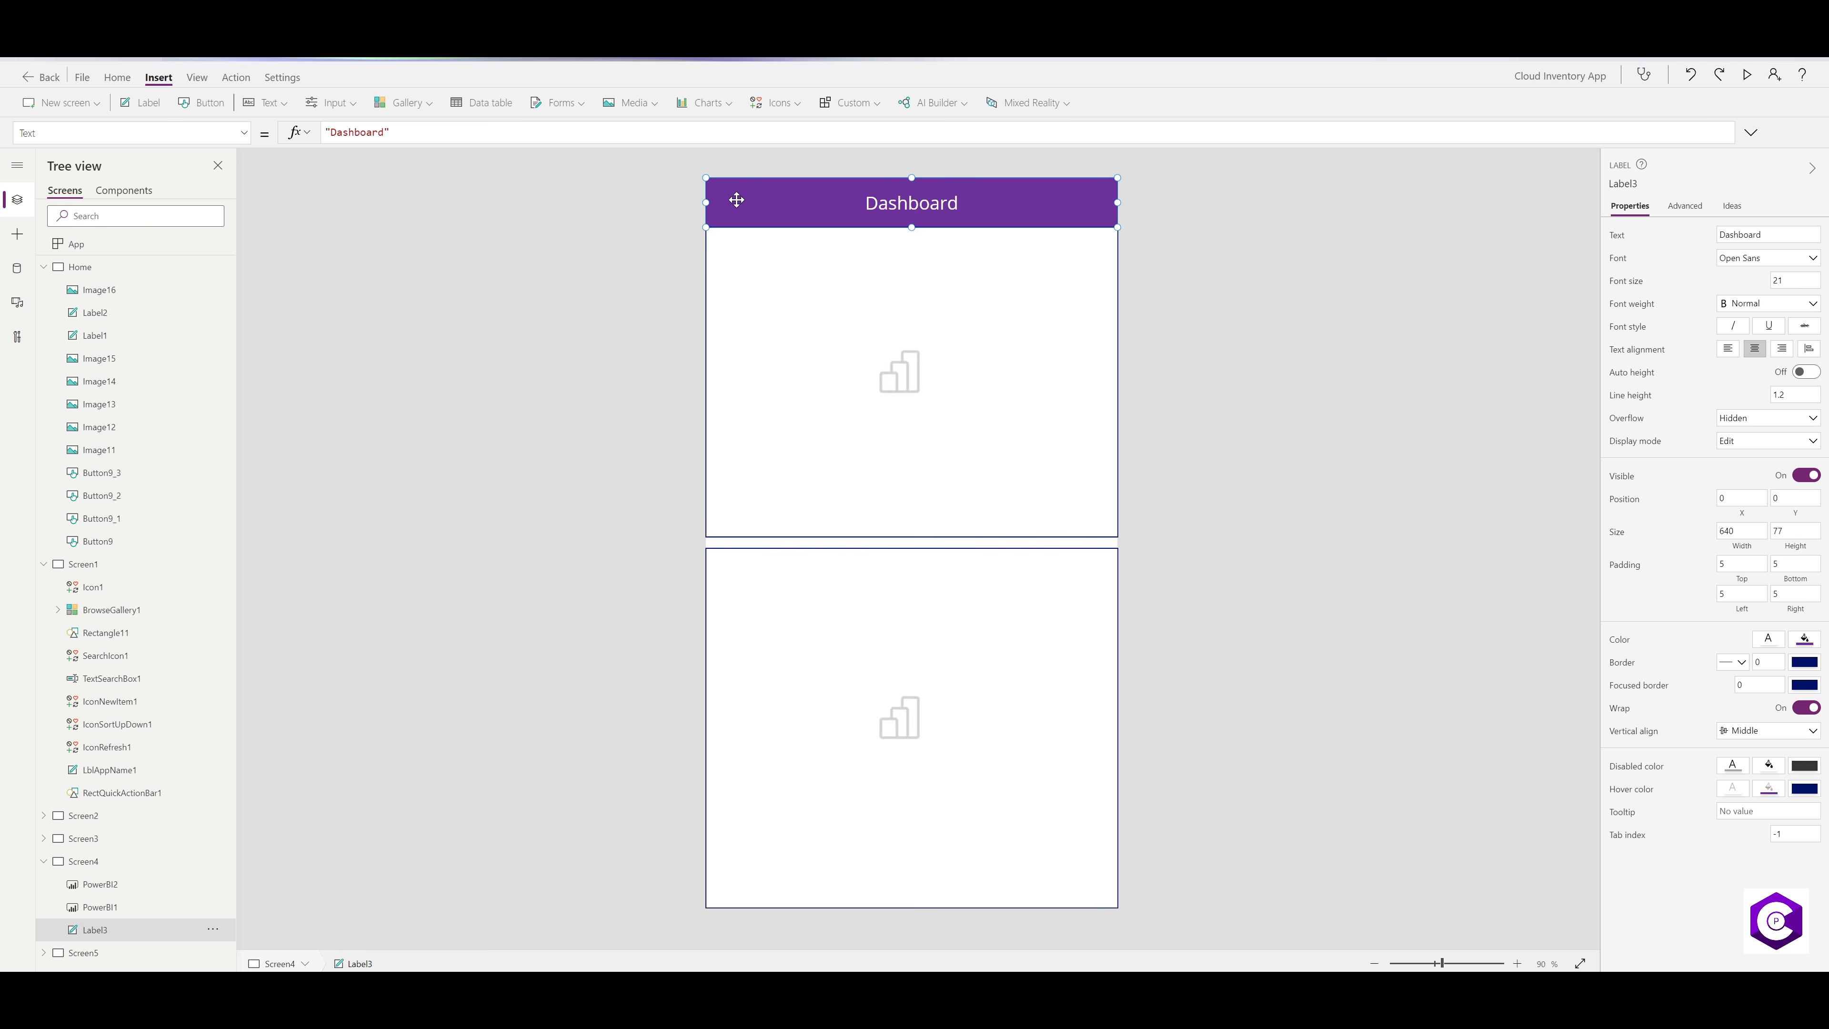
key("ctrl+v")
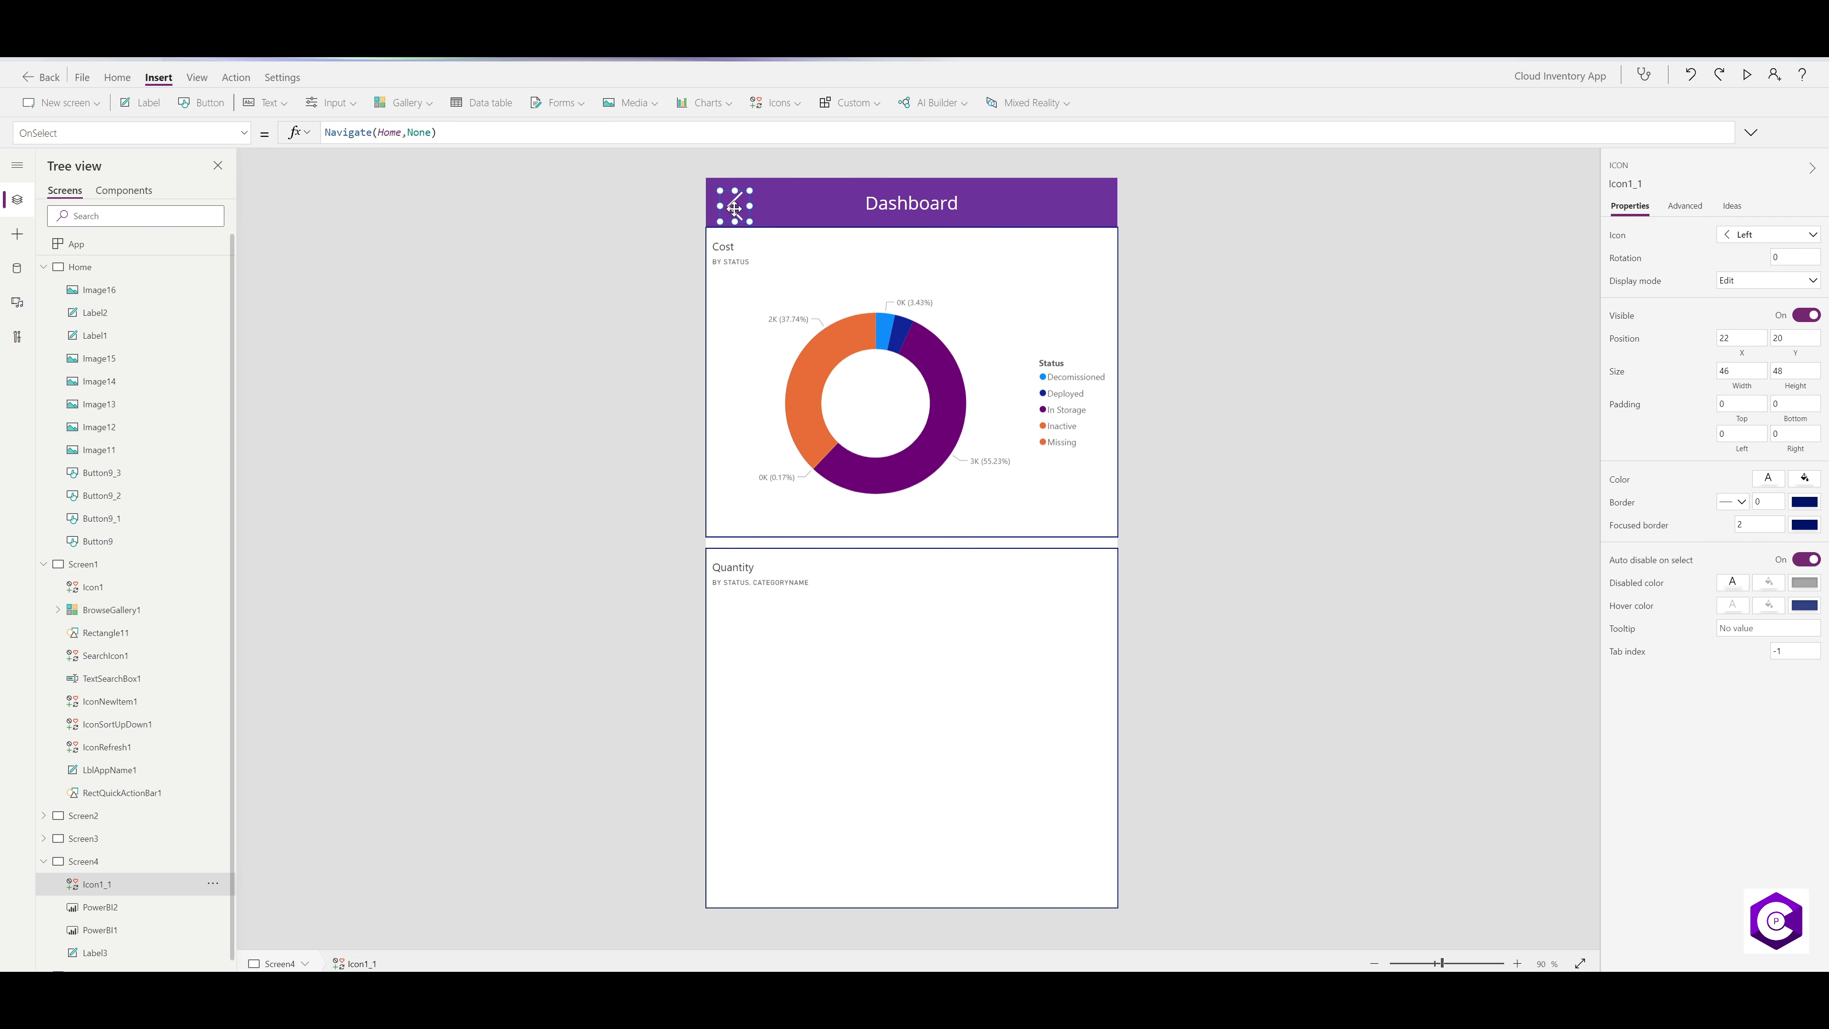
left_click_drag(733, 203, 730, 199)
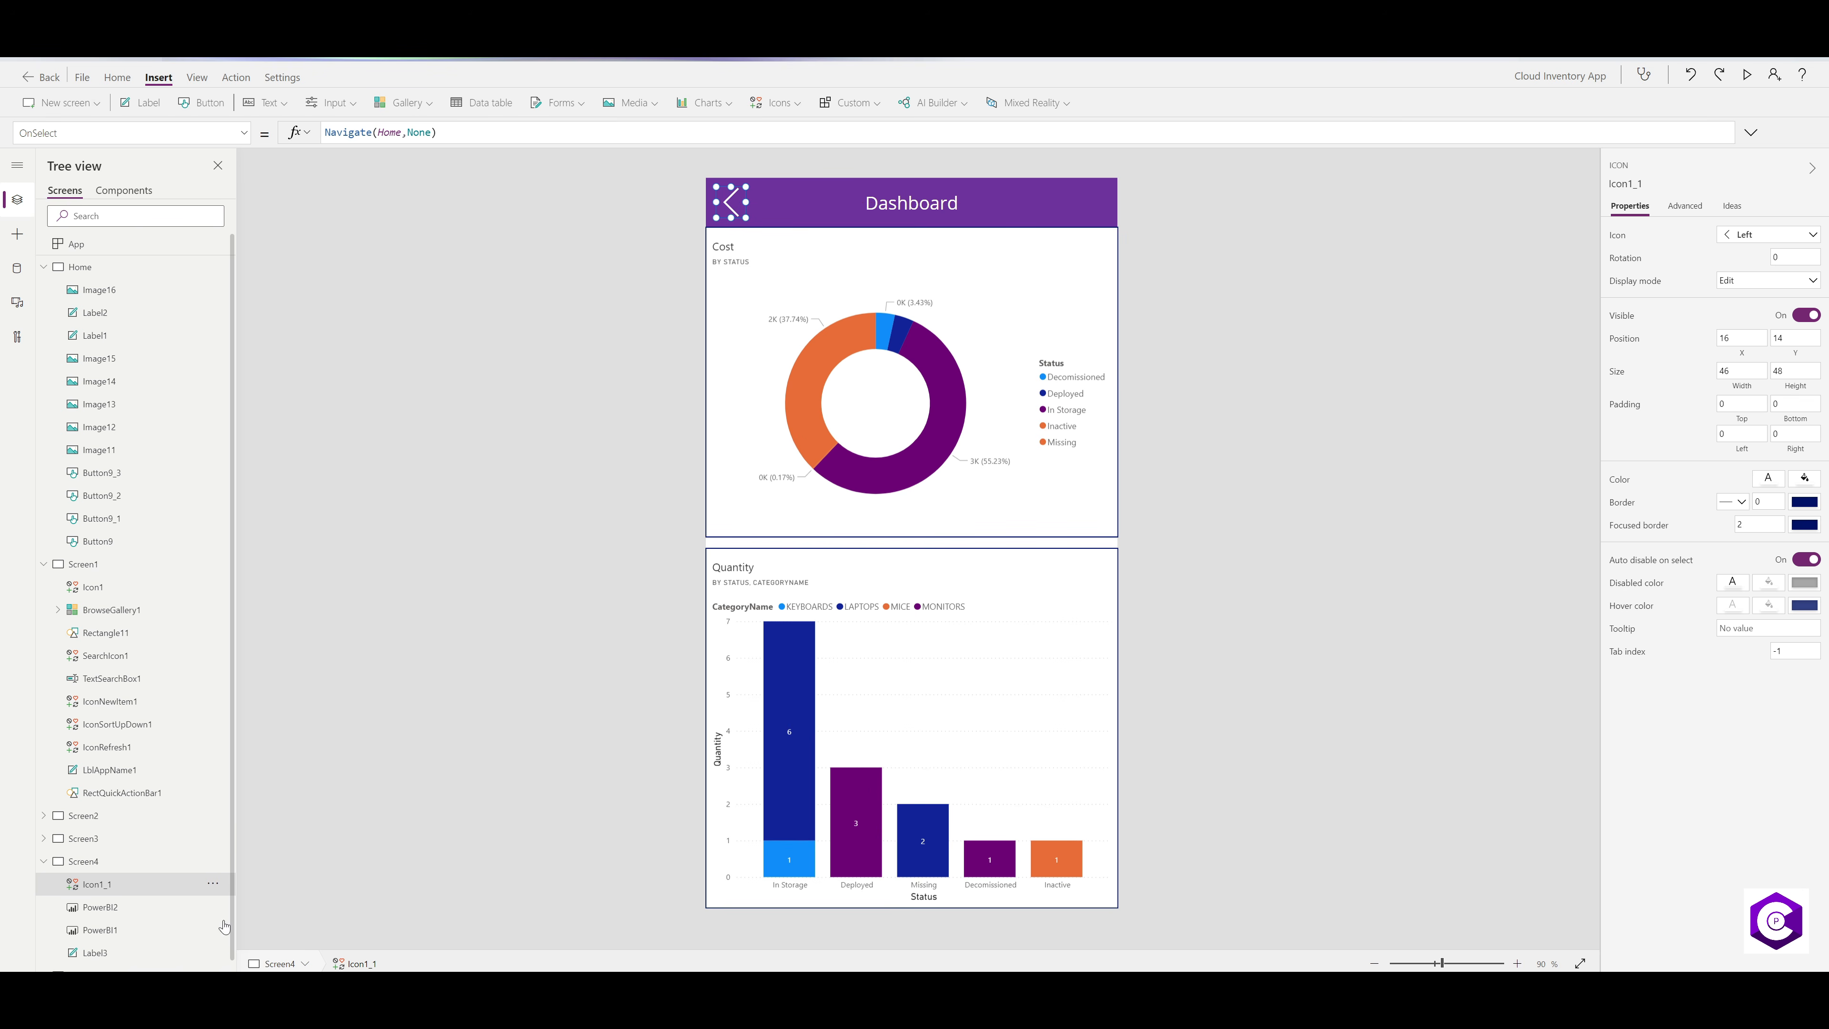
- Paste the copied Left icon into the Email Vendor header on Screen5 at about X 22, Y 20
left_click(42, 864)
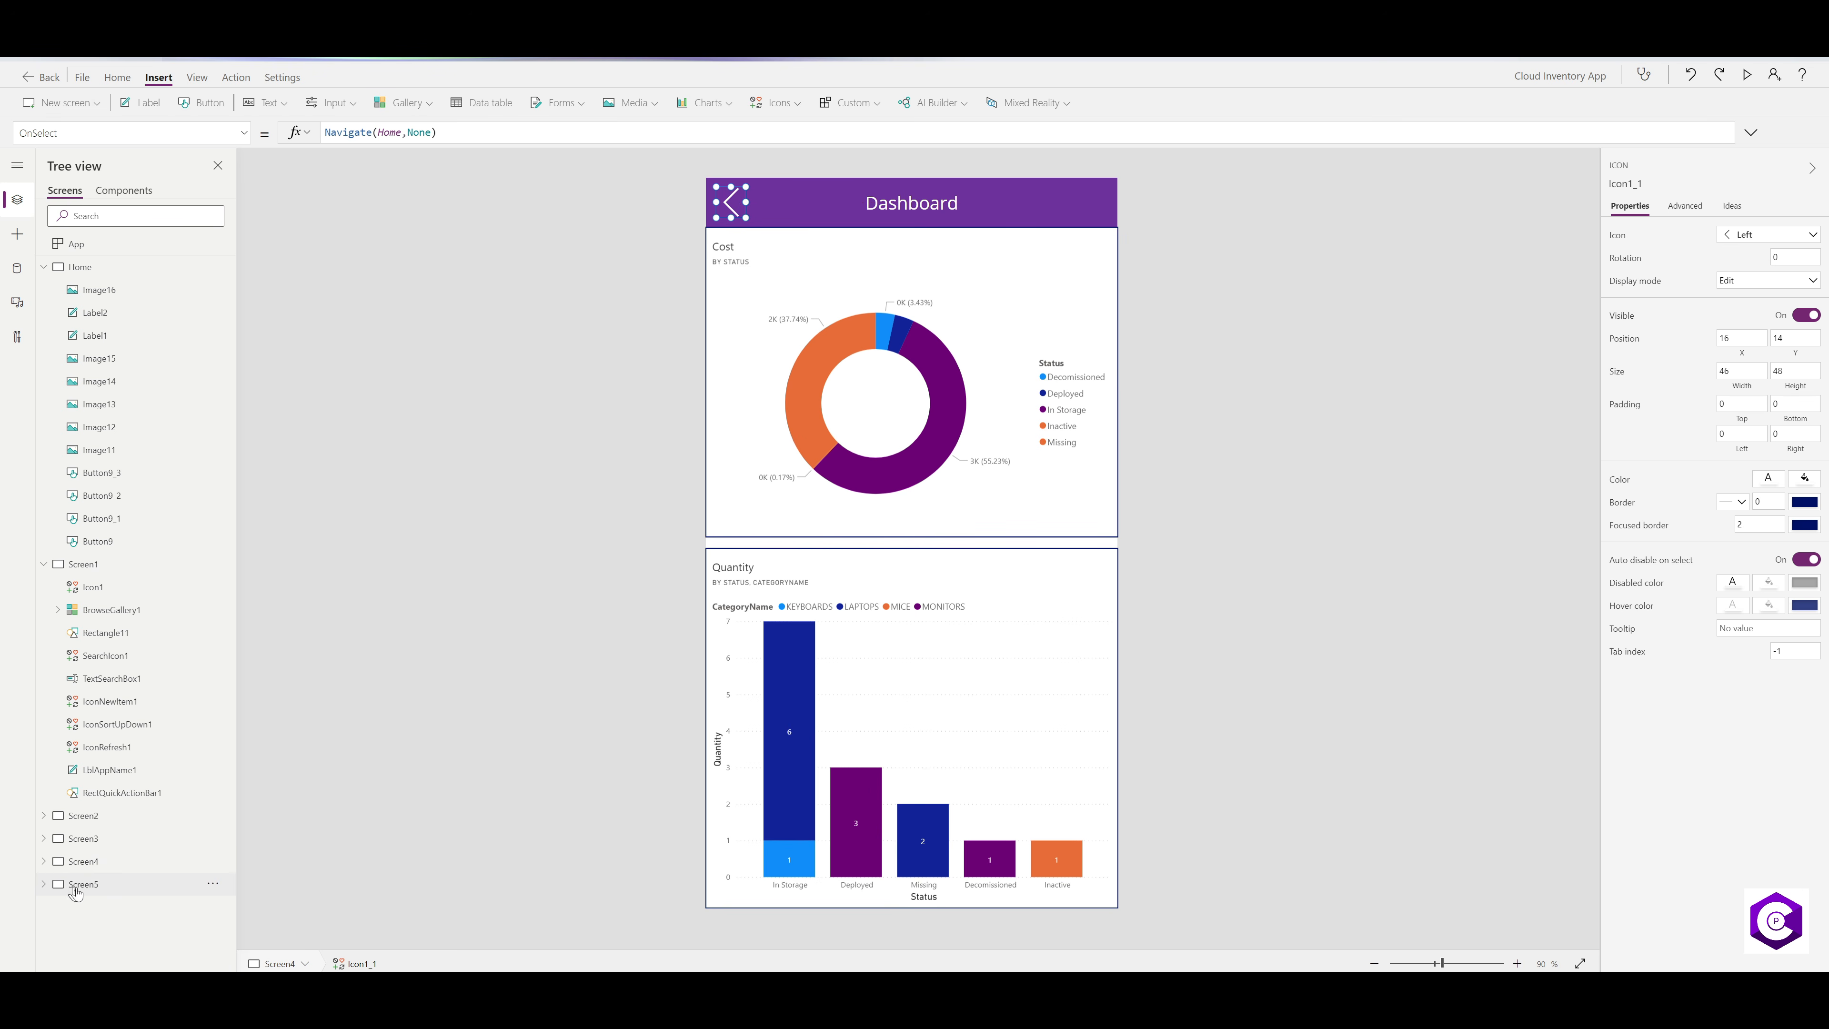
left_click(90, 887)
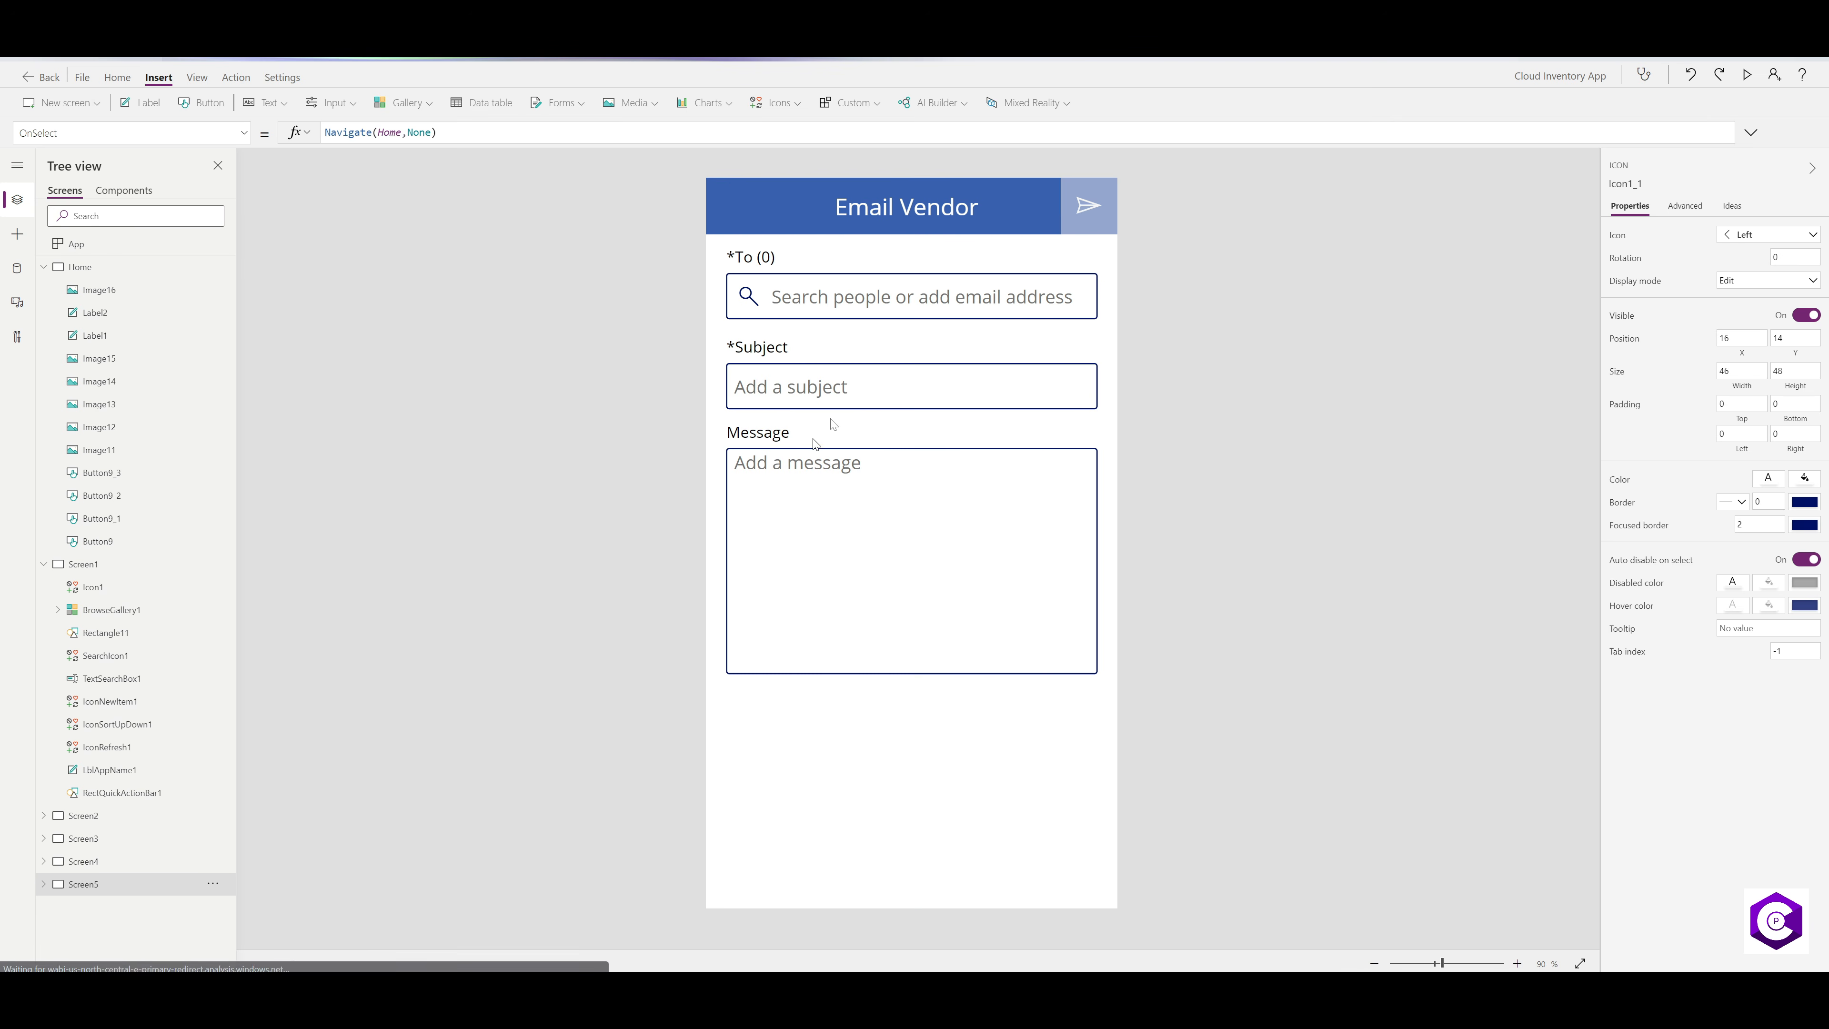
left_click(738, 210)
key("ctrl+v")
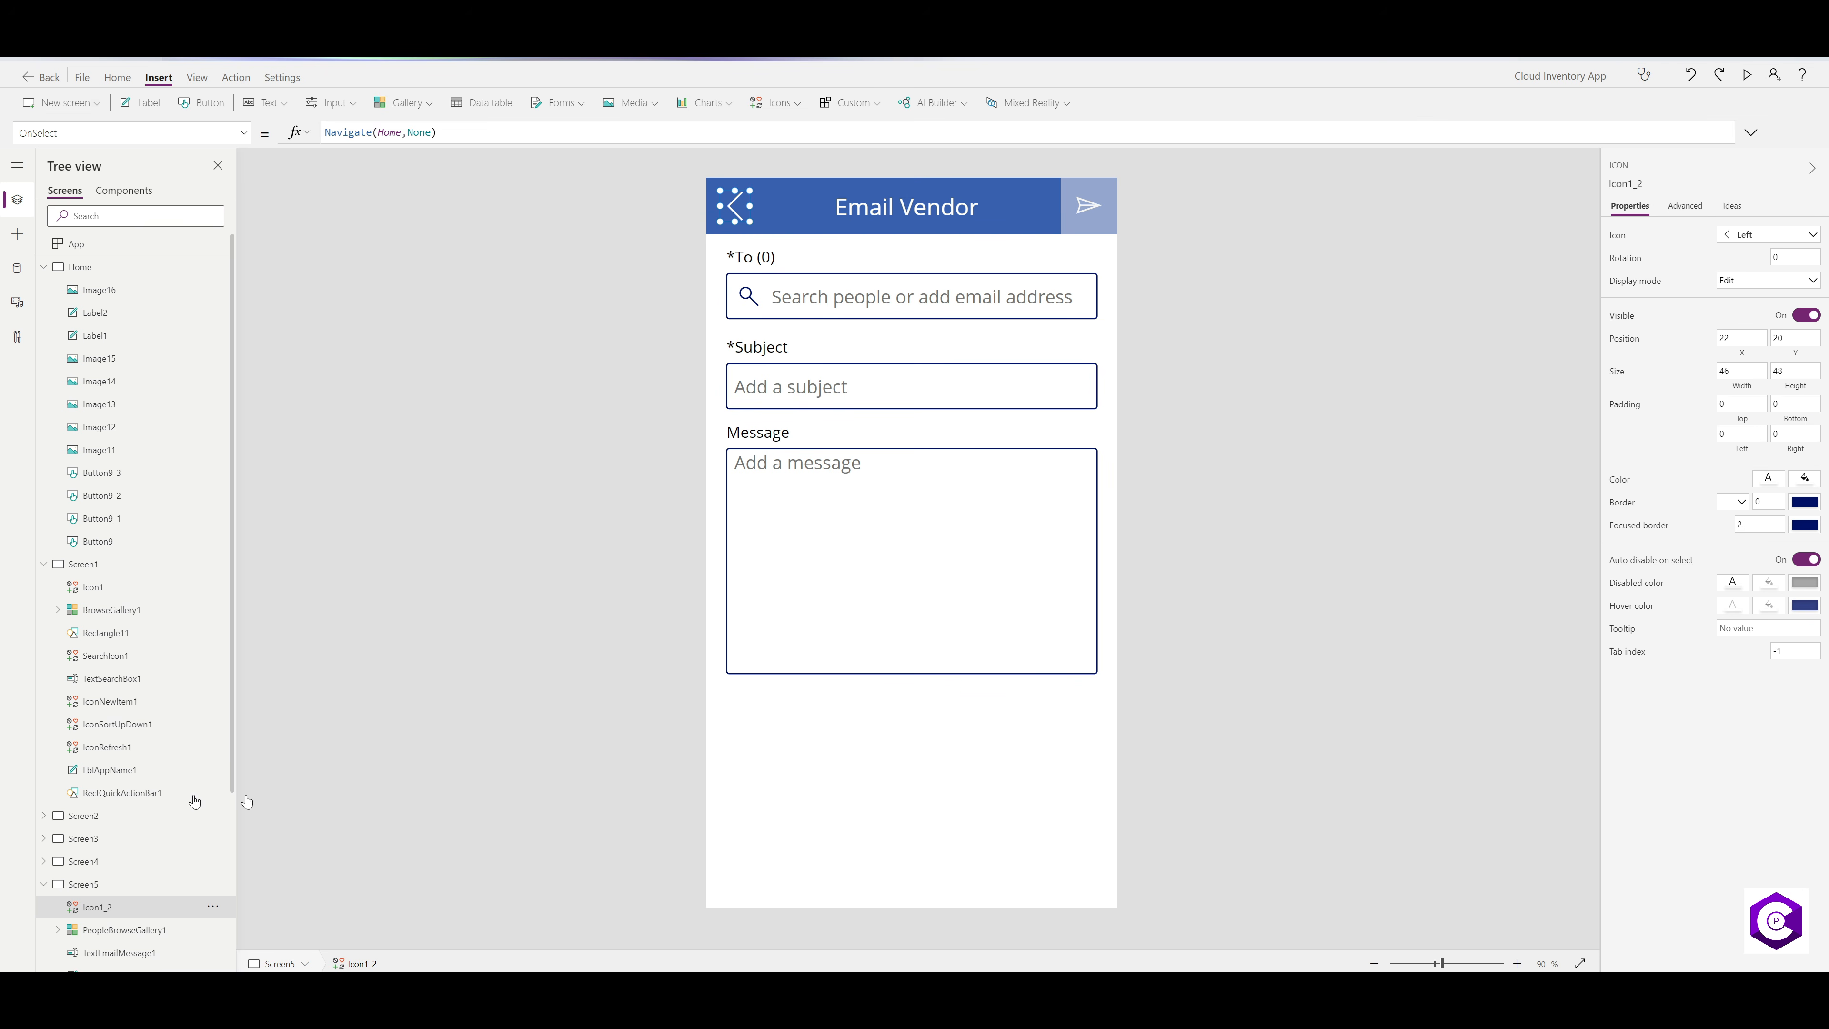
left_click(44, 884)
- Preview the app from Home and test the Dashboard, All Items and Contact buttons together with each screen's back icon
left_click(100, 268)
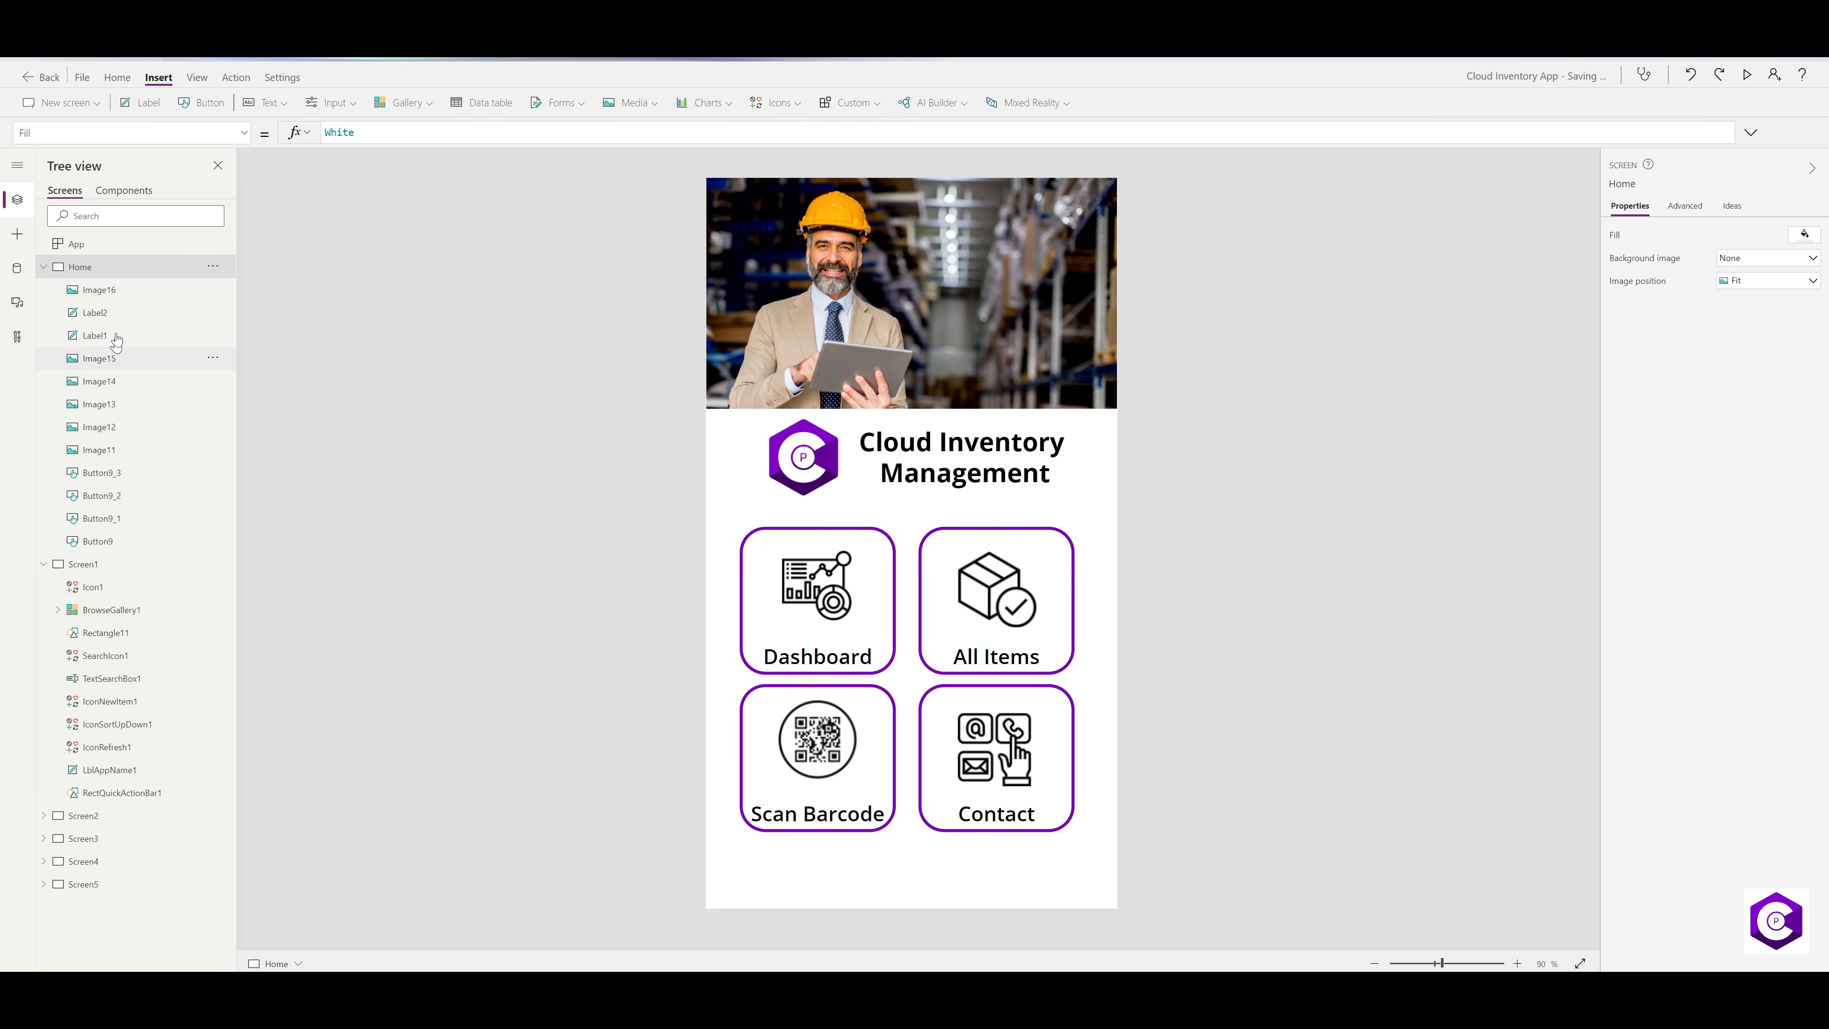
left_click(1748, 76)
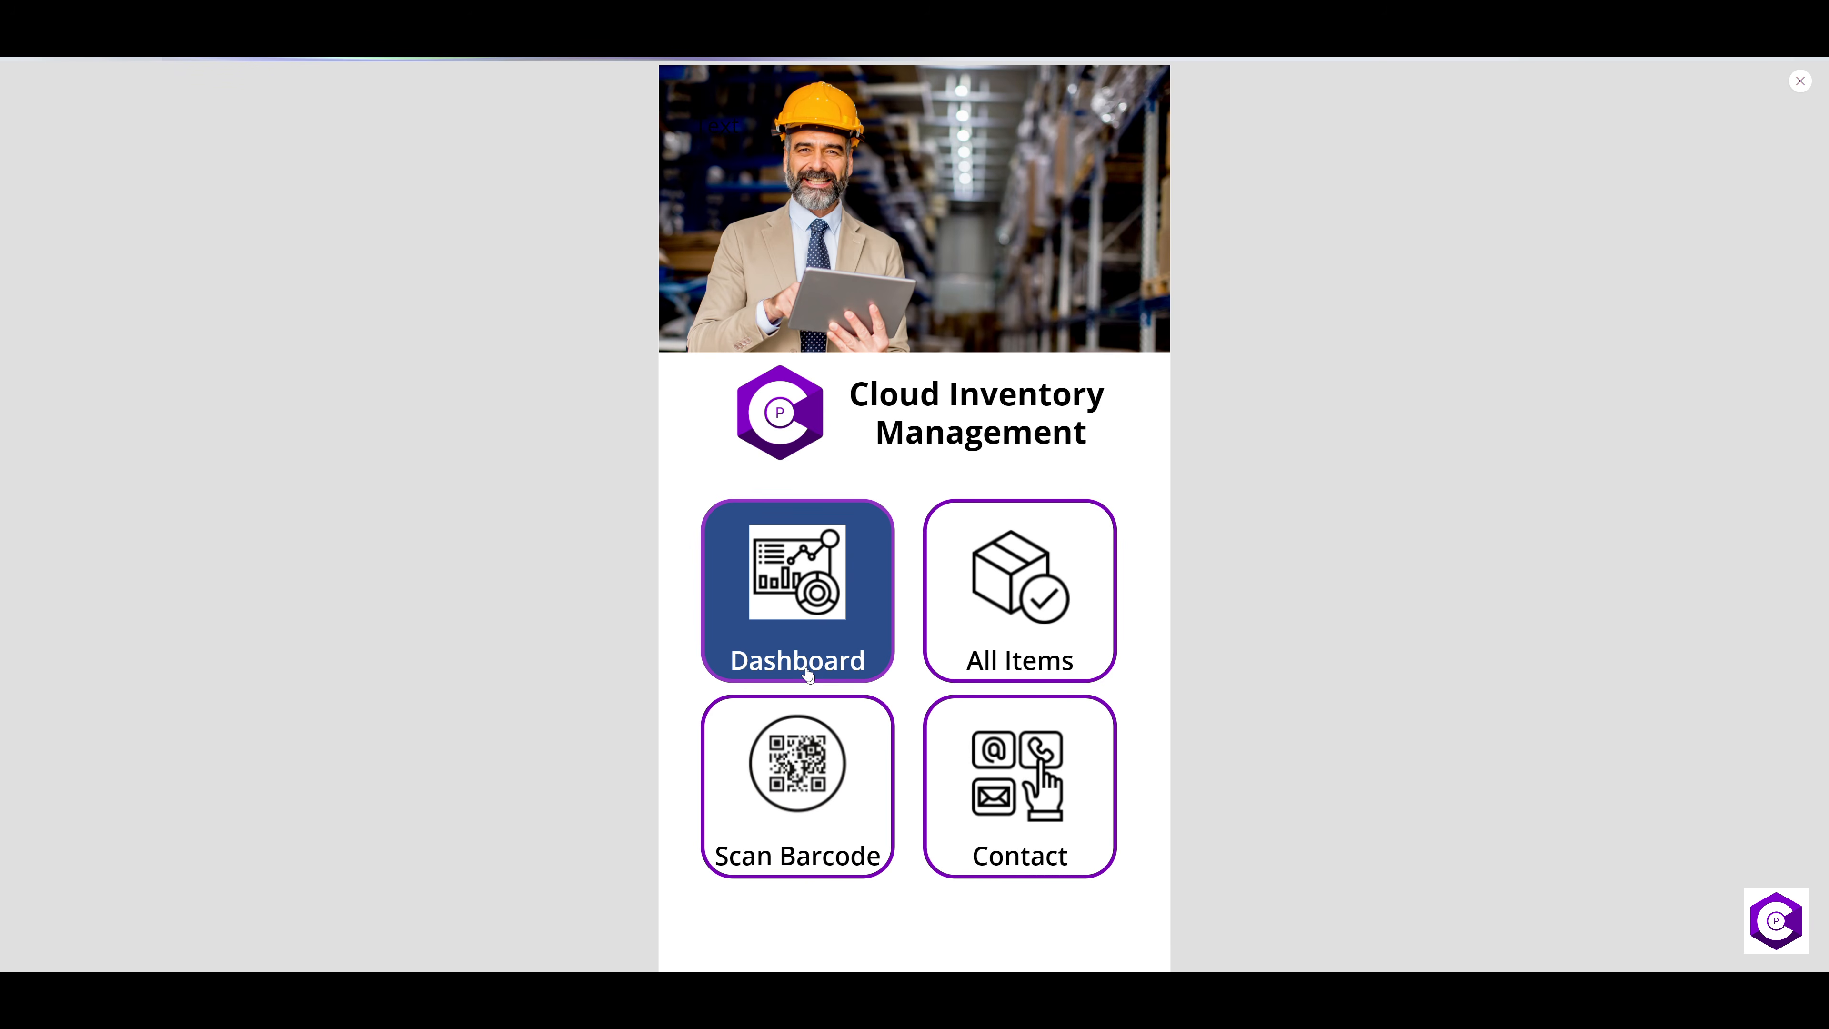
left_click(803, 590)
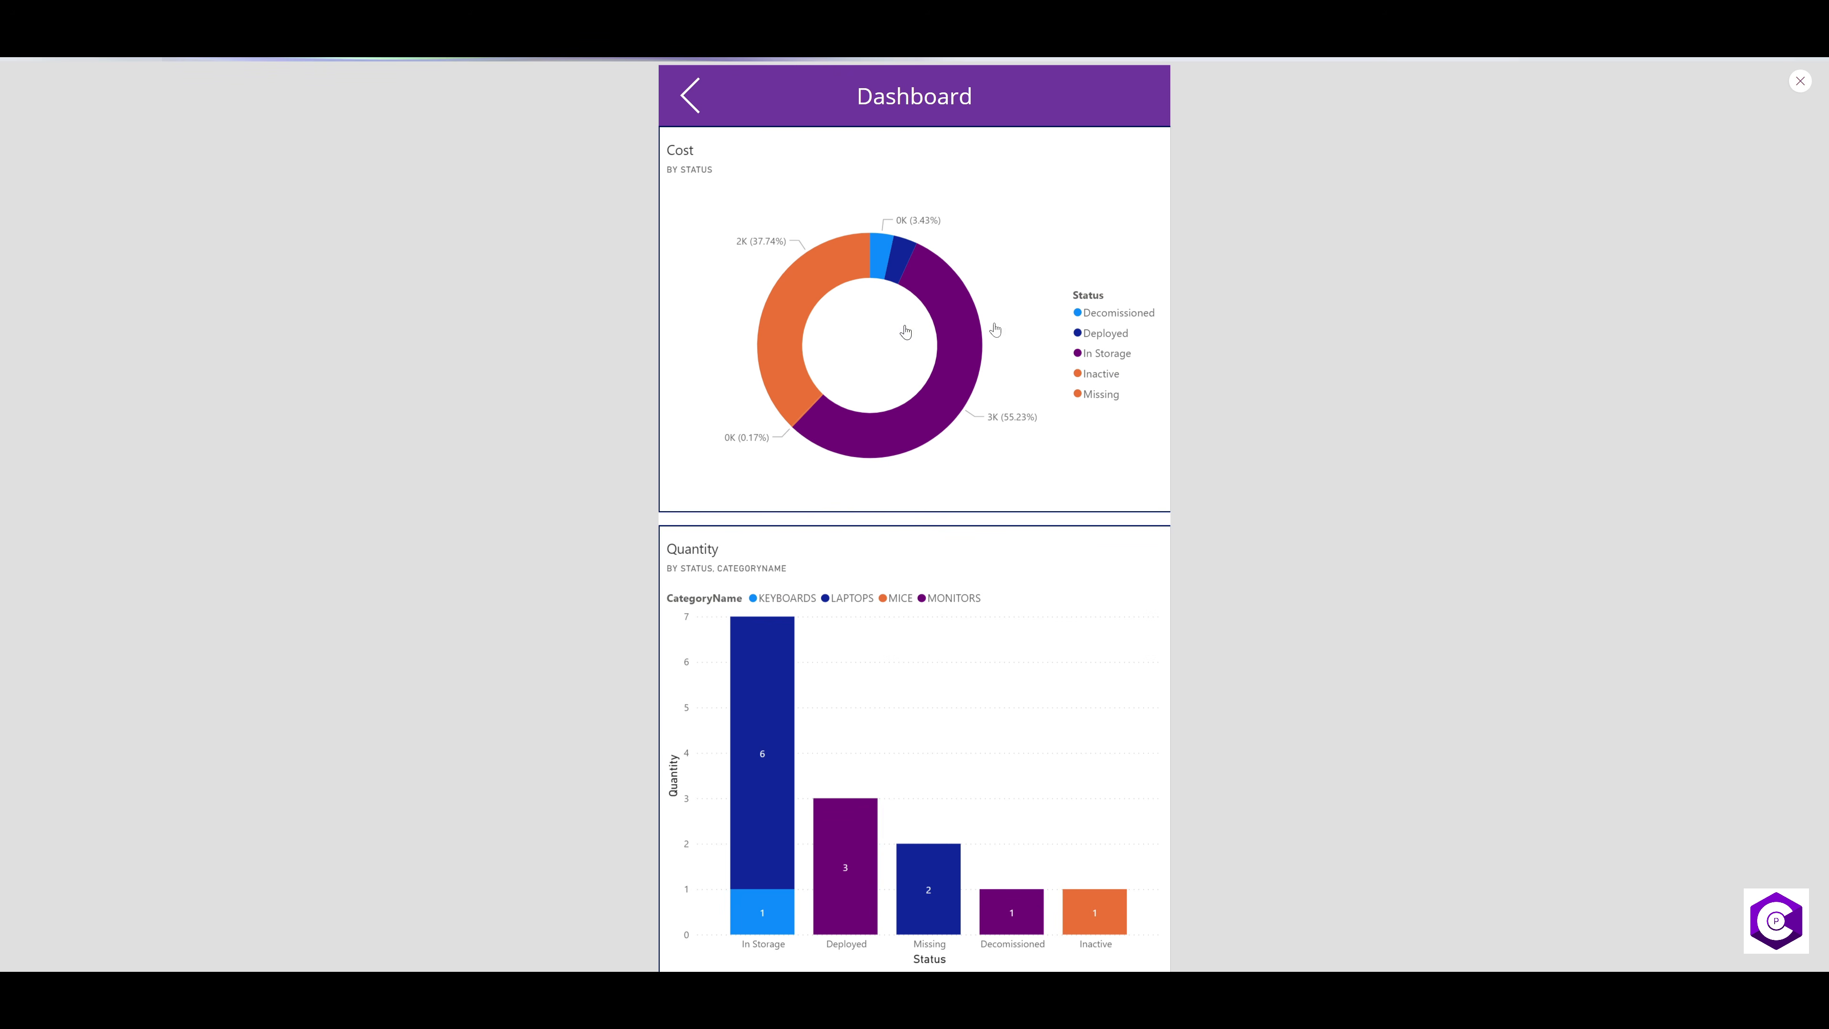
left_click(686, 99)
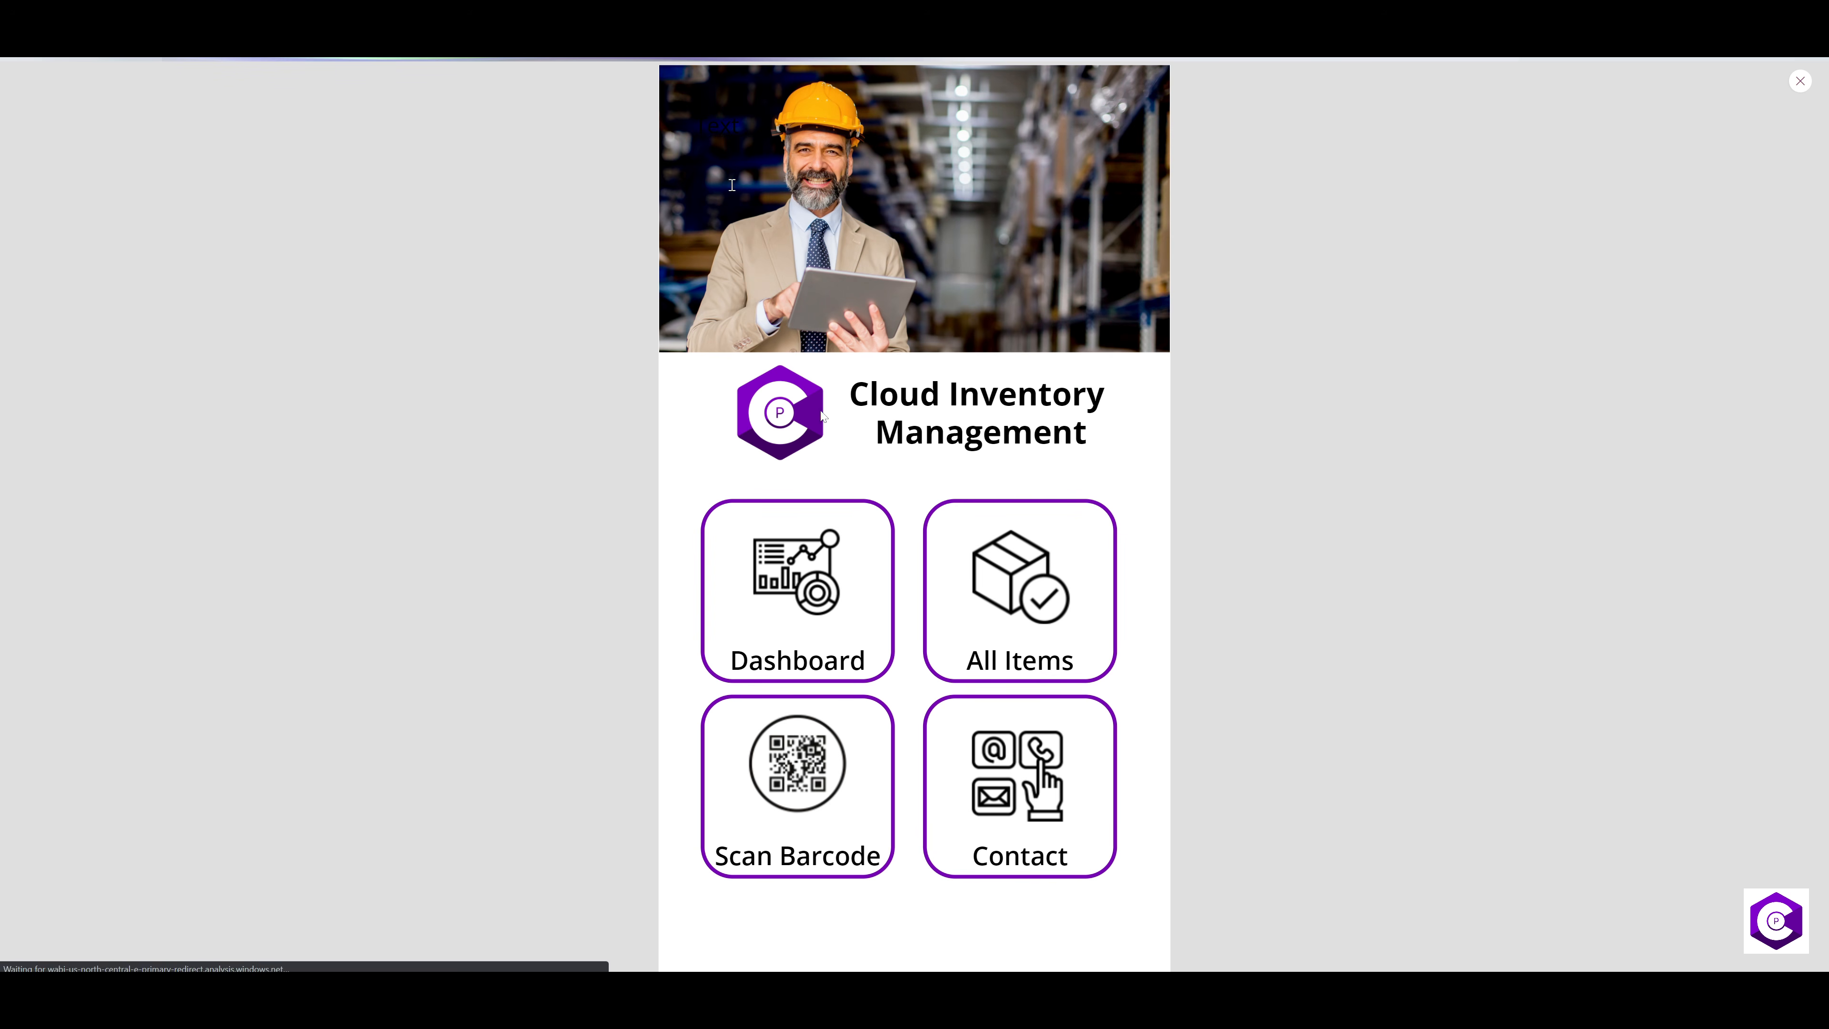
left_click(1017, 583)
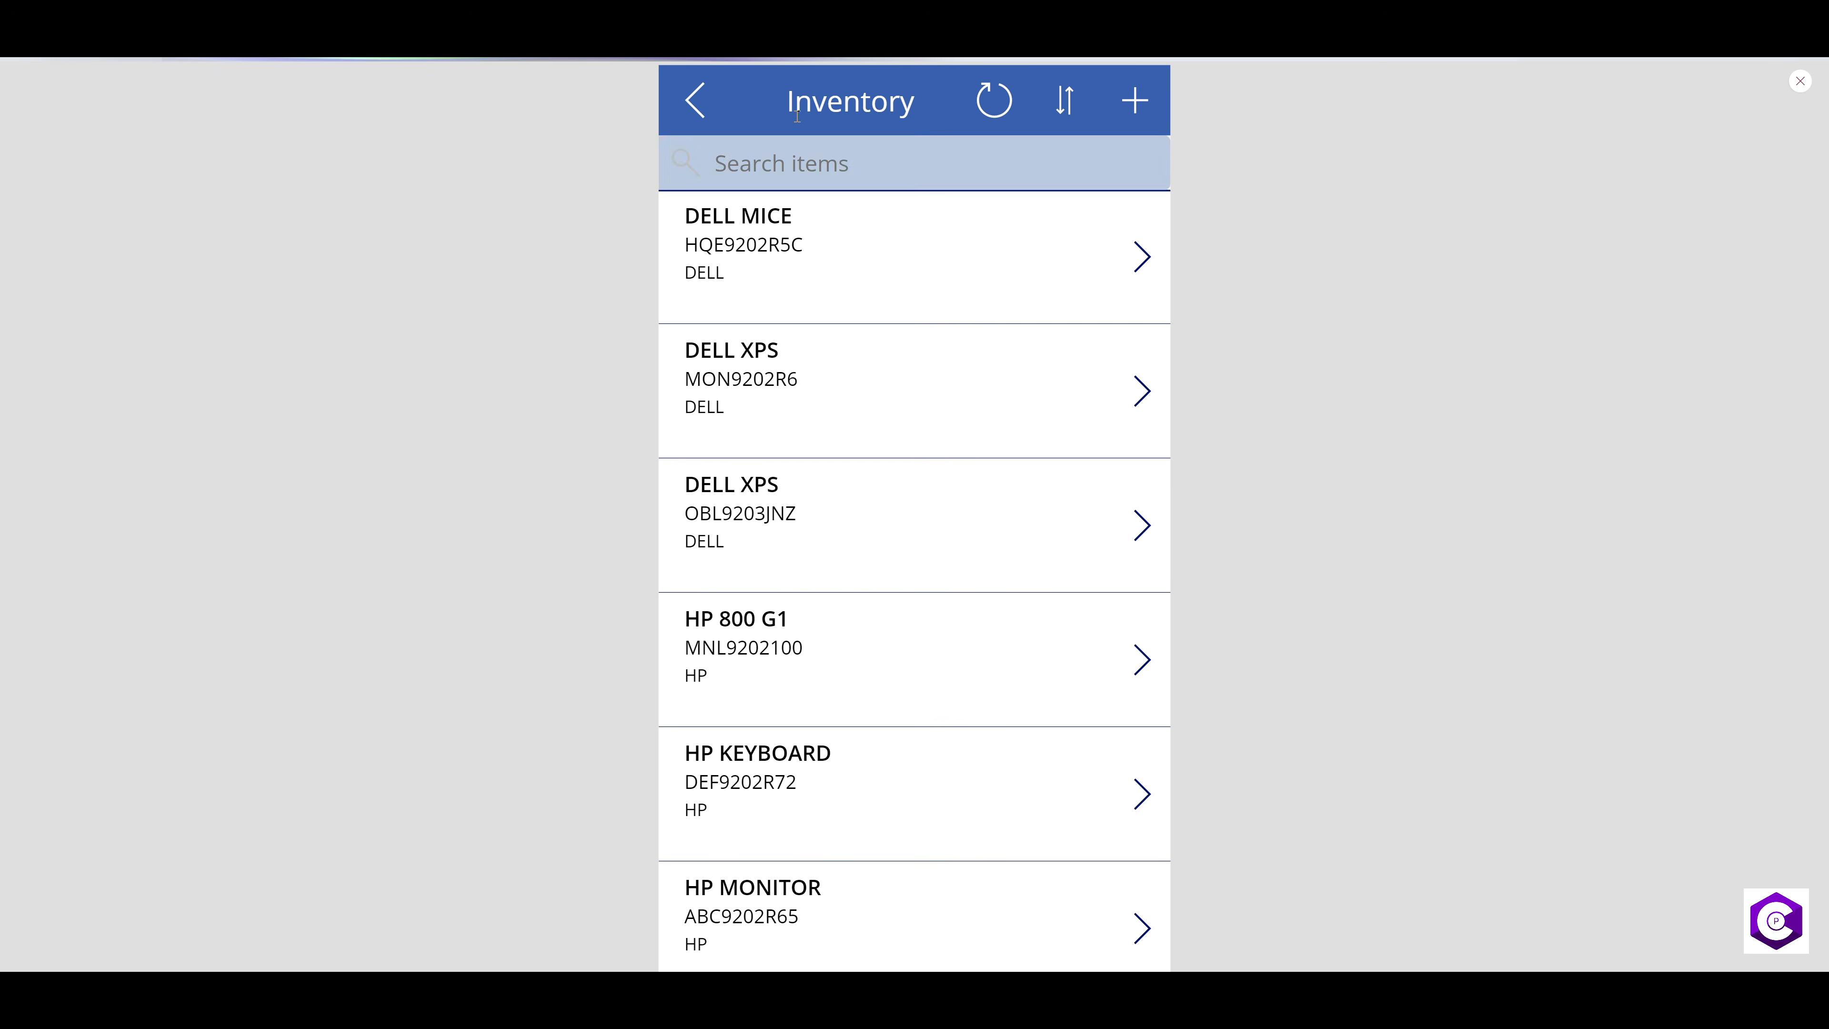
left_click(696, 99)
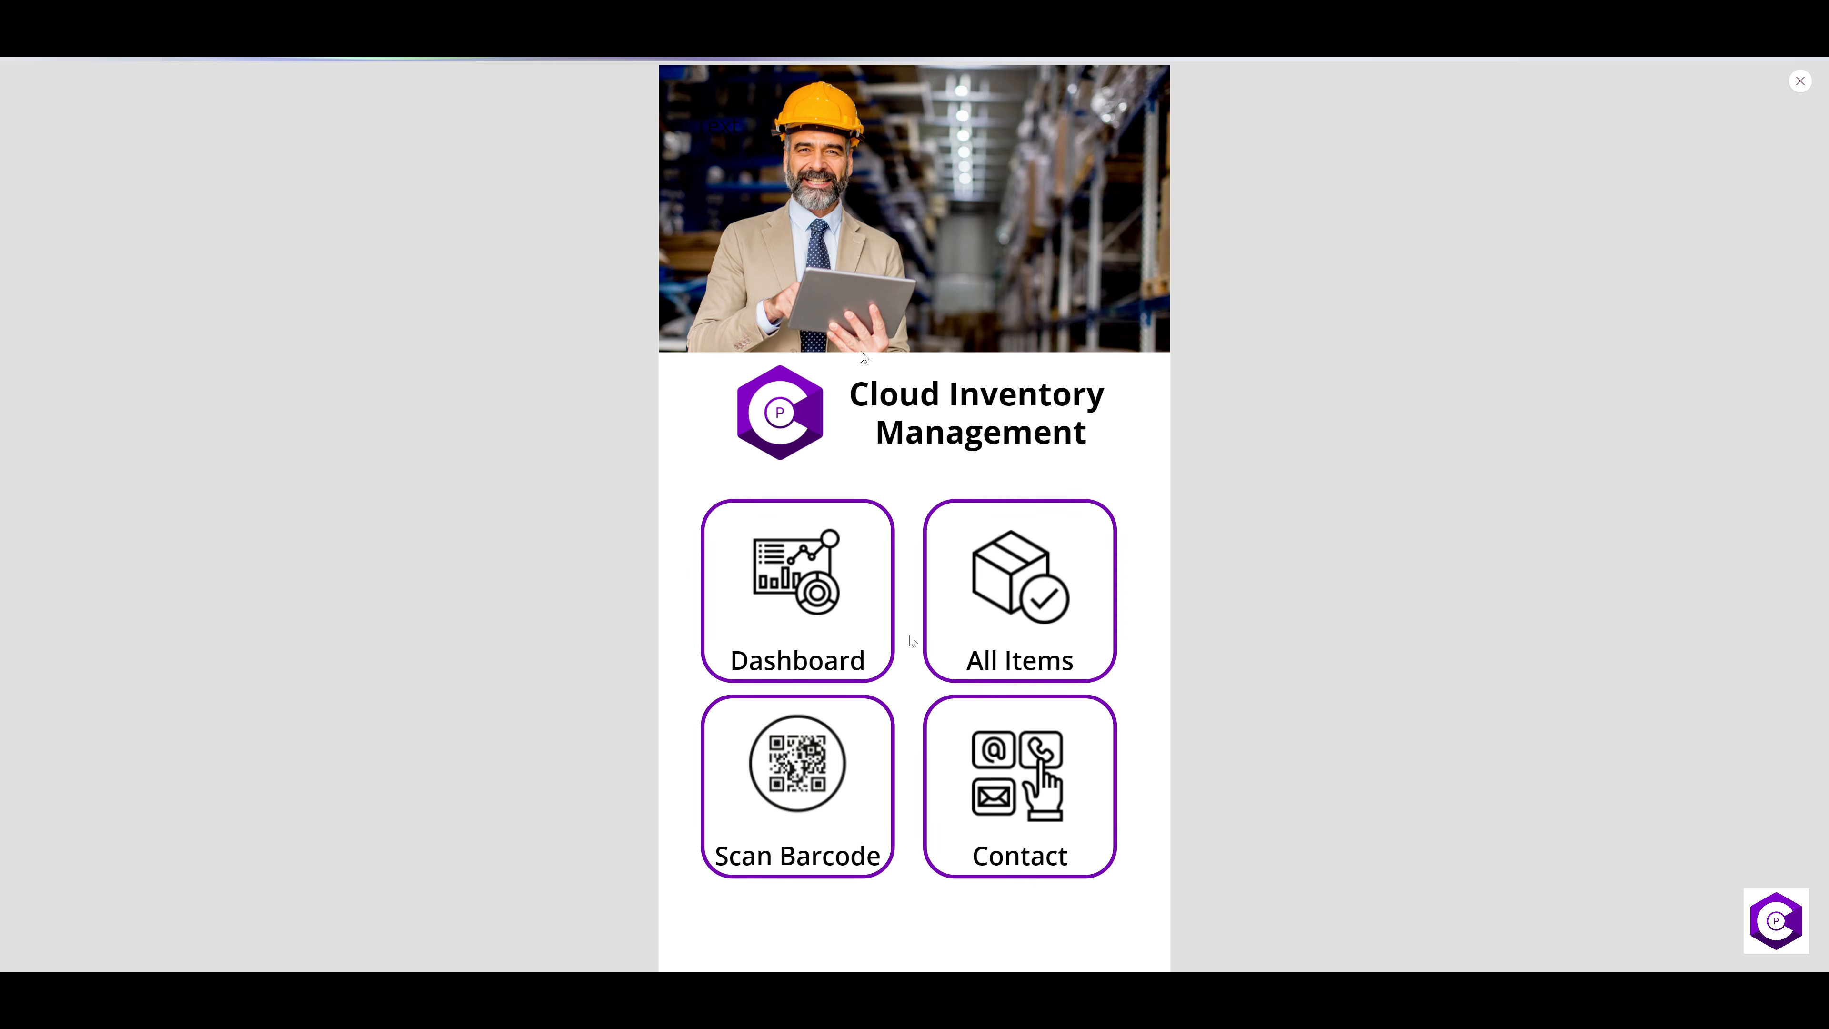
left_click(1007, 791)
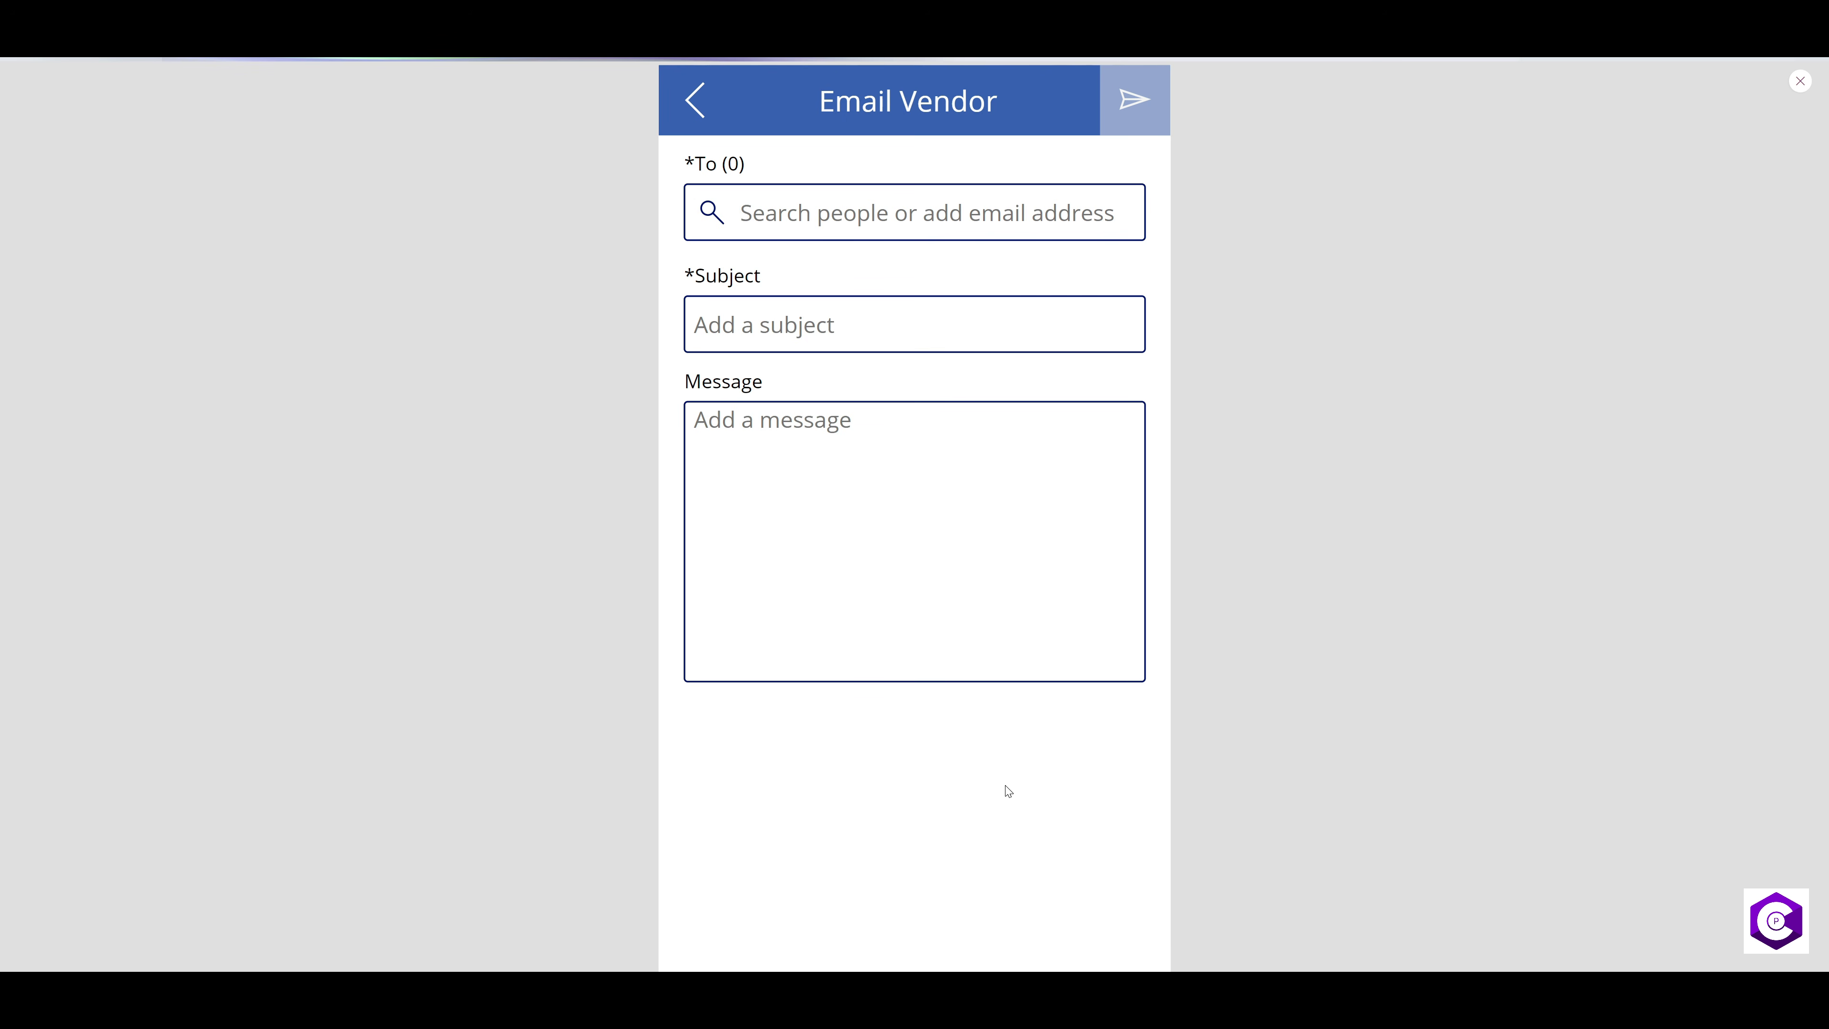
left_click(694, 101)
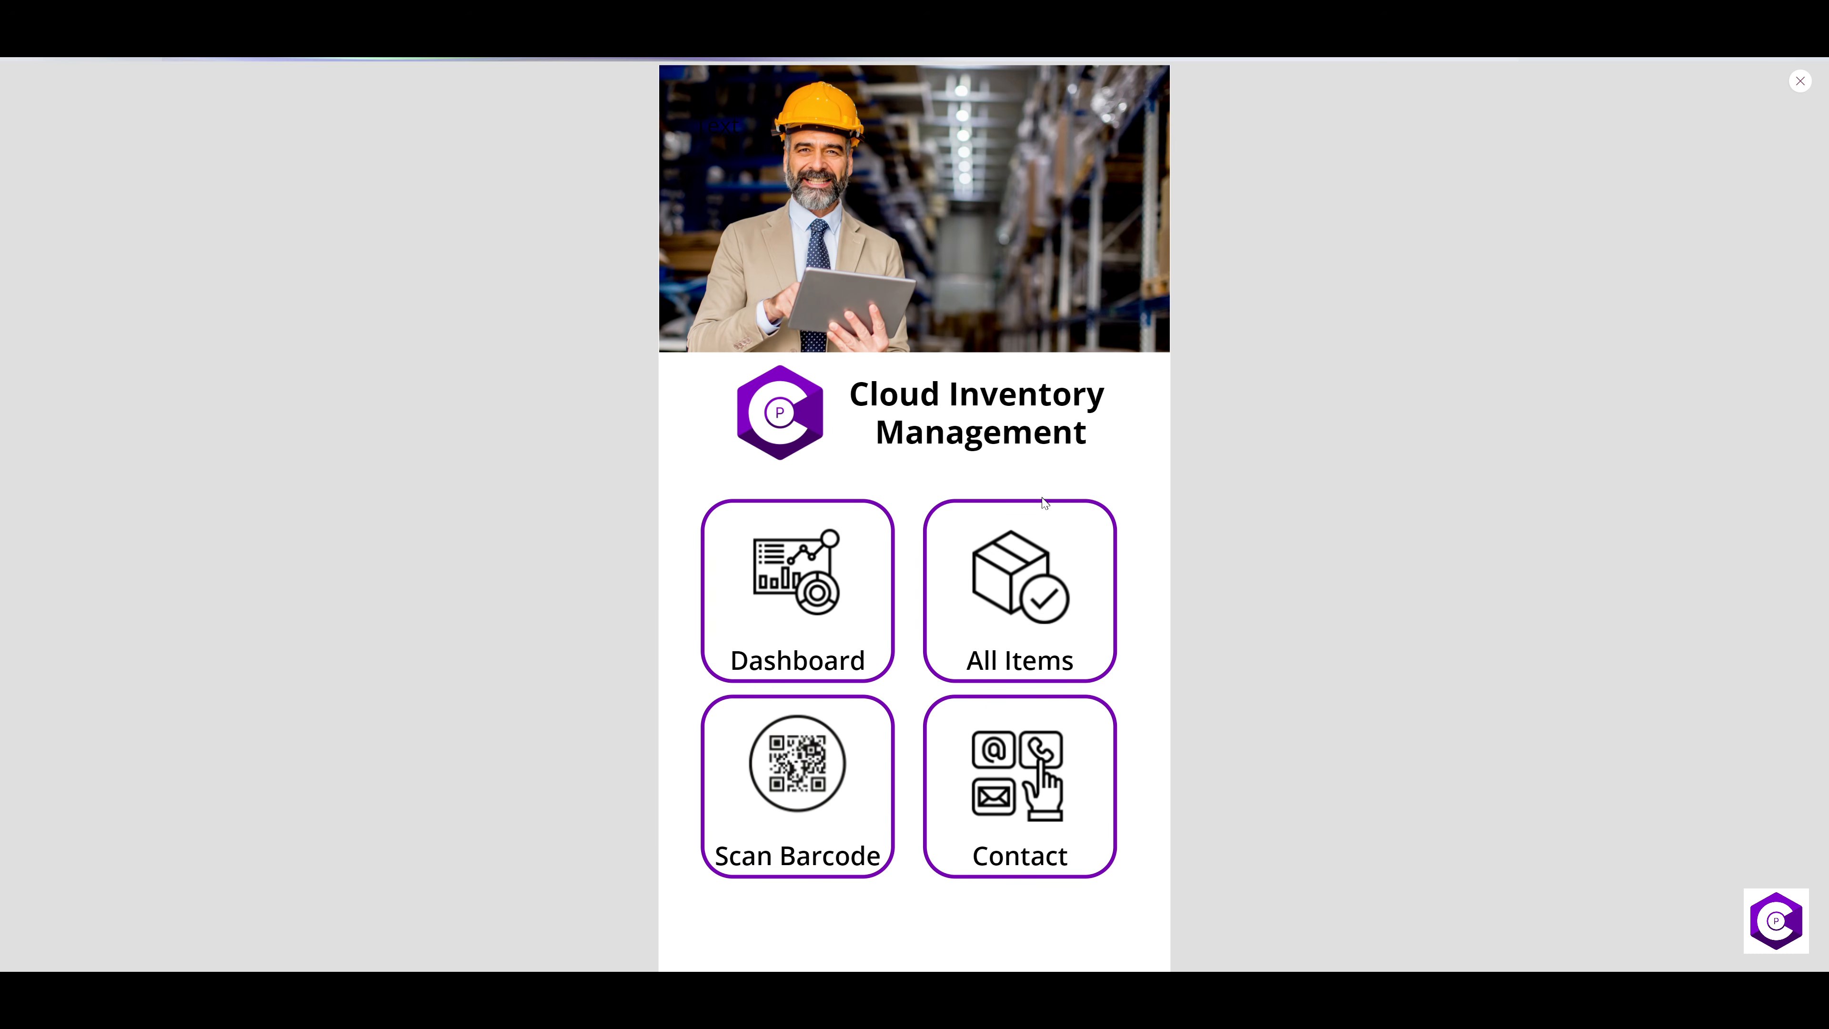
- Preview the inventory list, view the DELL MICE item's details and try its back and edit icons
left_click(1018, 595)
key("Escape")
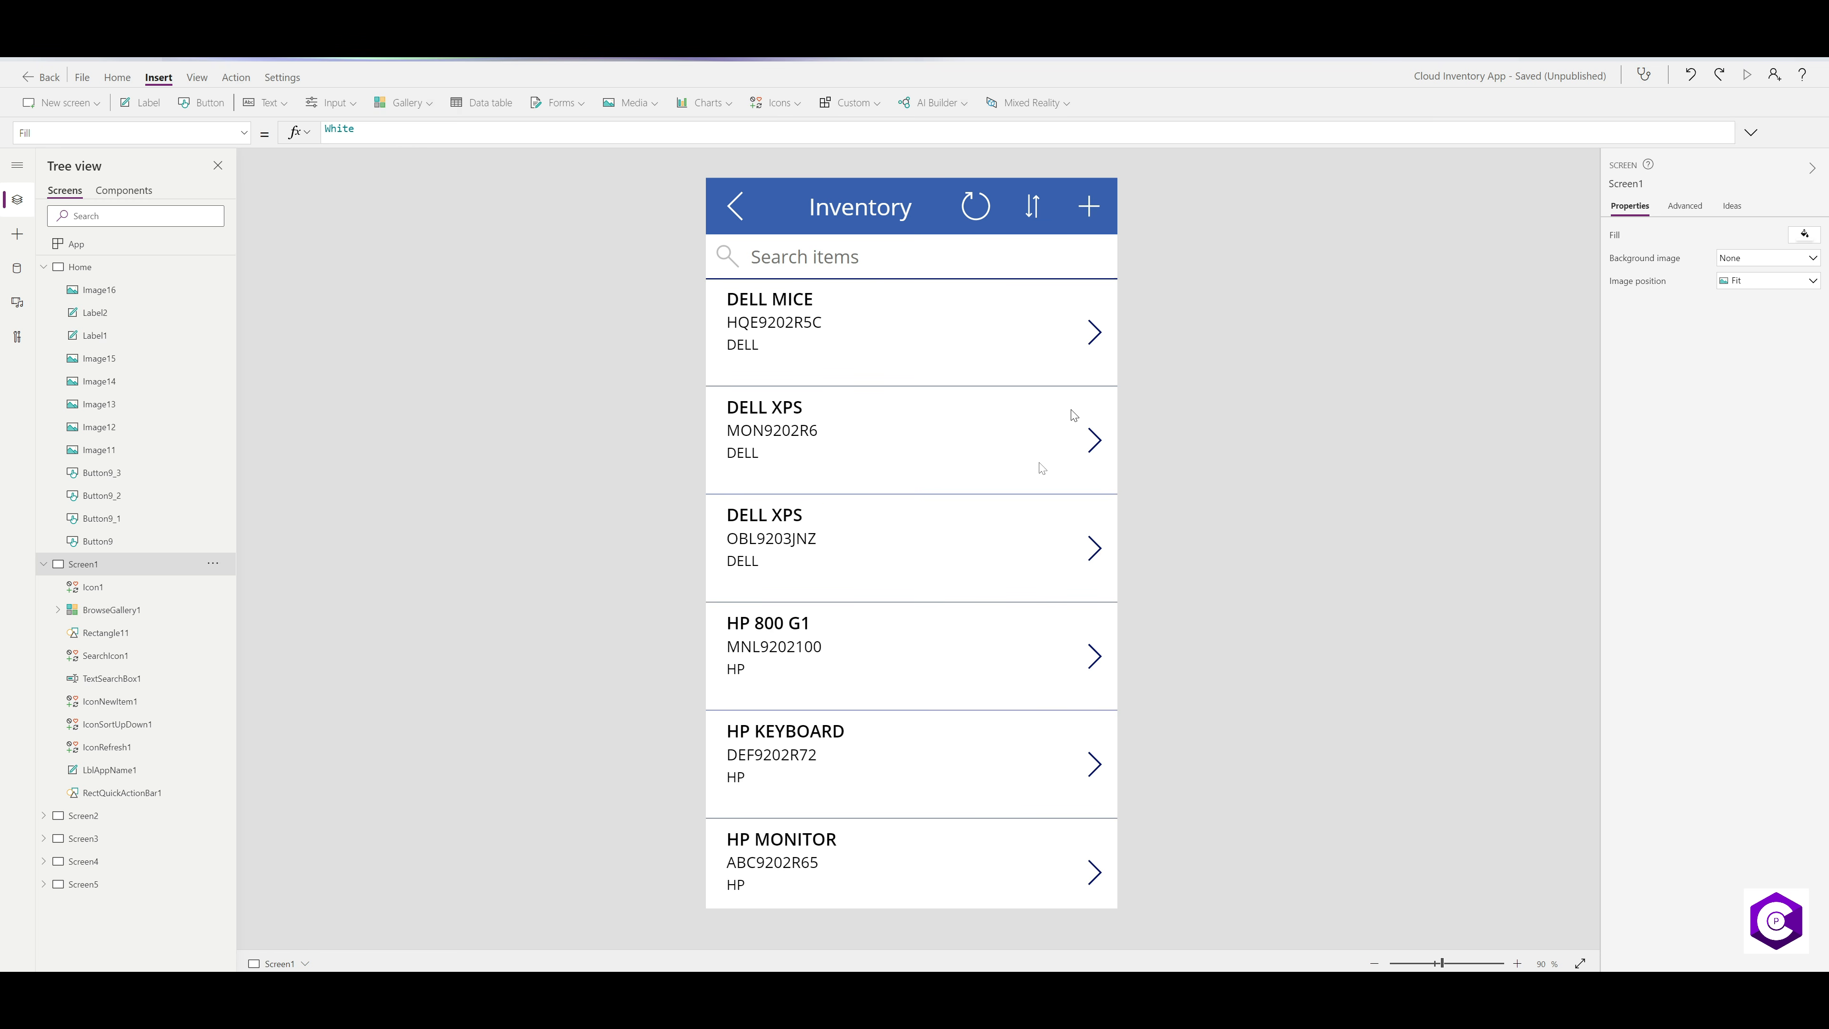
key("F5")
left_click(887, 286)
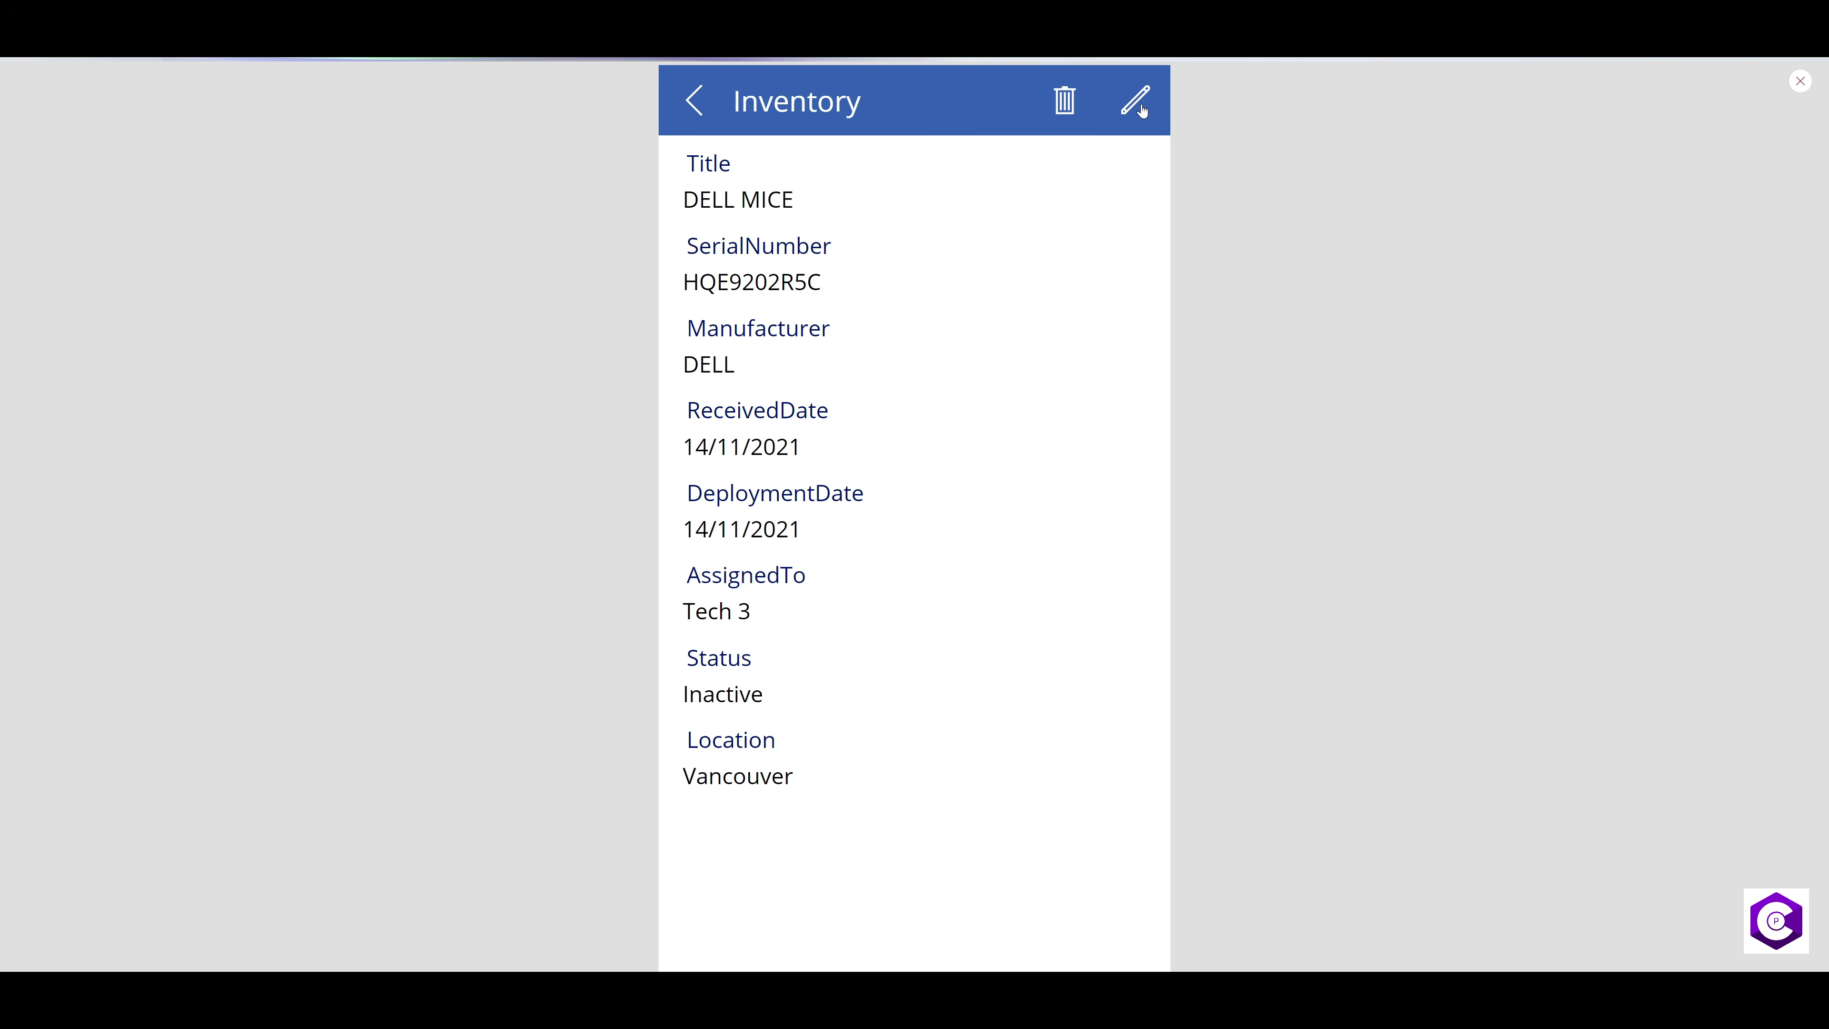
left_click(685, 119)
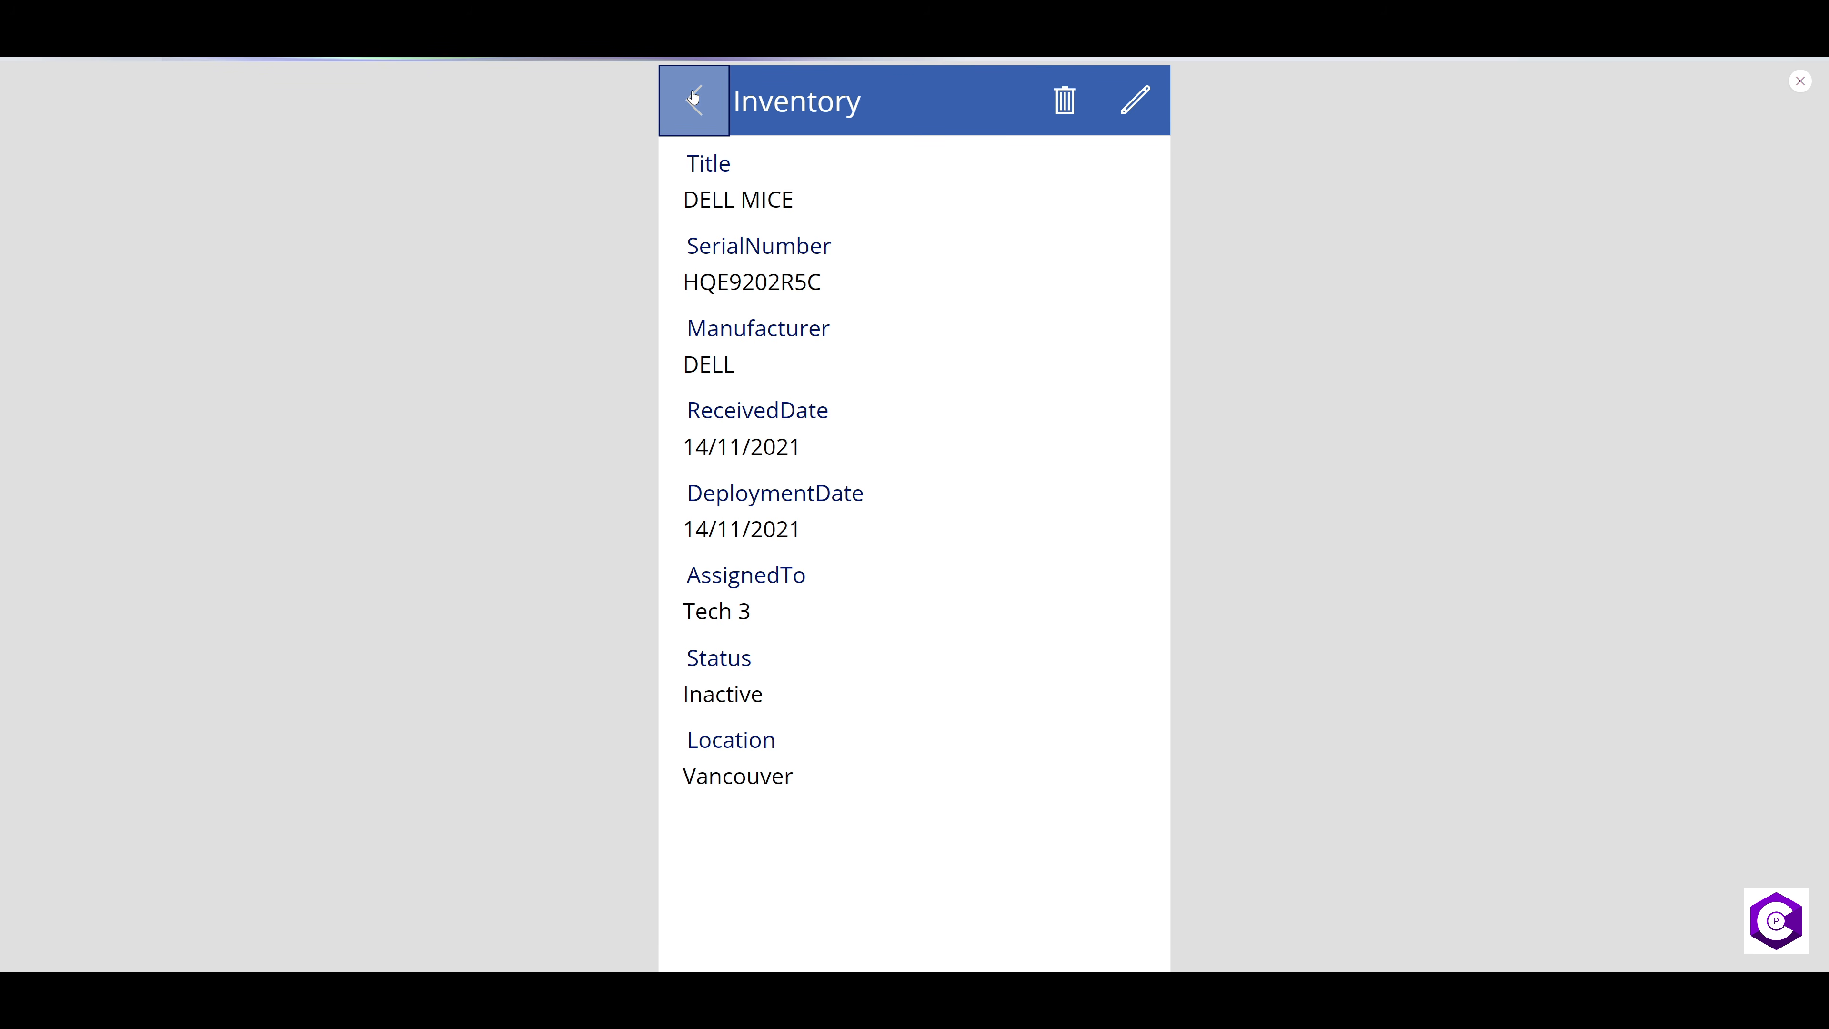
left_click(1136, 103)
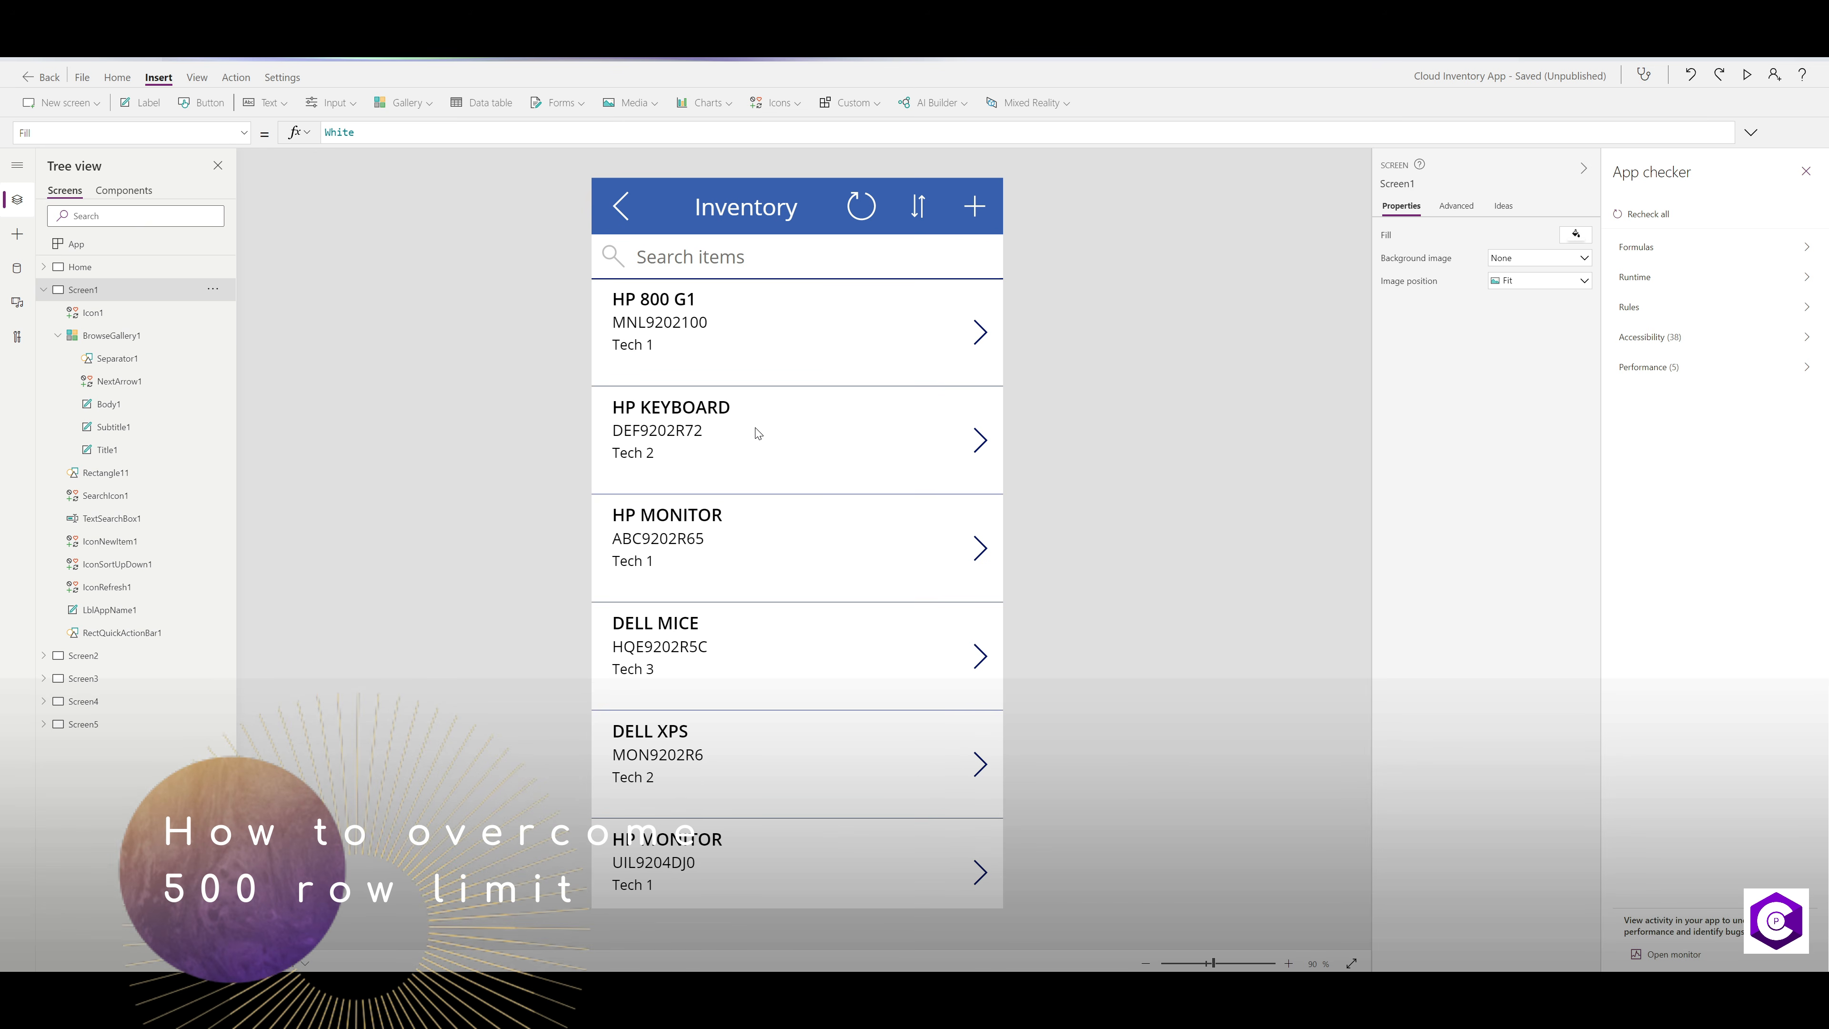
- Set the data row limit to 2000 in the app's general settings and close the settings
left_click(82, 77)
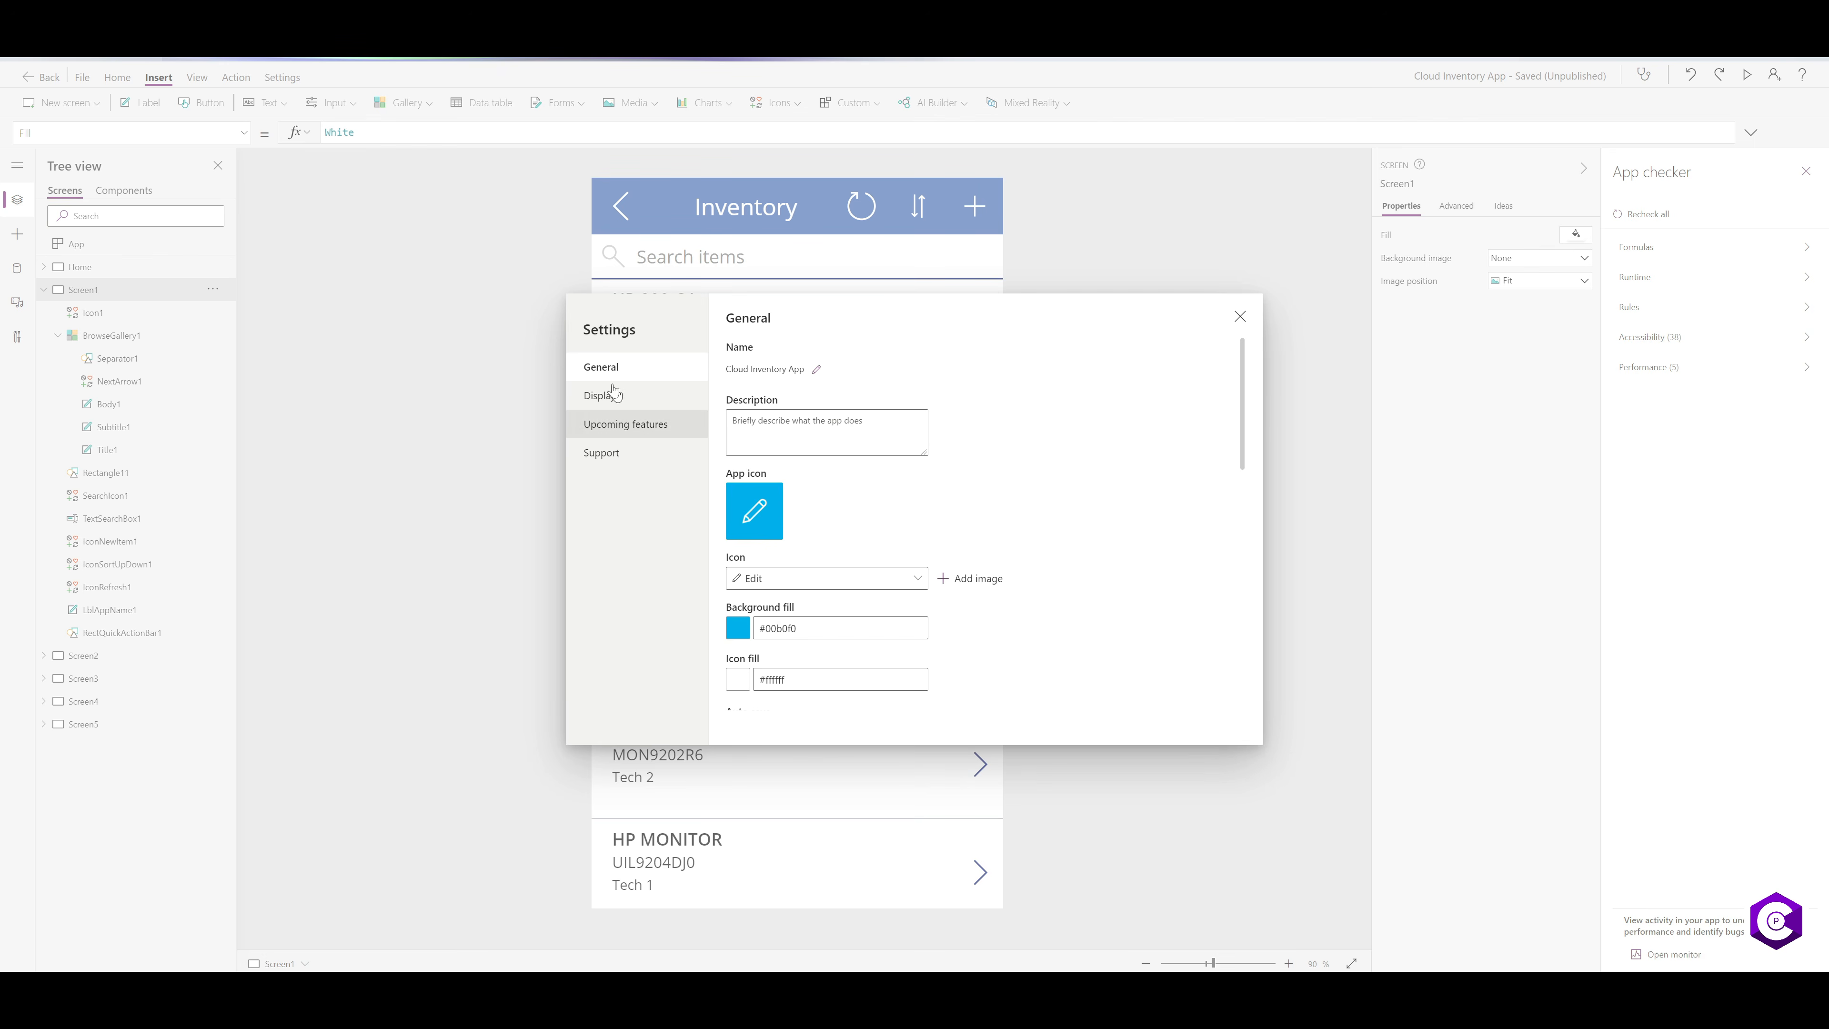
scroll(1045, 442, "down", 5)
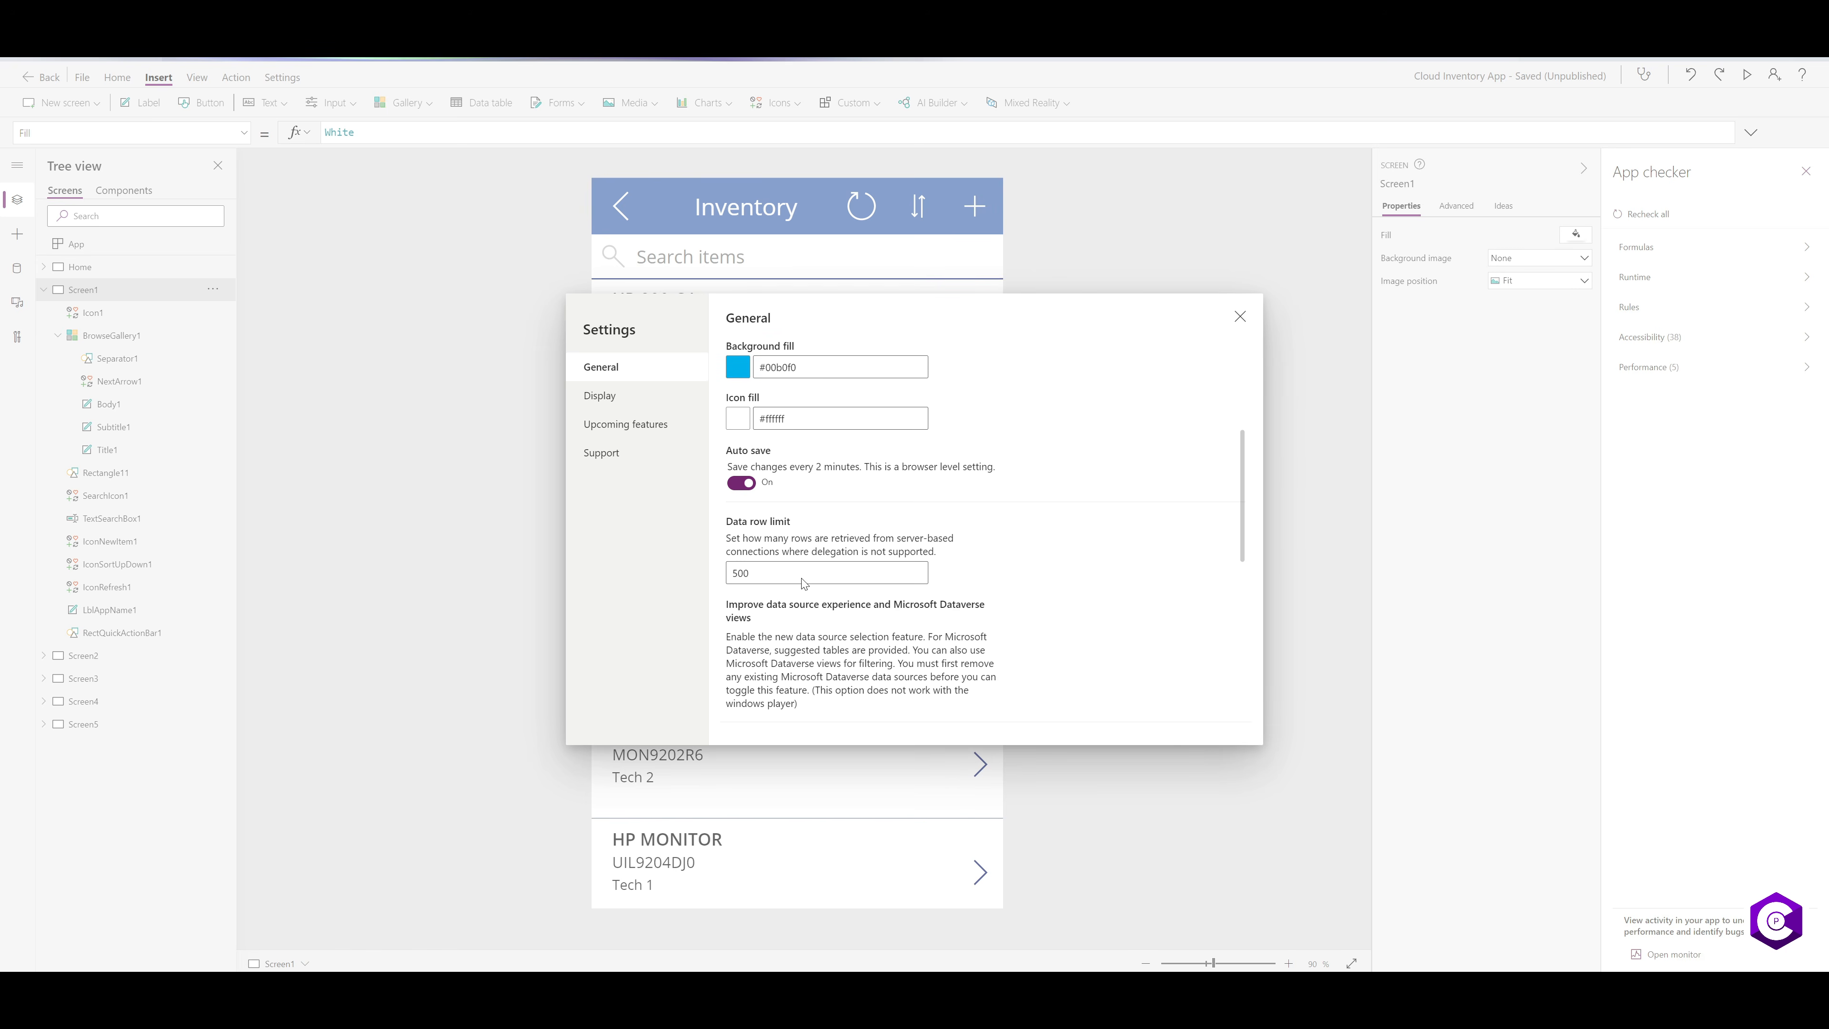
scroll(779, 539, "down", 1)
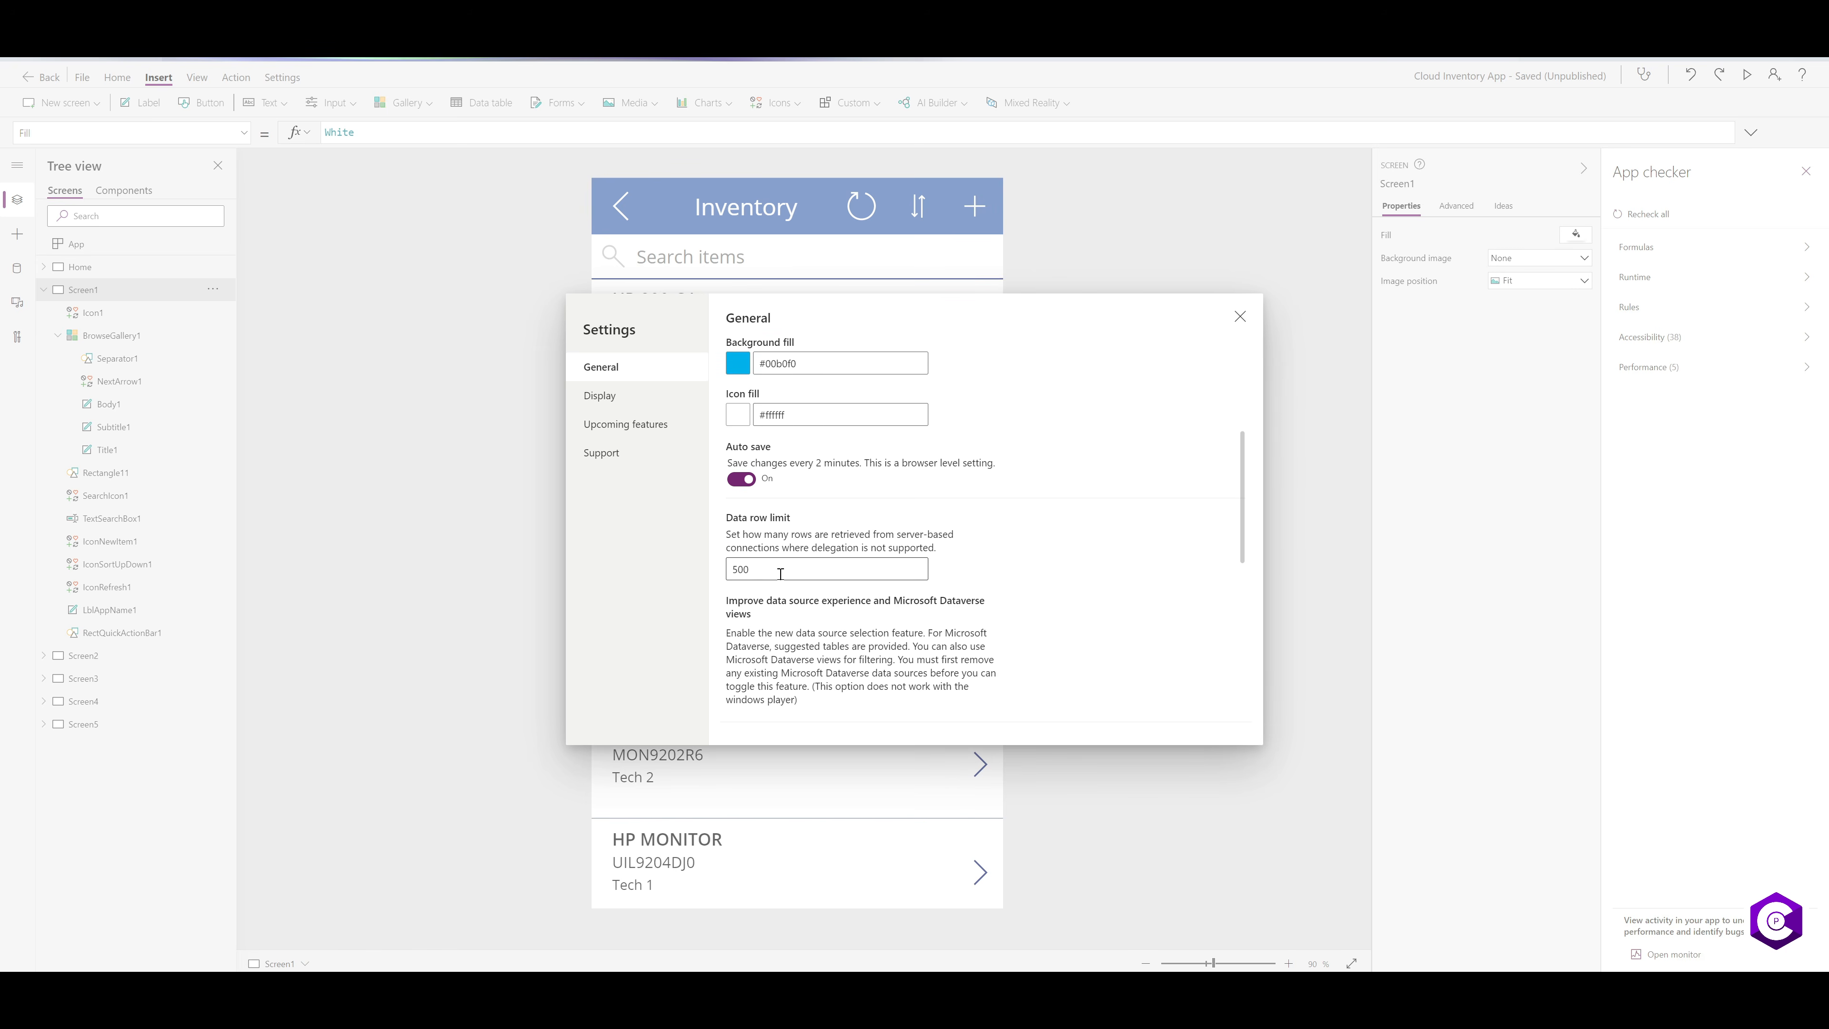
left_click(745, 571)
type("2001")
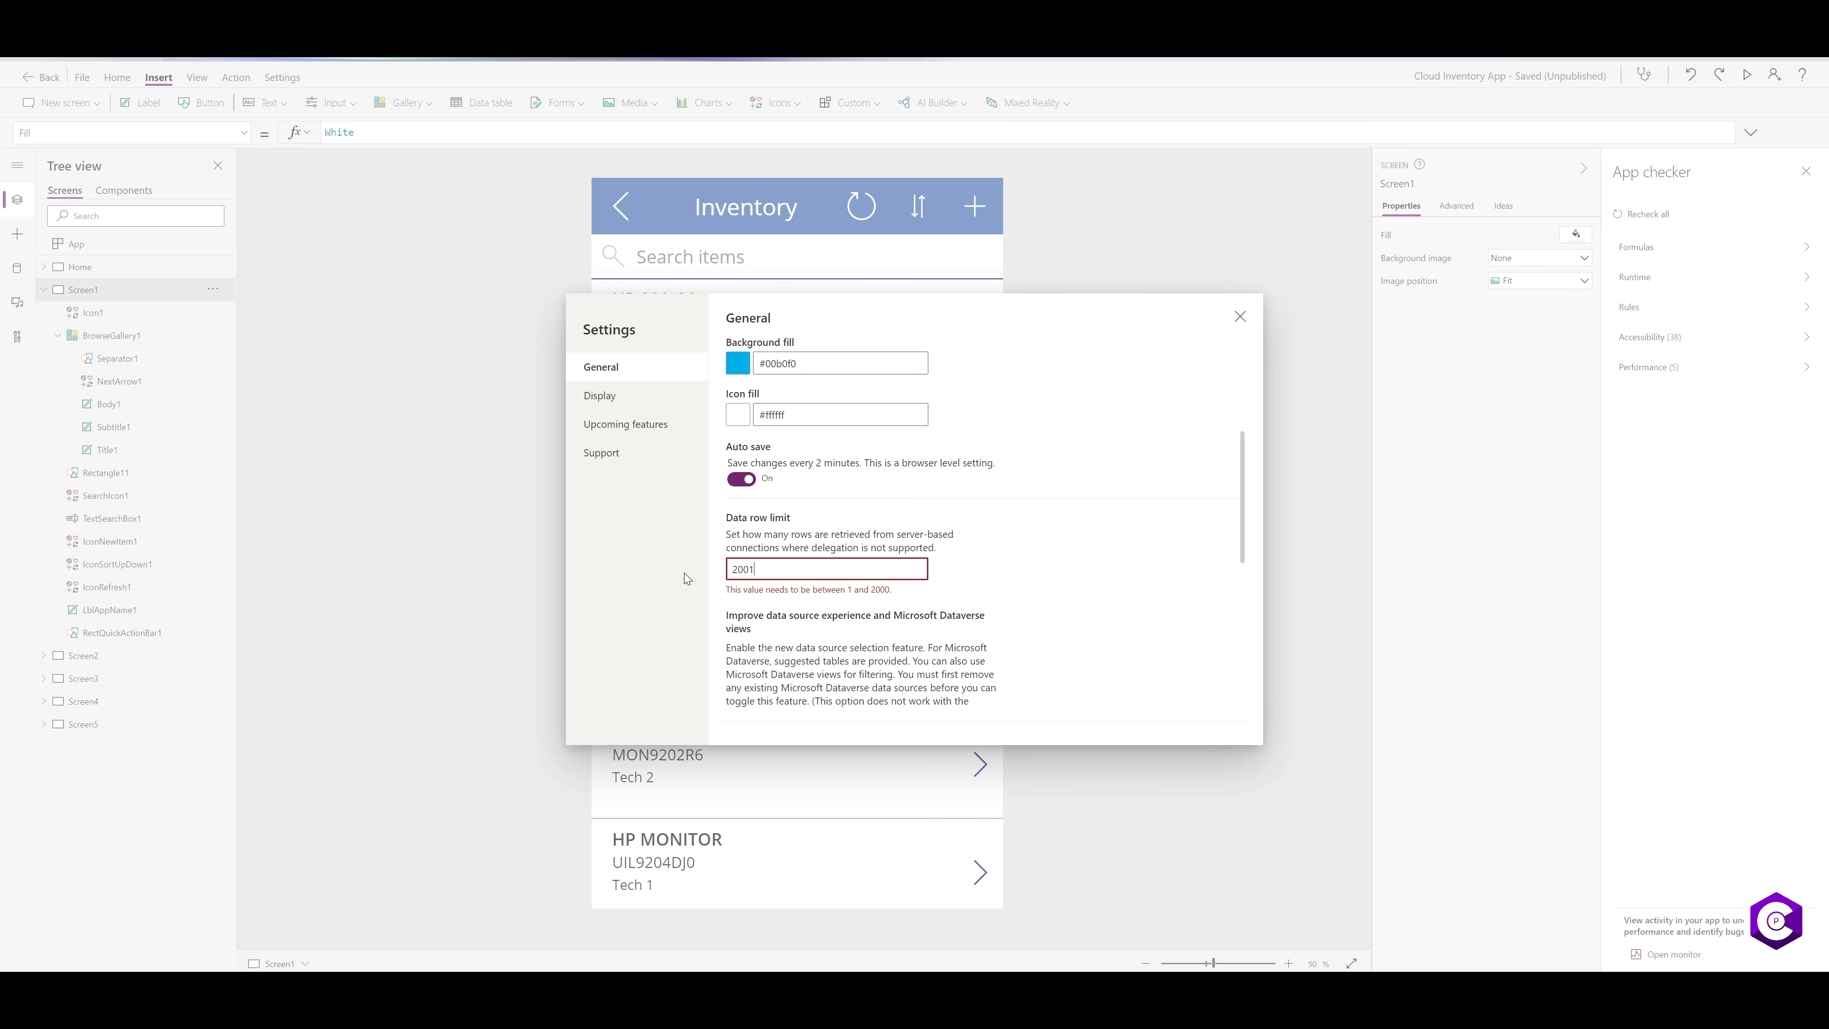
key("BackSpace")
type("0")
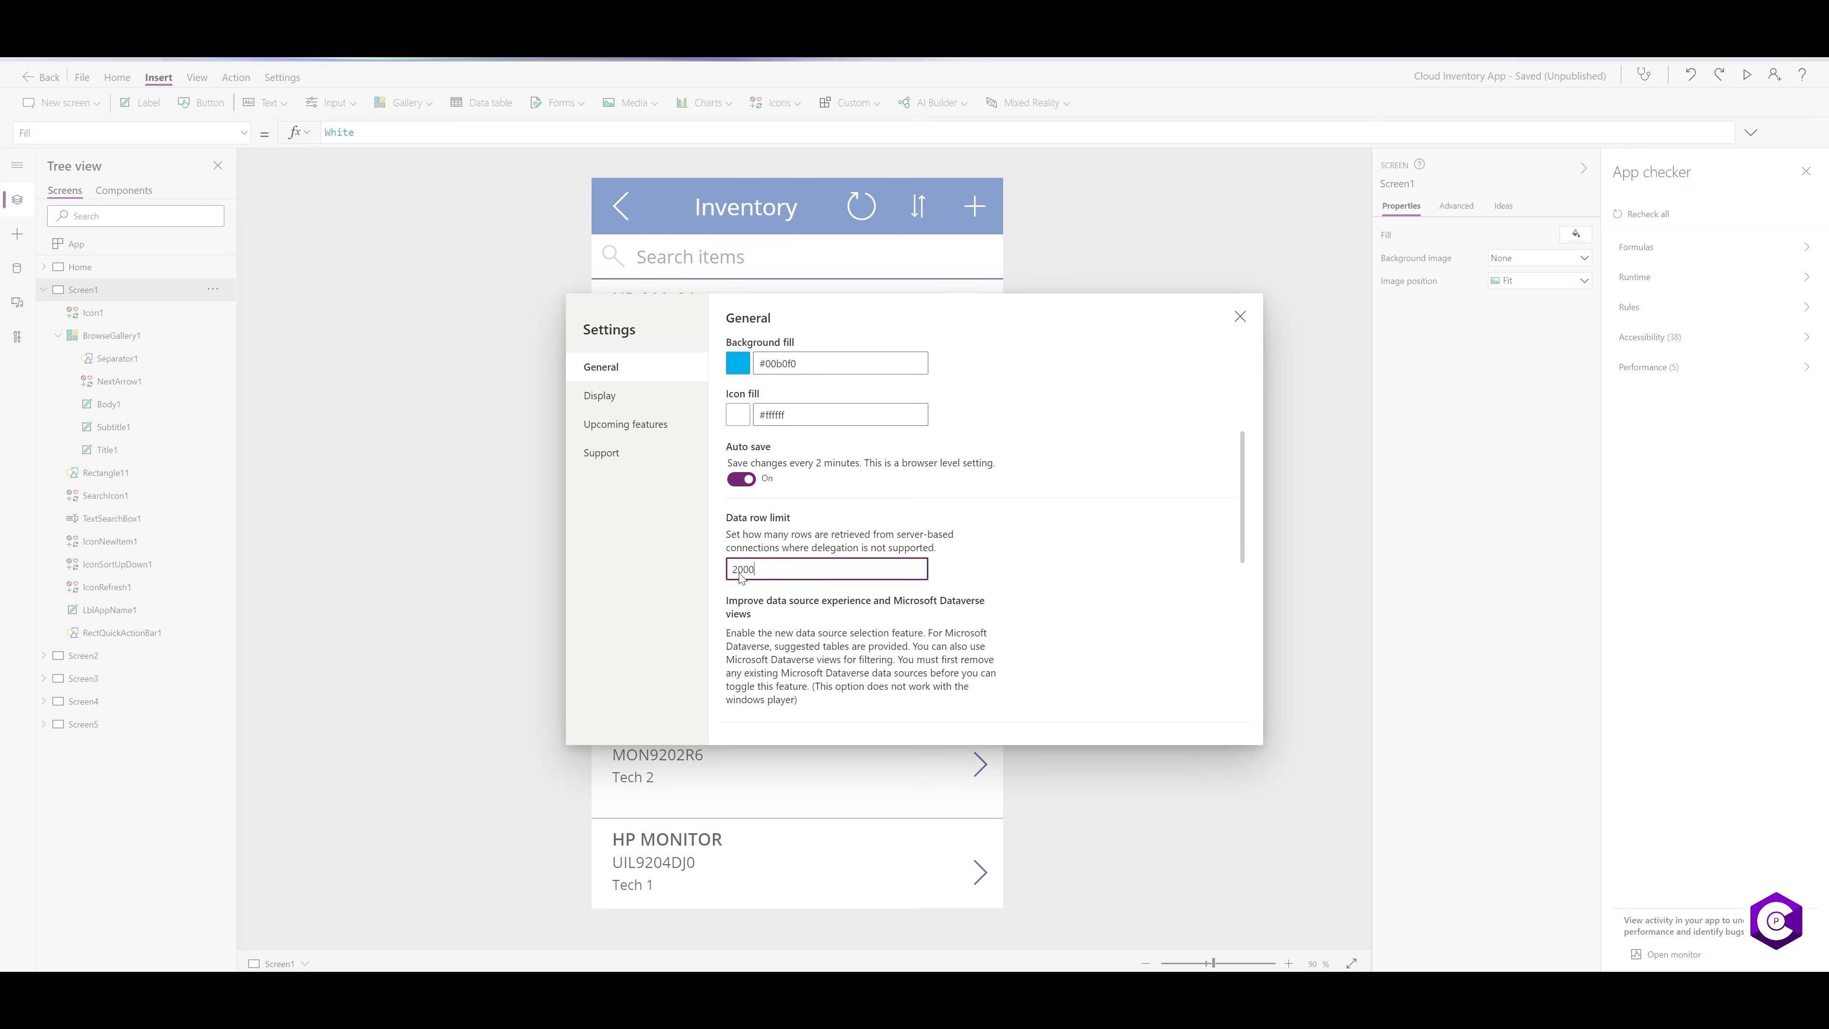
left_click(1007, 545)
left_click(1240, 317)
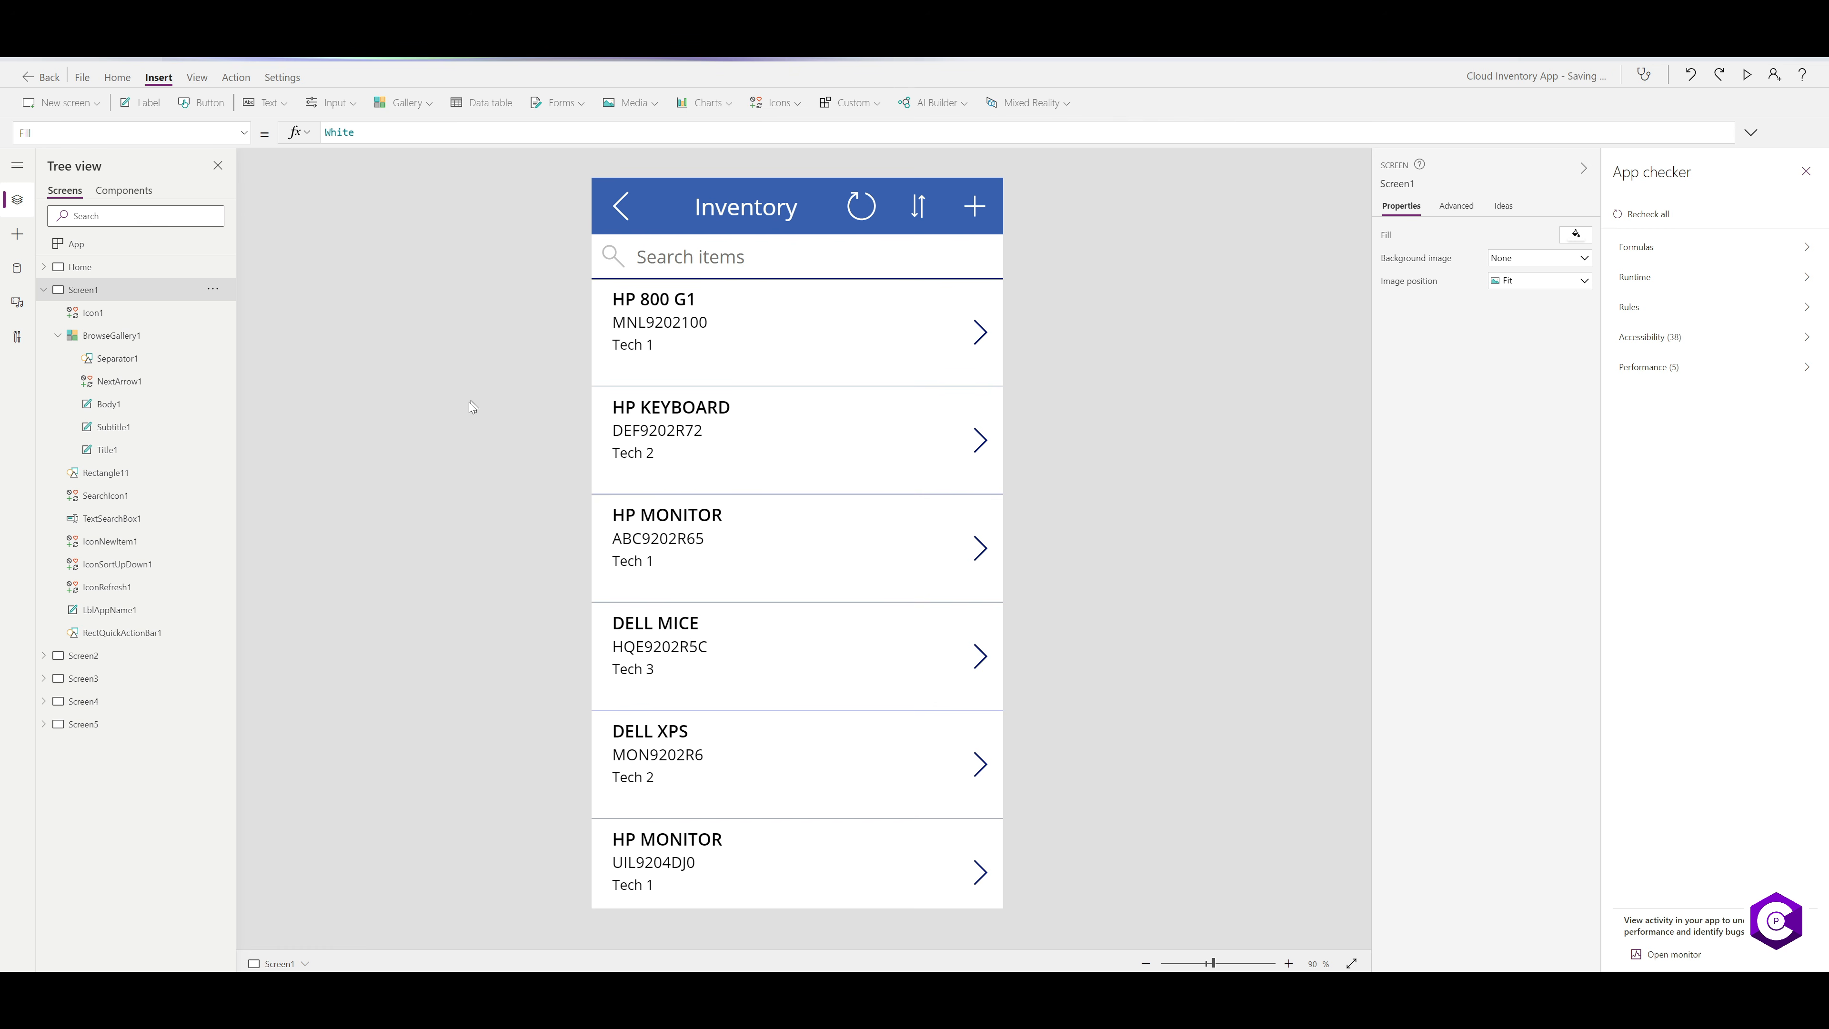
- Examine the Items formula of BrowseGallery1 on Screen1, including its StartsWith condition on Title
left_click(127, 336)
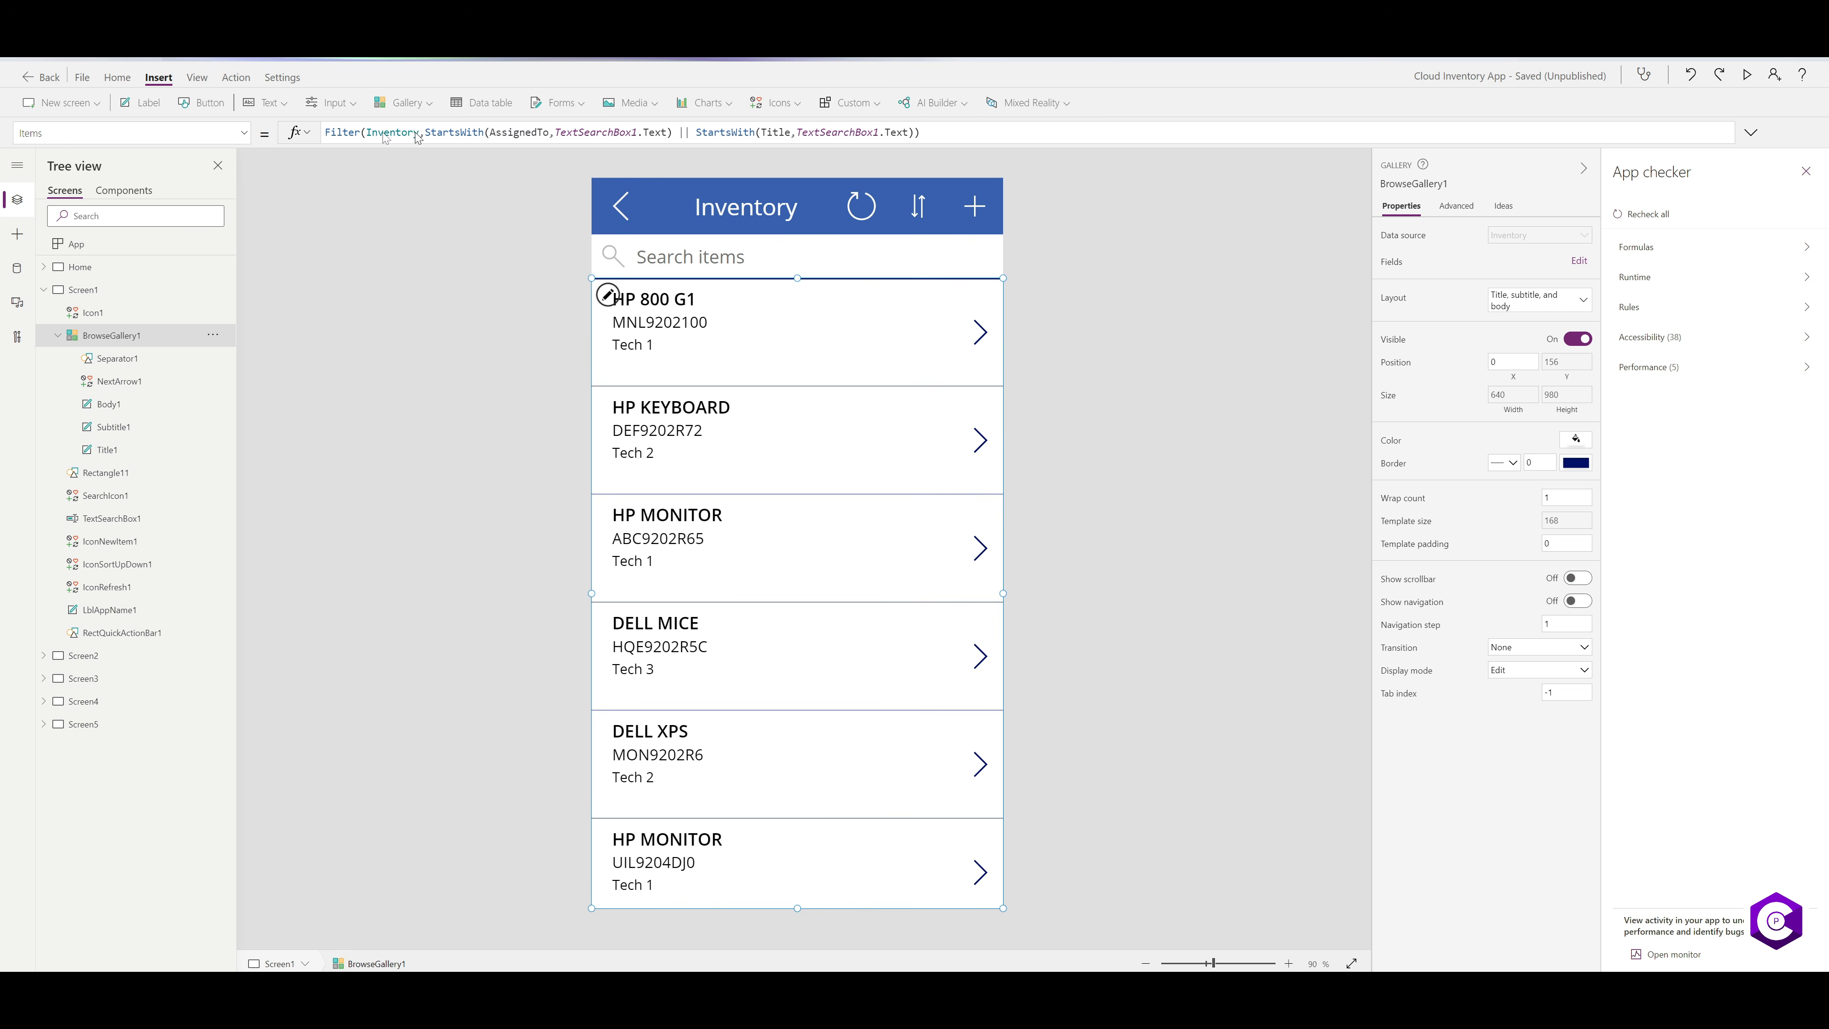
left_click(927, 136)
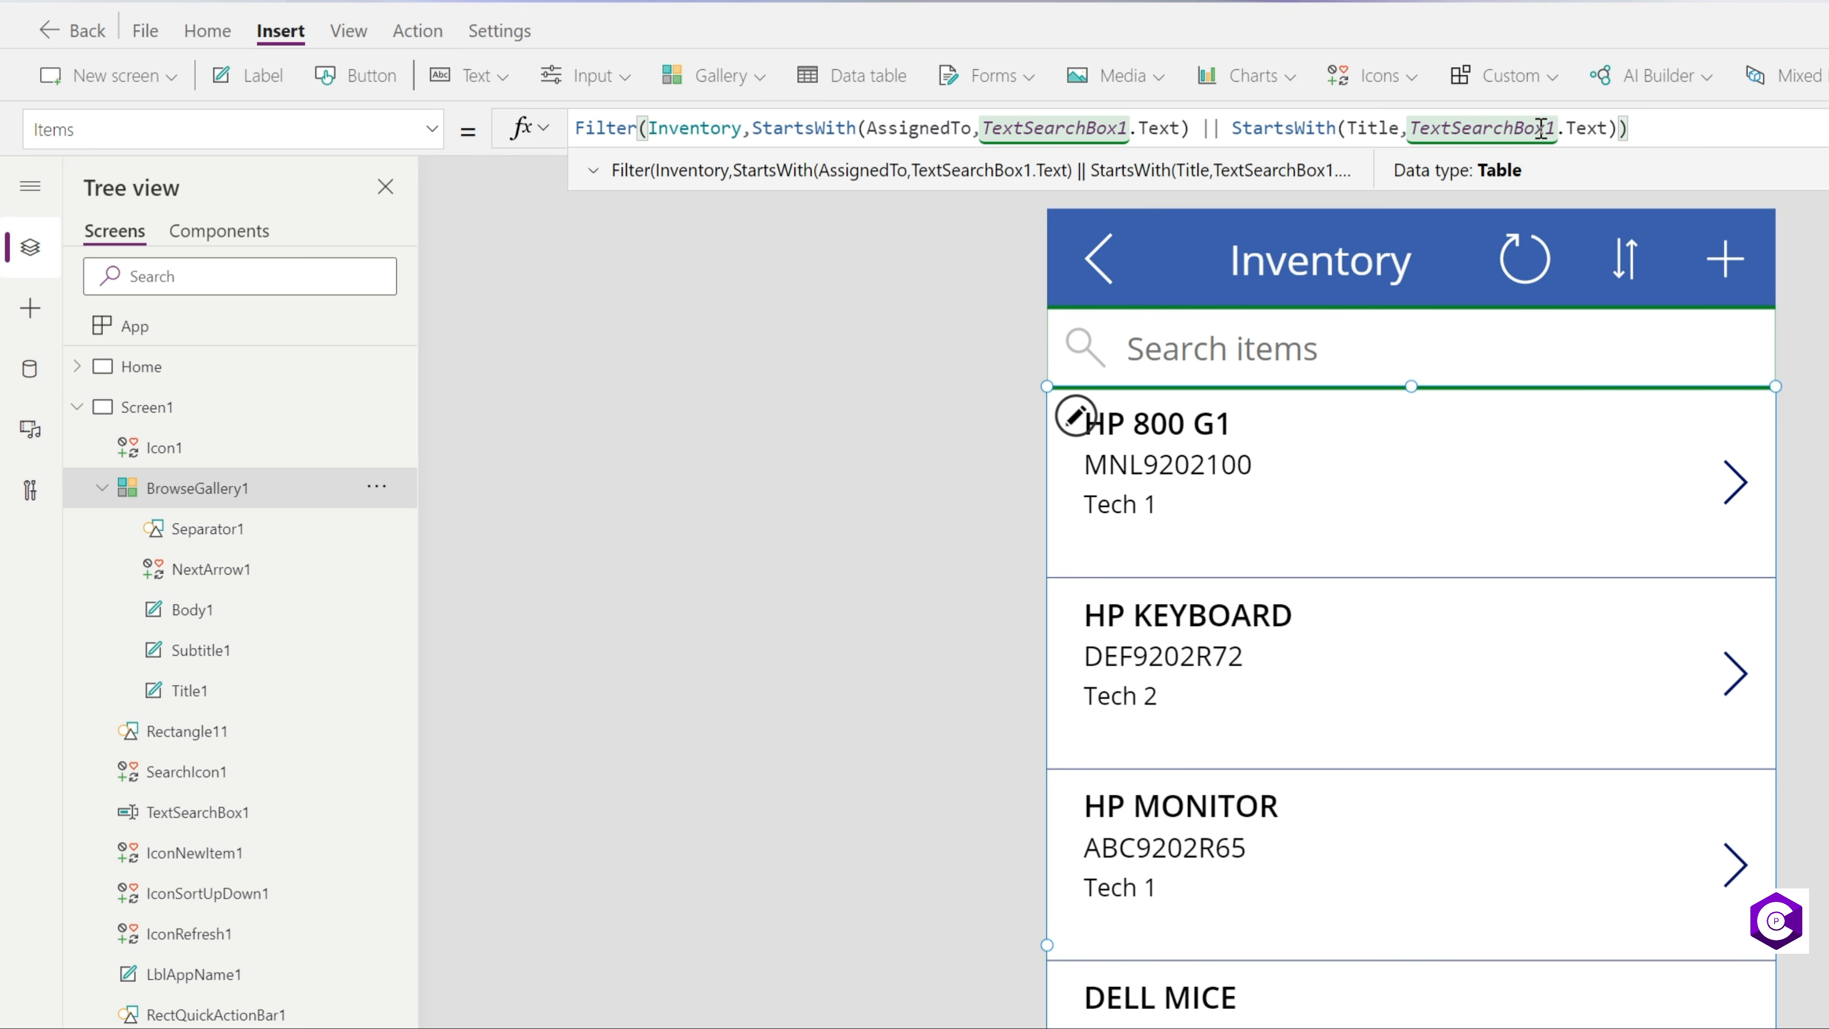
left_click_drag(1672, 129, 1233, 128)
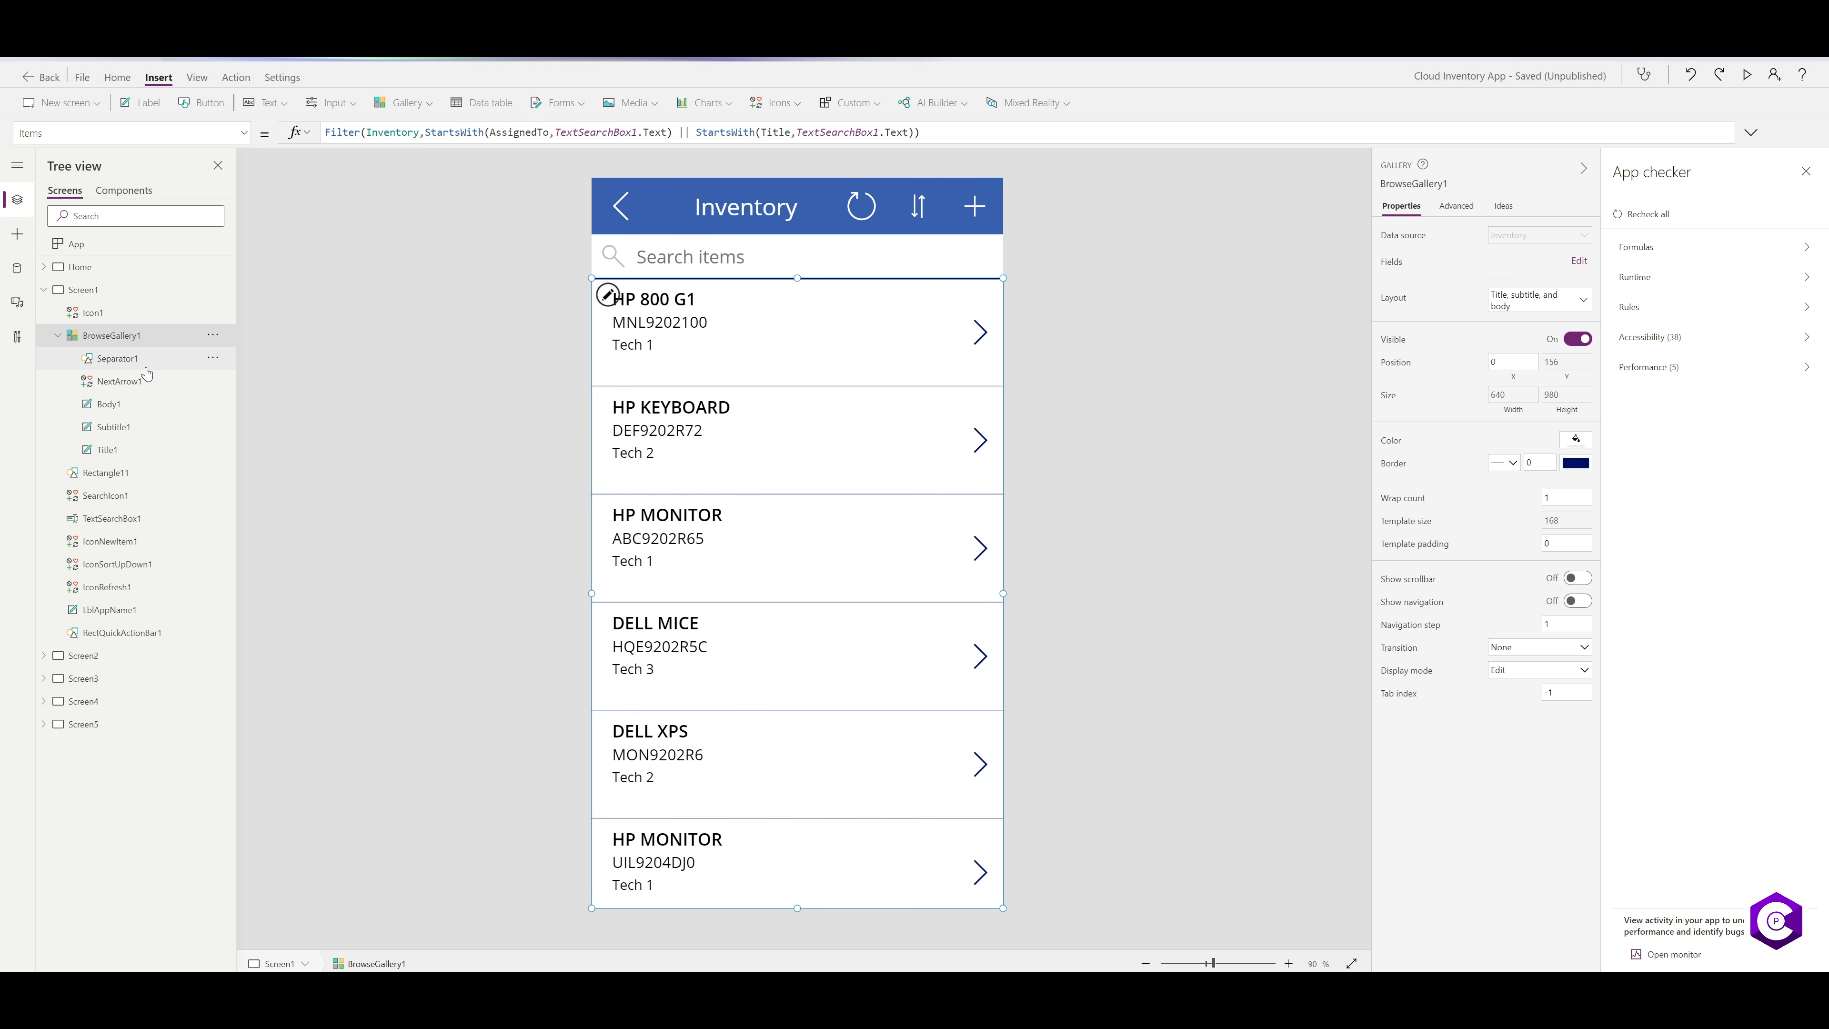
- Unlock the SerialNumber card in Screen3's edit form and add a barcode scanner over the input's right end, about 192 by 70 at X 418, Y 63
left_click(81, 677)
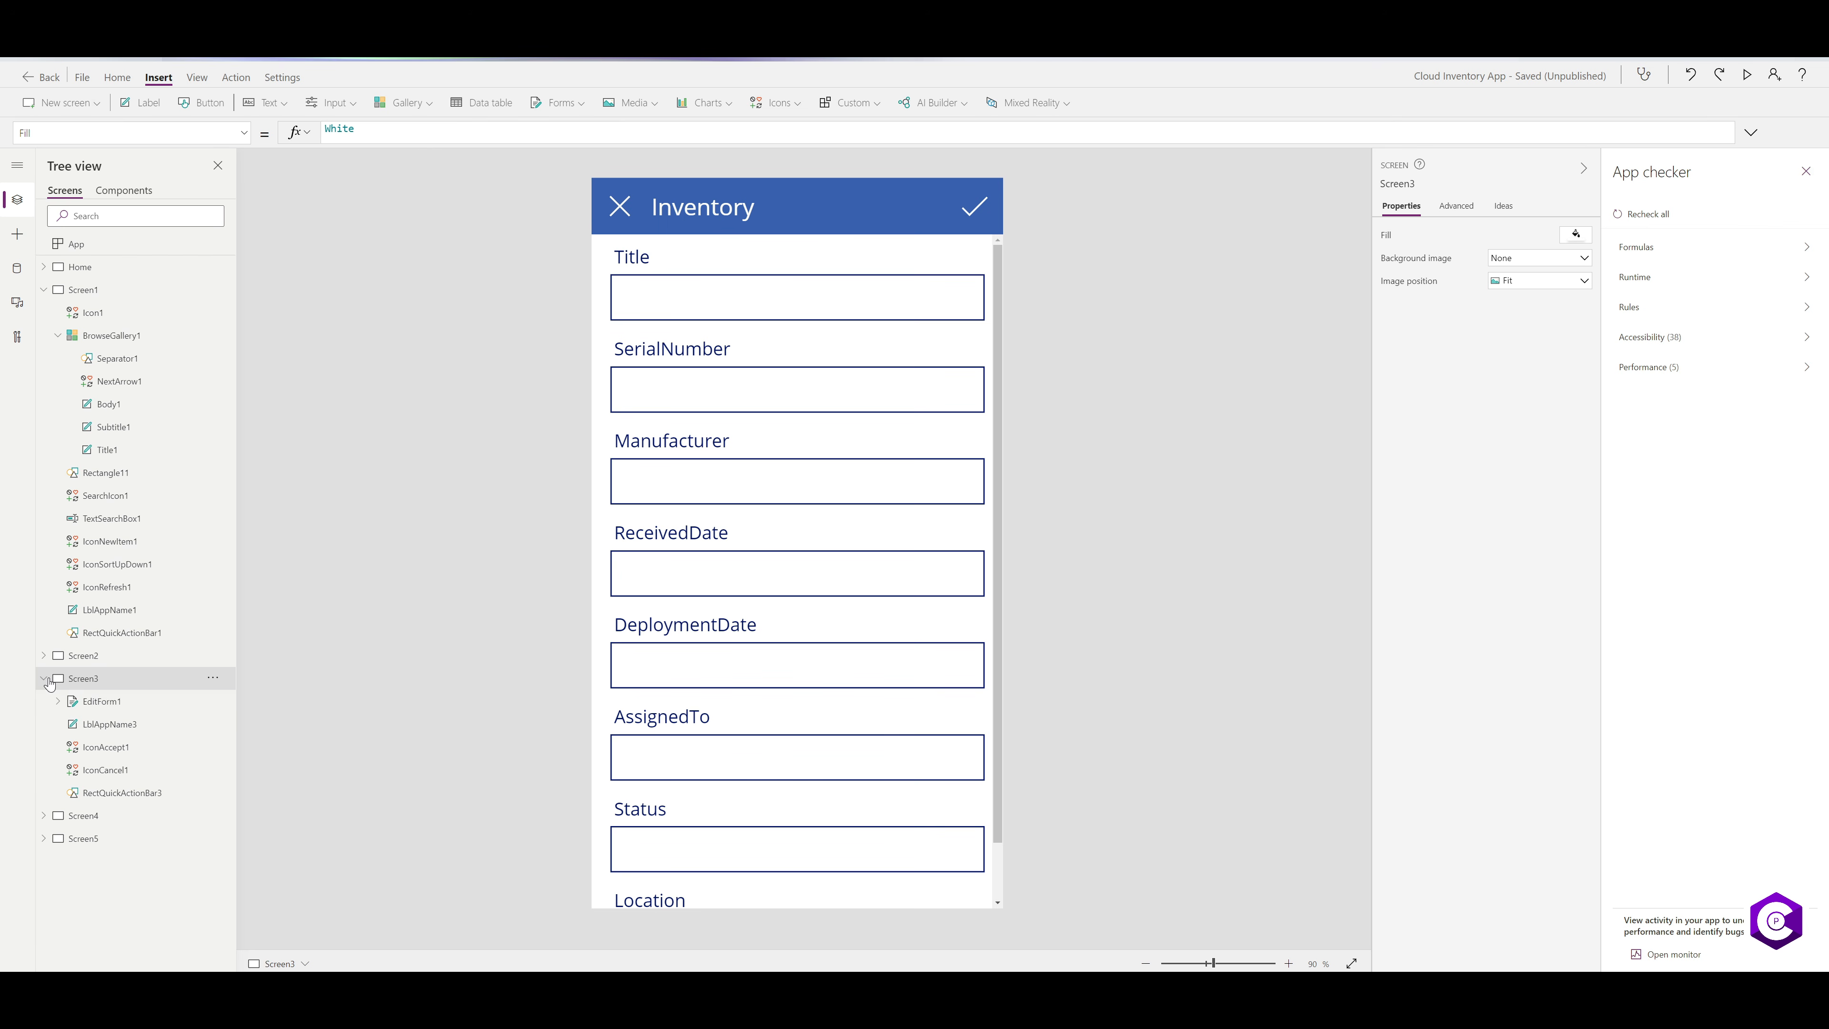
left_click(105, 707)
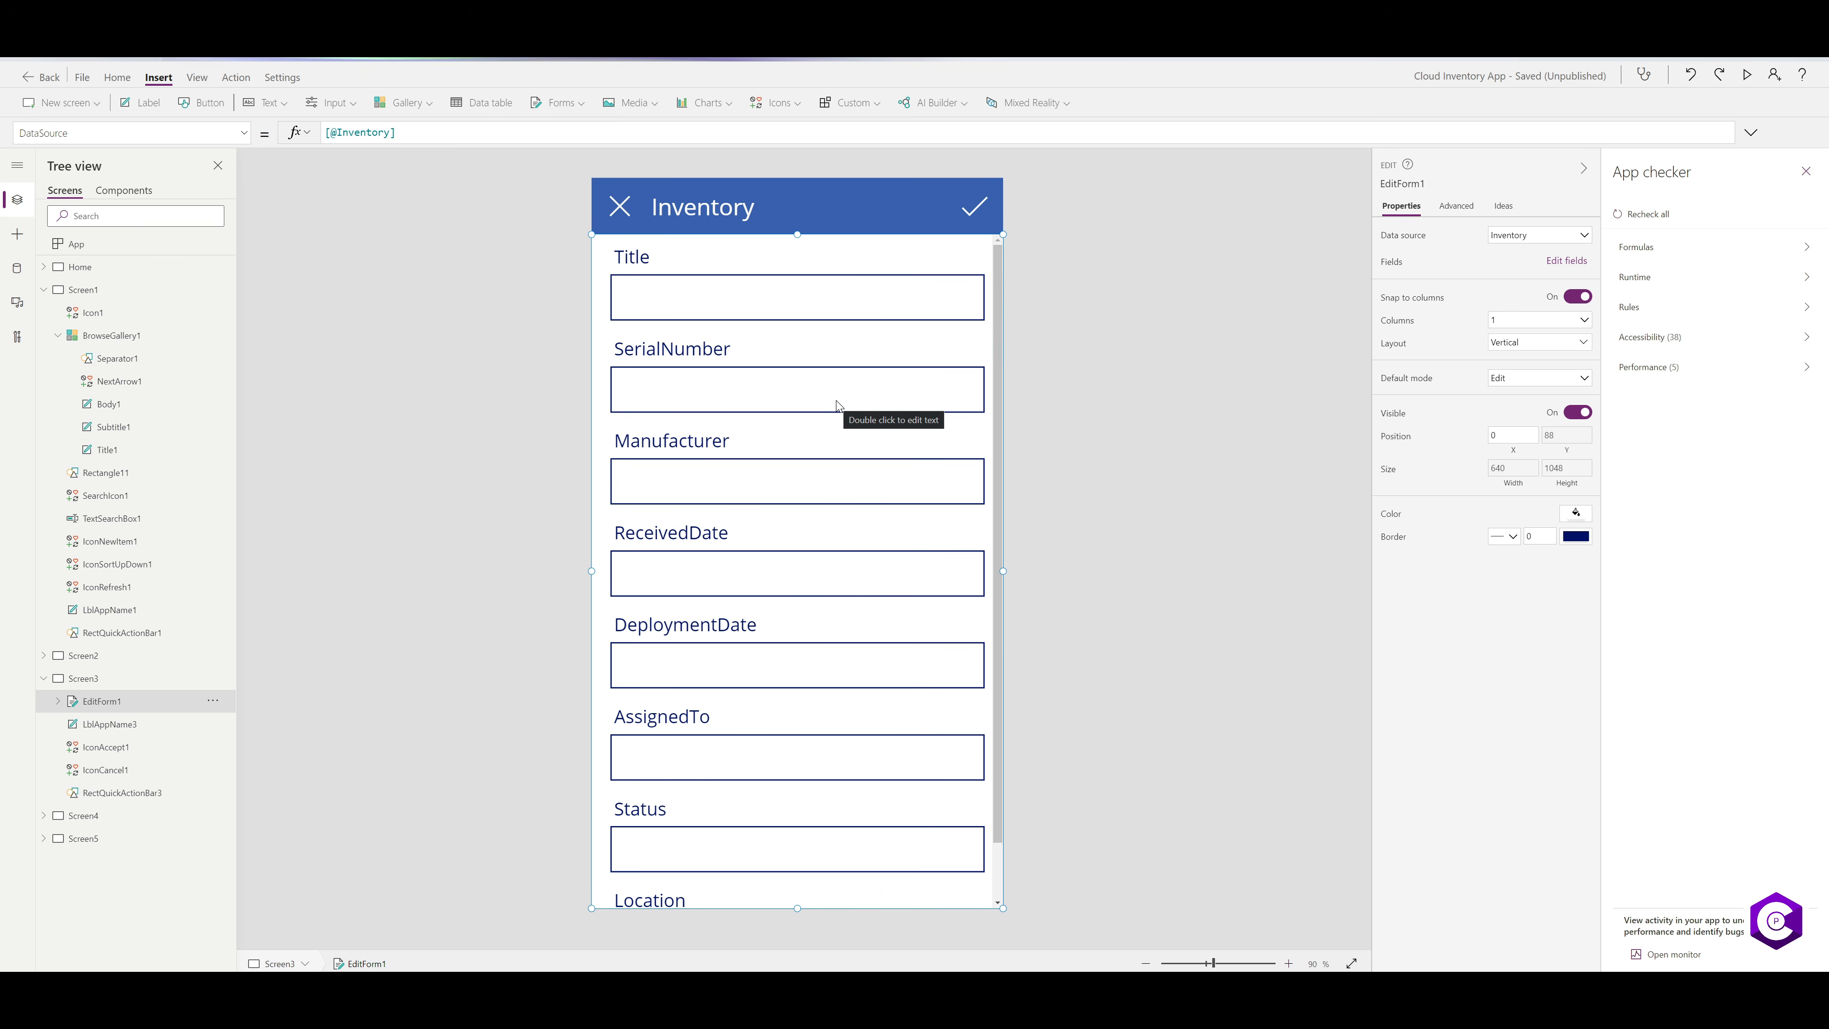
left_click(661, 394)
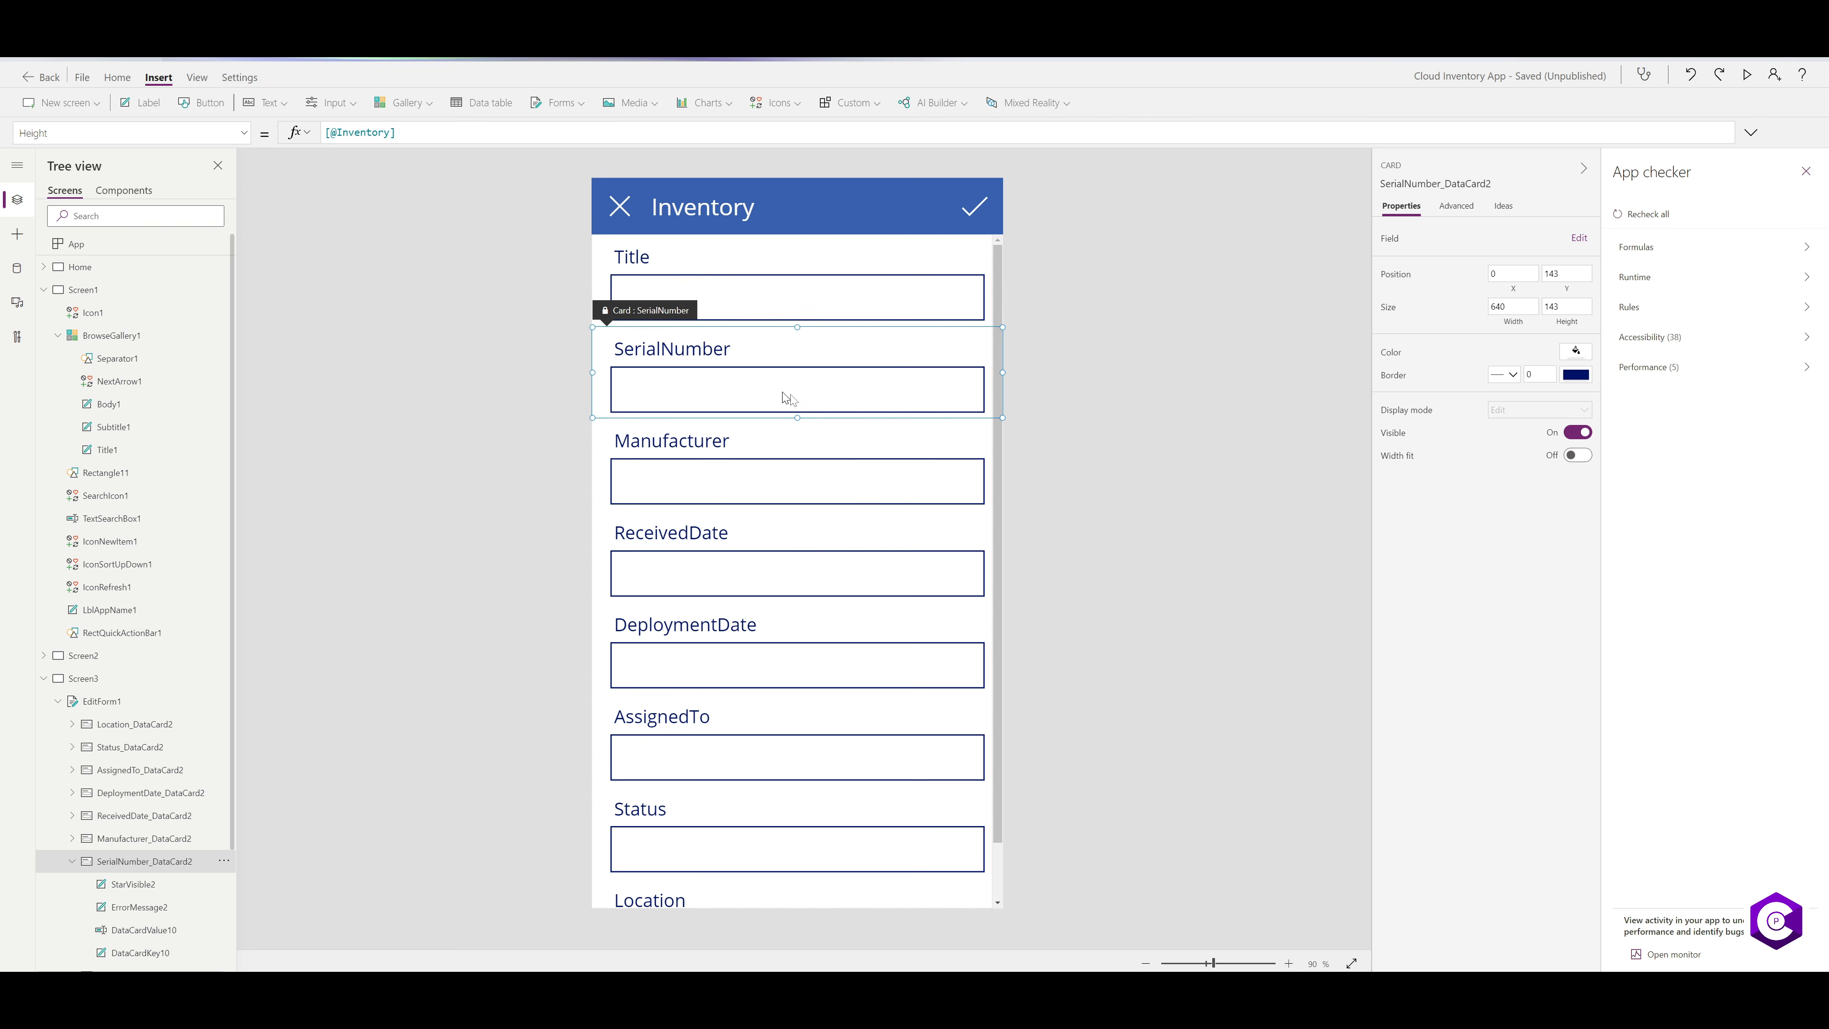
left_click(749, 391)
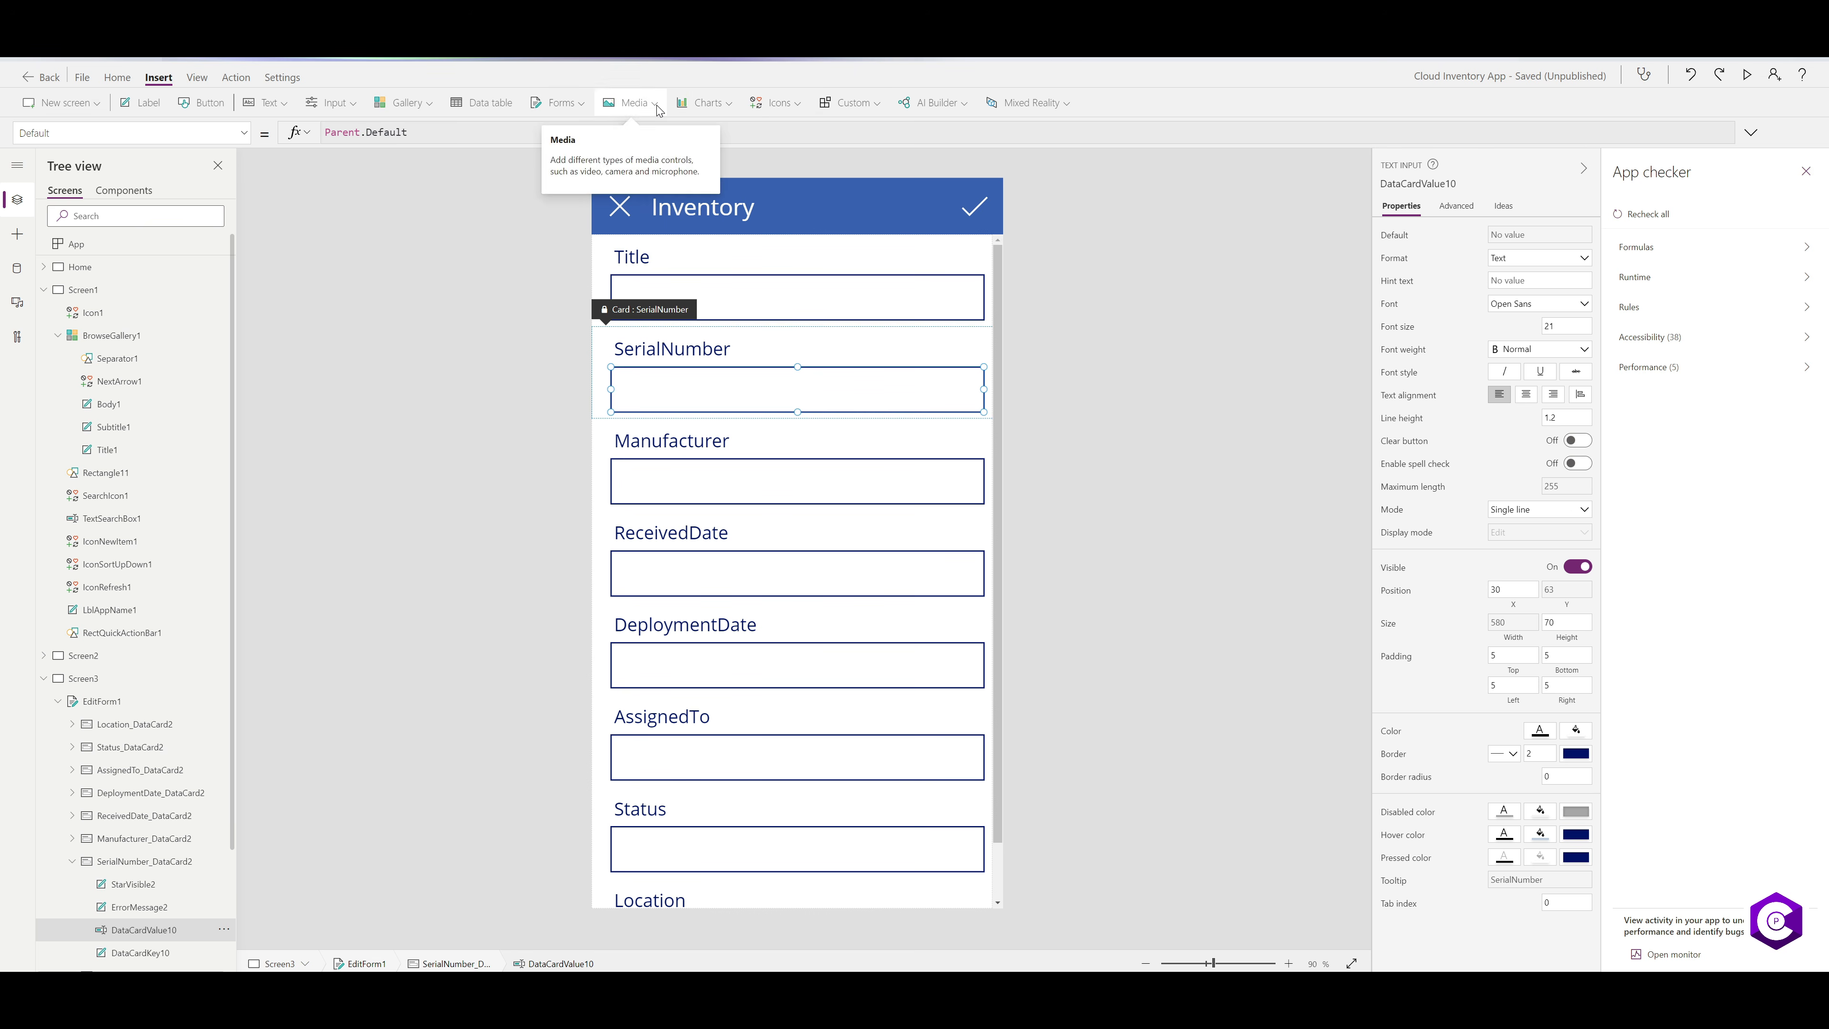
left_click(632, 104)
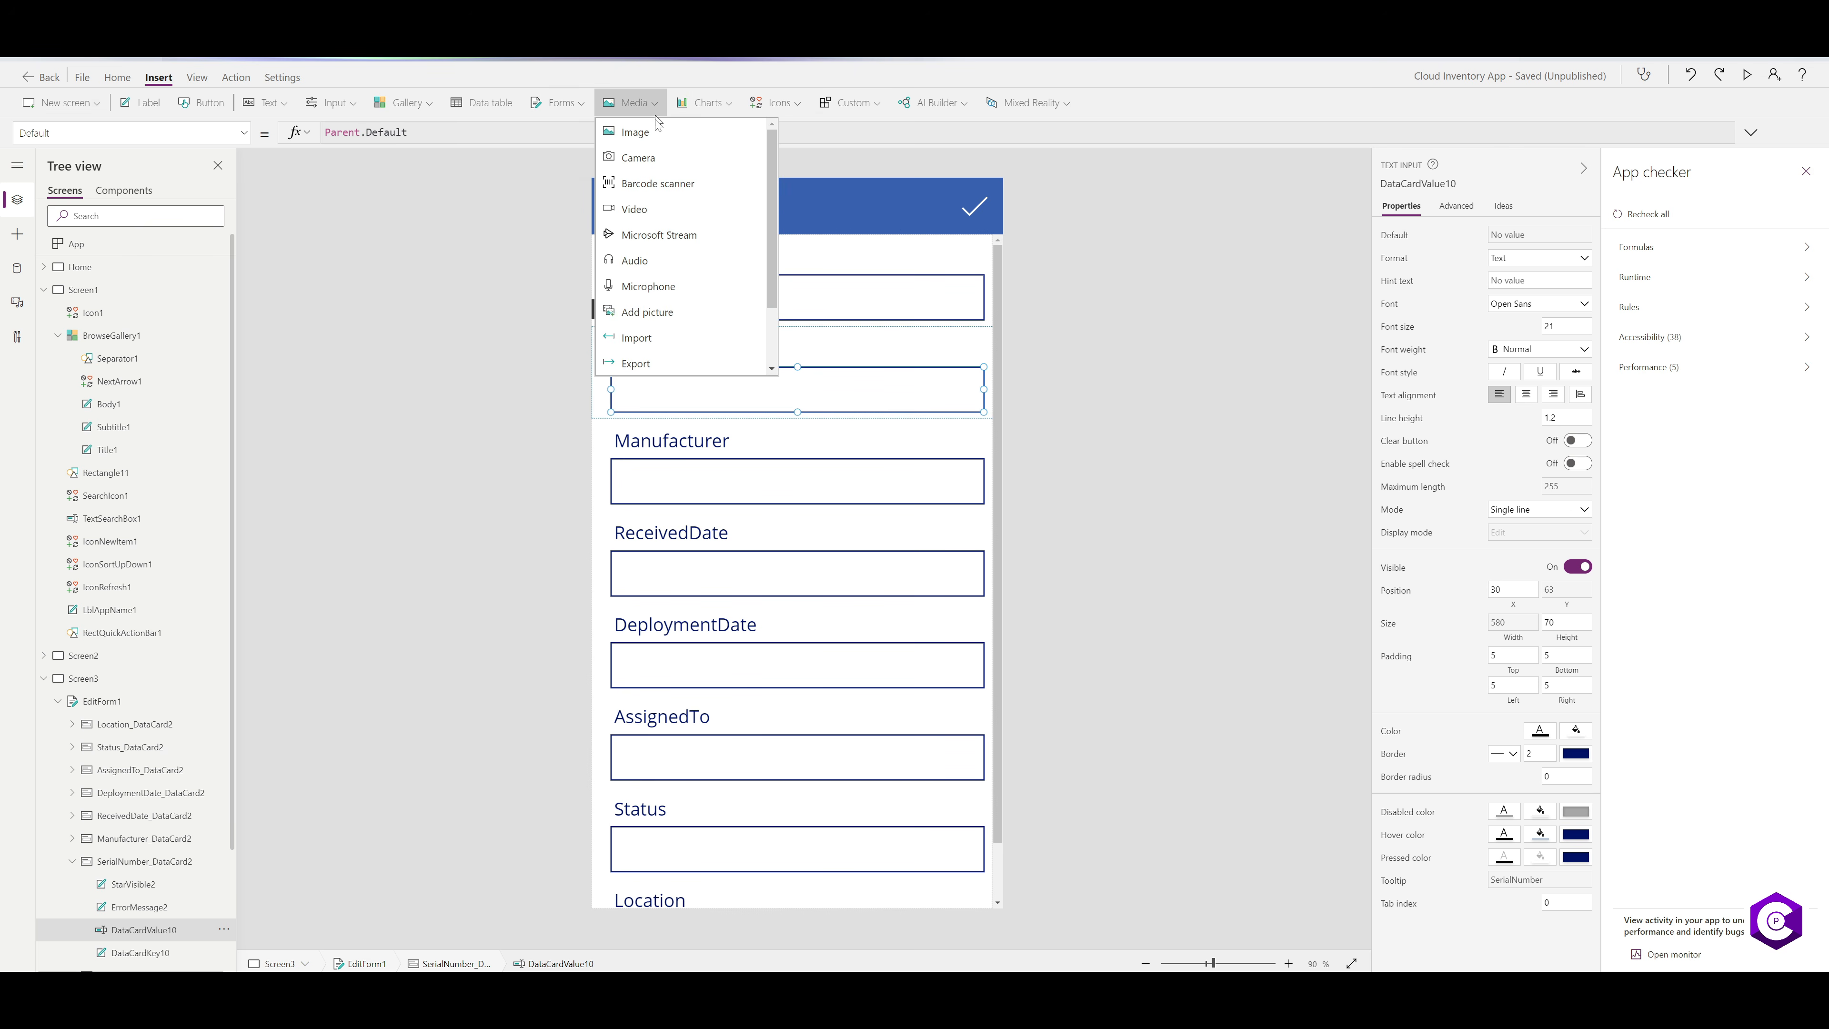
left_click(685, 186)
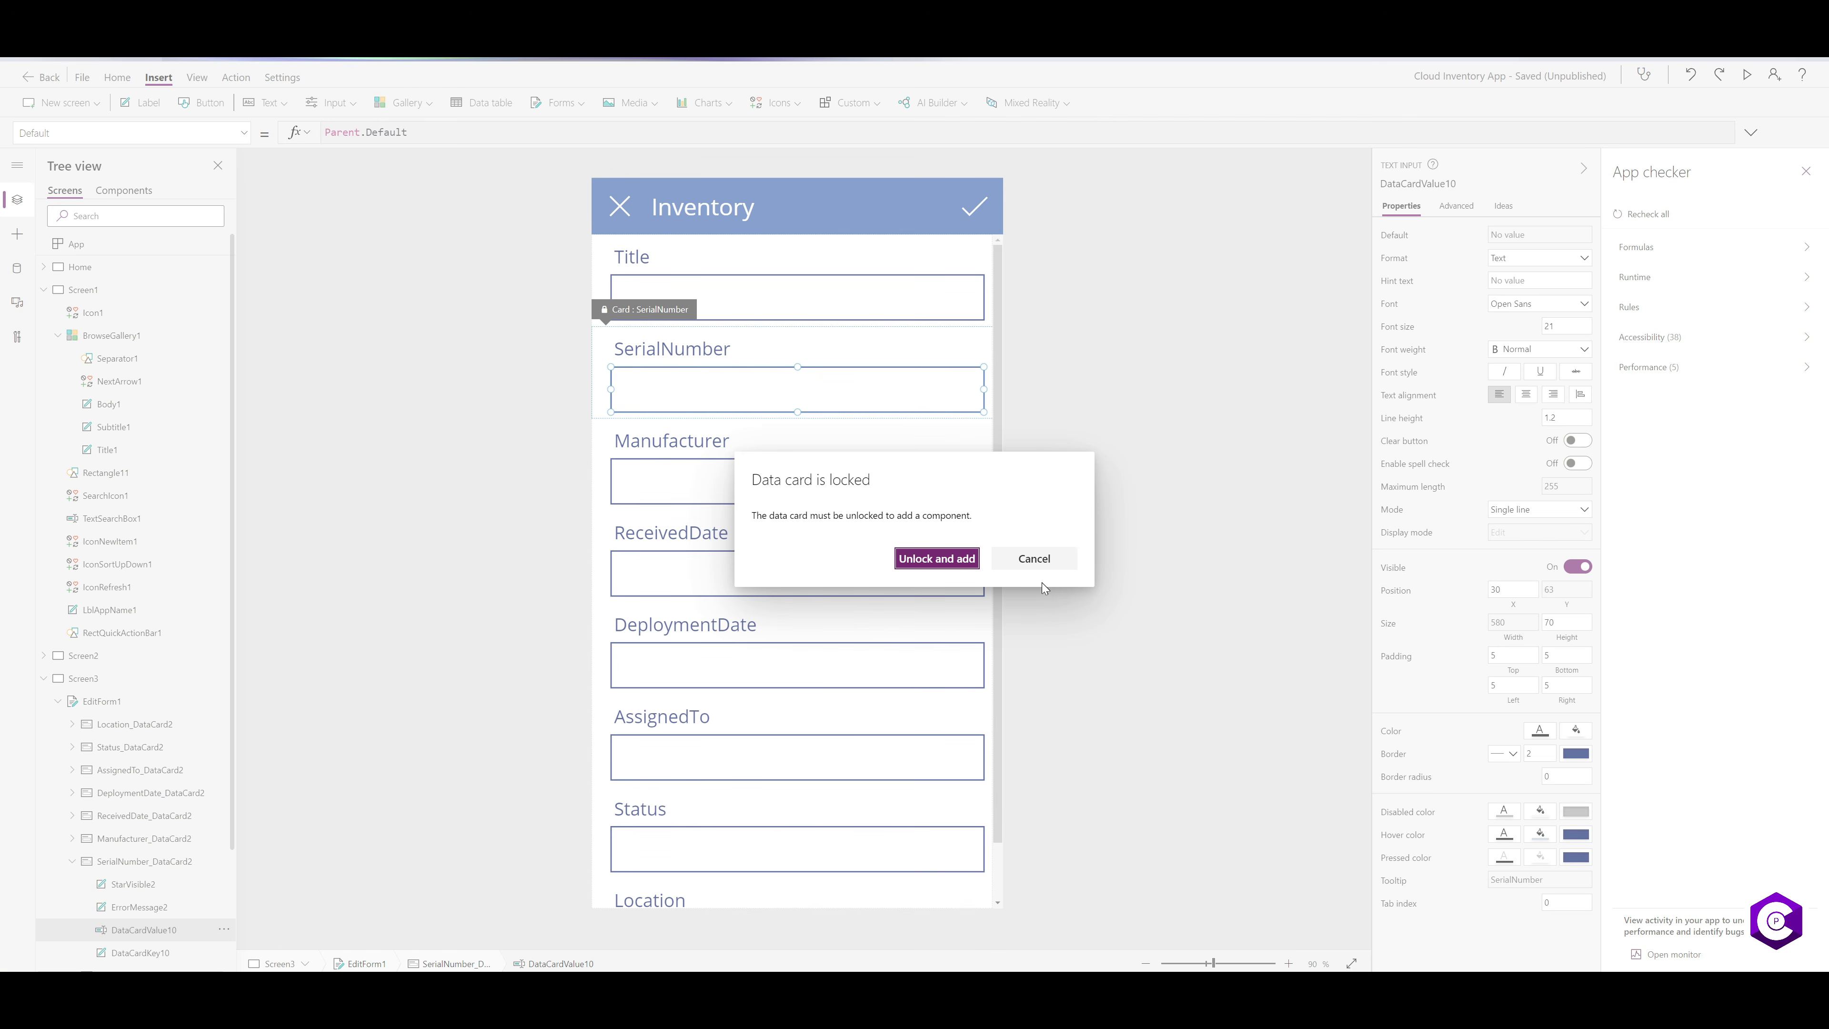
left_click(936, 559)
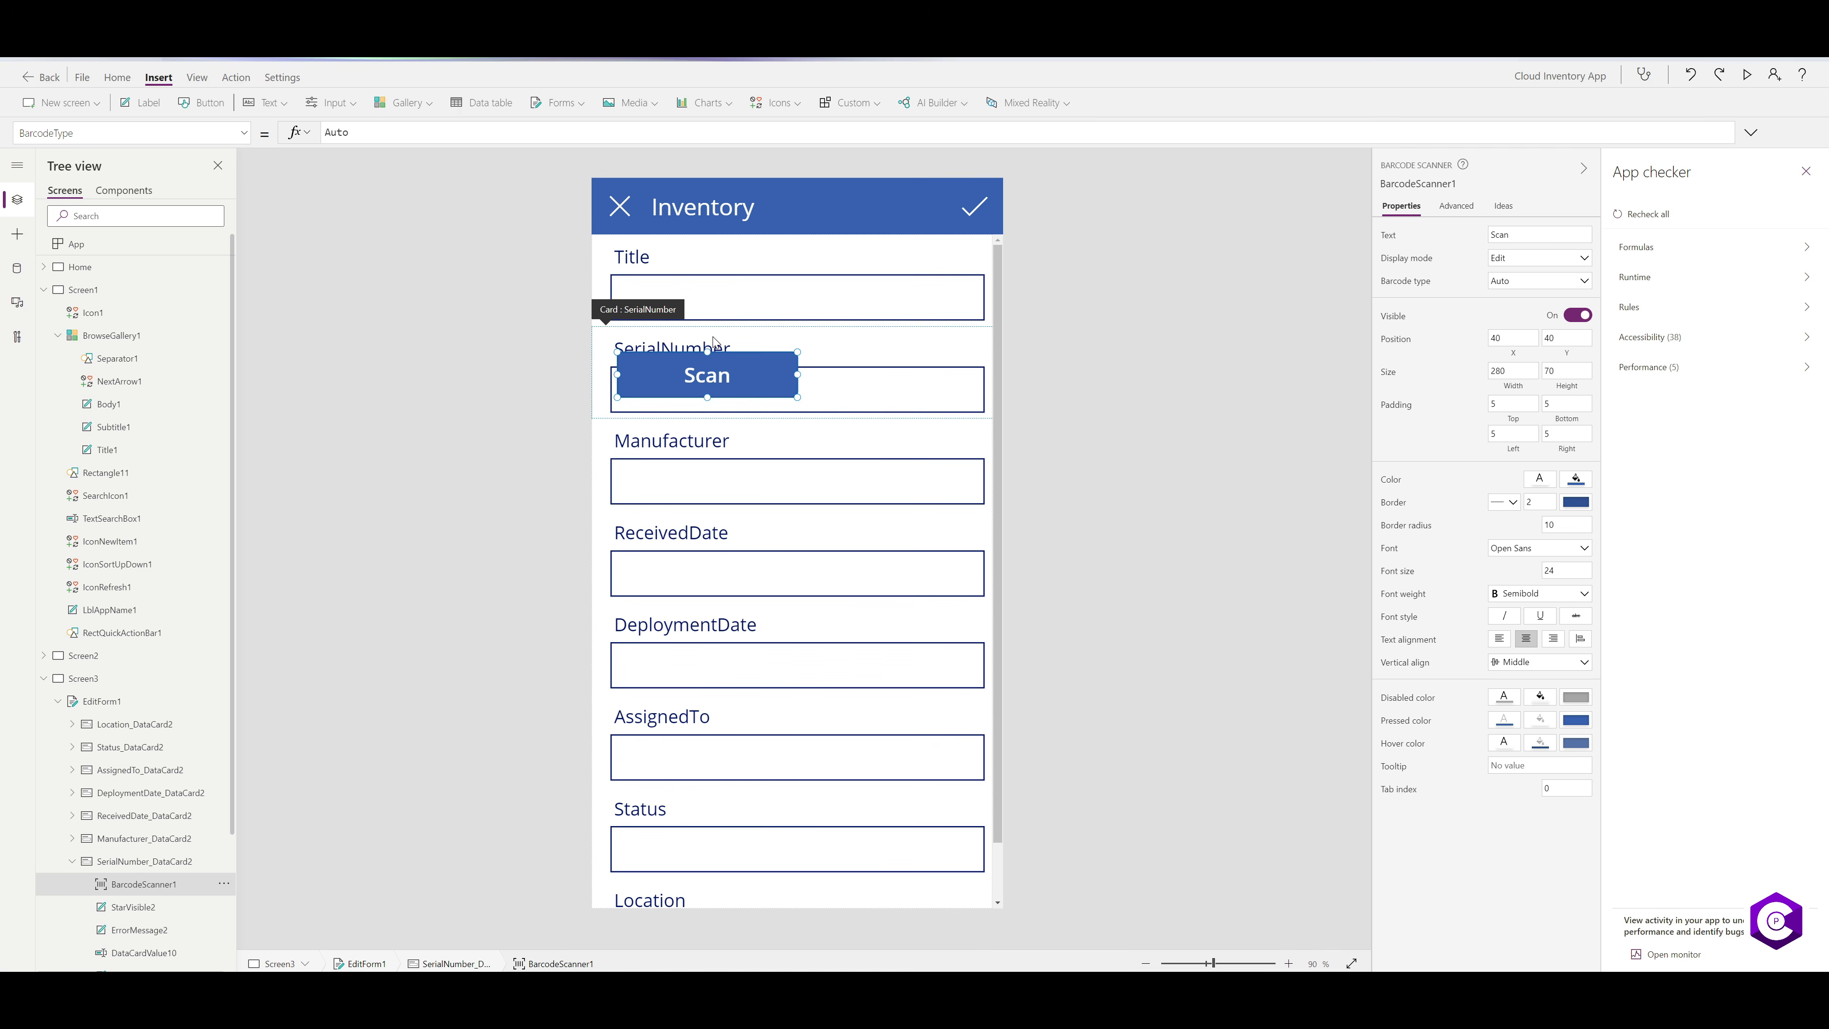
left_click_drag(711, 376, 886, 379)
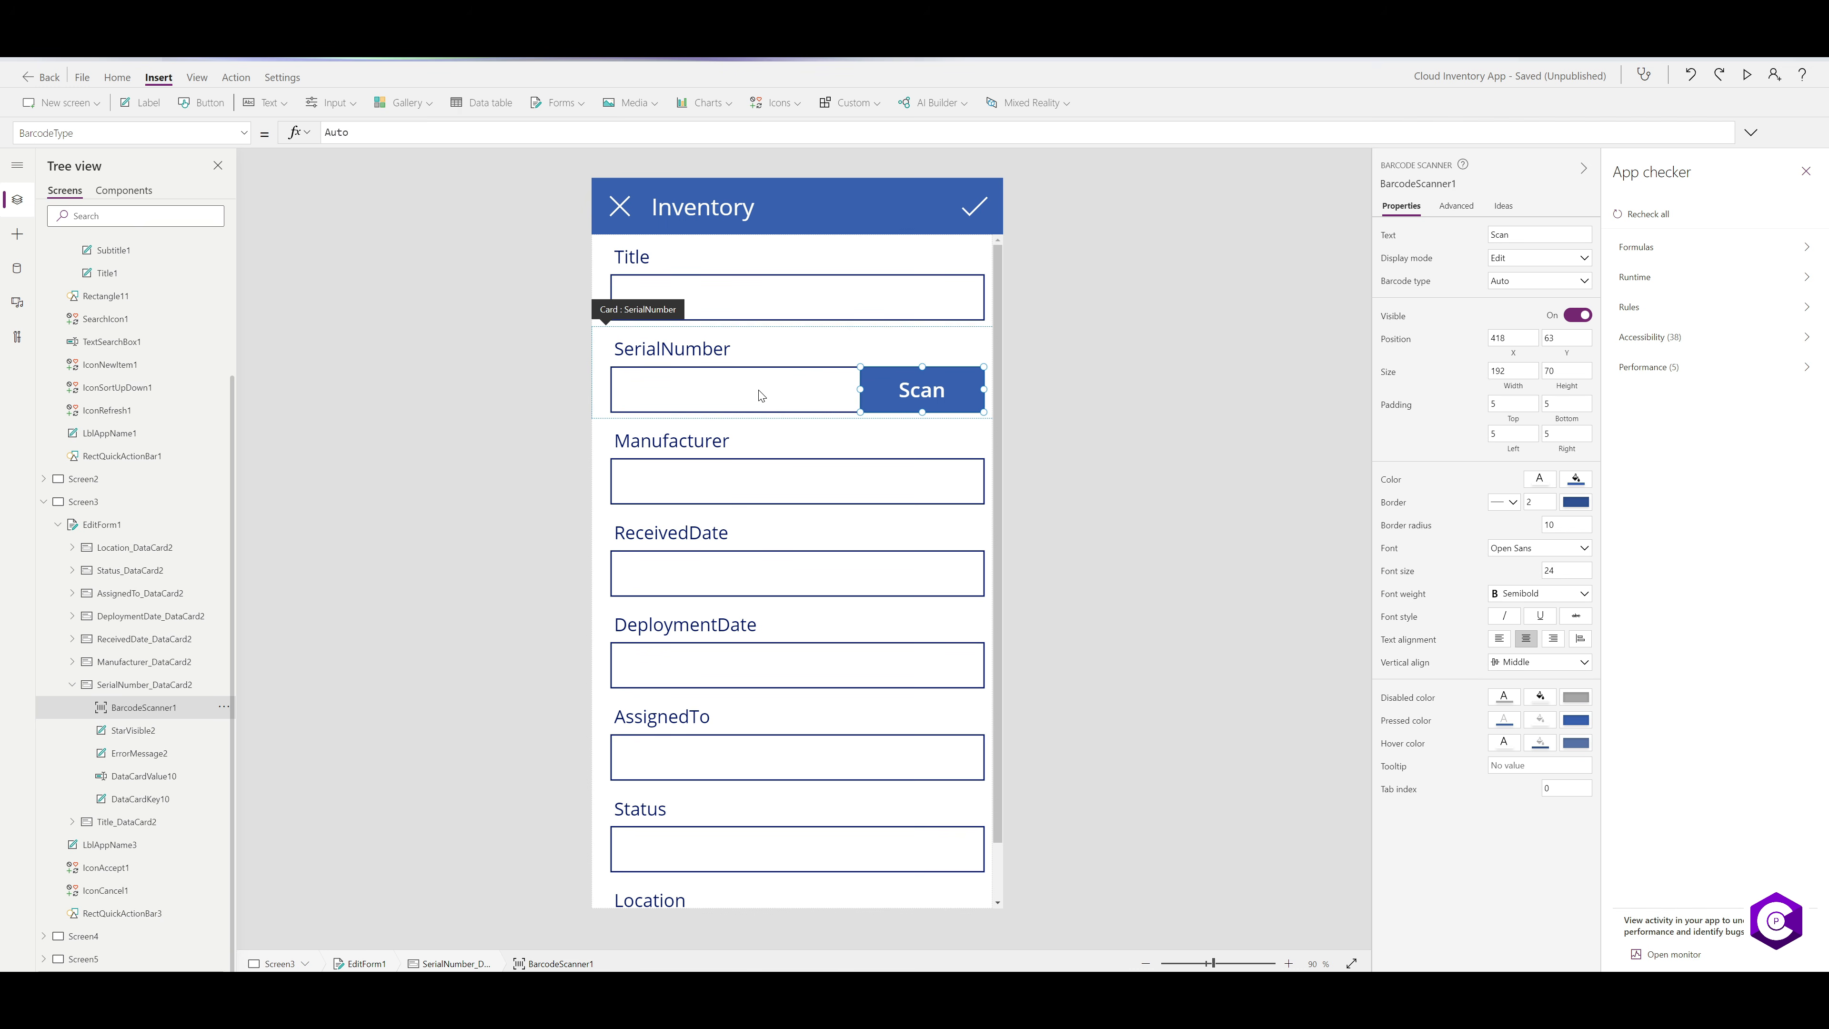
- Replace the Default formula of the SerialNumber card's text input in Screen3 with a reference to BarcodeScanner1
left_click(727, 389)
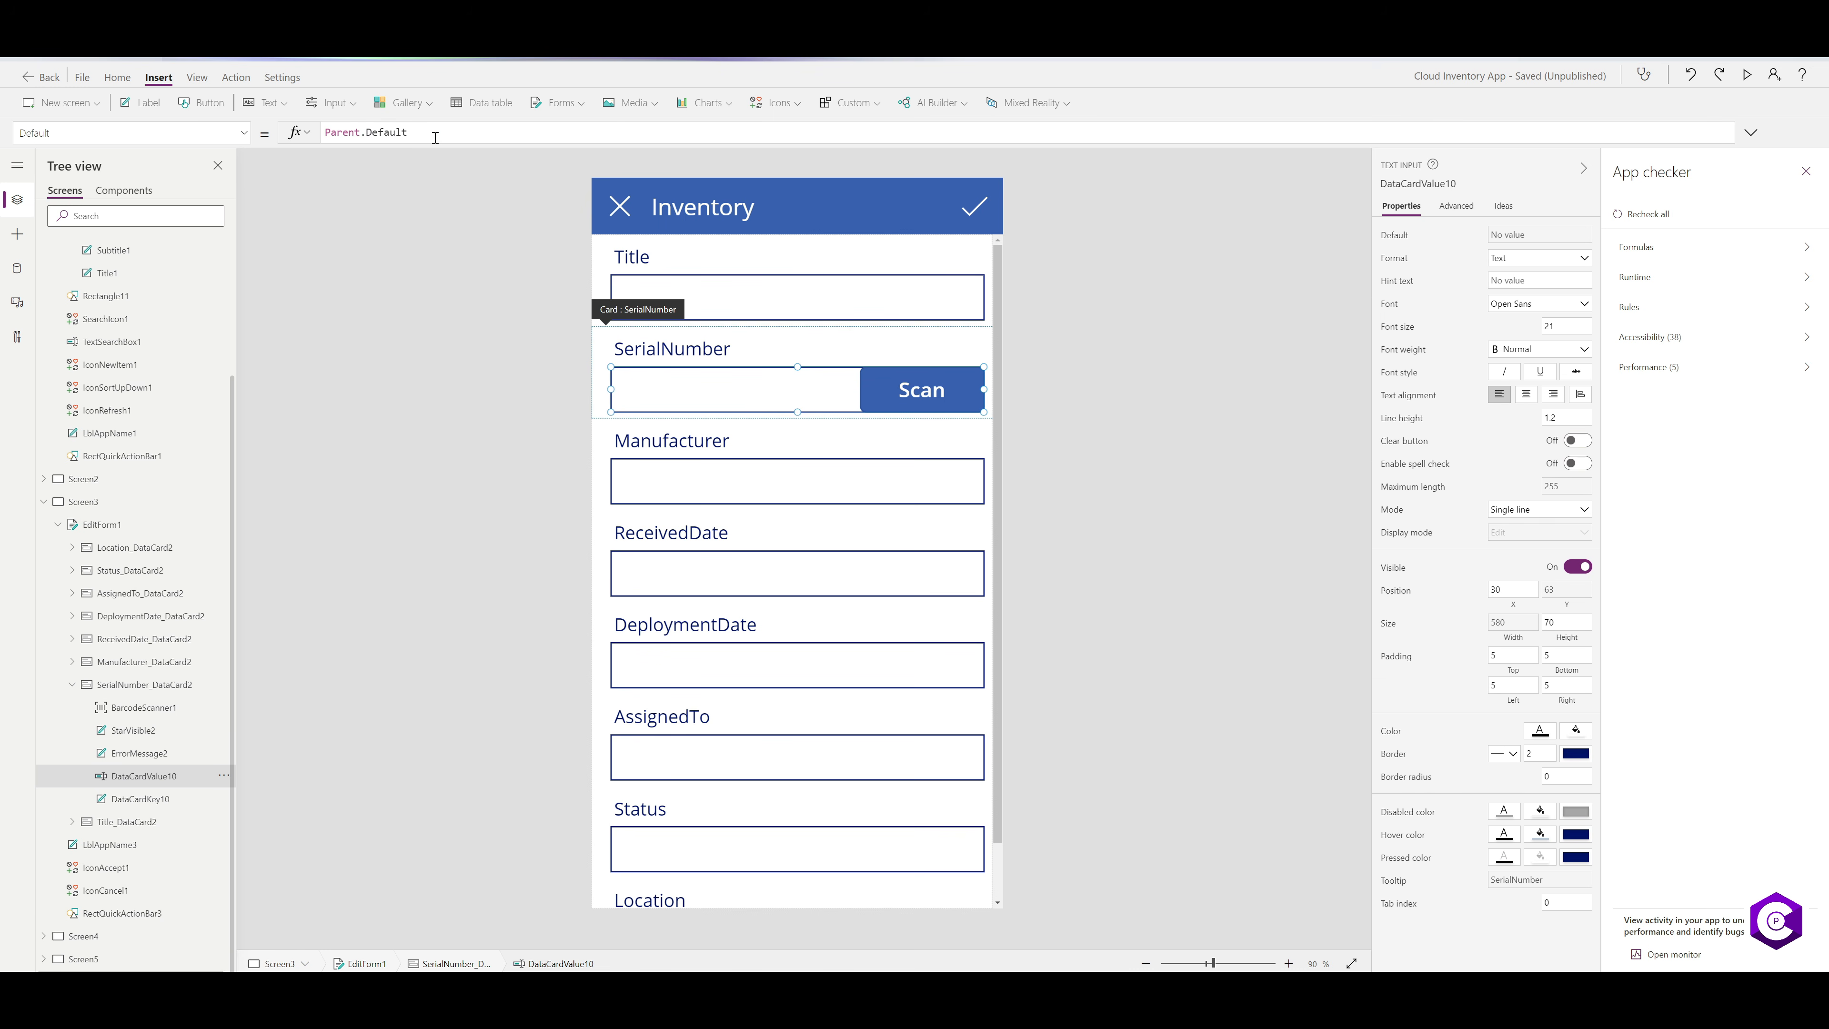
key("ctrl+a")
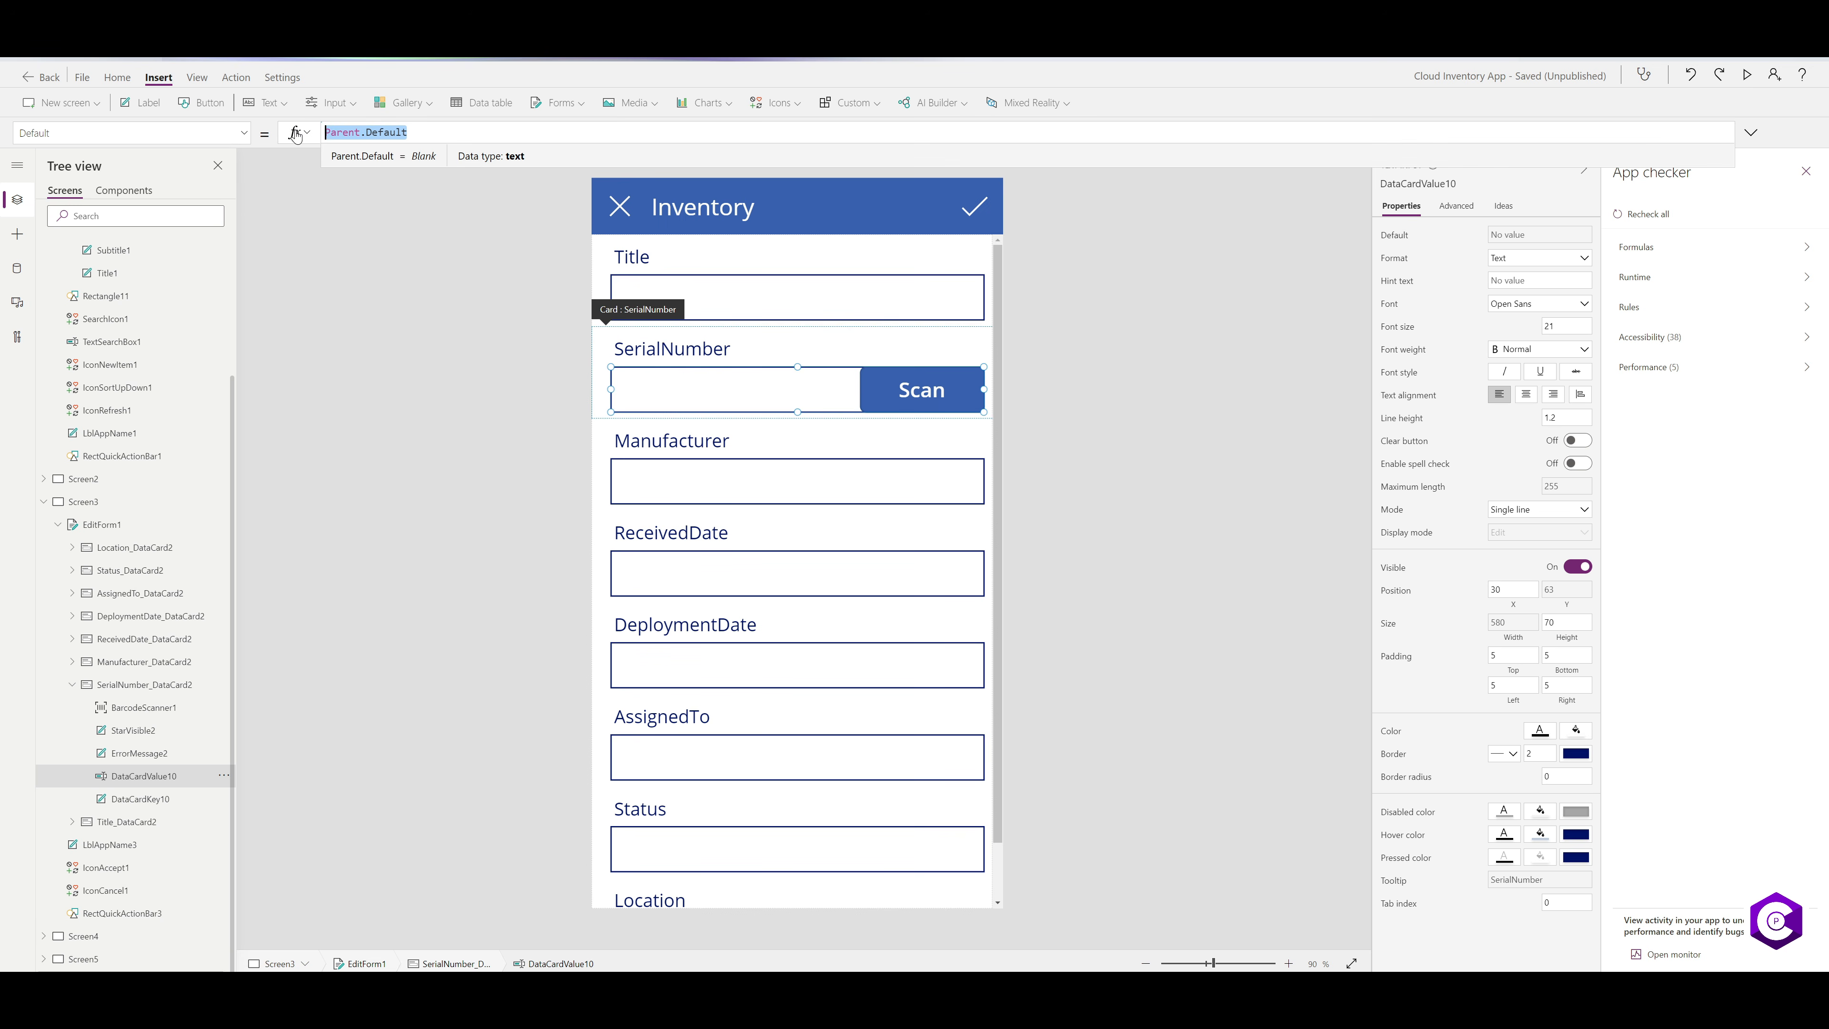
key("Delete")
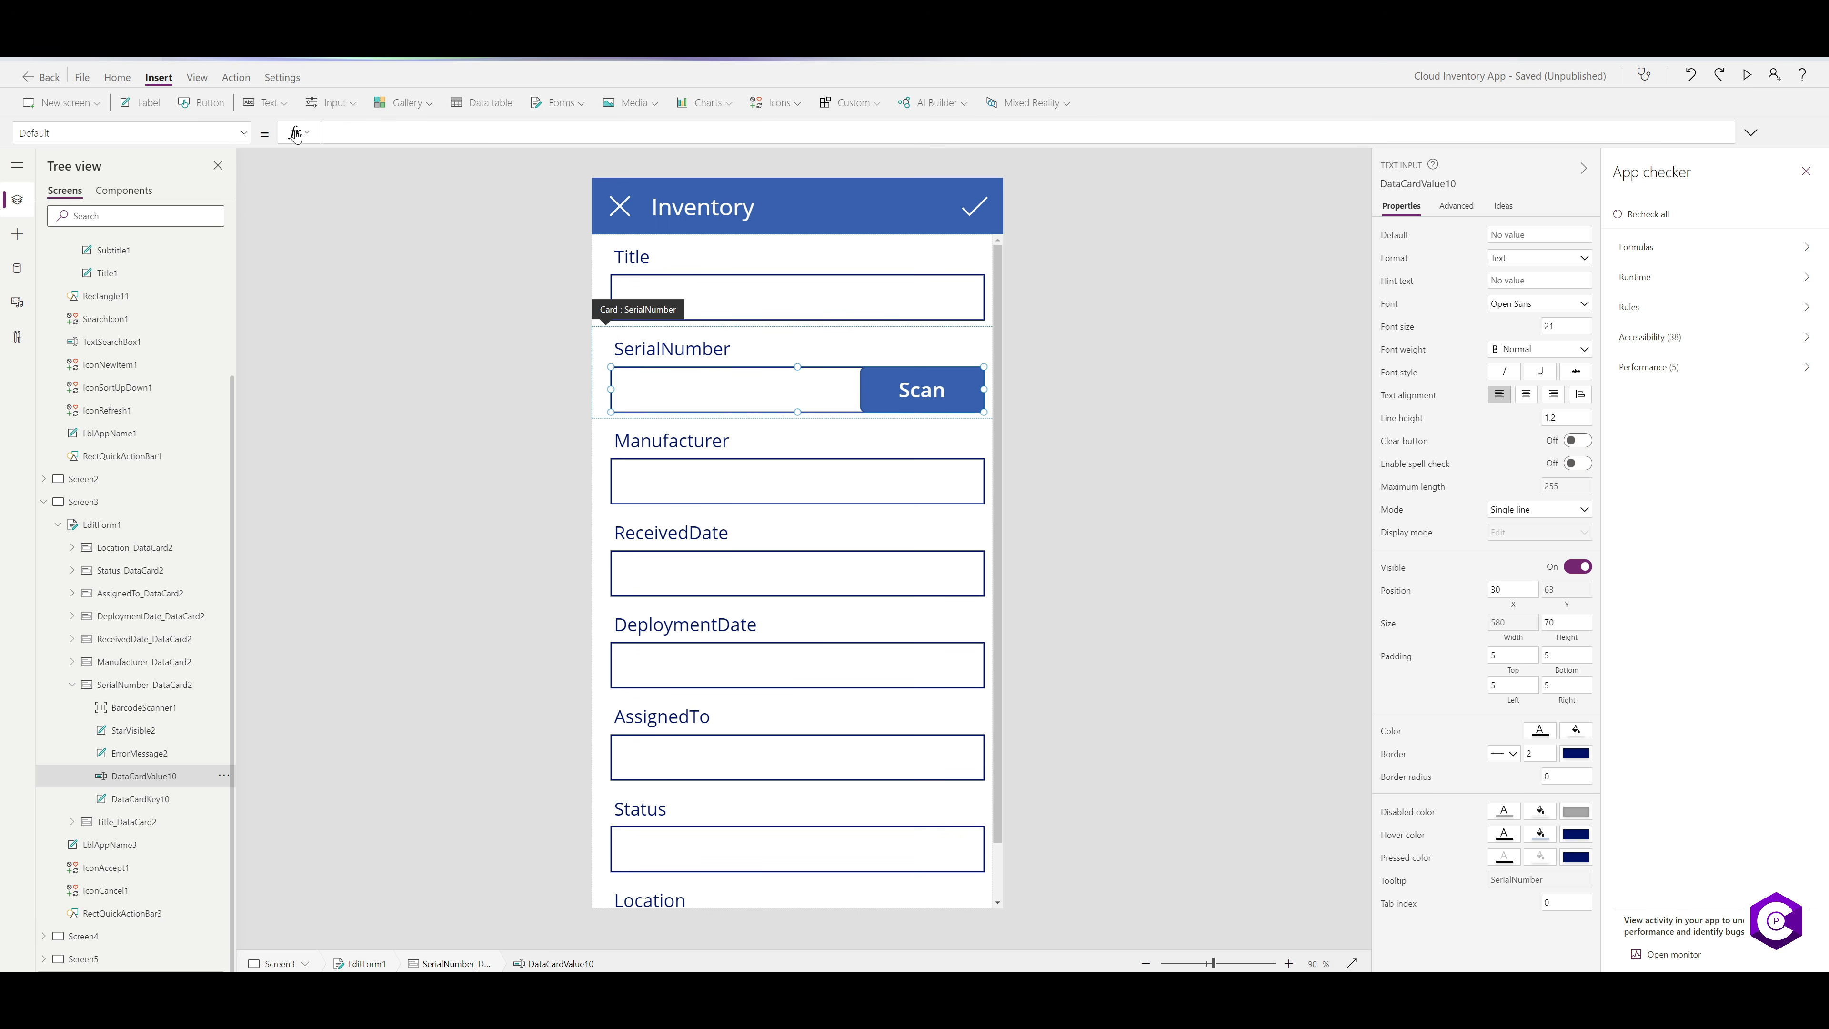
type("bar")
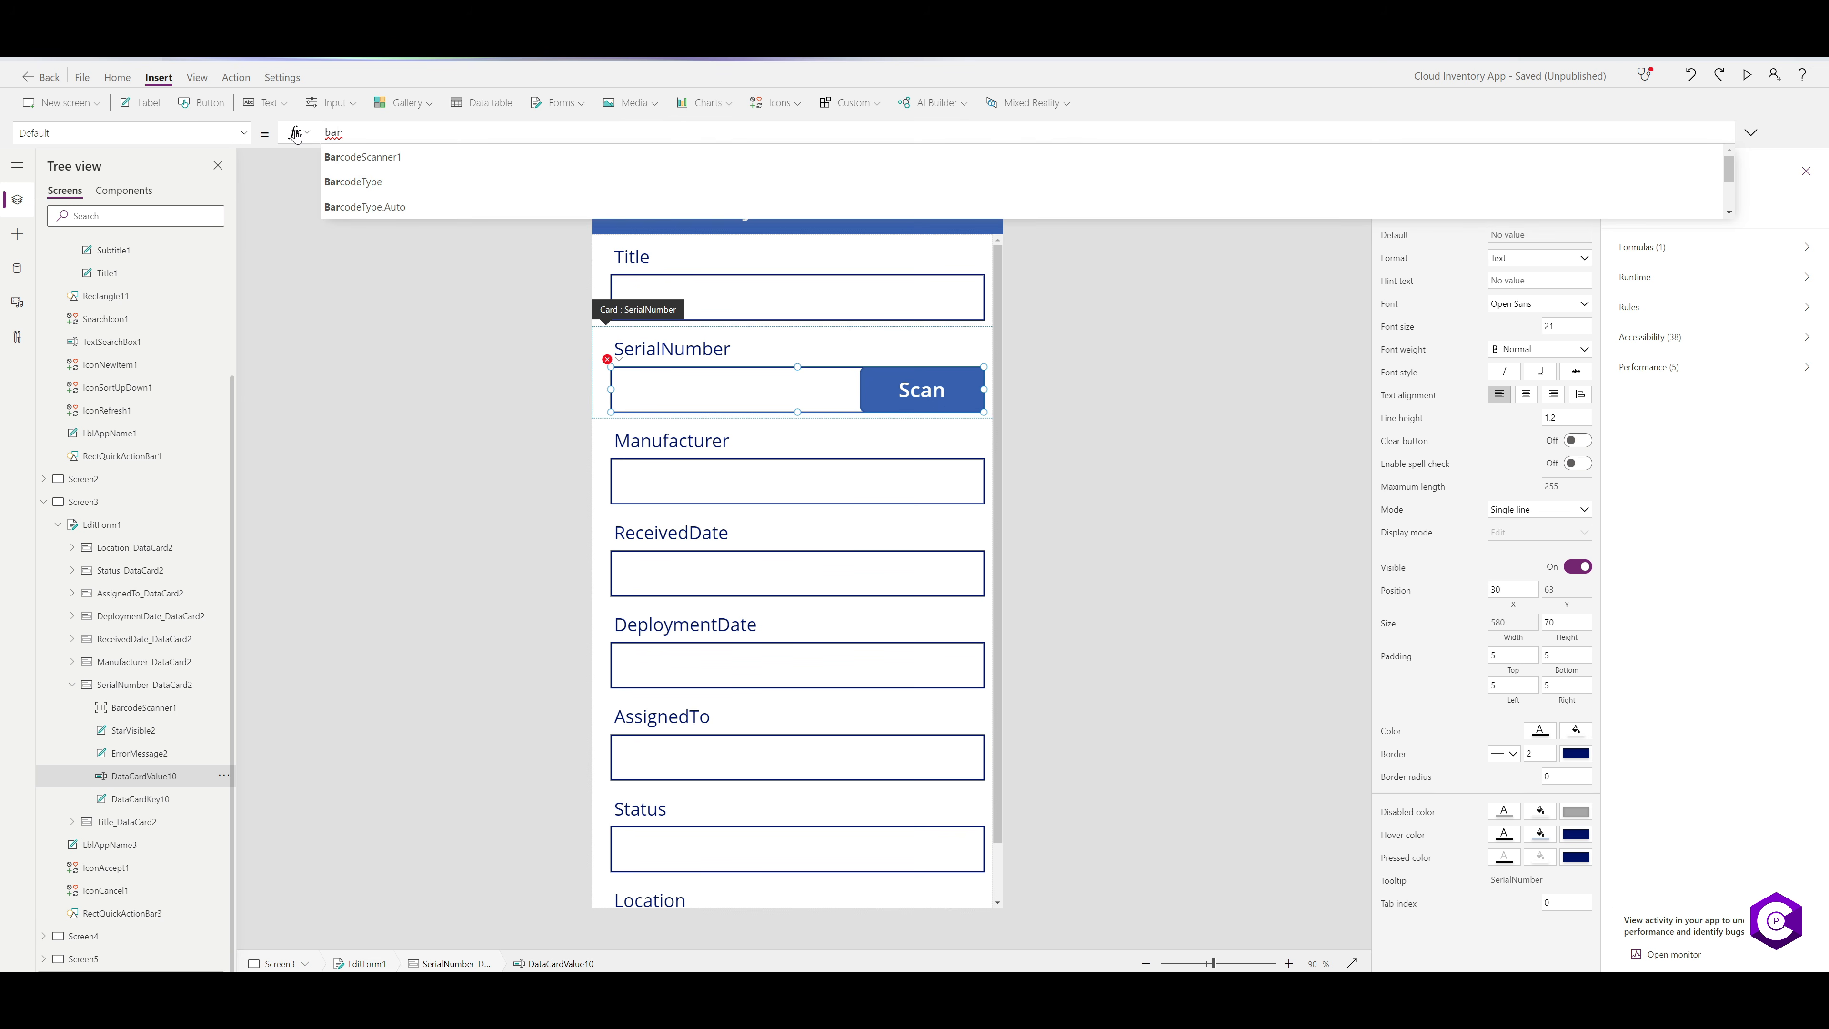
left_click(433, 156)
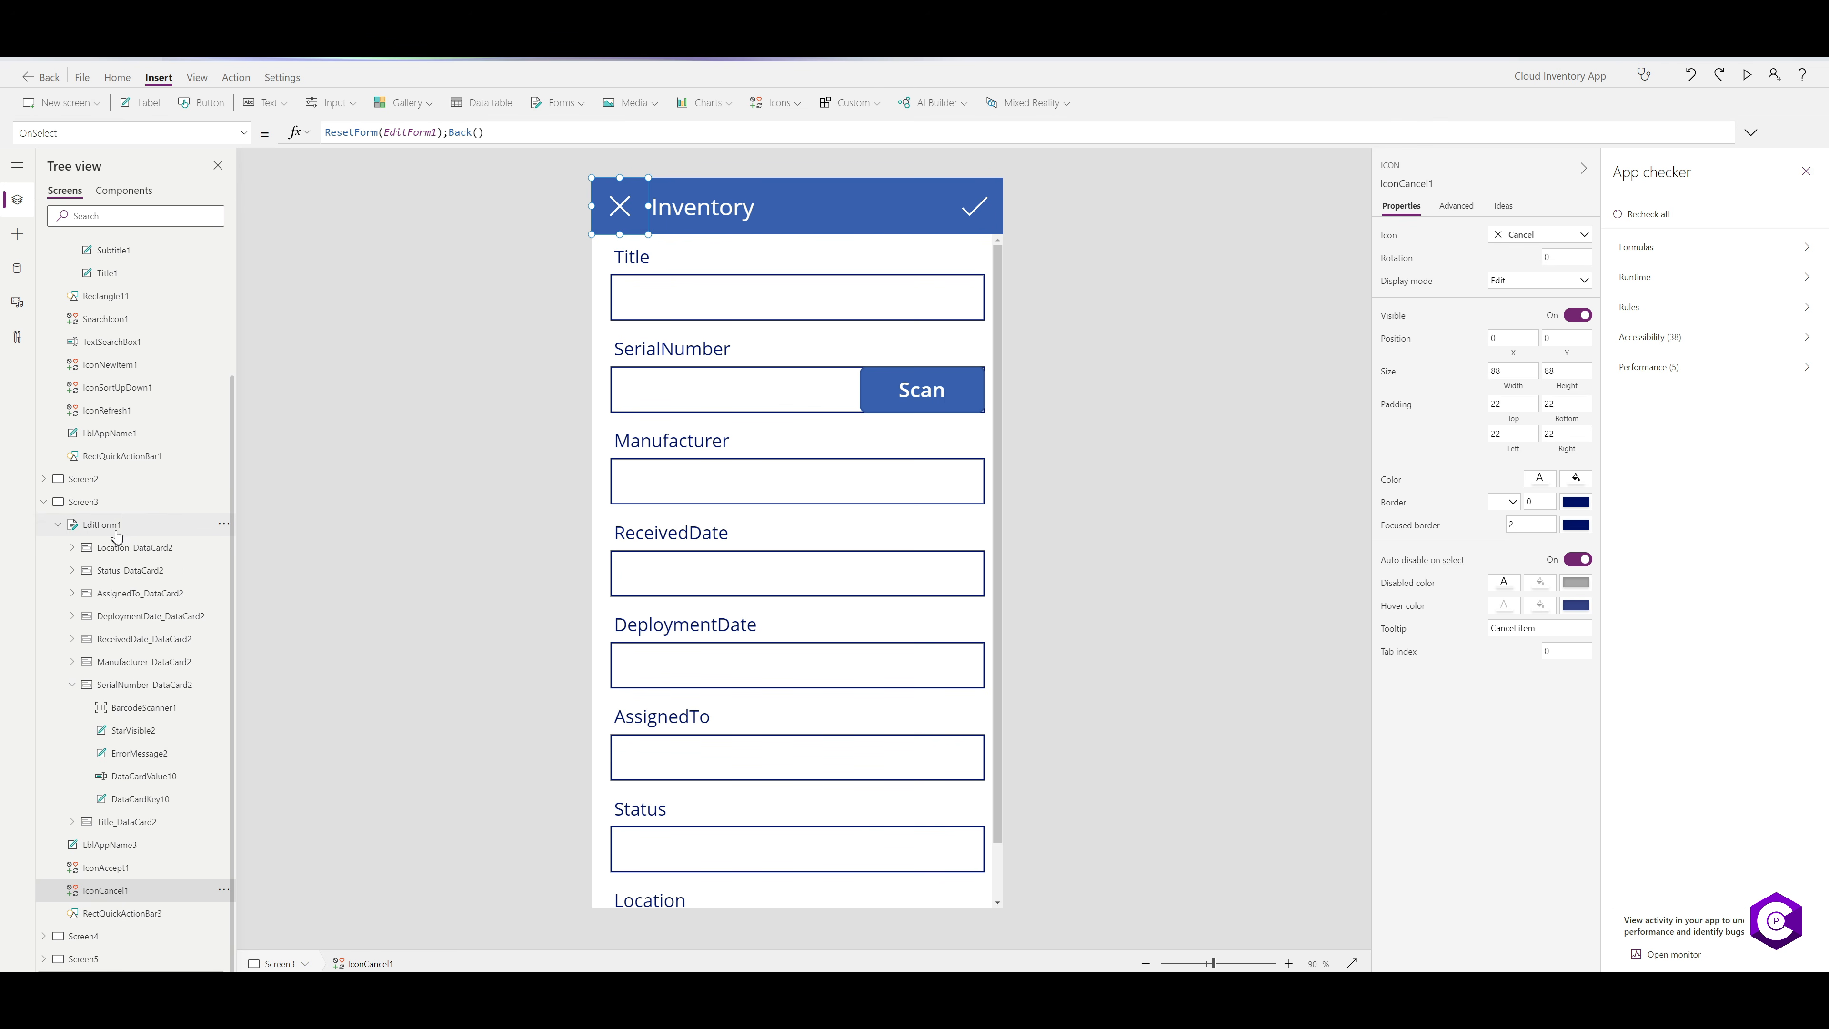
- Fill Screen3's header rectangle, RectQuickActionBar3, with the standard purple
left_click(121, 913)
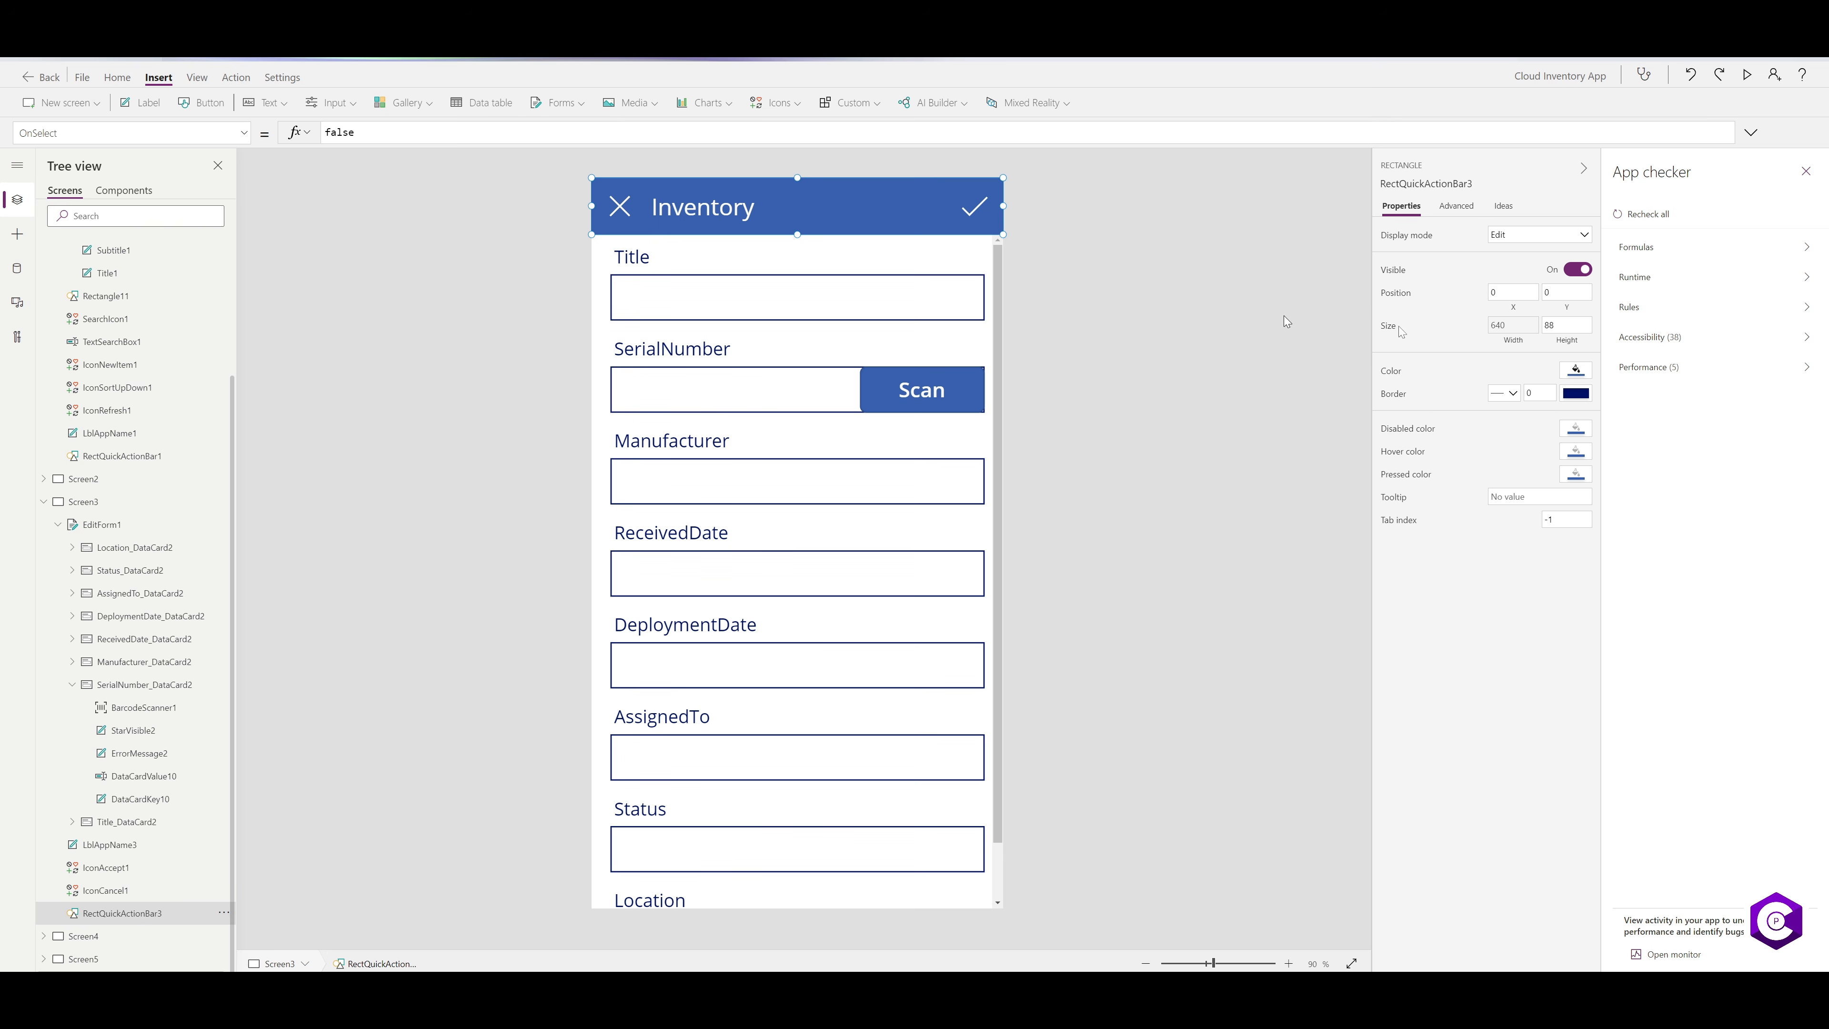
left_click(1575, 371)
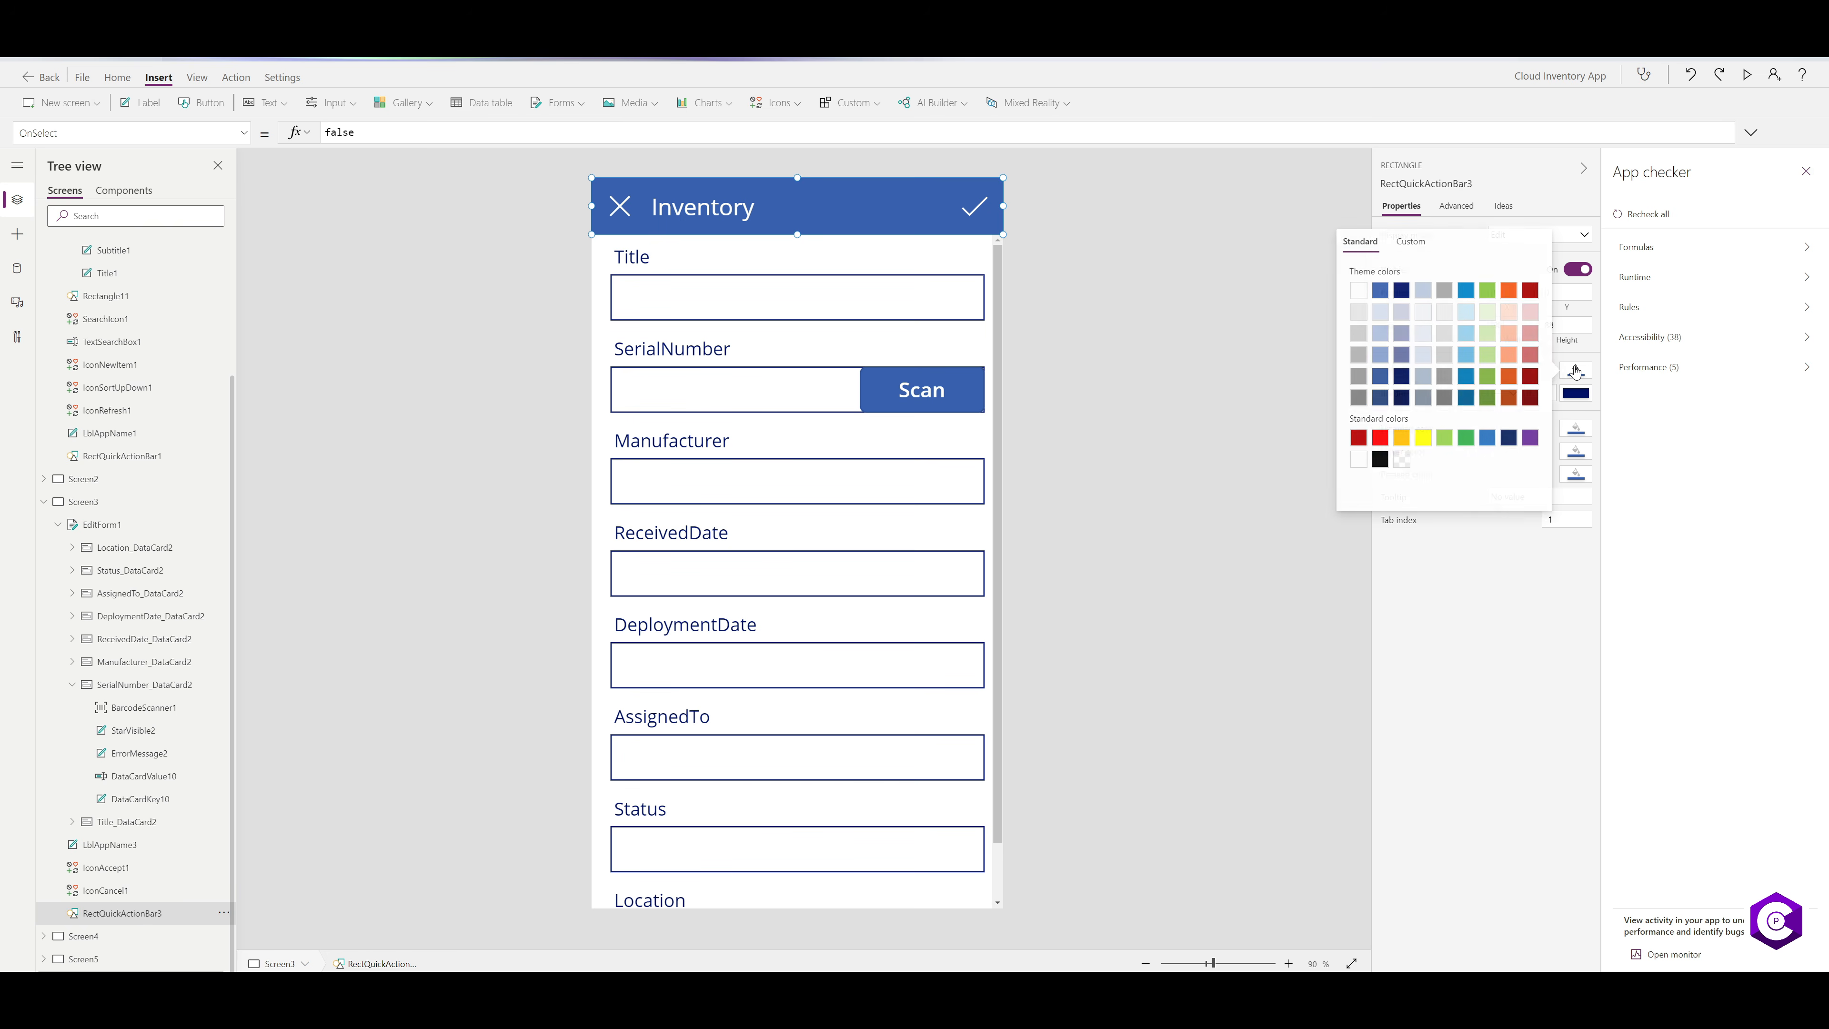
left_click(1528, 437)
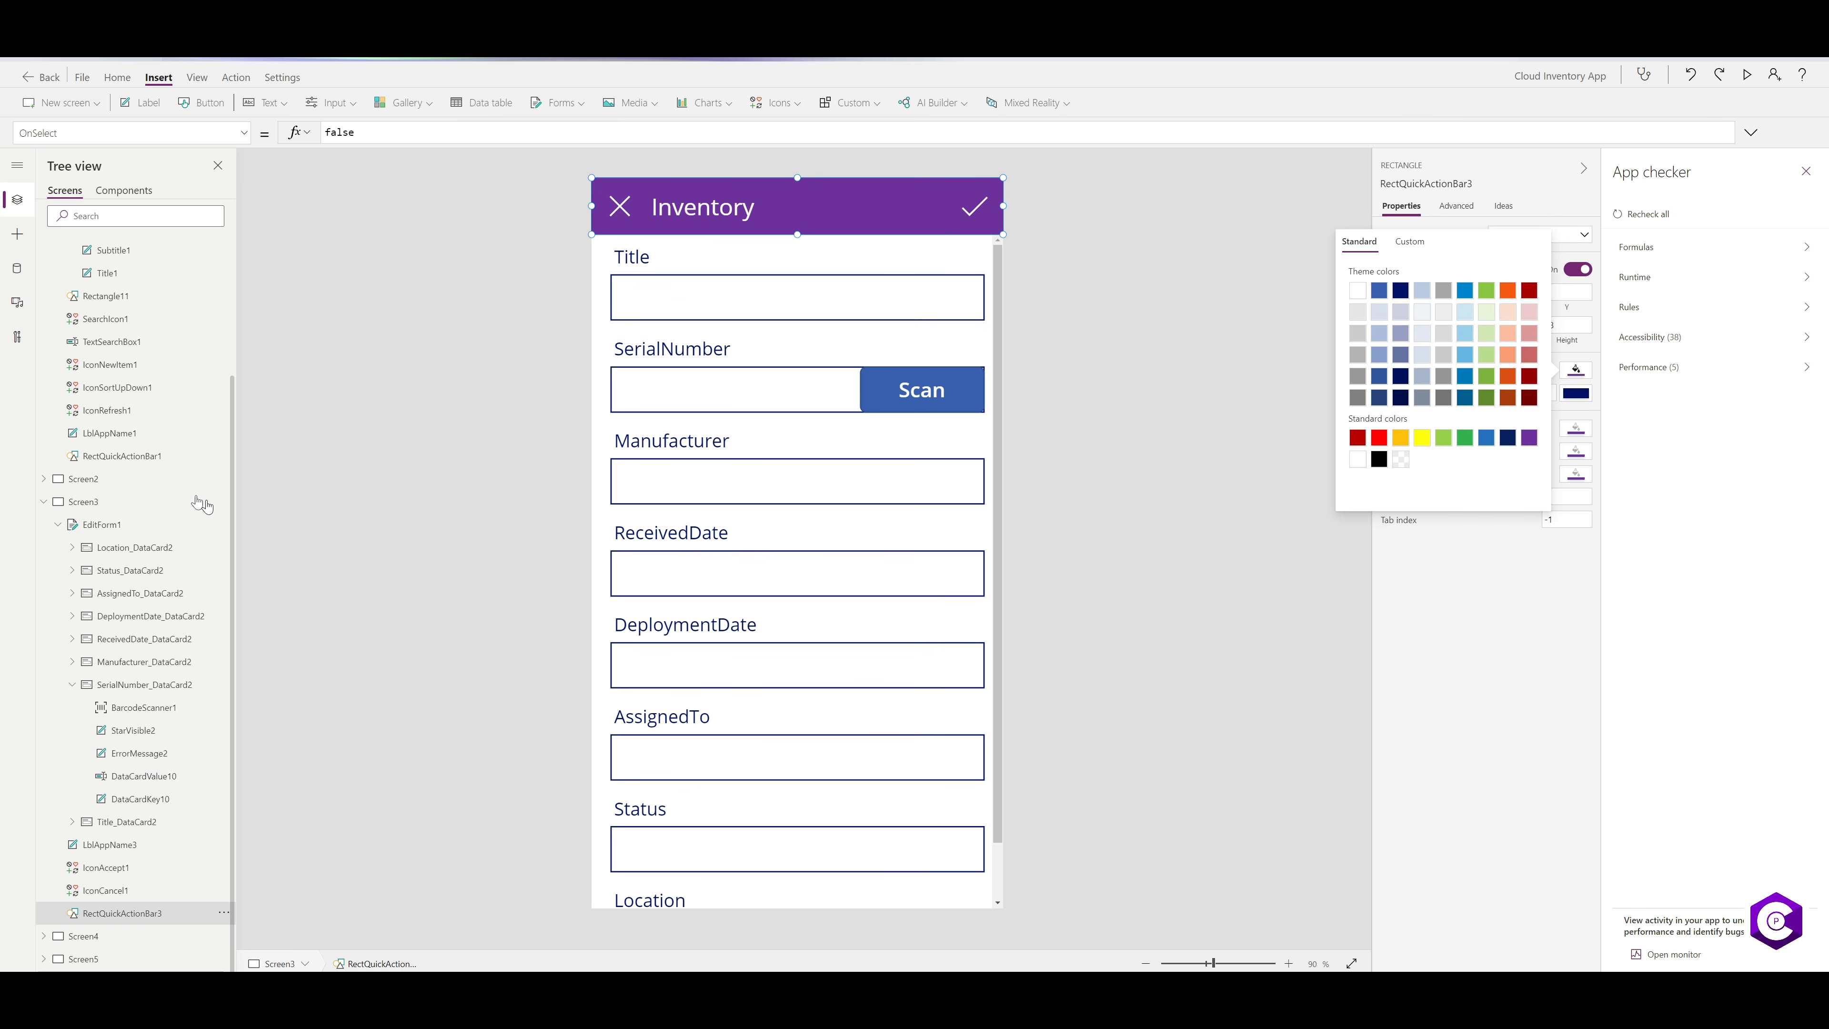
- Fill Screen1's header rectangle, RectQuickActionBar1, with the same standard purple
left_click(115, 479)
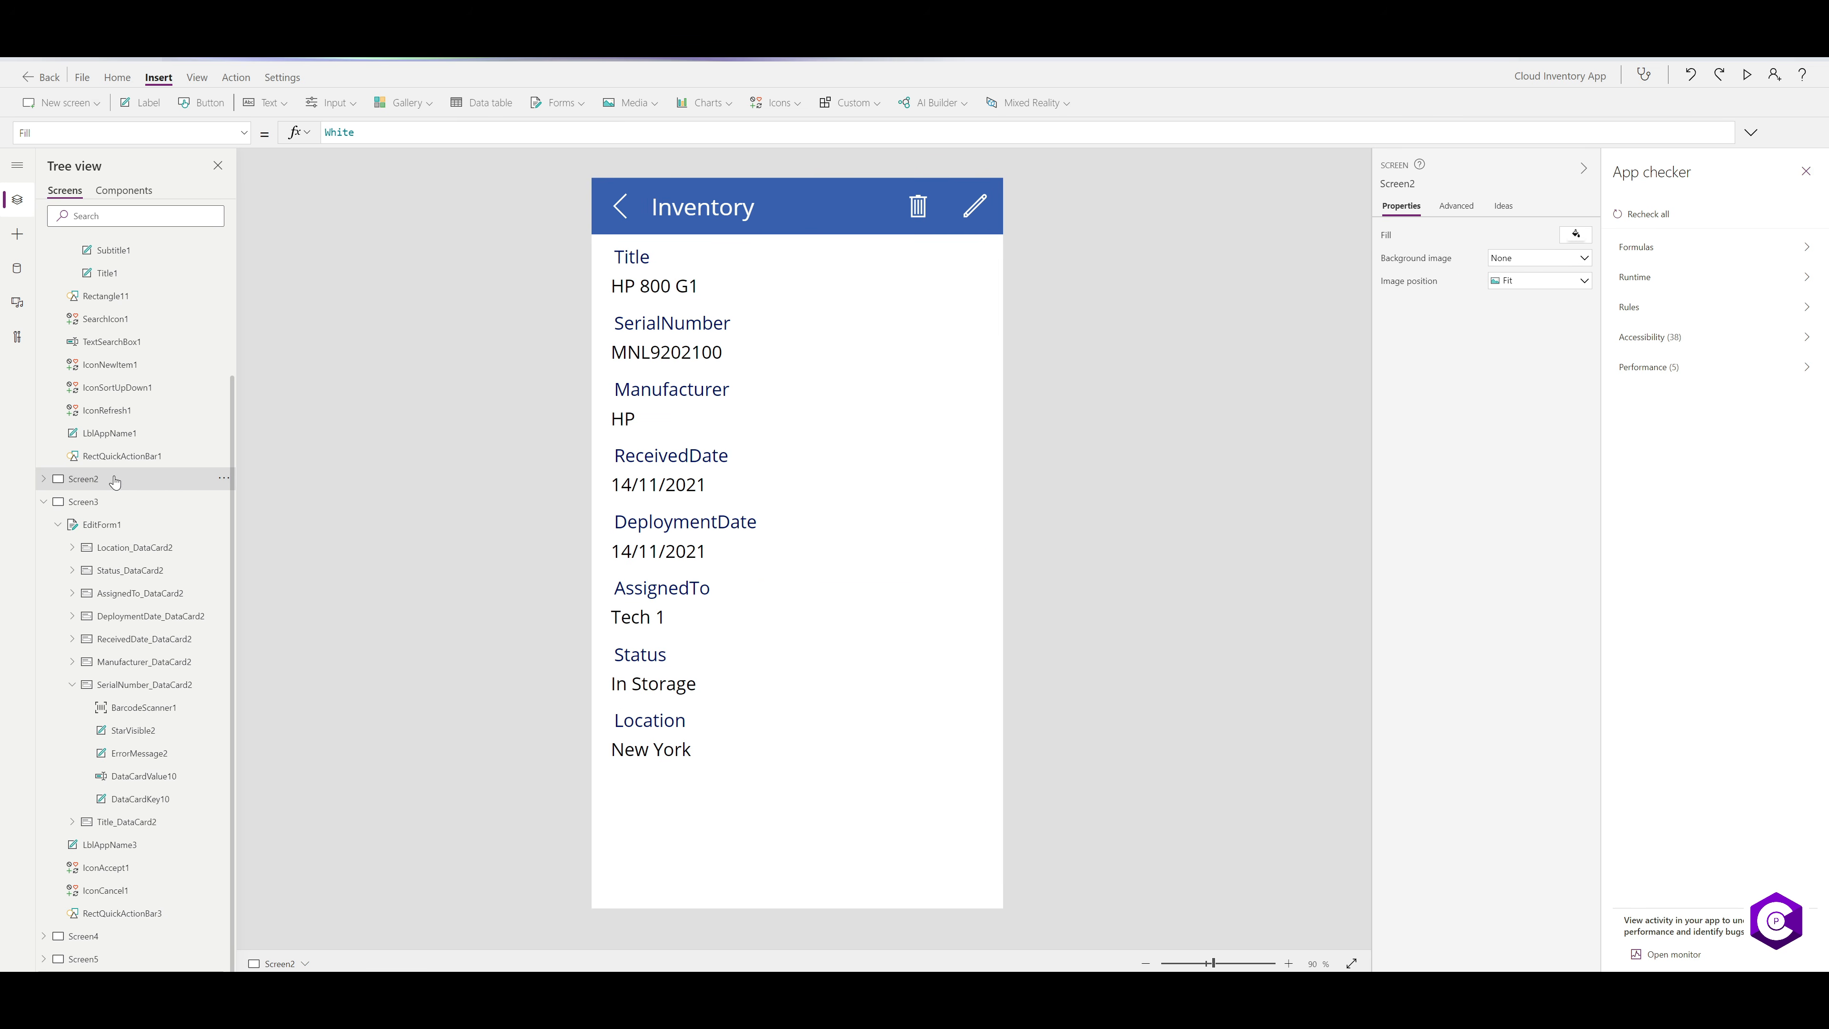
scroll(115, 325, "up", 3)
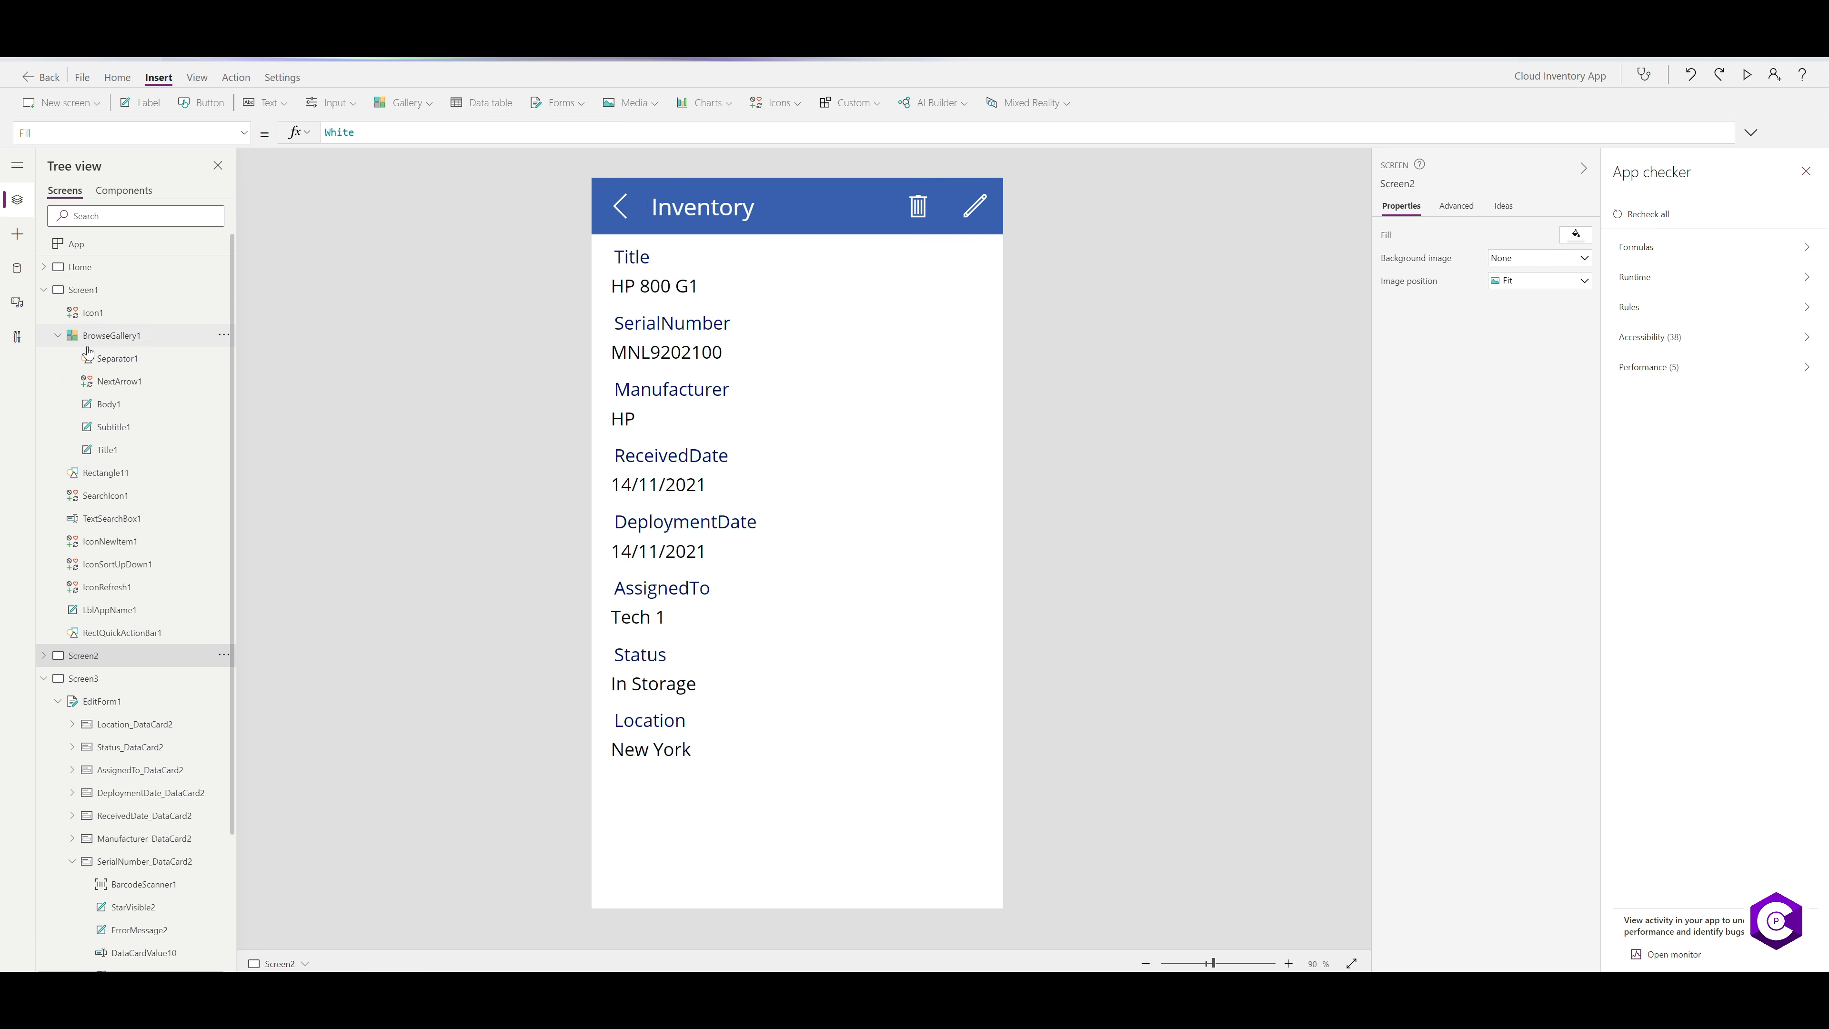
left_click(110, 291)
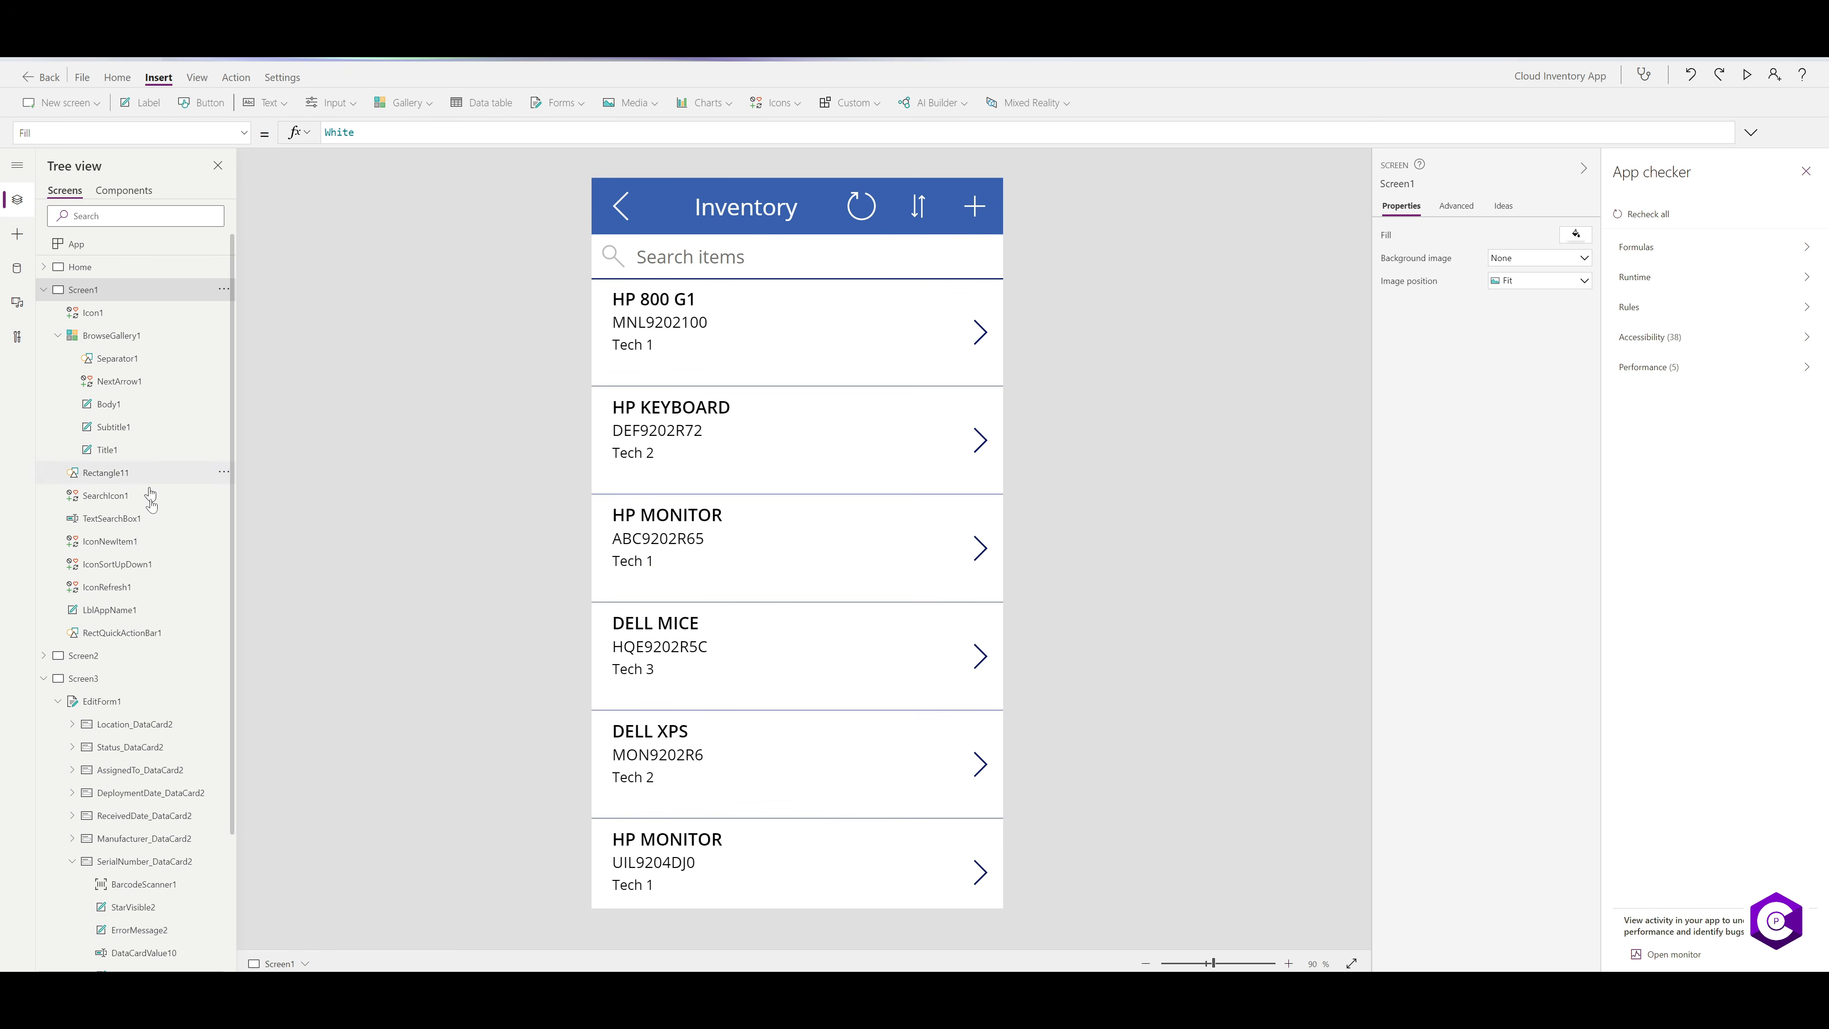
left_click(153, 641)
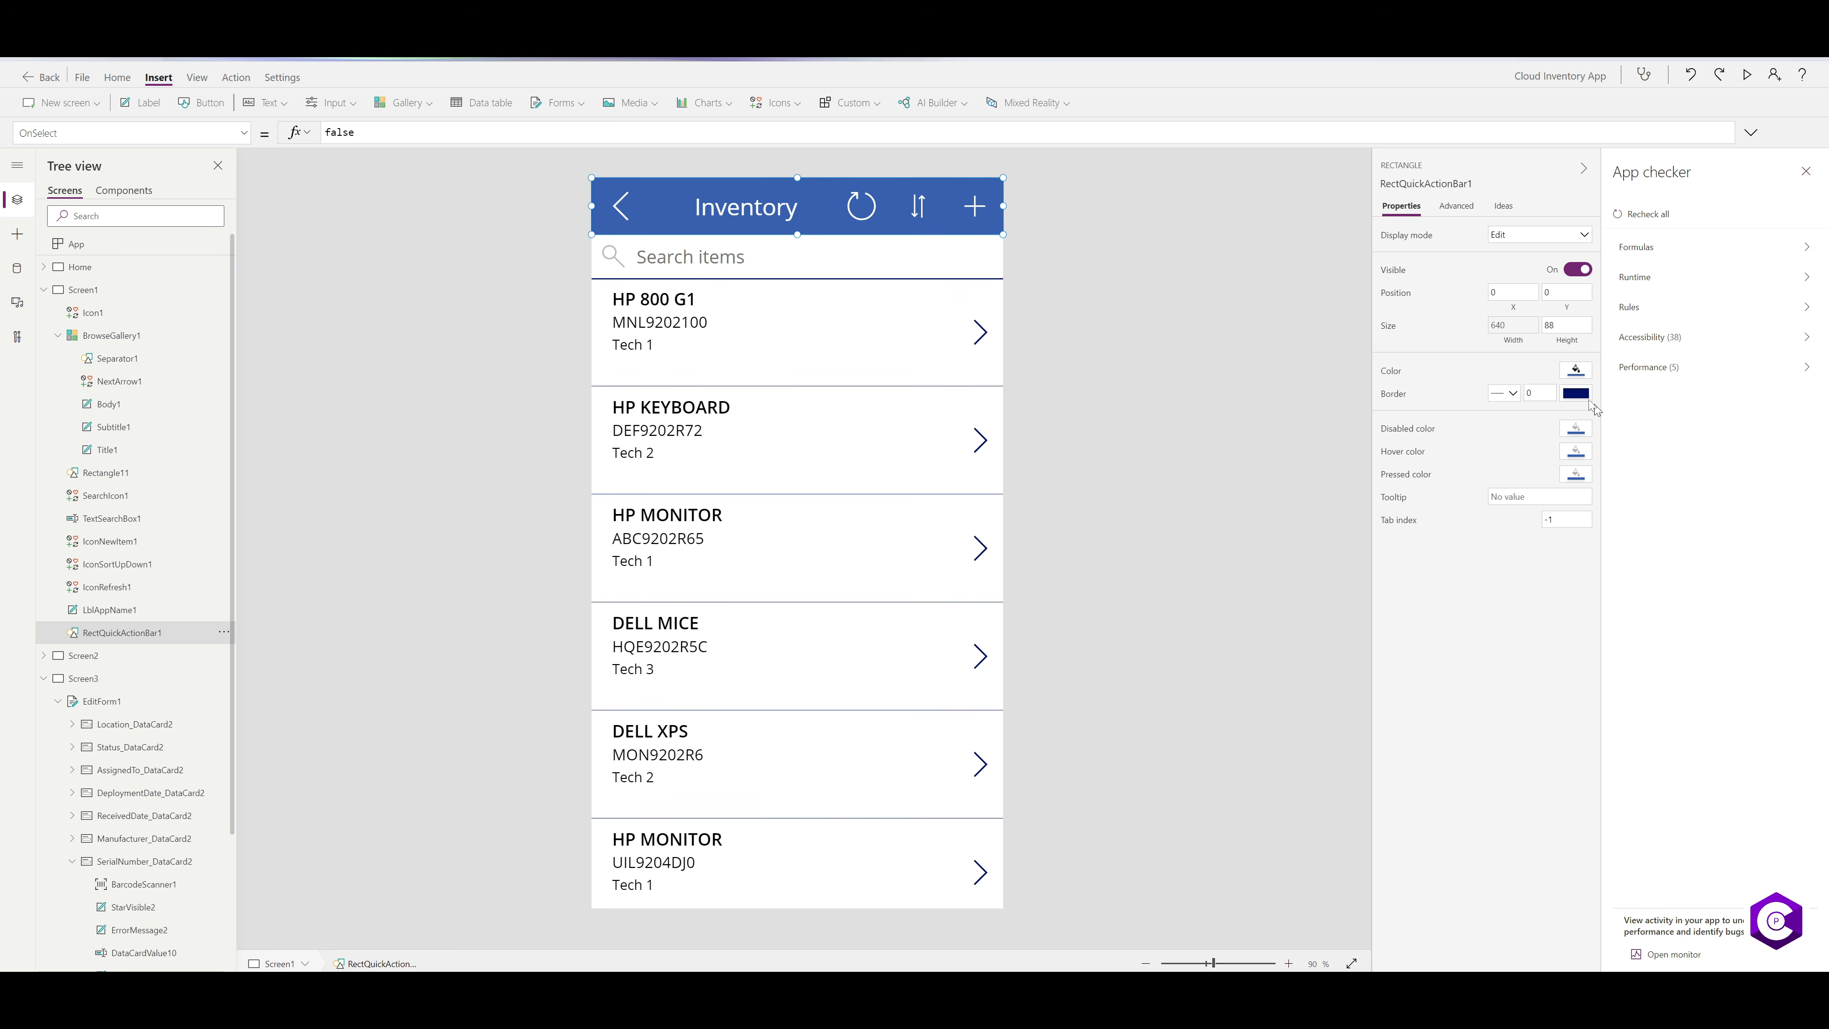
left_click(1576, 371)
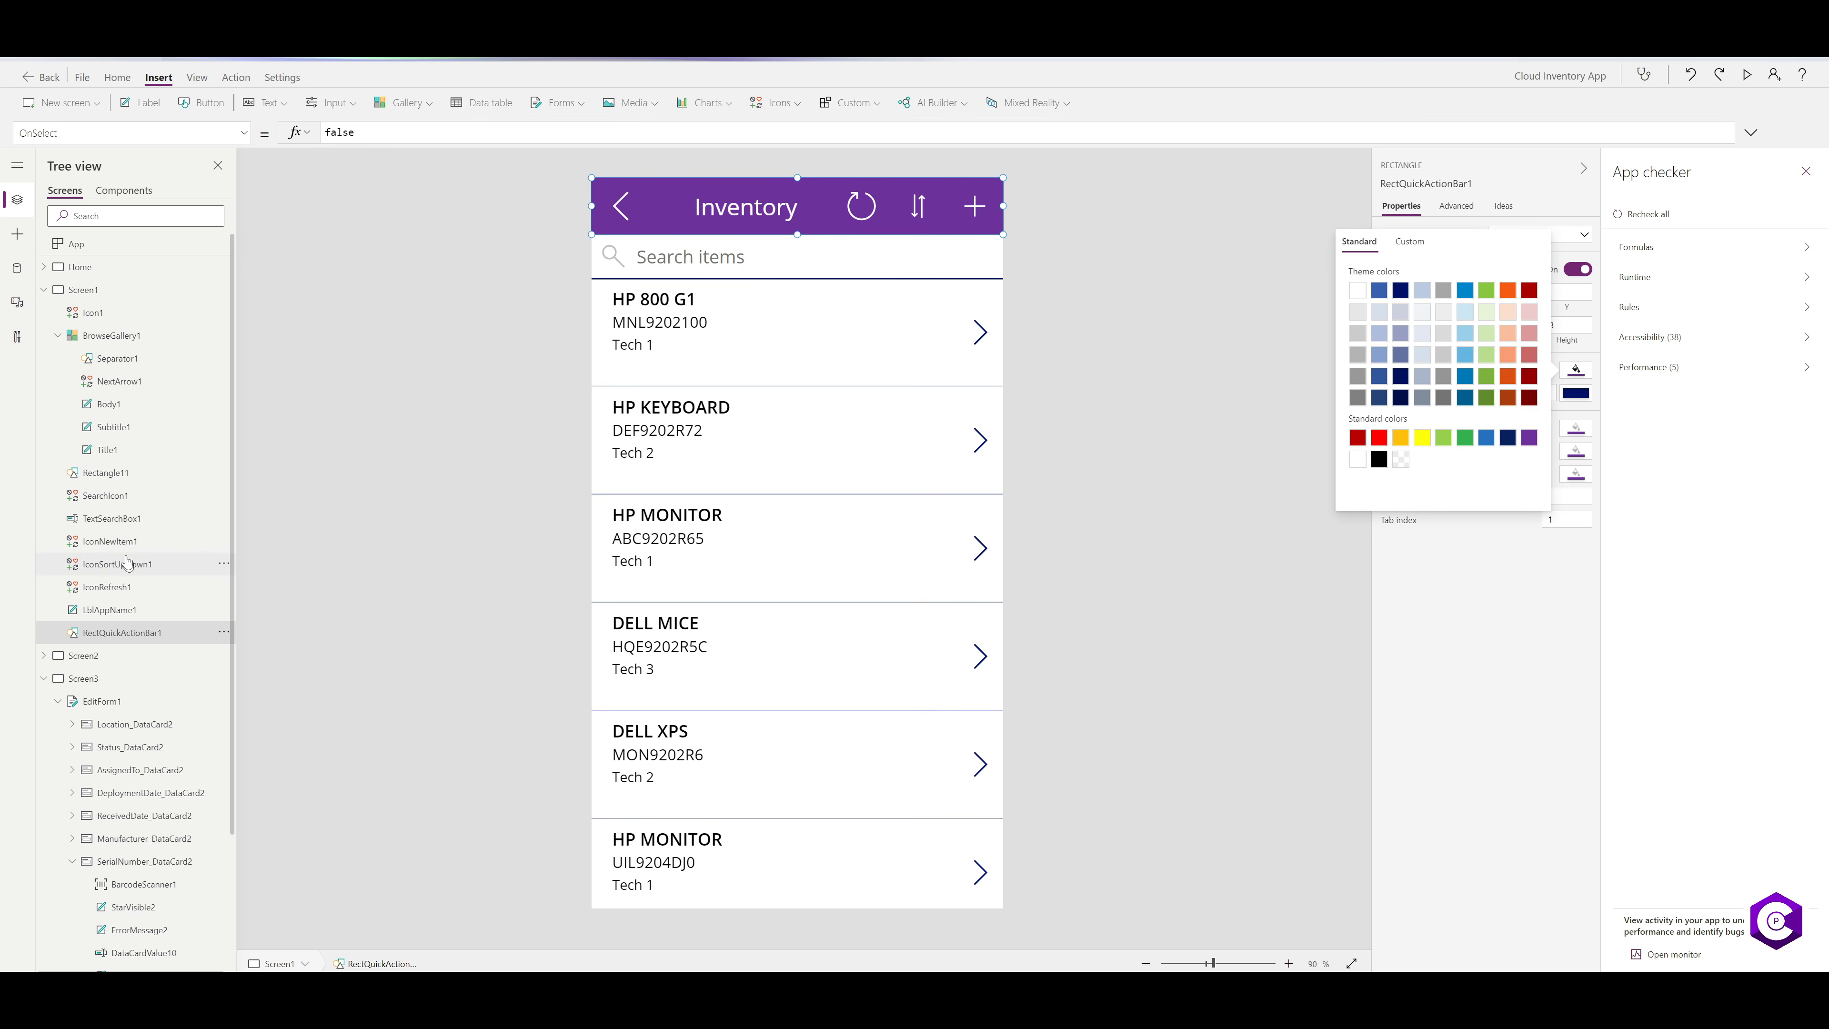
- Fill the header rectangle of the Email Vendor screen, RectQuickActionBar4 on Screen5, with the standard purple
left_click(111, 659)
left_click(111, 657)
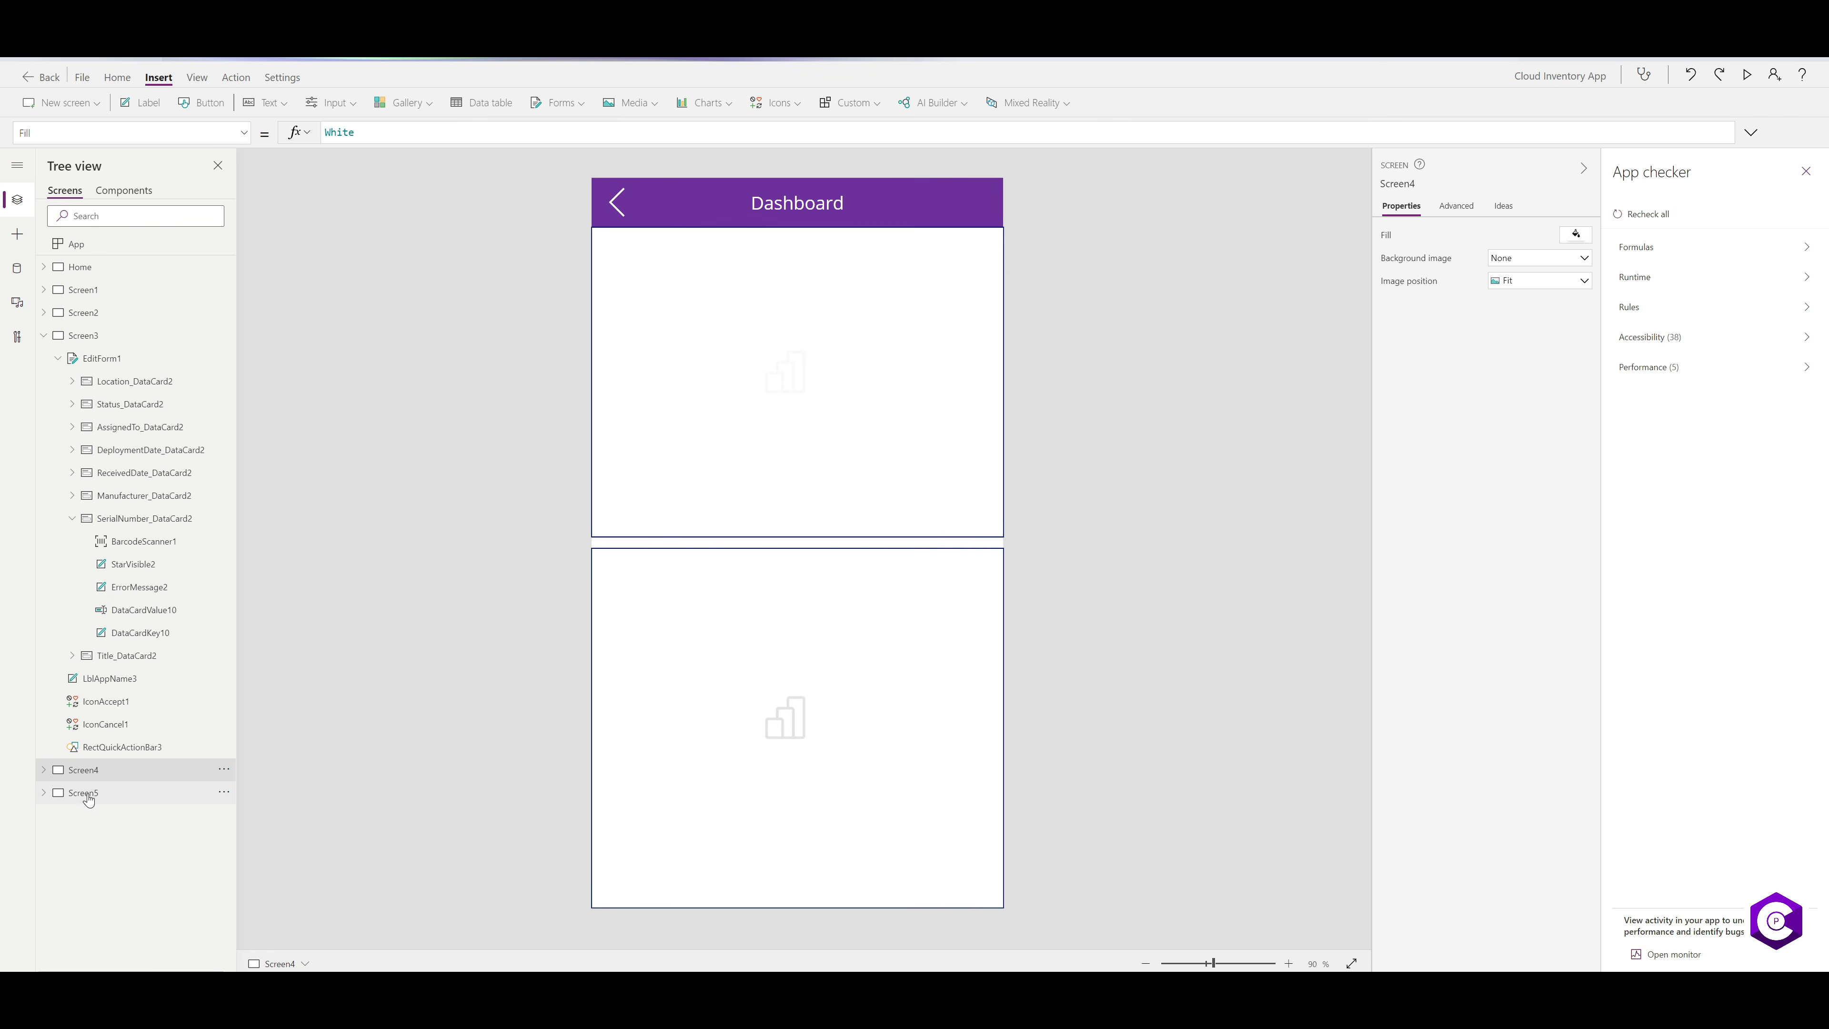
left_click(86, 796)
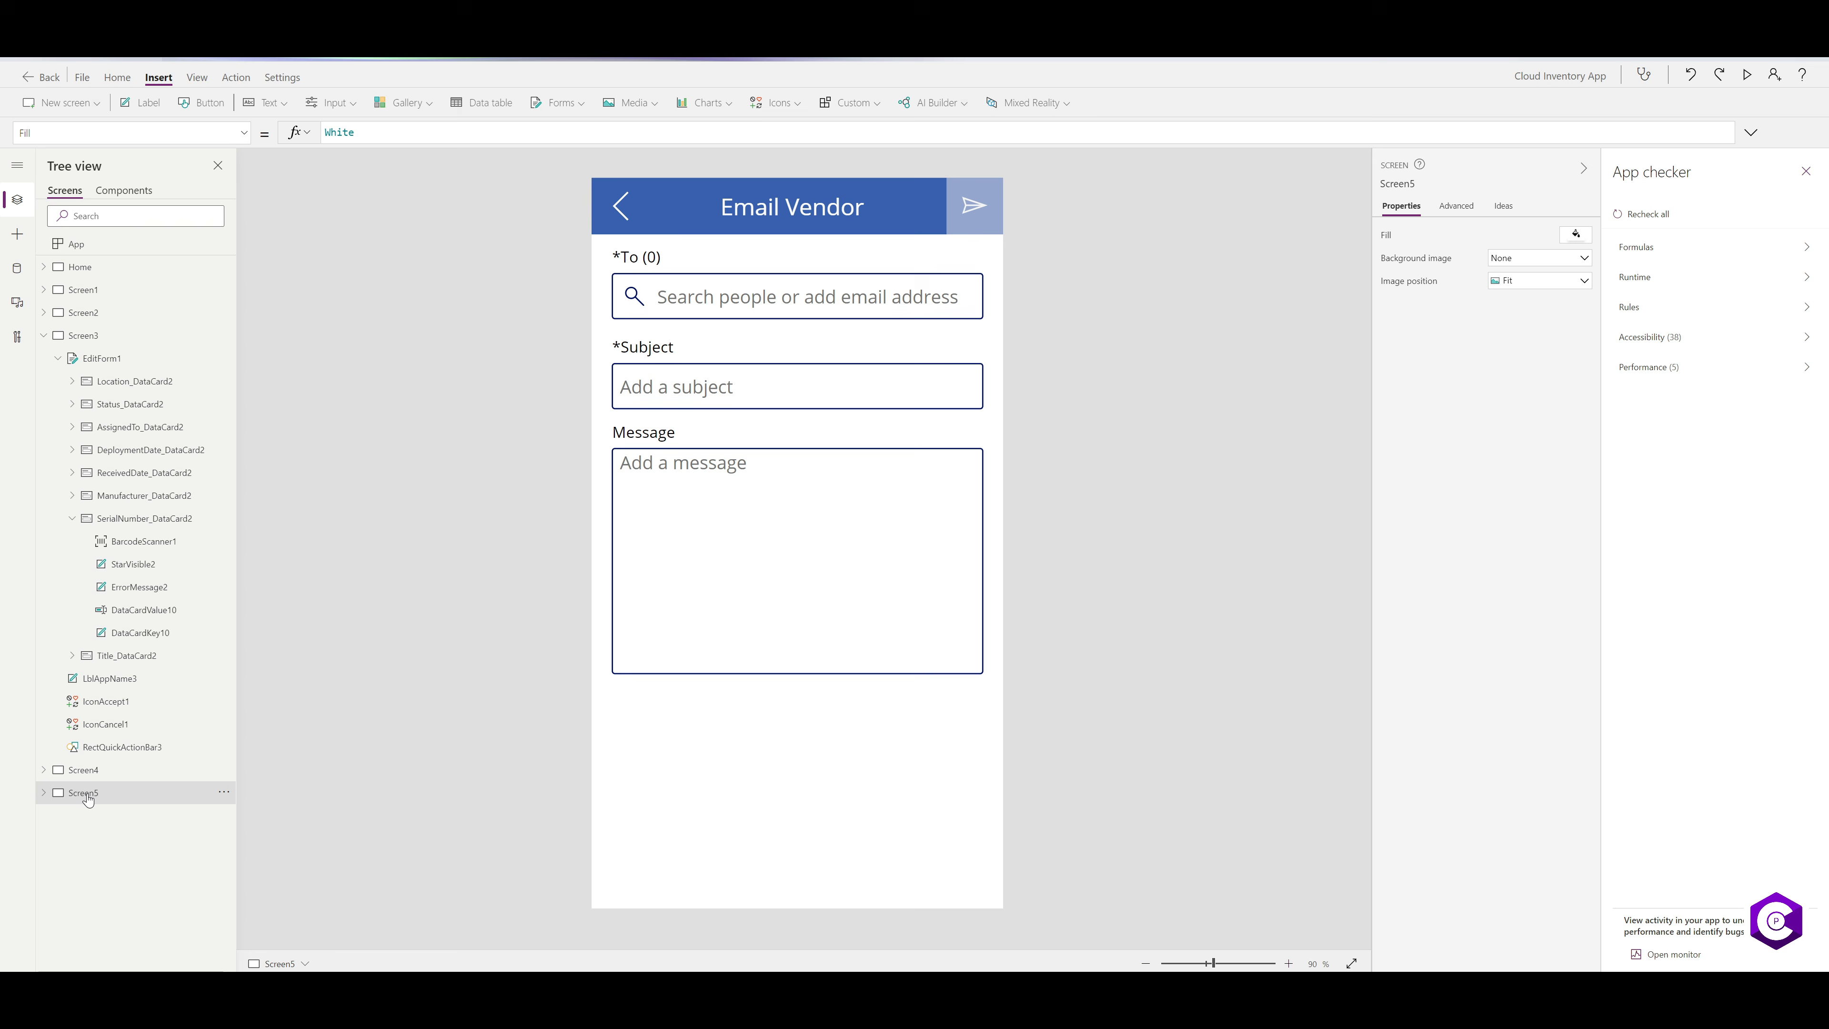
left_click(45, 794)
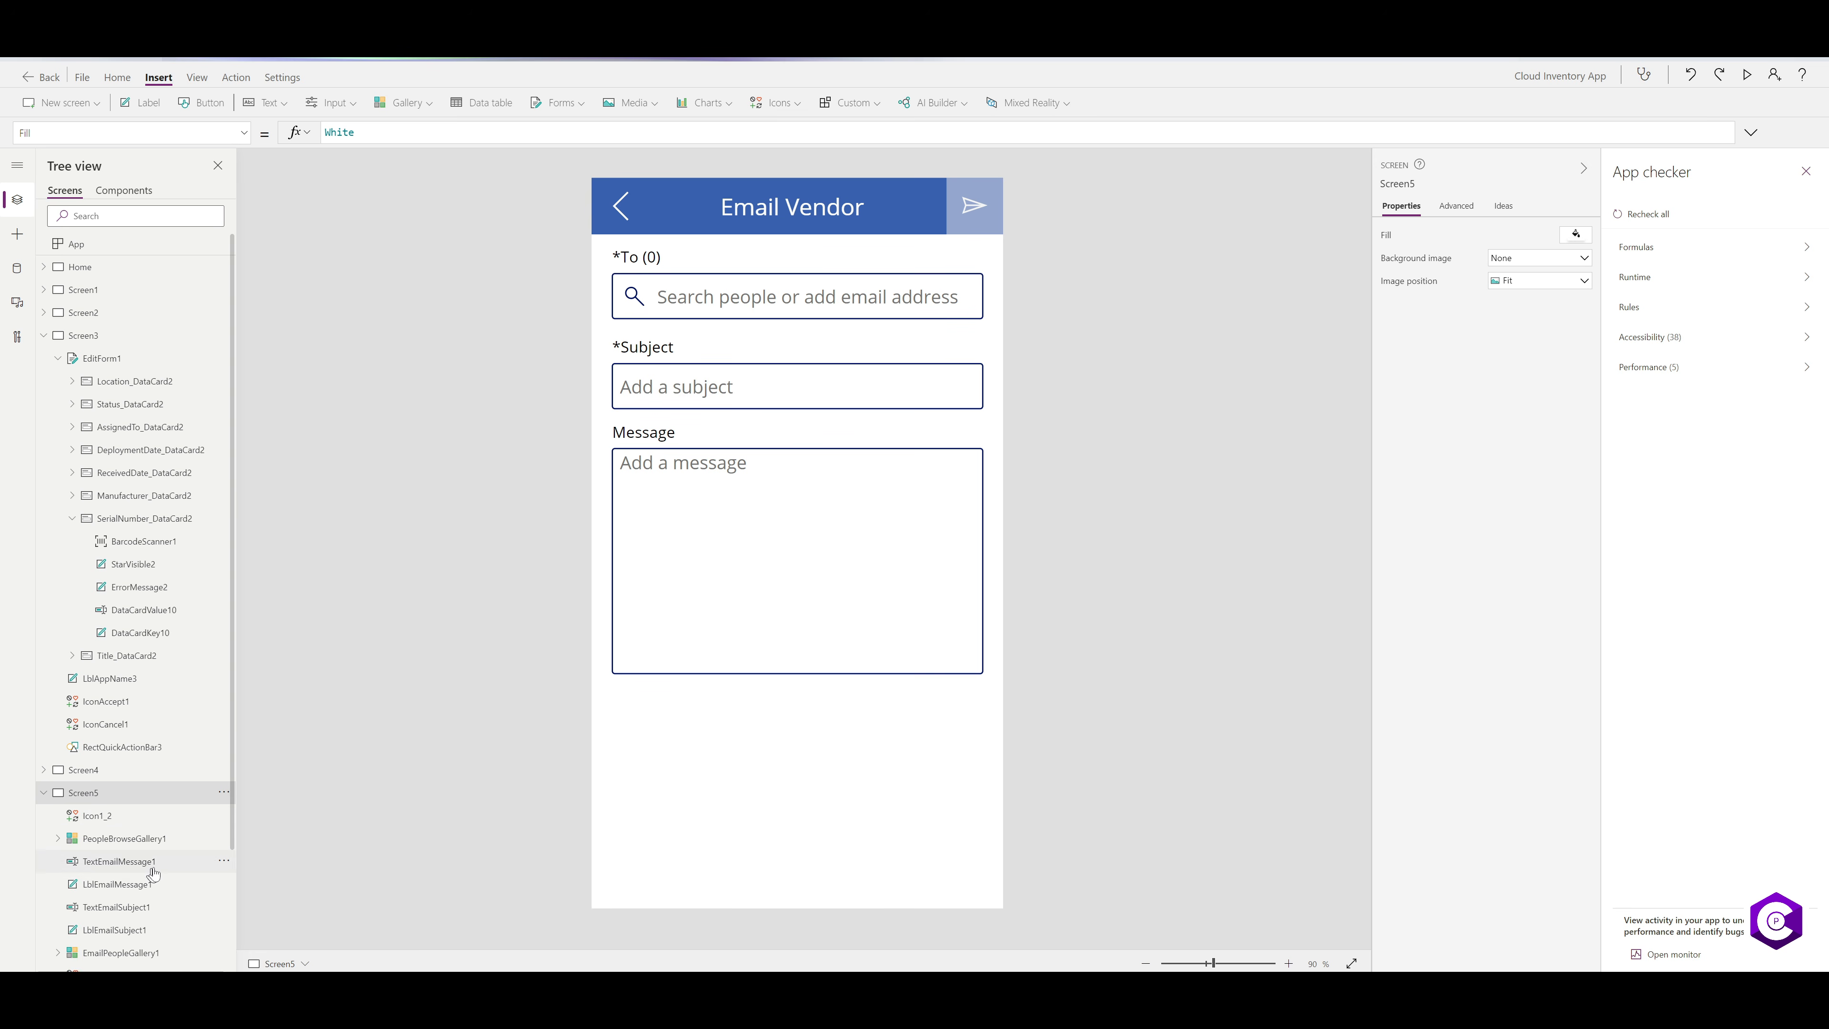
scroll(148, 872, "down", 2)
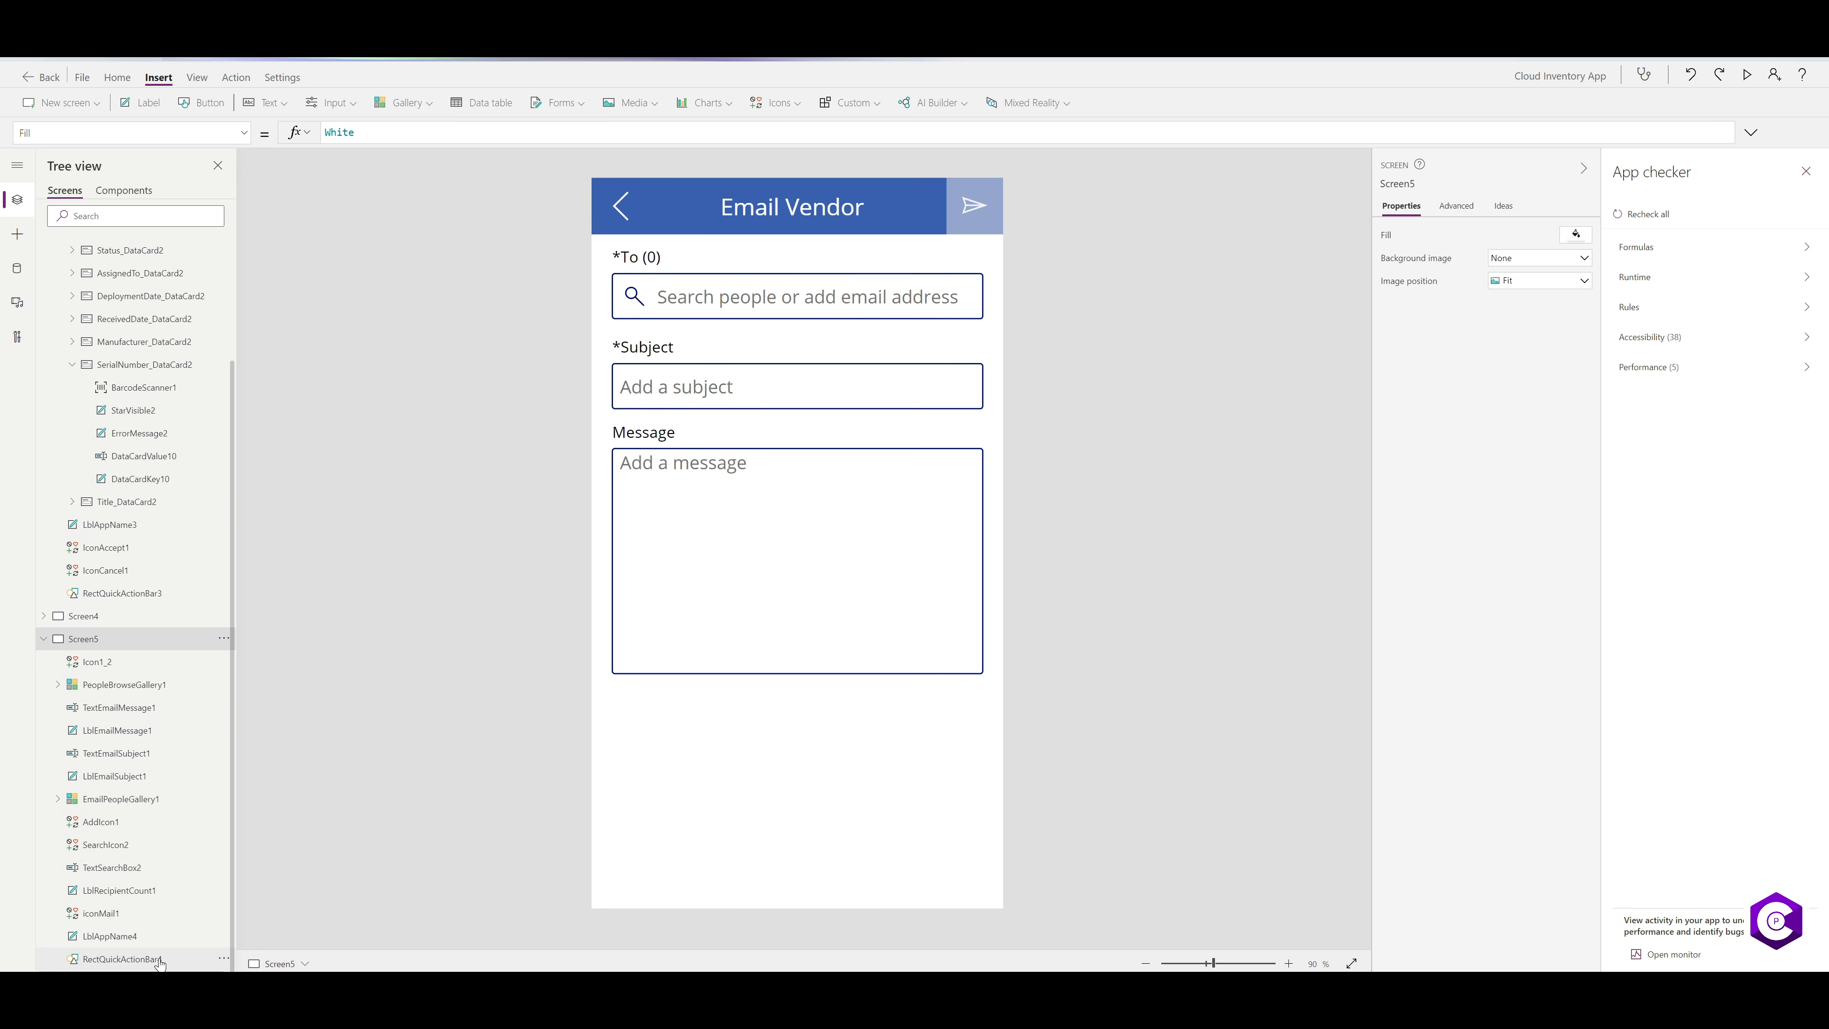
left_click(159, 960)
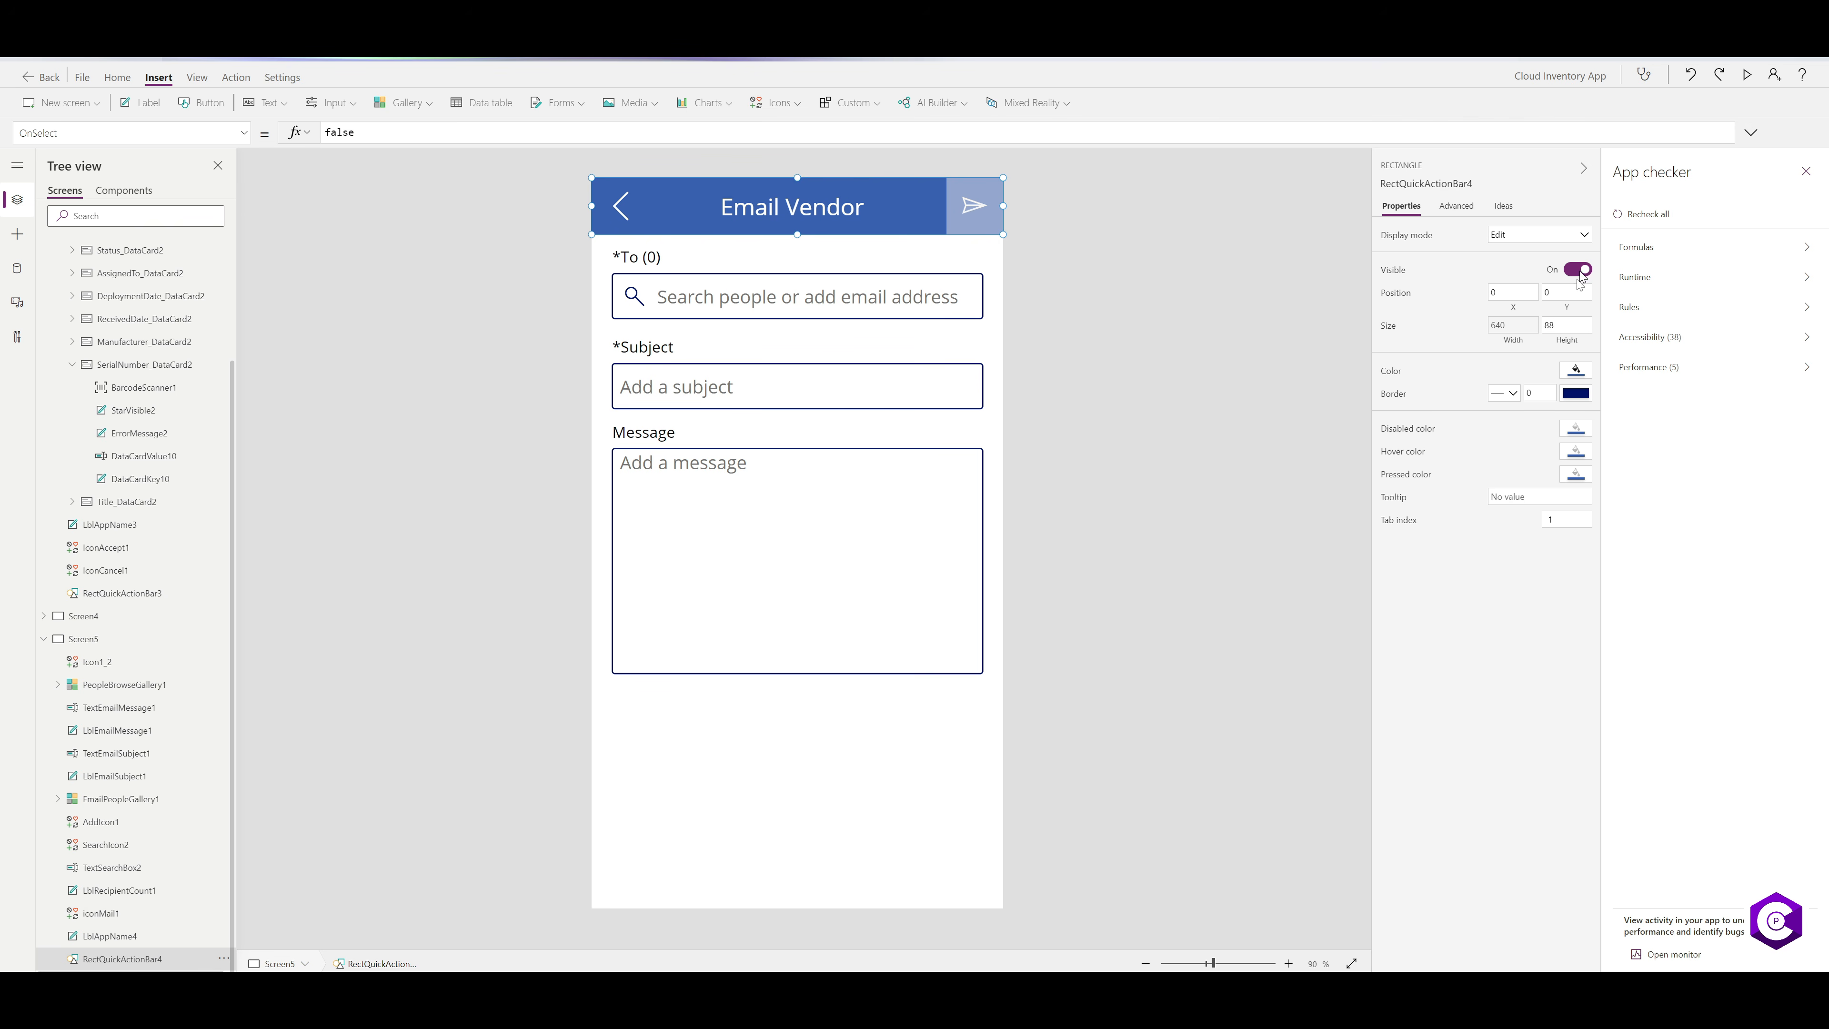
left_click(1576, 372)
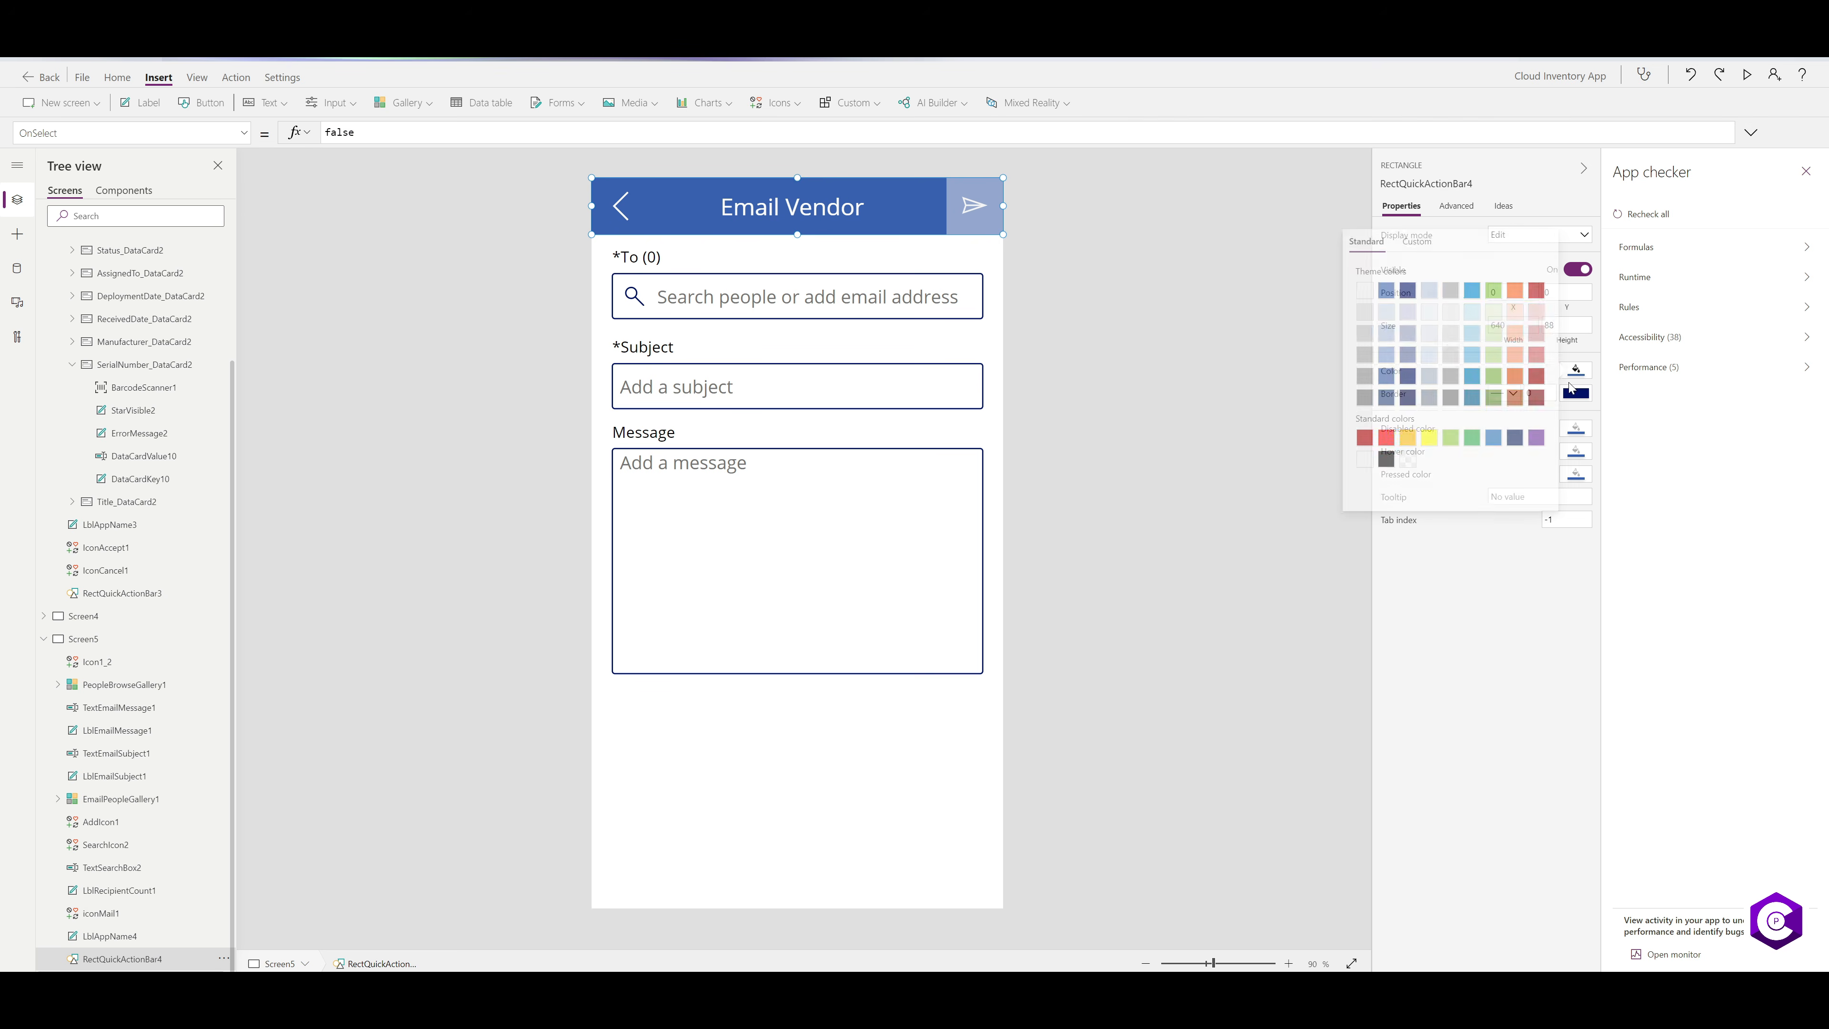
left_click(1530, 438)
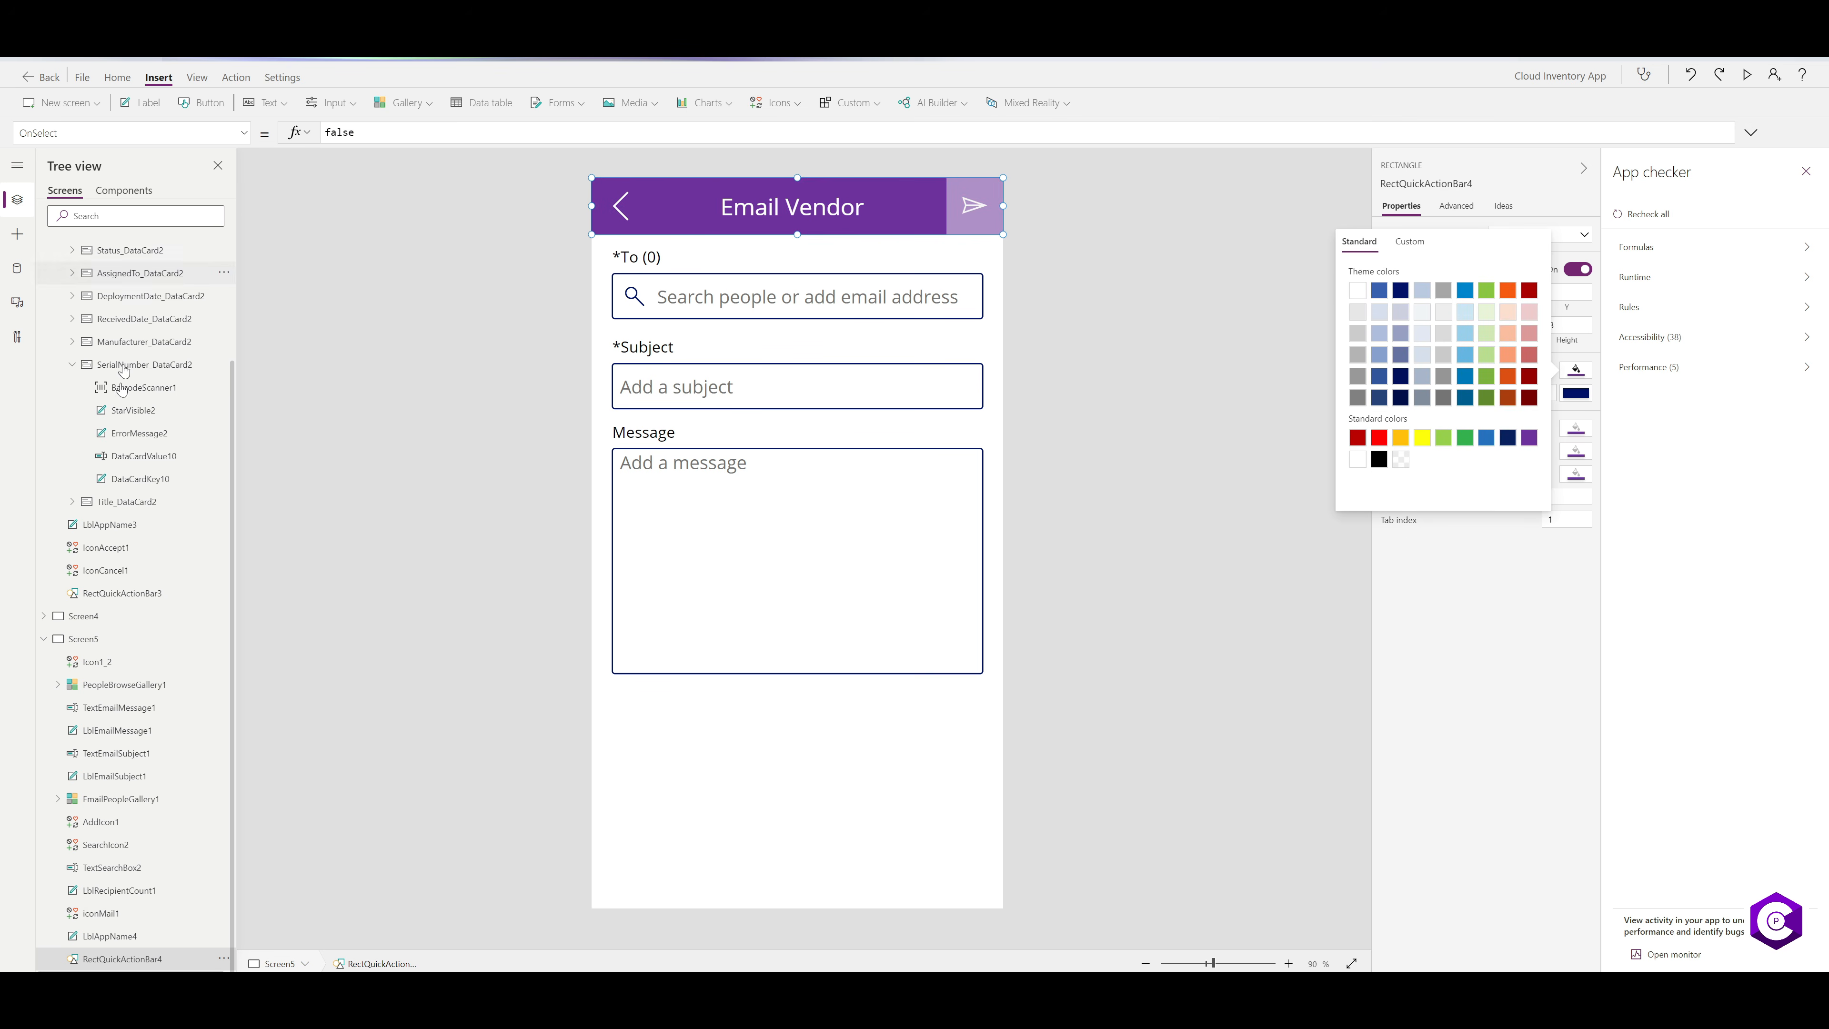
- Preview the app from the Home screen, view the Dashboard charts and return to Home
scroll(123, 371, "up", 3)
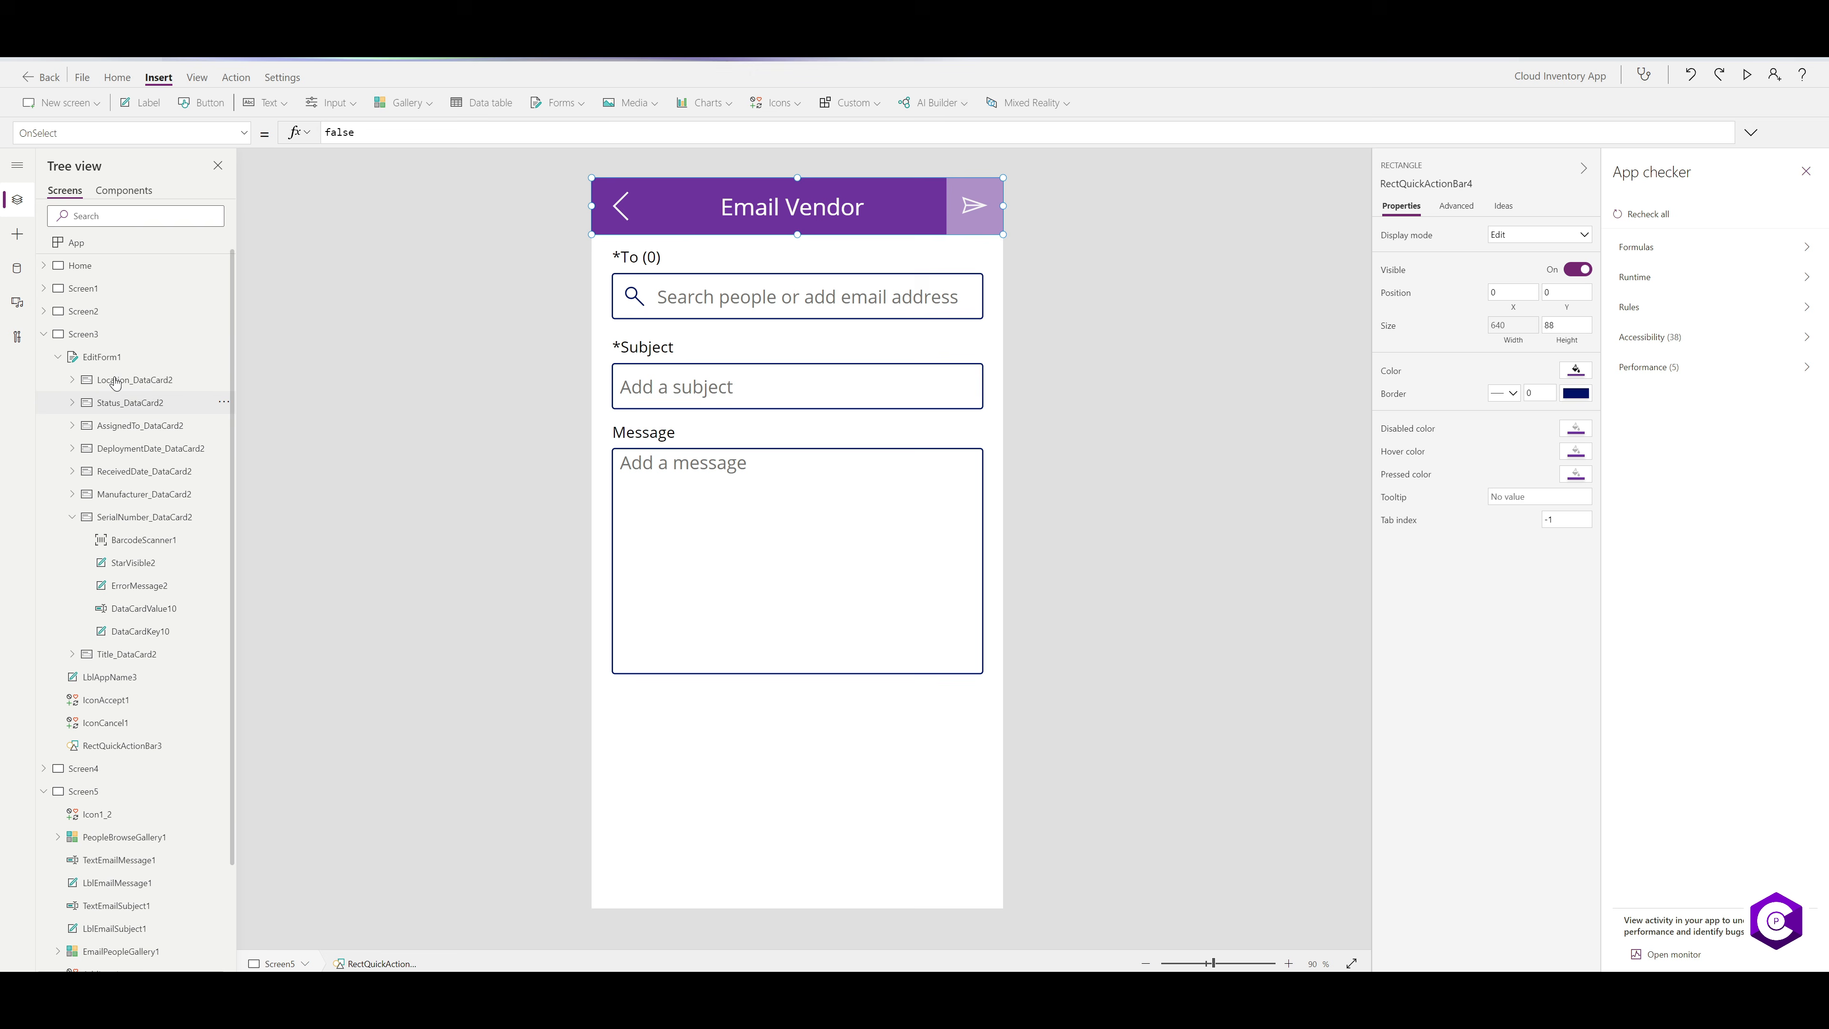
left_click(80, 267)
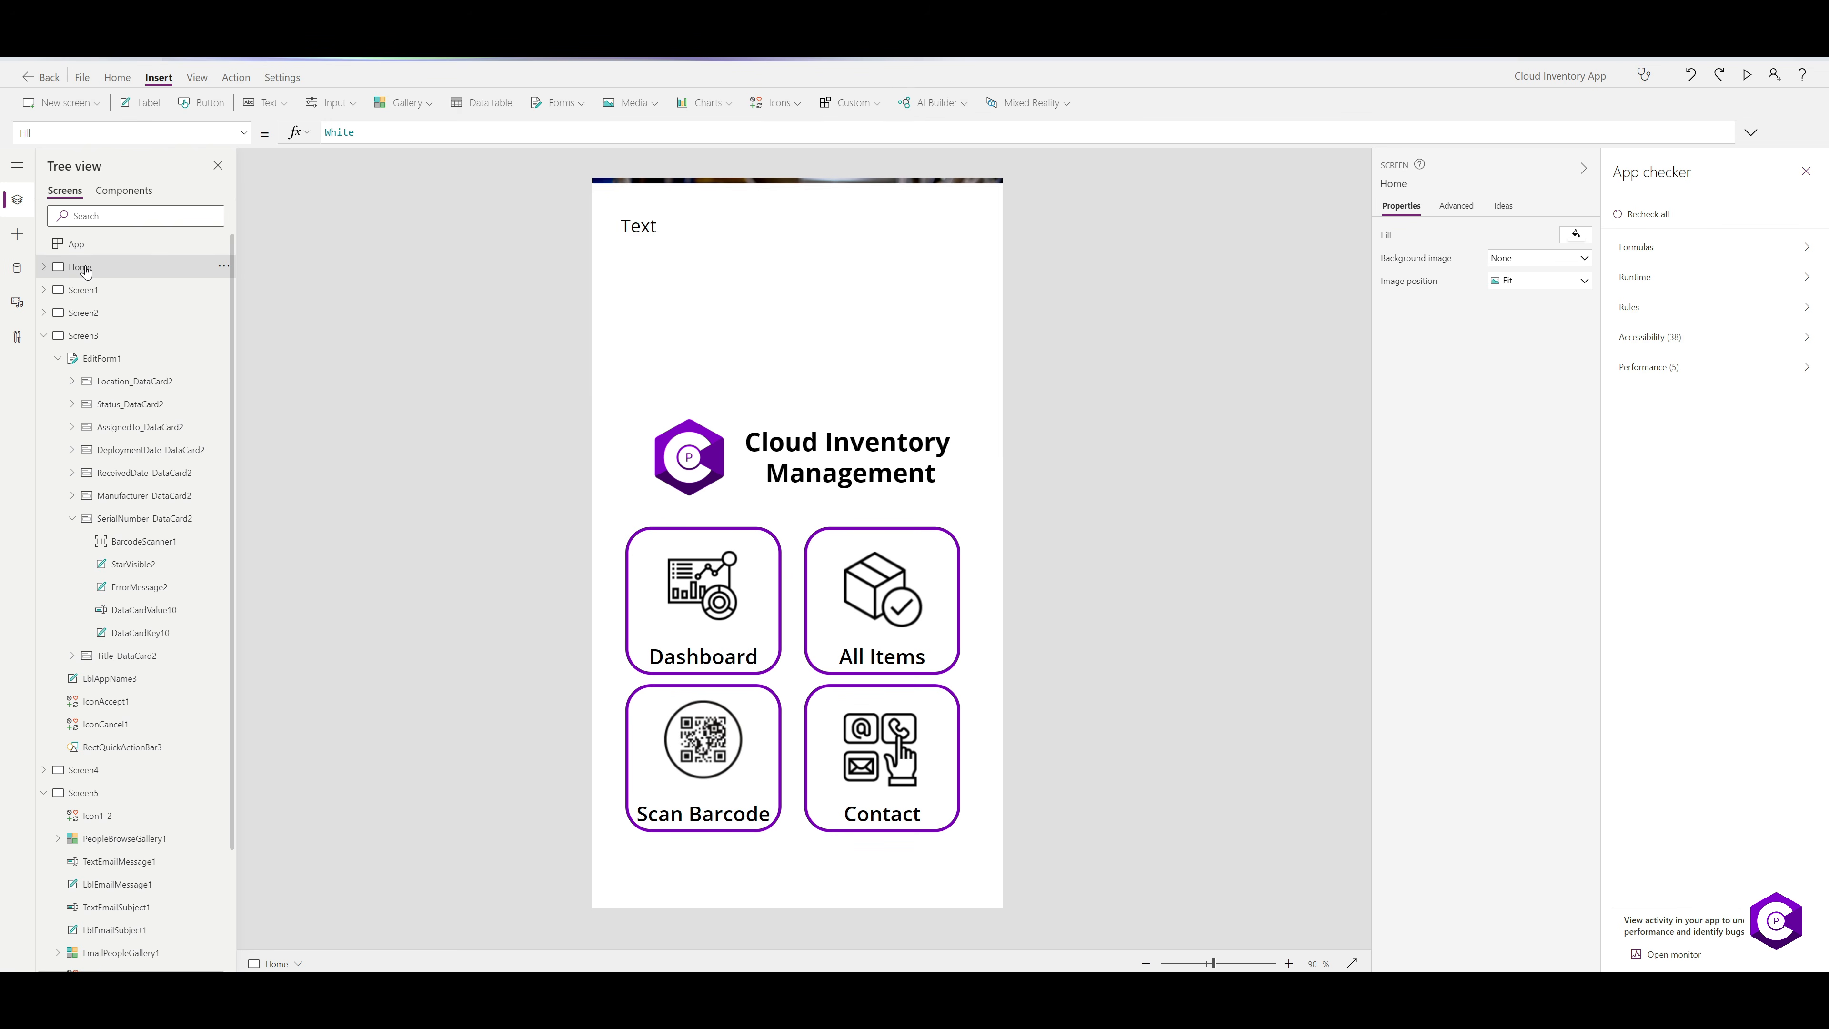
left_click(1750, 77)
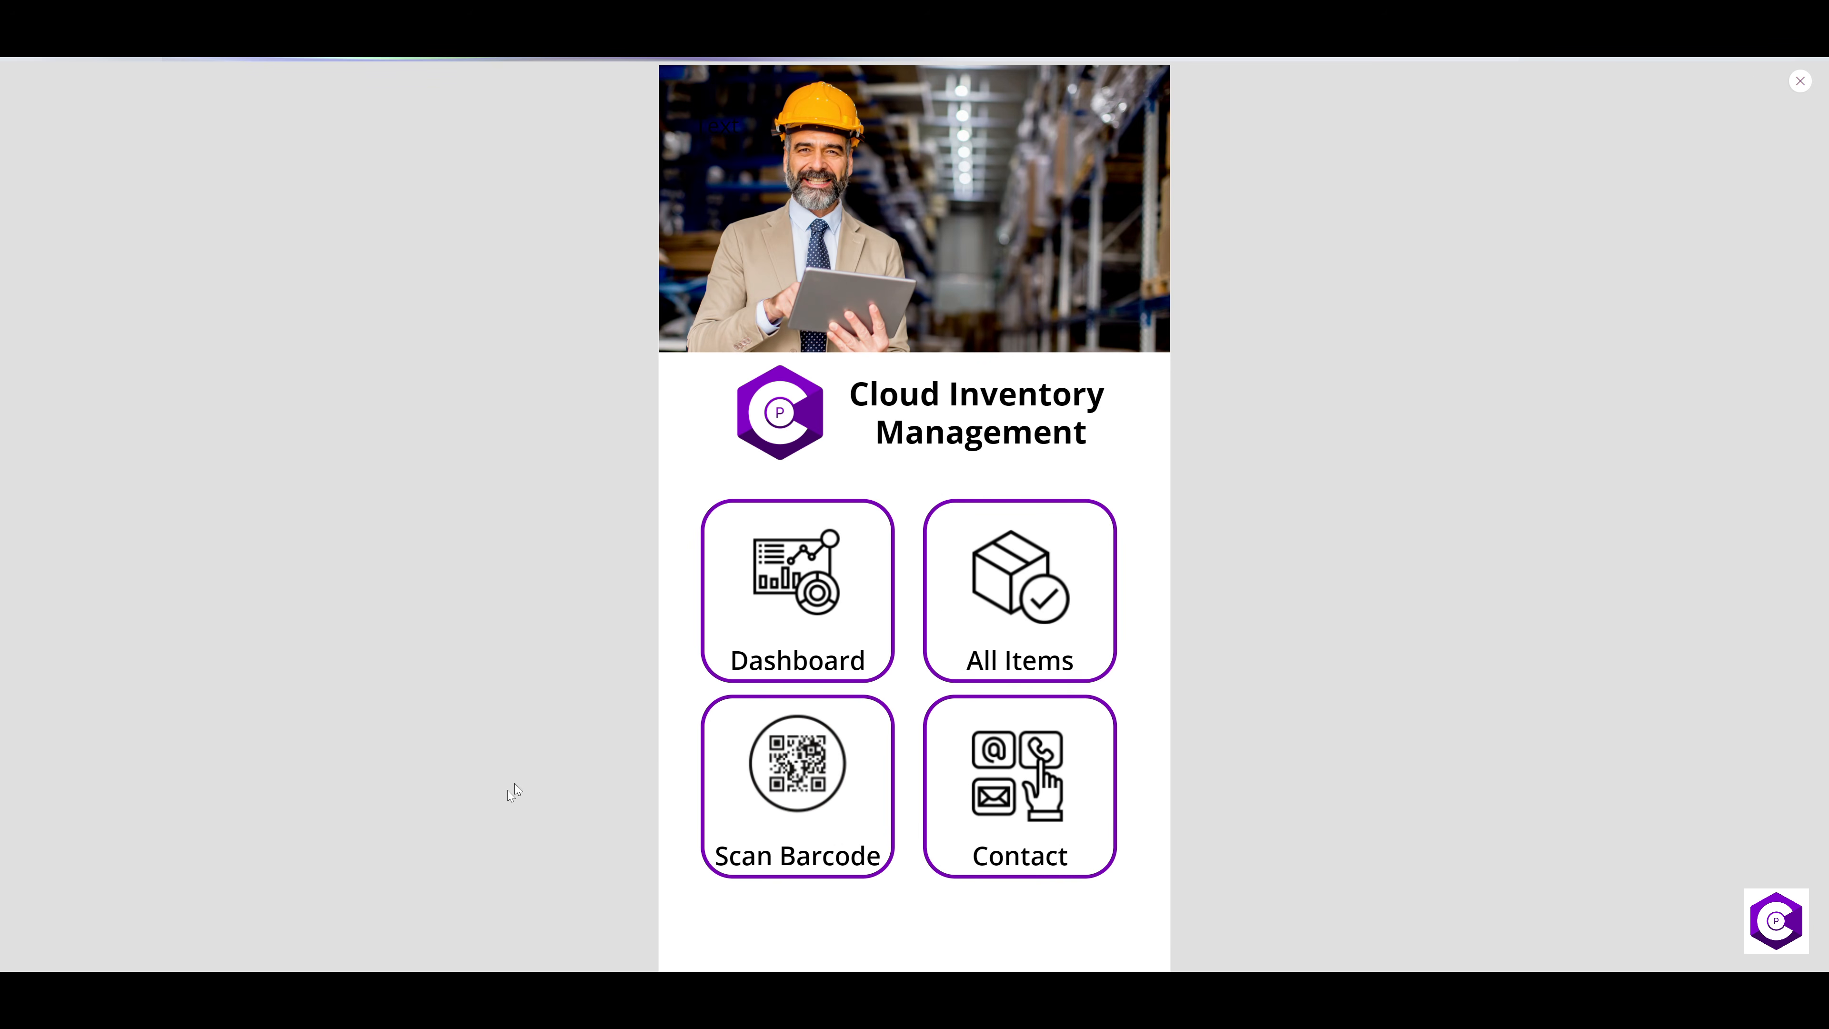
left_click(803, 592)
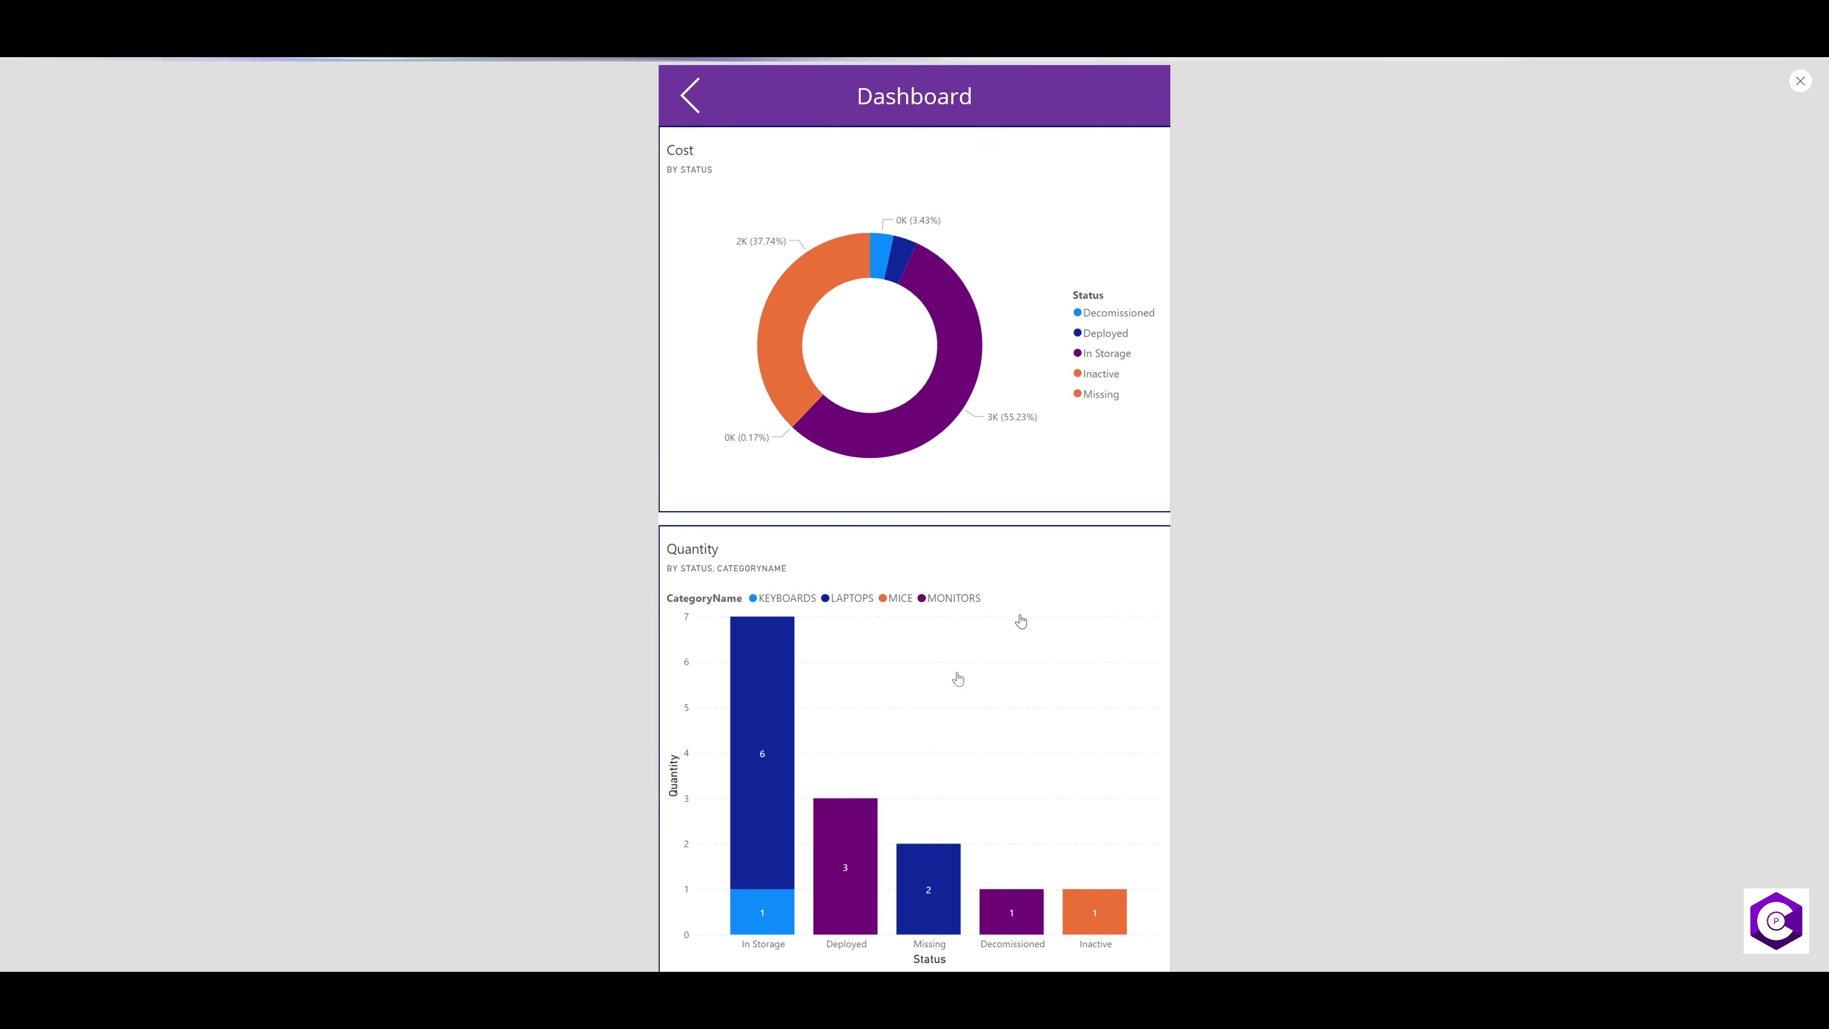
left_click(688, 95)
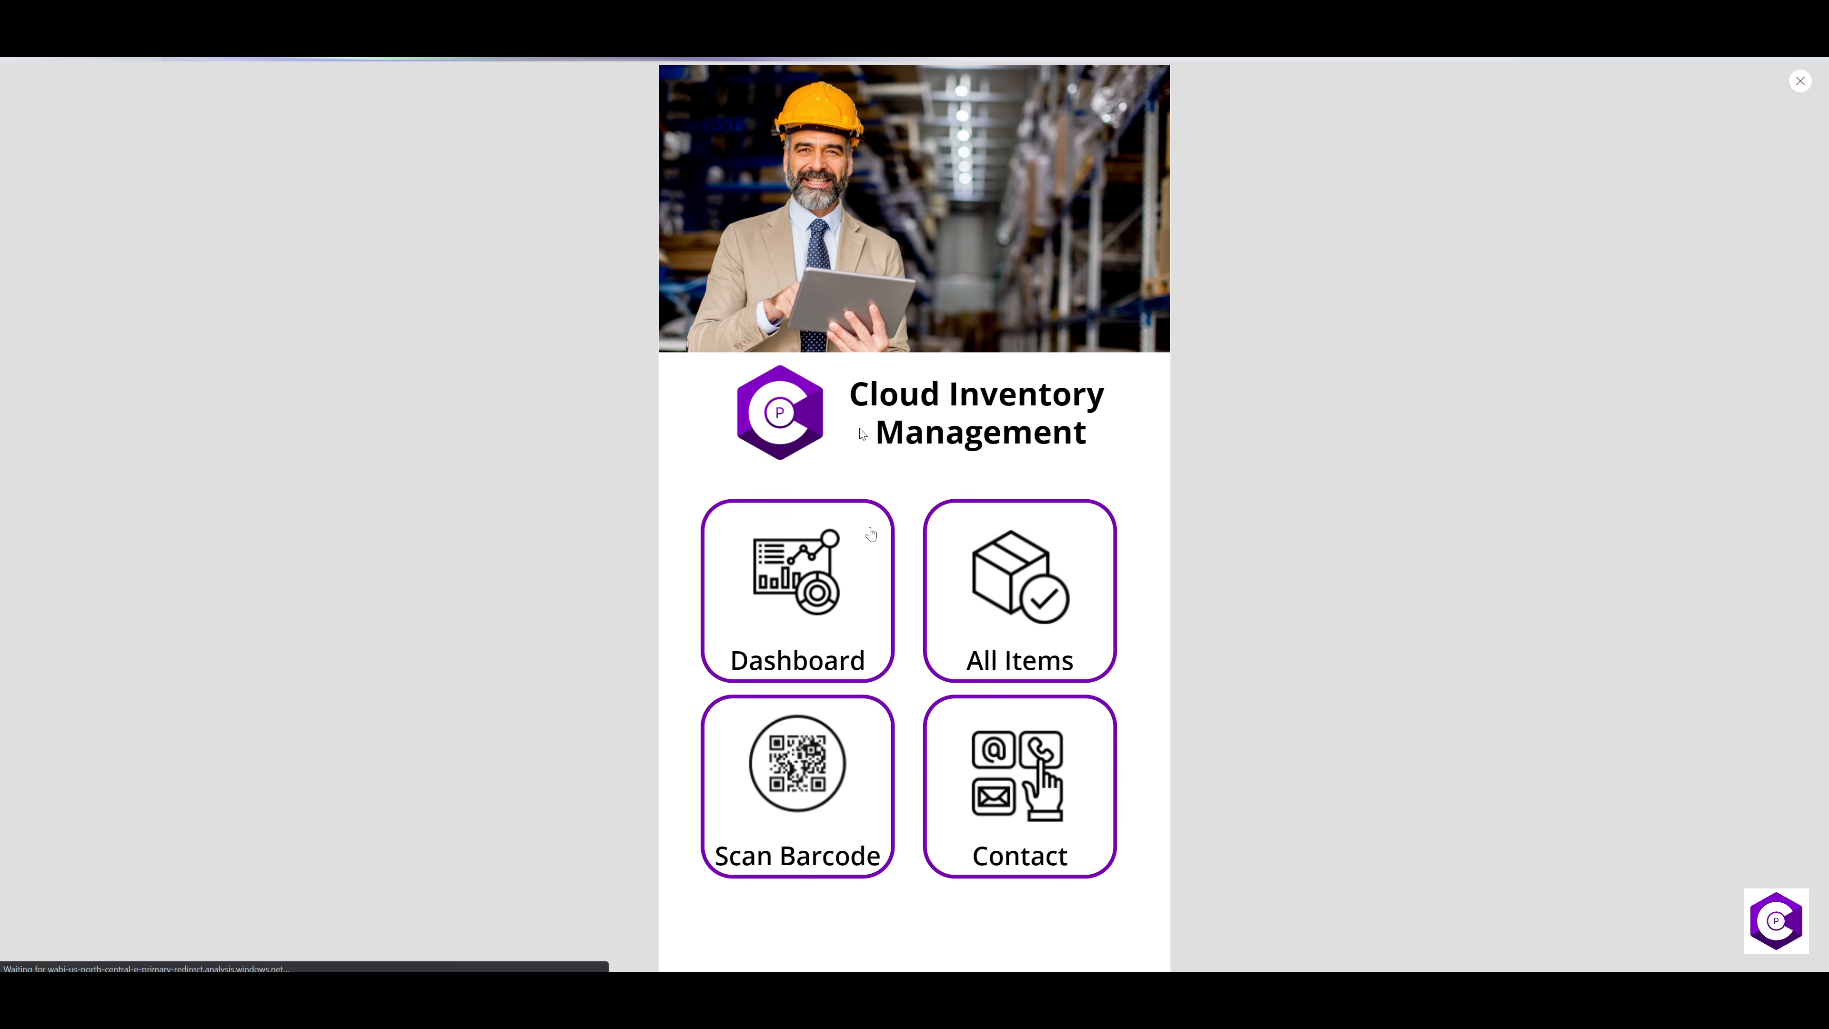
- Open All Items in the preview and test the item search with "tech 2" and "dell", clearing the search each time
left_click(1011, 574)
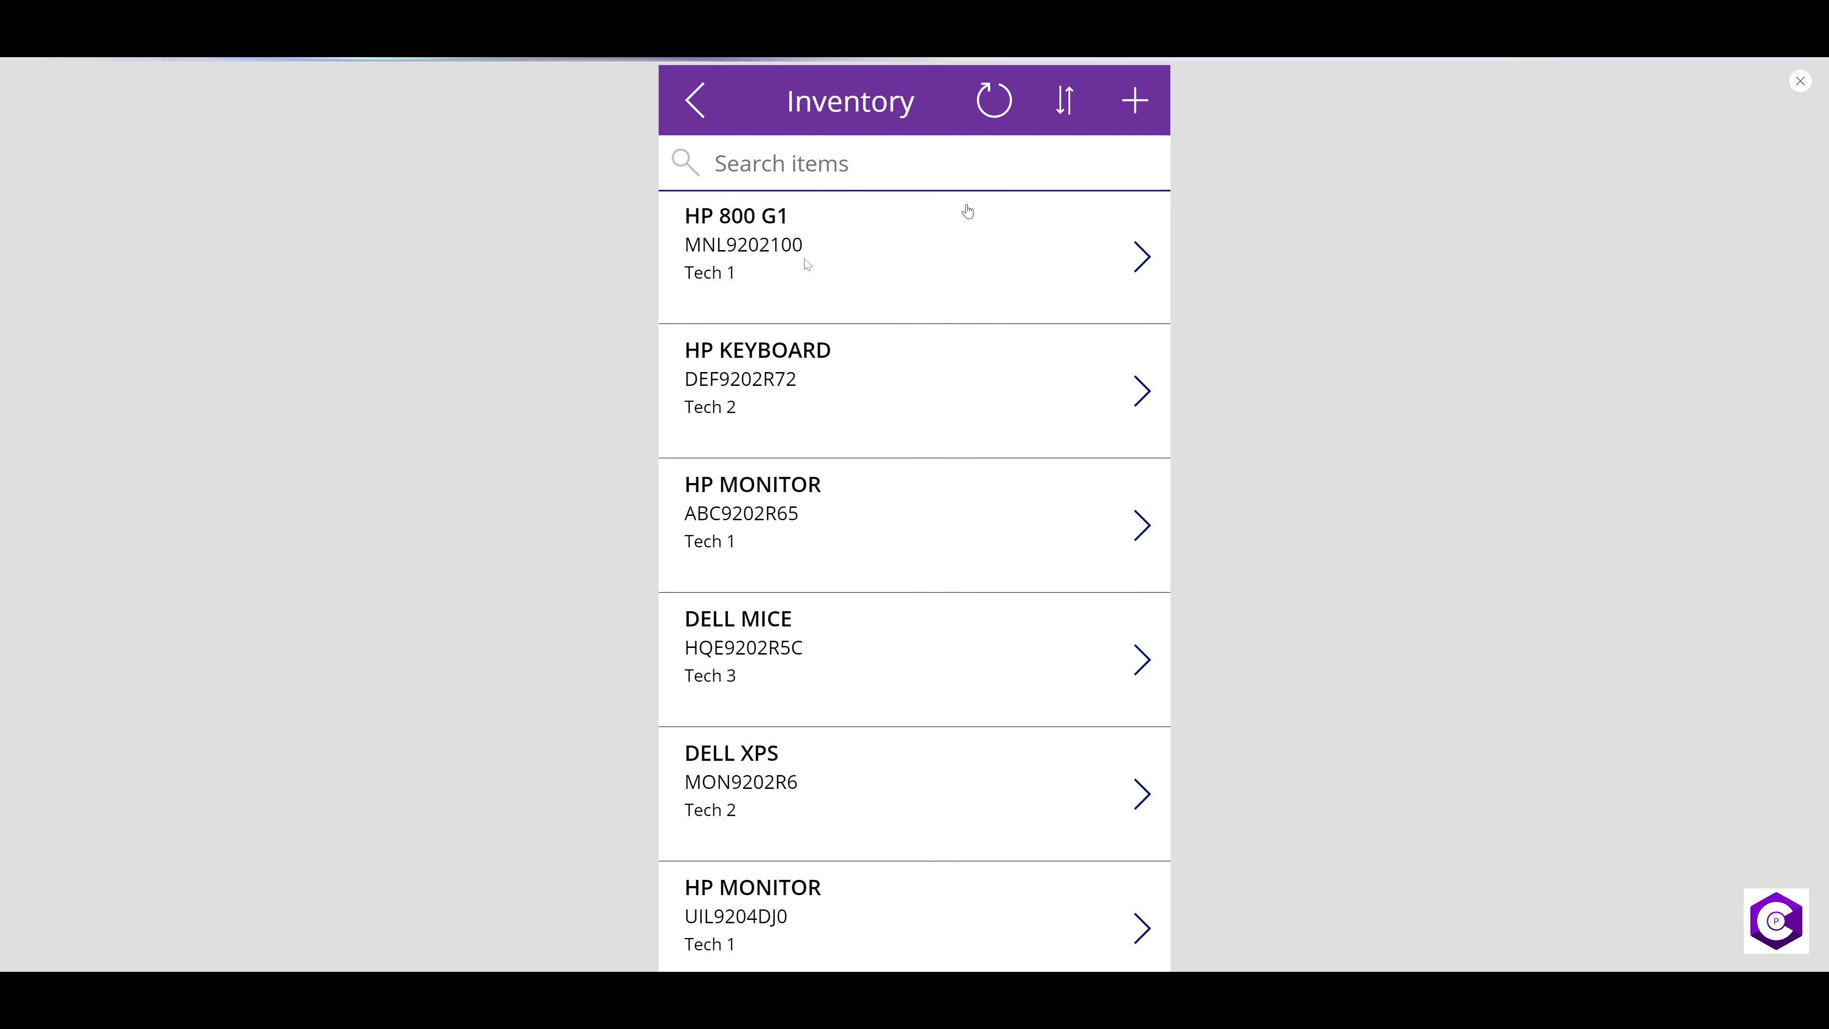
left_click(755, 172)
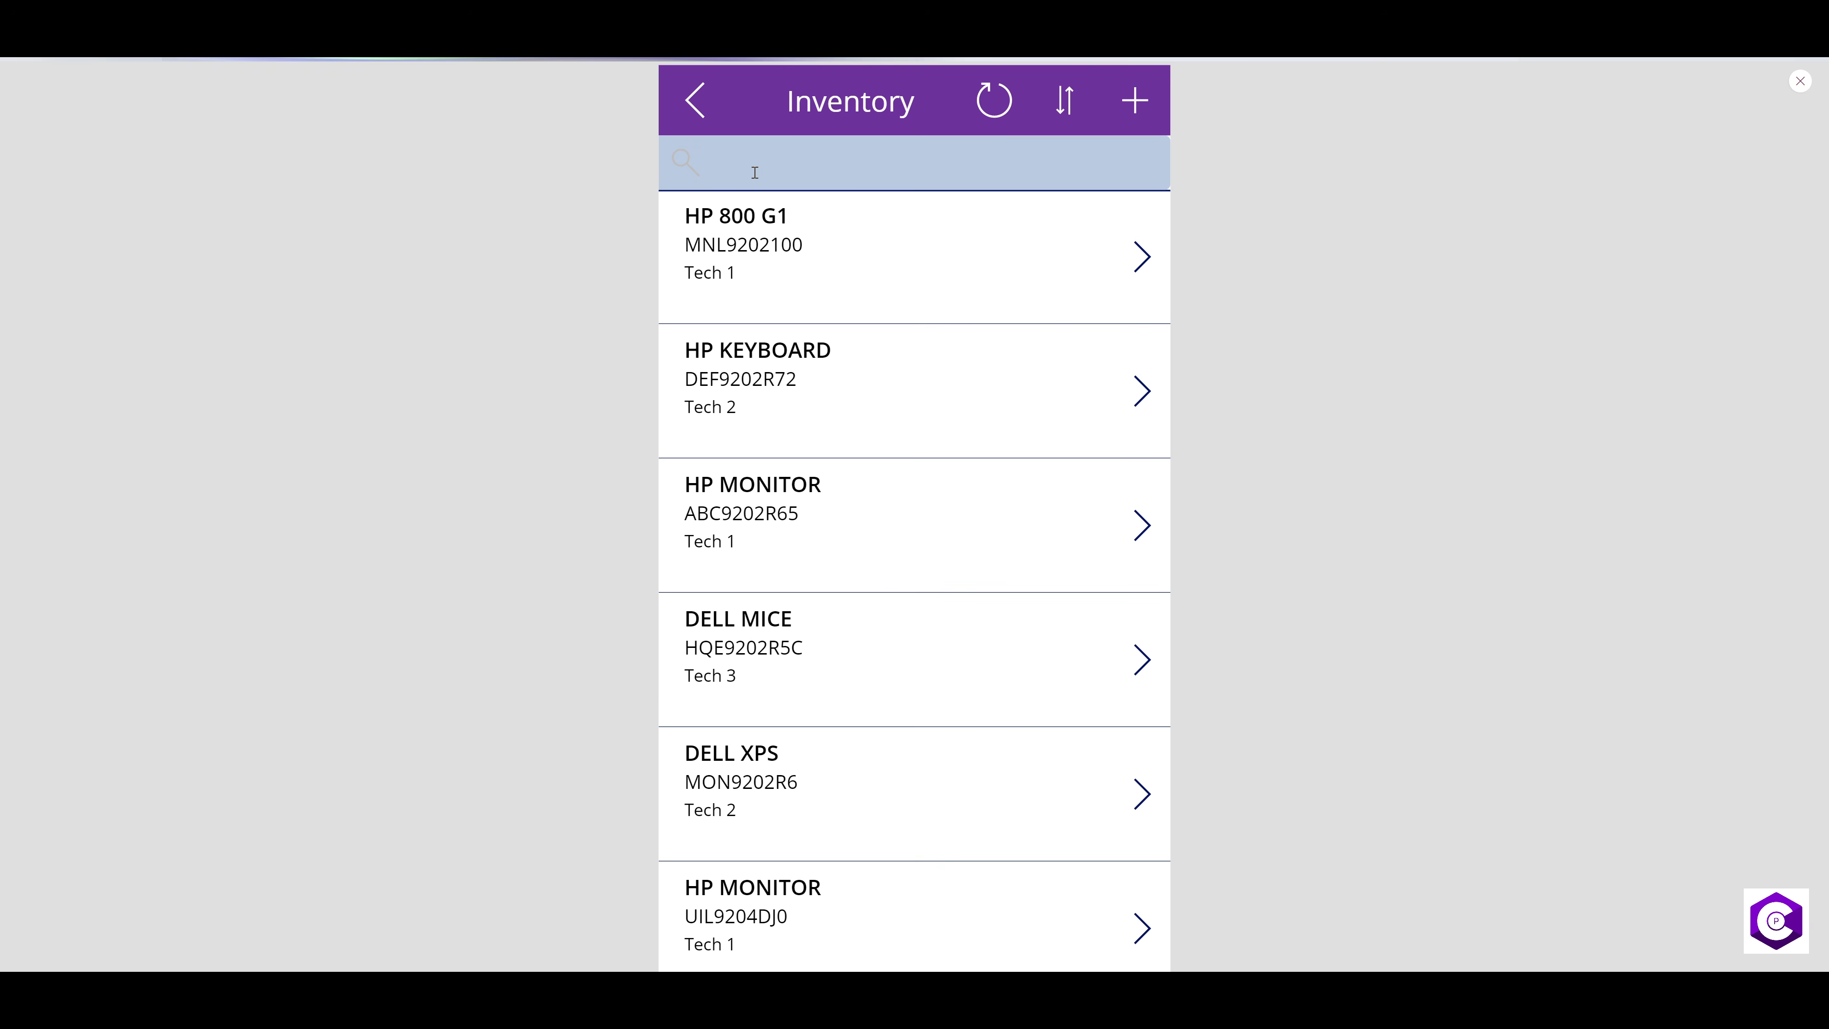
type("tech 2")
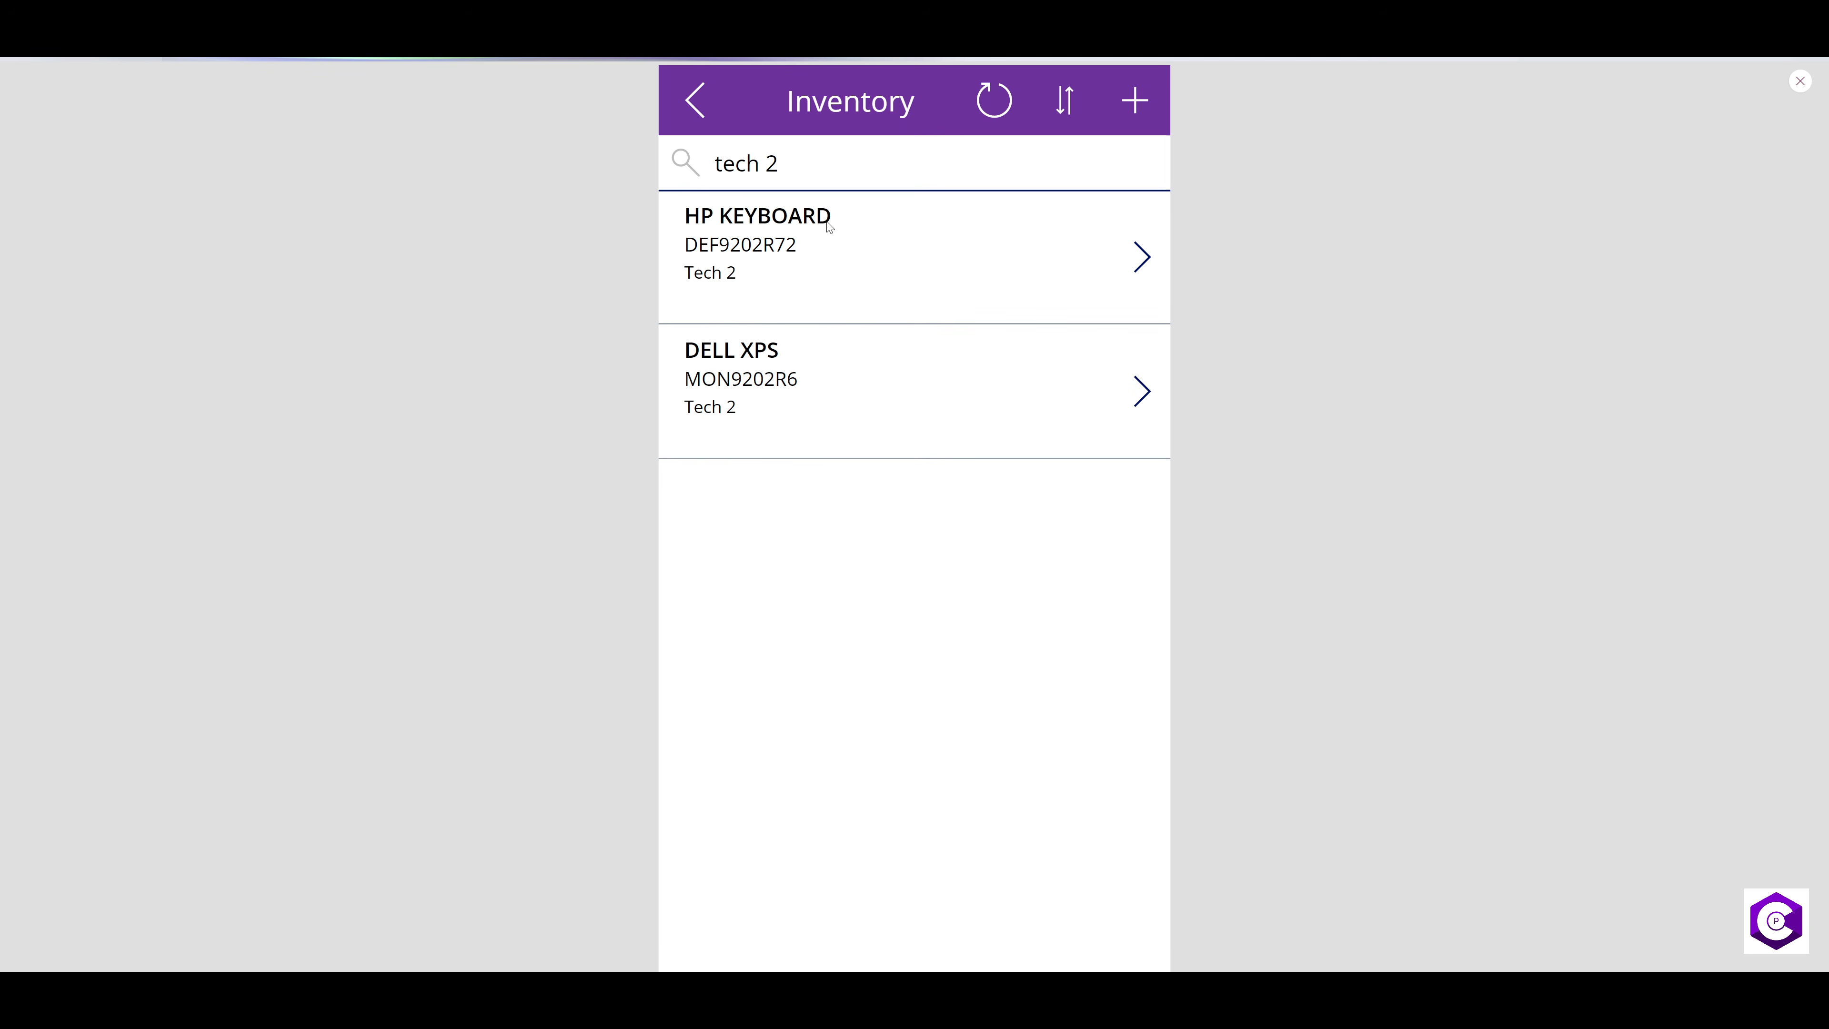
key("BackSpace")
key("BackSpace")
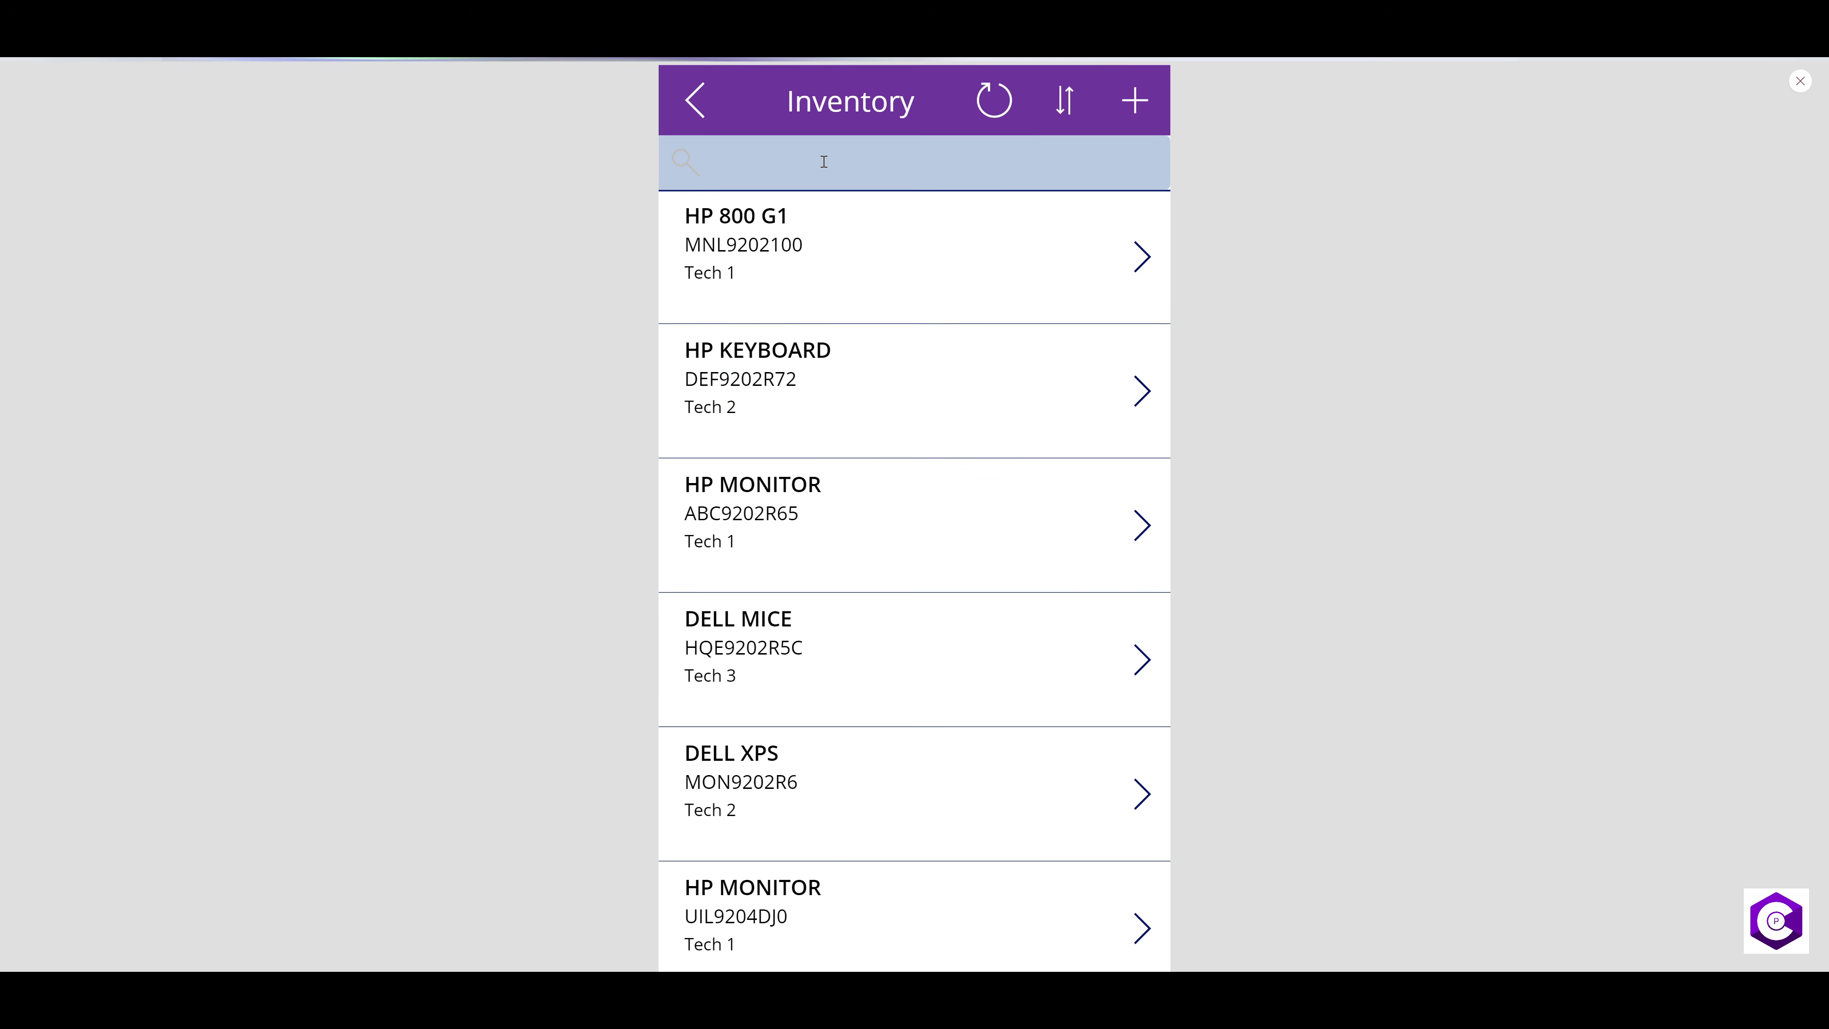
type("dell")
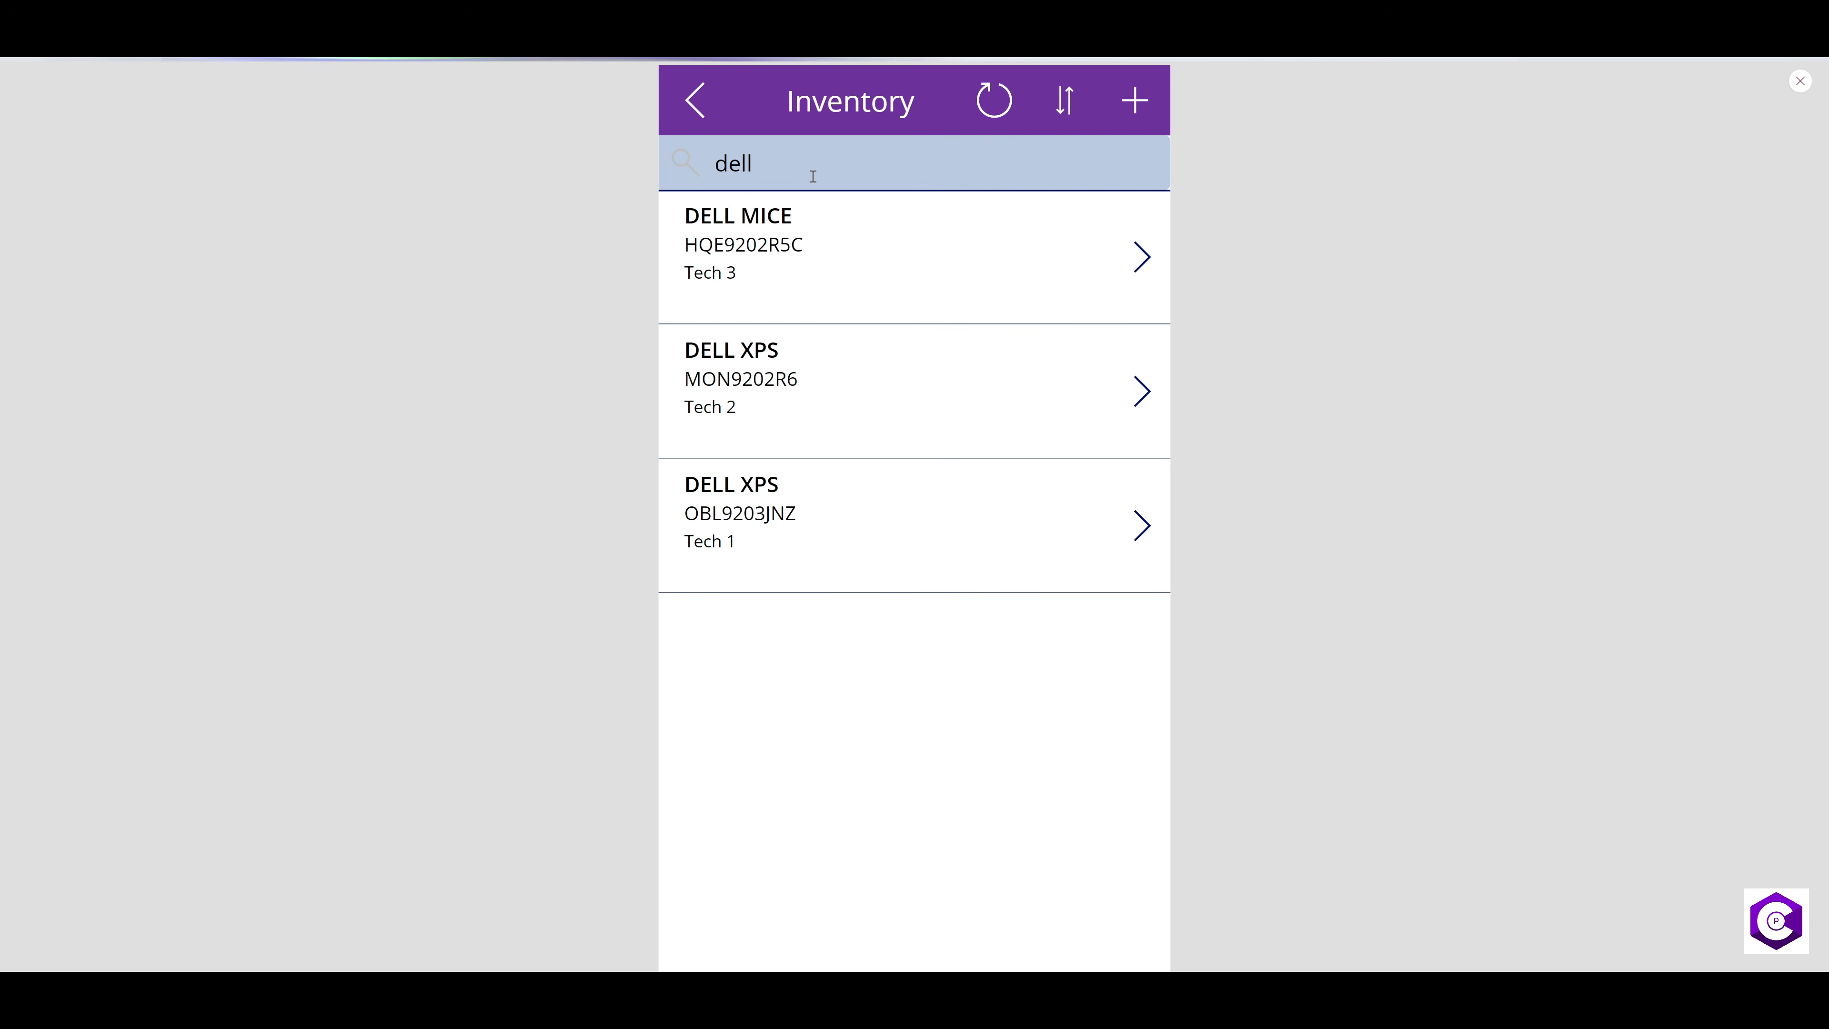
key("BackSpace")
key("BackSpace")
key("BackSpace")
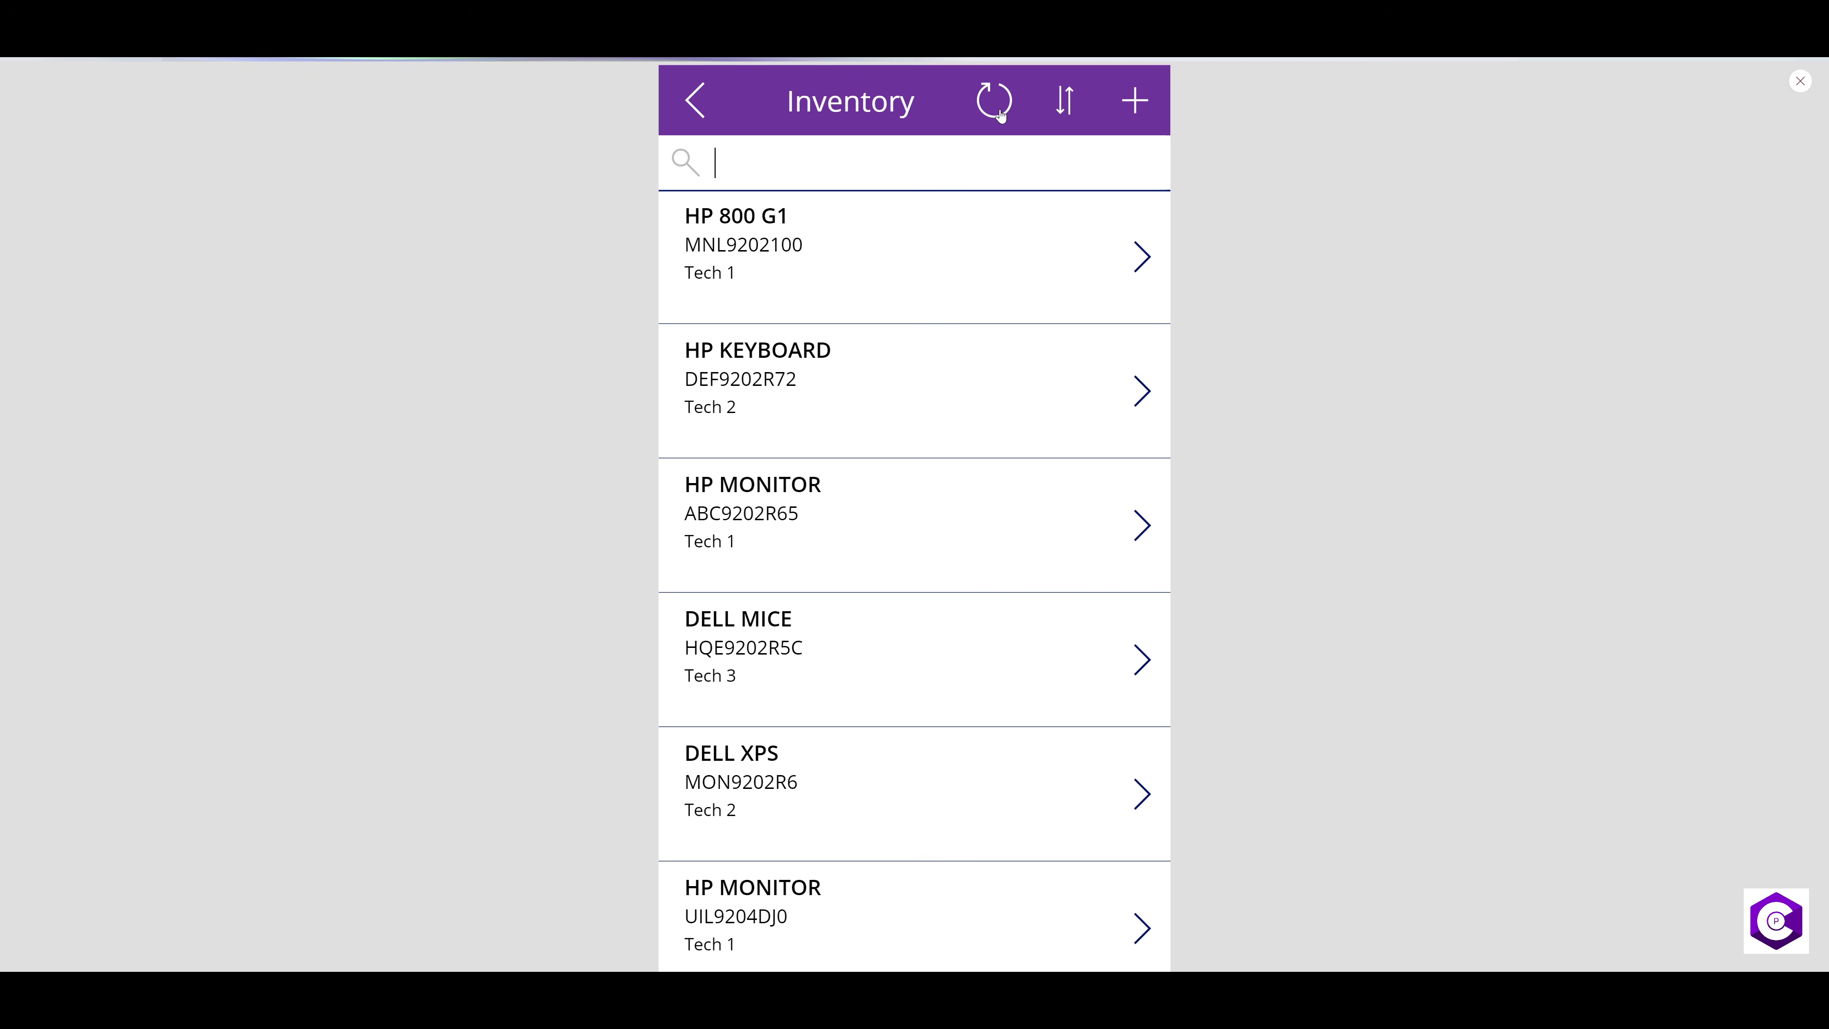
- View the new item form from the inventory list, cancel it and return to Home
left_click(1137, 101)
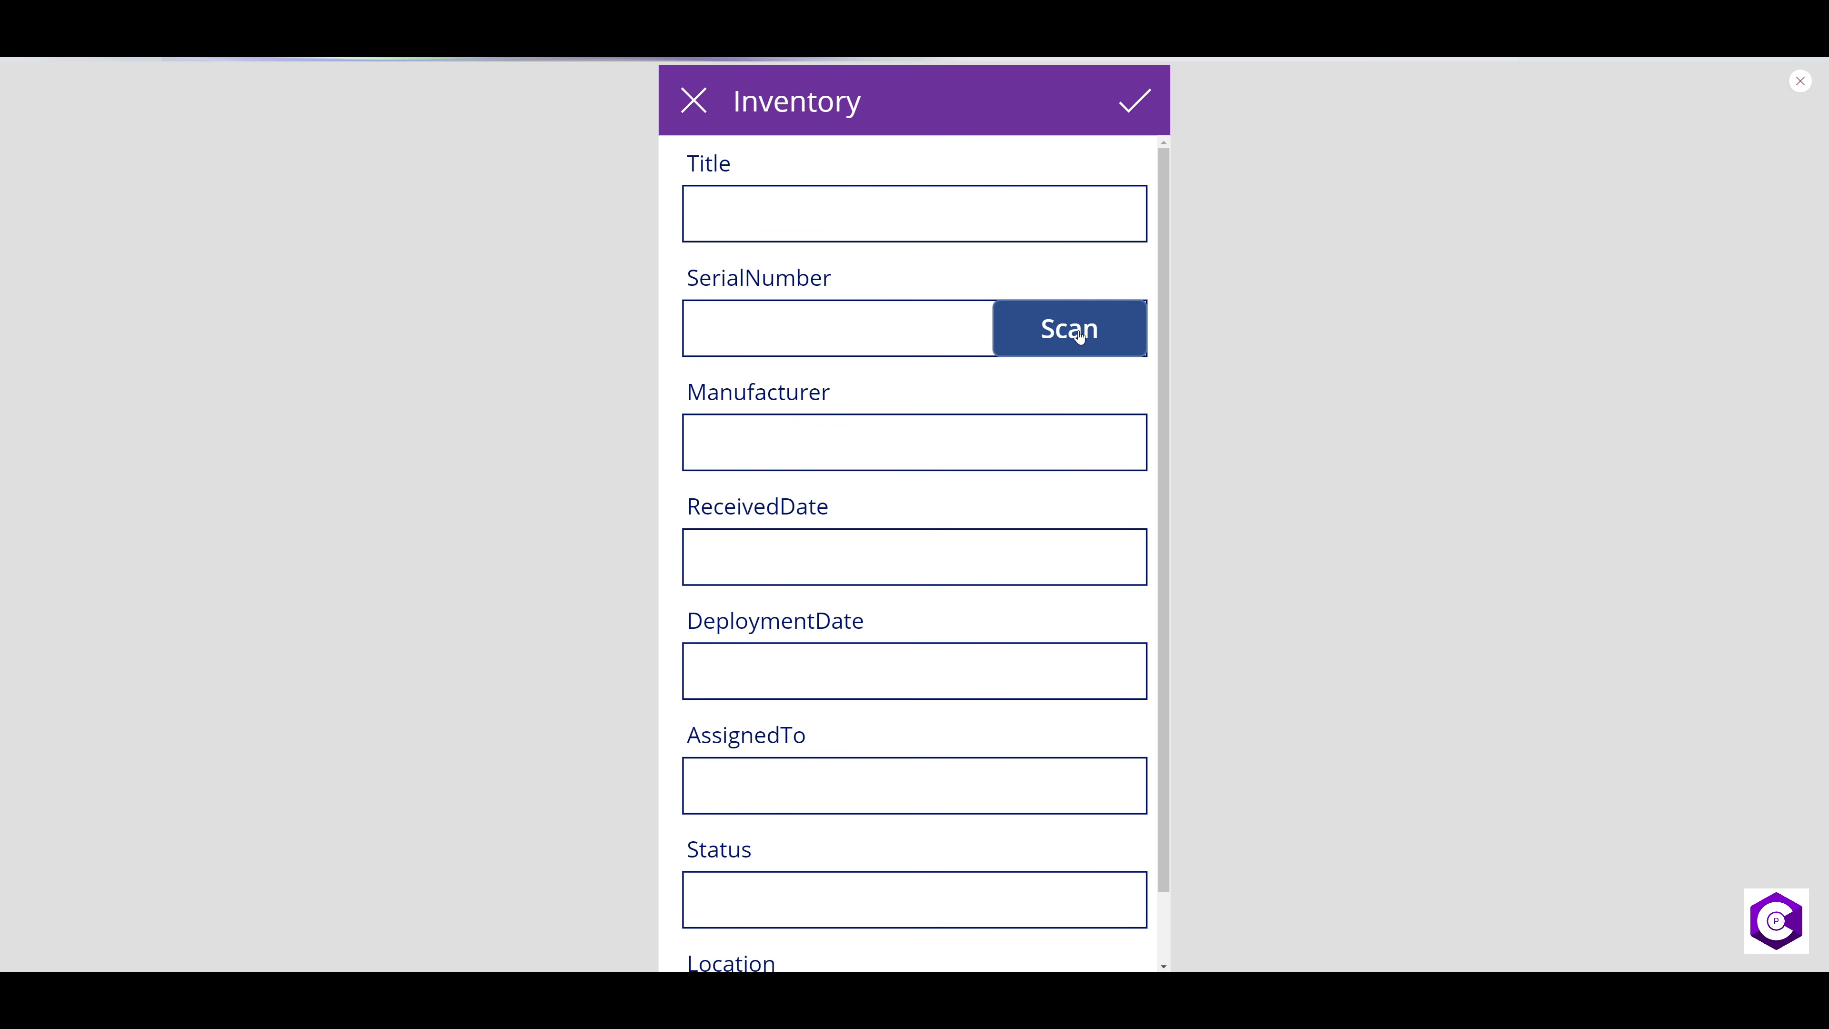
scroll(1080, 336, "down", 1)
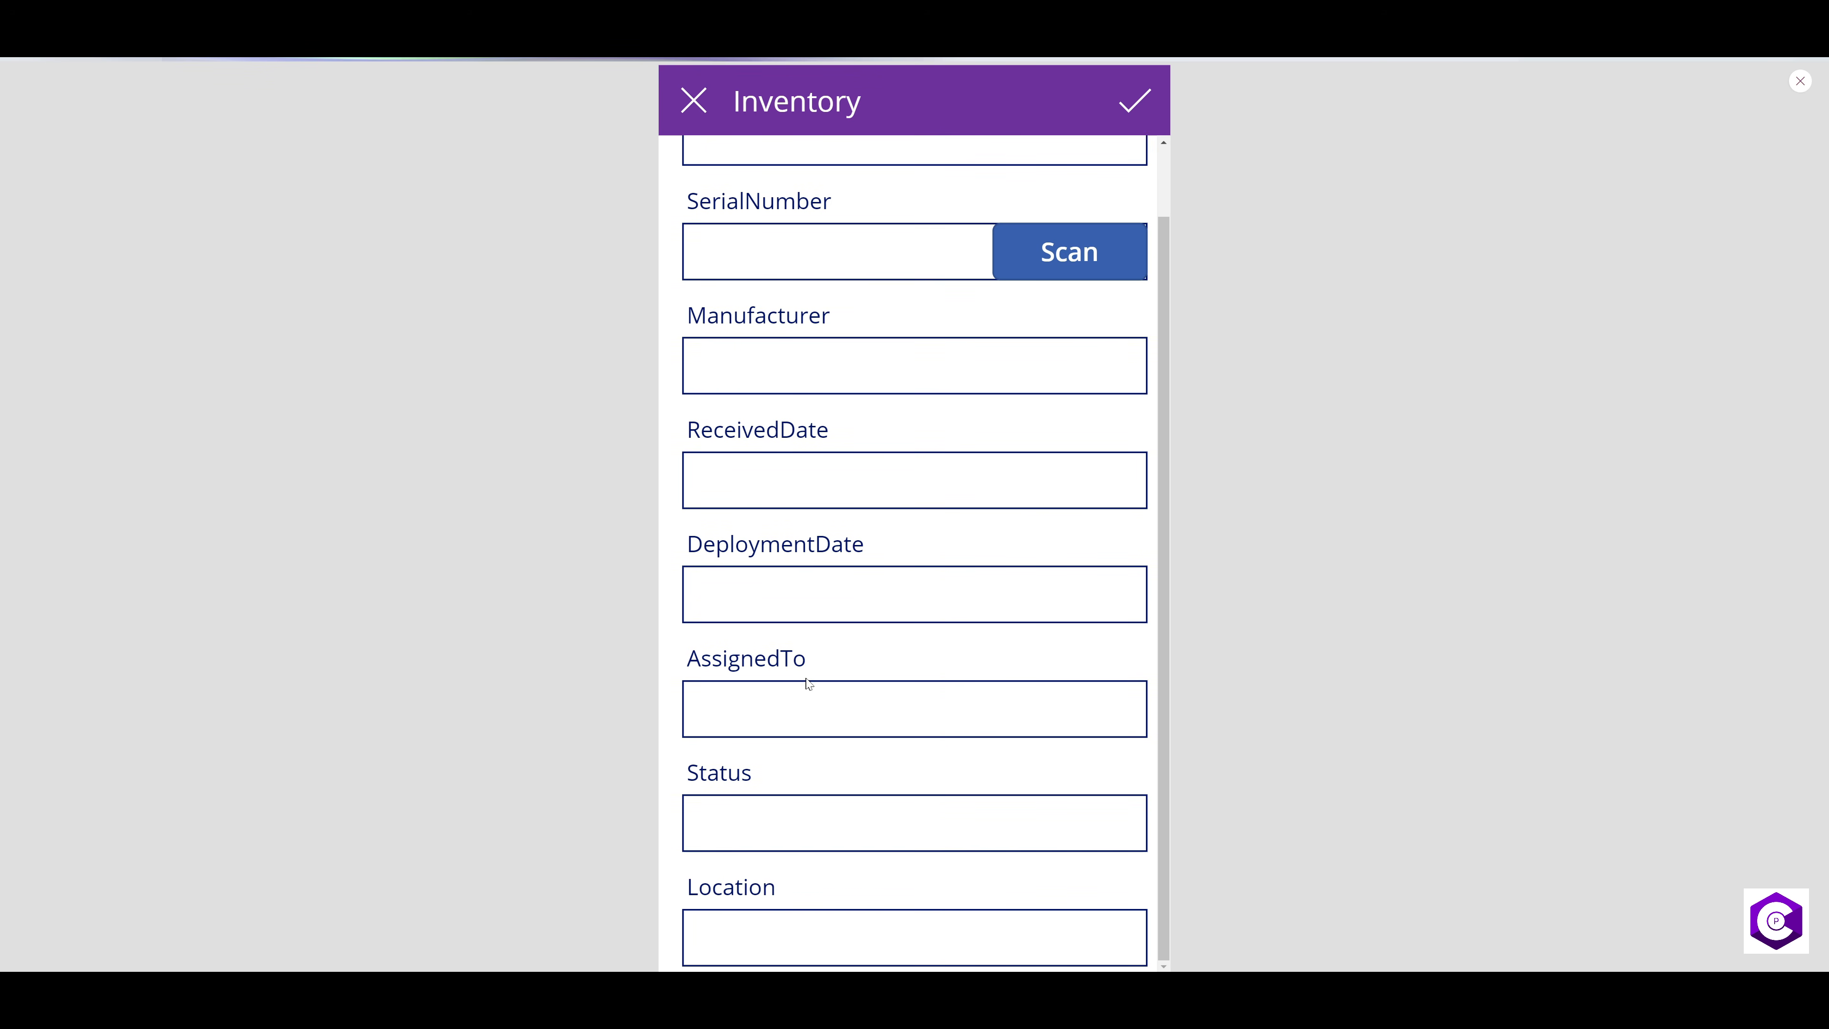
scroll(807, 683, "up", 1)
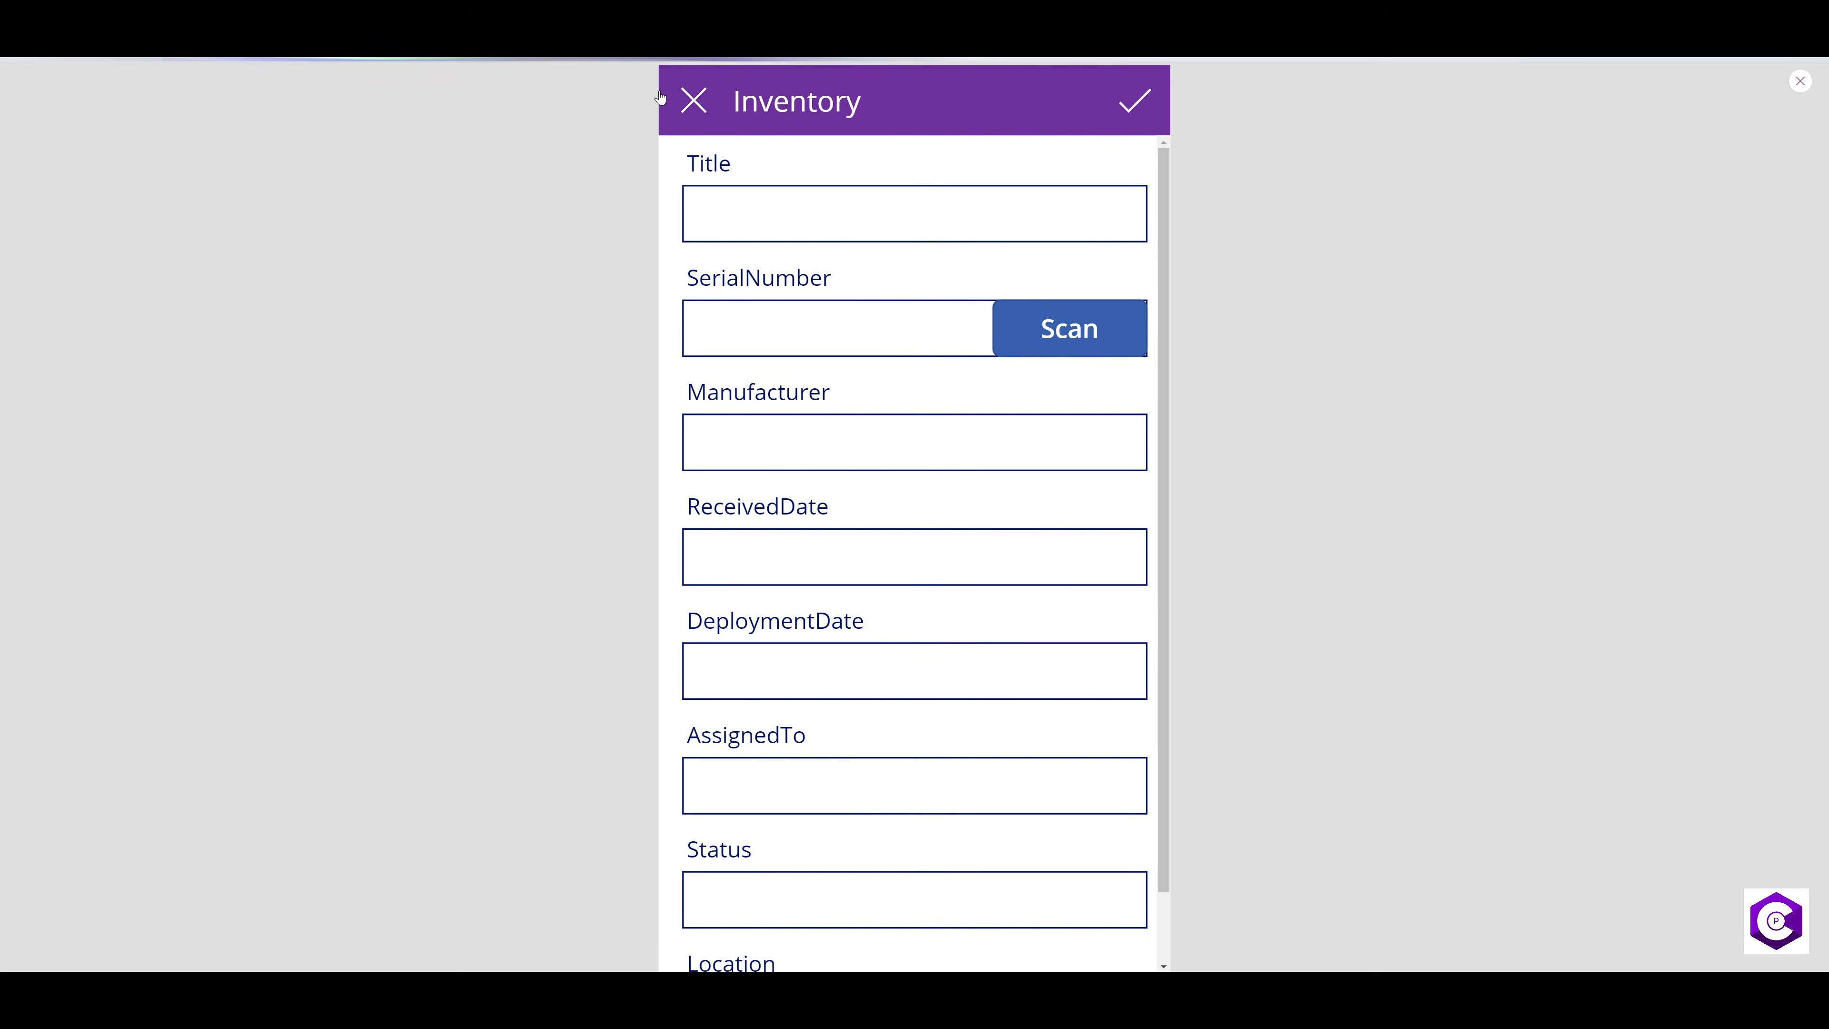
left_click(693, 116)
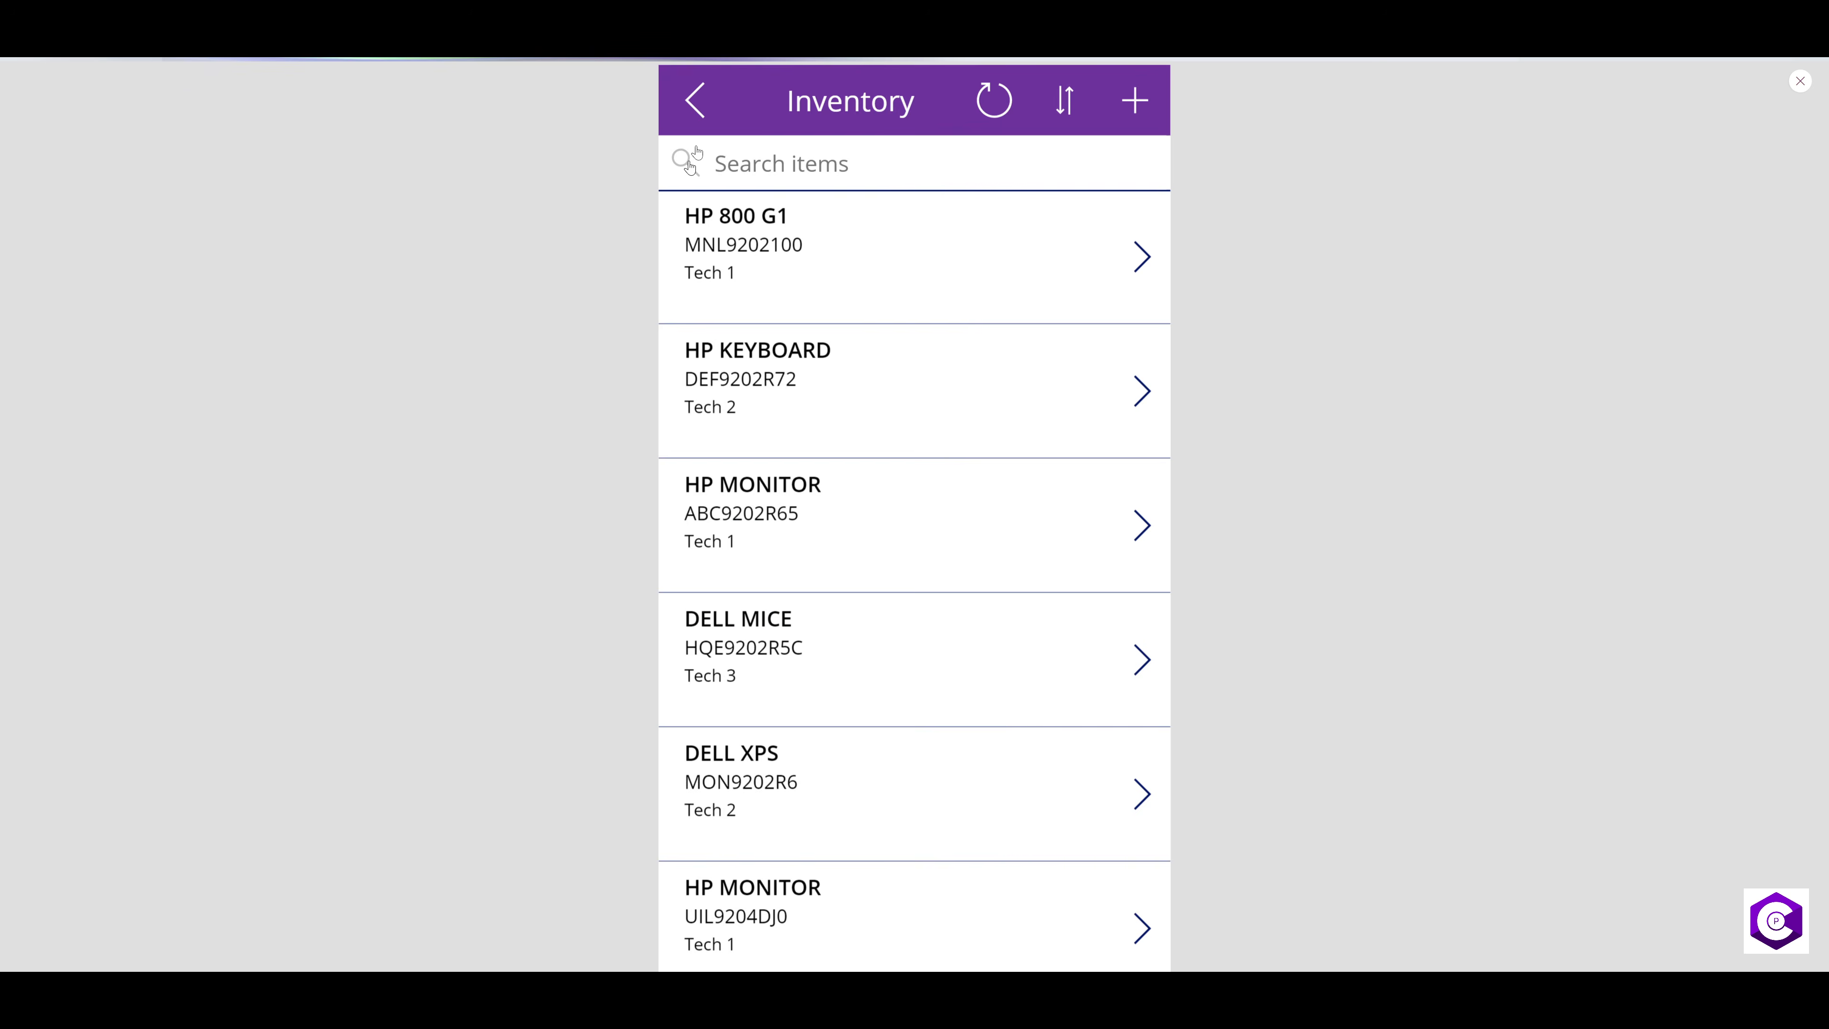
left_click(696, 101)
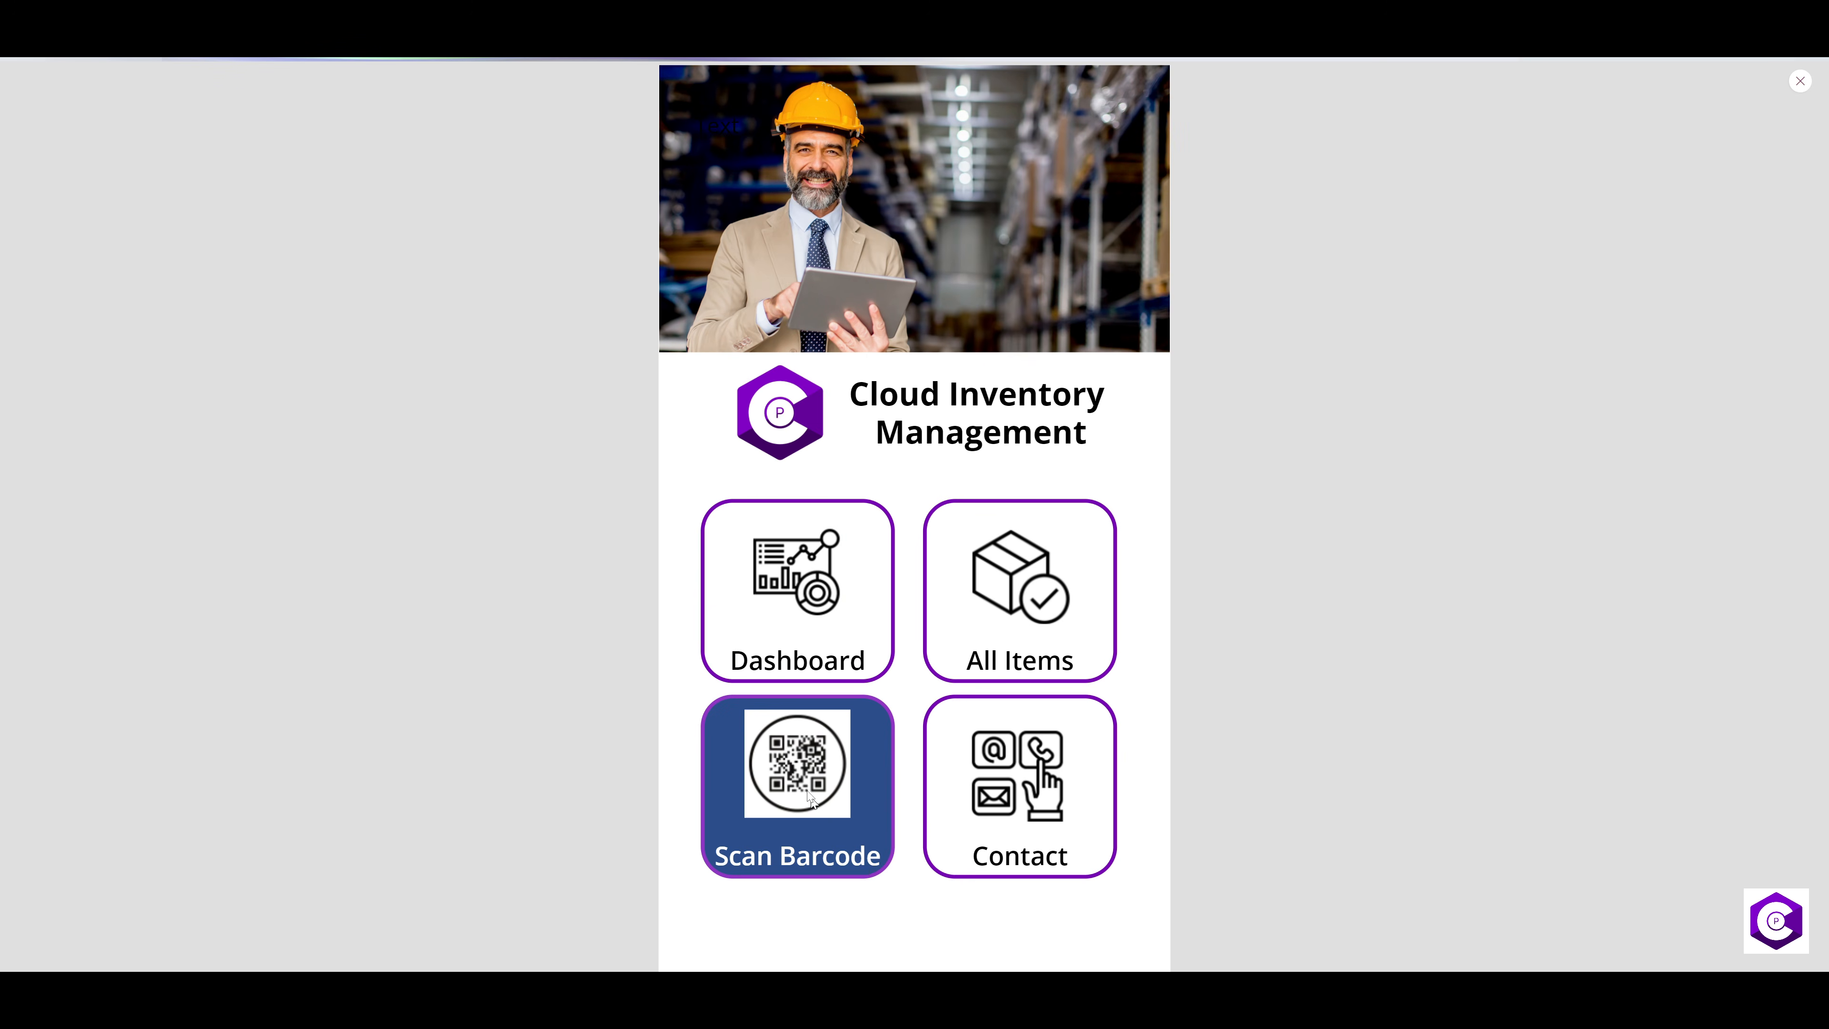
- Test the Scan Barcode and Contact tiles in the preview, returning to Home from each page
left_click(806, 789)
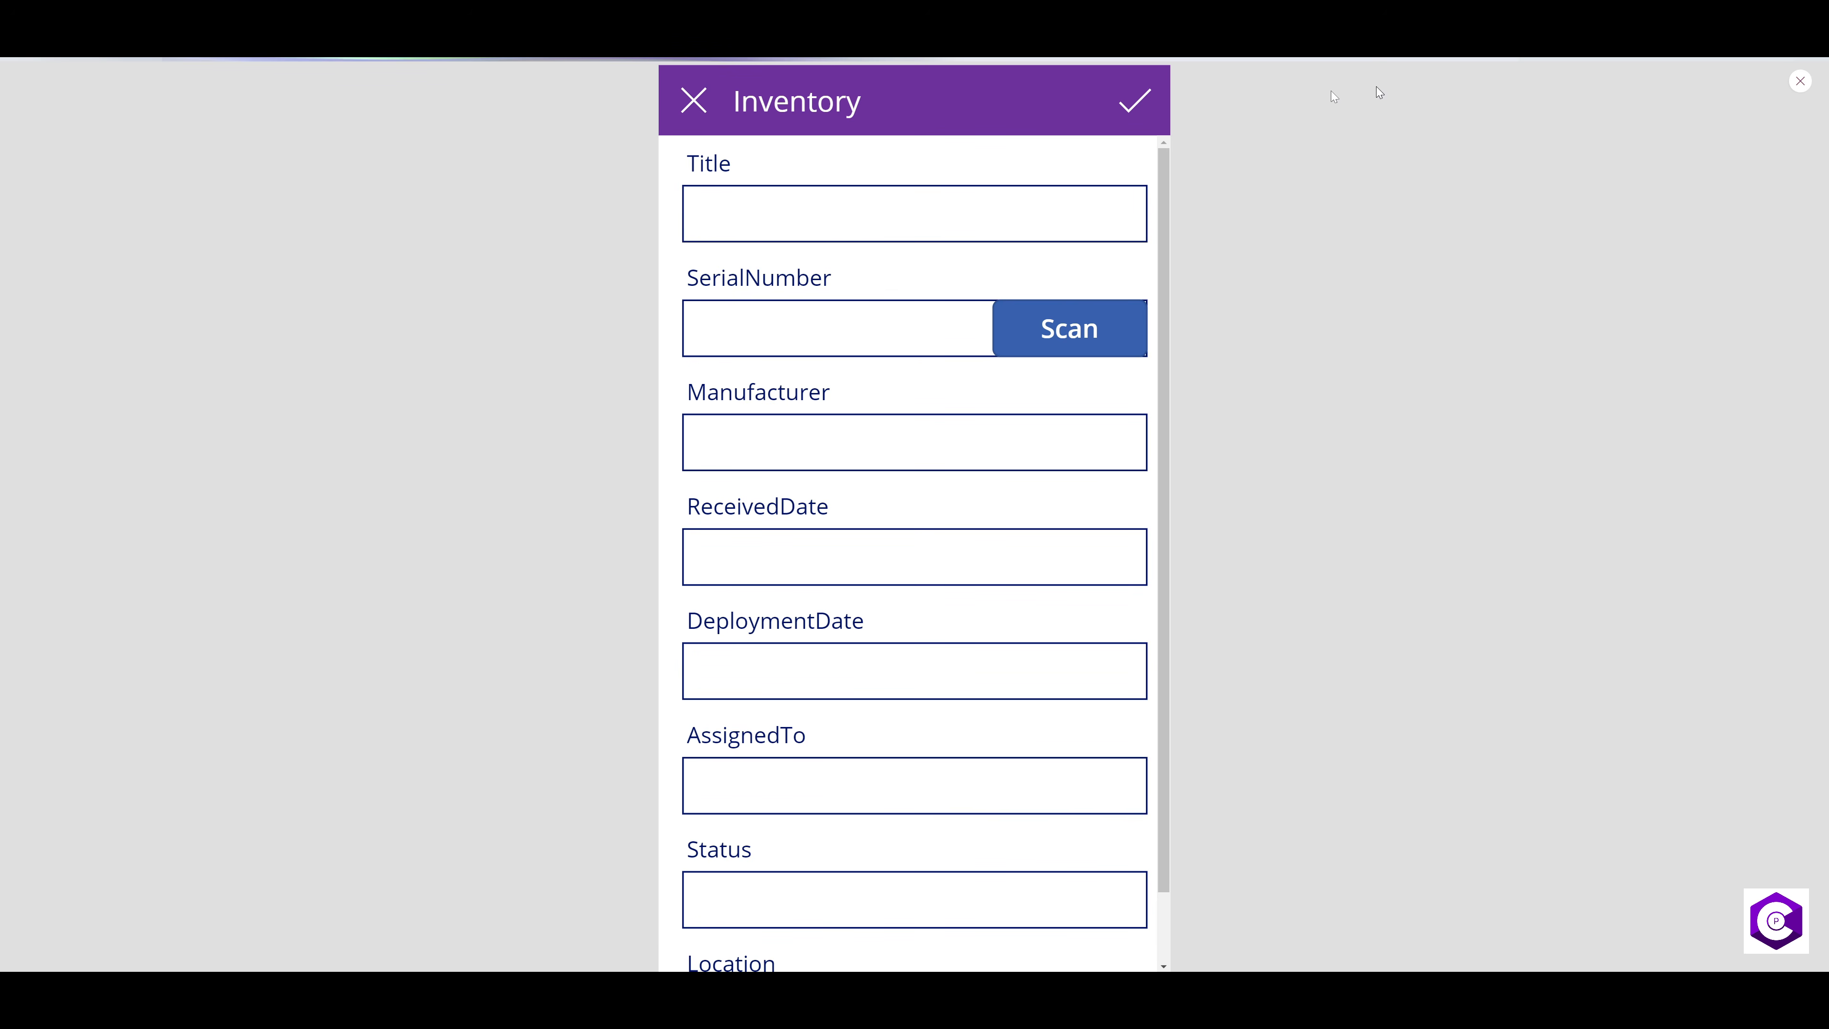
left_click(705, 101)
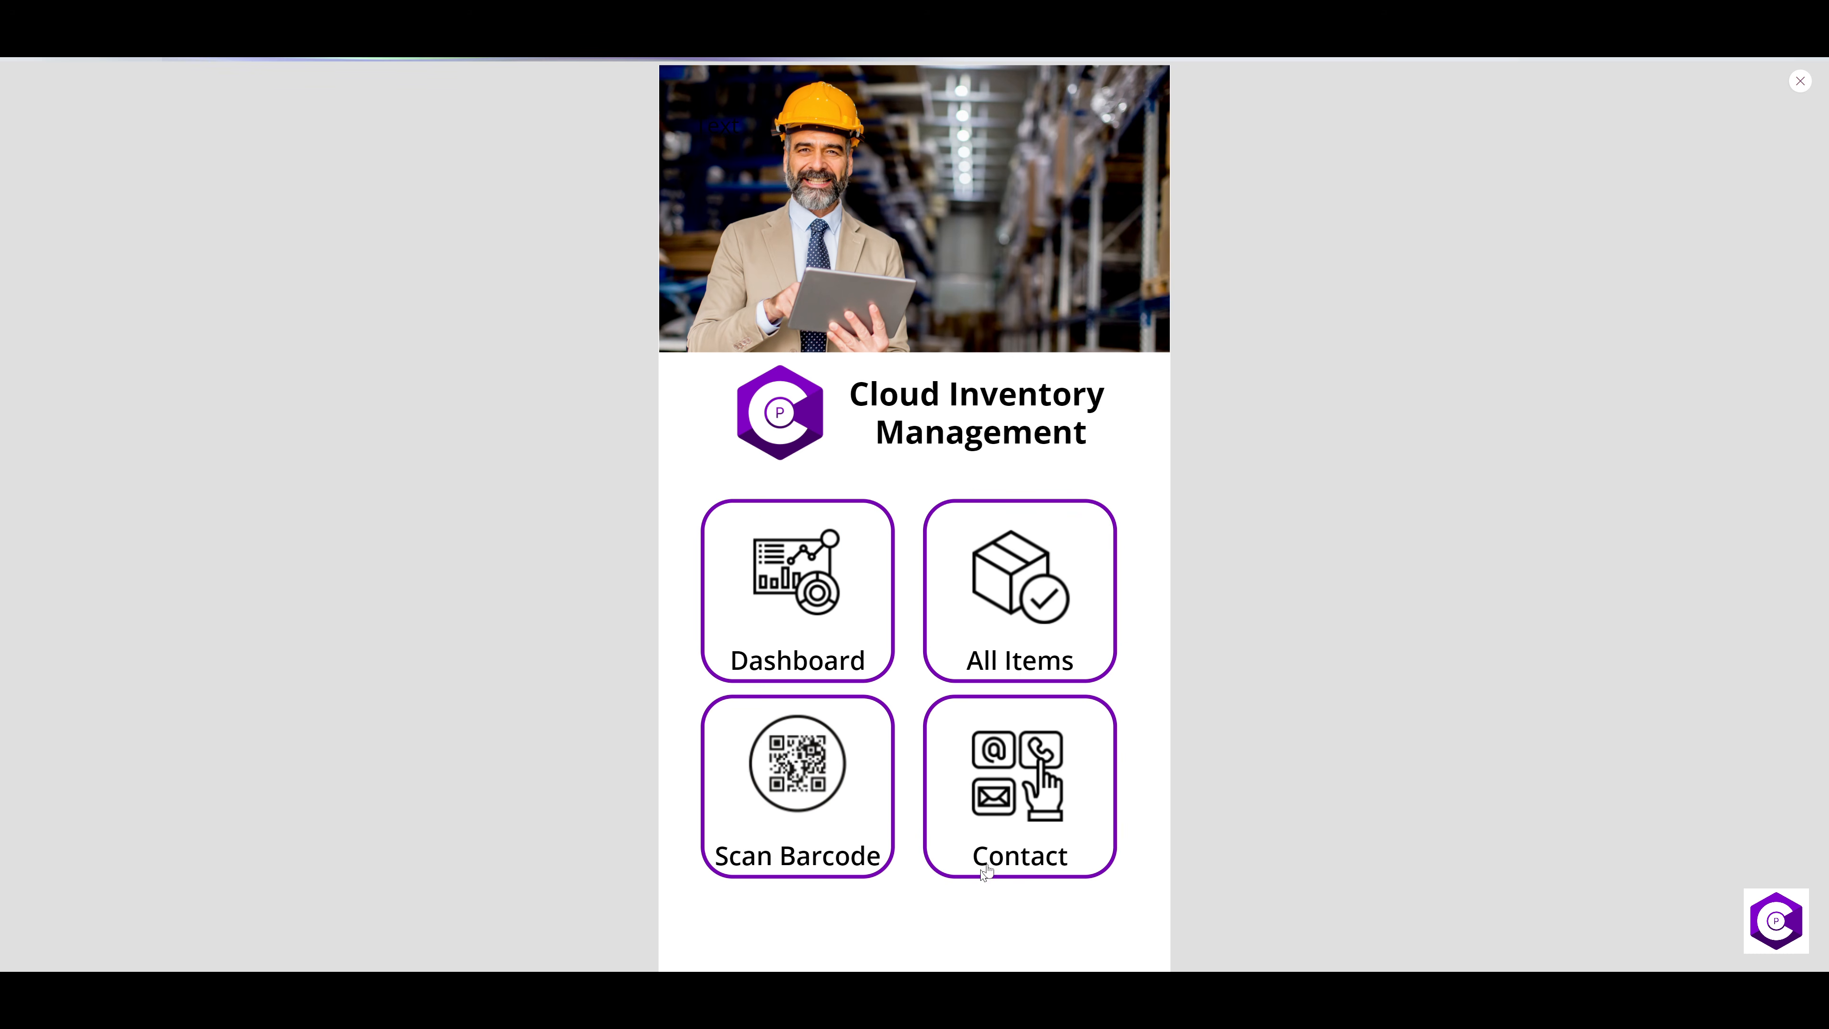
left_click(1014, 825)
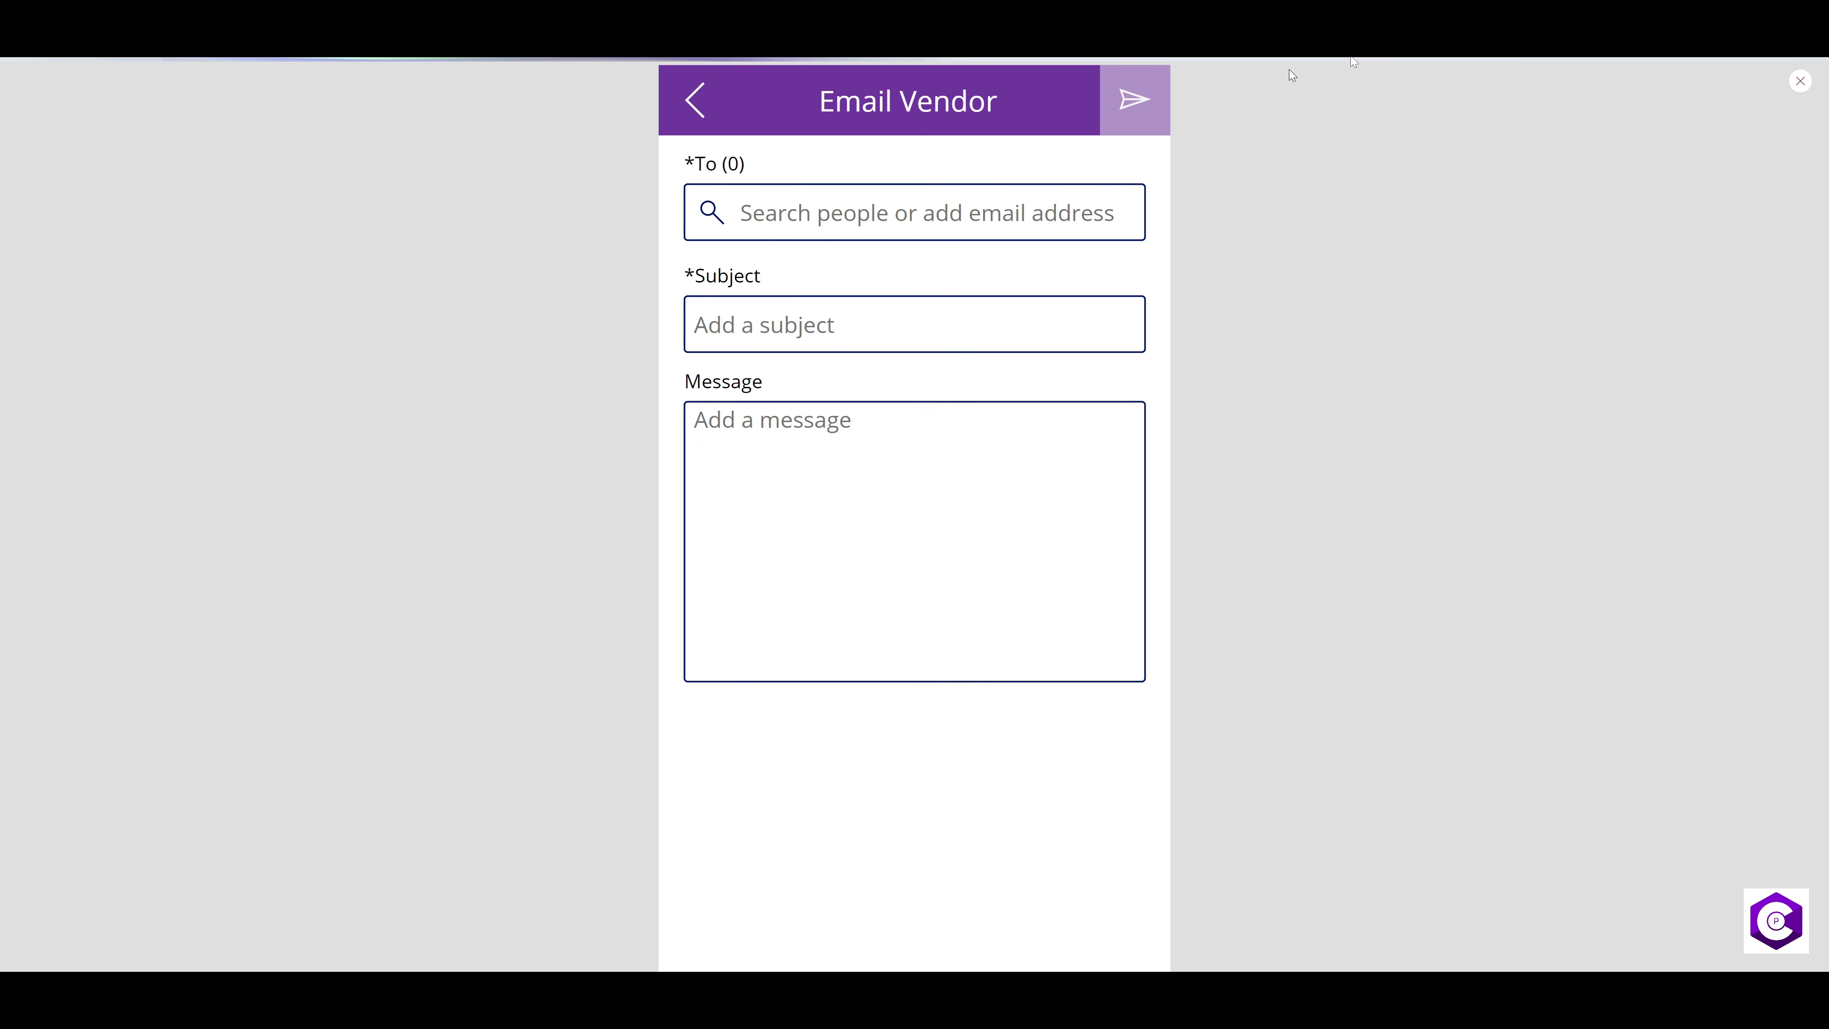
left_click(693, 105)
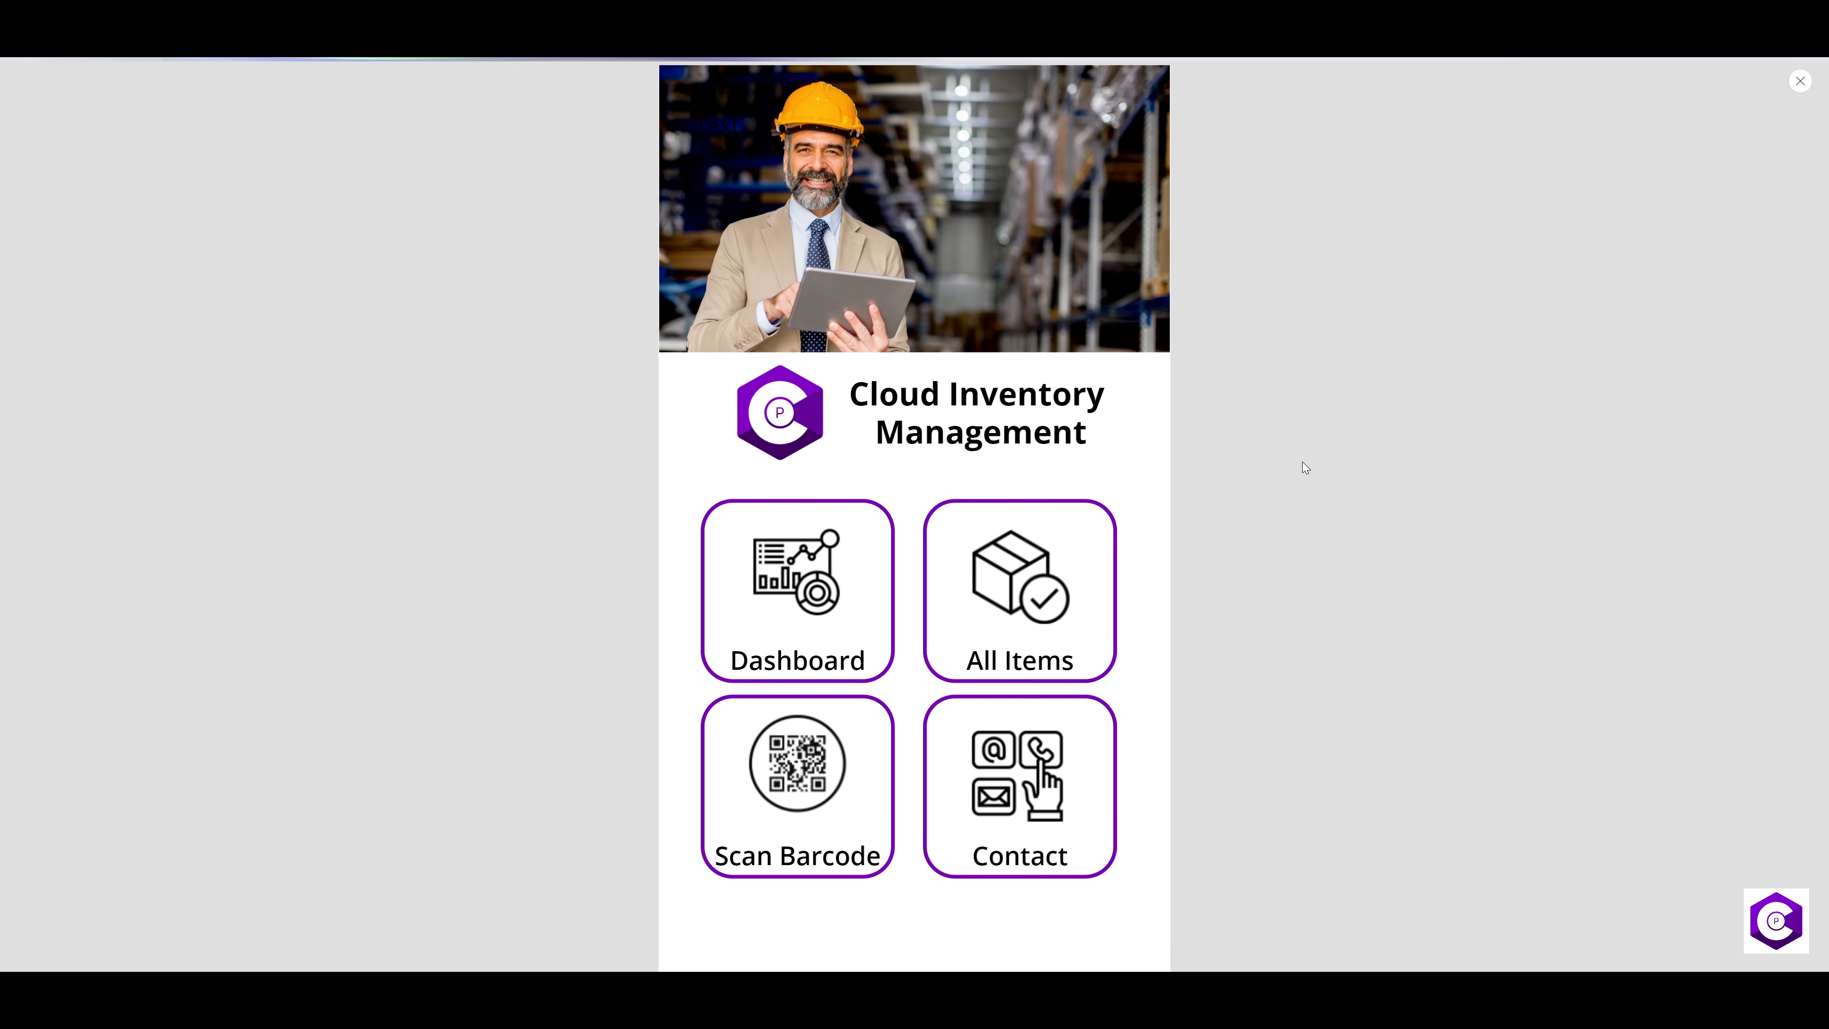